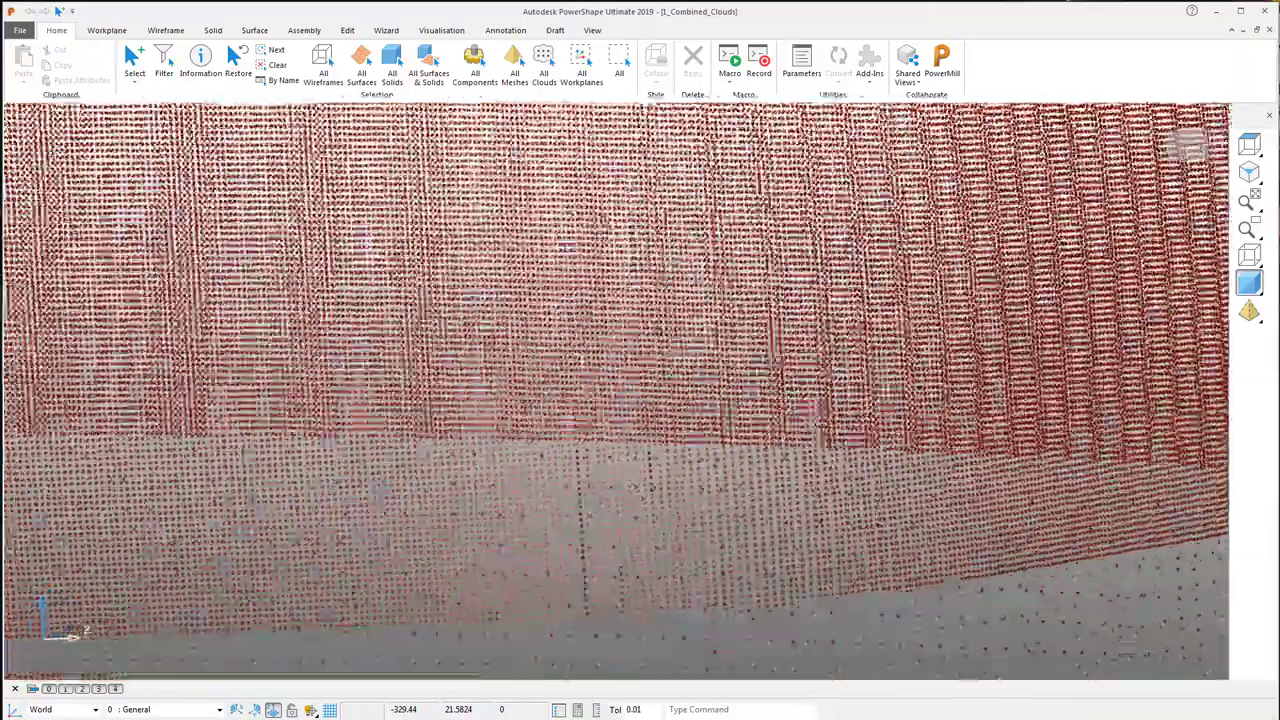
# - Combine the point cloud of the bottle body with the point cloud of the handle and spout into one cloud
pyautogui.moveTo(700, 400); pyautogui.dragTo(440, 400, button='middle')
pyautogui.scroll(-10, 974, 457)
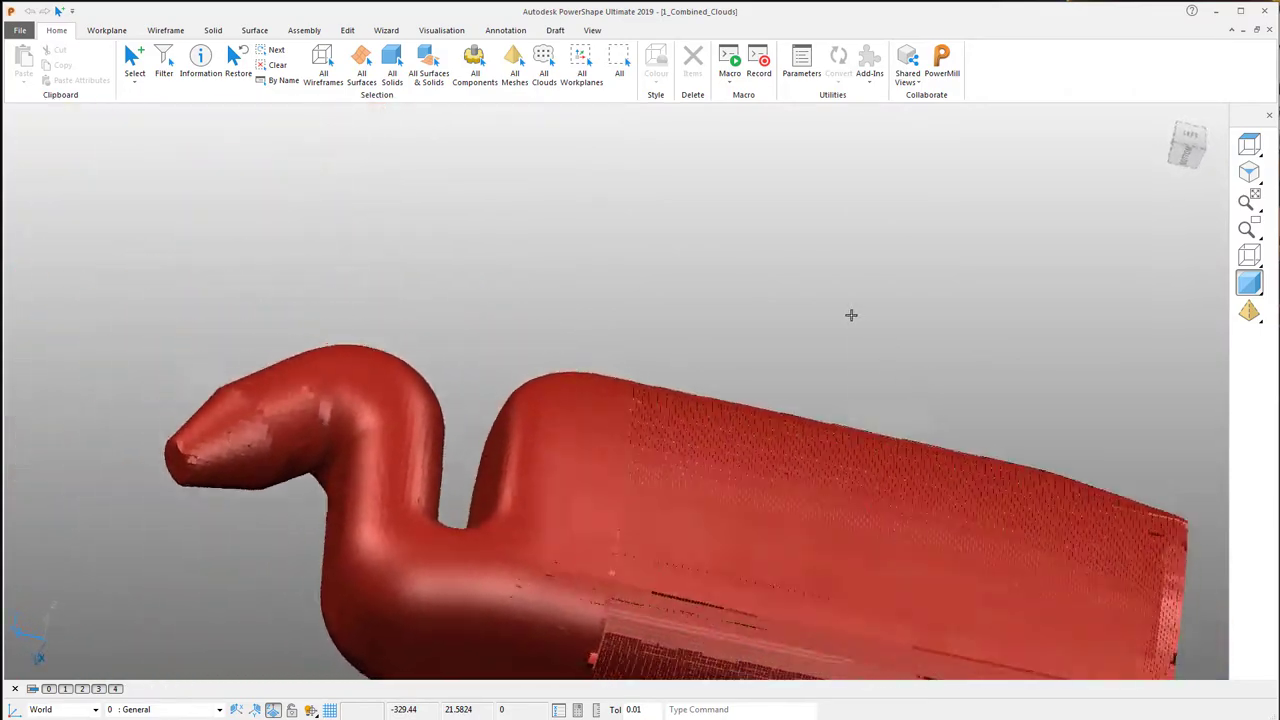
pyautogui.moveTo(851, 315); pyautogui.dragTo(836, 351, button='middle')
pyautogui.click(836, 351)
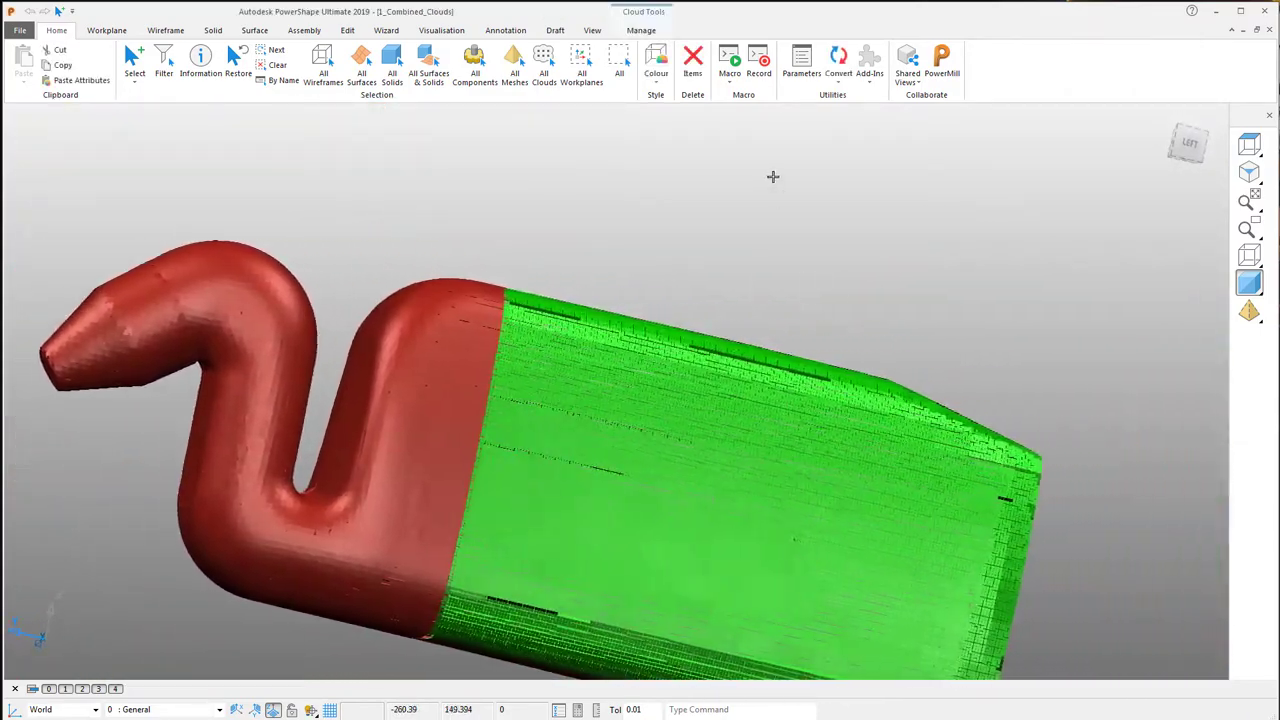
pyautogui.click(641, 30)
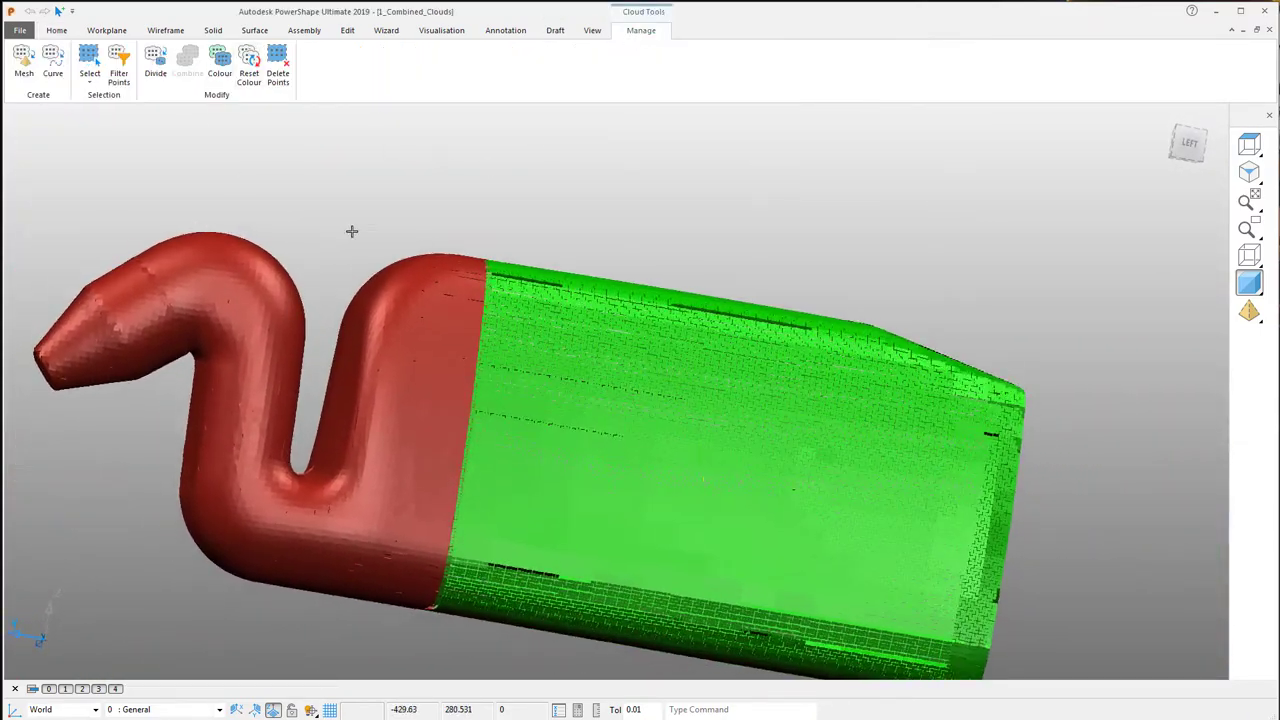
pyautogui.keyDown('shift'); pyautogui.click(431, 263); pyautogui.keyUp('shift')
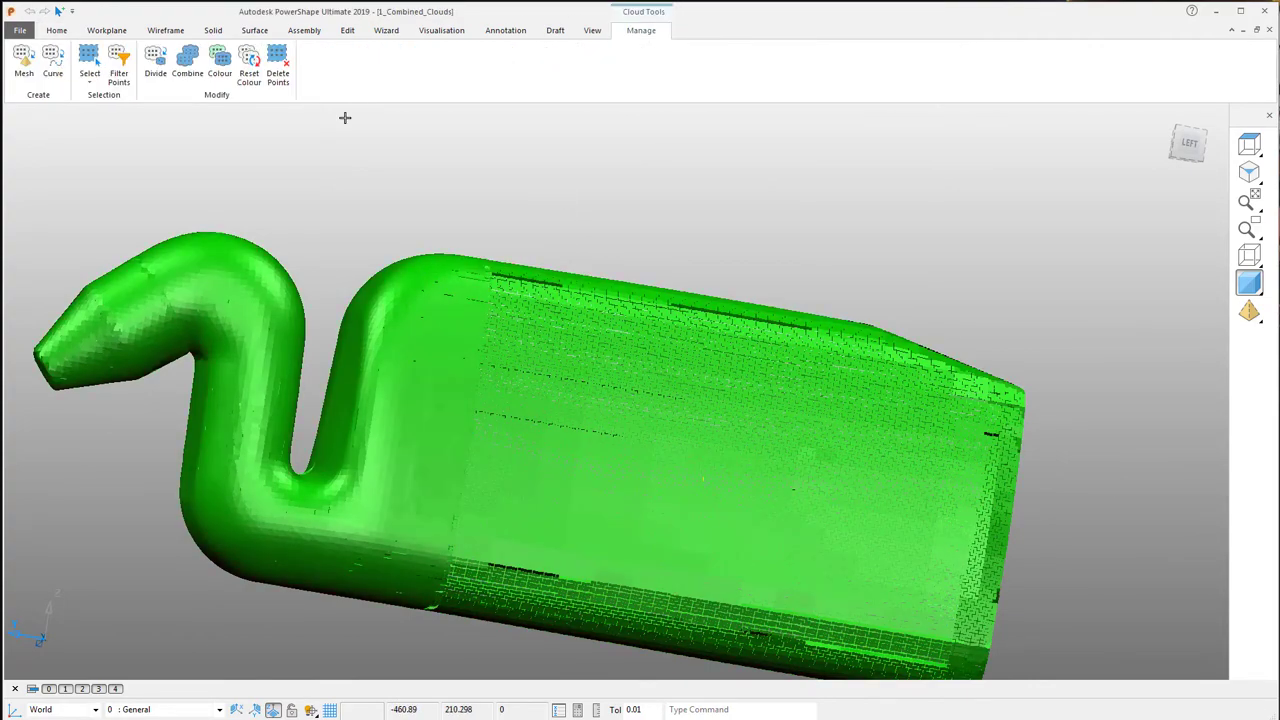
pyautogui.click(187, 62)
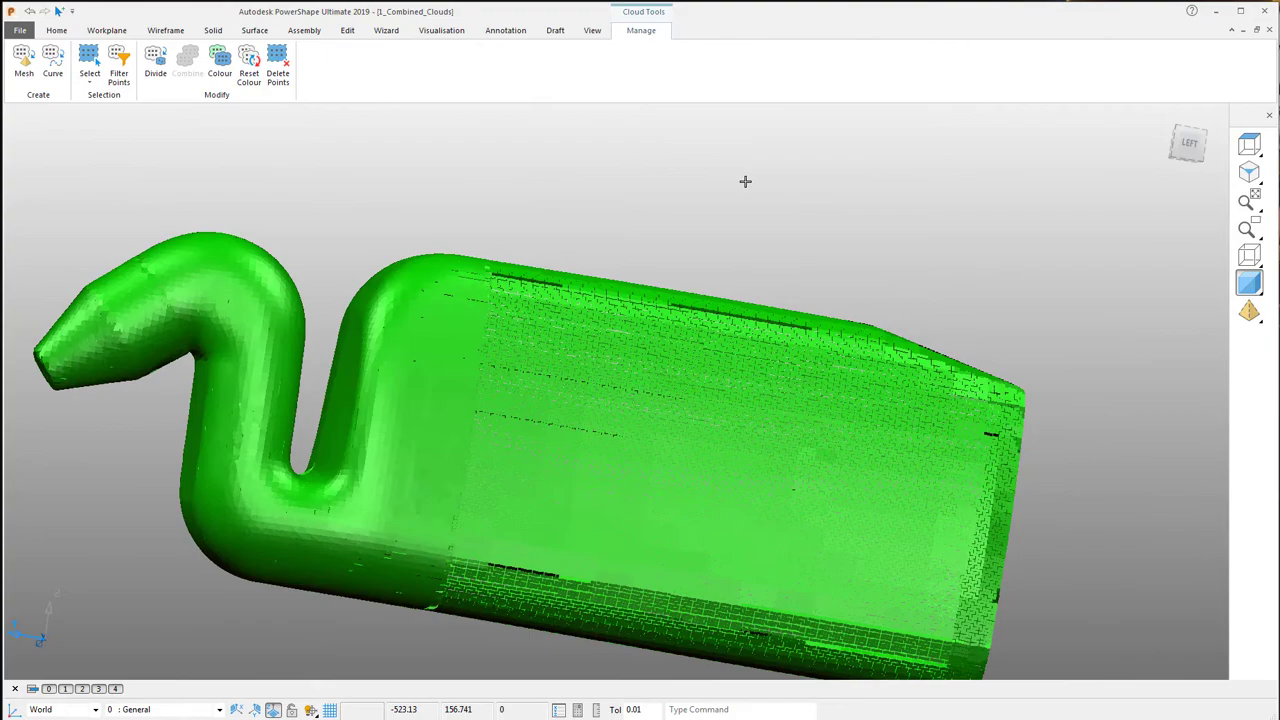
pyautogui.click(745, 181)
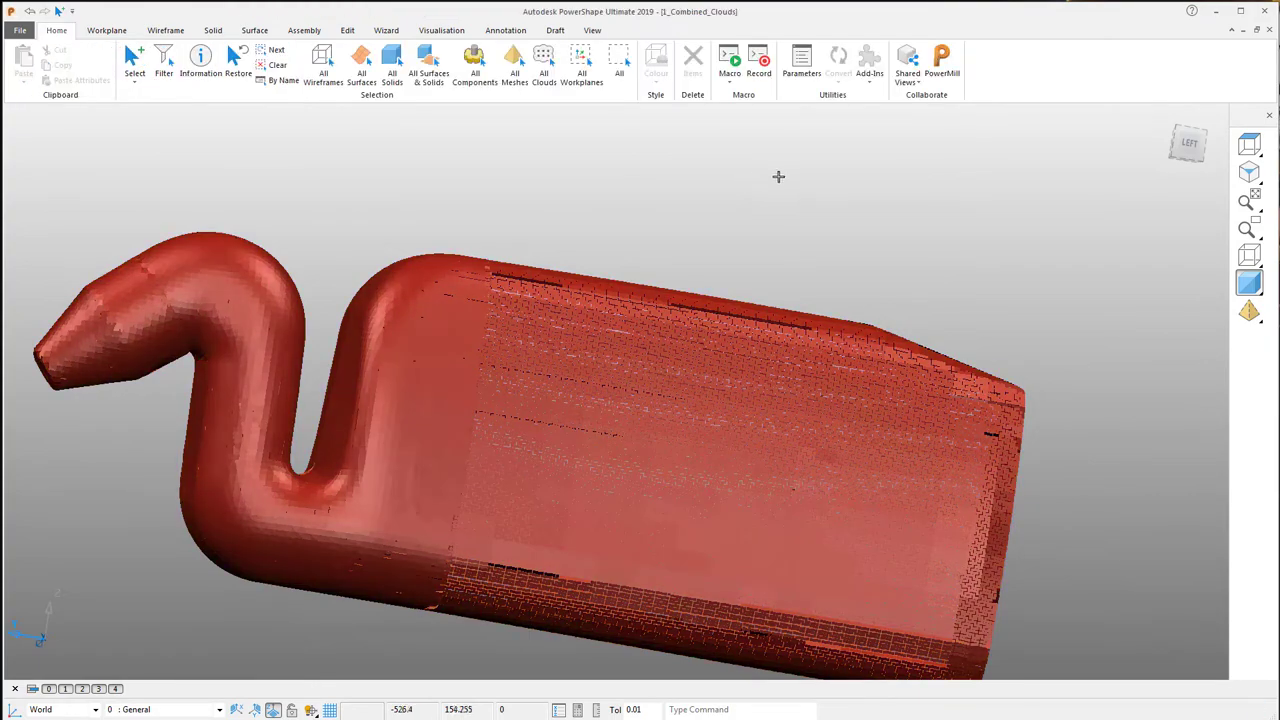
# - Generate a mesh from the combined cloud with a stepover size of 0.5 and a hole fill diameter of 5
pyautogui.moveTo(783, 176); pyautogui.dragTo(651, 300, button='middle')
pyautogui.click(651, 300)
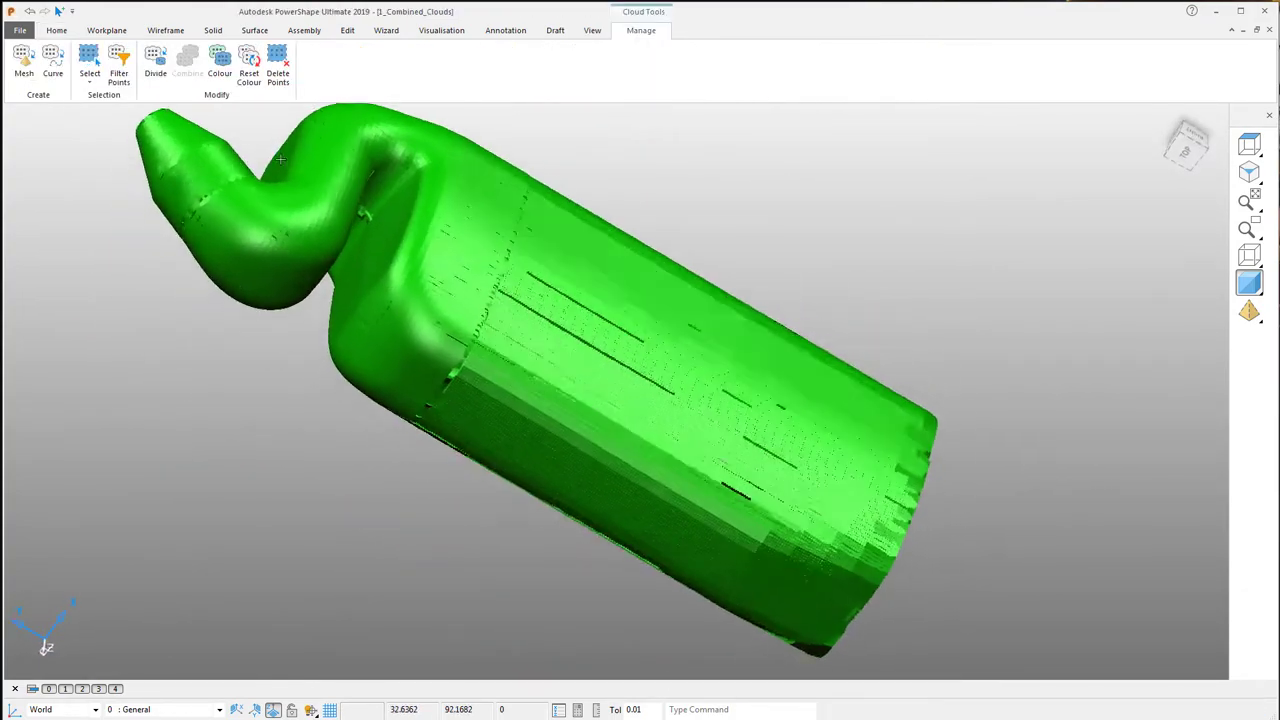
pyautogui.click(23, 68)
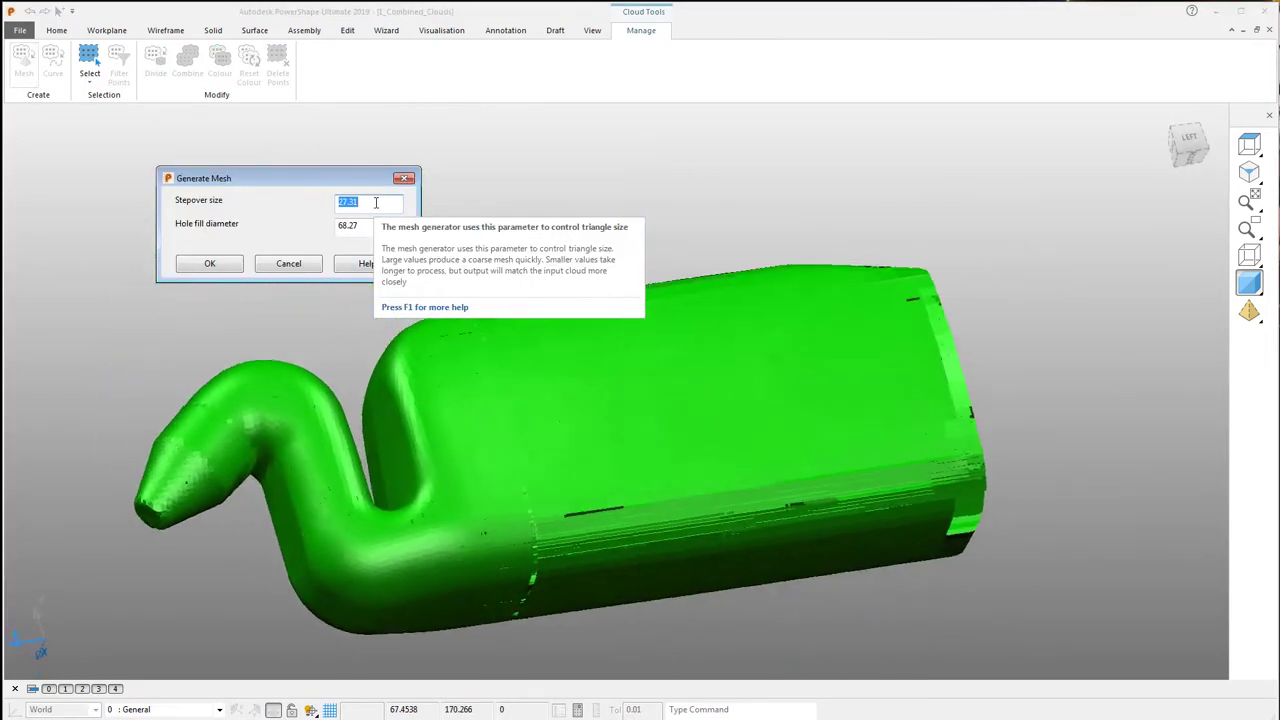
pyautogui.write('0')
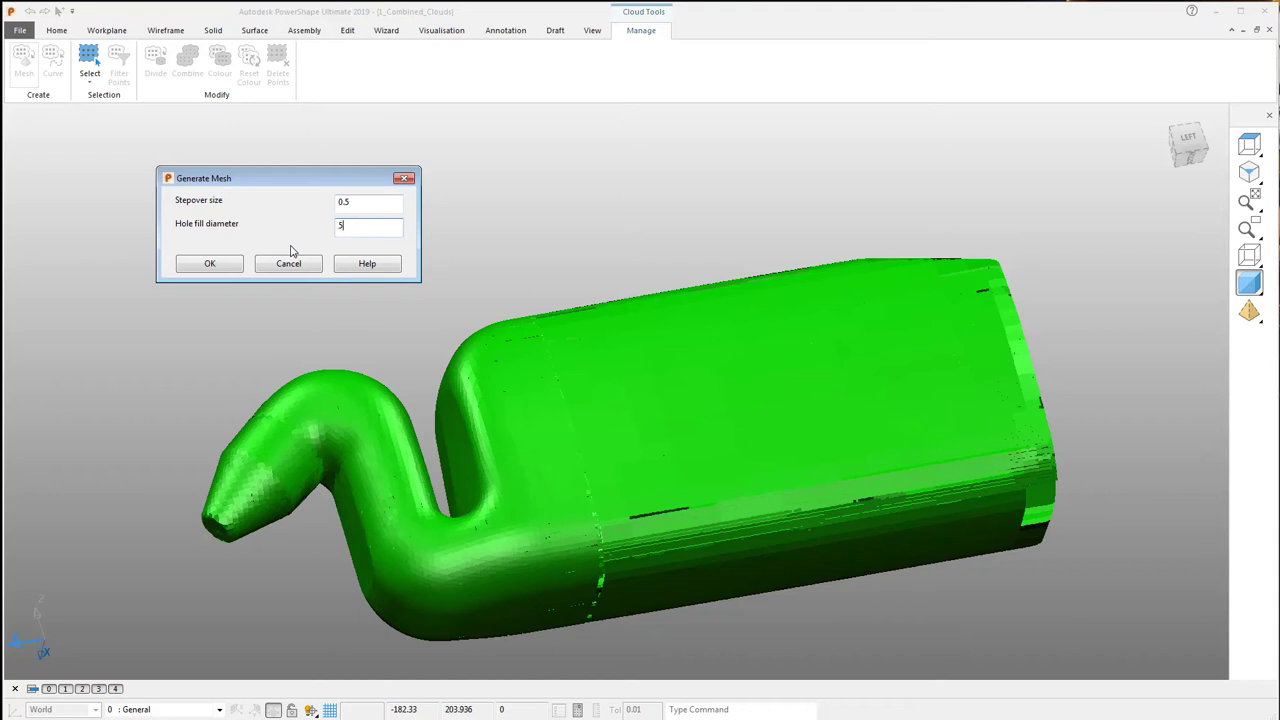
pyautogui.click(210, 264)
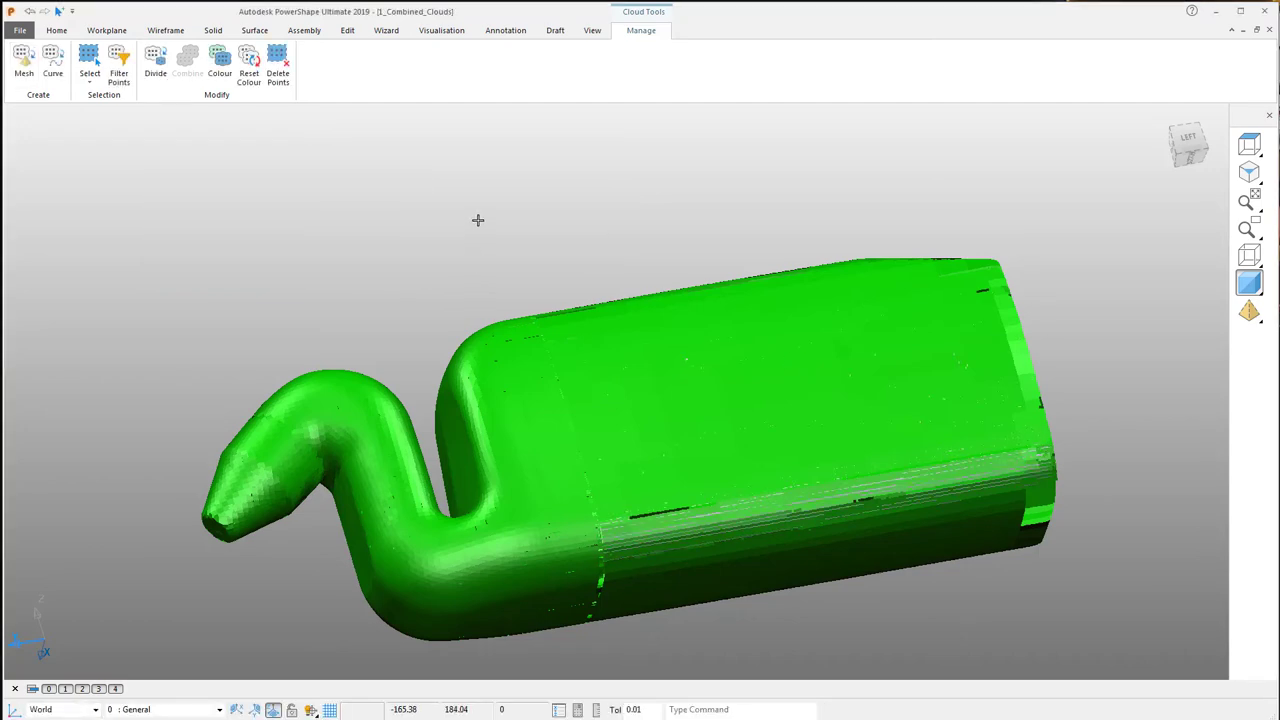
pyautogui.click(765, 201)
# - Display the mesh shaded with its triangle edges and examine the triangulation around the handle up close
pyautogui.moveTo(574, 380); pyautogui.dragTo(1261, 313, button='middle')
pyautogui.click(1261, 316)
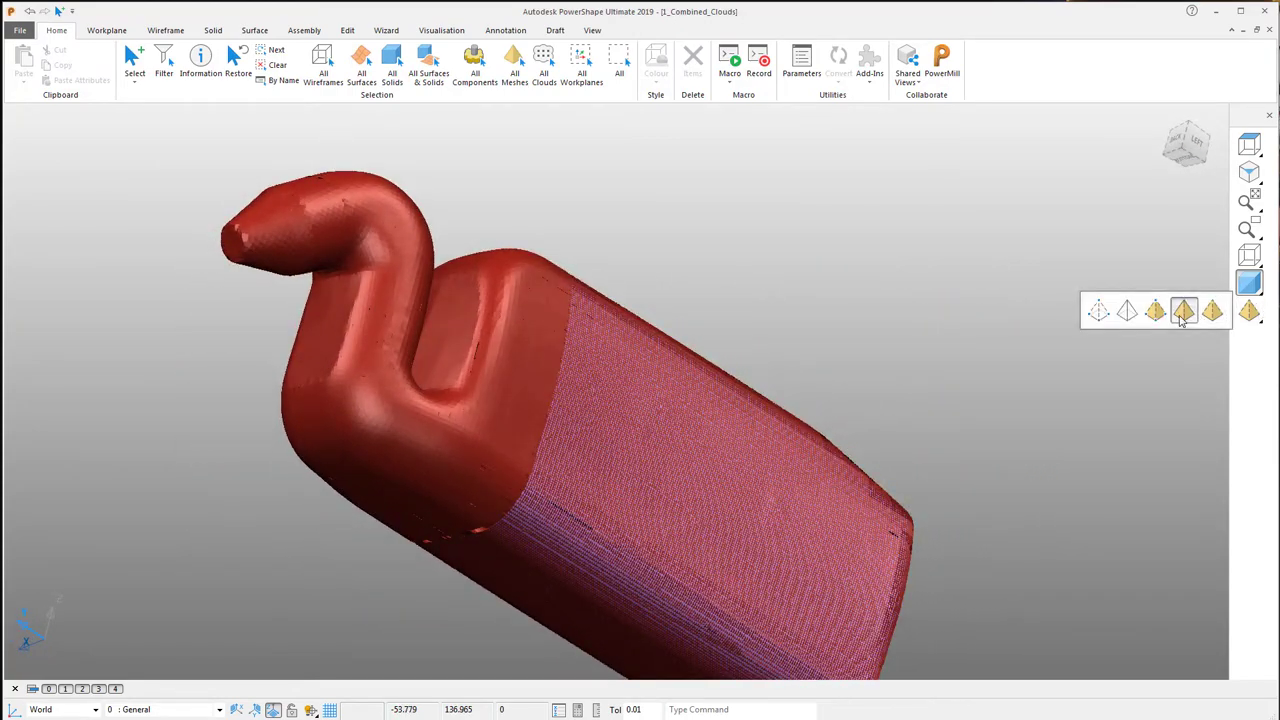
pyautogui.click(1183, 311)
pyautogui.moveTo(844, 389); pyautogui.dragTo(722, 264, button='middle')
pyautogui.scroll(8, 720, 250)
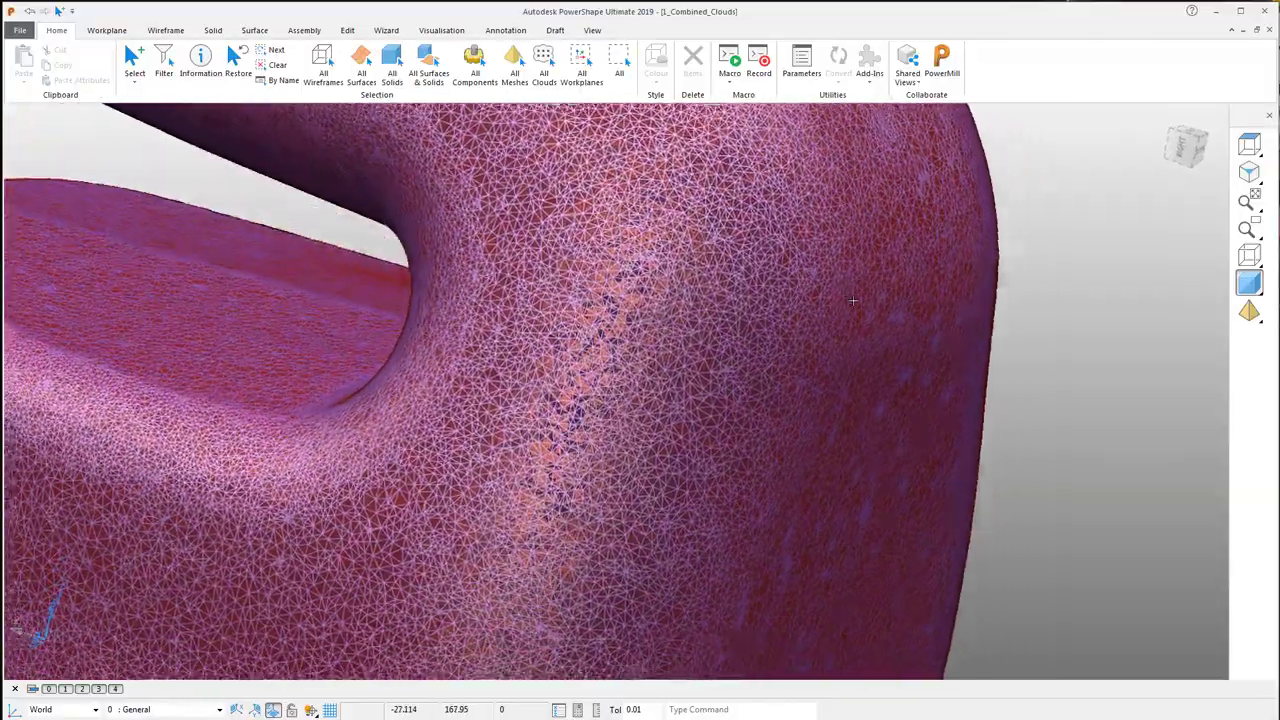
pyautogui.moveTo(853, 300); pyautogui.dragTo(1181, 150, button='middle')
pyautogui.scroll(5, 934, 310)
pyautogui.scroll(-8, 934, 302)
# - From the back view, select the whole model and rotate it by an angle of 6.5 about the Y axis to straighten it
pyautogui.click(1181, 150)
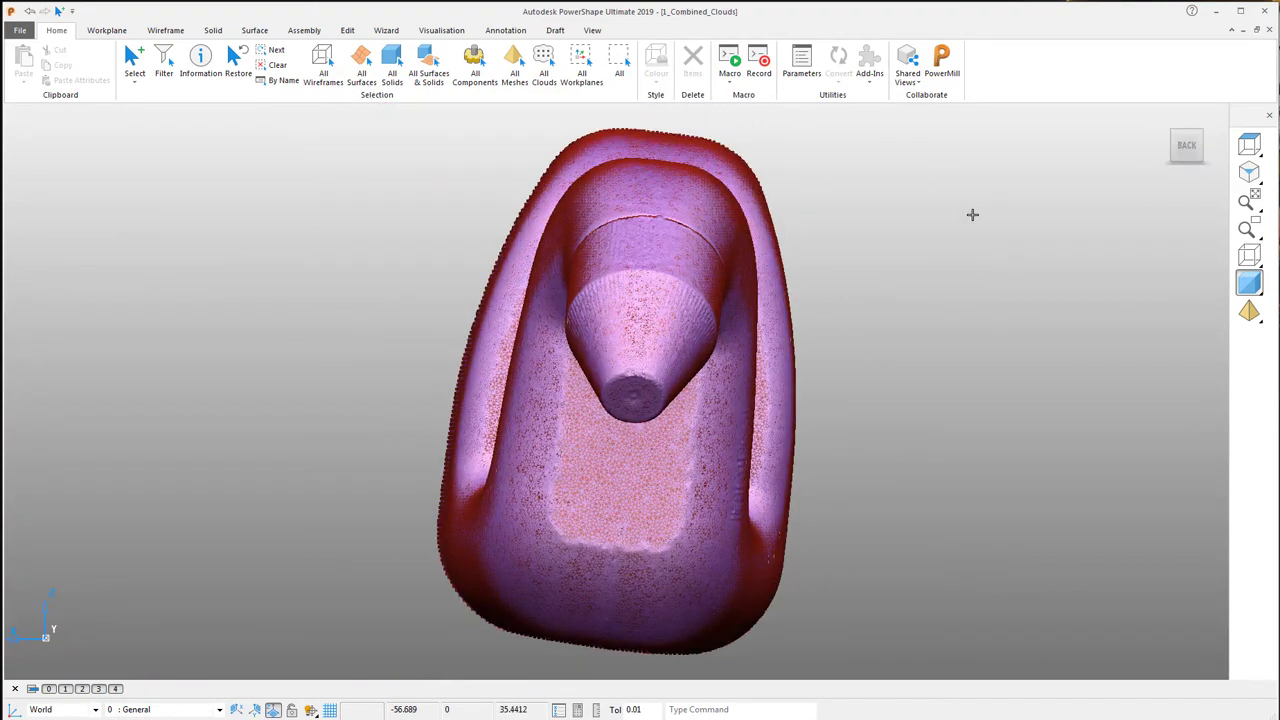
pyautogui.moveTo(945, 168); pyautogui.dragTo(412, 567)
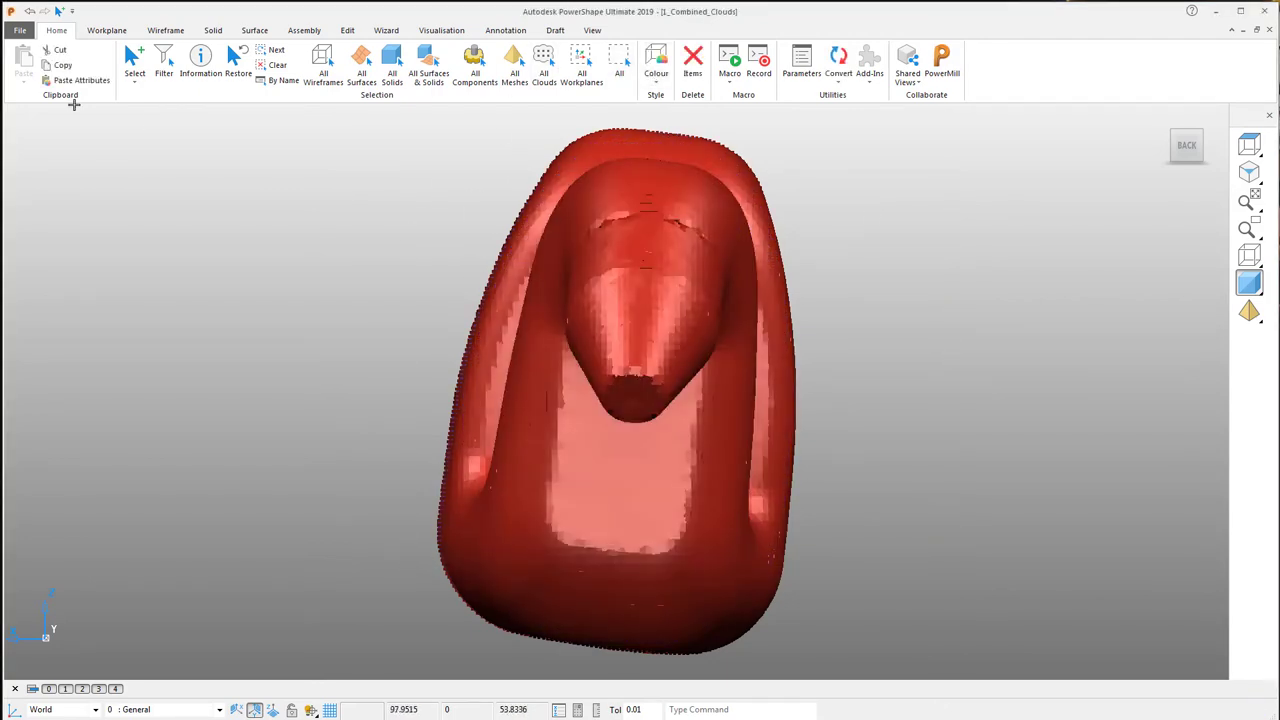
pyautogui.click(348, 31)
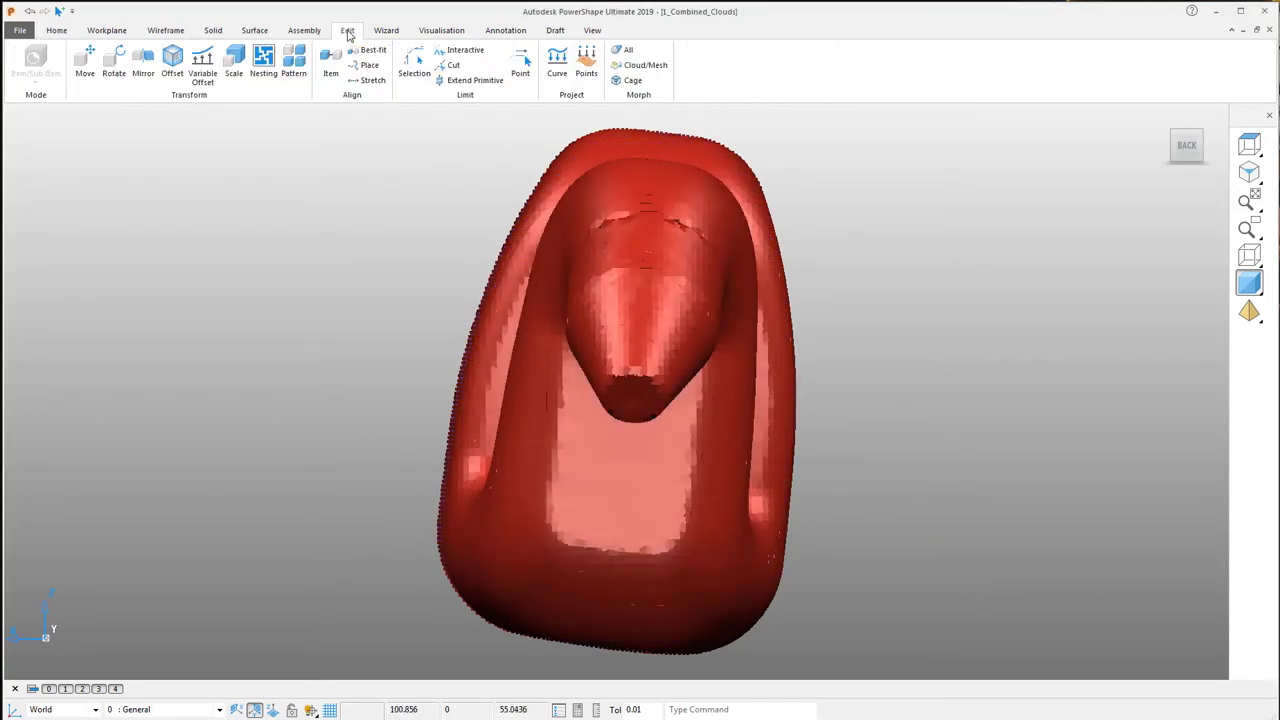
pyautogui.click(114, 64)
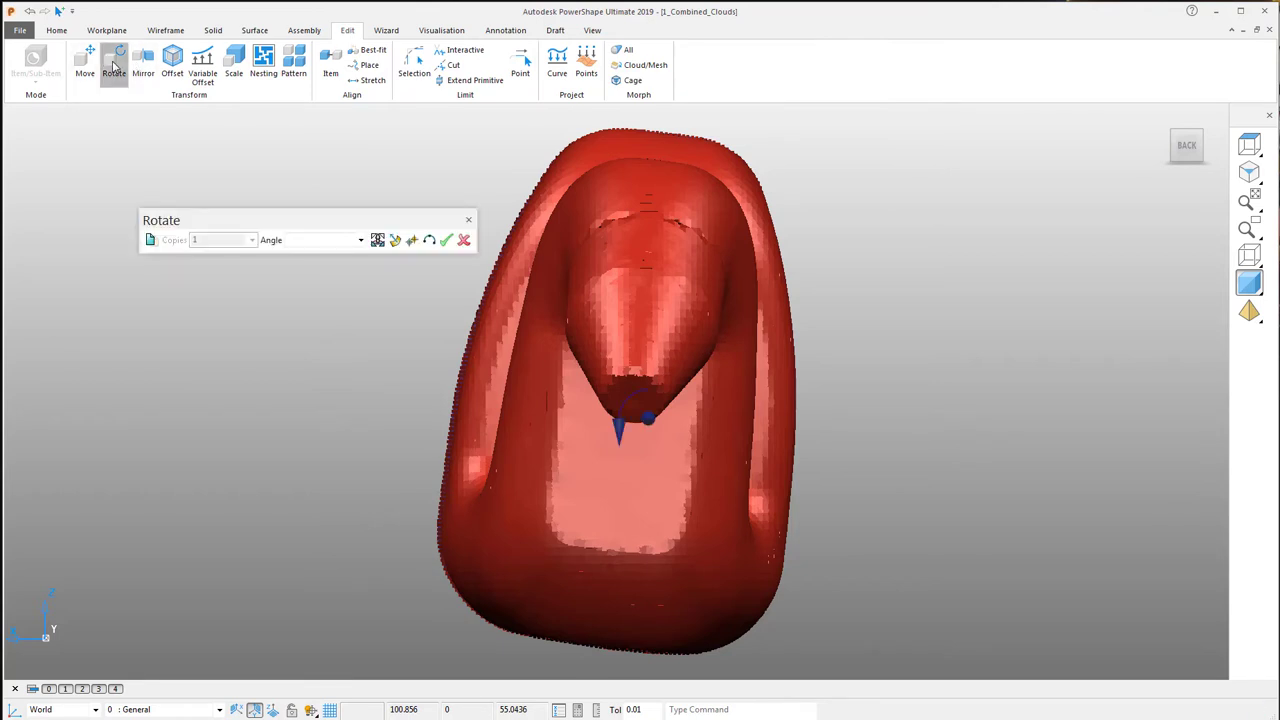
pyautogui.click(332, 242)
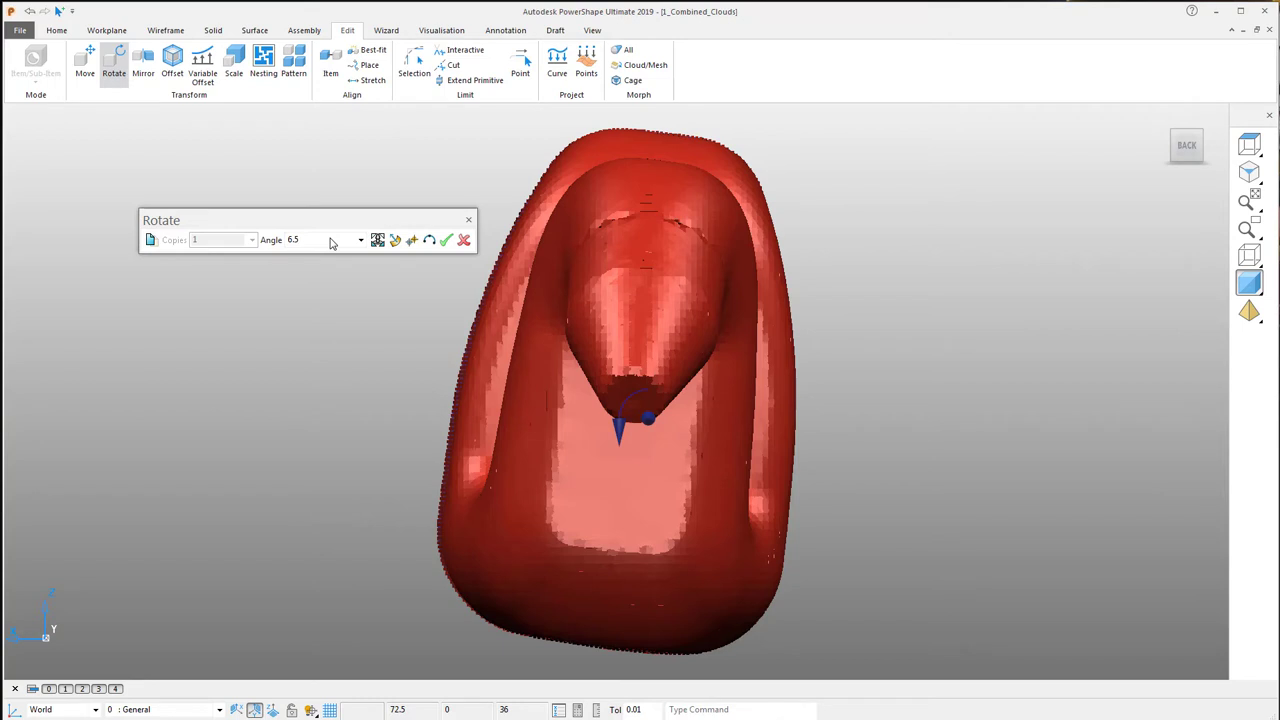
pyautogui.press('Return')
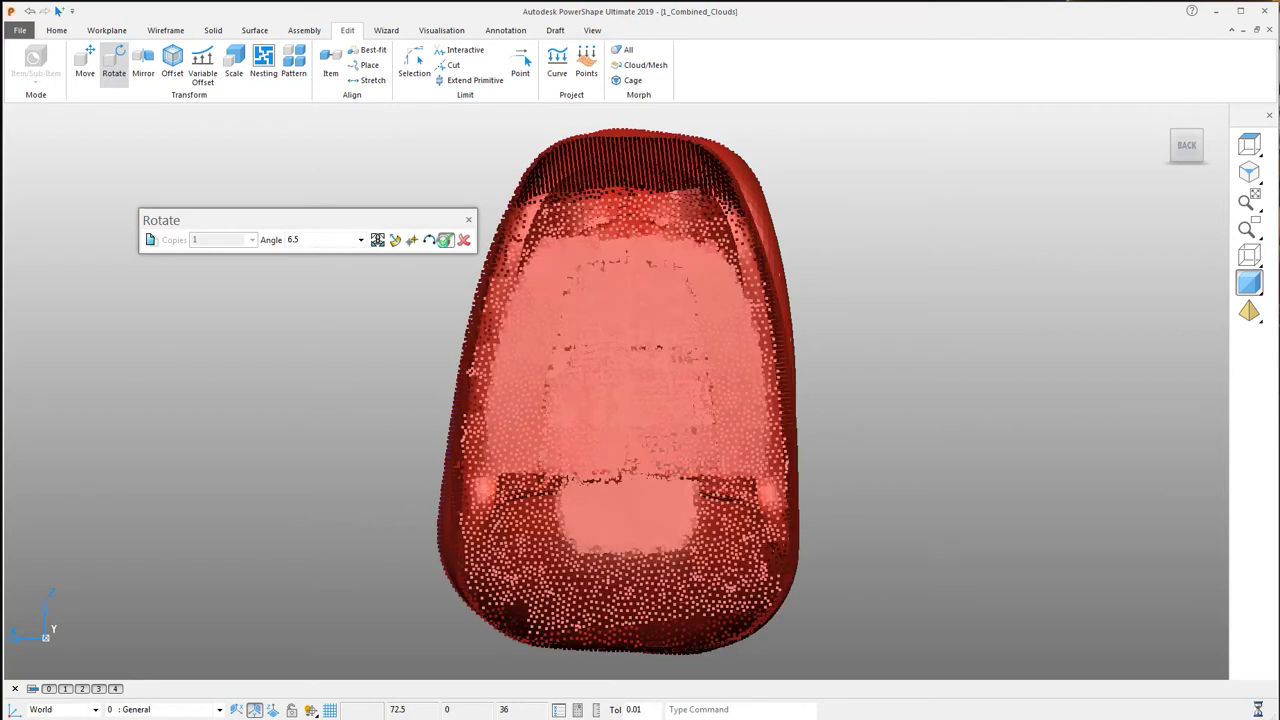
pyautogui.press('Return')
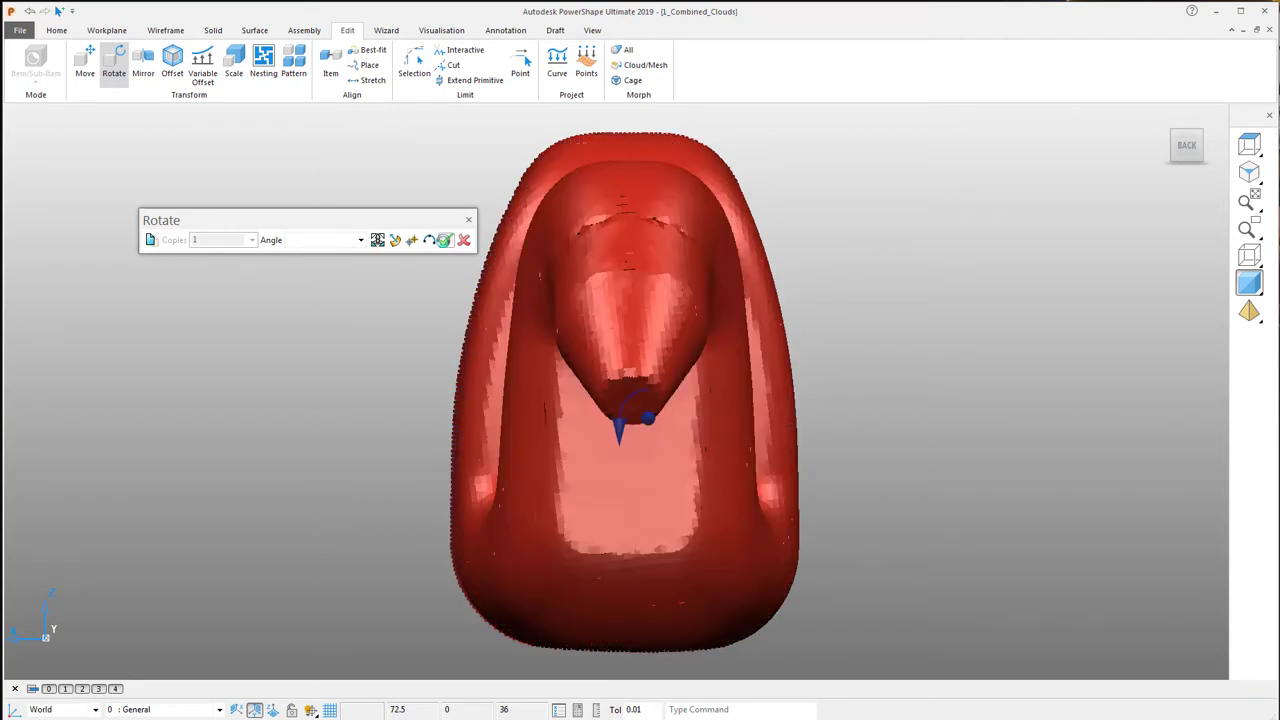
pyautogui.click(463, 241)
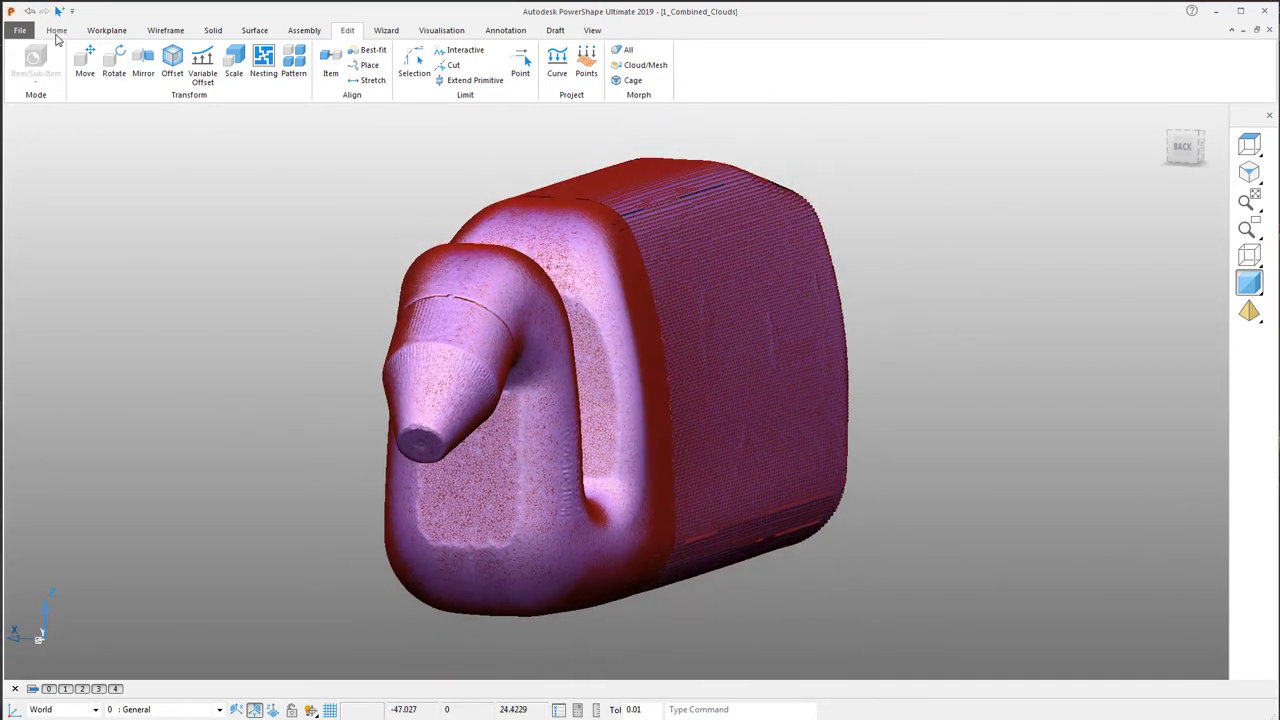
# - Name level 5 "Clouds" and move the combined point cloud onto it
pyautogui.click(57, 32)
pyautogui.click(546, 66)
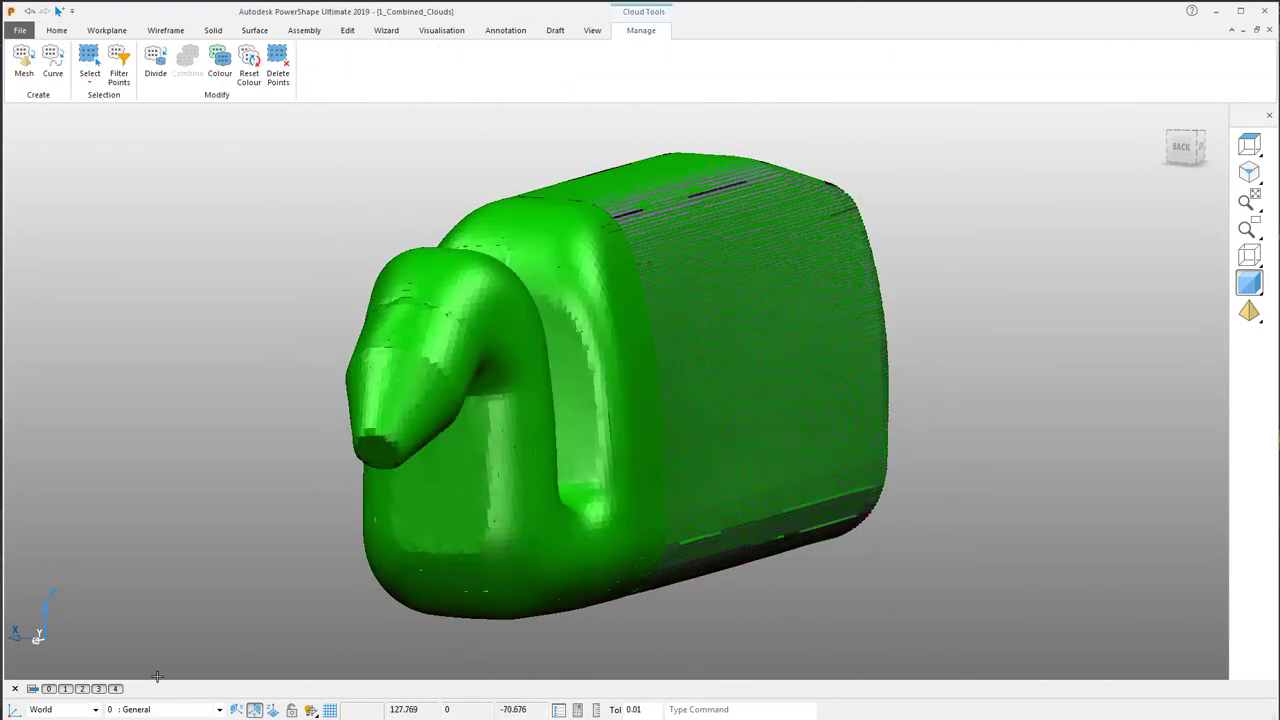
pyautogui.click(33, 689)
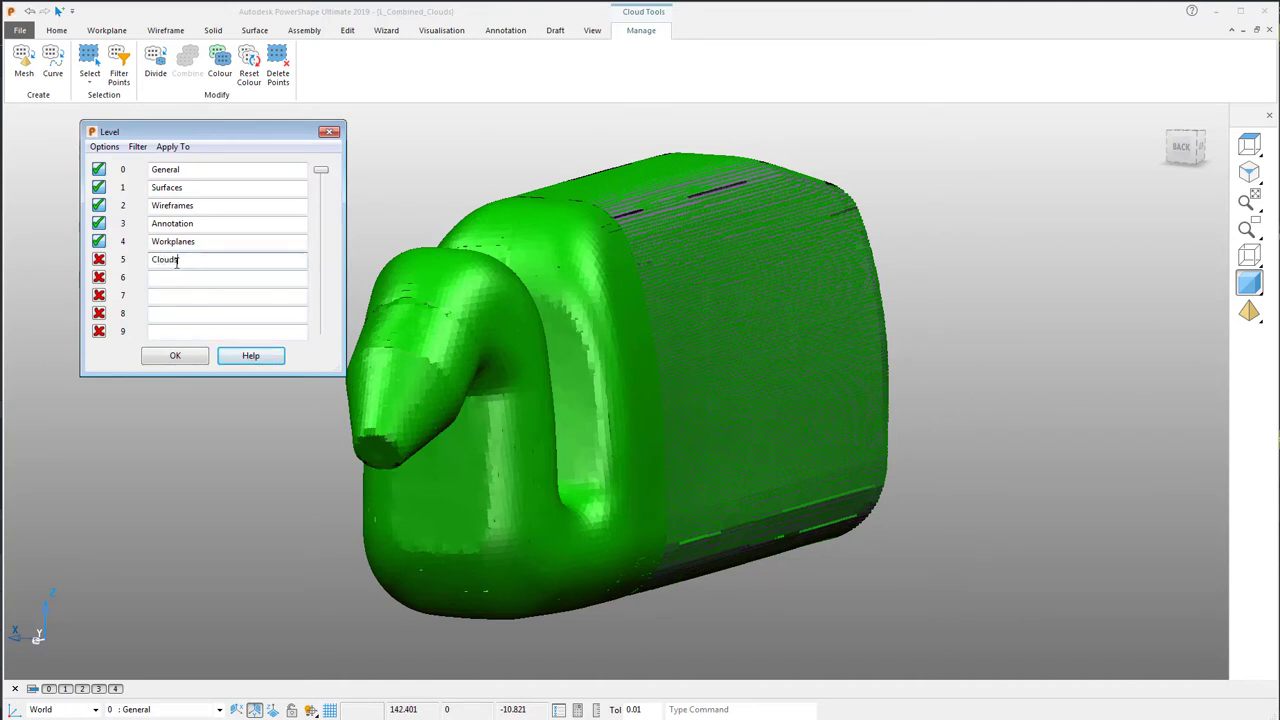
pyautogui.click(175, 356)
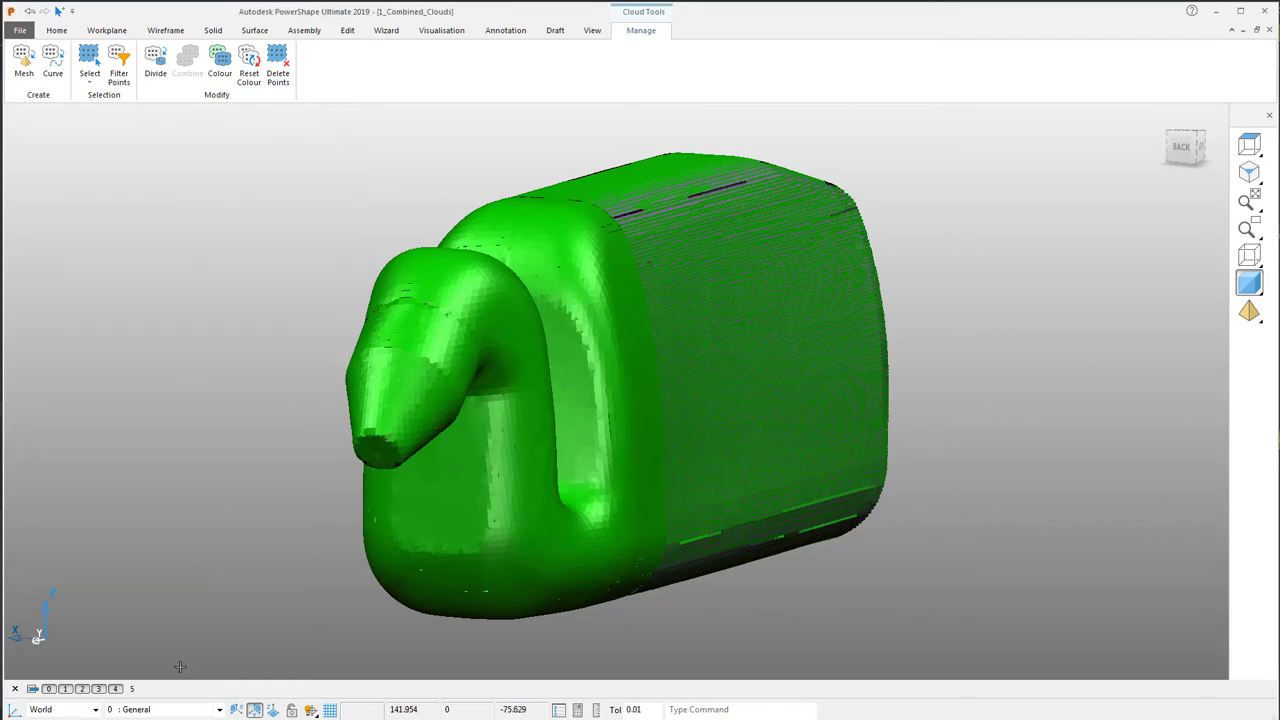
pyautogui.rightClick(133, 689)
pyautogui.click(177, 646)
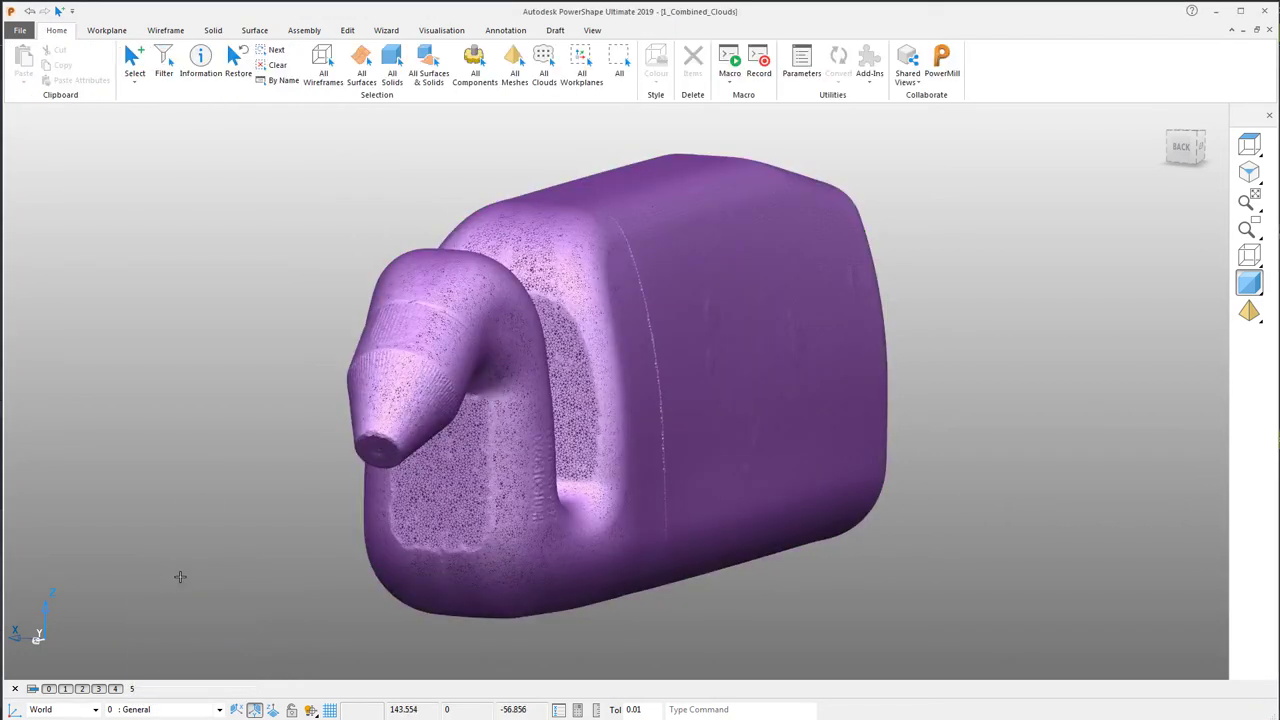
# - Compare the mesh shading styles and set the mesh to plain shading without triangle edges or points
pyautogui.moveTo(1245, 316)
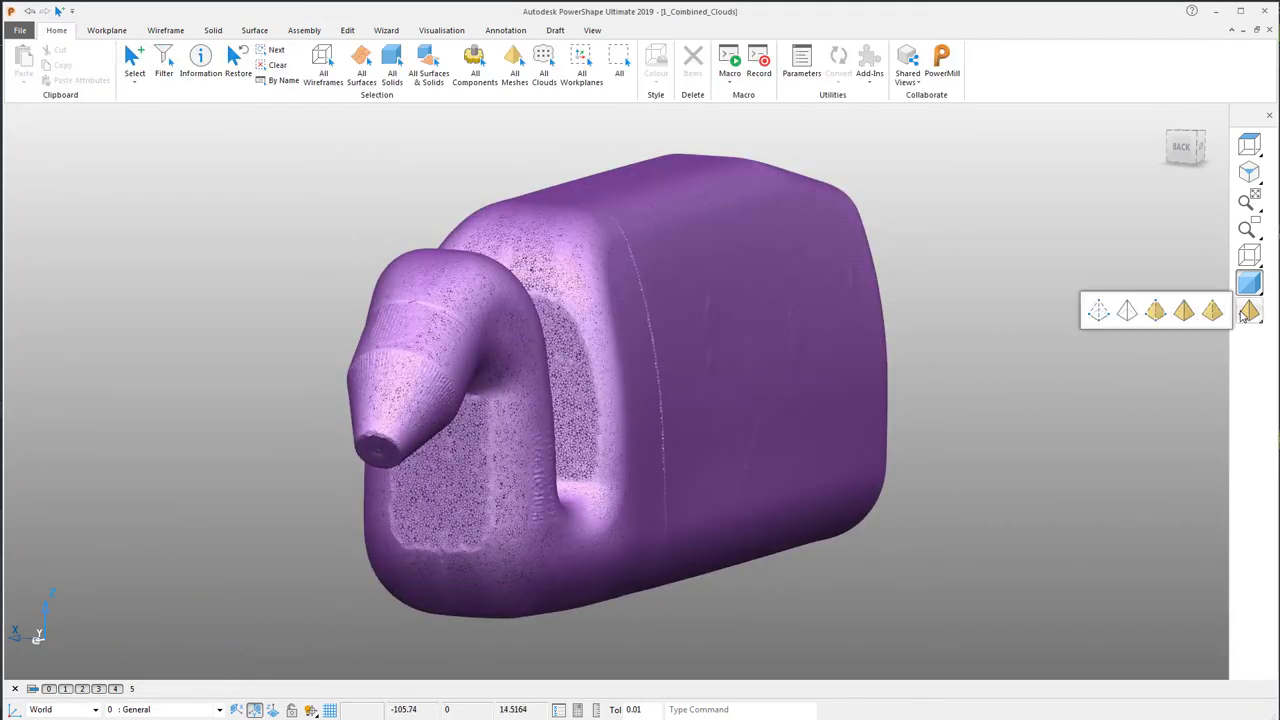
pyautogui.click(1164, 315)
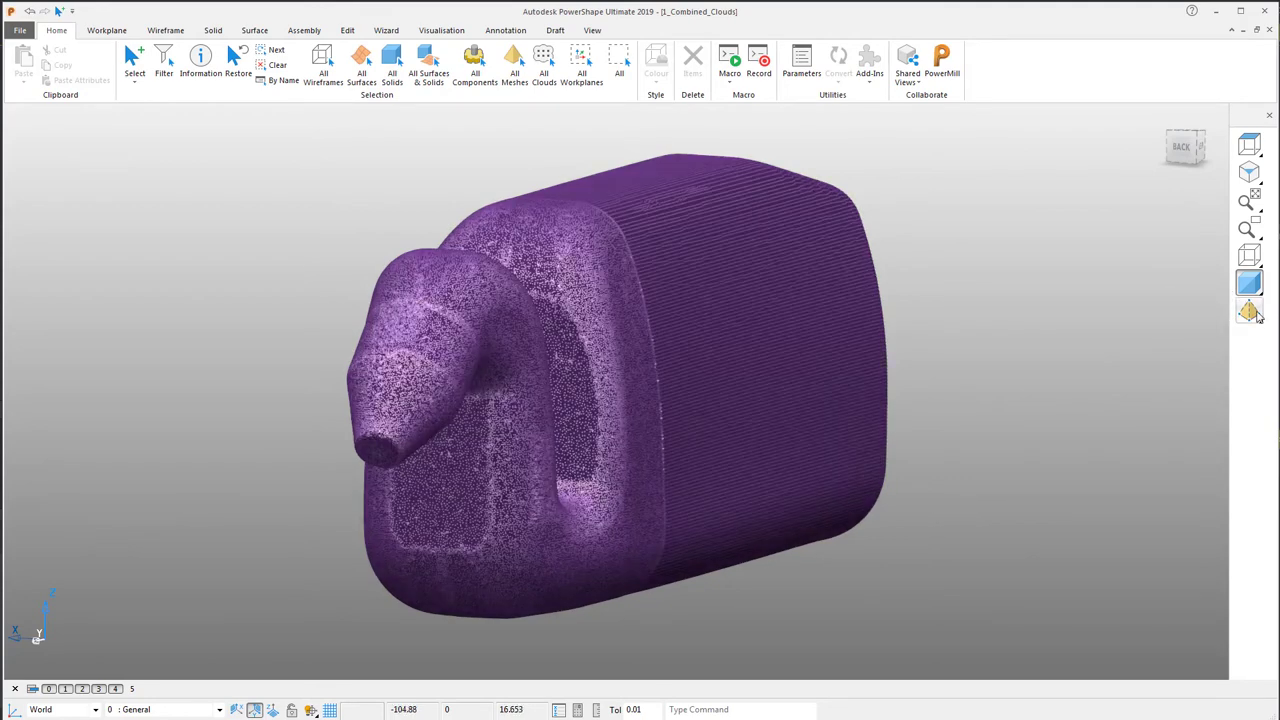
pyautogui.click(1216, 319)
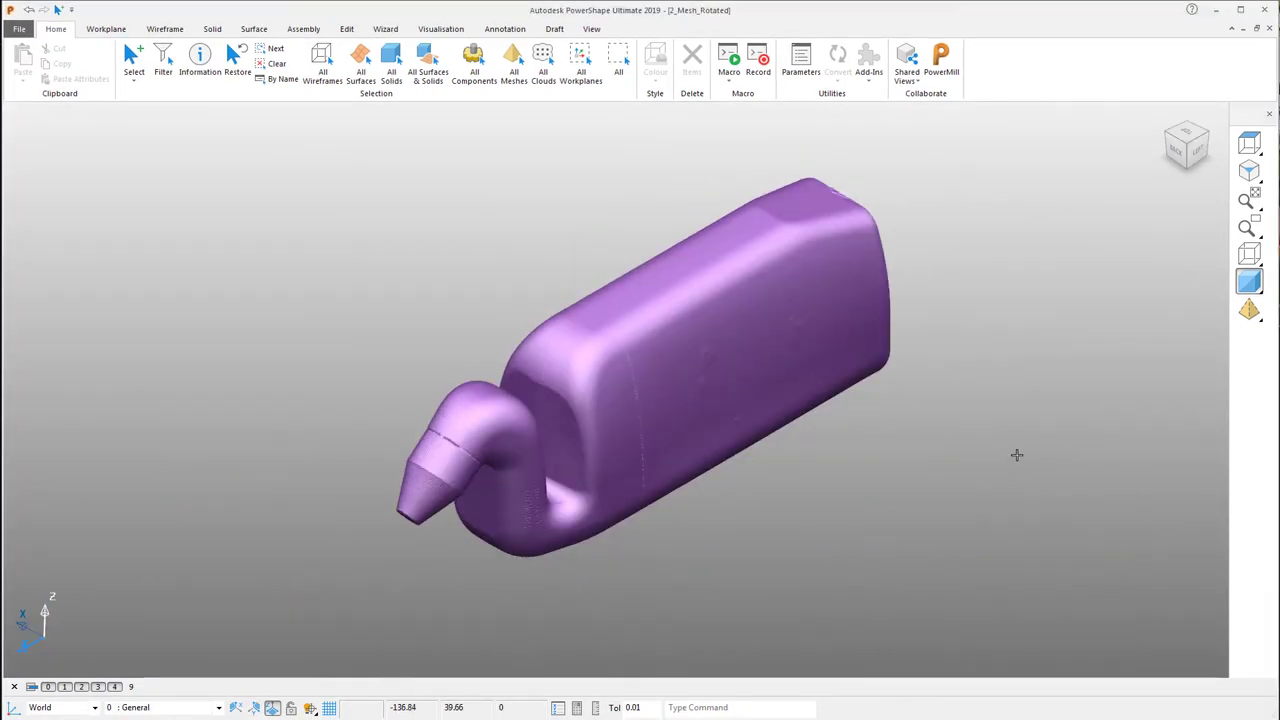
# - Section the bottle mesh dynamically along the Y axis with translucency on, bringing the front plane to about 12.6 near the base
pyautogui.rightClick(720, 213)
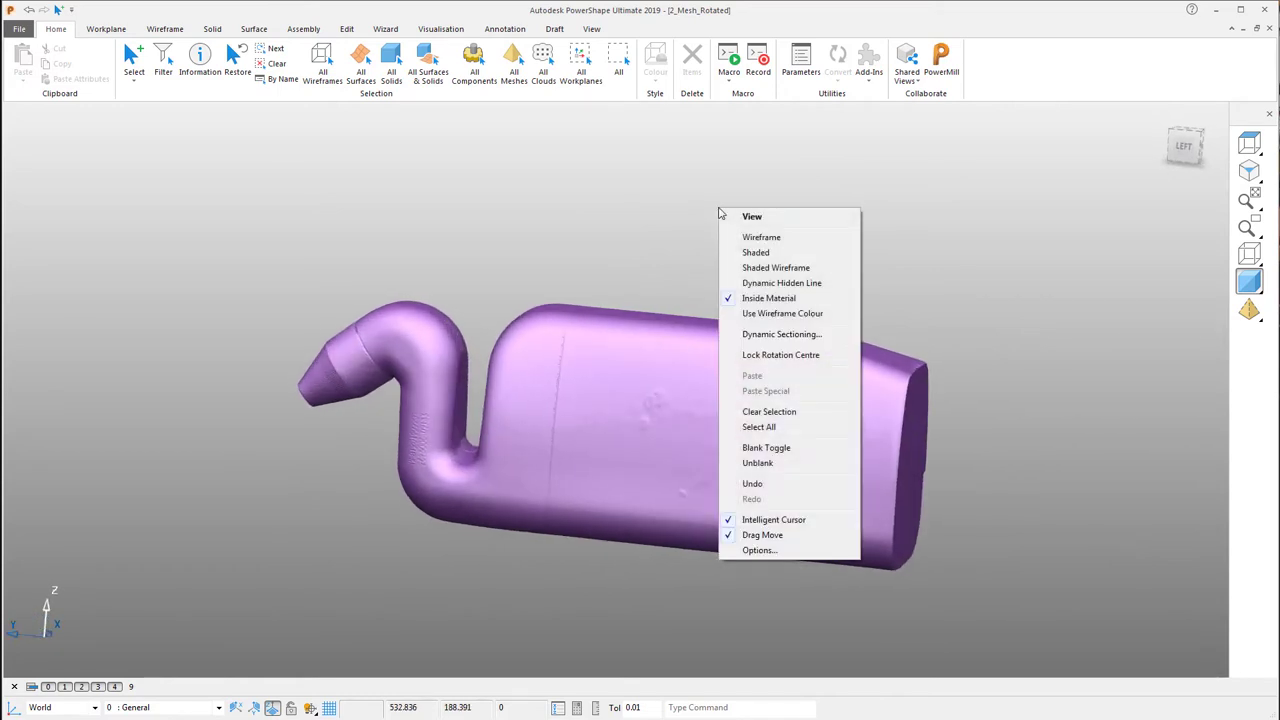
pyautogui.click(780, 334)
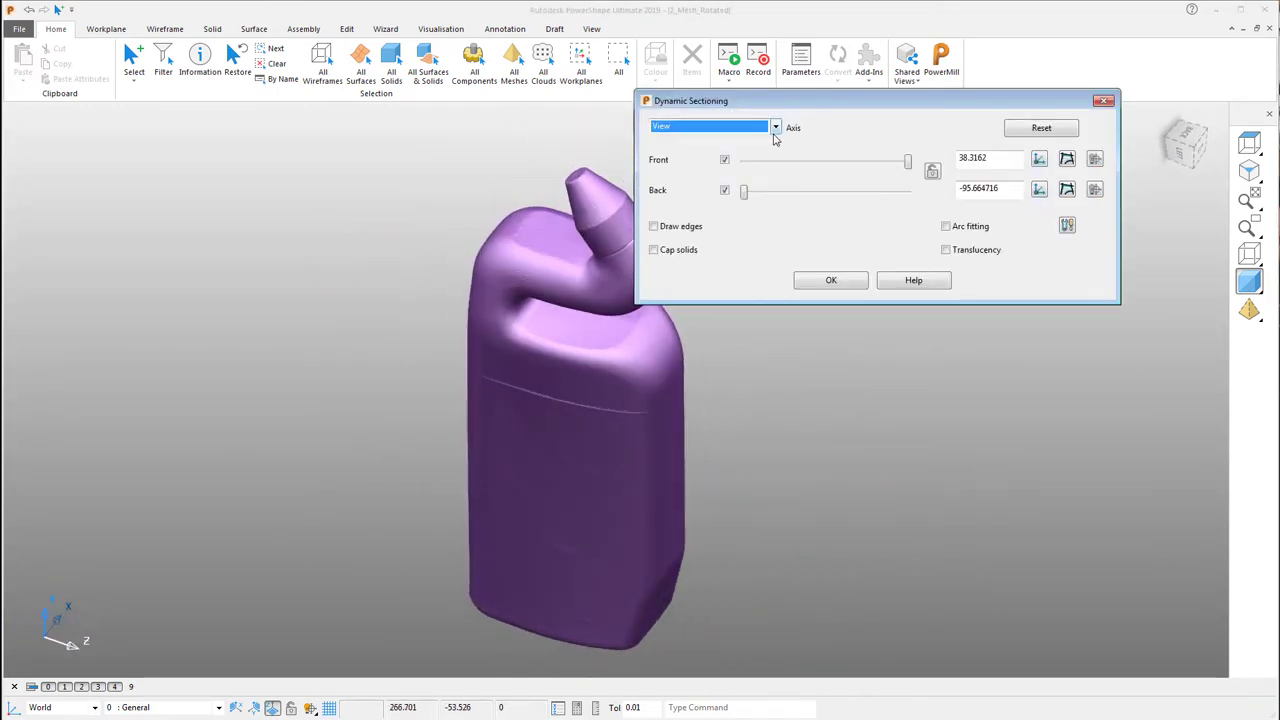
pyautogui.click(776, 128)
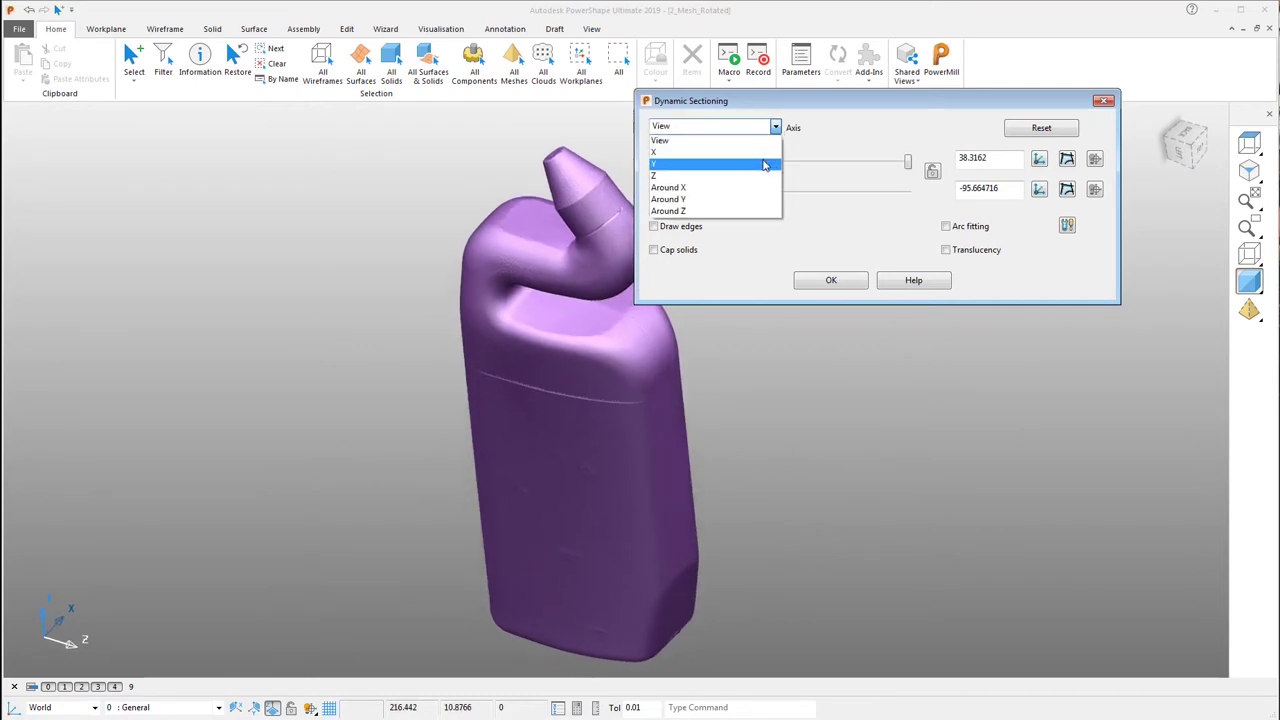
pyautogui.click(765, 163)
pyautogui.moveTo(908, 162); pyautogui.dragTo(752, 163)
pyautogui.click(946, 250)
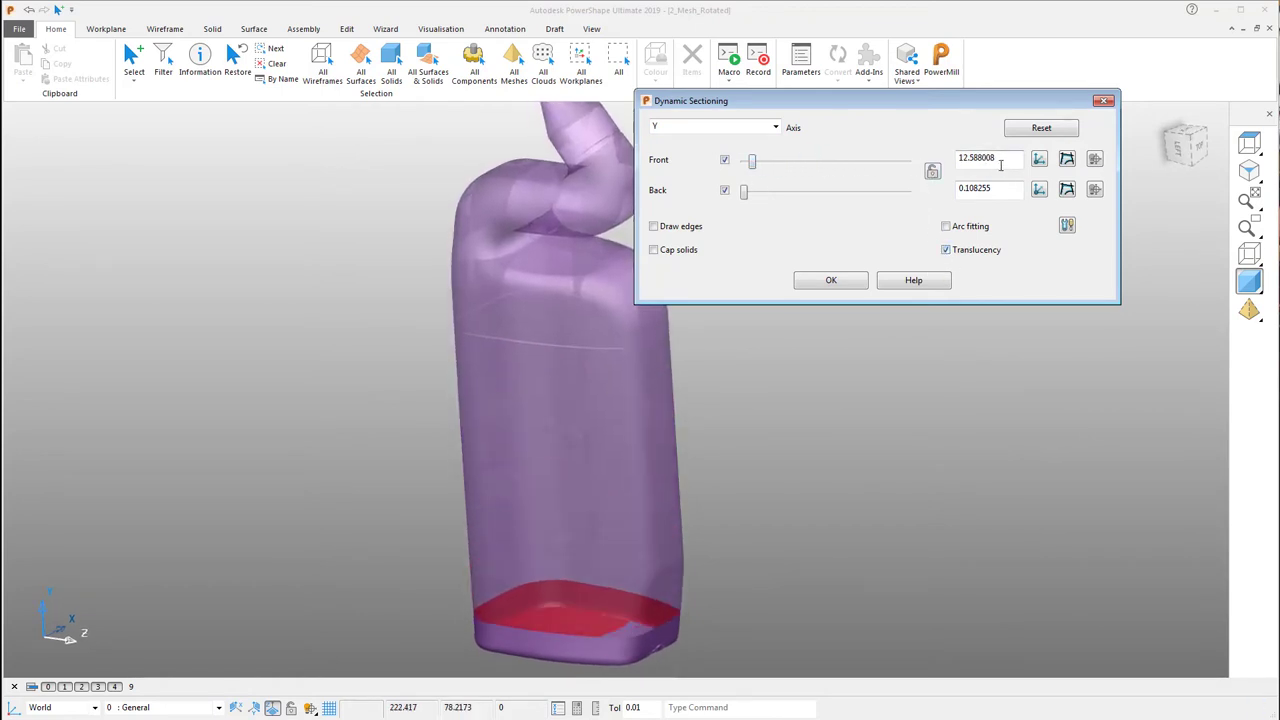
# - Create section curves through the mesh near the bottle's base at front plane positions 5 and 15
pyautogui.write('5')
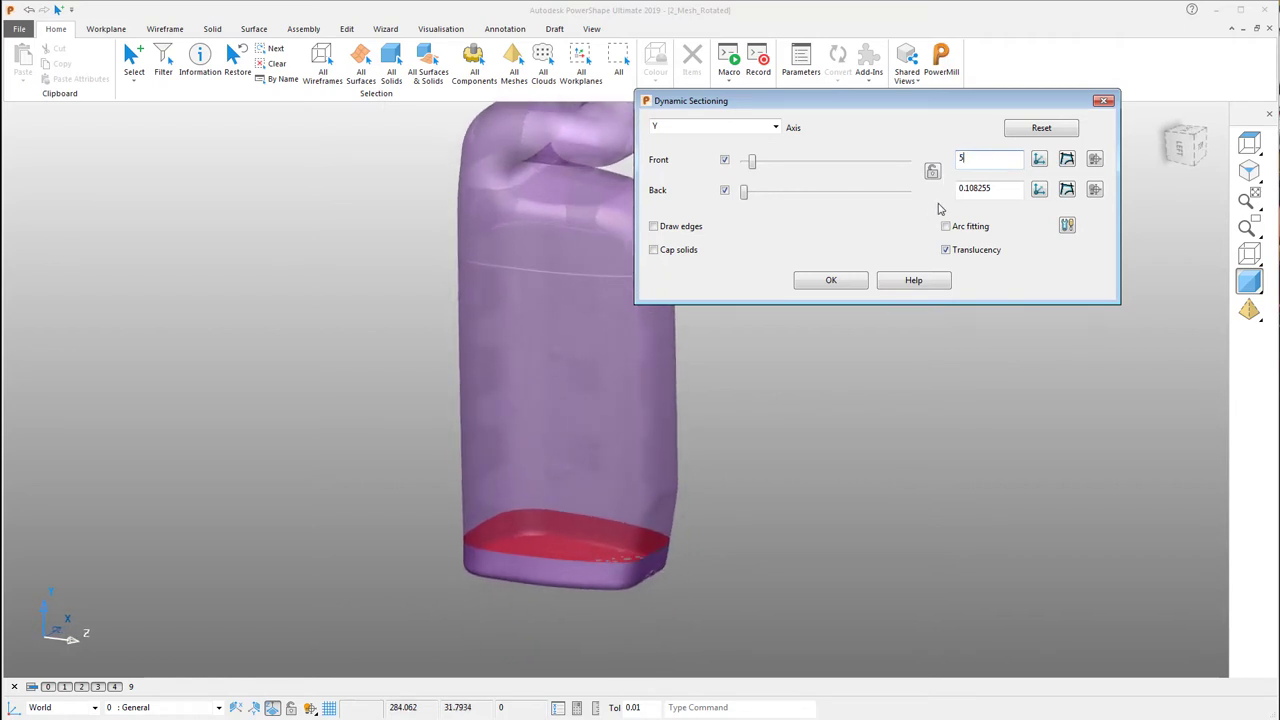
pyautogui.click(990, 189)
pyautogui.moveTo(743, 480); pyautogui.dragTo(645, 585, button='middle')
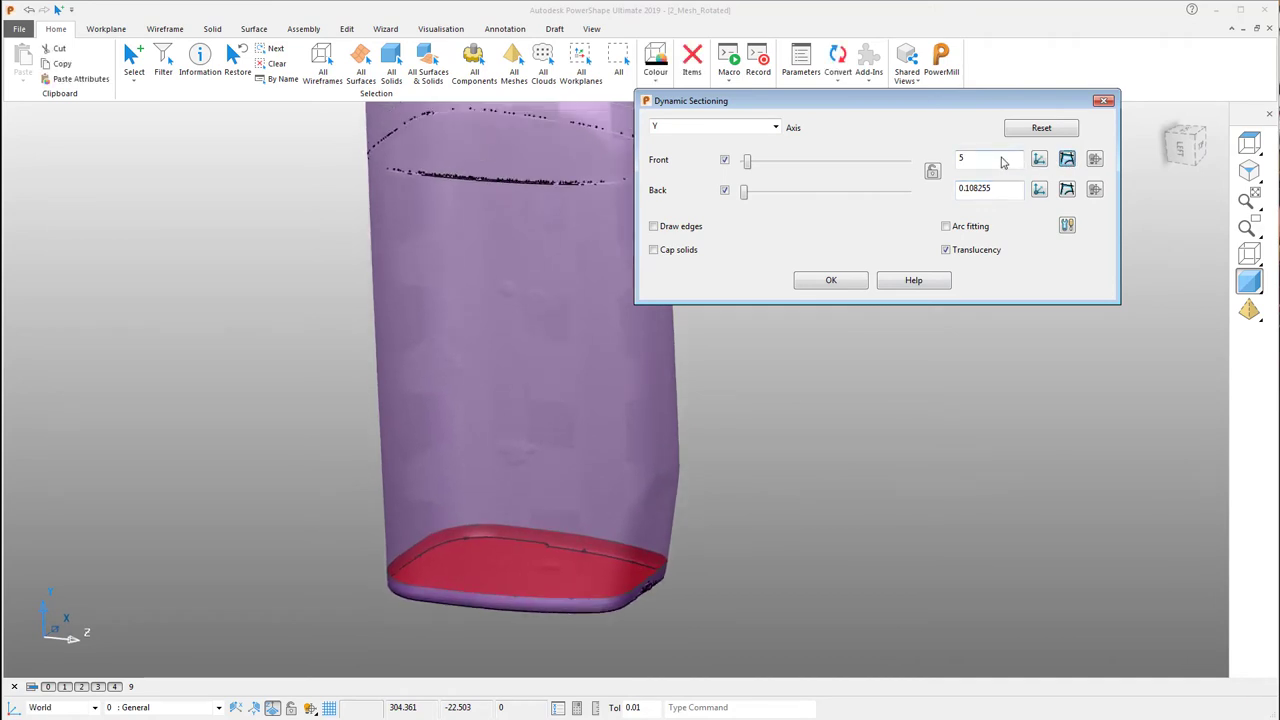
pyautogui.moveTo(1003, 162); pyautogui.dragTo(939, 166)
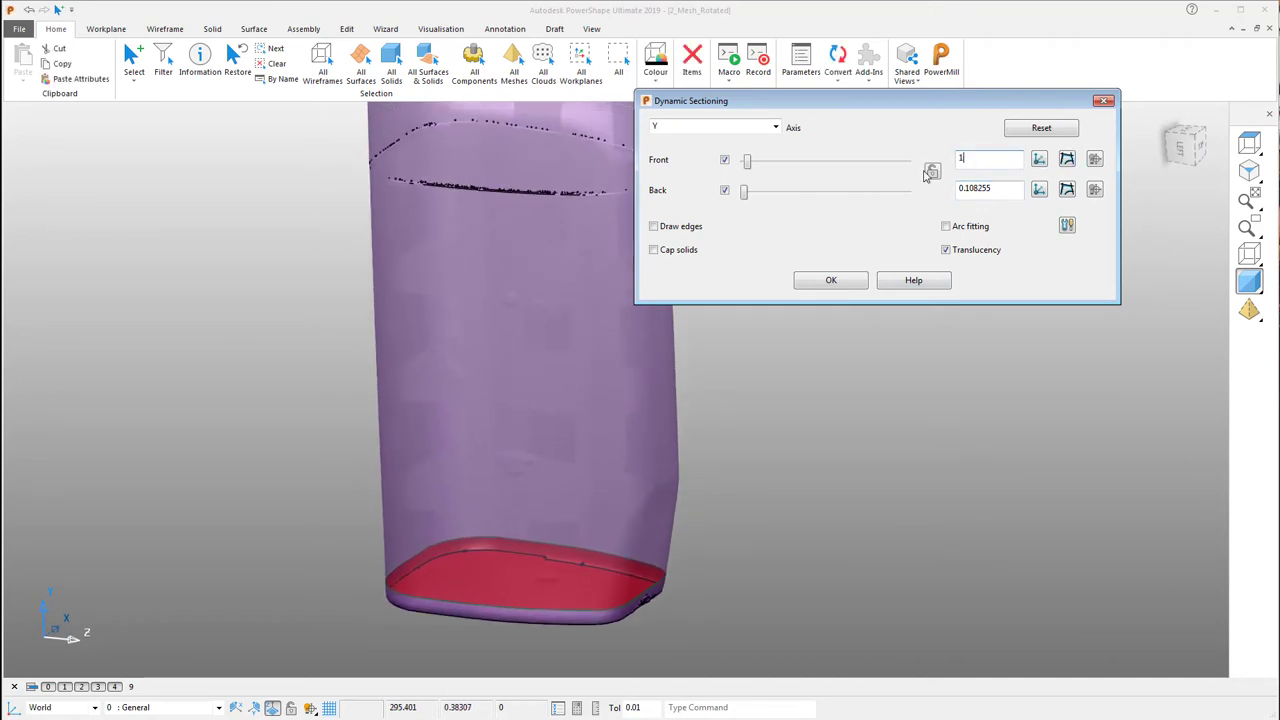
pyautogui.click(1008, 189)
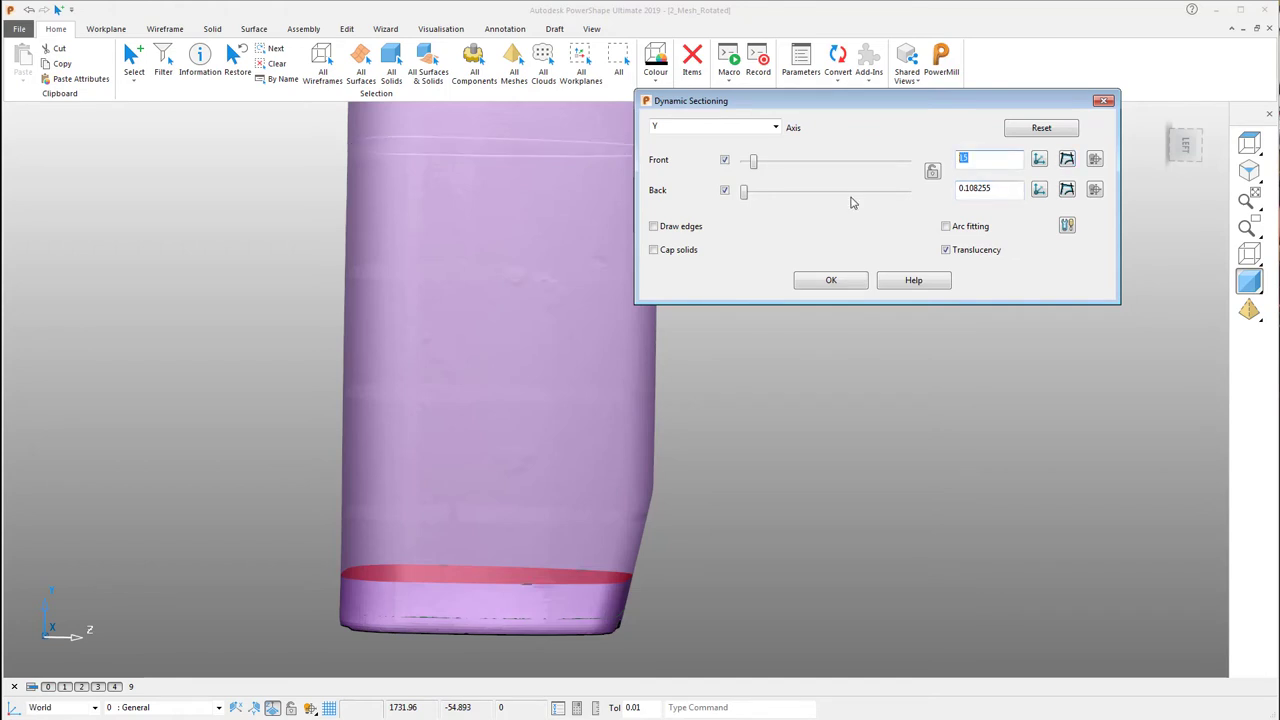
# - Create further section curves through the lower part of the bottle mesh, including at front plane positions 35, 40 and 45
pyautogui.click(1063, 161)
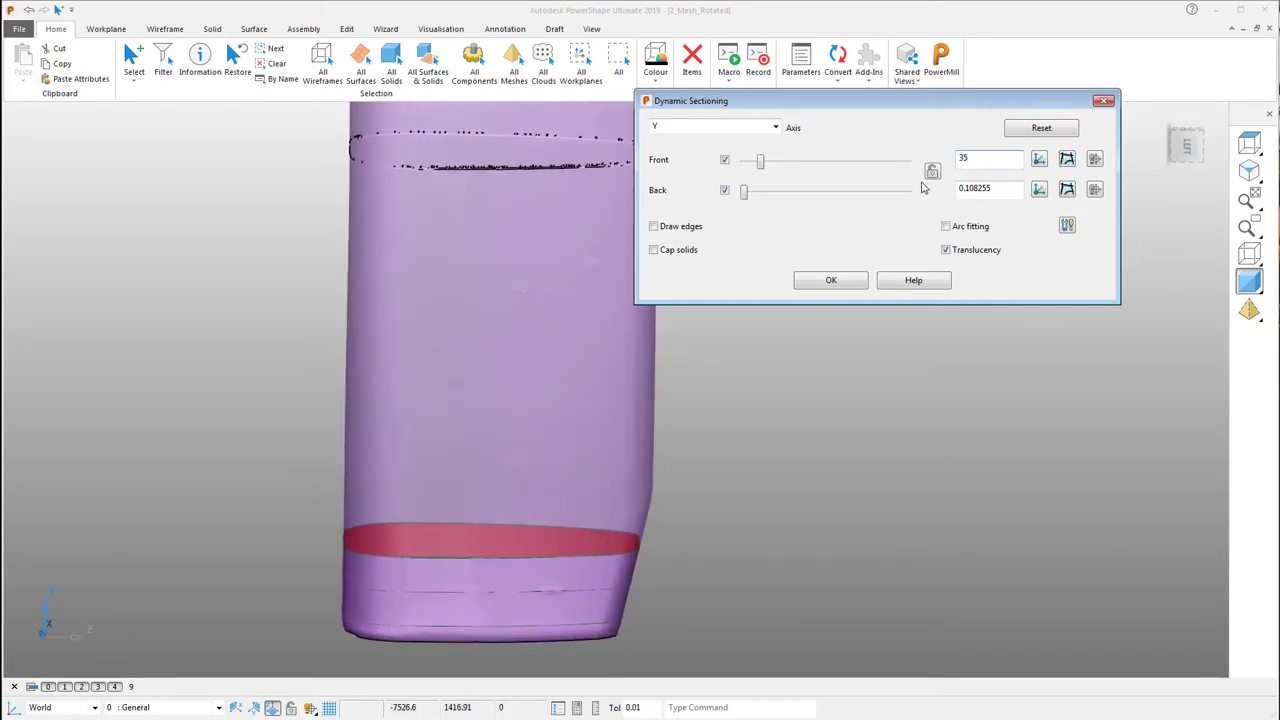
pyautogui.click(1068, 161)
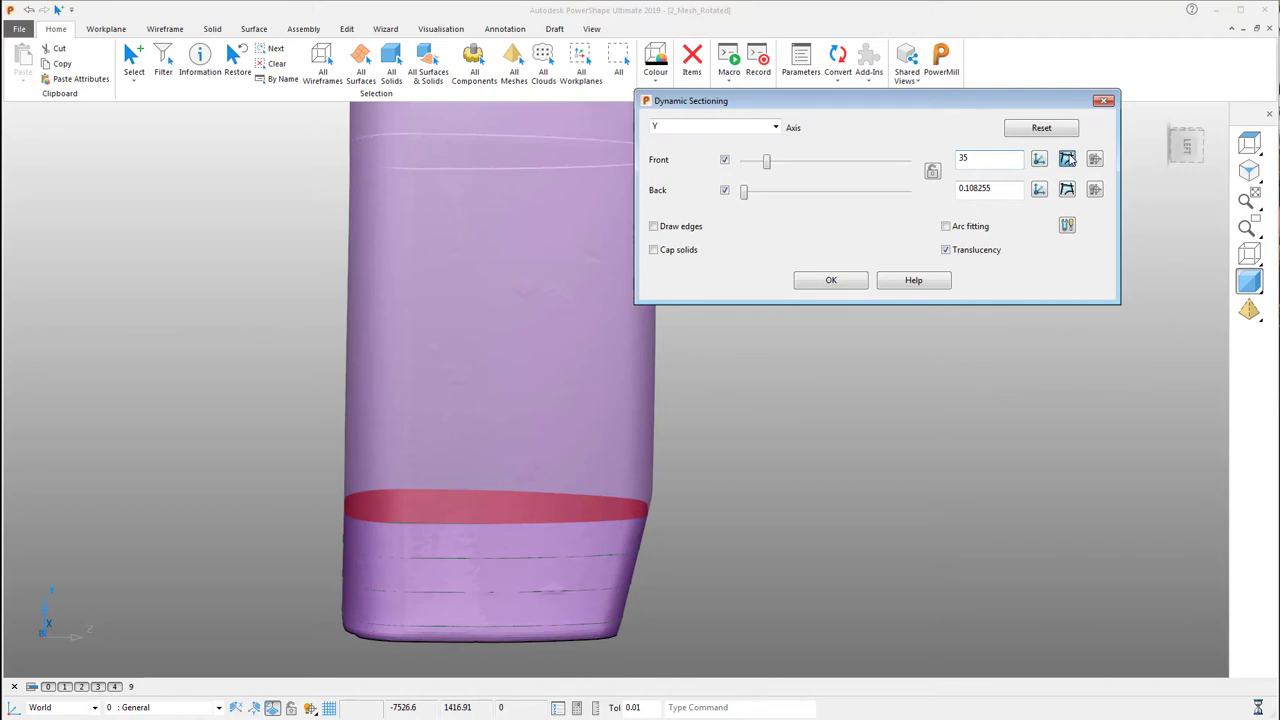
pyautogui.moveTo(987, 161); pyautogui.dragTo(943, 170)
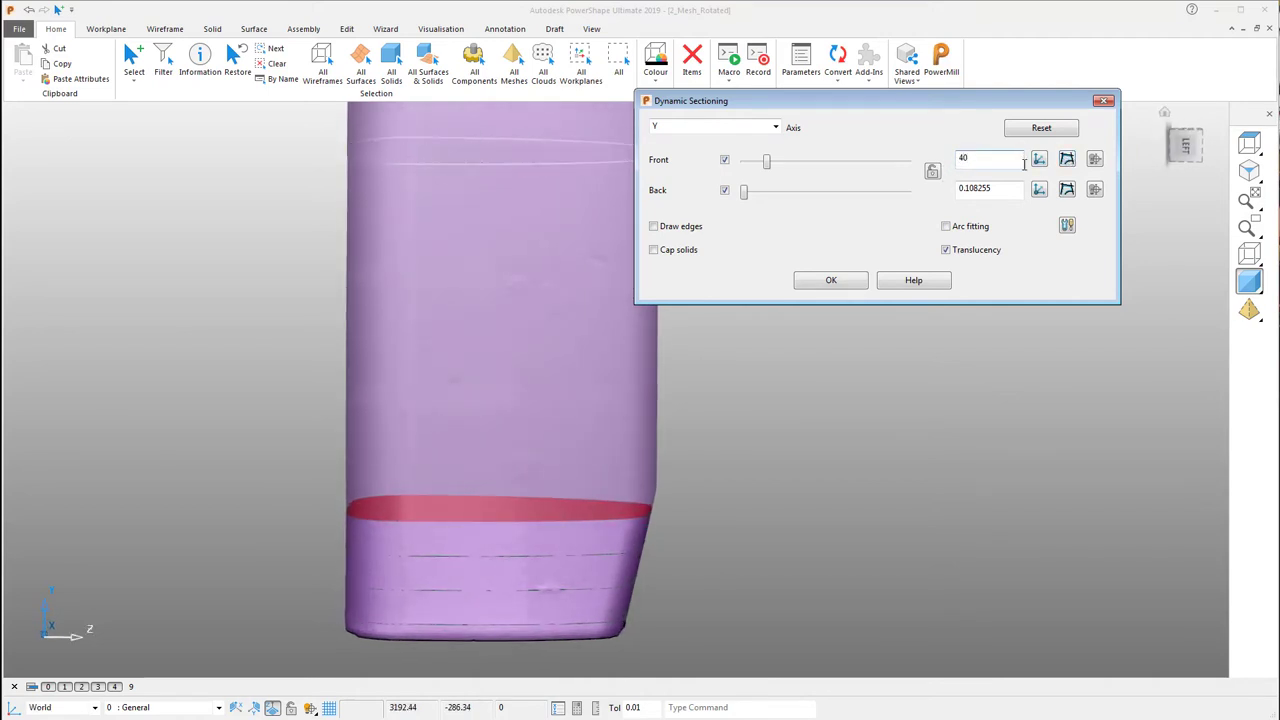
pyautogui.click(1068, 161)
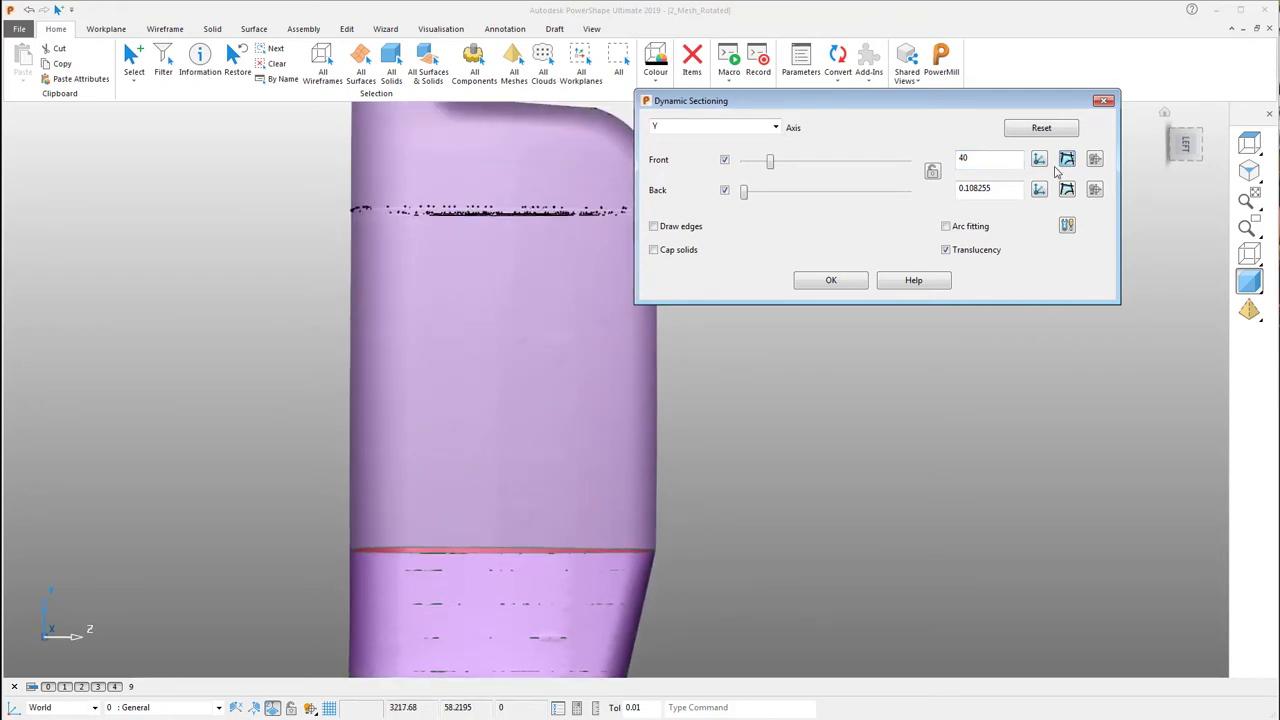
pyautogui.moveTo(998, 160); pyautogui.dragTo(914, 174)
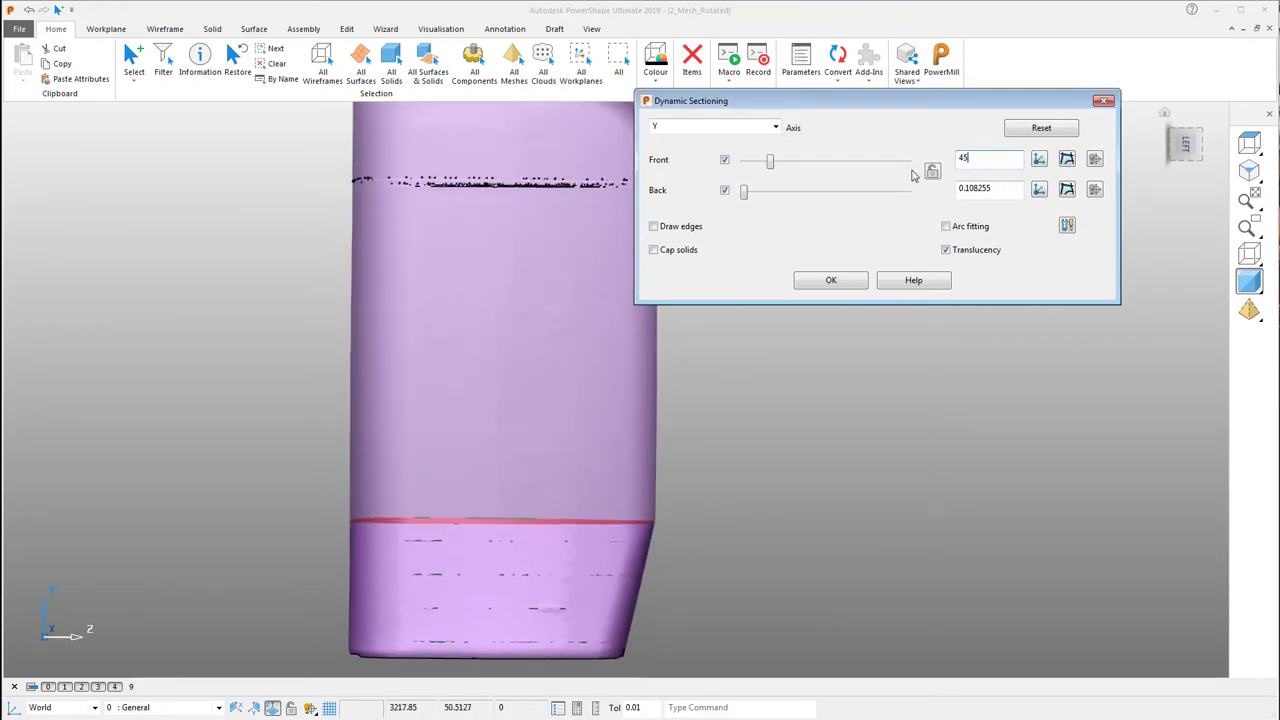
pyautogui.click(1064, 161)
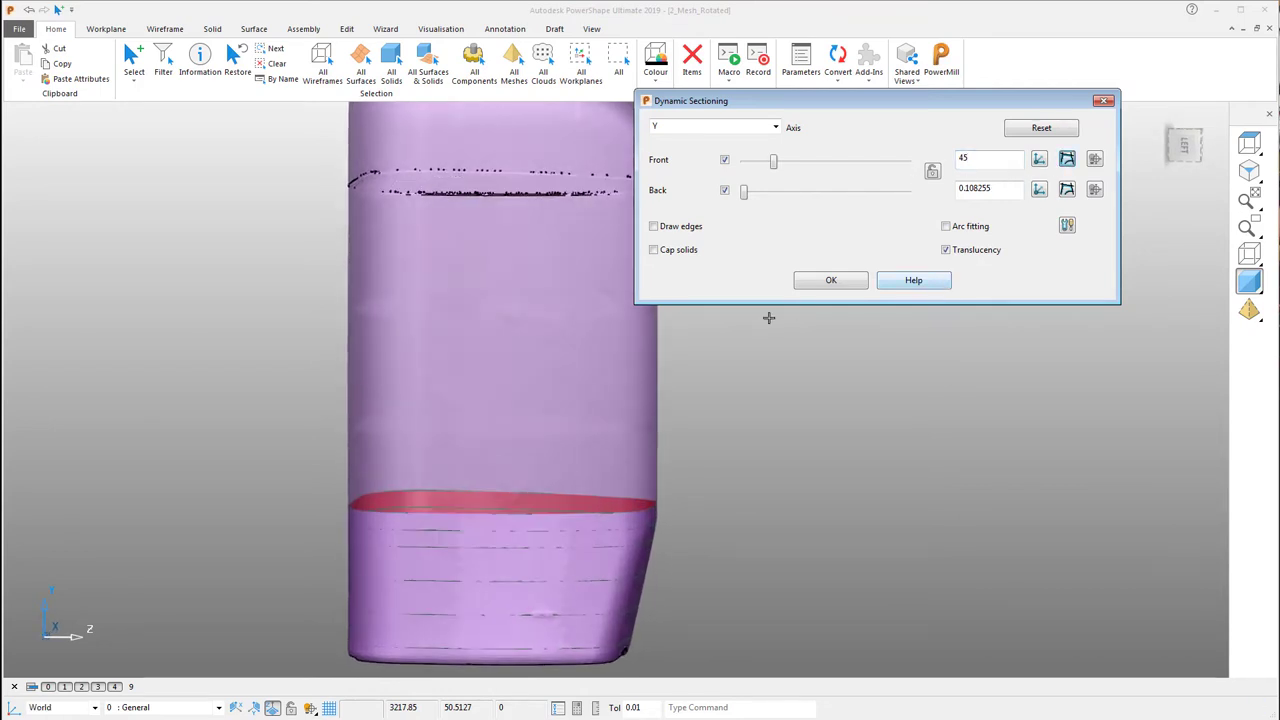
# - Create a section curve below the bottle's shoulder at front plane position 148 and finish the dynamic sectioning
pyautogui.doubleClick(978, 162)
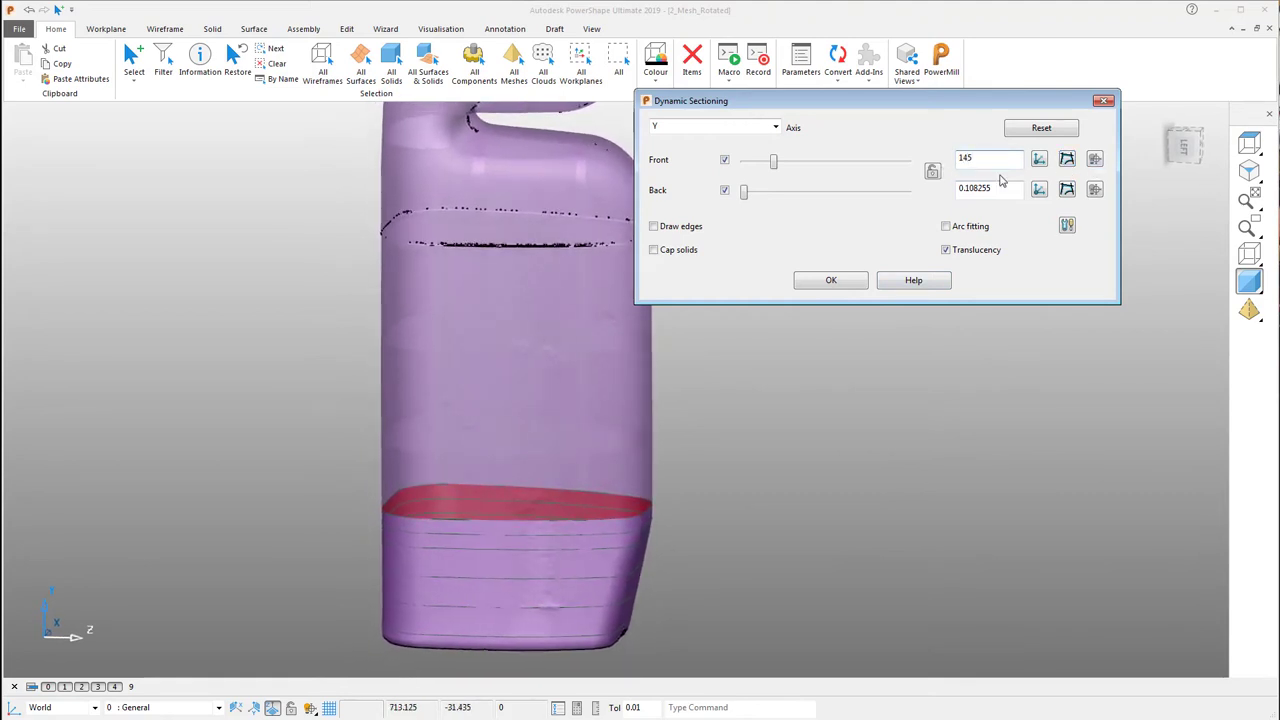
pyautogui.press('Return')
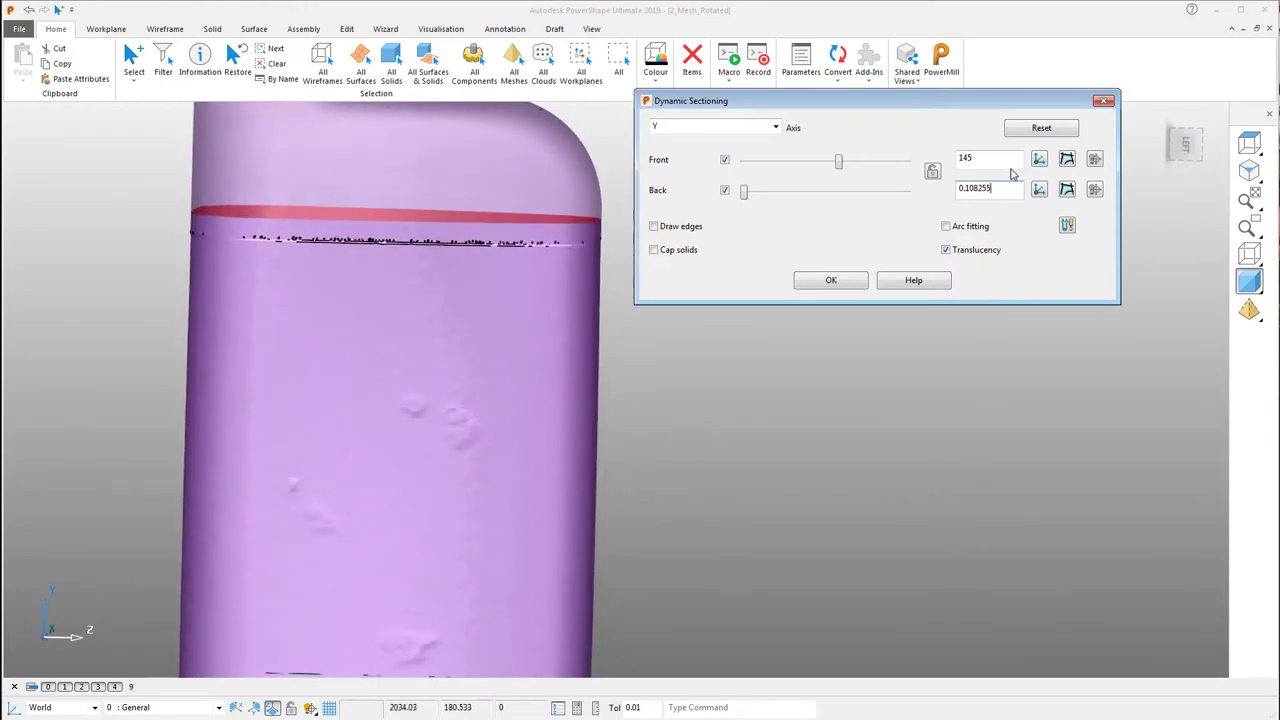
pyautogui.click(1003, 160)
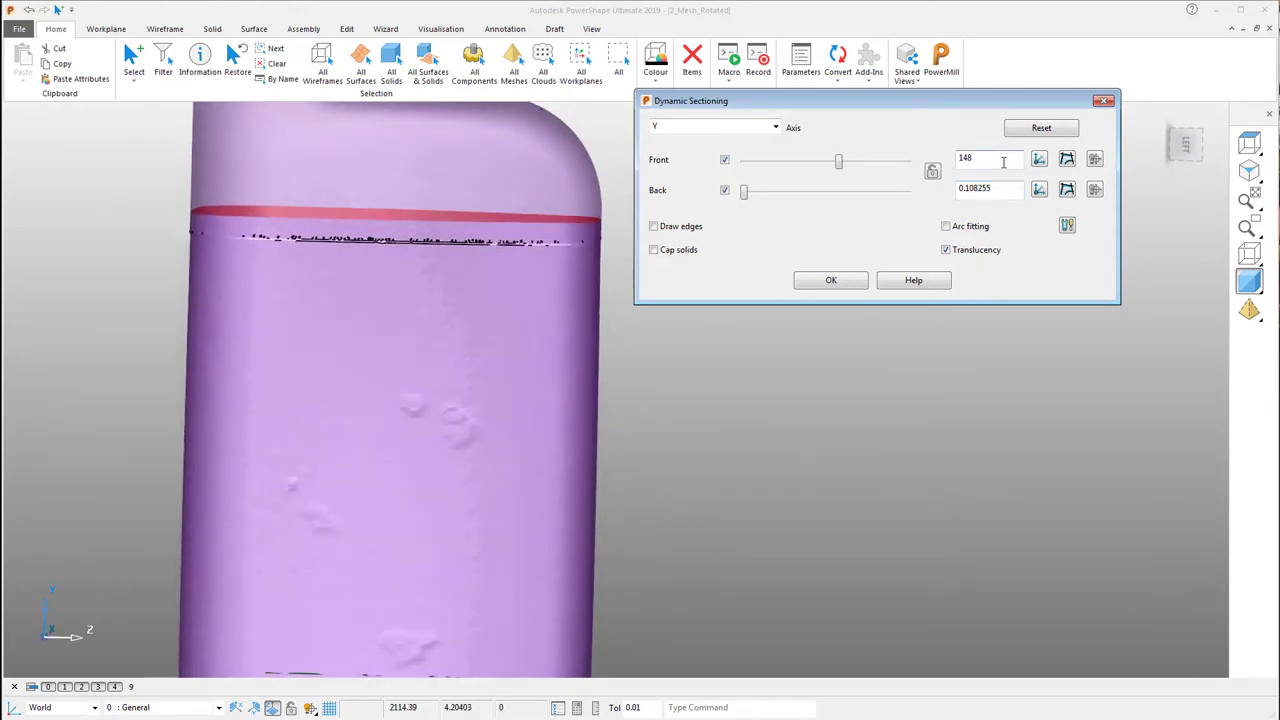
pyautogui.press('Return')
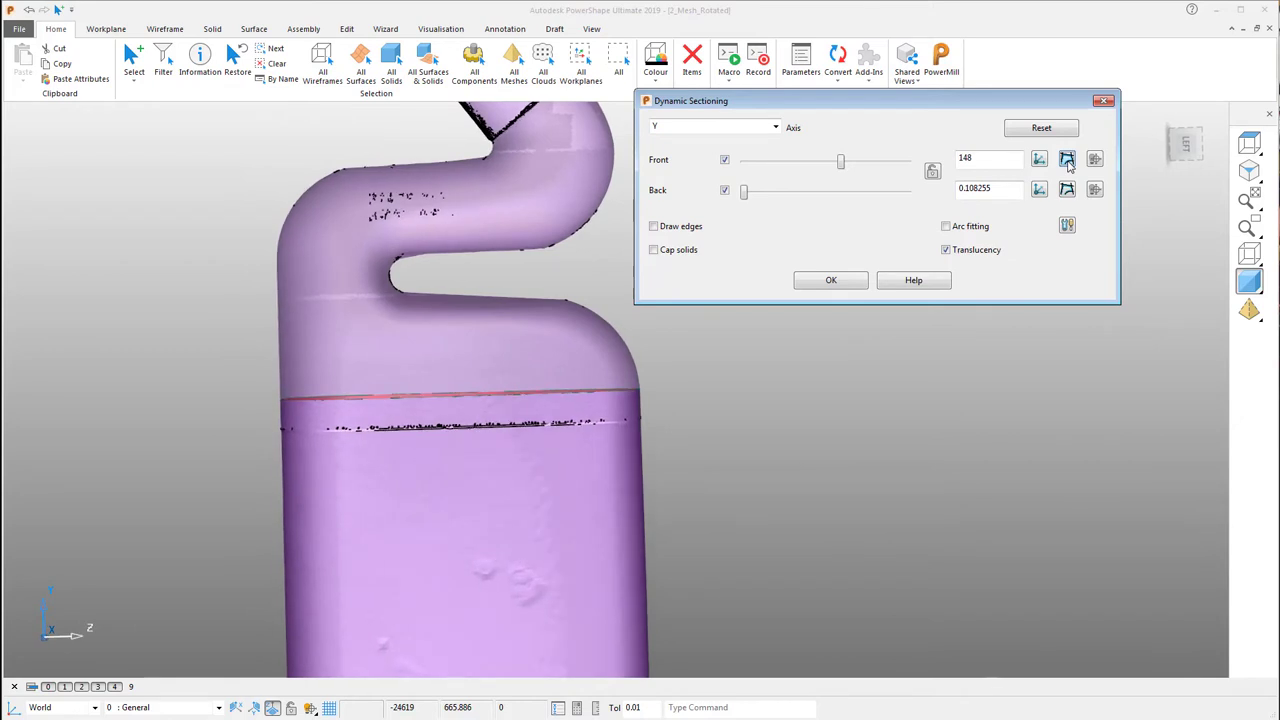
pyautogui.click(1187, 147)
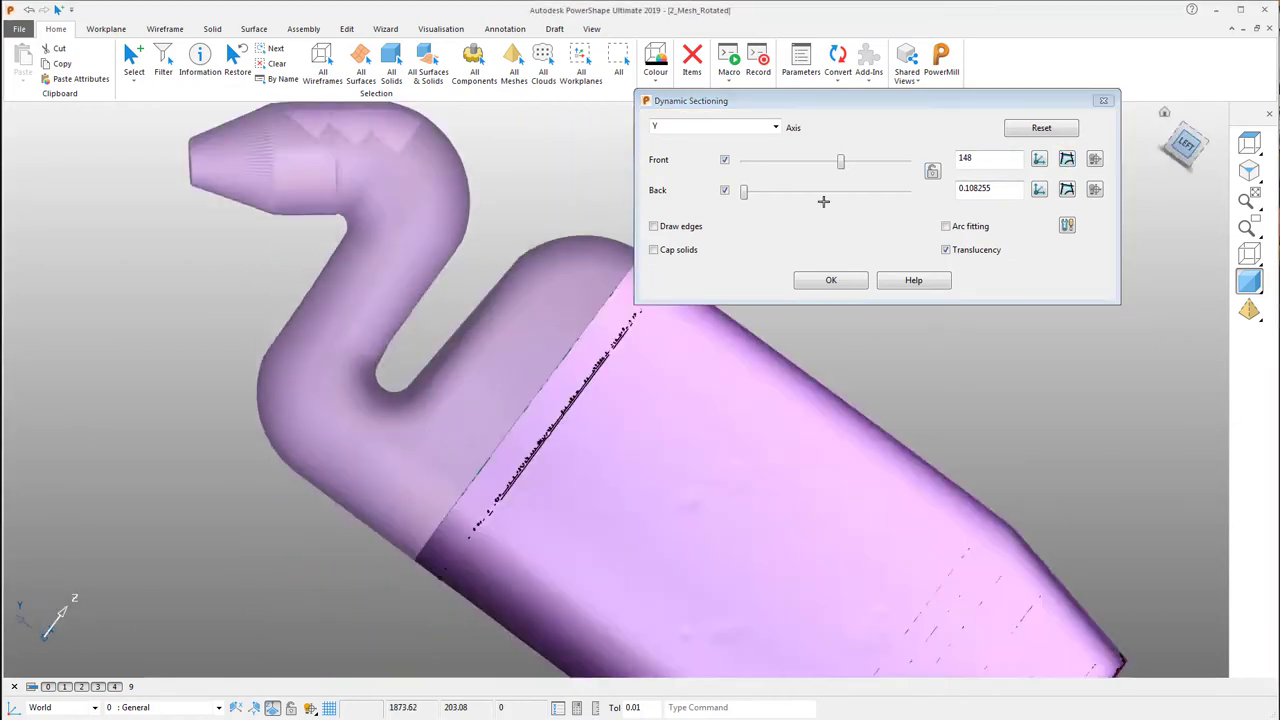
pyautogui.moveTo(843, 170)
pyautogui.mouseDown()
pyautogui.moveTo(864, 166)
pyautogui.moveTo(853, 167)
pyautogui.mouseUp()
pyautogui.click(858, 278)
# - Repoint all the section curves along the bottle to 50 points each with Global even spacing, previewing the result before applying it
pyautogui.moveTo(546, 161); pyautogui.dragTo(634, 185, button='middle')
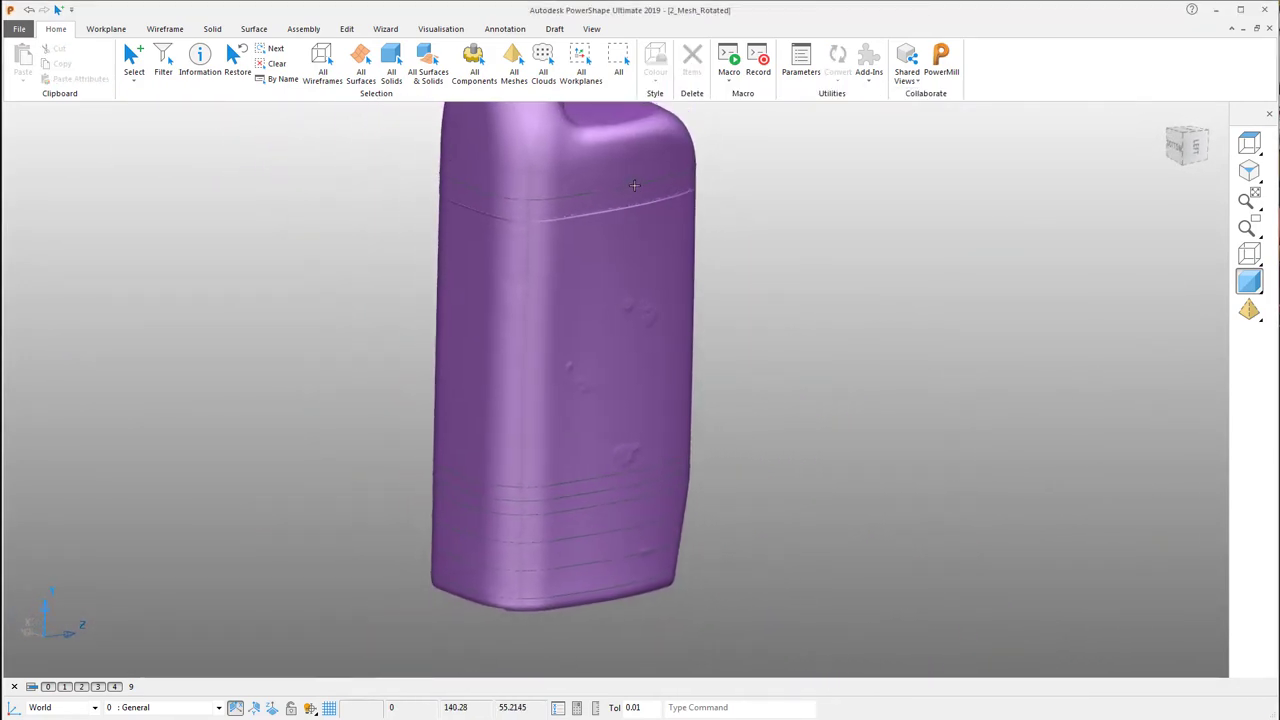
pyautogui.click(634, 185)
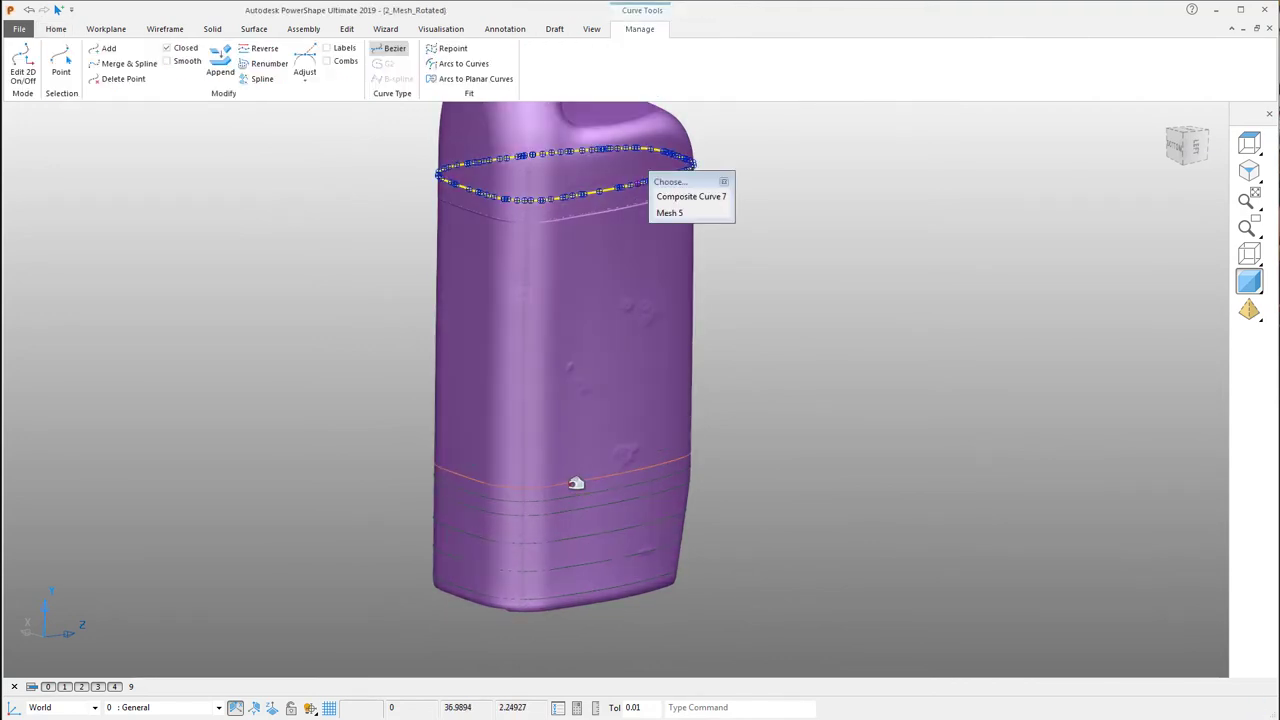
pyautogui.click(572, 486)
pyautogui.keyDown('shift'); pyautogui.click(561, 498); pyautogui.keyUp('shift')
pyautogui.keyDown('shift'); pyautogui.click(551, 513); pyautogui.keyUp('shift')
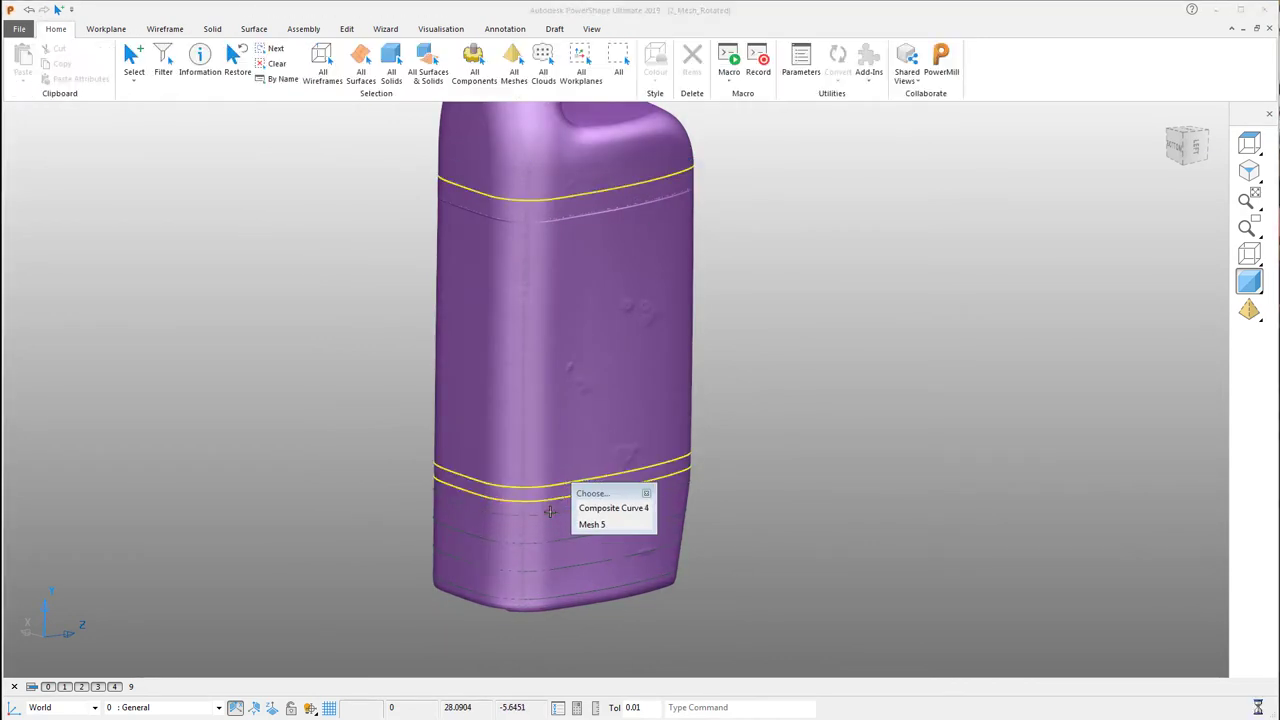
pyautogui.keyDown('shift'); pyautogui.click(537, 542); pyautogui.keyUp('shift')
pyautogui.keyDown('shift'); pyautogui.click(524, 561); pyautogui.keyUp('shift')
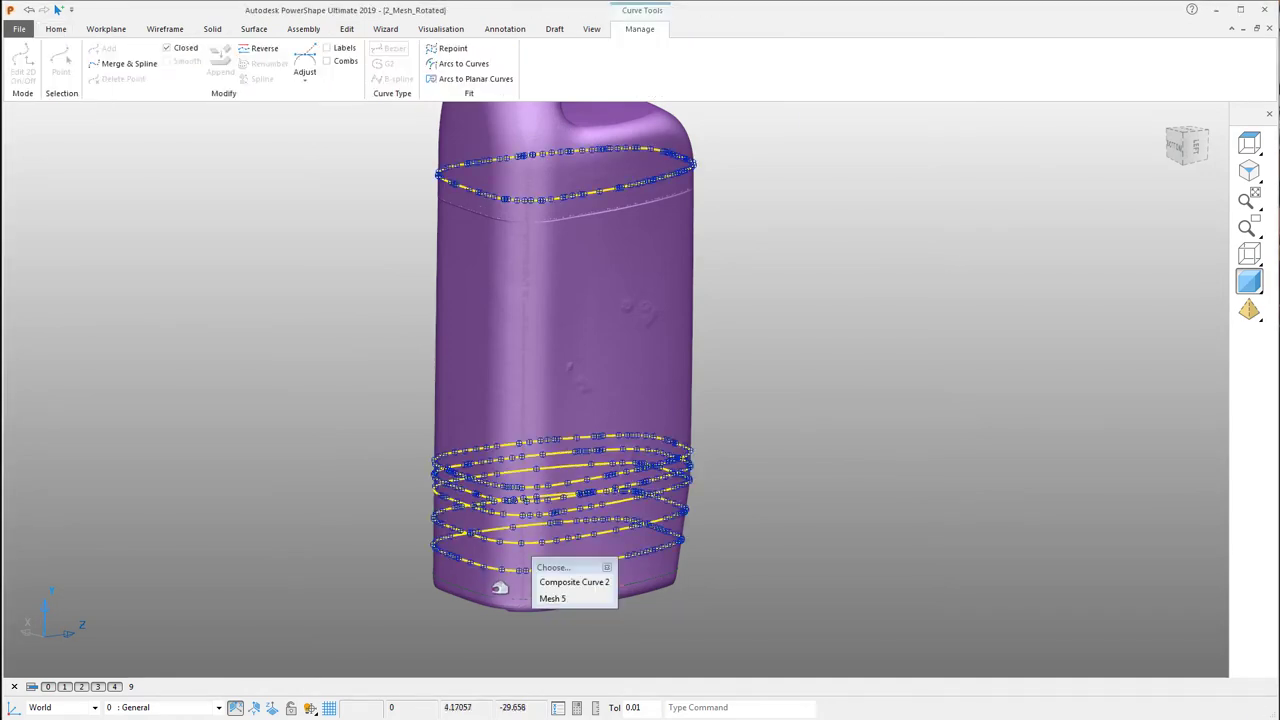
pyautogui.keyDown('shift'); pyautogui.click(491, 592); pyautogui.keyUp('shift')
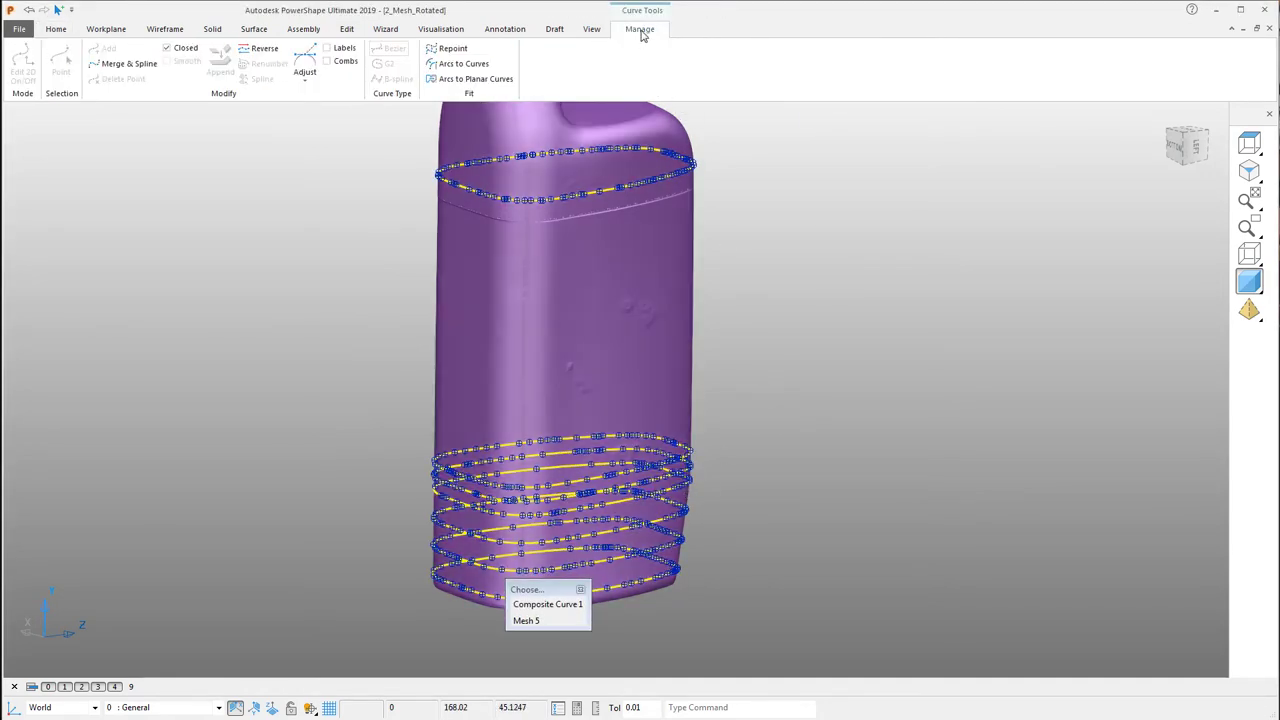
pyautogui.click(449, 50)
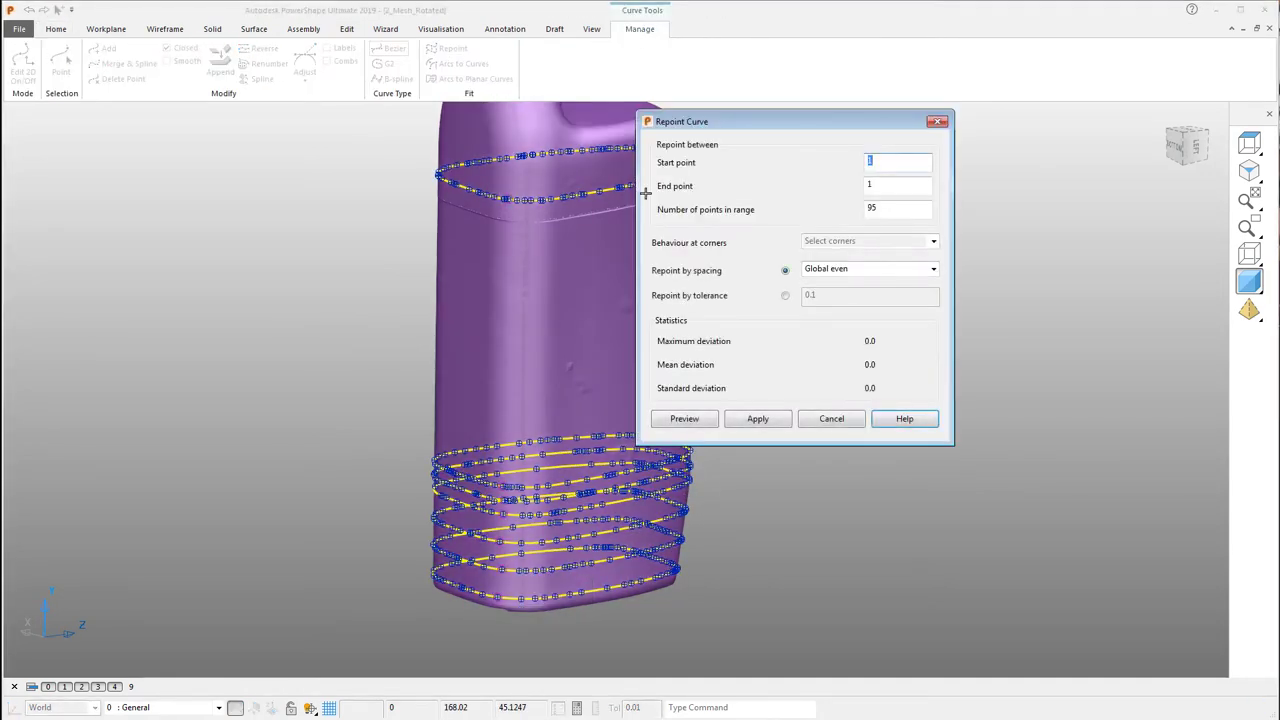
pyautogui.doubleClick(880, 208)
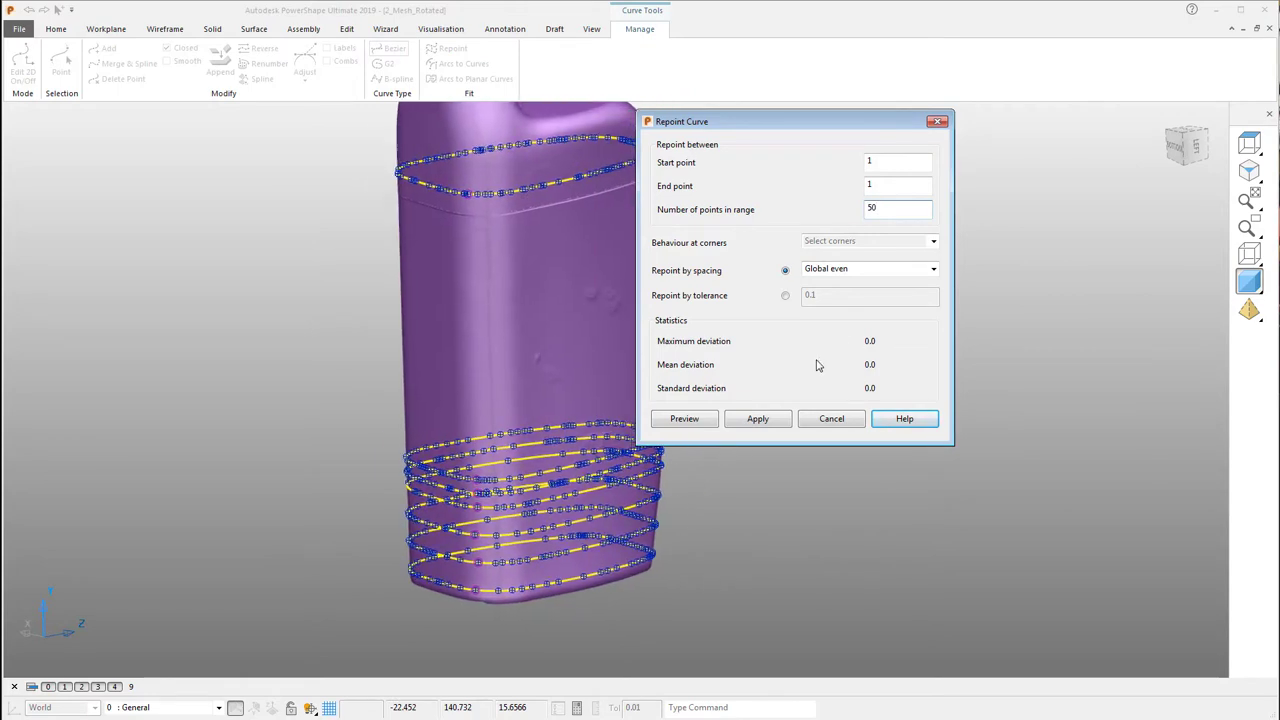
pyautogui.click(699, 420)
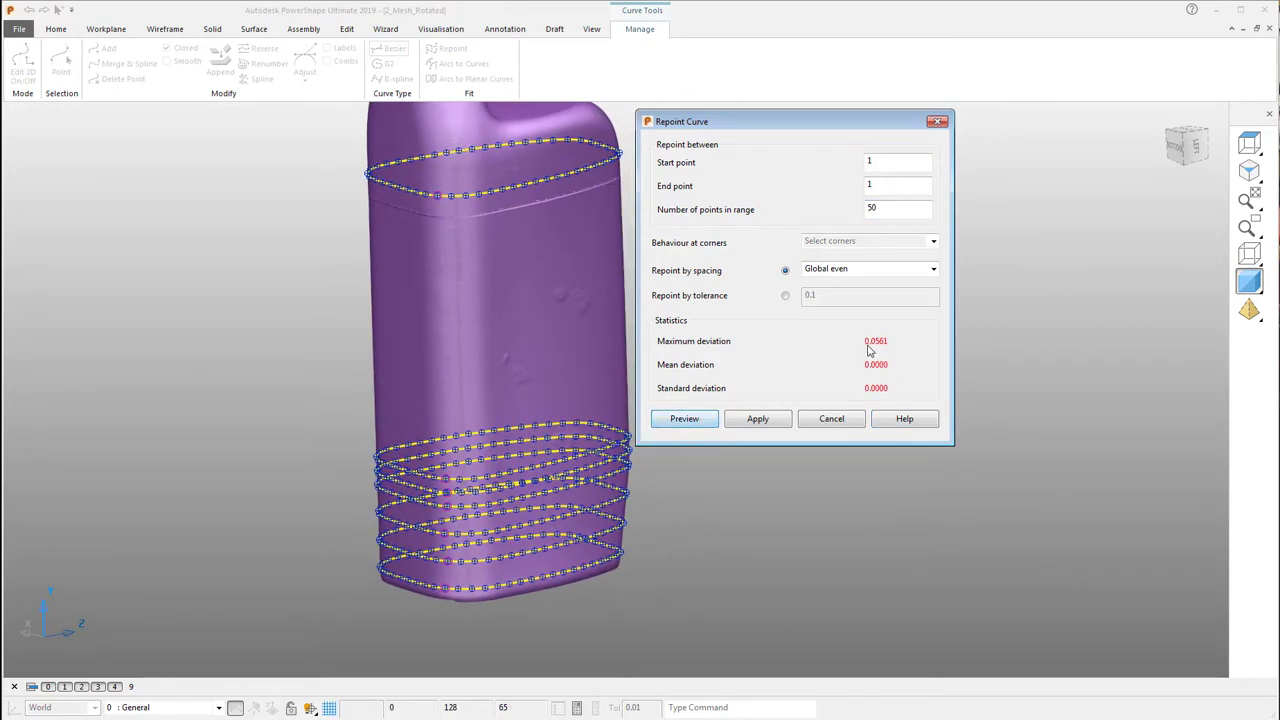
pyautogui.click(770, 423)
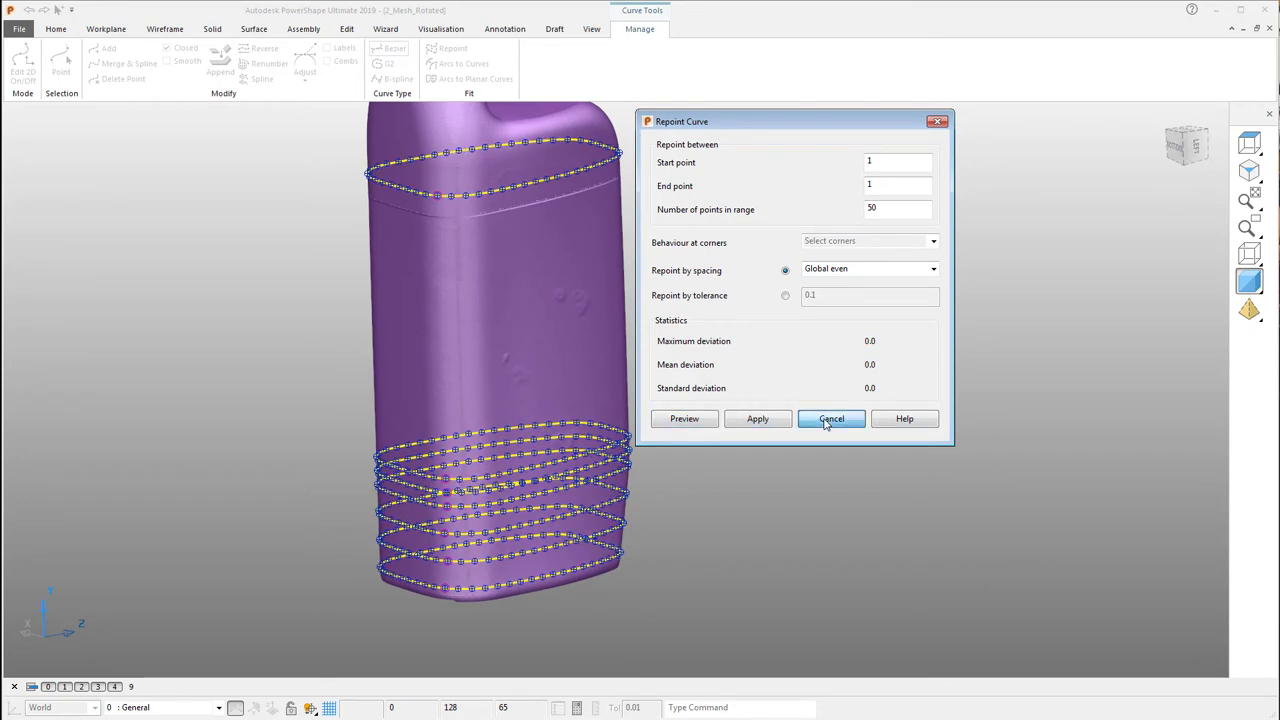
pyautogui.click(826, 420)
# - Create a Power surface through all the section curves with the Smart Surfacer's From separate method
pyautogui.moveTo(1011, 351); pyautogui.dragTo(585, 234, button='middle')
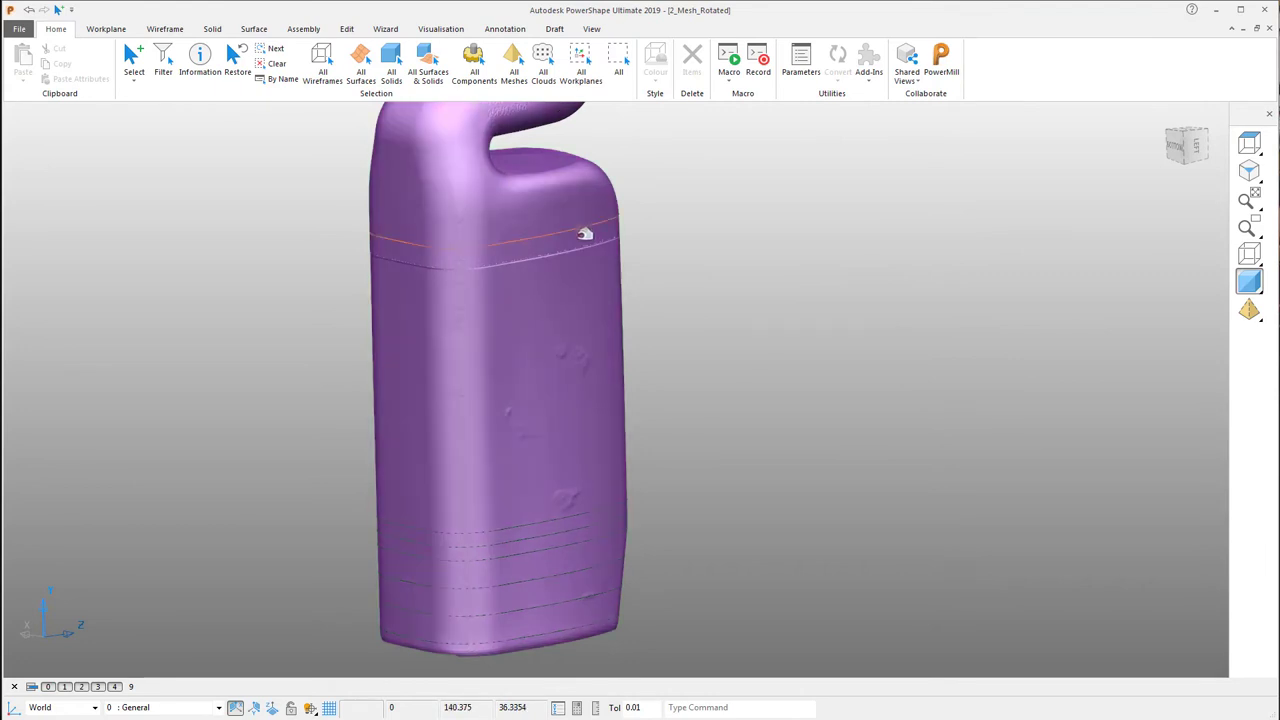
pyautogui.click(322, 73)
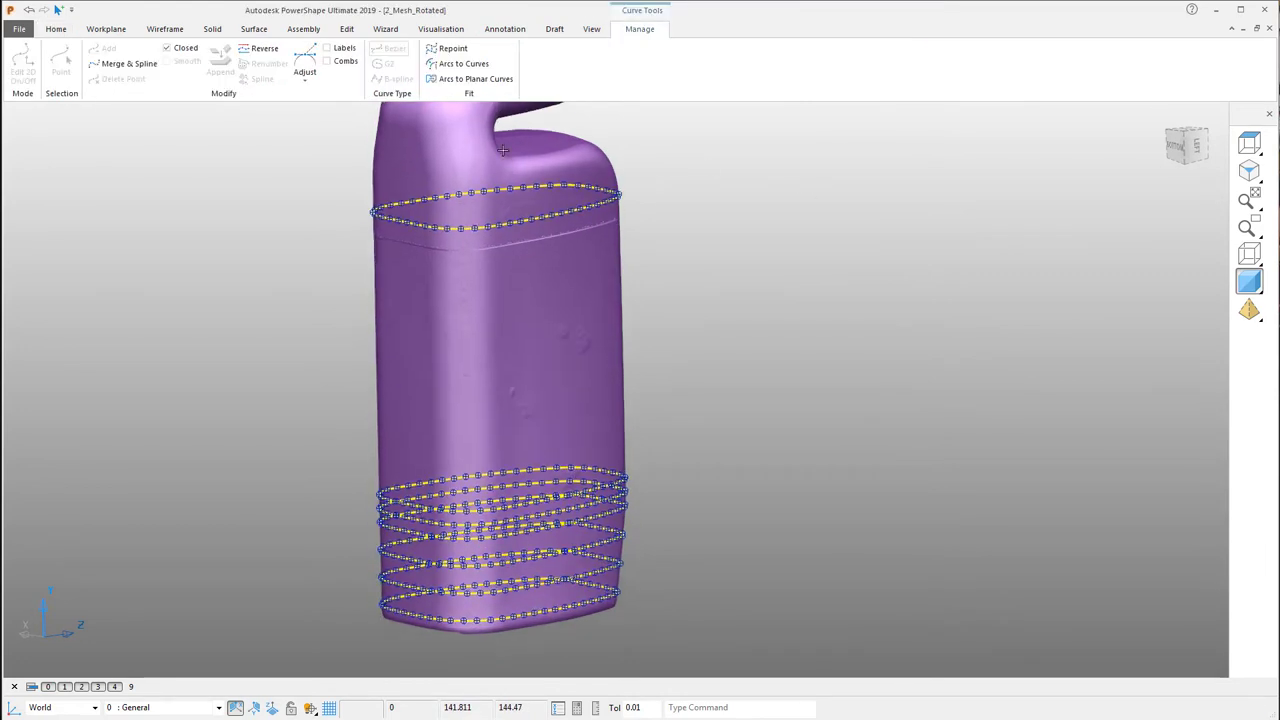
pyautogui.click(254, 29)
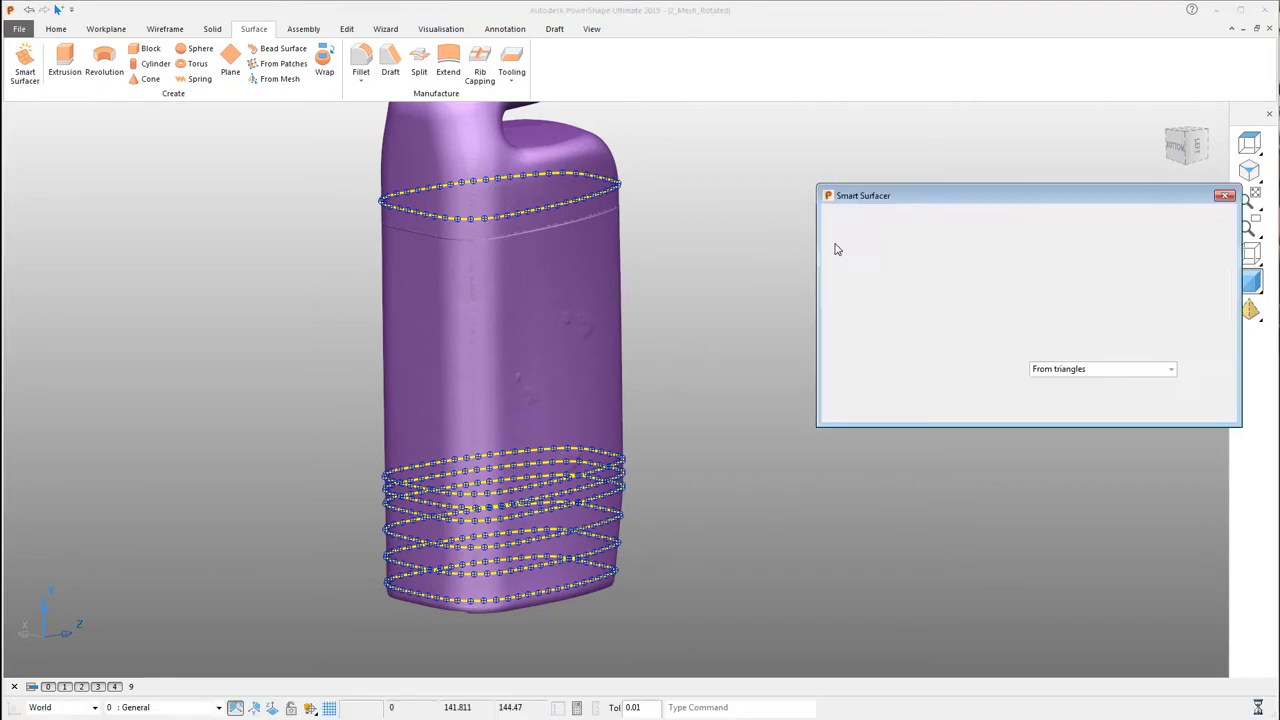
pyautogui.click(1171, 370)
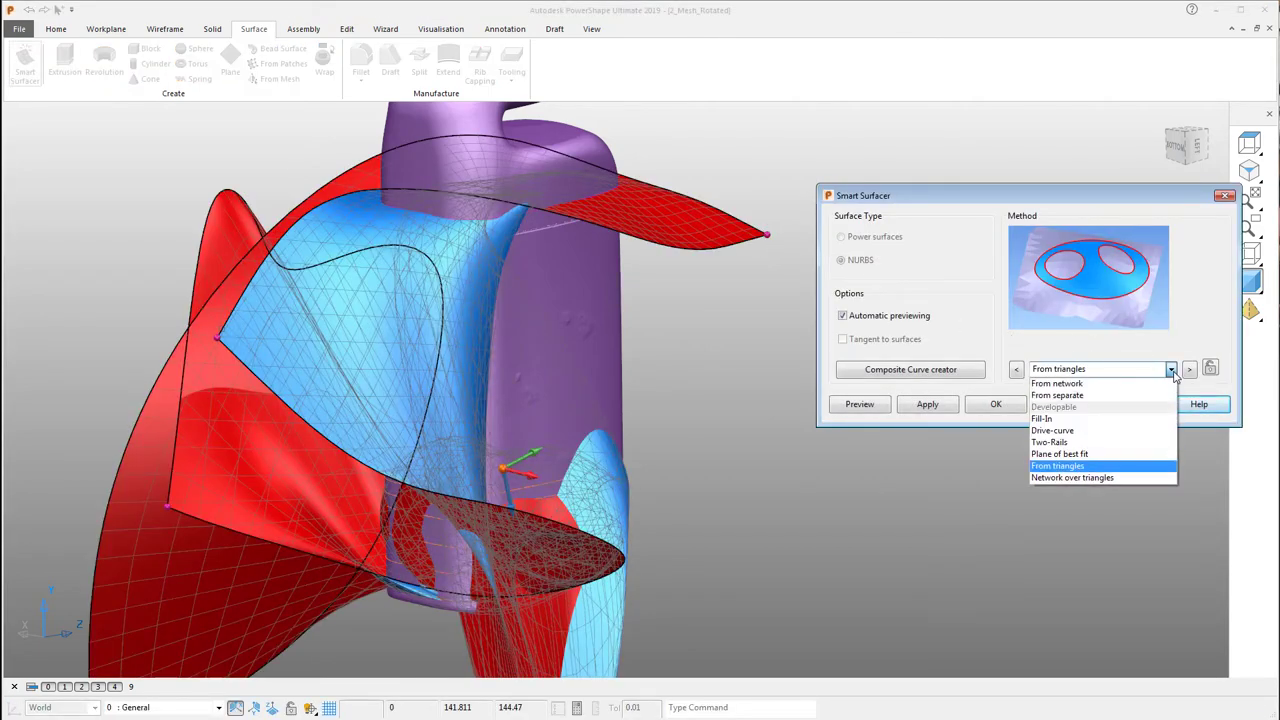
pyautogui.click(1057, 395)
pyautogui.moveTo(751, 357); pyautogui.dragTo(856, 434, button='middle')
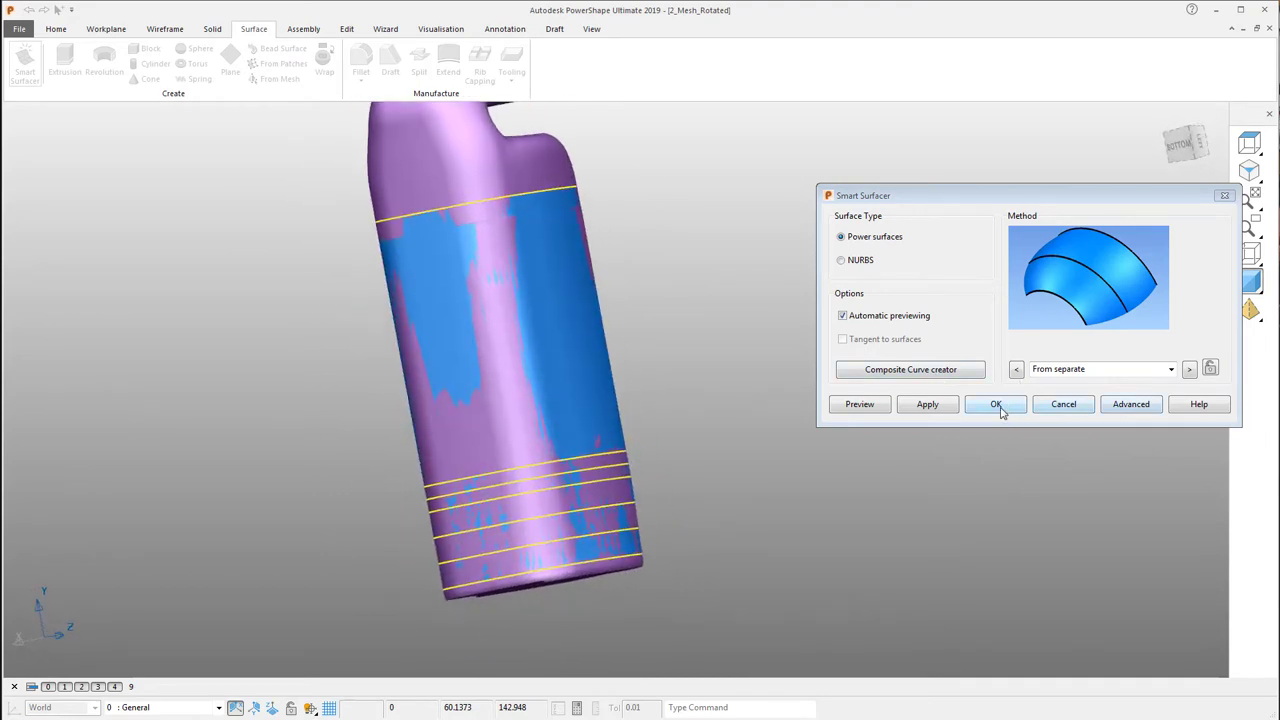
pyautogui.click(928, 405)
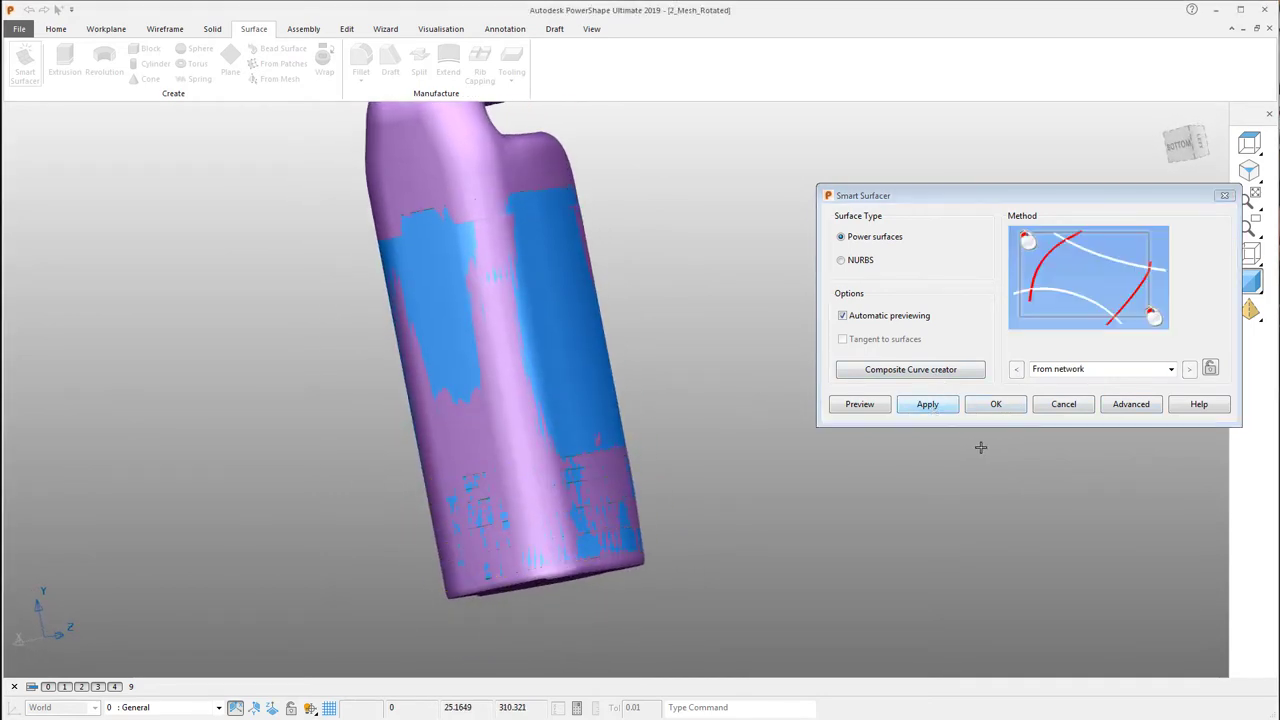
pyautogui.click(997, 409)
# - Select the new bottle body surface and switch the model display to shading with wireframe
pyautogui.click(731, 398)
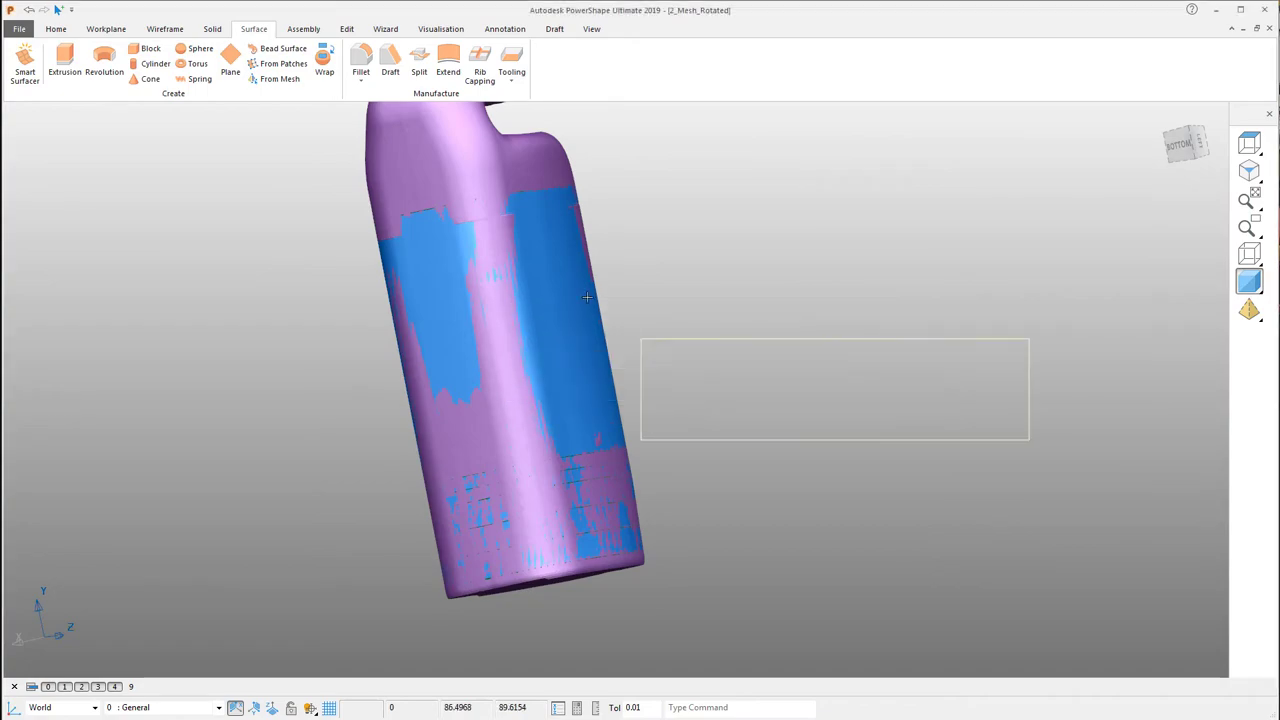
pyautogui.click(574, 277)
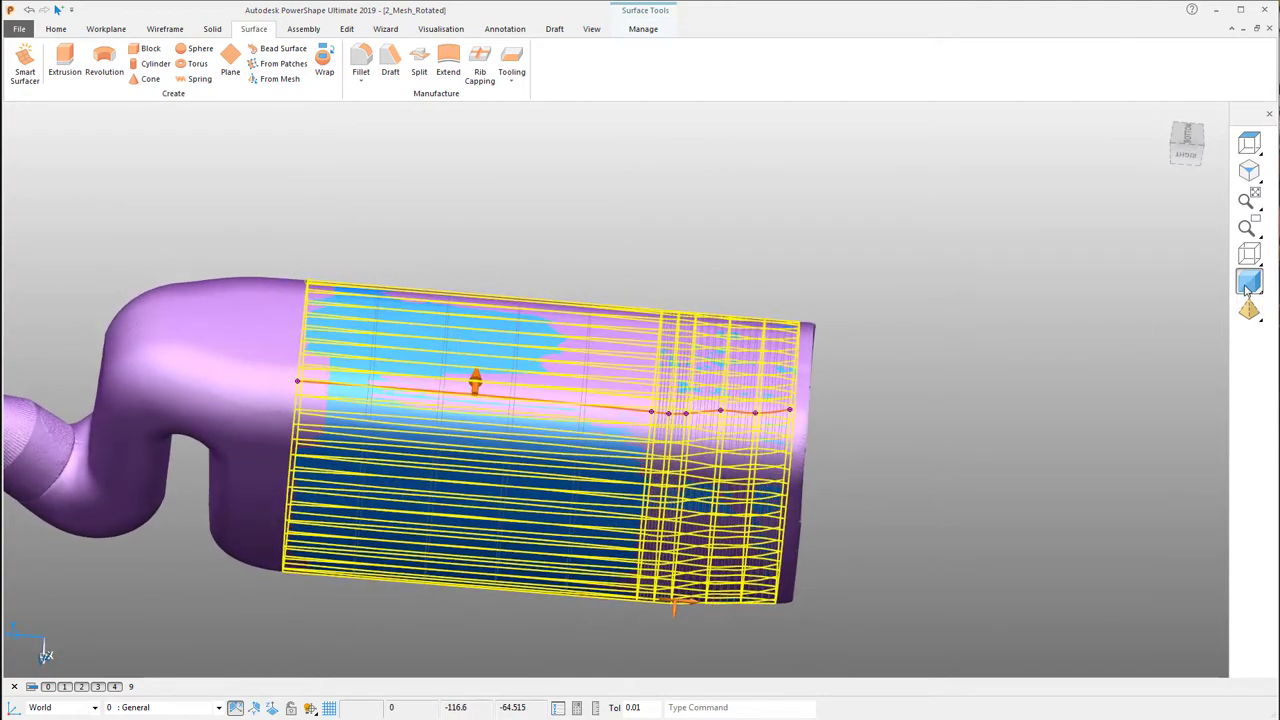
pyautogui.click(1212, 282)
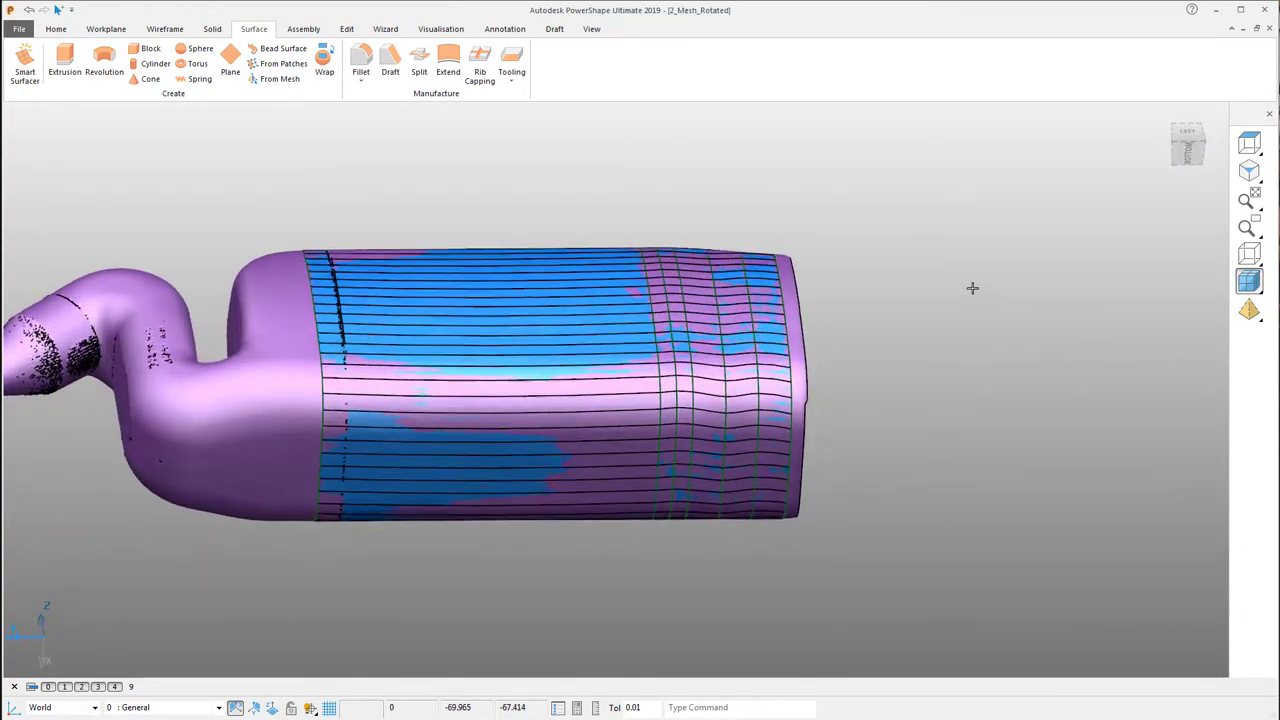
# - Extend the body surface's lower edge past the base of the bottle mesh with Limit Point
pyautogui.click(348, 30)
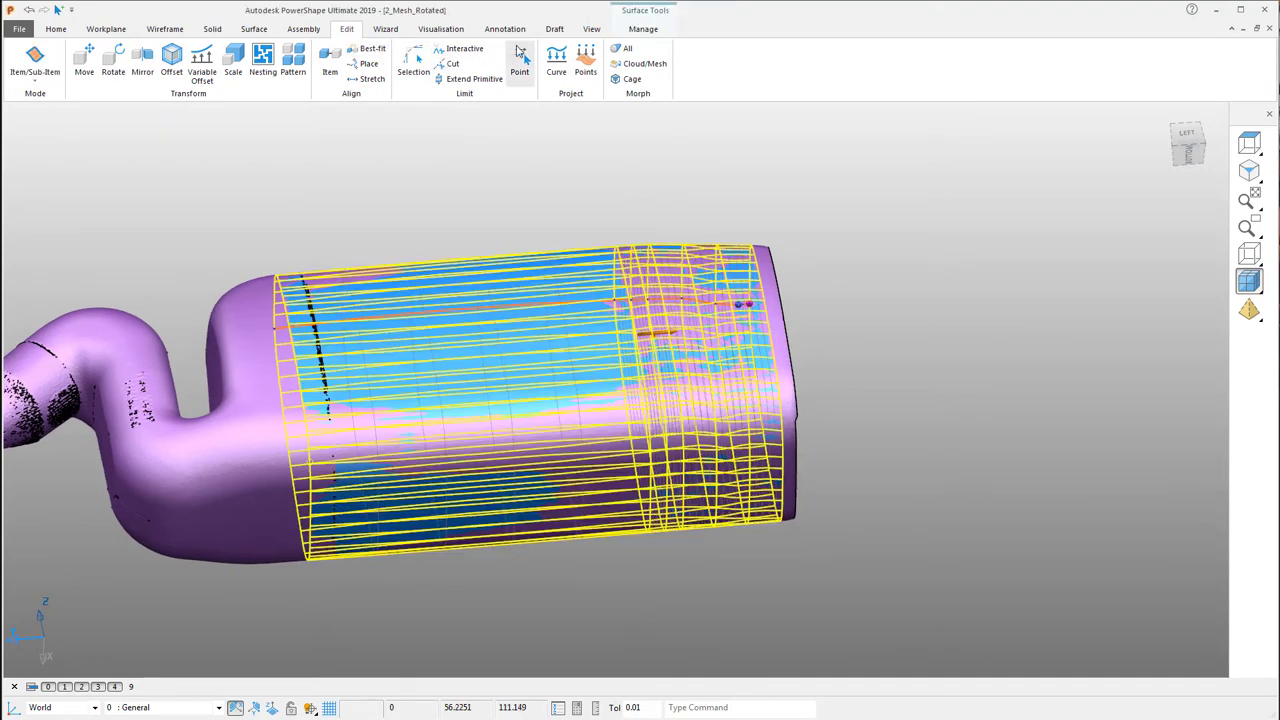
pyautogui.click(520, 56)
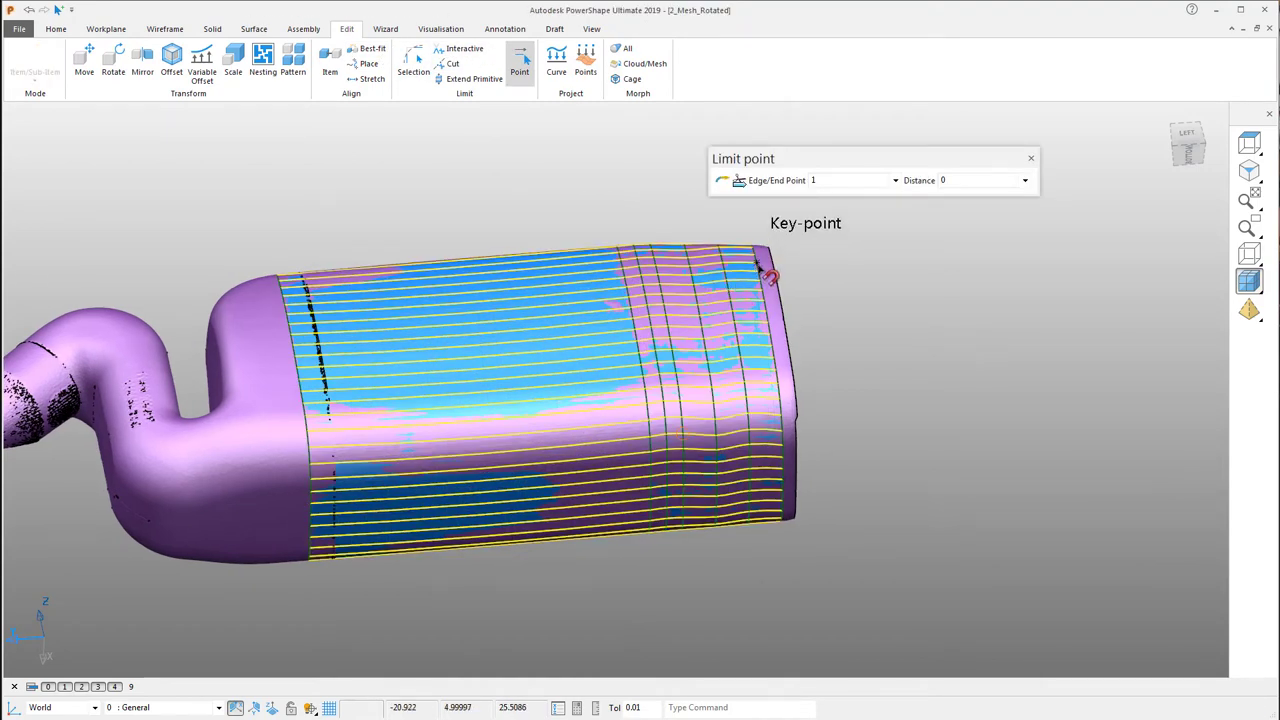
pyautogui.scroll(3, 758, 266)
pyautogui.scroll(1, 757, 265)
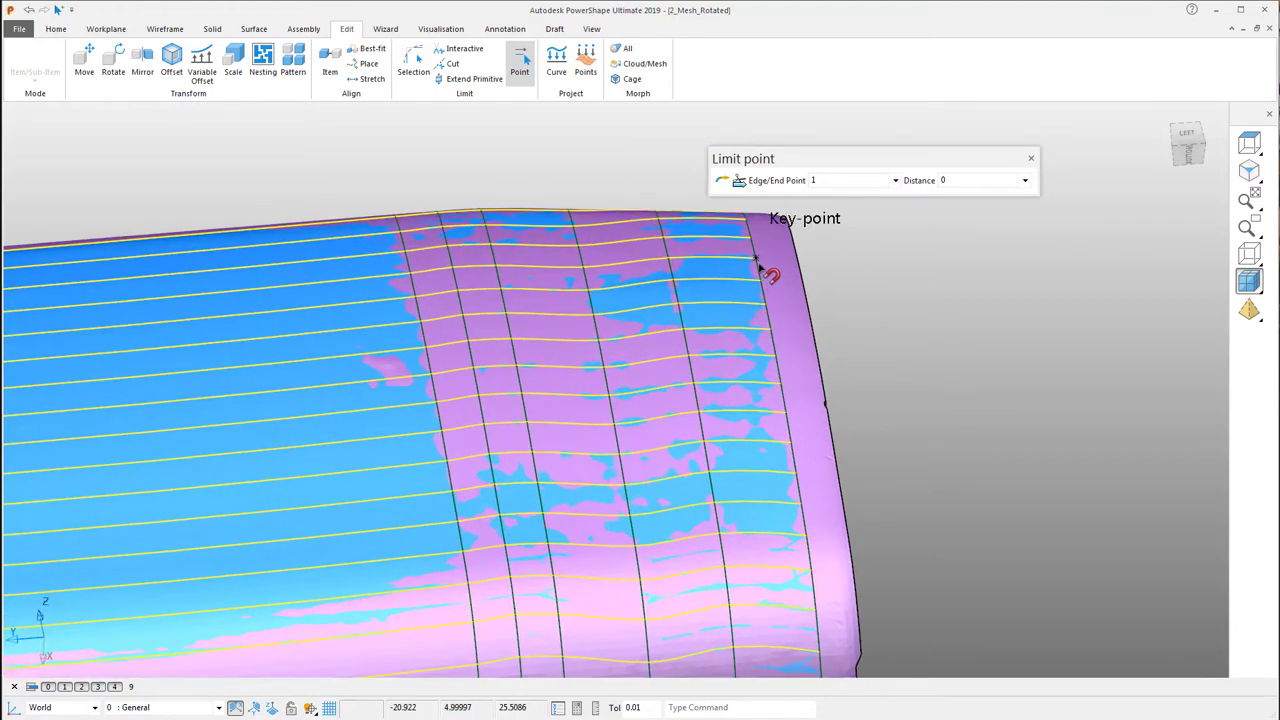
pyautogui.click(756, 262)
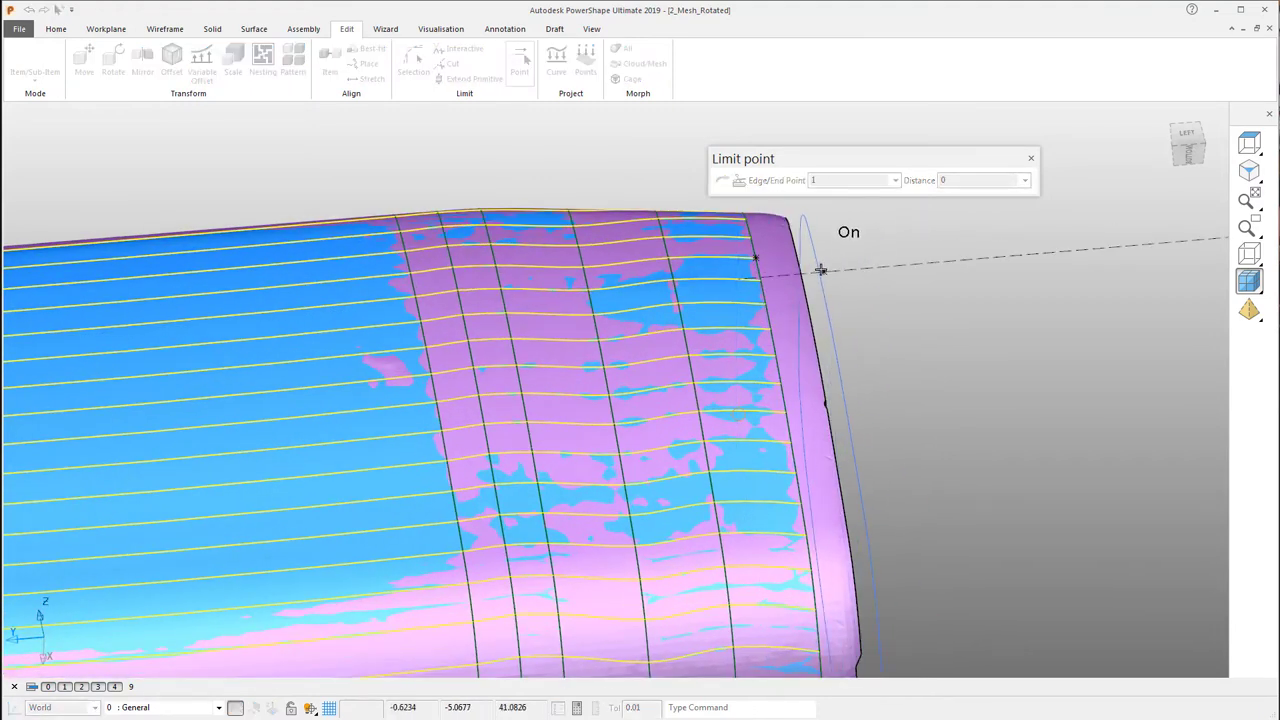
pyautogui.click(822, 270)
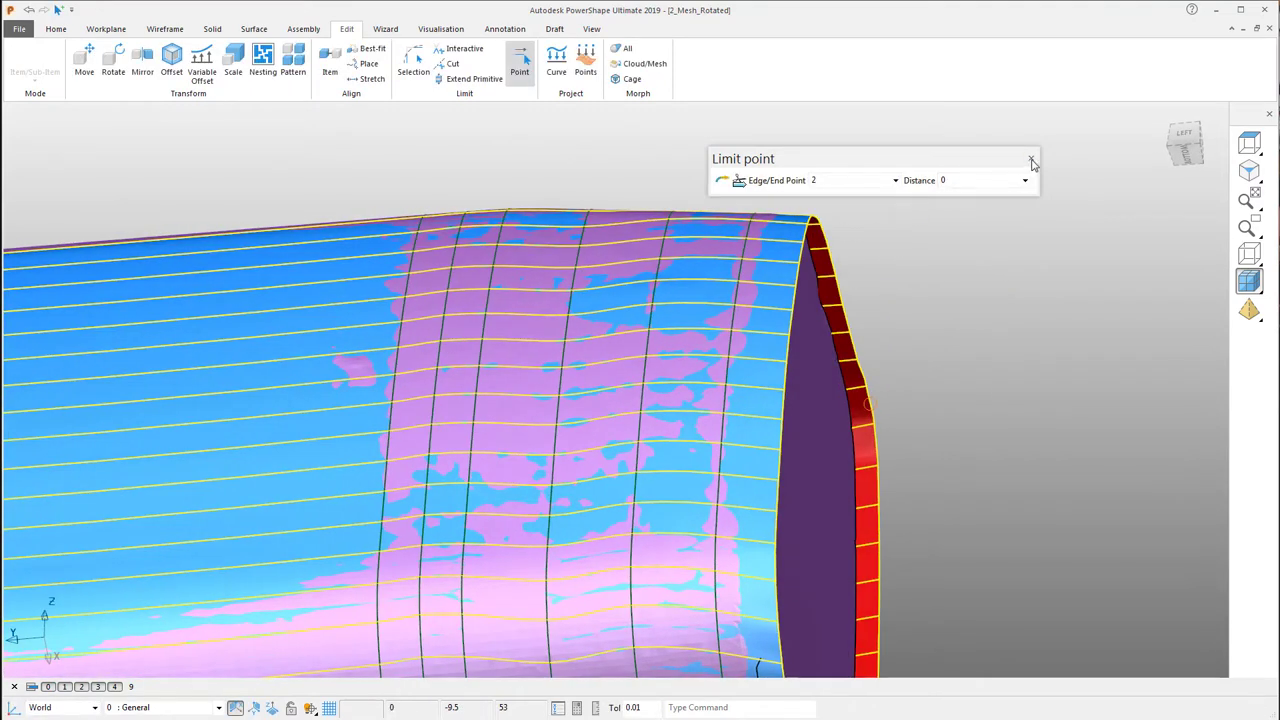
pyautogui.click(1031, 158)
# - Segment the bottle mesh manually with type Plane, picking the flat base area, previewing the fit and creating the base plane surface
pyautogui.moveTo(1068, 208); pyautogui.dragTo(644, 272, button='middle')
pyautogui.click(644, 272)
pyautogui.click(645, 30)
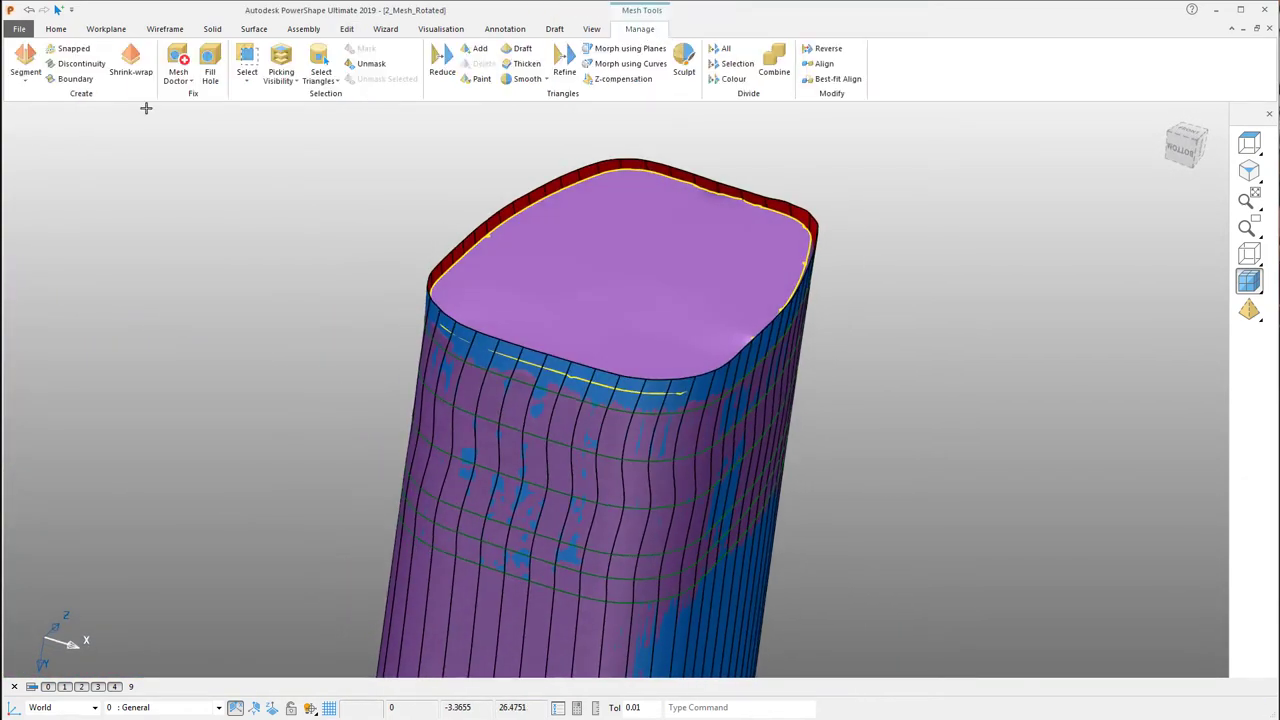
pyautogui.click(23, 84)
pyautogui.click(65, 137)
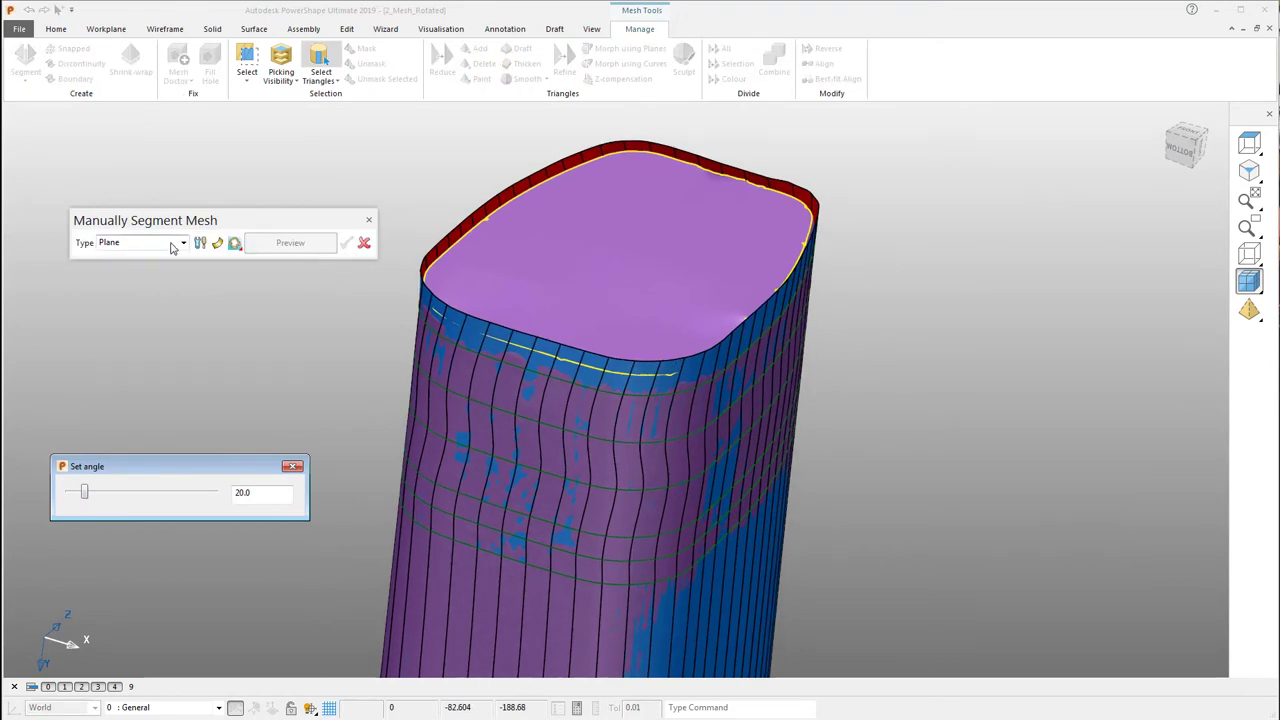
pyautogui.click(183, 243)
pyautogui.click(130, 262)
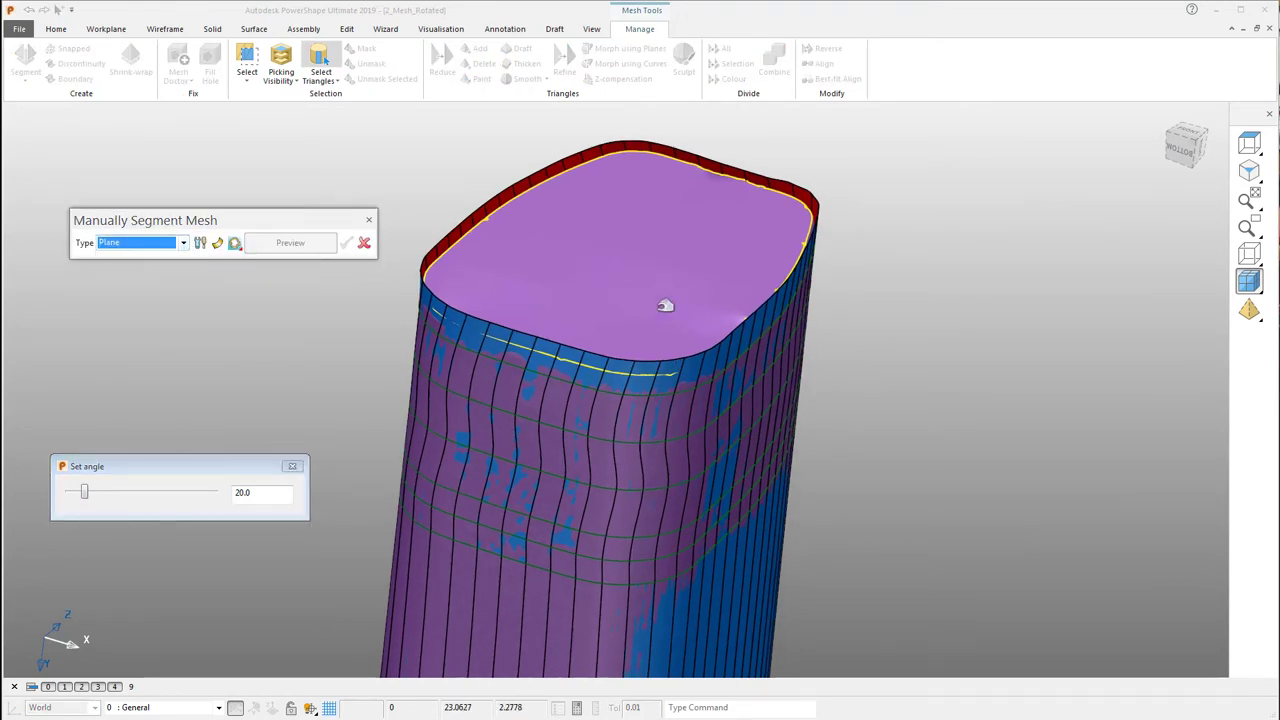
pyautogui.click(572, 249)
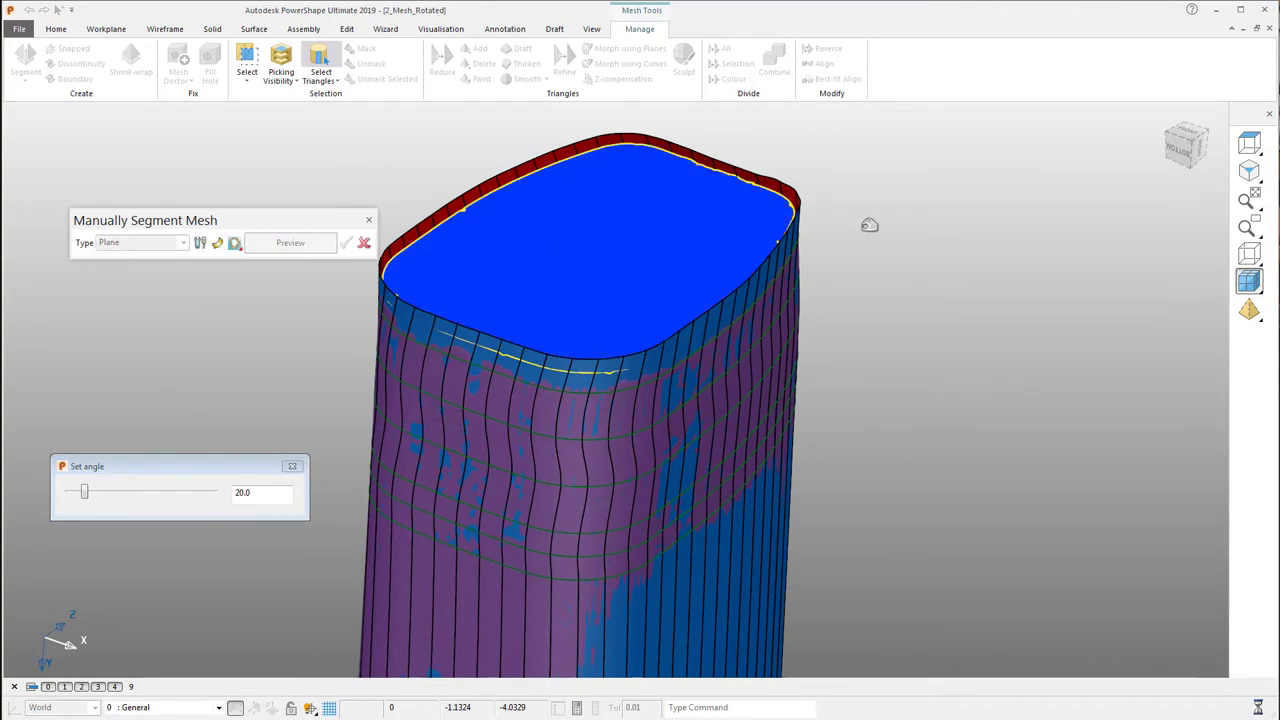
pyautogui.moveTo(869, 225); pyautogui.dragTo(860, 223, button='middle')
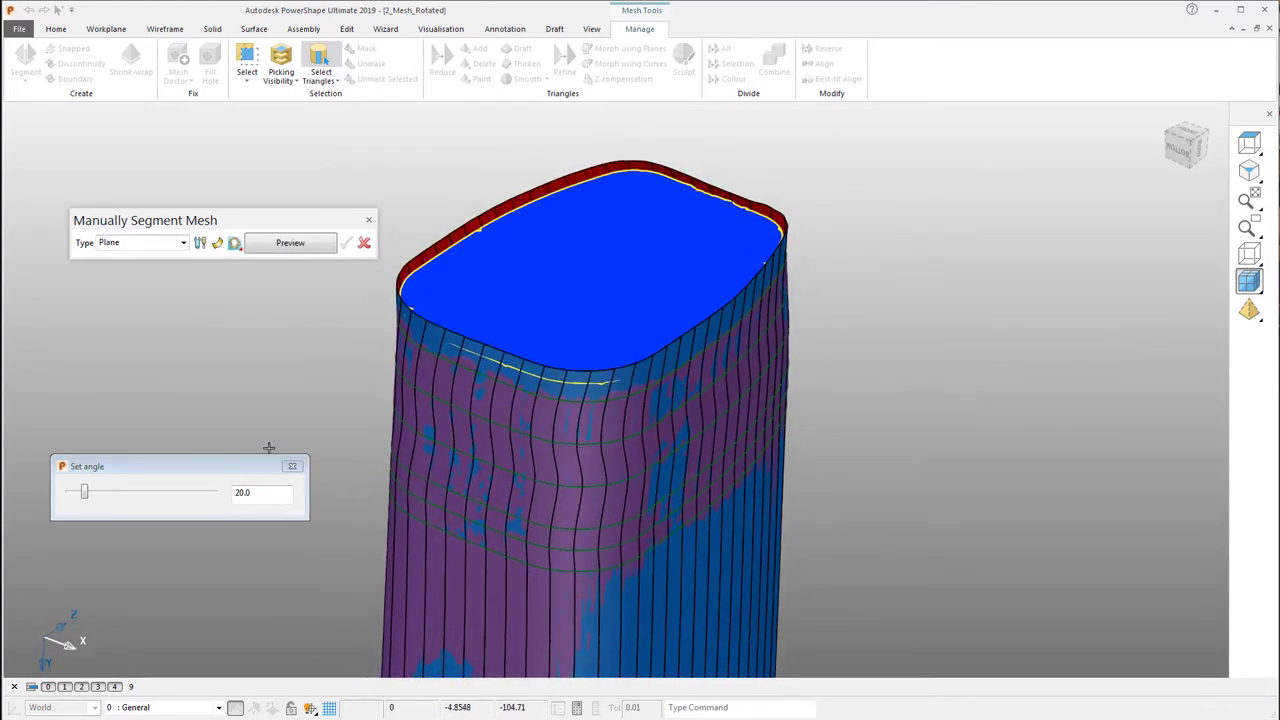
pyautogui.click(270, 243)
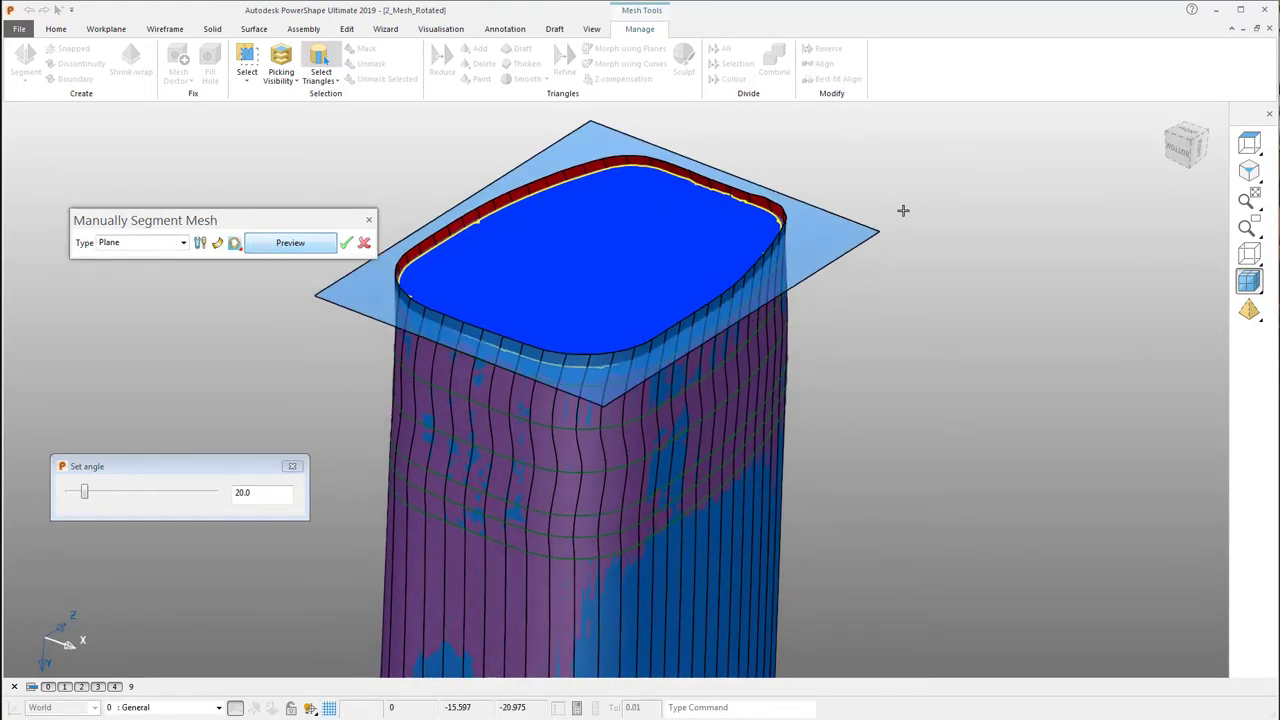
pyautogui.moveTo(903, 209); pyautogui.dragTo(505, 280, button='middle')
pyautogui.click(347, 247)
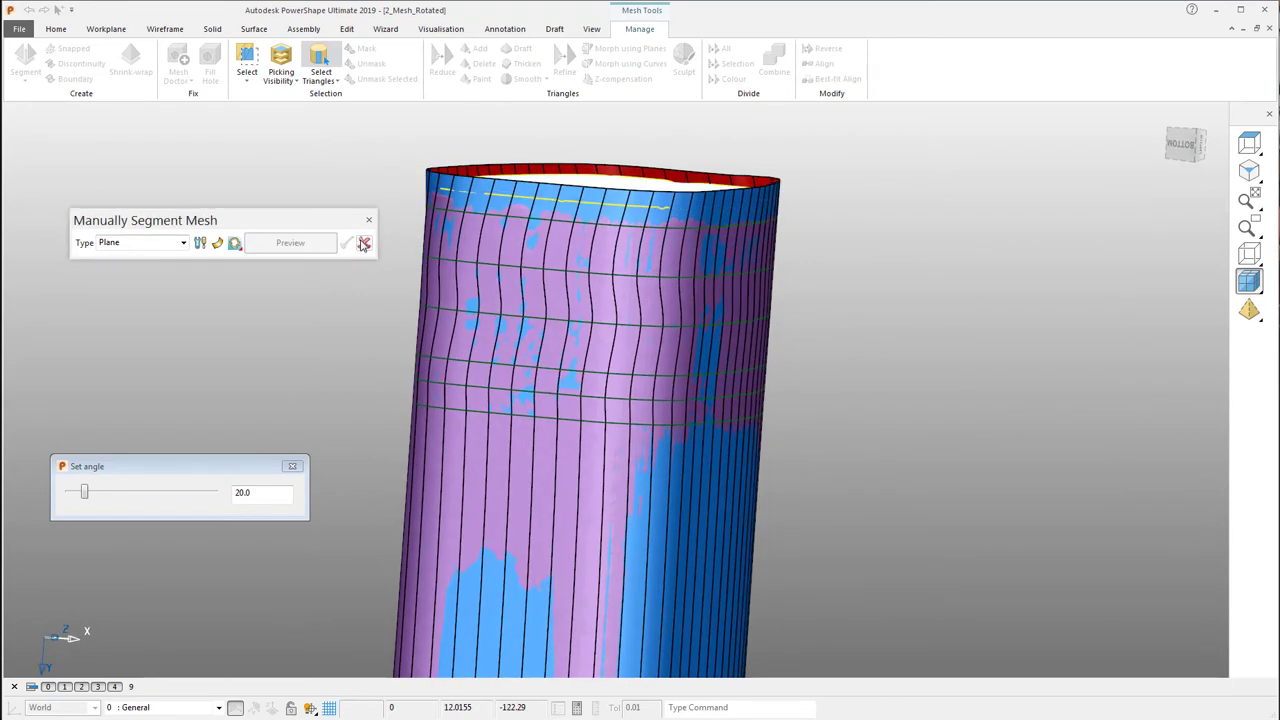
pyautogui.moveTo(886, 283); pyautogui.dragTo(889, 311, button='middle')
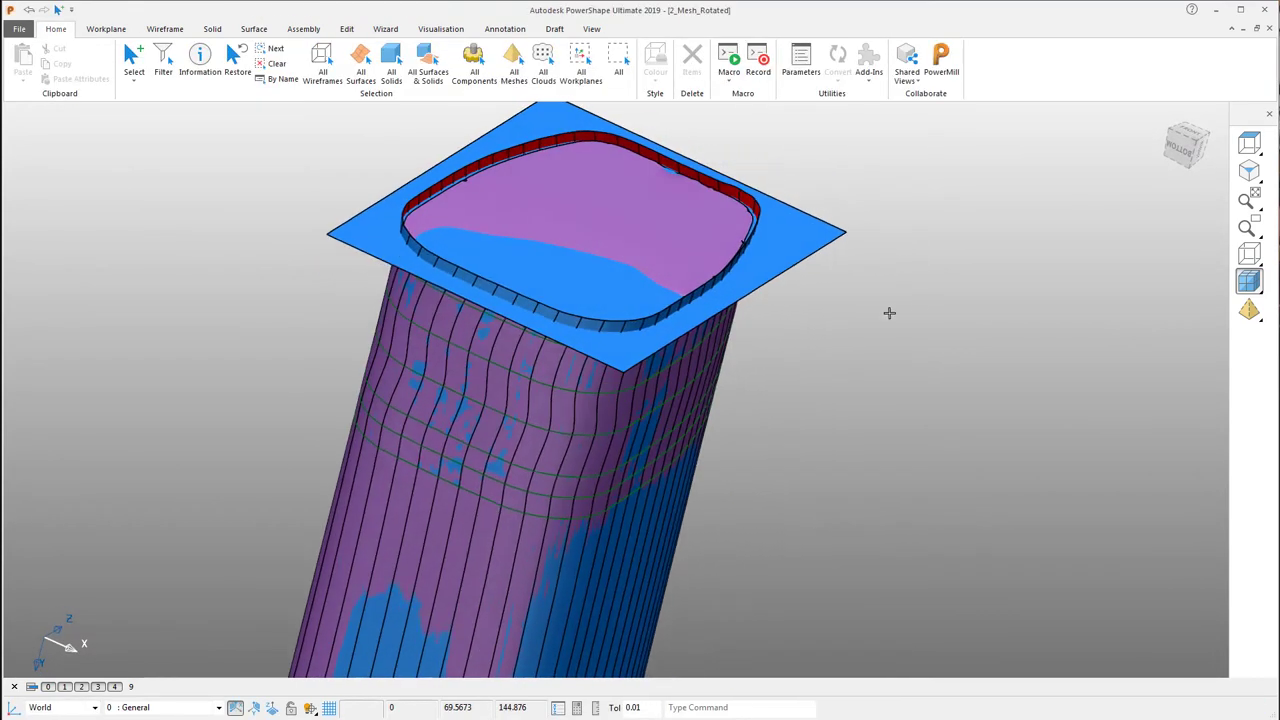
# - Isolate all the surfaces by blanking everything else in the model, and clear the selection
pyautogui.click(368, 68)
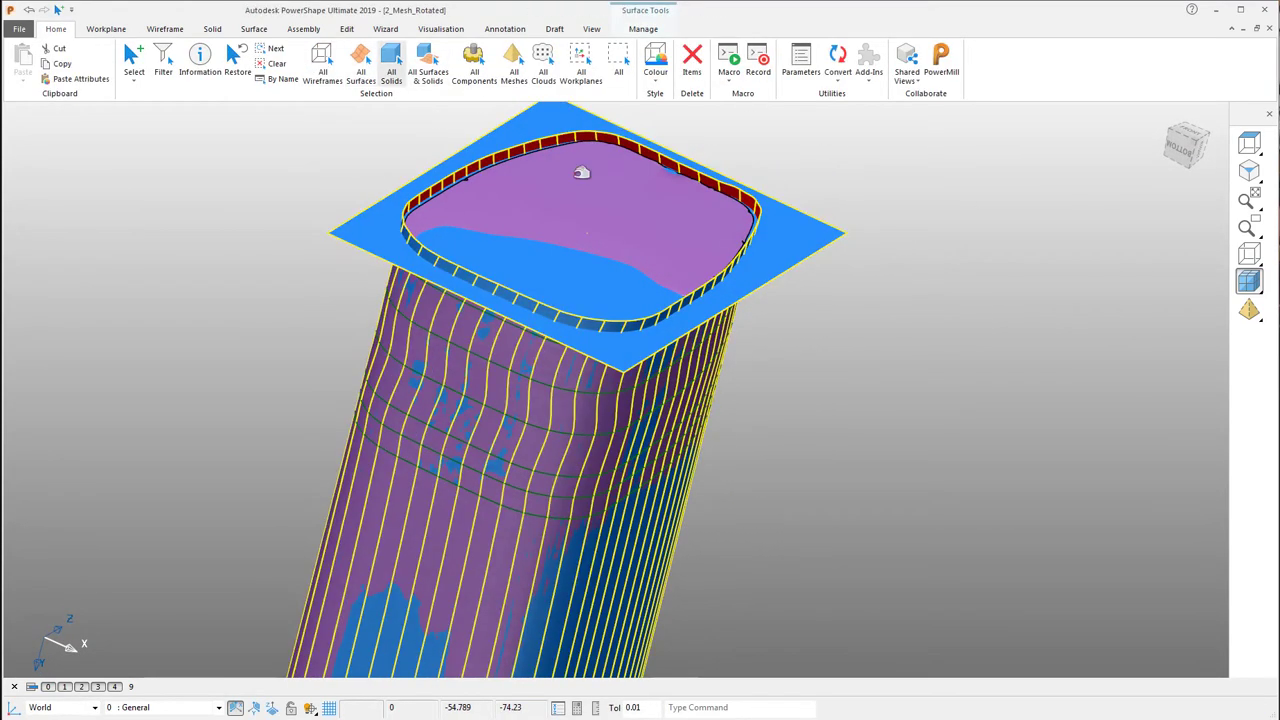
pyautogui.hotkey('ctrl', 'k')
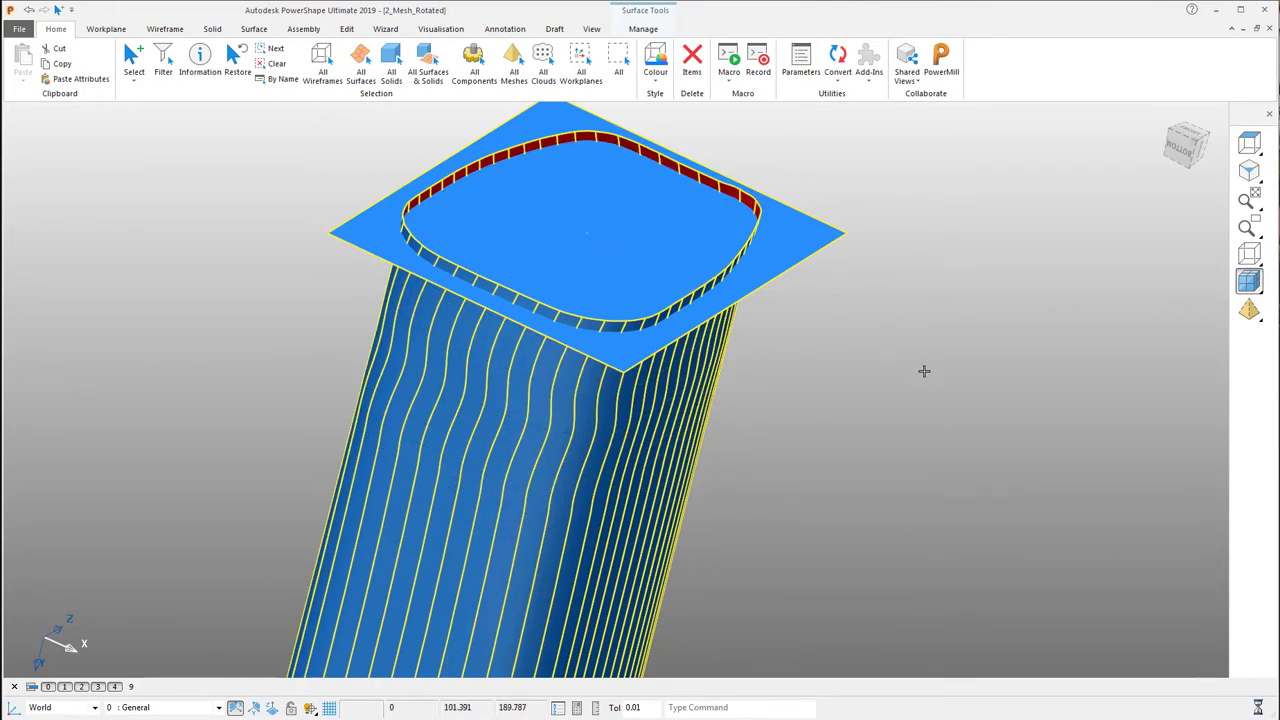
pyautogui.click(924, 371)
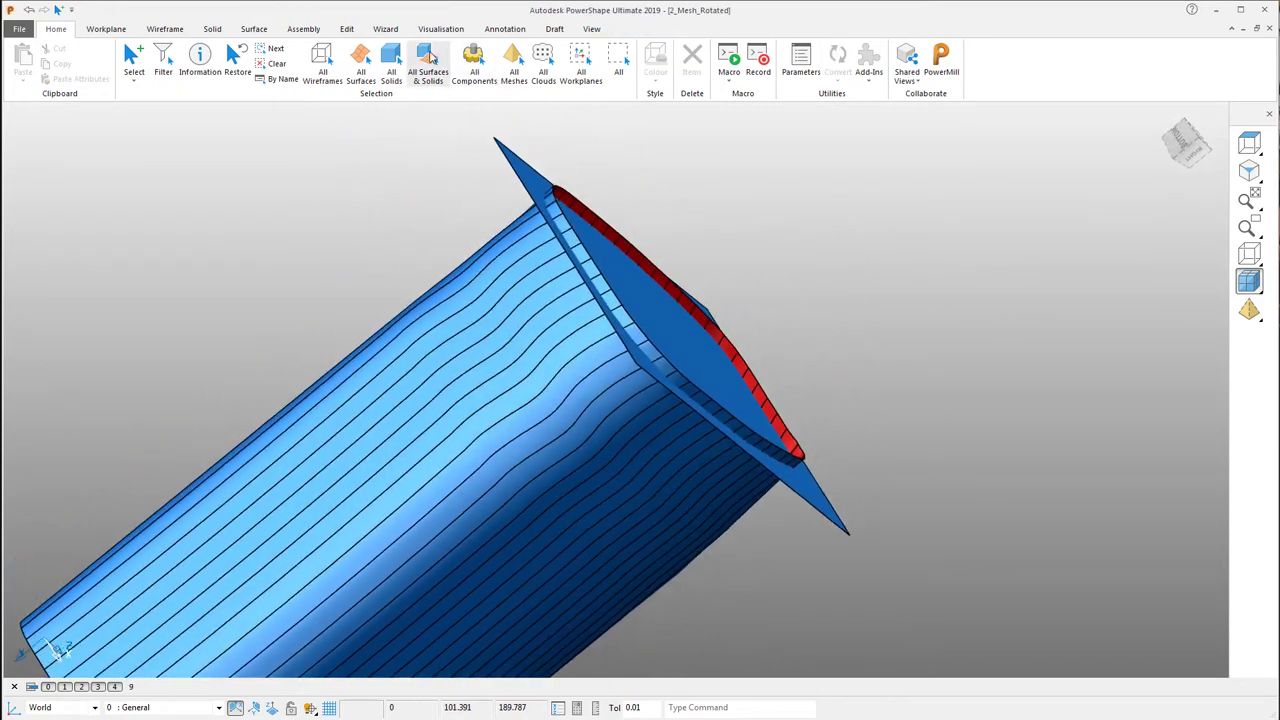
# - Fillet the body surface against the base plane with a convex 3 mm radius, trimming both surfaces and accepting the default fillet route
pyautogui.click(345, 29)
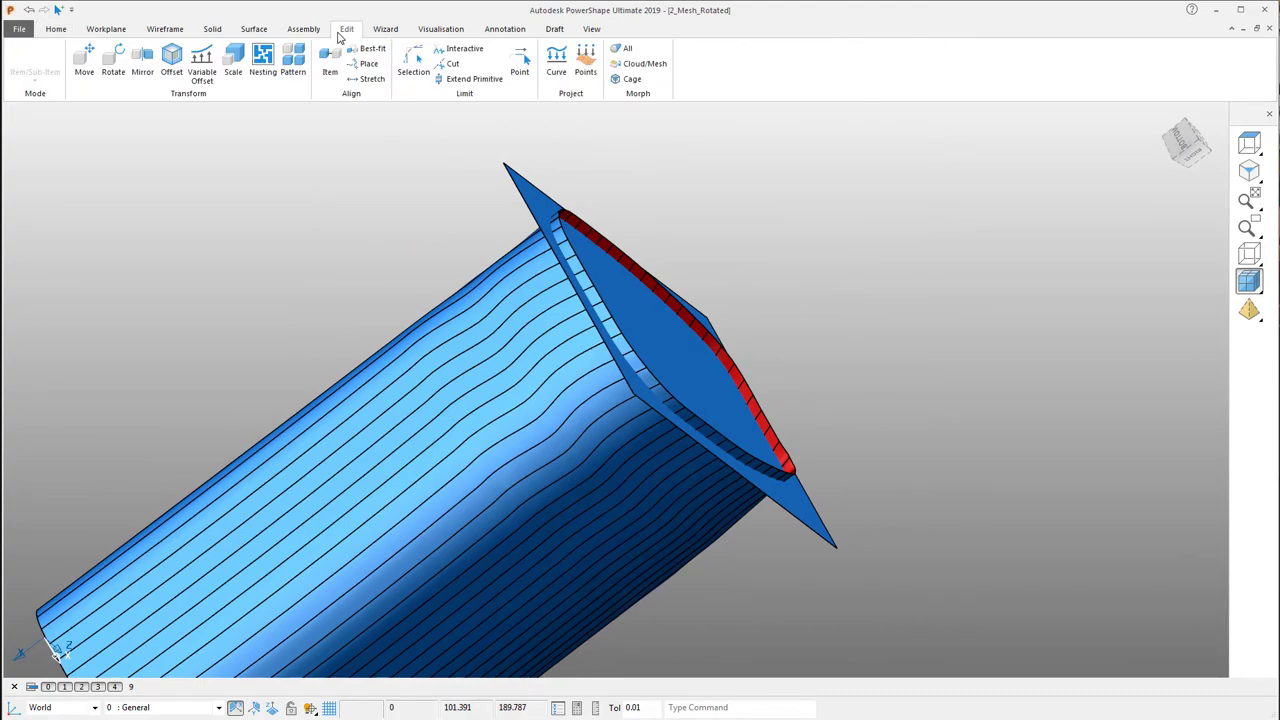
pyautogui.click(255, 29)
pyautogui.click(361, 68)
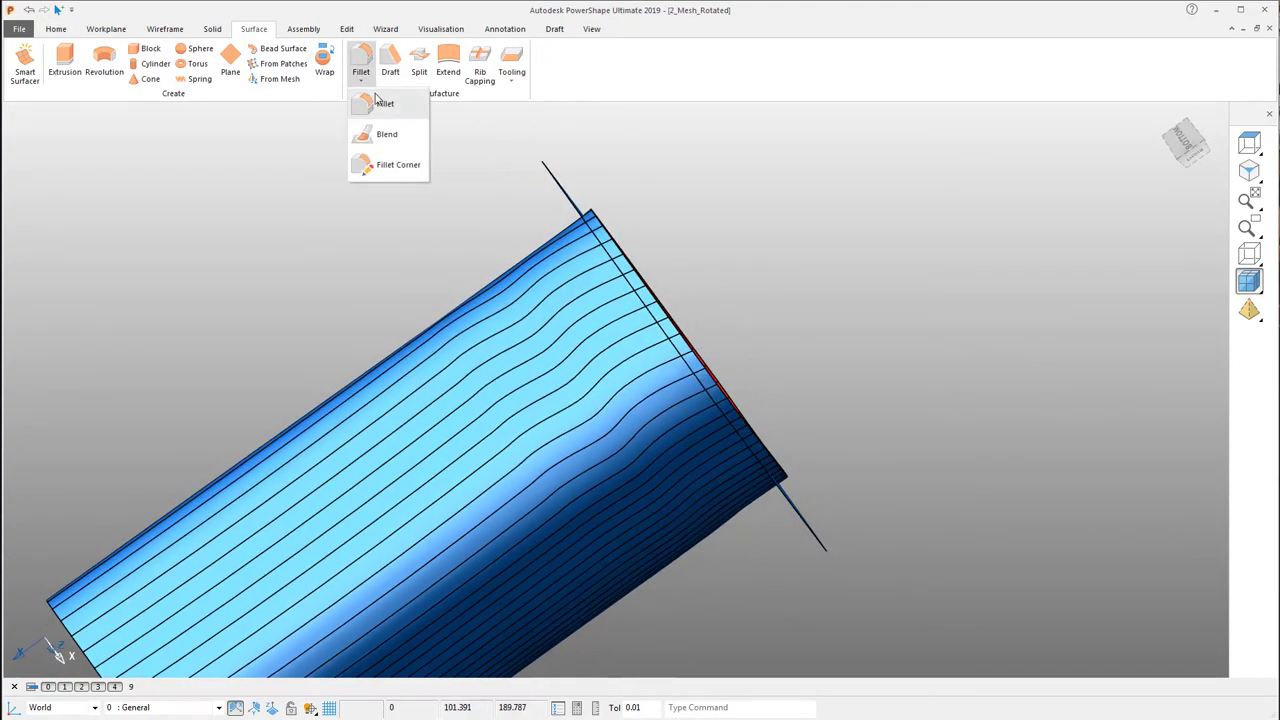
pyautogui.click(373, 99)
pyautogui.click(525, 278)
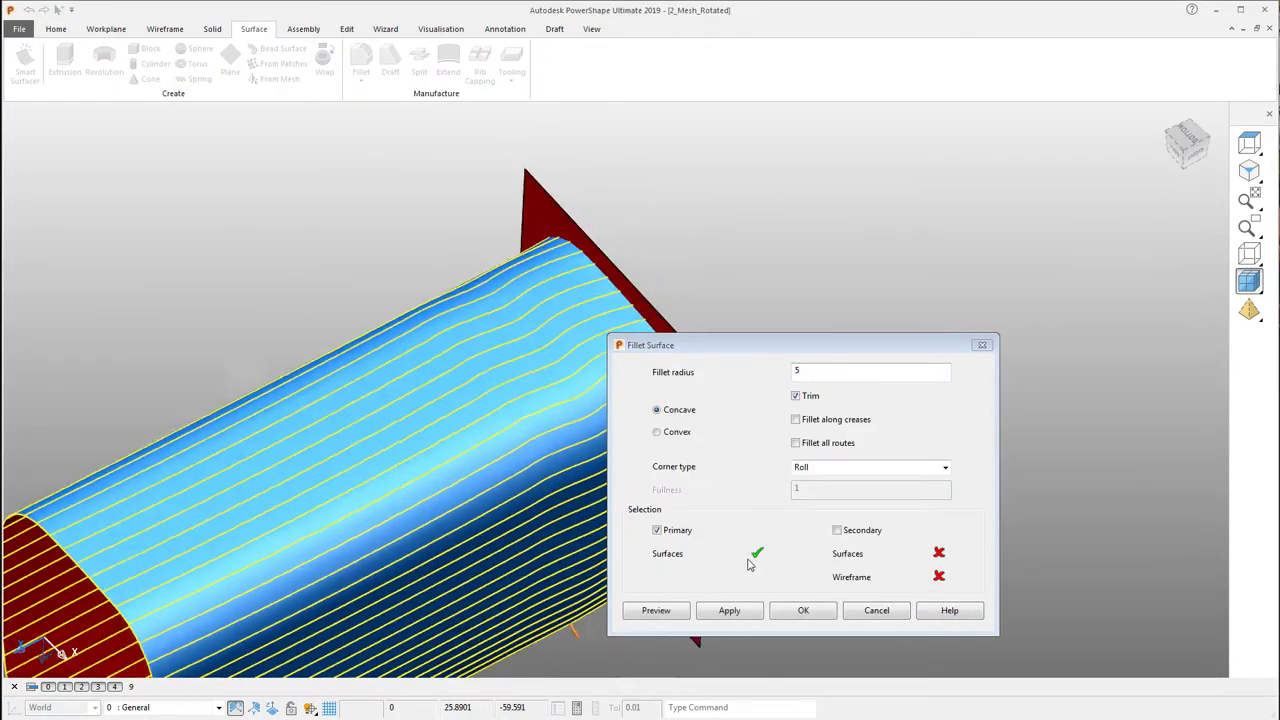
pyautogui.click(837, 530)
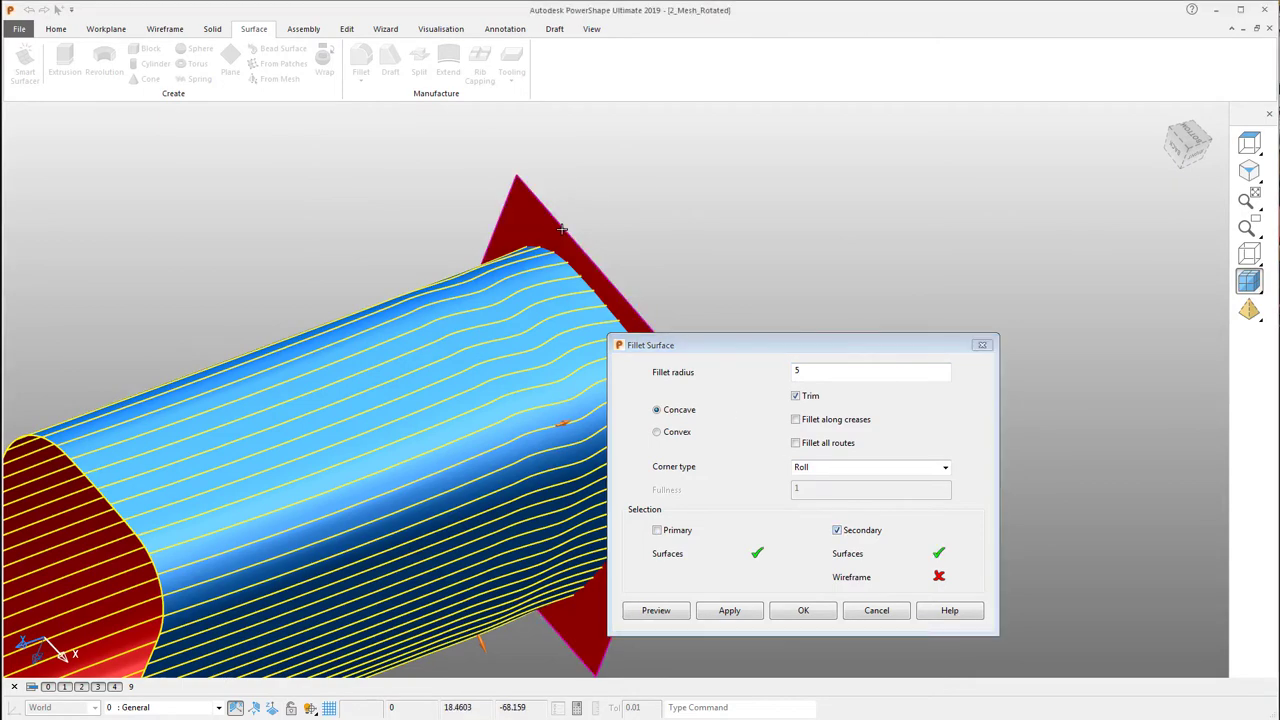
pyautogui.doubleClick(817, 371)
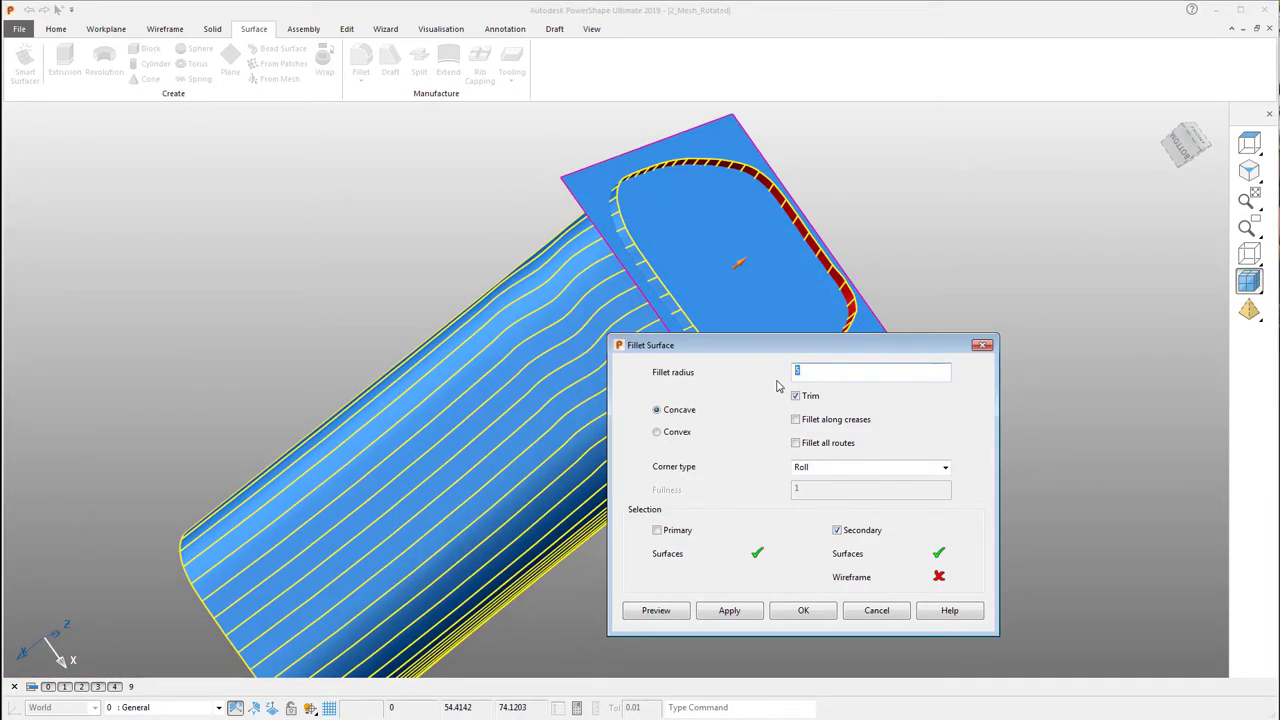
pyautogui.click(666, 612)
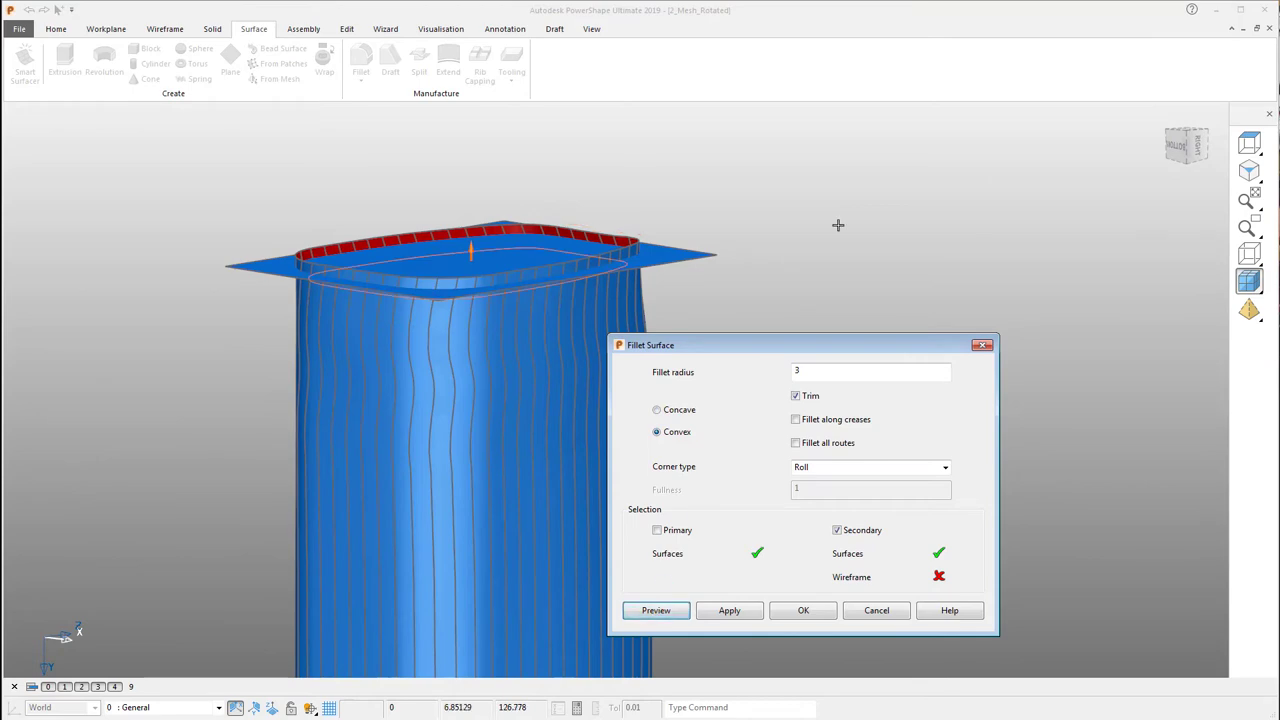
pyautogui.click(786, 613)
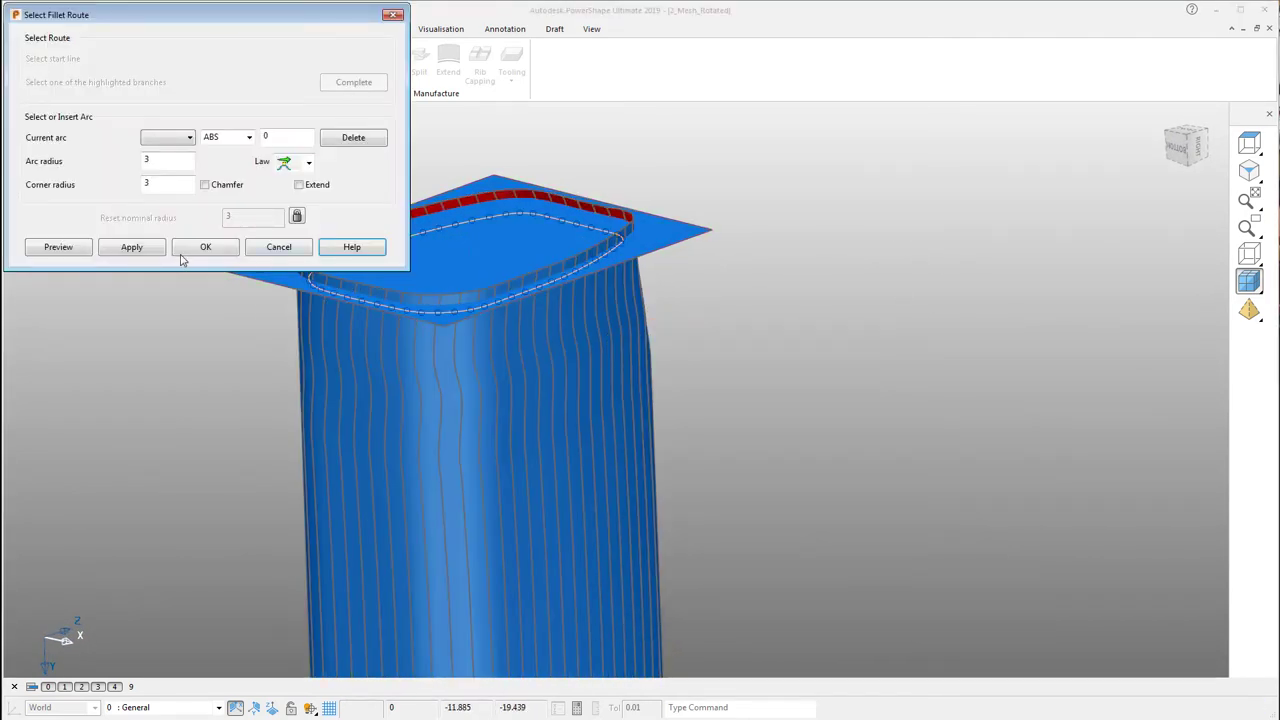
pyautogui.click(184, 251)
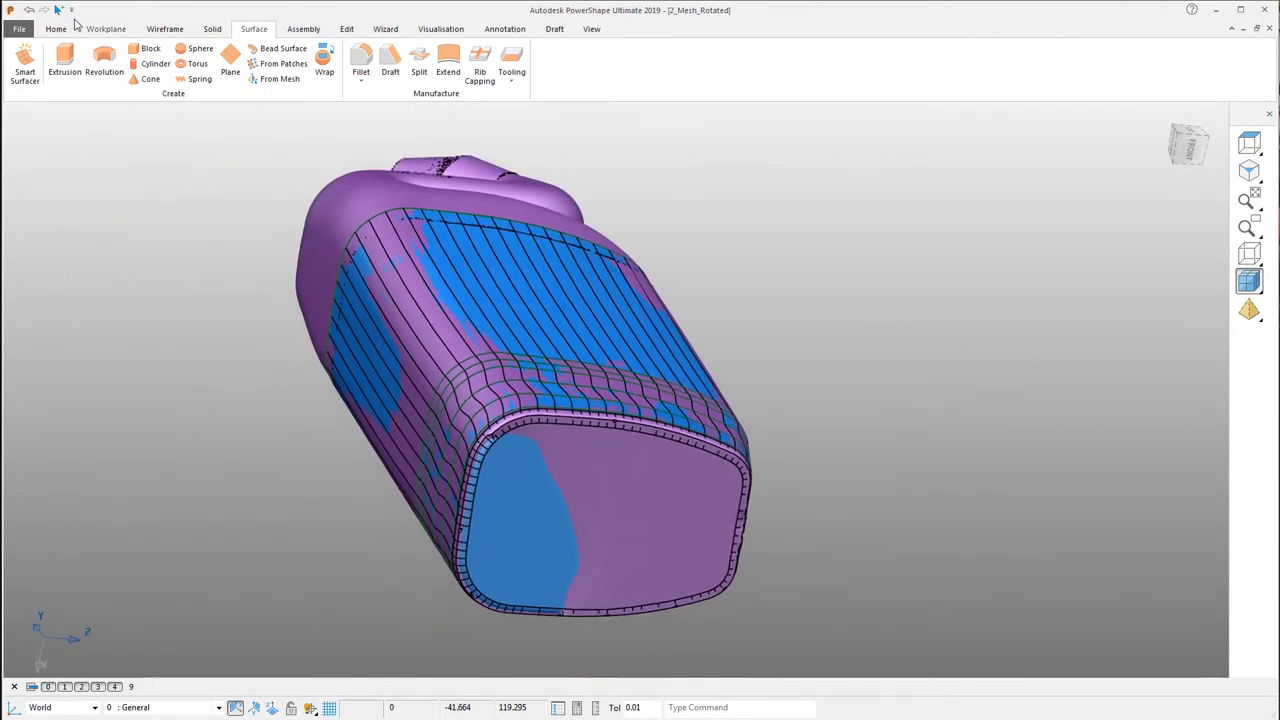
# - Add all the surfaces to Level 1 (Surfaces) and switch that level off
pyautogui.click(57, 29)
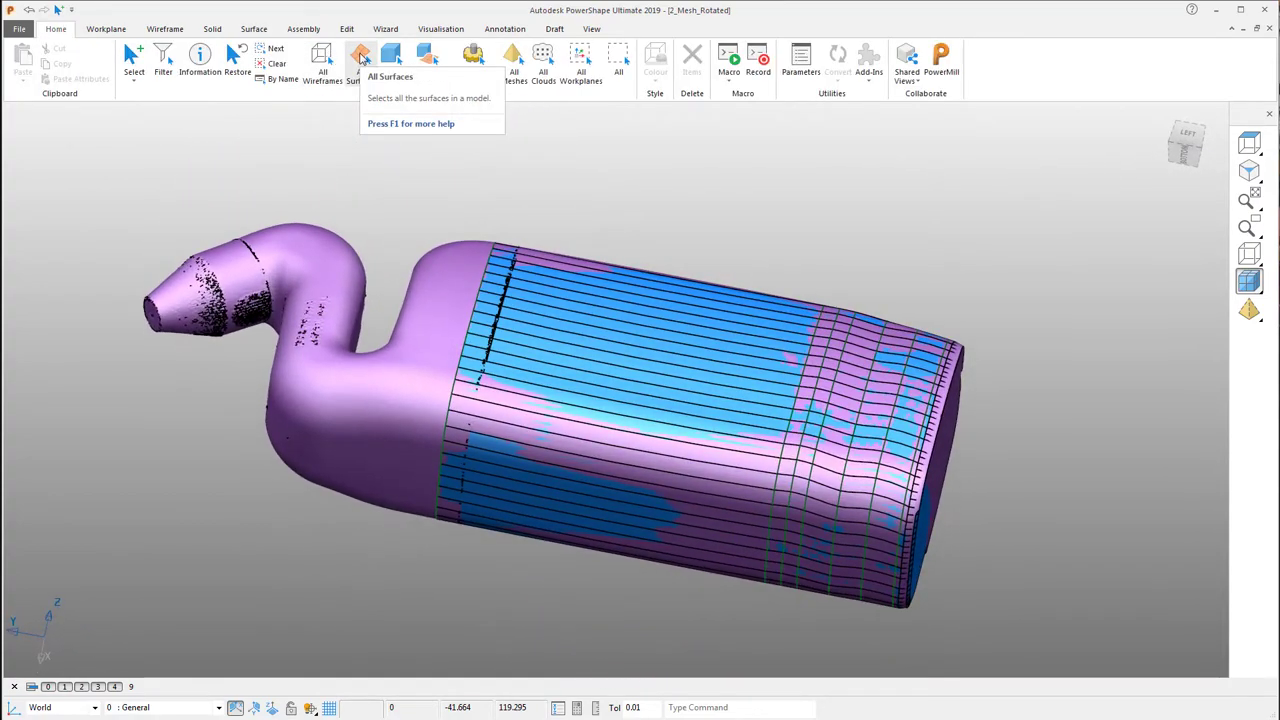
pyautogui.click(361, 57)
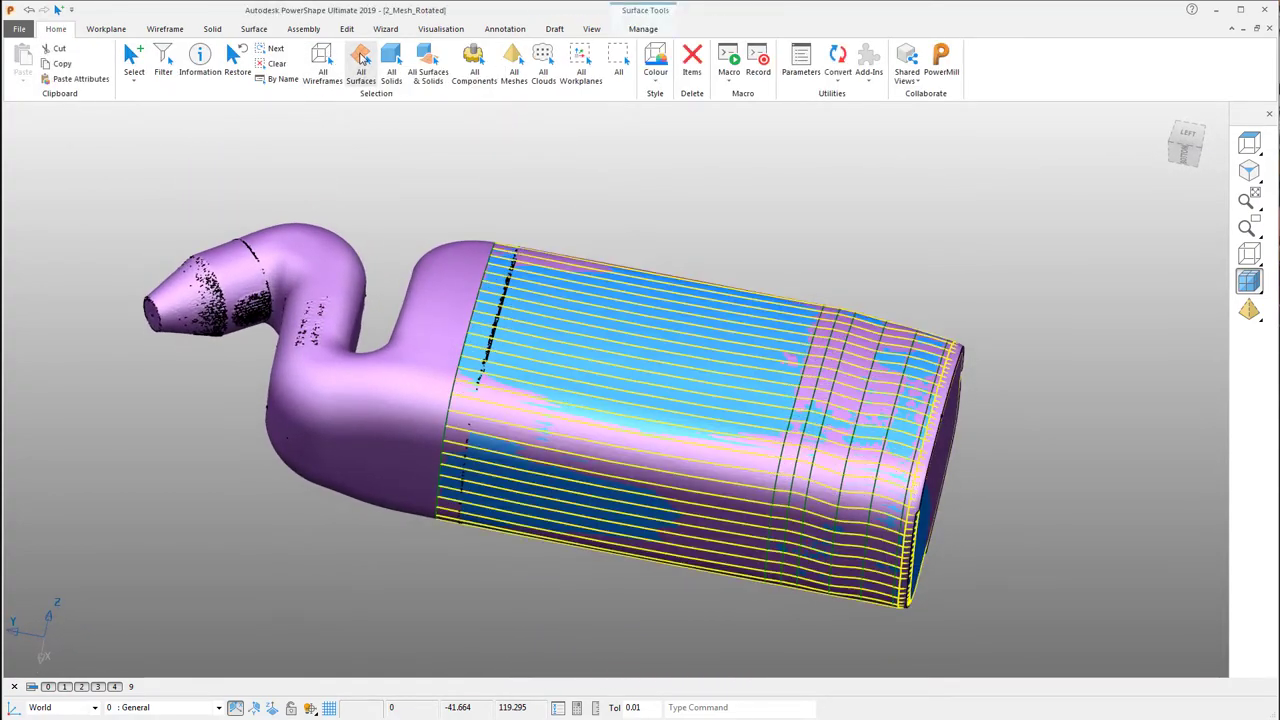
pyautogui.rightClick(66, 688)
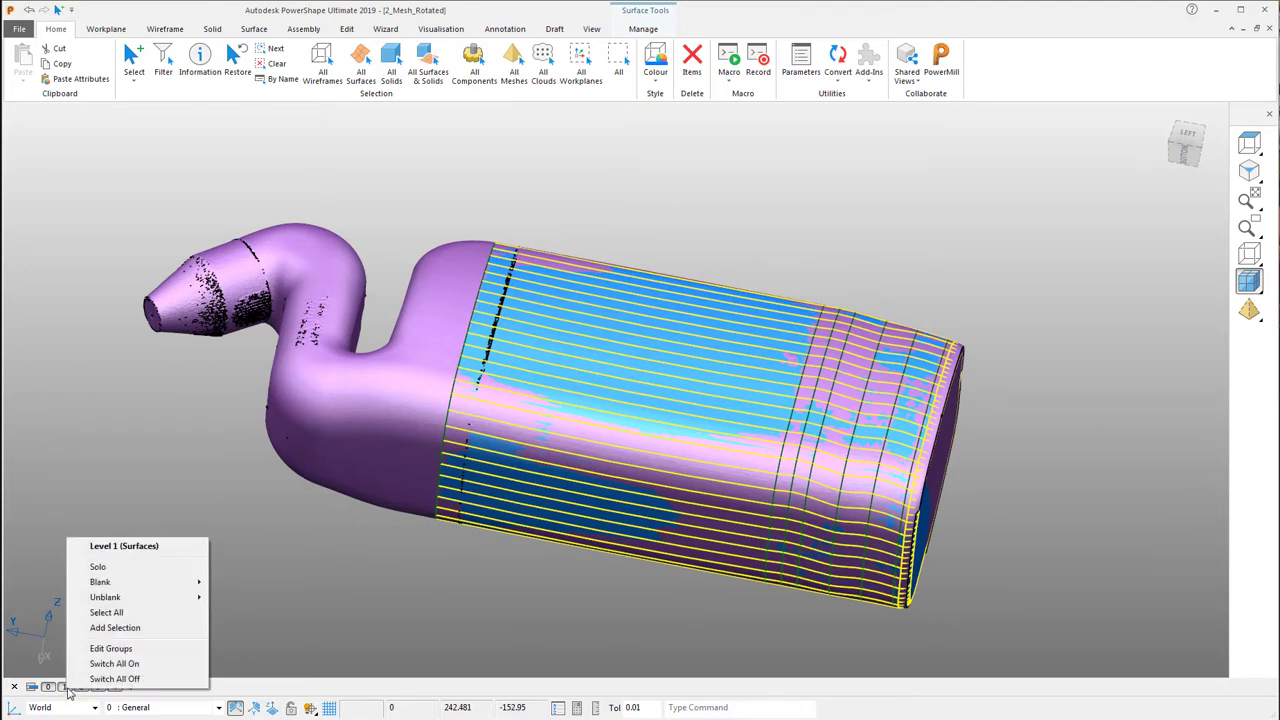
pyautogui.click(114, 628)
pyautogui.click(71, 661)
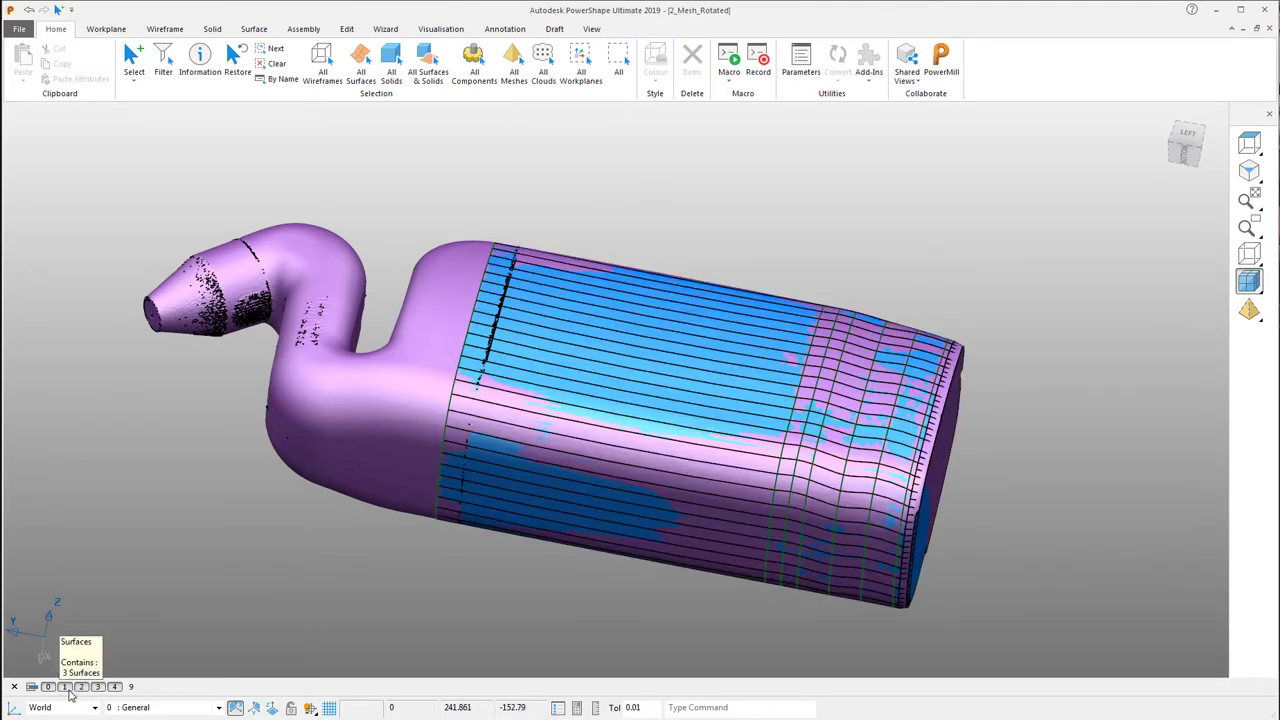
pyautogui.click(65, 687)
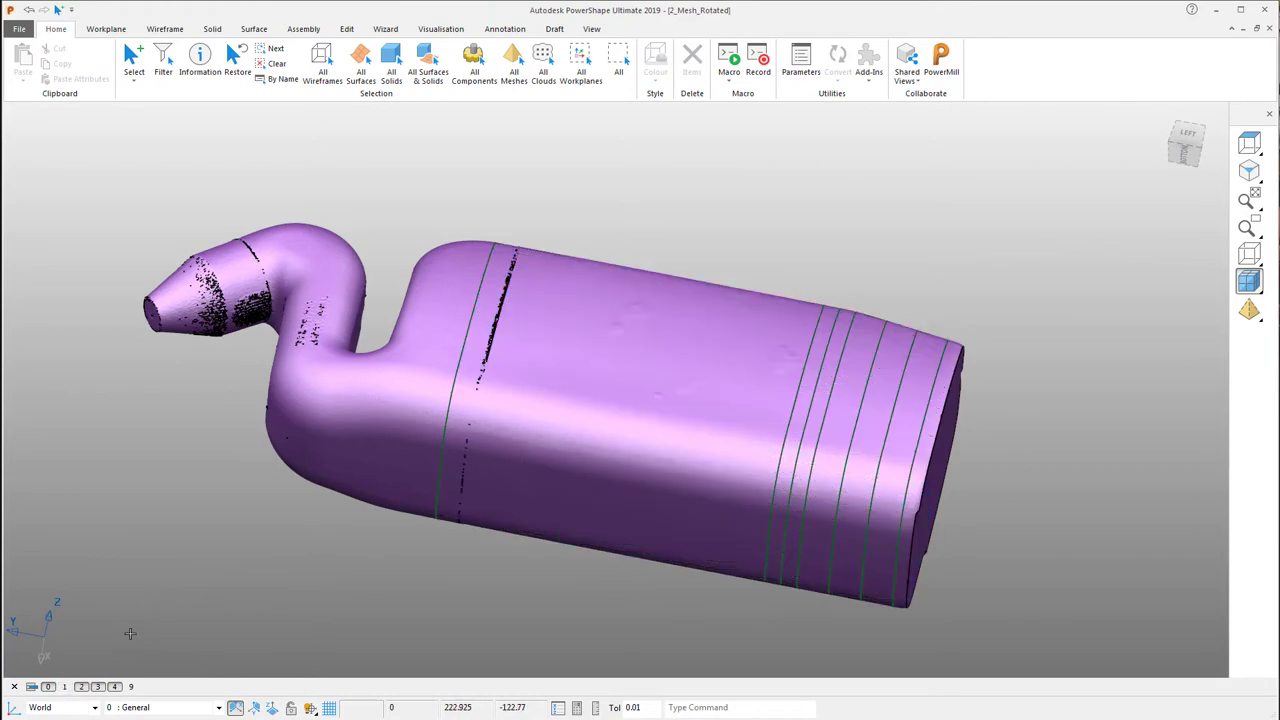
# - Add all the wireframe section curves to Level 2 (Wireframes)
pyautogui.click(325, 62)
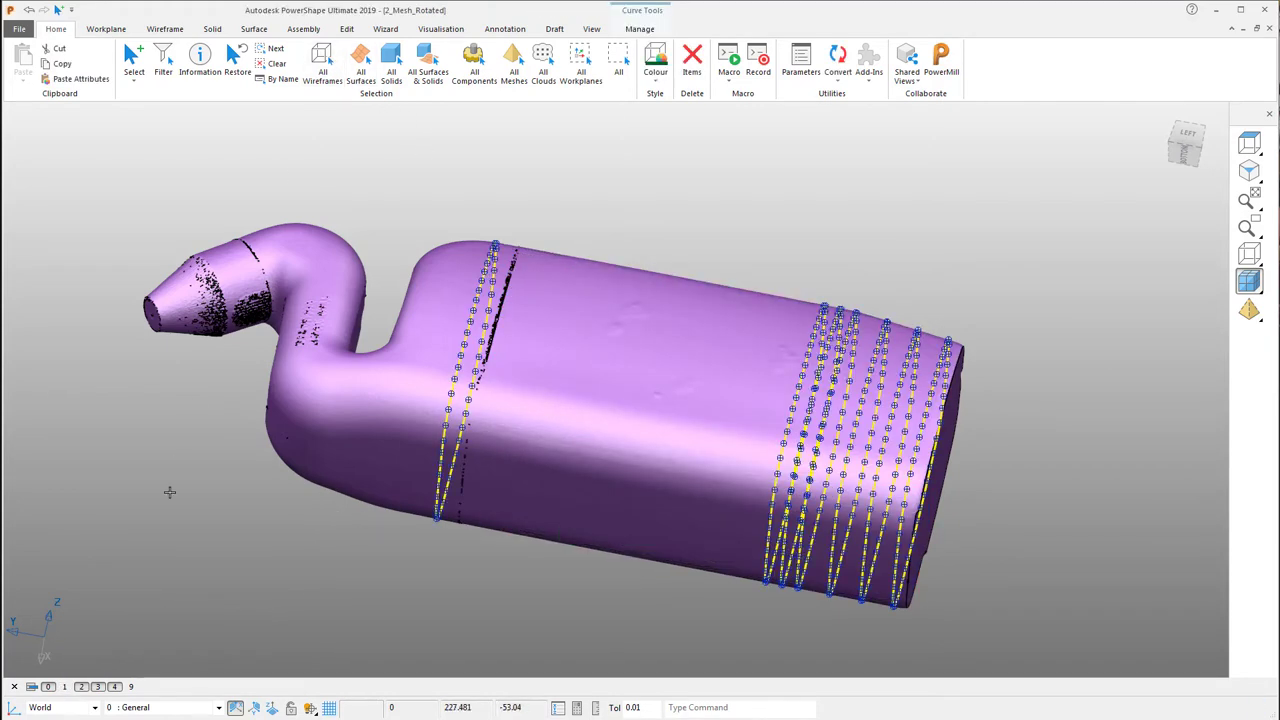
pyautogui.rightClick(87, 687)
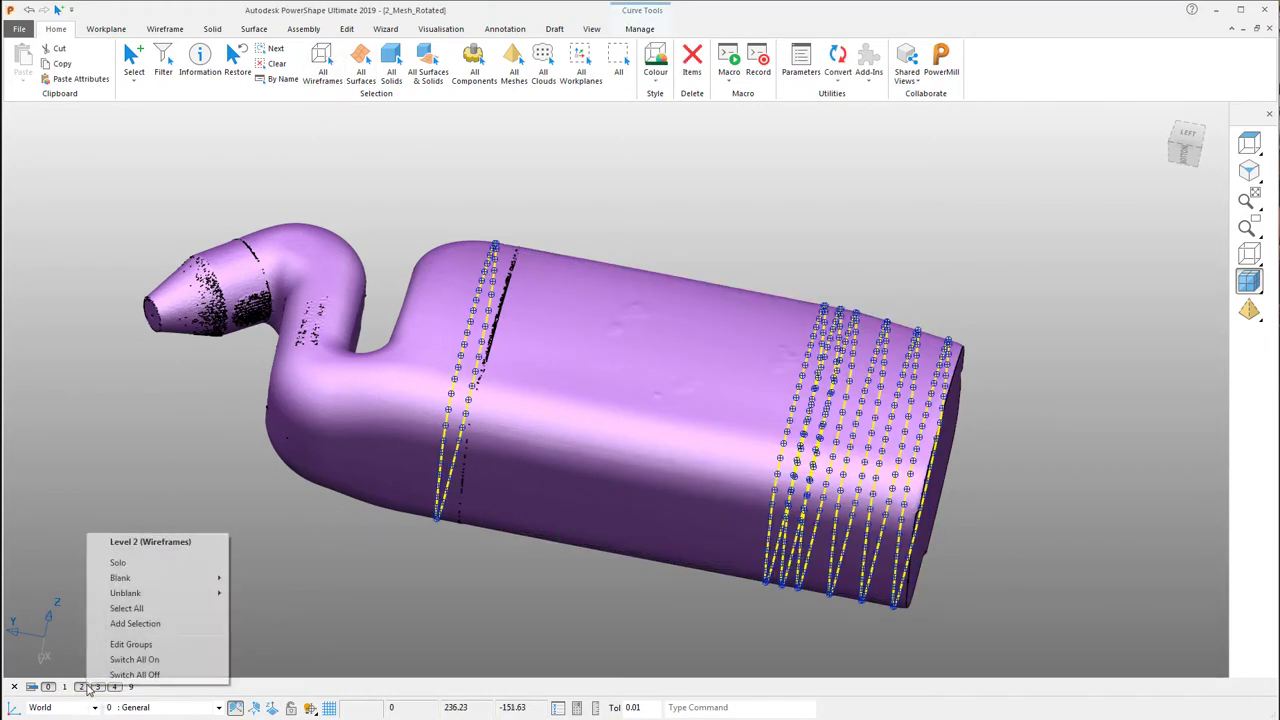
pyautogui.click(133, 624)
pyautogui.click(156, 530)
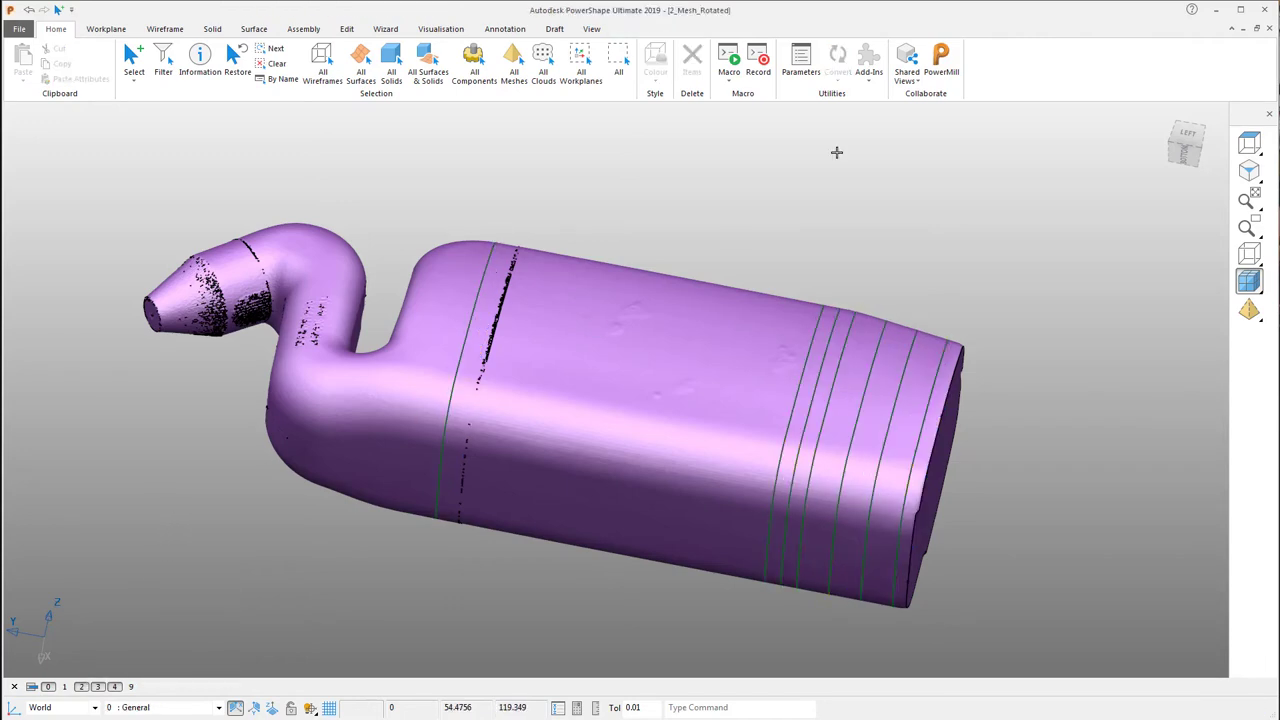
# - Create a plane surface at height 148 along the bottle, with its origin at 0 148 0
pyautogui.moveTo(200, 546); pyautogui.dragTo(908, 252, button='middle')
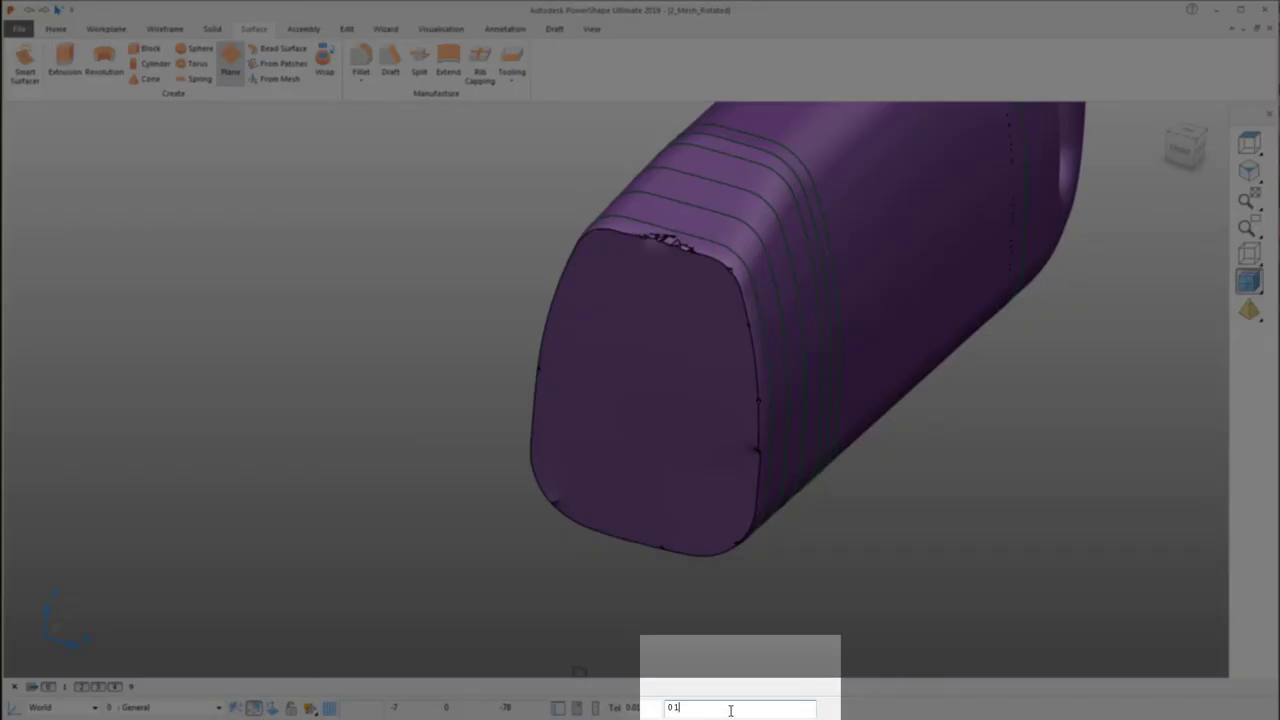
pyautogui.write('8')
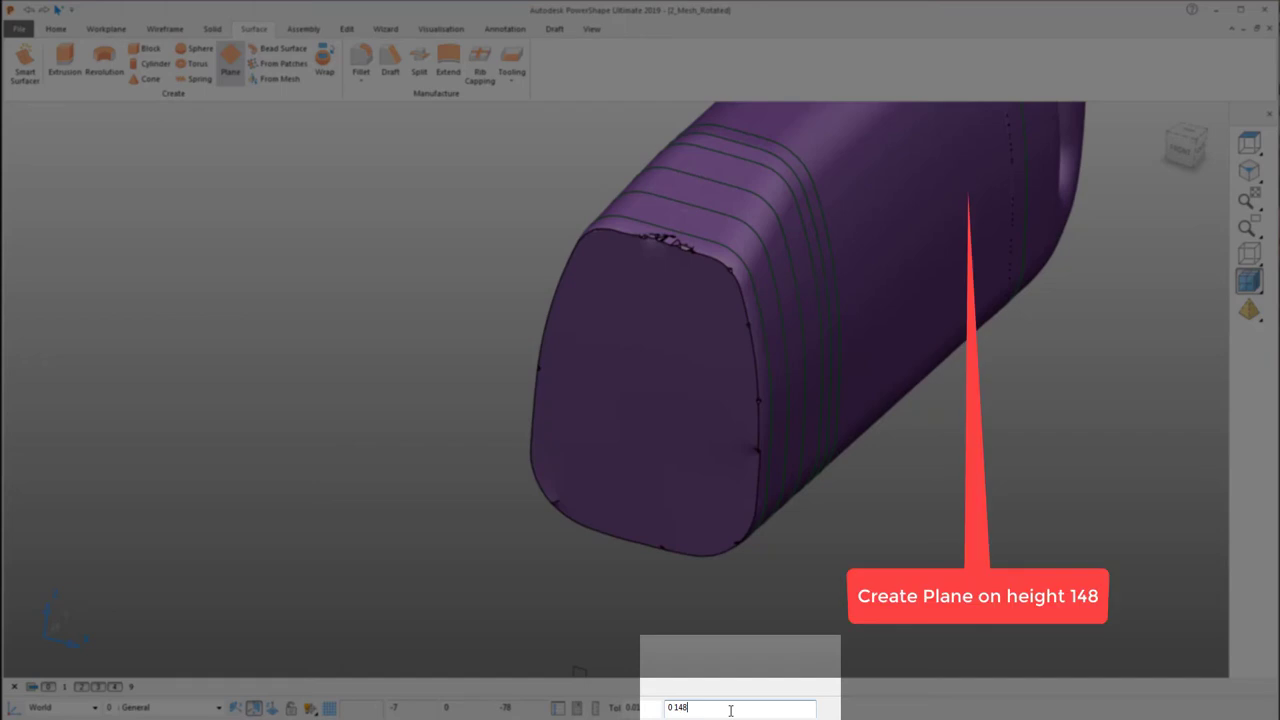
pyautogui.write(' 0')
pyautogui.press('Return')
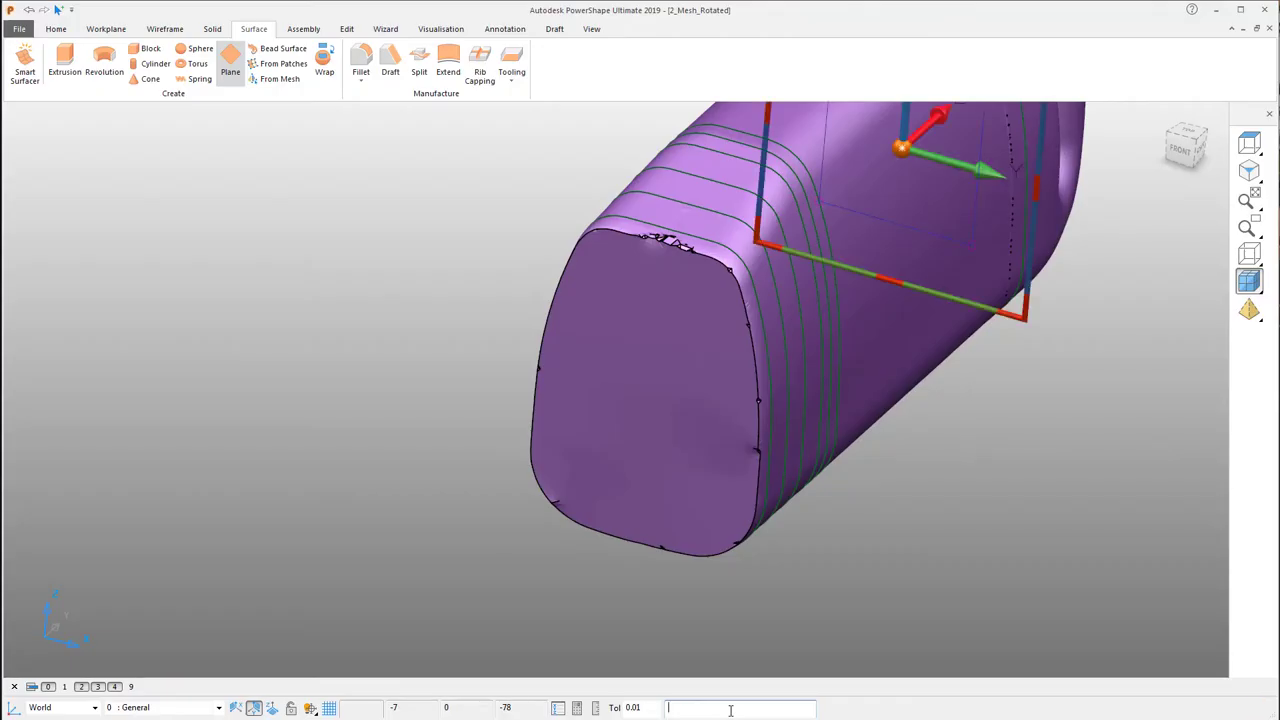
# - Remove the bottle mesh from view, keeping the new plane and the section curves displayed
pyautogui.moveTo(1174, 300)
pyautogui.mouseDown(button='middle')
pyautogui.moveTo(1064, 229)
pyautogui.moveTo(1131, 203)
pyautogui.moveTo(1123, 271)
pyautogui.moveTo(1060, 197)
pyautogui.moveTo(1234, 261)
pyautogui.mouseUp(button='middle')
pyautogui.rightClick(1062, 202)
pyautogui.click(1102, 213)
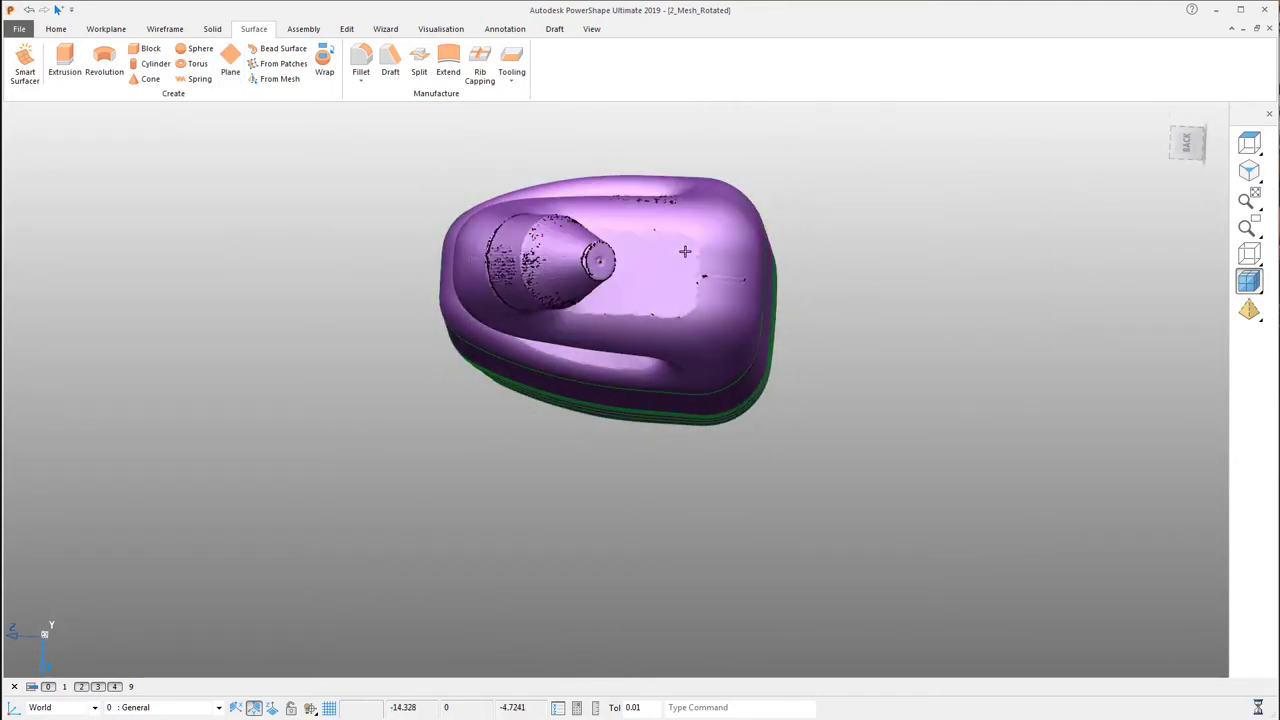
pyautogui.click(768, 254)
pyautogui.press('Delete')
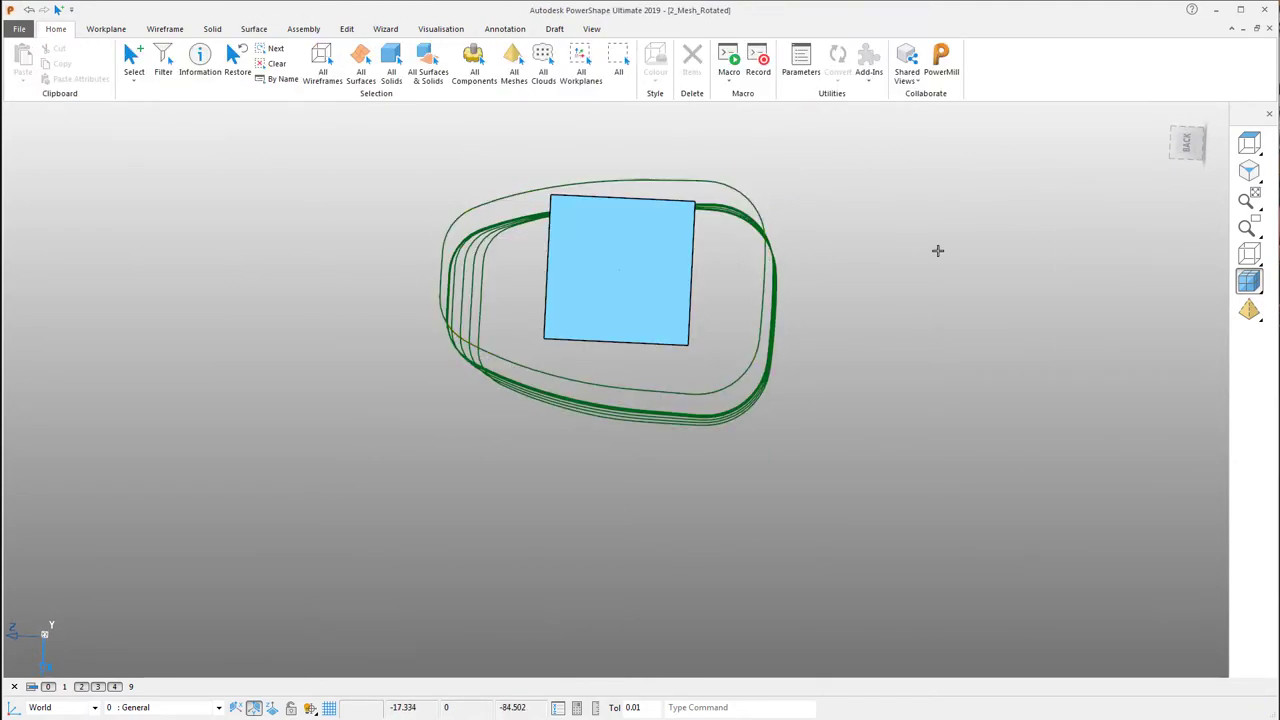
# - Stretch the new plane in the back view until its width and height cover the outlines of all the section curves
pyautogui.moveTo(938, 250); pyautogui.dragTo(990, 180, button='middle')
pyautogui.click(1187, 144)
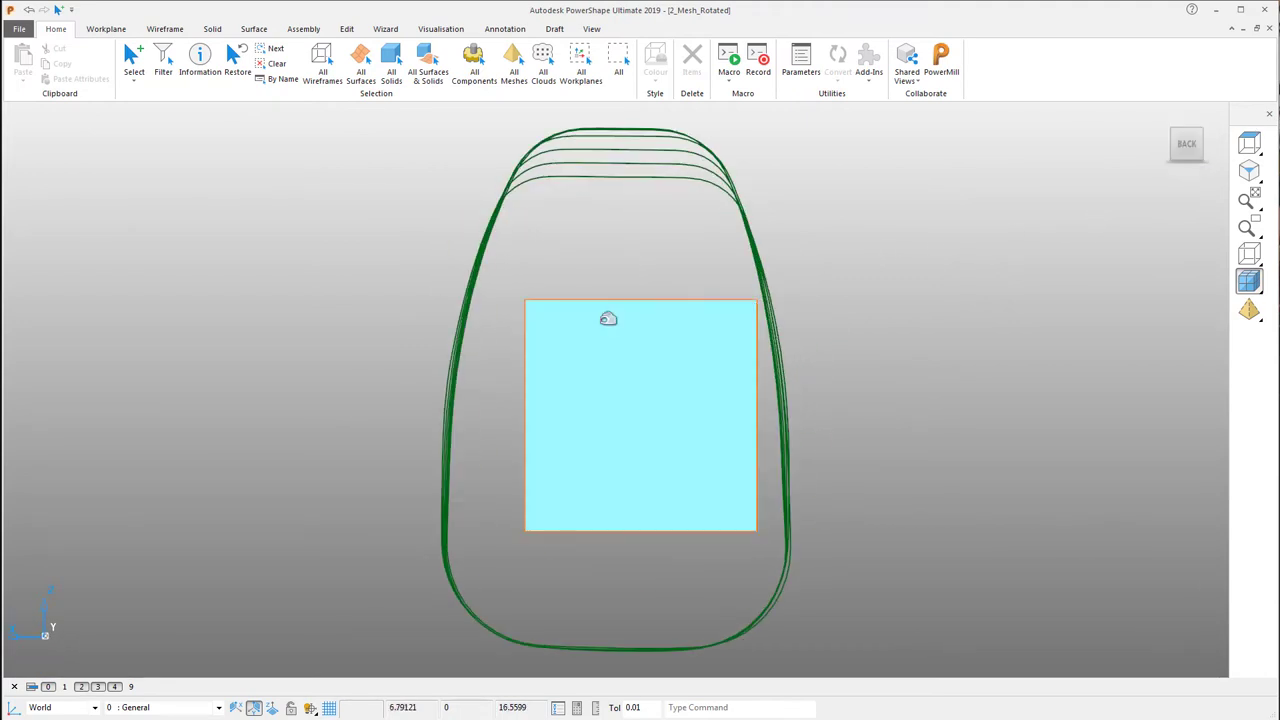
pyautogui.click(607, 310)
pyautogui.moveTo(763, 385); pyautogui.dragTo(868, 389)
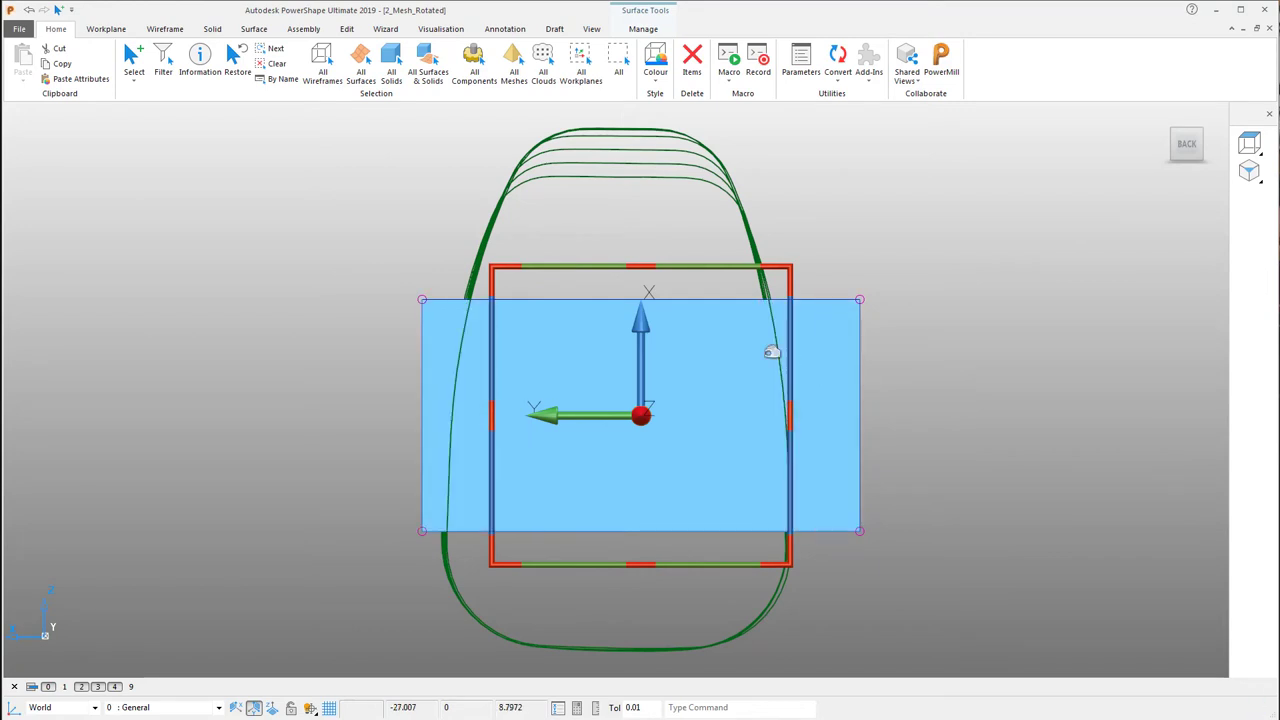
pyautogui.moveTo(713, 304); pyautogui.dragTo(698, 141)
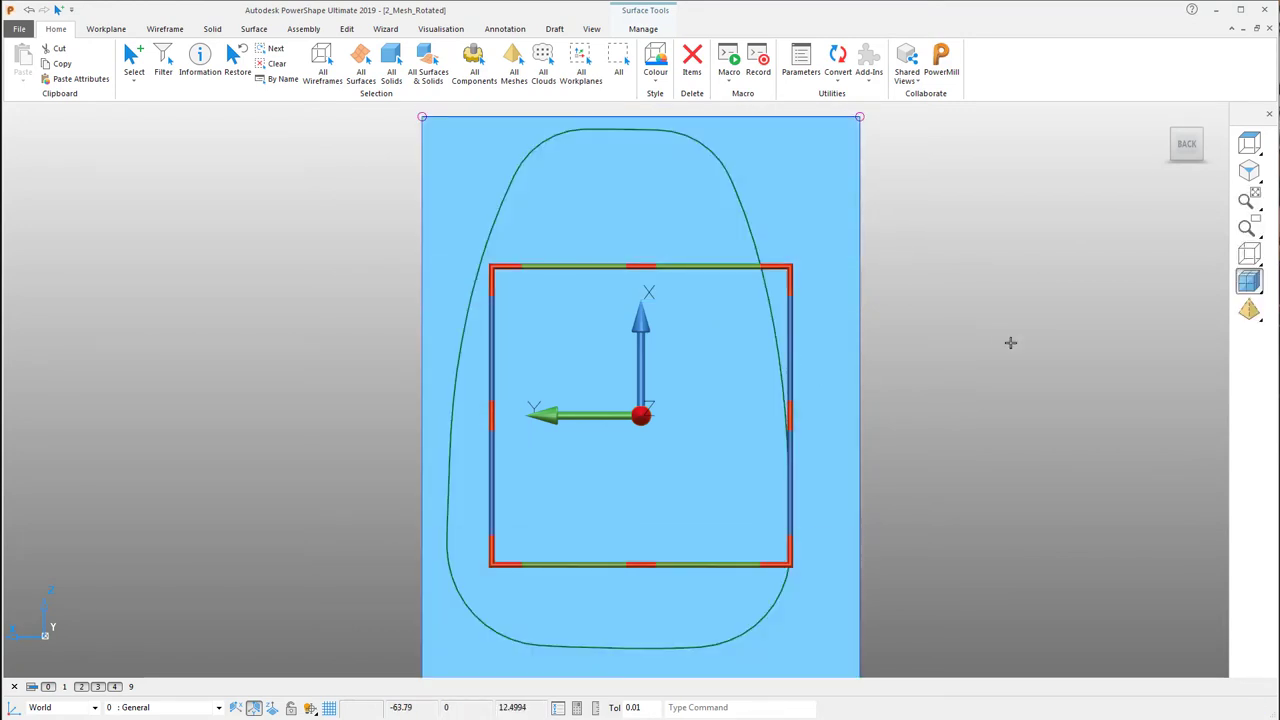
# - Bring the bottle mesh back into view together with the plane and check where the plane cuts the body
pyautogui.click(963, 355)
pyautogui.moveTo(963, 355); pyautogui.dragTo(963, 420, button='middle')
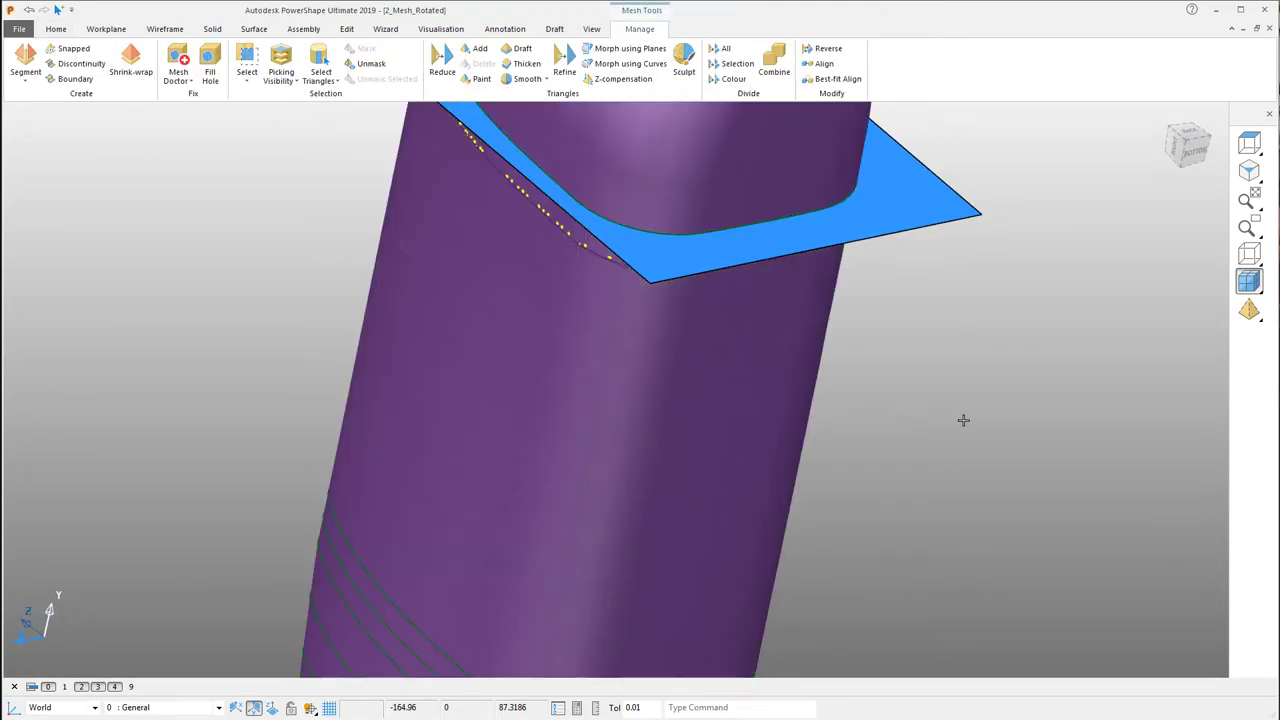
pyautogui.click(963, 420)
pyautogui.moveTo(985, 368); pyautogui.dragTo(913, 317, button='middle')
pyautogui.click(772, 403)
pyautogui.click(963, 346)
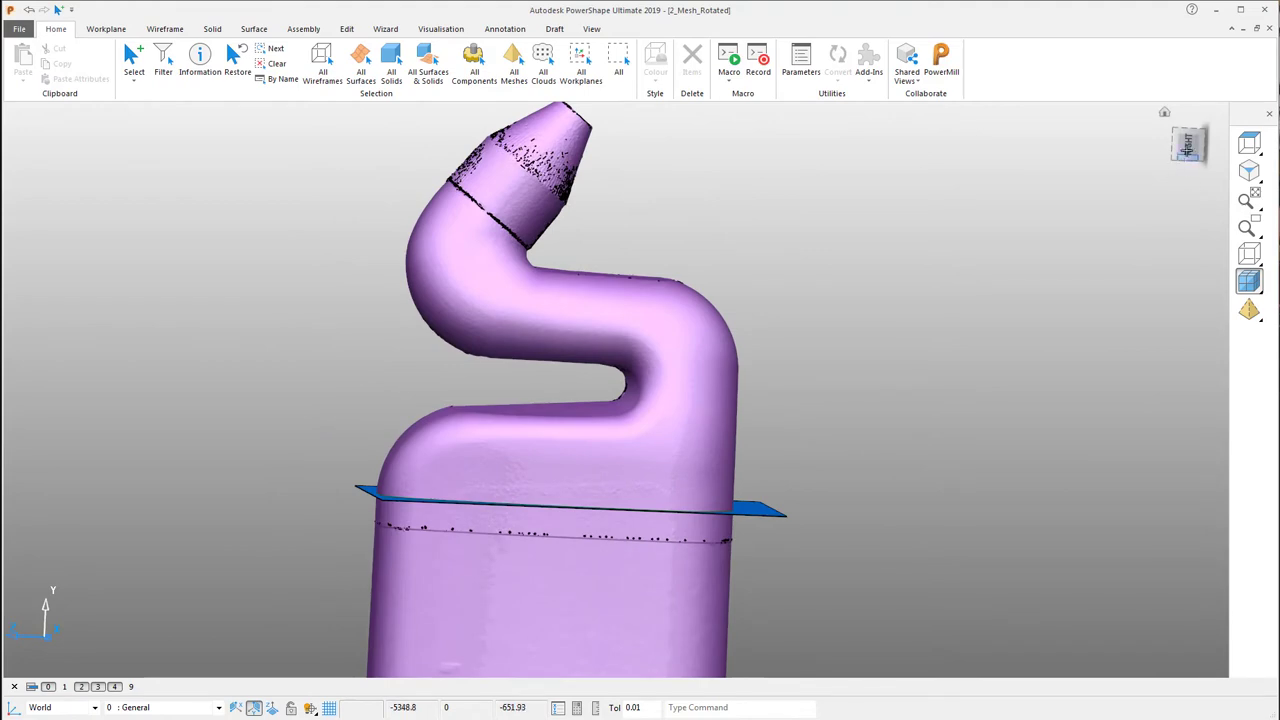
# - Draw a line 33 mm long at 51 degrees in the right view, along the joint between the curved neck and the nozzle
pyautogui.click(1187, 145)
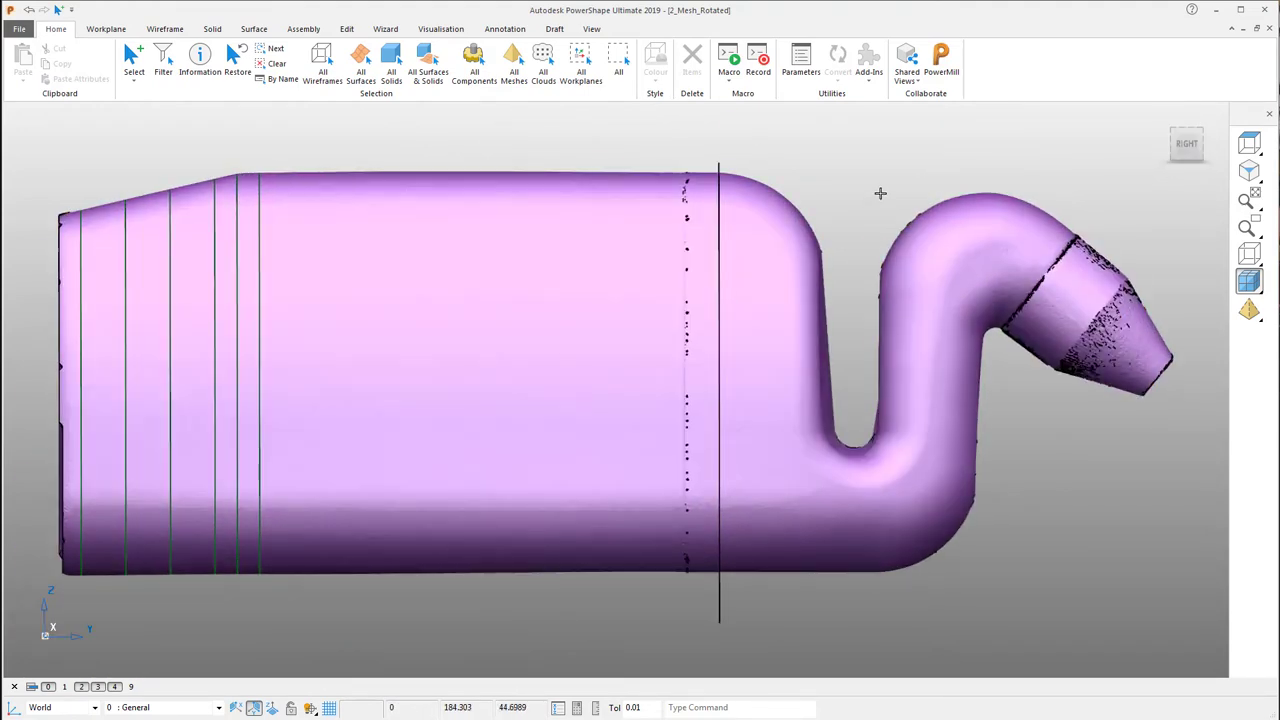
pyautogui.keyDown('shift'); pyautogui.moveTo(880, 193); pyautogui.dragTo(466, 199, button='middle'); pyautogui.keyUp('shift')
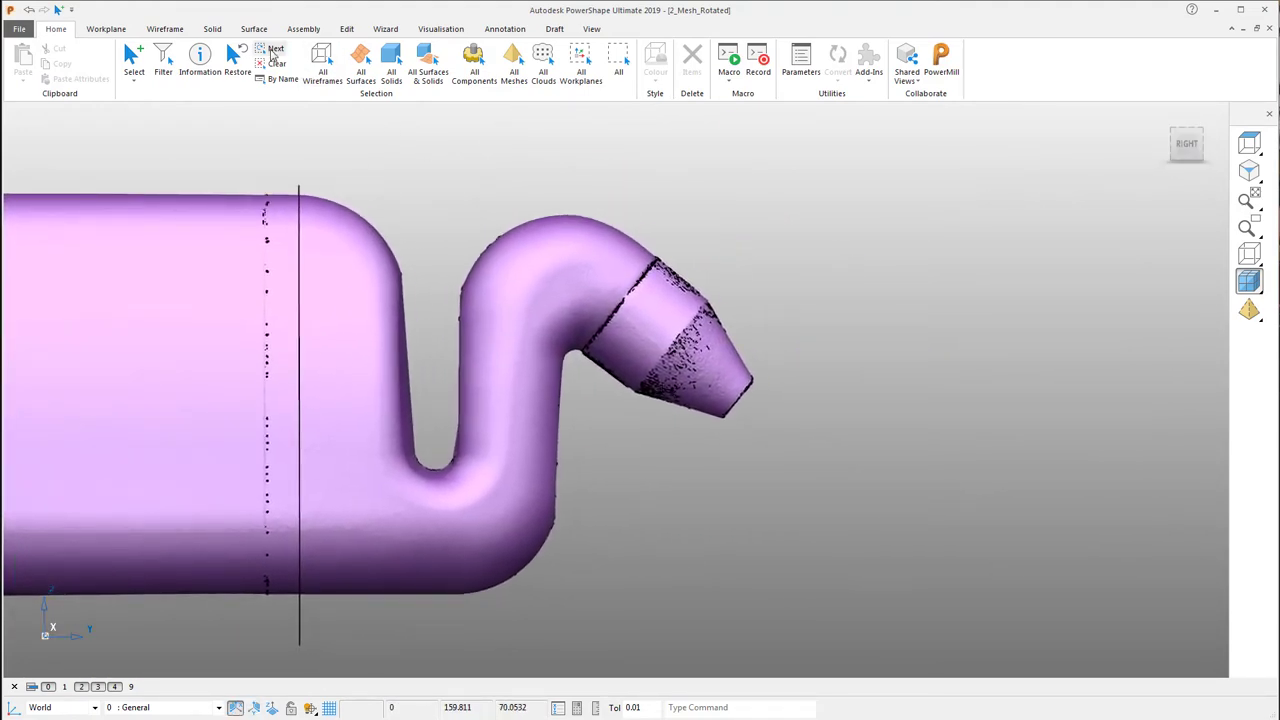
pyautogui.click(166, 29)
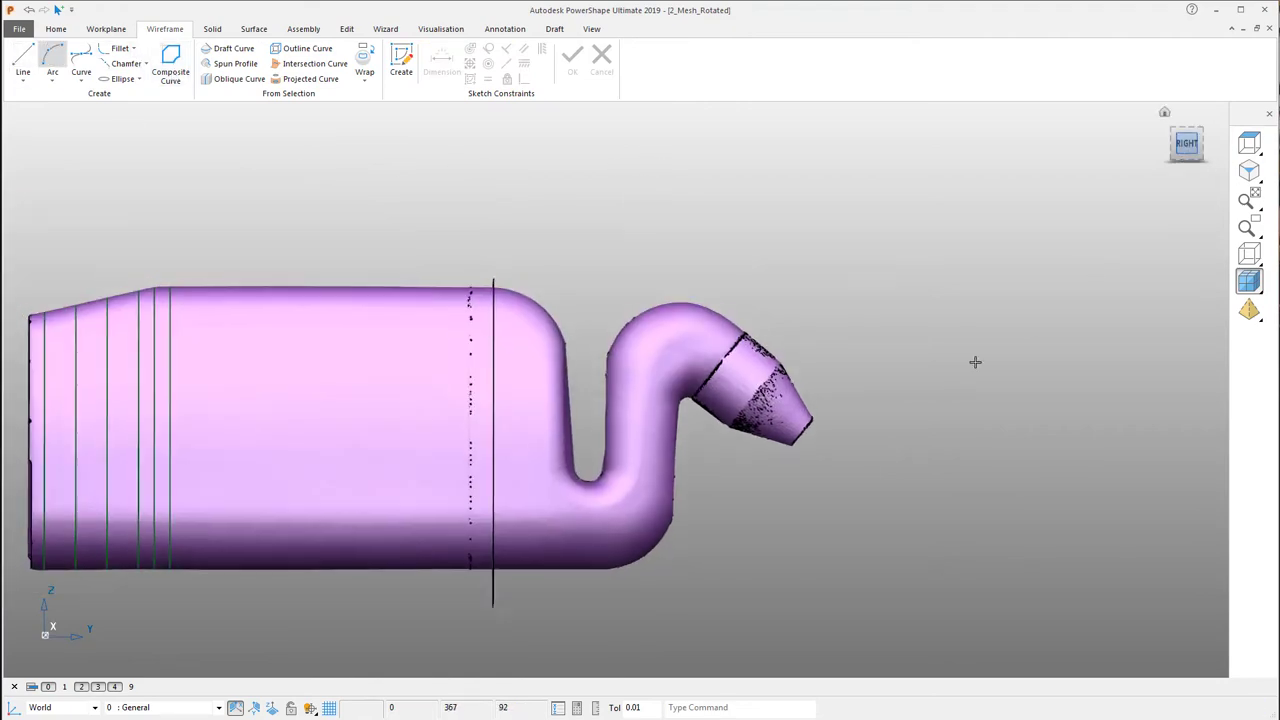
pyautogui.scroll(3, 688, 425)
pyautogui.scroll(5, 688, 425)
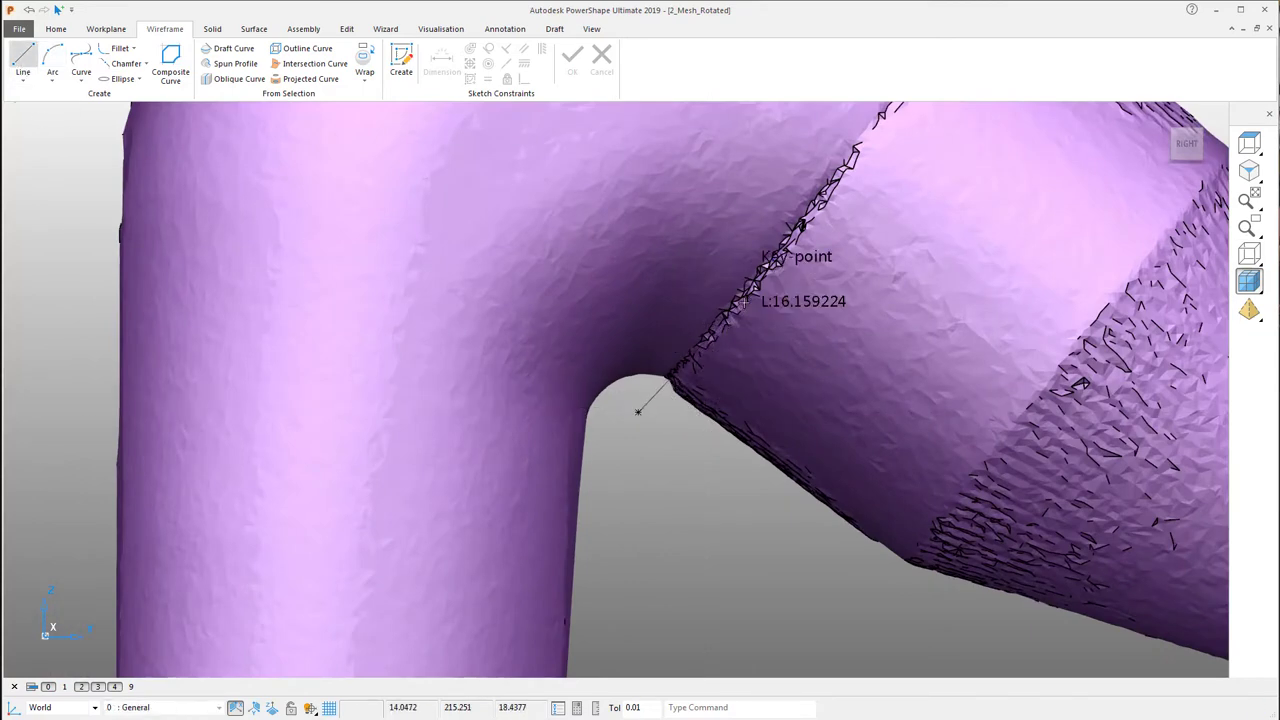
pyautogui.scroll(-3, 745, 300)
pyautogui.scroll(2, 893, 90)
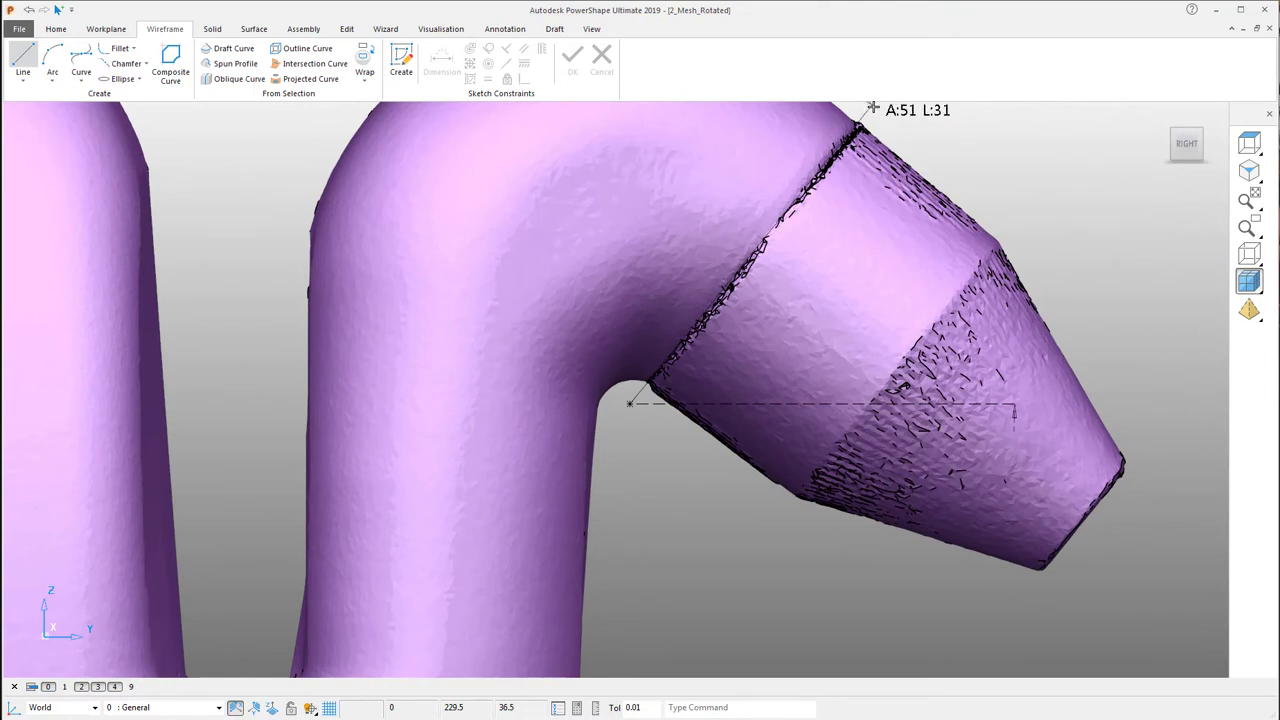
pyautogui.scroll(1, 873, 107)
pyautogui.keyDown('shift'); pyautogui.moveTo(873, 107); pyautogui.dragTo(786, 206, button='middle'); pyautogui.keyUp('shift')
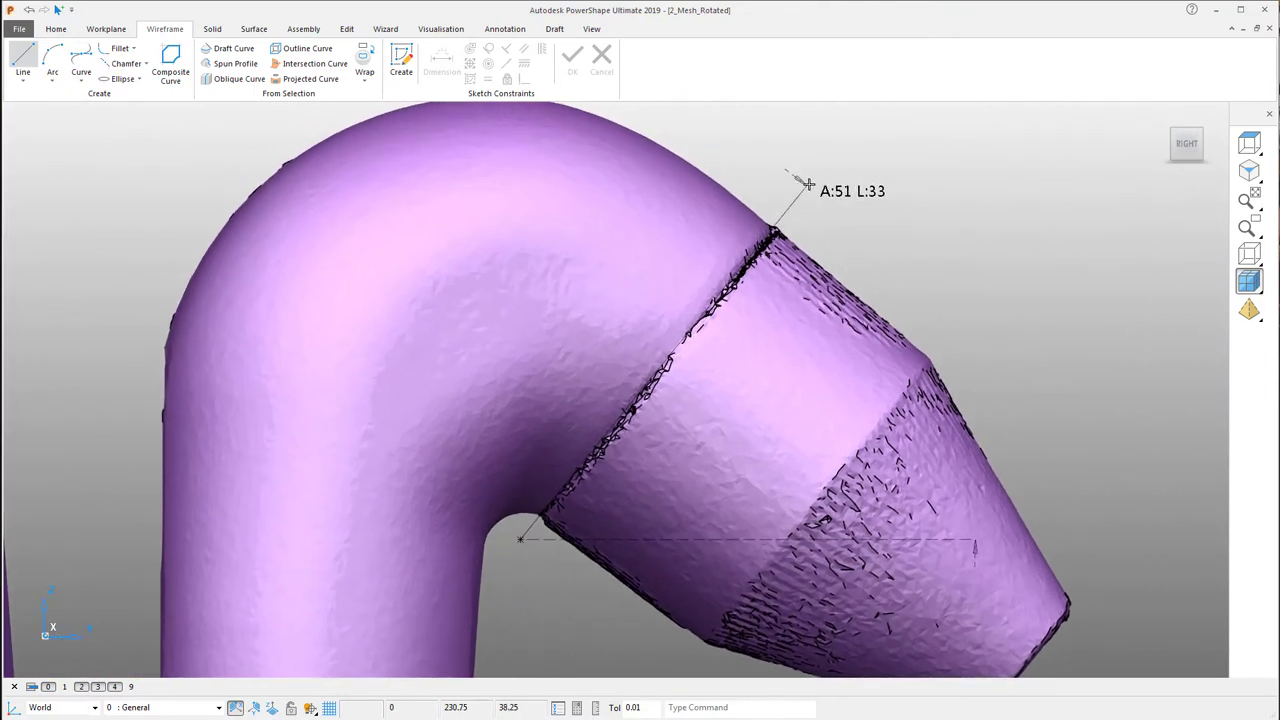
pyautogui.click(808, 185)
pyautogui.rightClick(852, 187)
pyautogui.click(868, 194)
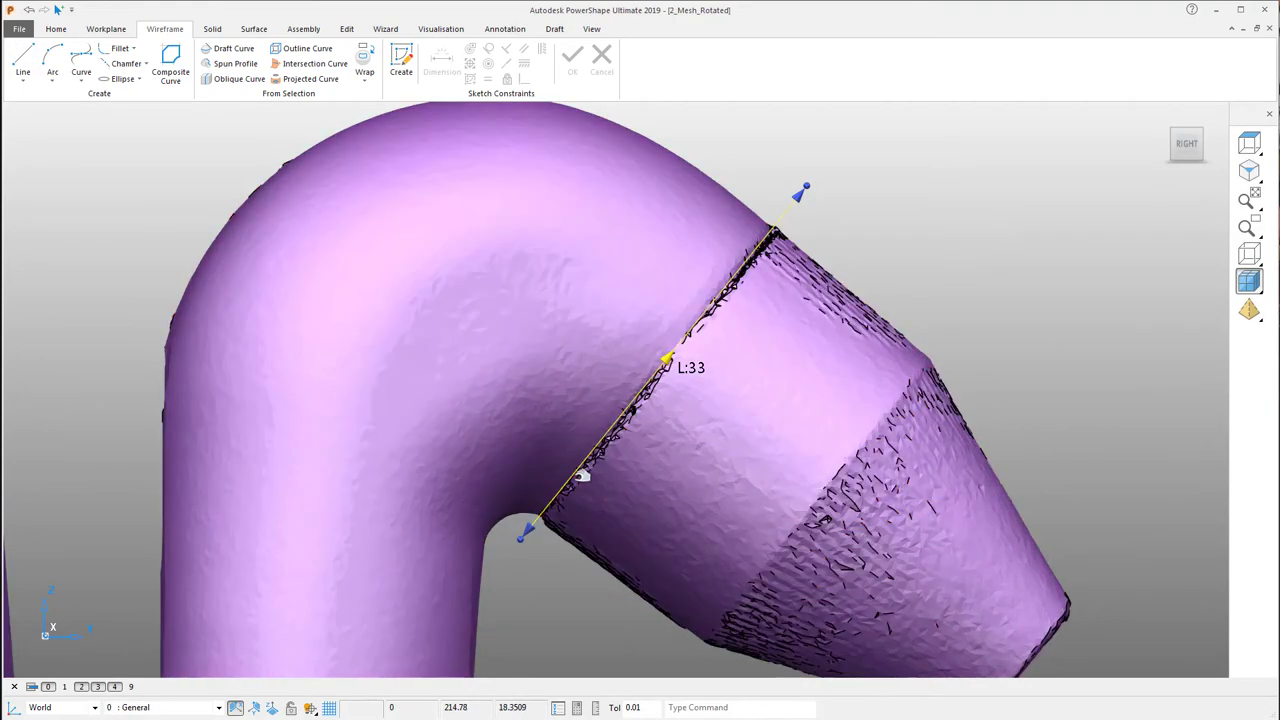
# - Extrude the line at the nozzle joint into a surface
pyautogui.scroll(5, 537, 529)
pyautogui.keyDown('shift'); pyautogui.moveTo(773, 273); pyautogui.dragTo(640, 471, button='middle'); pyautogui.keyUp('shift')
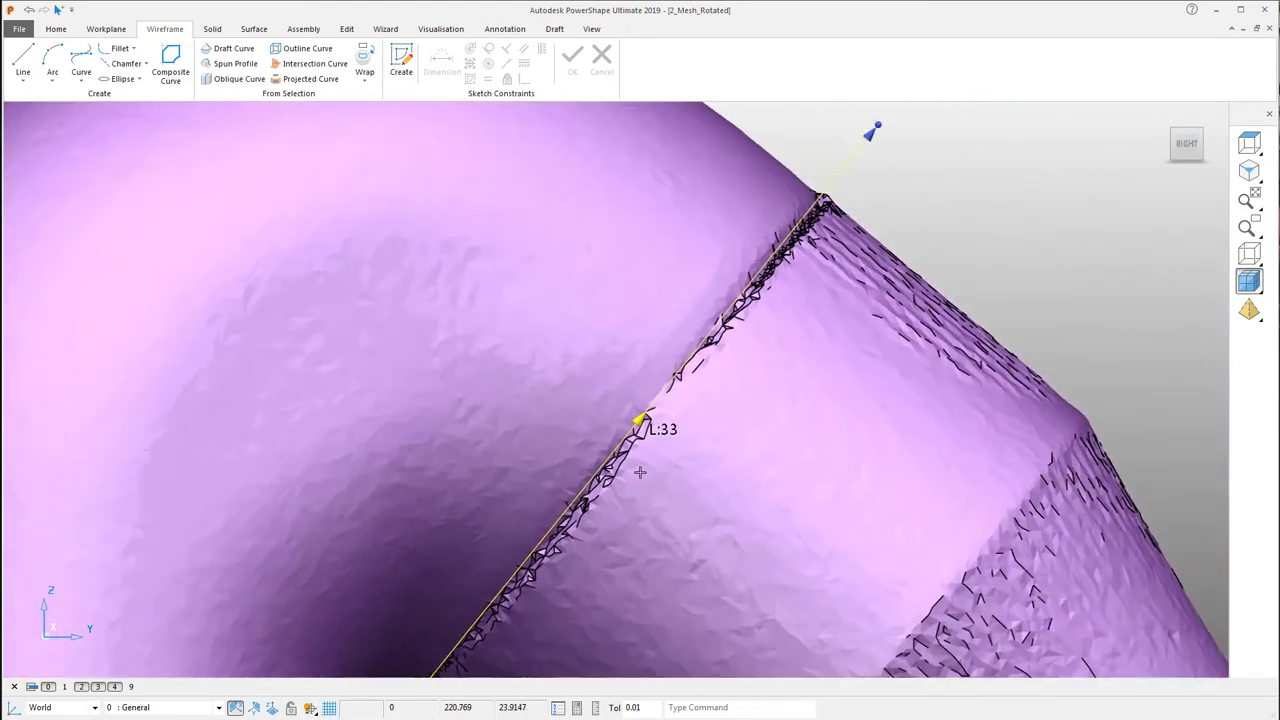
pyautogui.scroll(-1, 640, 471)
pyautogui.scroll(-2, 820, 229)
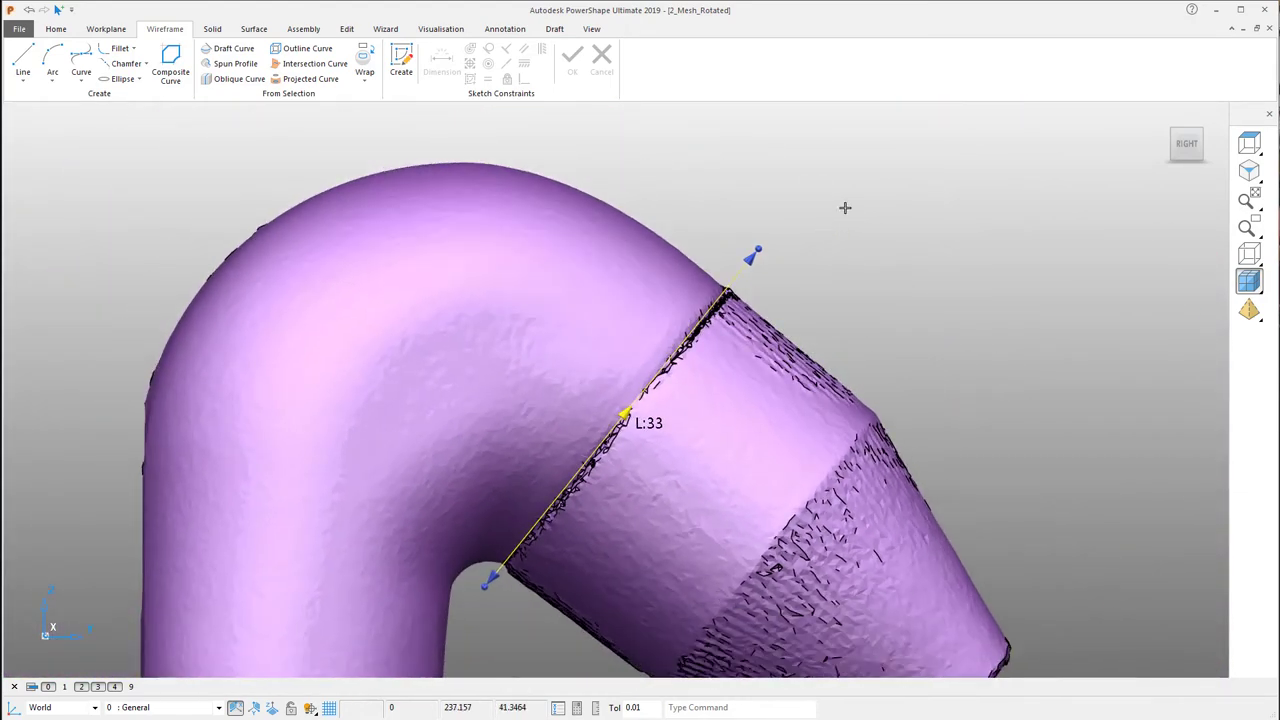
pyautogui.moveTo(1083, 183); pyautogui.dragTo(600, 380, button='middle')
pyautogui.scroll(-3, 735, 357)
pyautogui.click(254, 28)
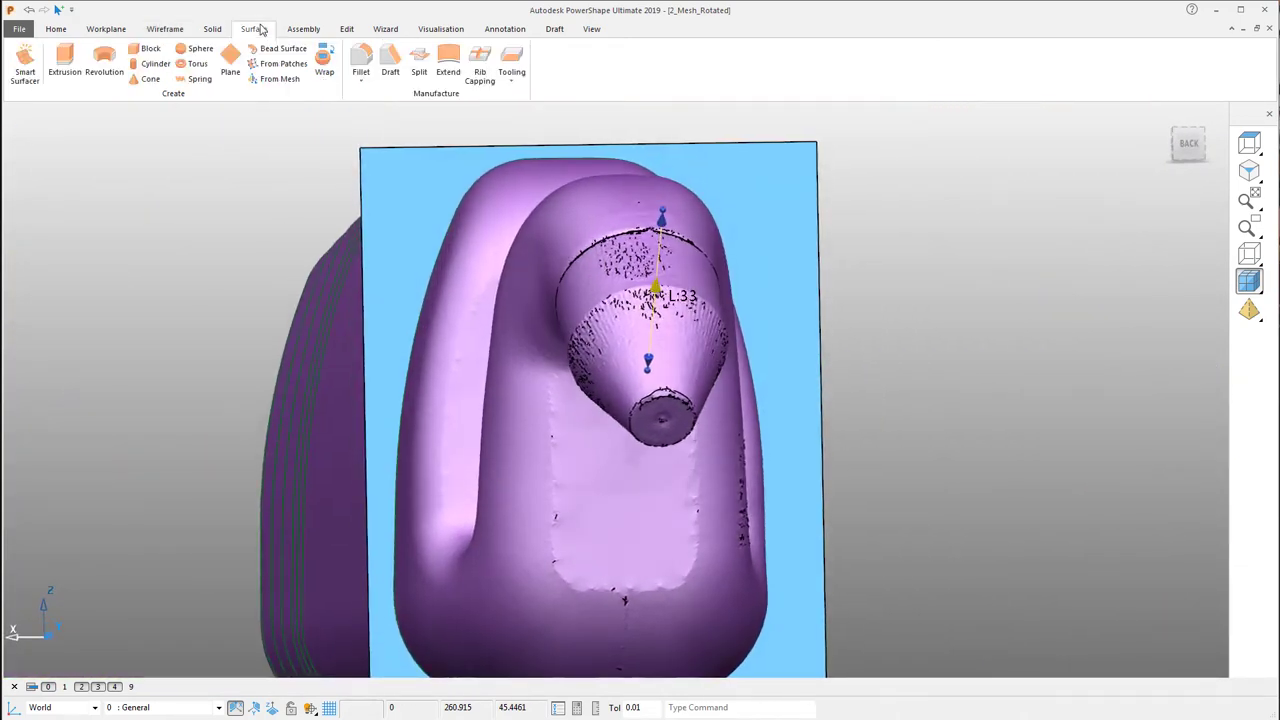
pyautogui.click(70, 63)
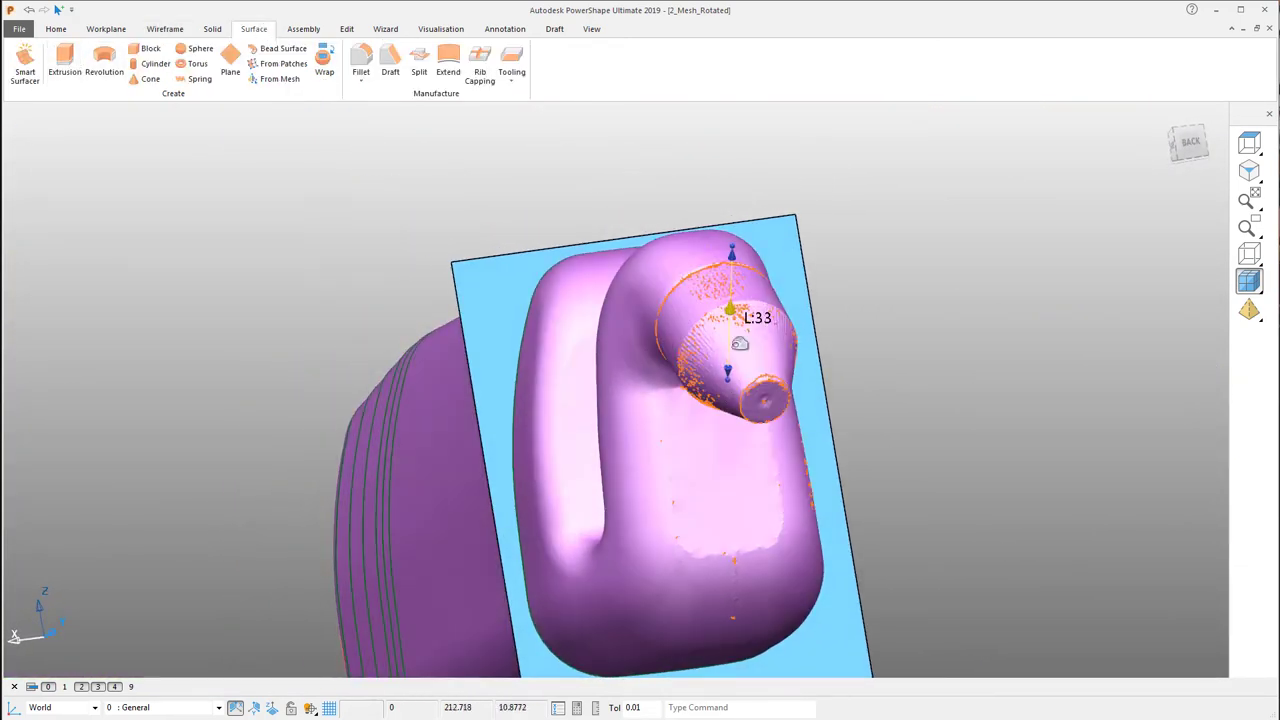
pyautogui.click(65, 63)
pyautogui.moveTo(630, 340); pyautogui.dragTo(411, 388, button='middle')
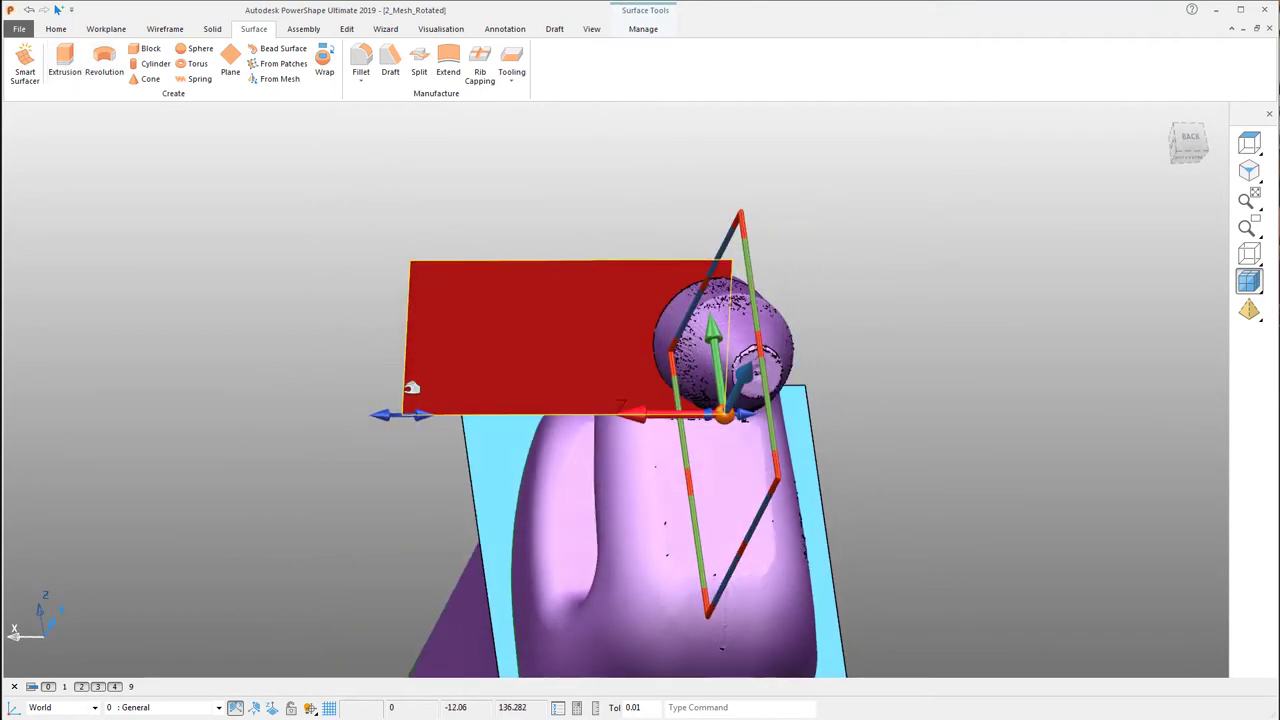
# - Give the extrusion equal lengths of about 22.17 mm in both directions so that it spans the neck
pyautogui.doubleClick(442, 279)
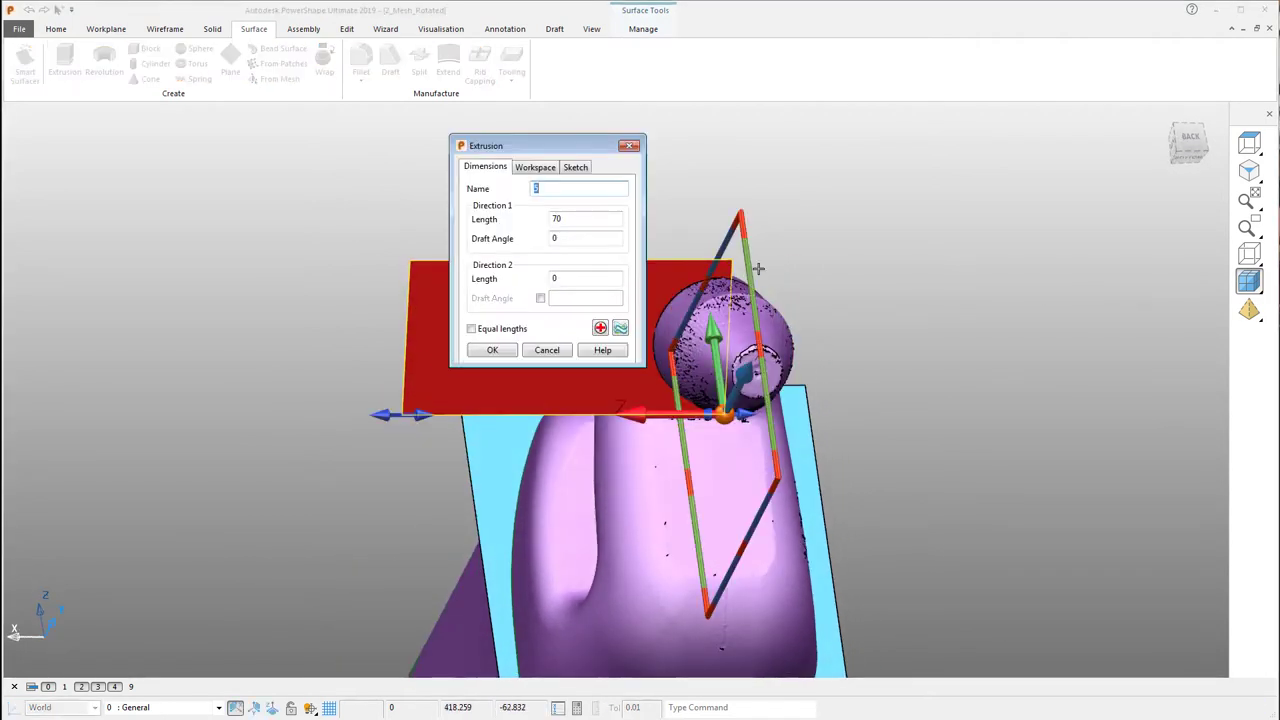
pyautogui.click(472, 329)
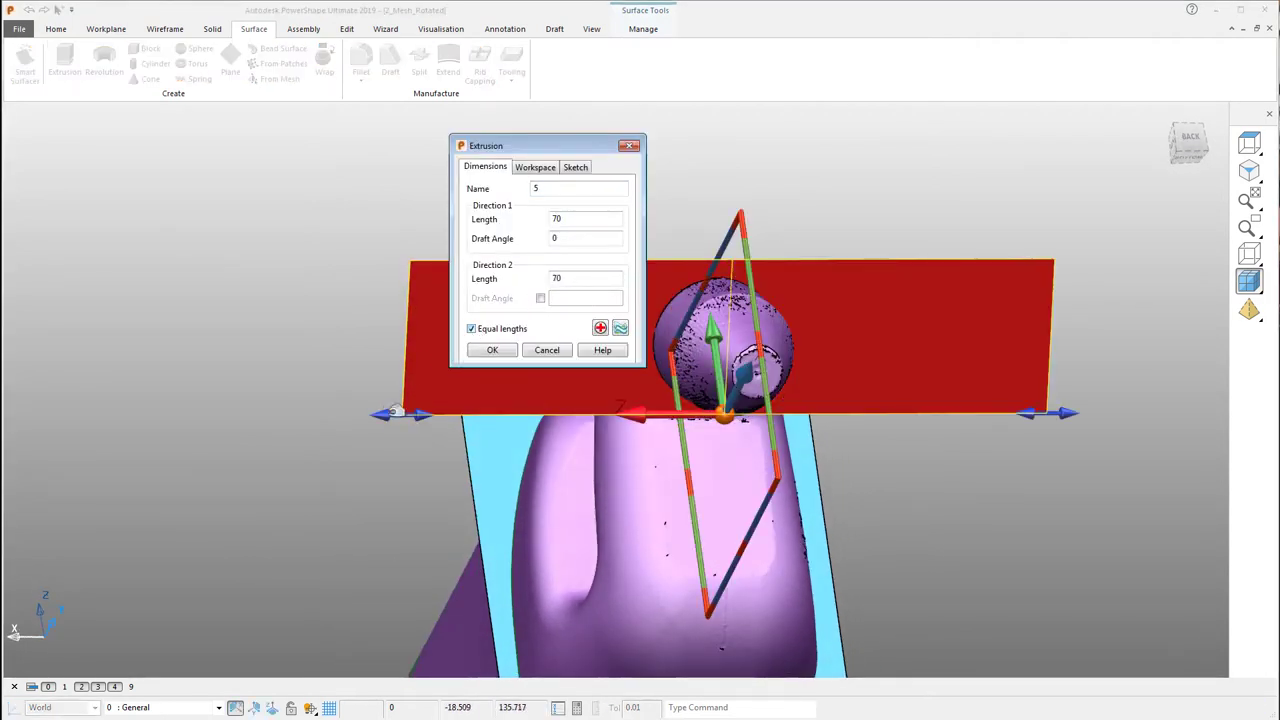
pyautogui.moveTo(401, 421); pyautogui.dragTo(568, 415)
pyautogui.moveTo(1051, 336); pyautogui.dragTo(463, 377, button='middle')
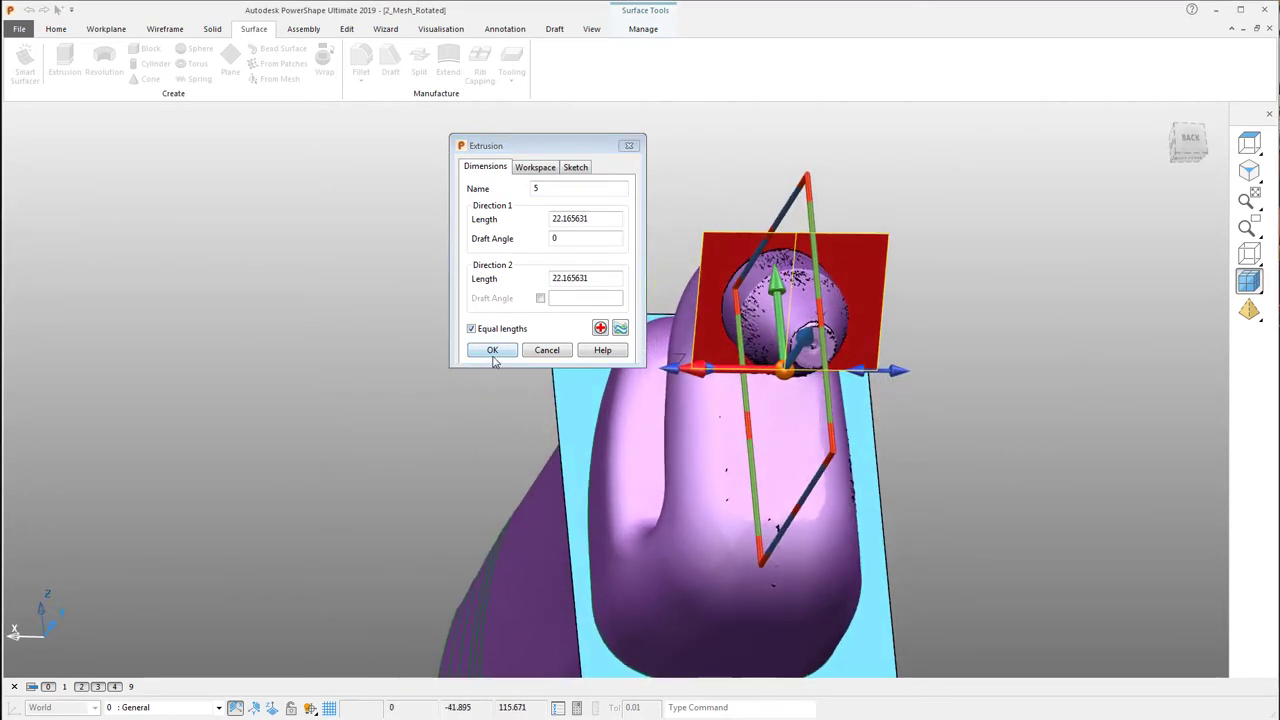
pyautogui.click(492, 351)
# - Limit the bottle mesh with the extruded surface as the cutting object, keeping the pieces on both sides
pyautogui.moveTo(1026, 289); pyautogui.dragTo(994, 262, button='middle')
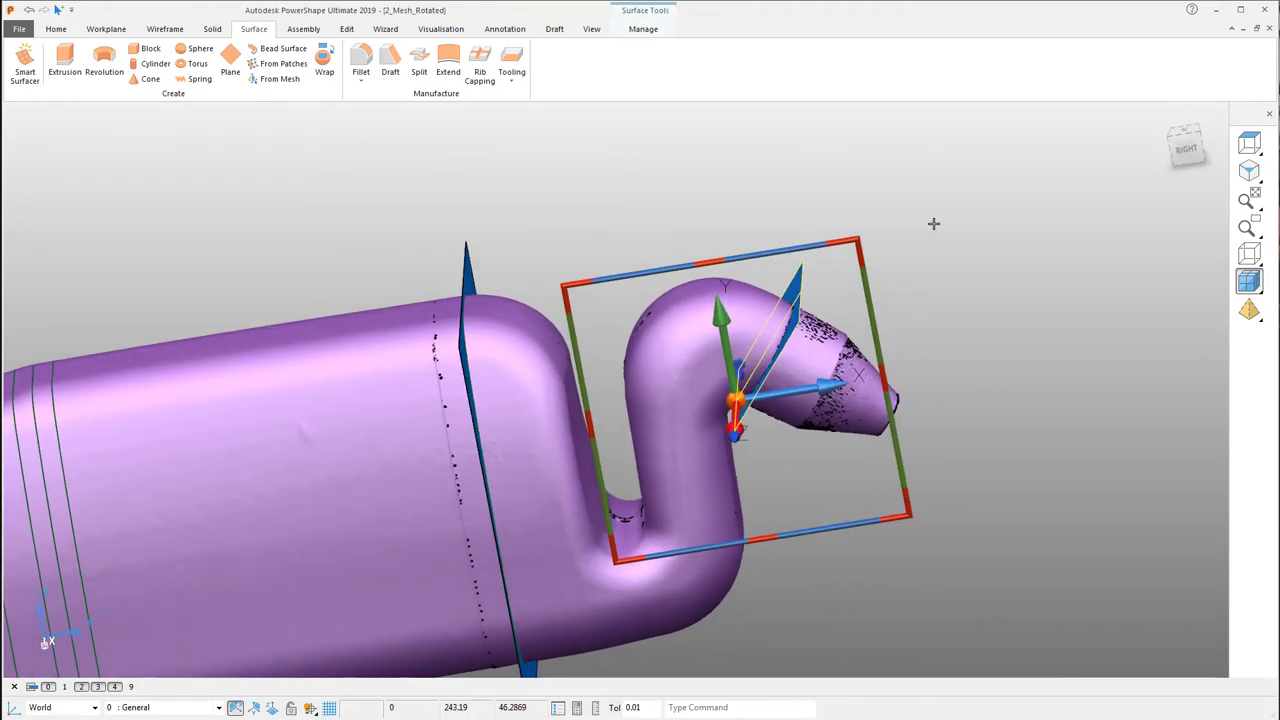
pyautogui.moveTo(933, 224); pyautogui.dragTo(151, 130, button='middle')
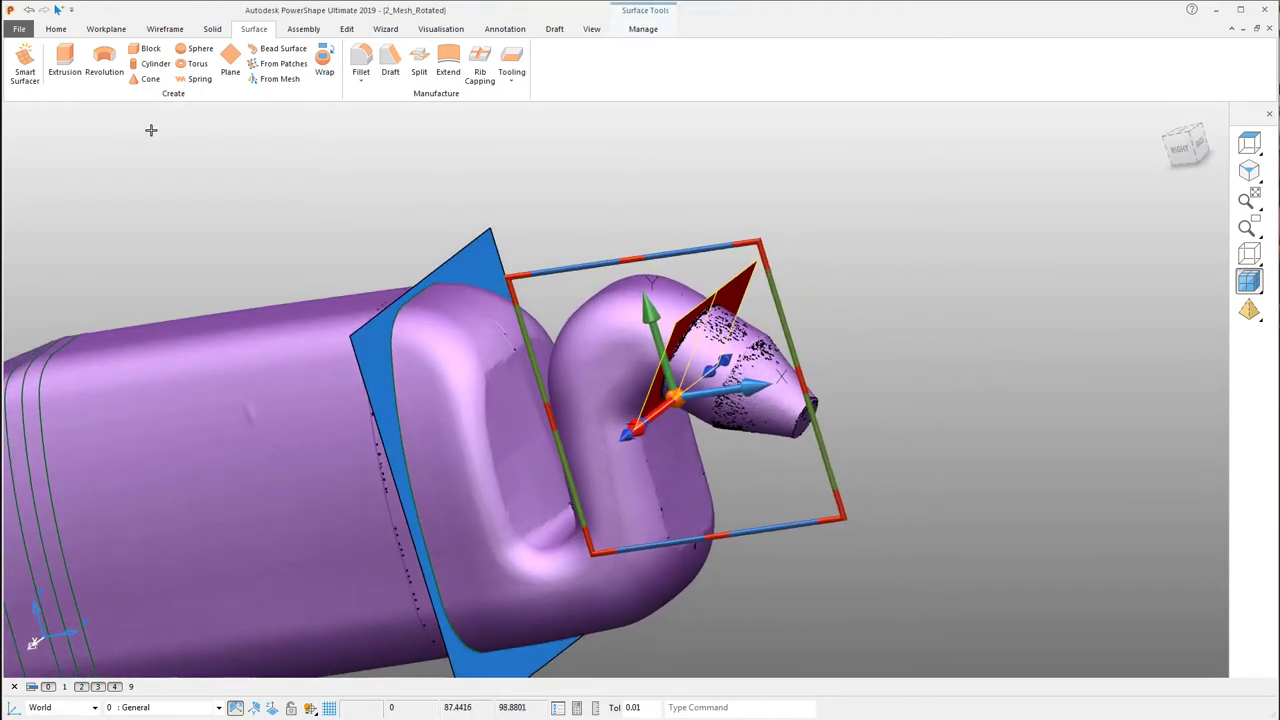
pyautogui.click(343, 29)
pyautogui.click(414, 66)
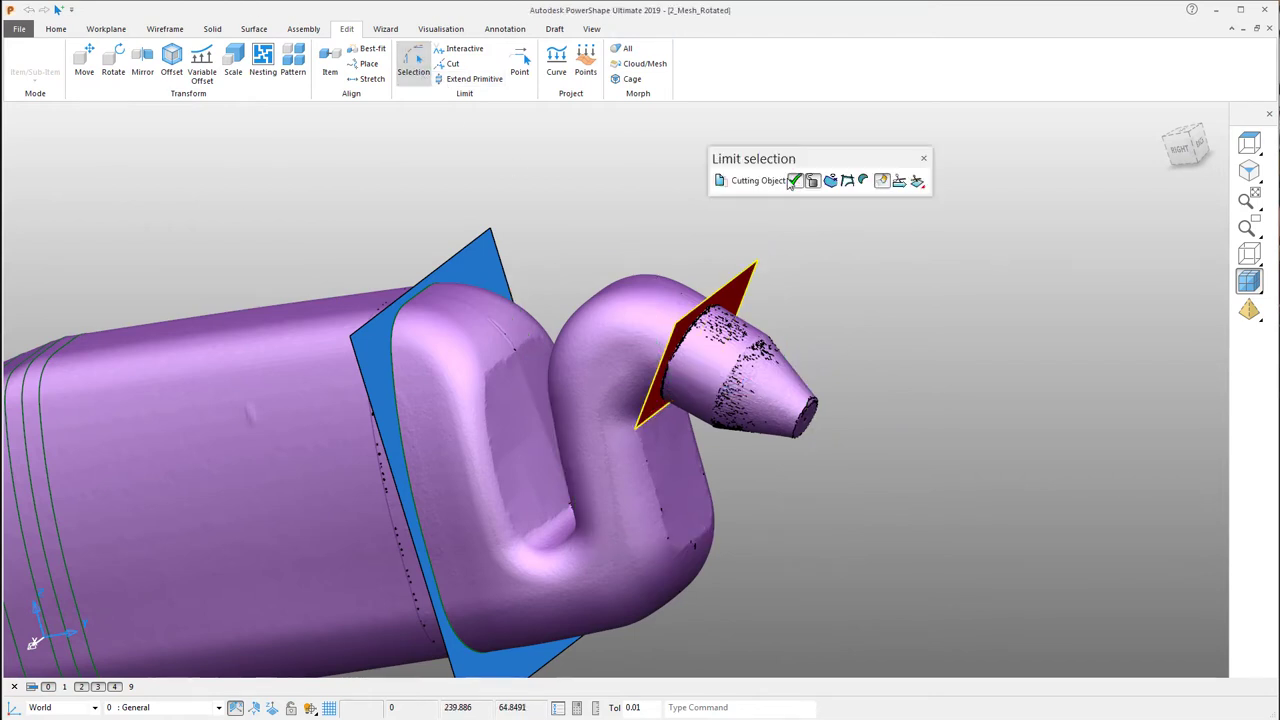
pyautogui.click(864, 182)
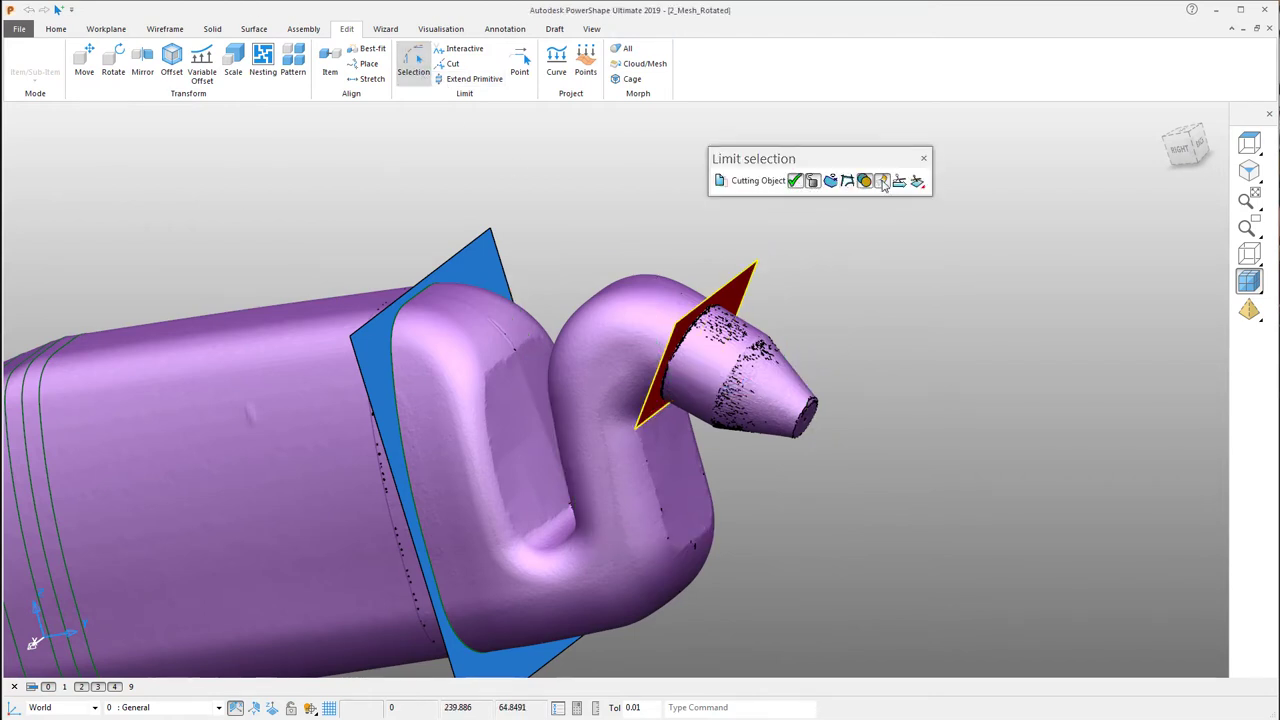
pyautogui.click(792, 375)
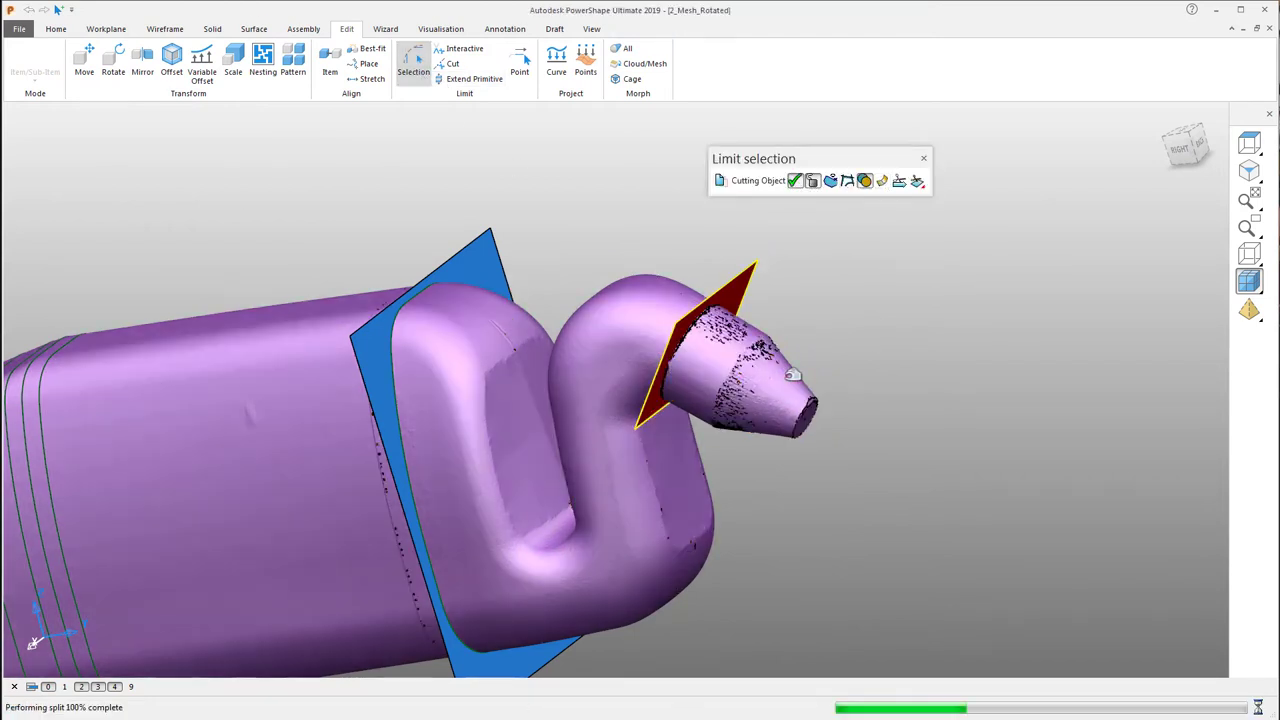
pyautogui.click(923, 159)
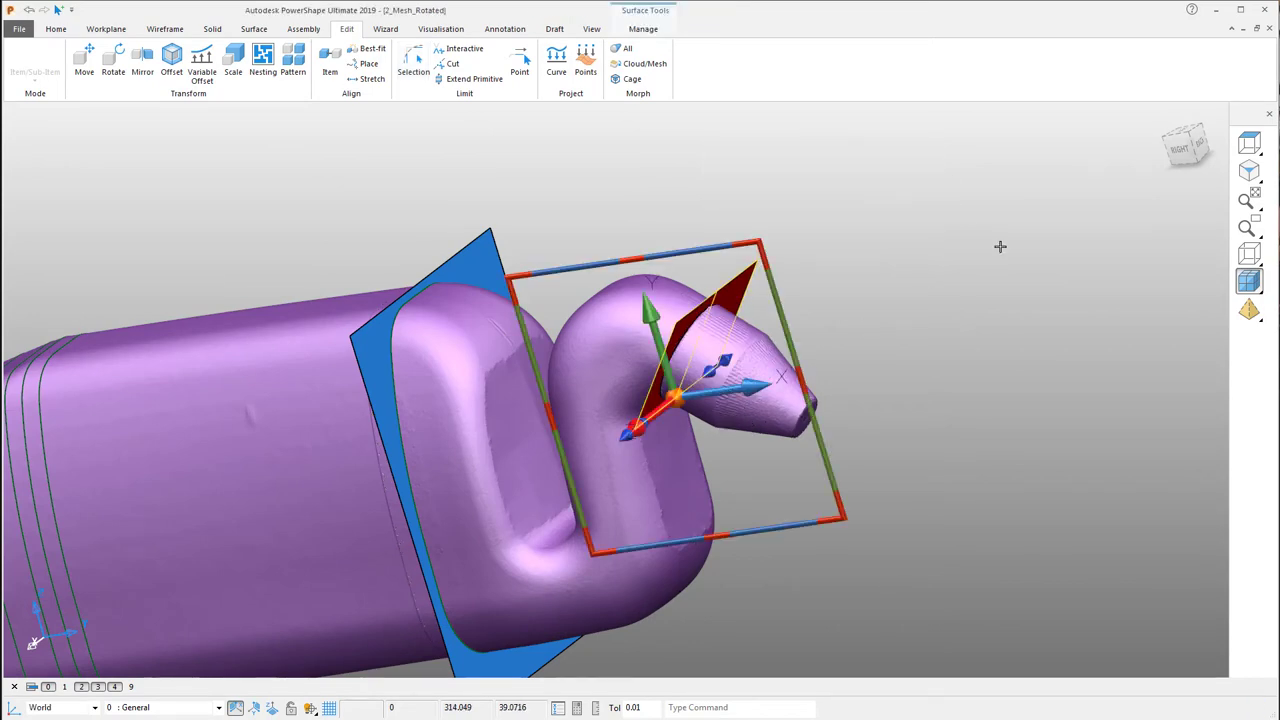
# - Remove the bottle body mesh and the extruded cutting surface, leaving the separated nozzle mesh
pyautogui.click(757, 423)
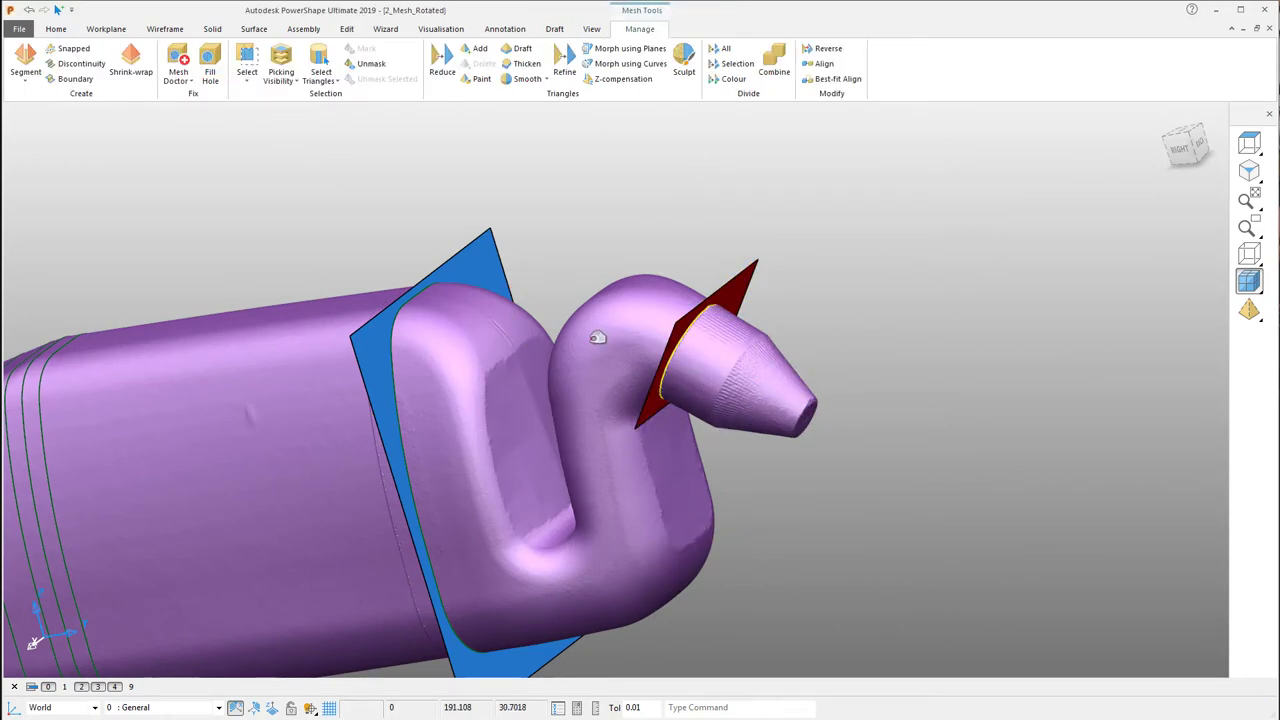
pyautogui.click(657, 214)
pyautogui.click(651, 289)
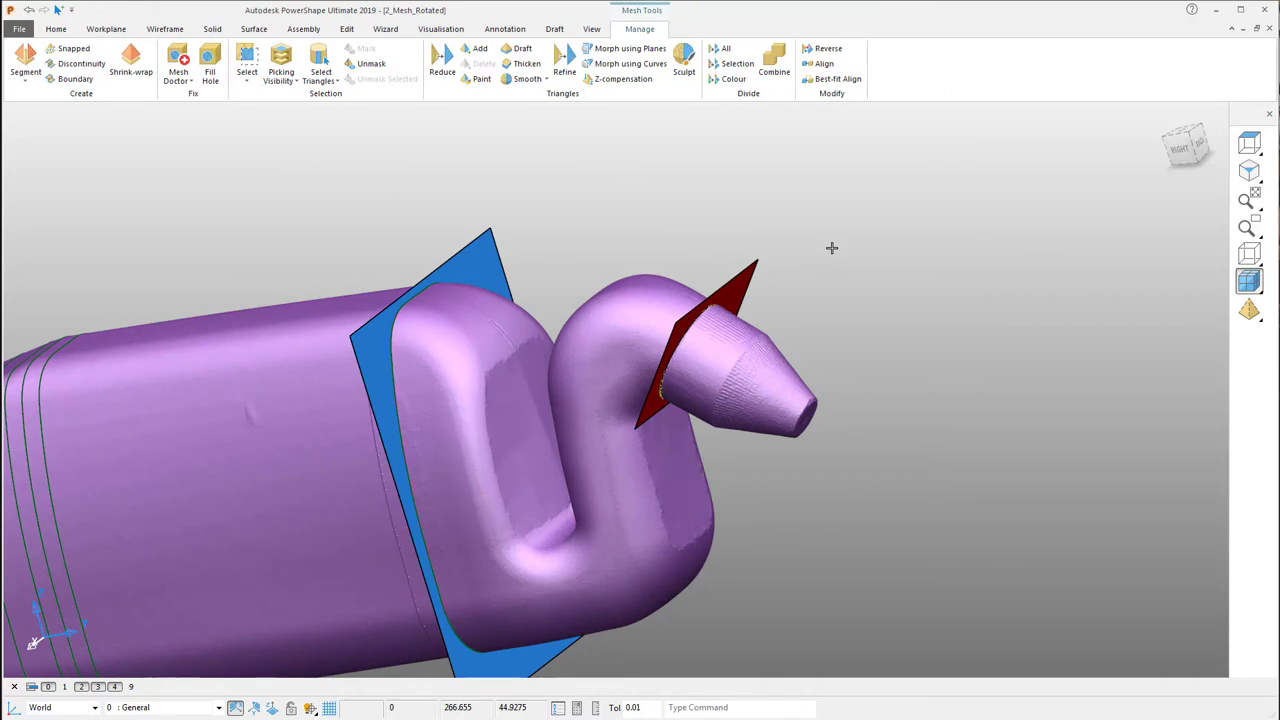
pyautogui.press('Delete')
pyautogui.moveTo(831, 247); pyautogui.dragTo(884, 285, button='middle')
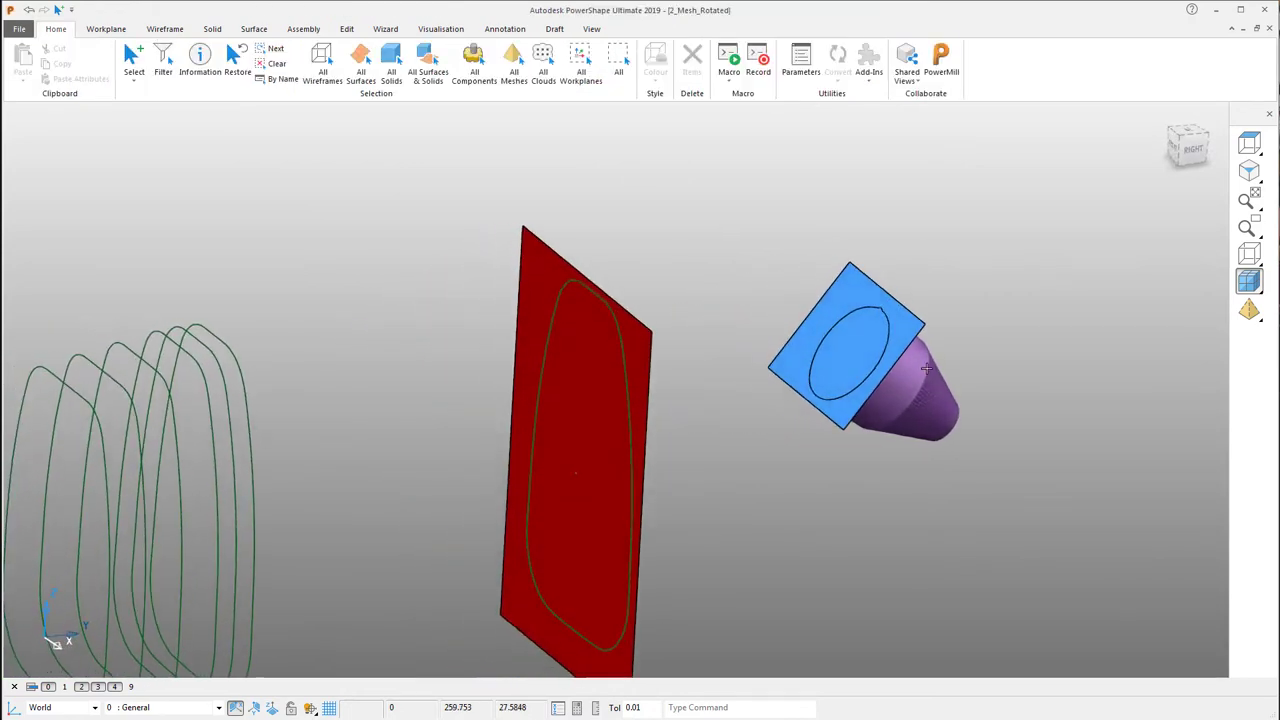
pyautogui.click(880, 279)
pyautogui.press('Delete')
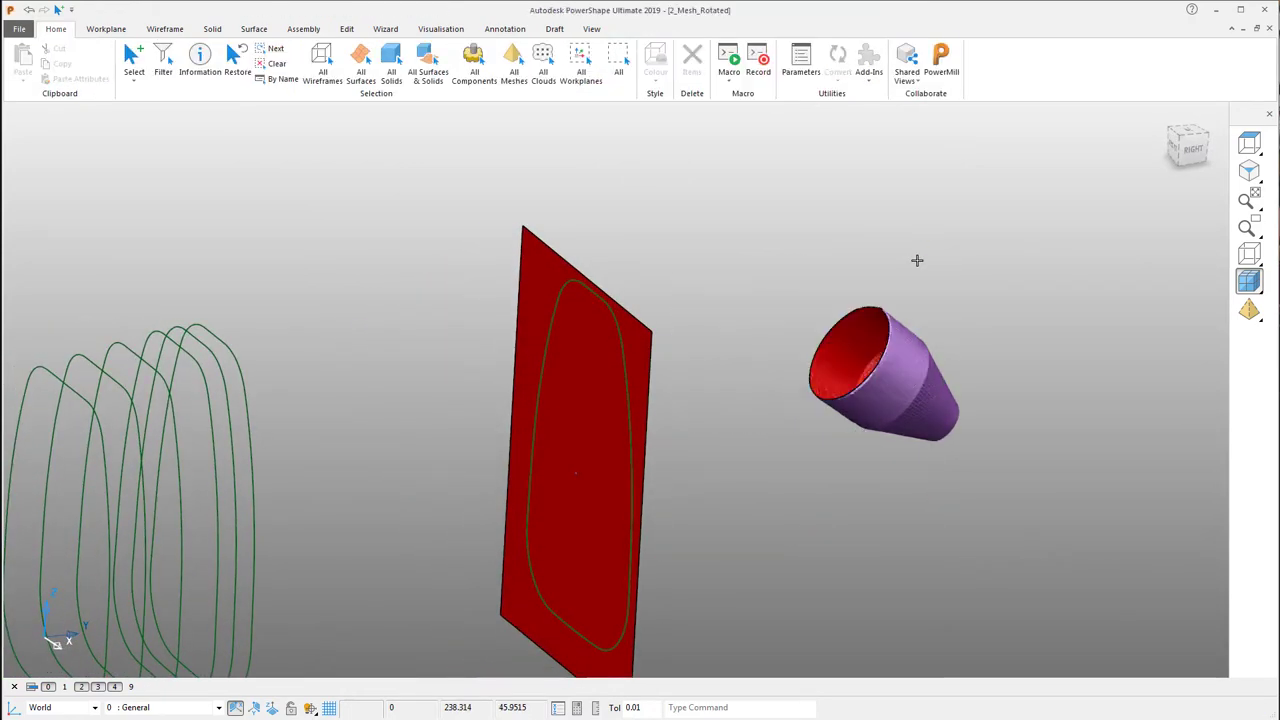
# - Select the nozzle mesh and start a boundary curve around its open end
pyautogui.click(931, 366)
pyautogui.moveTo(957, 309); pyautogui.dragTo(943, 314, button='middle')
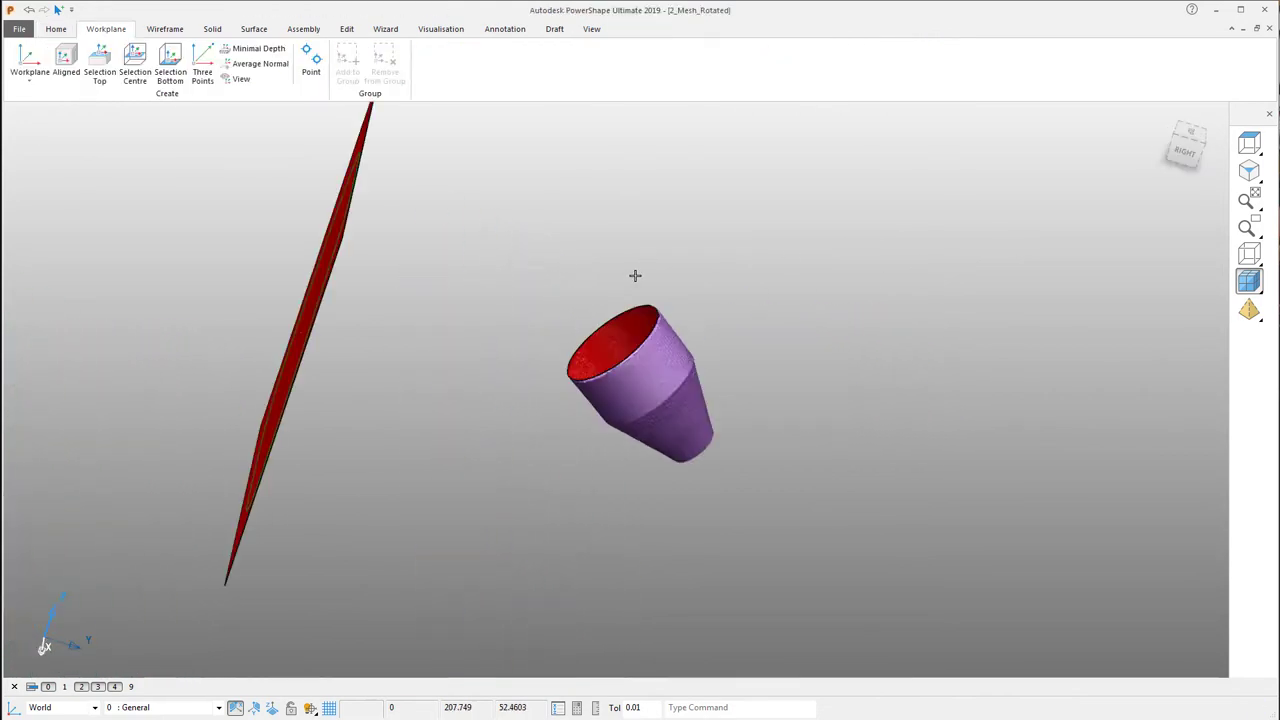
pyautogui.moveTo(657, 310); pyautogui.dragTo(809, 396, button='middle')
pyautogui.scroll(5, 676, 295)
pyautogui.click(745, 450)
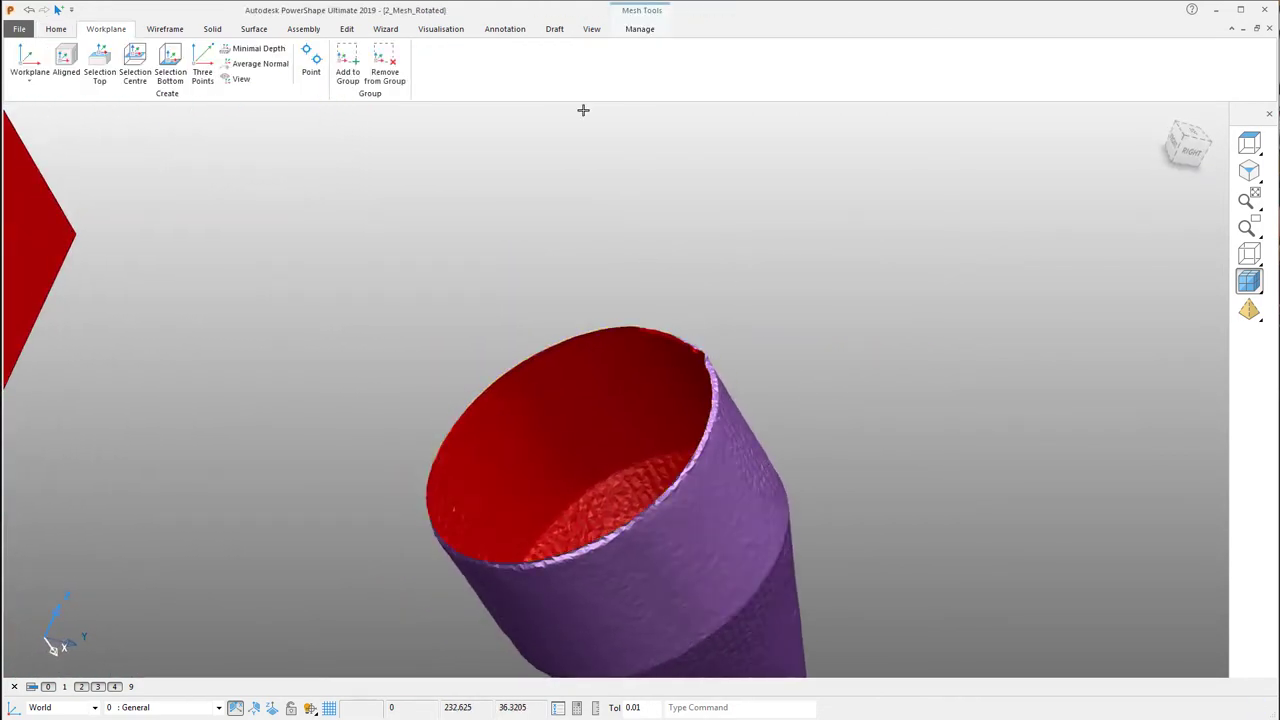
pyautogui.click(637, 30)
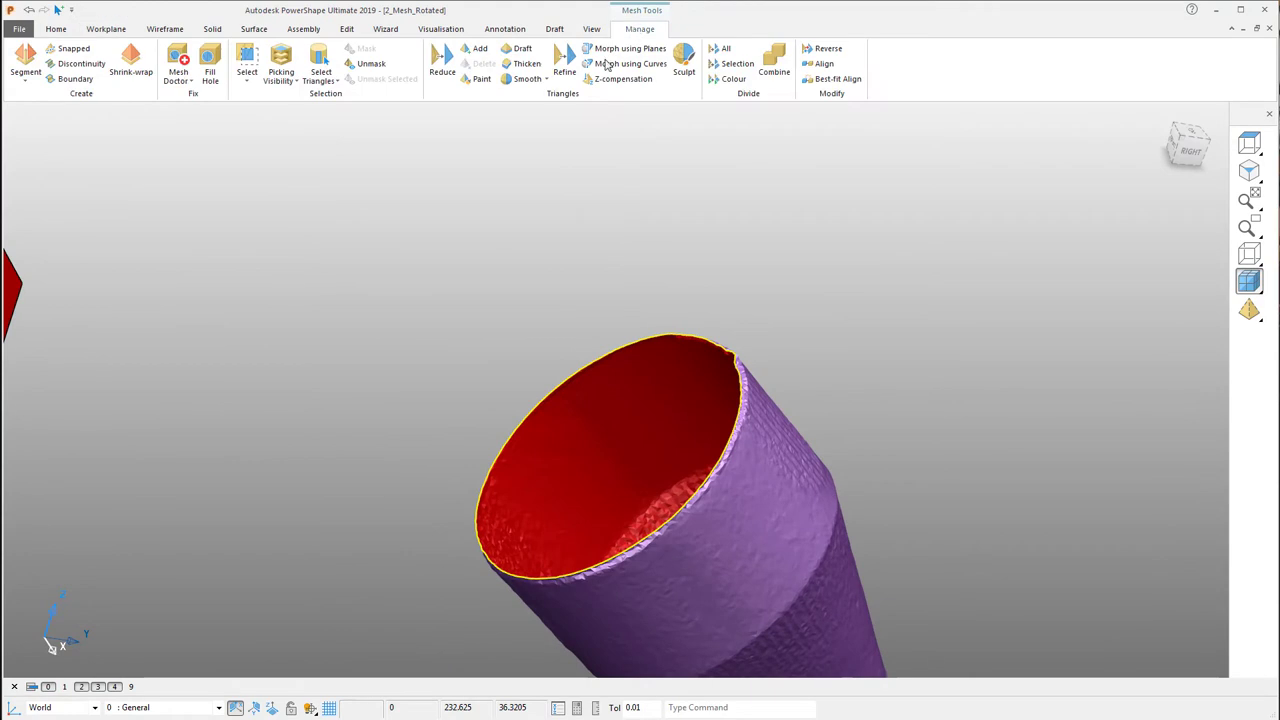
pyautogui.click(72, 78)
pyautogui.moveTo(524, 331); pyautogui.dragTo(276, 243)
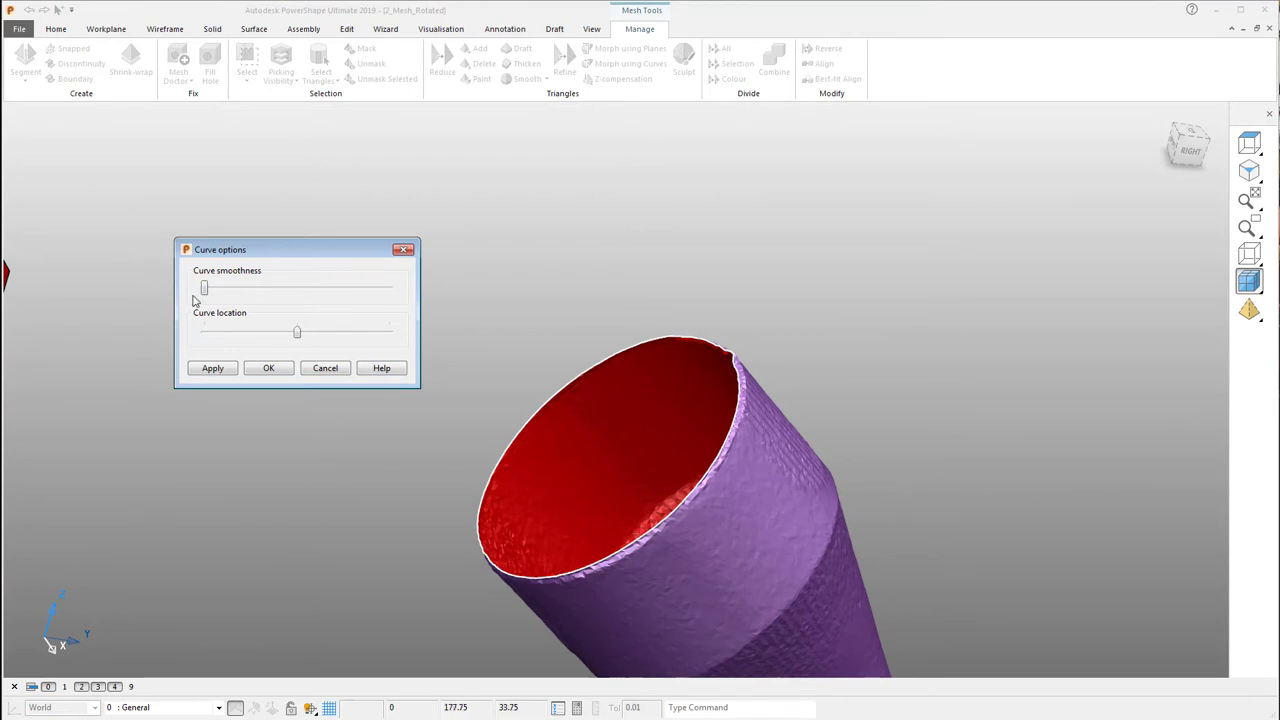
# - Create the nozzle's boundary curve with minimum smoothness and the middle curve location, and select the resulting composite curve
pyautogui.moveTo(763, 385); pyautogui.dragTo(765, 335, button='middle')
pyautogui.scroll(5, 891, 197)
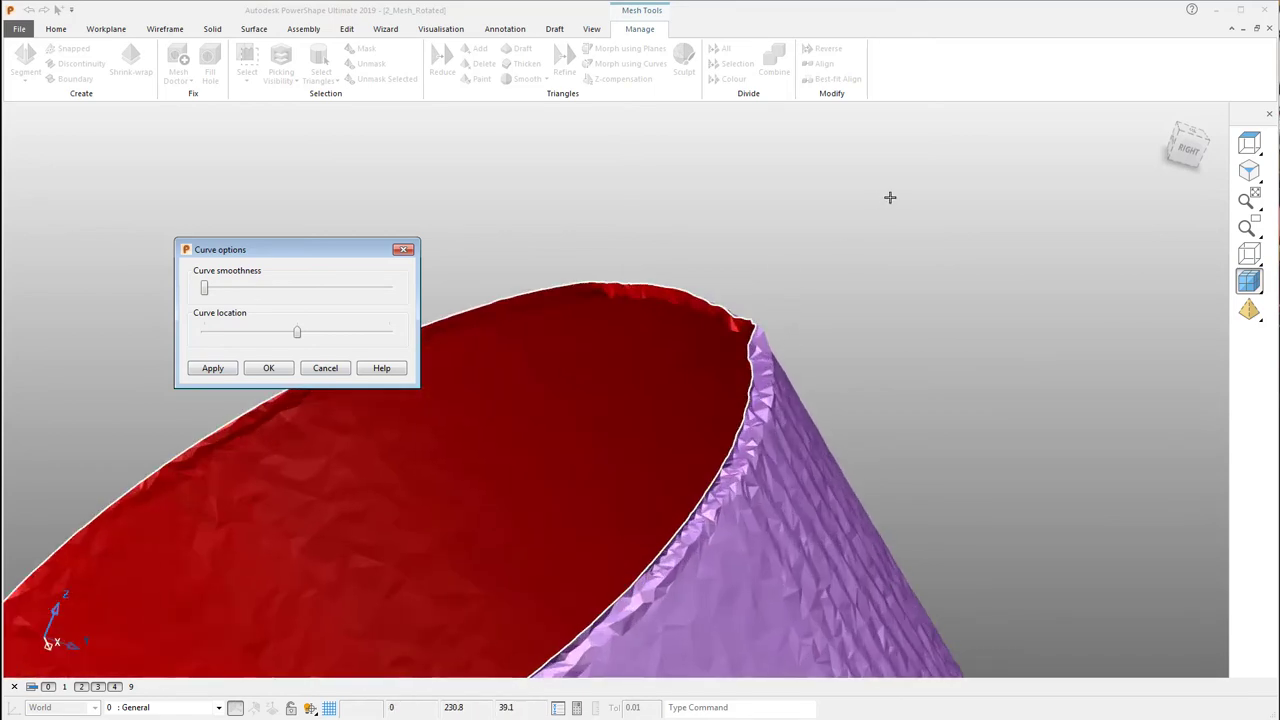
pyautogui.moveTo(929, 323); pyautogui.dragTo(929, 321, button='middle')
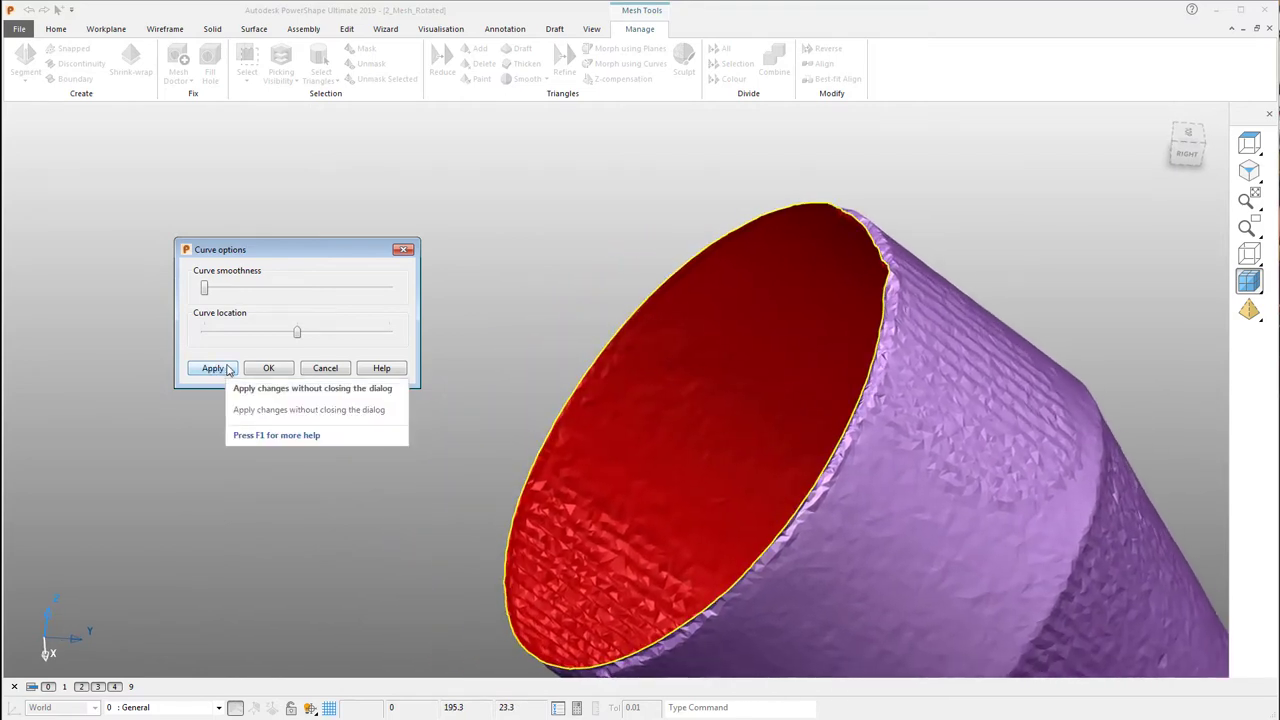
pyautogui.click(229, 370)
pyautogui.click(268, 368)
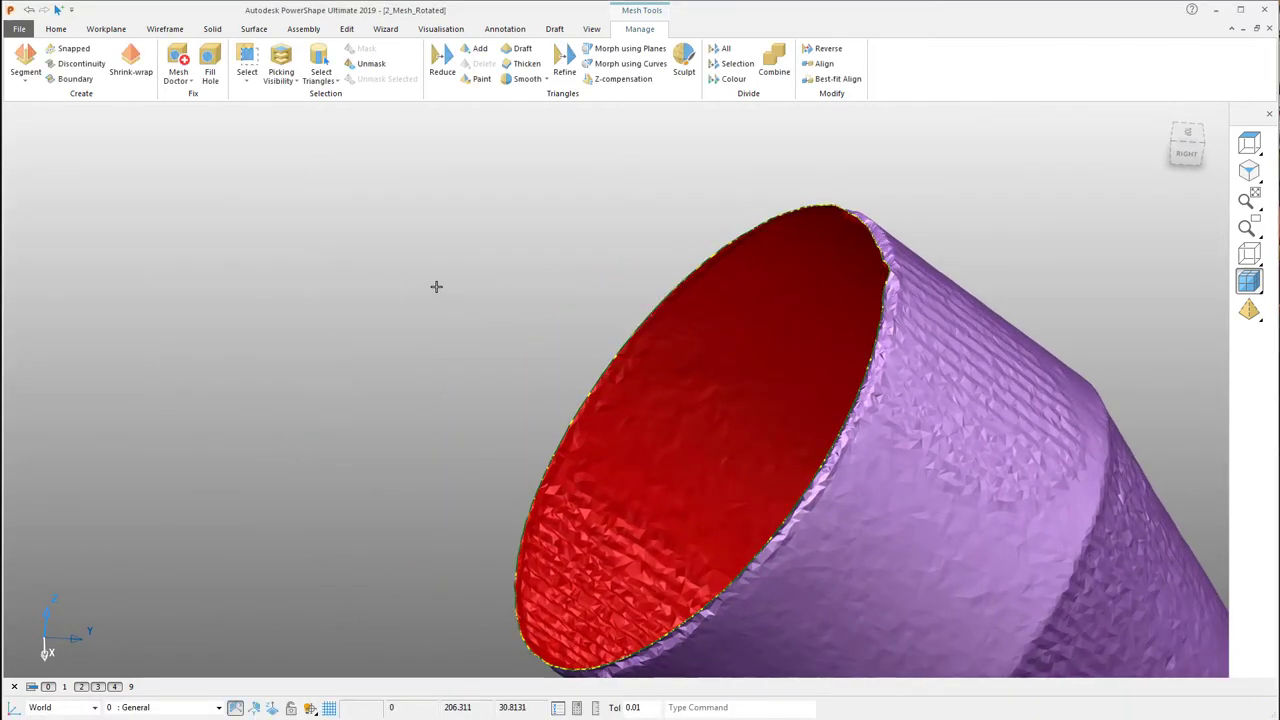
pyautogui.click(705, 236)
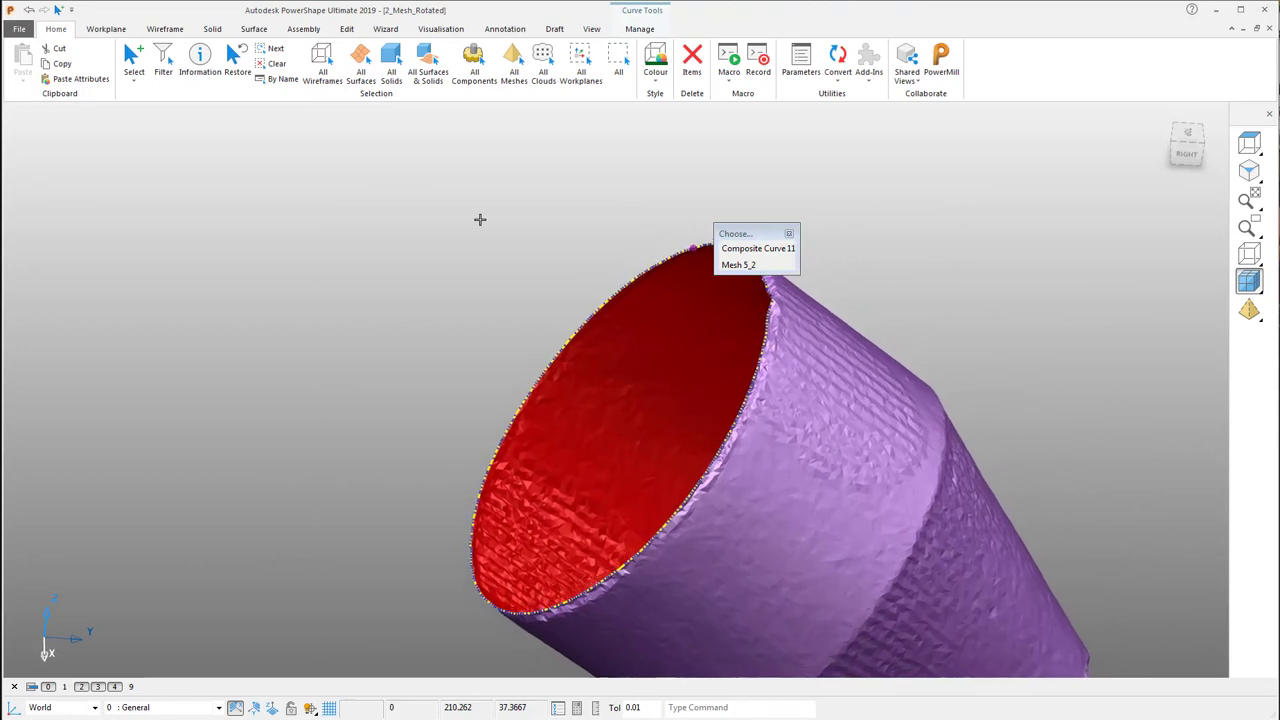
# - Create a single workplane at the centre of the nozzle mesh
pyautogui.click(738, 264)
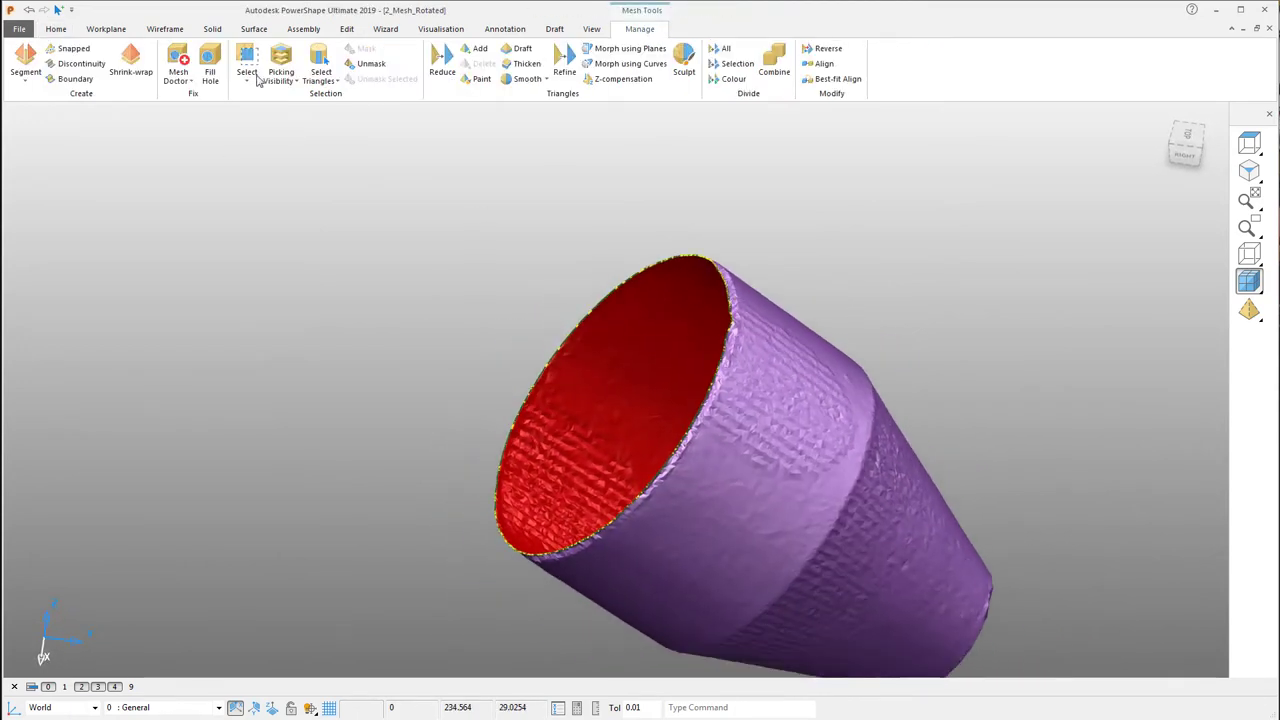
pyautogui.click(108, 28)
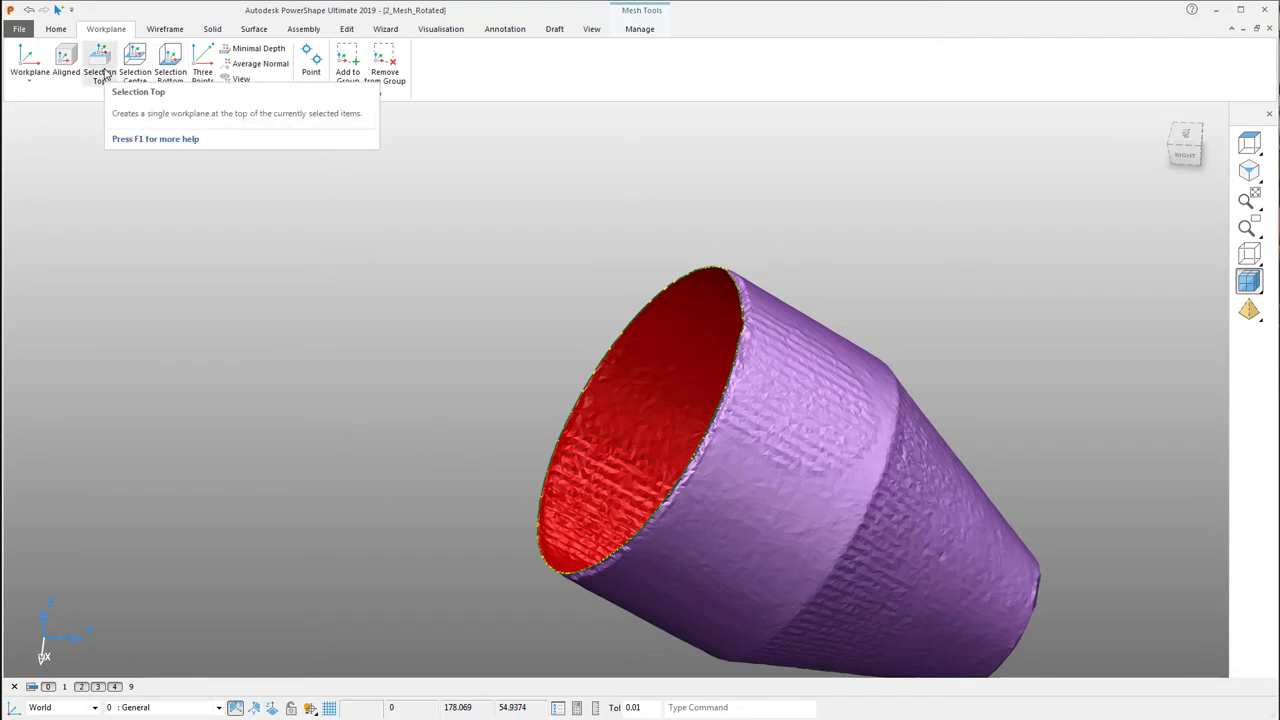
pyautogui.click(104, 74)
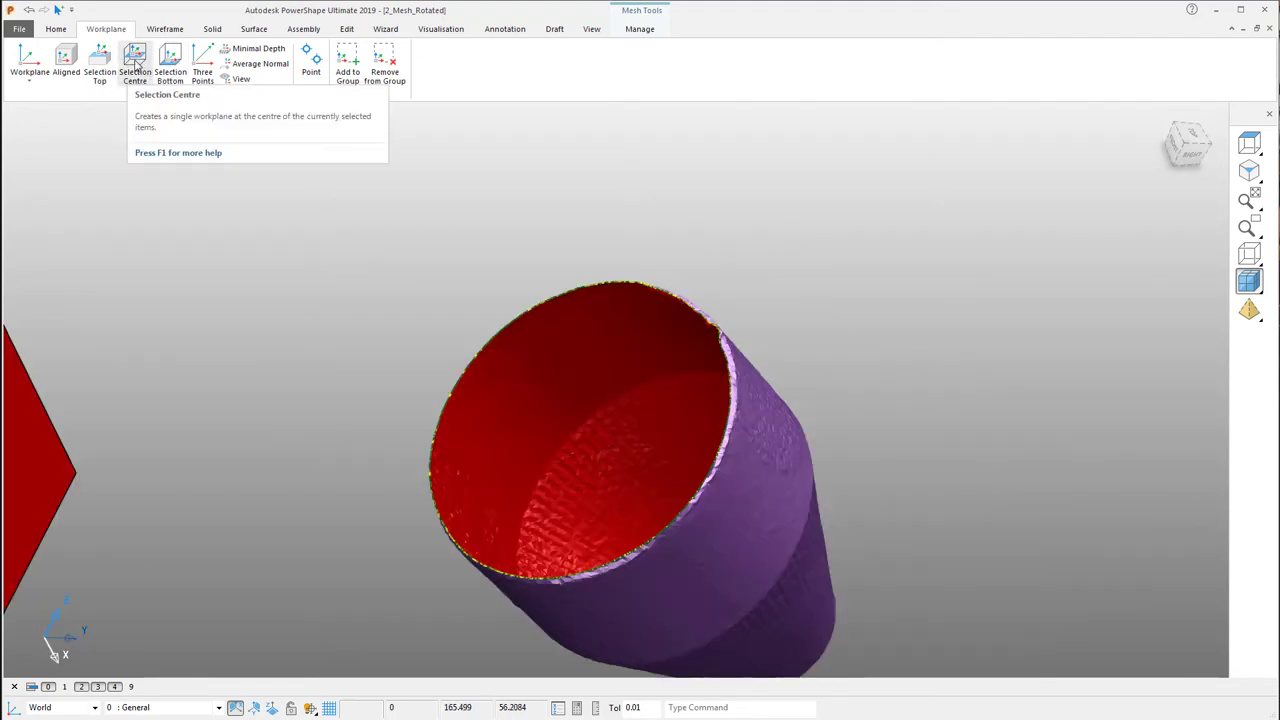
pyautogui.click(135, 63)
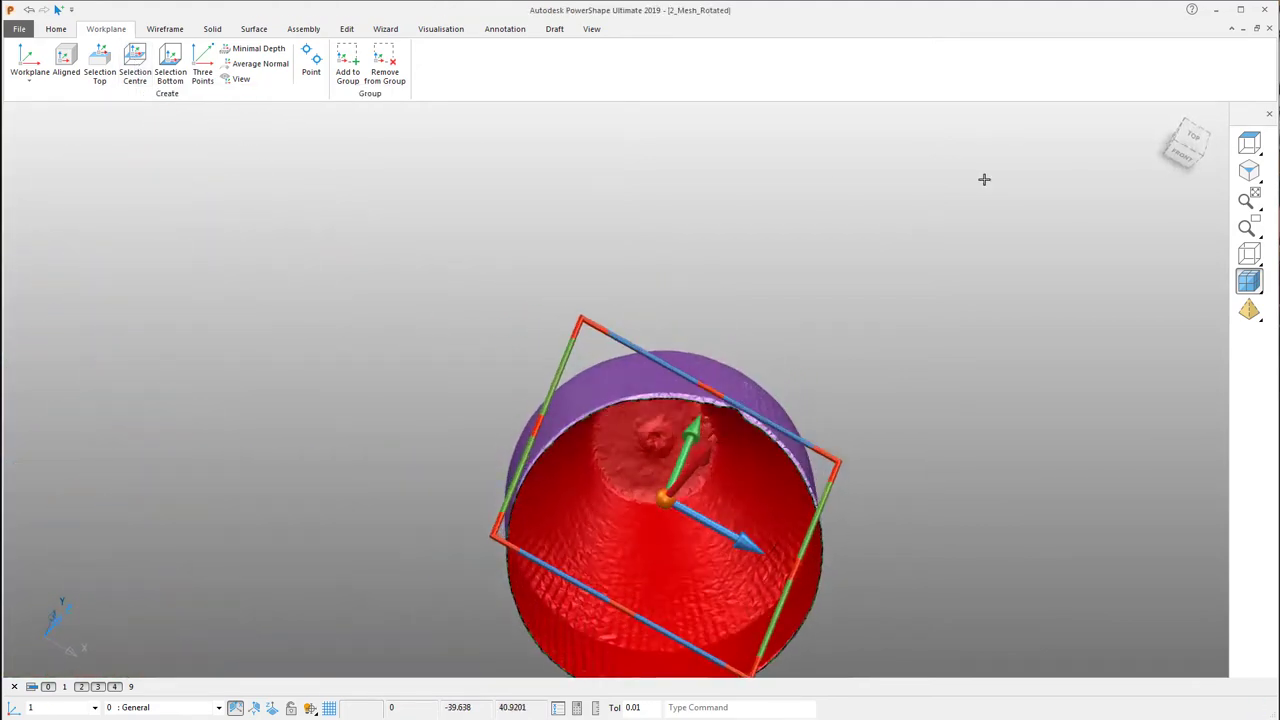
pyautogui.moveTo(984, 179); pyautogui.dragTo(1110, 322, button='middle')
pyautogui.click(1009, 251)
# - Dynamically section the nozzle mesh along the X axis at front position 0 with translucency on, creating the section curve
pyautogui.moveTo(1009, 251); pyautogui.dragTo(586, 529, button='middle')
pyautogui.moveTo(917, 349); pyautogui.dragTo(1122, 208, button='middle')
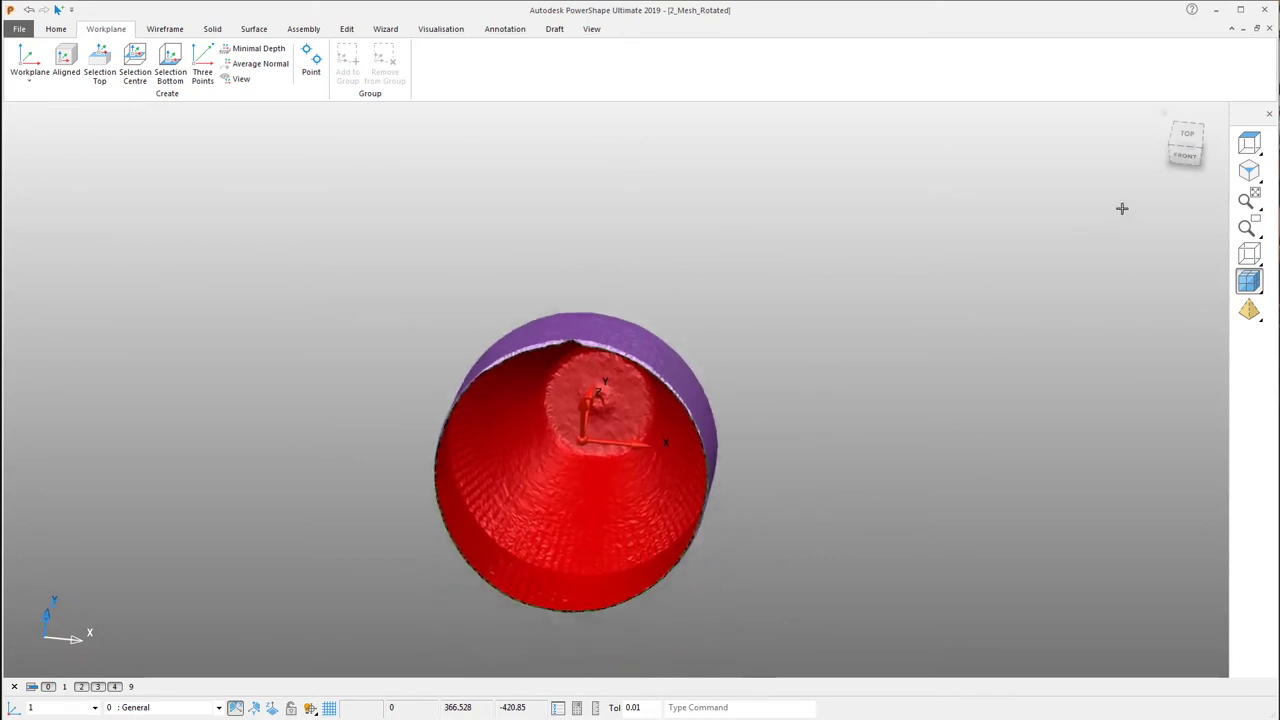
pyautogui.click(1188, 147)
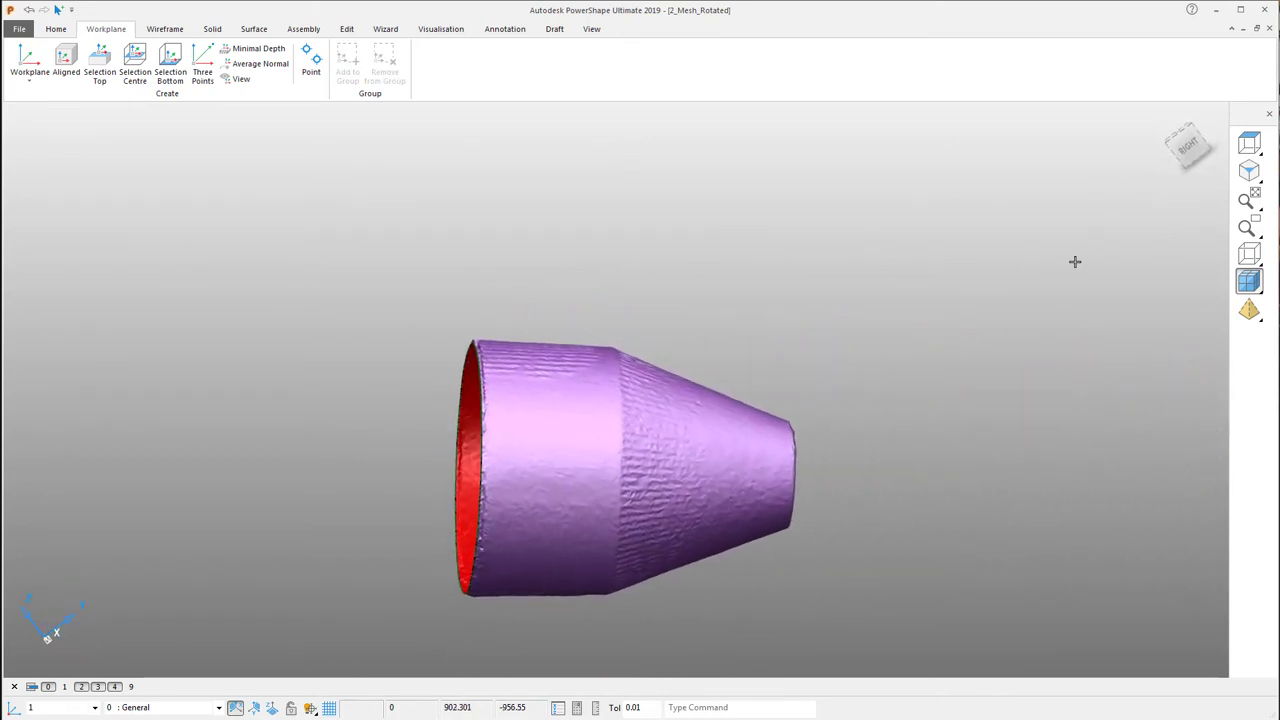
pyautogui.moveTo(1075, 261); pyautogui.dragTo(608, 424, button='middle')
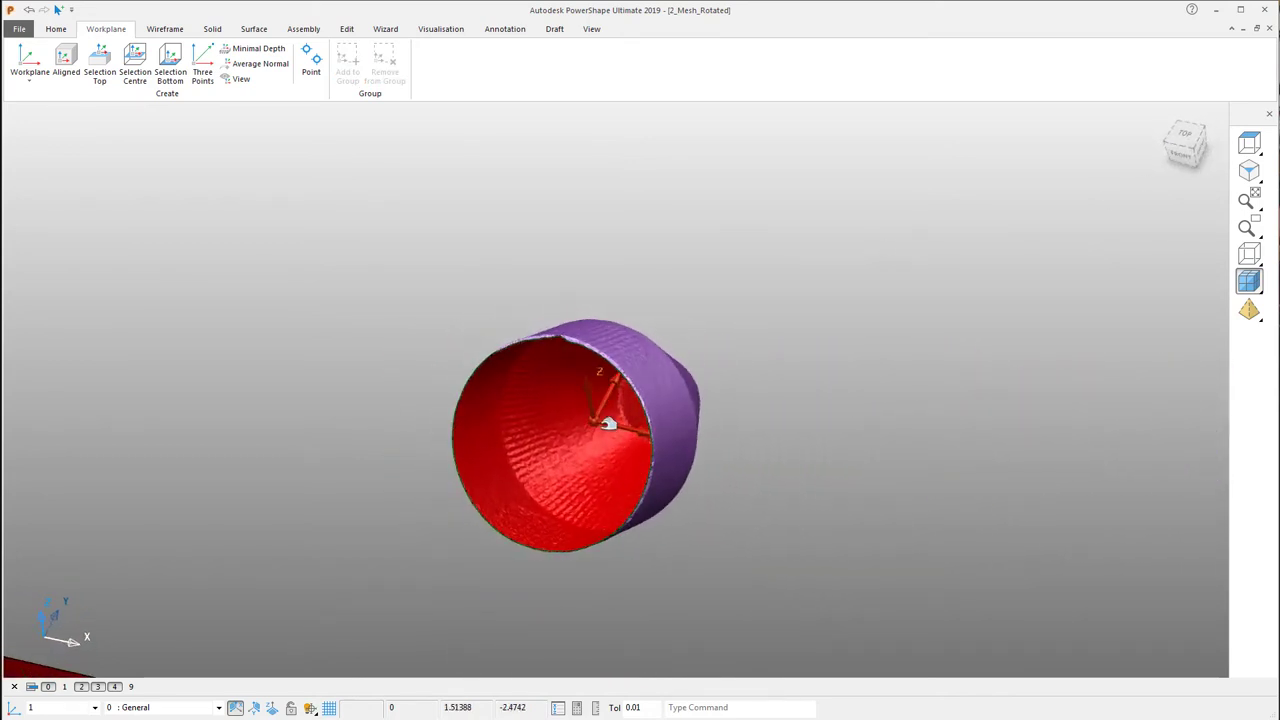
pyautogui.rightClick(775, 223)
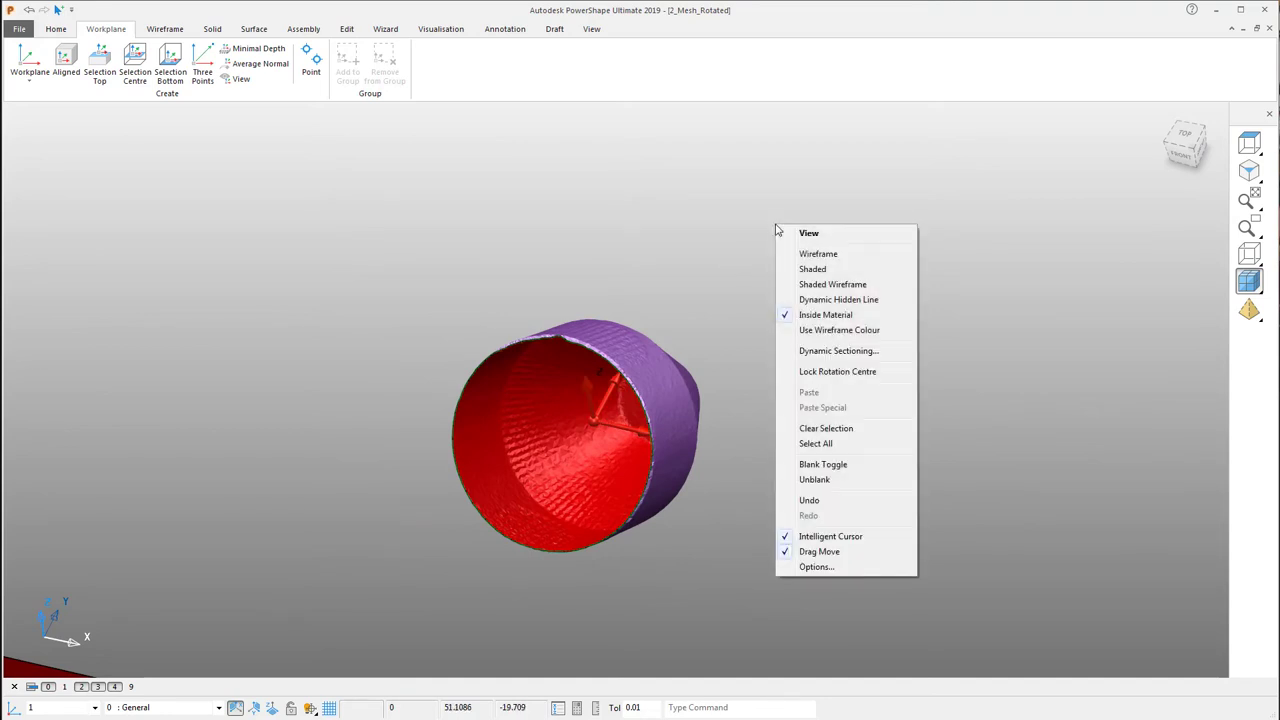
pyautogui.click(841, 354)
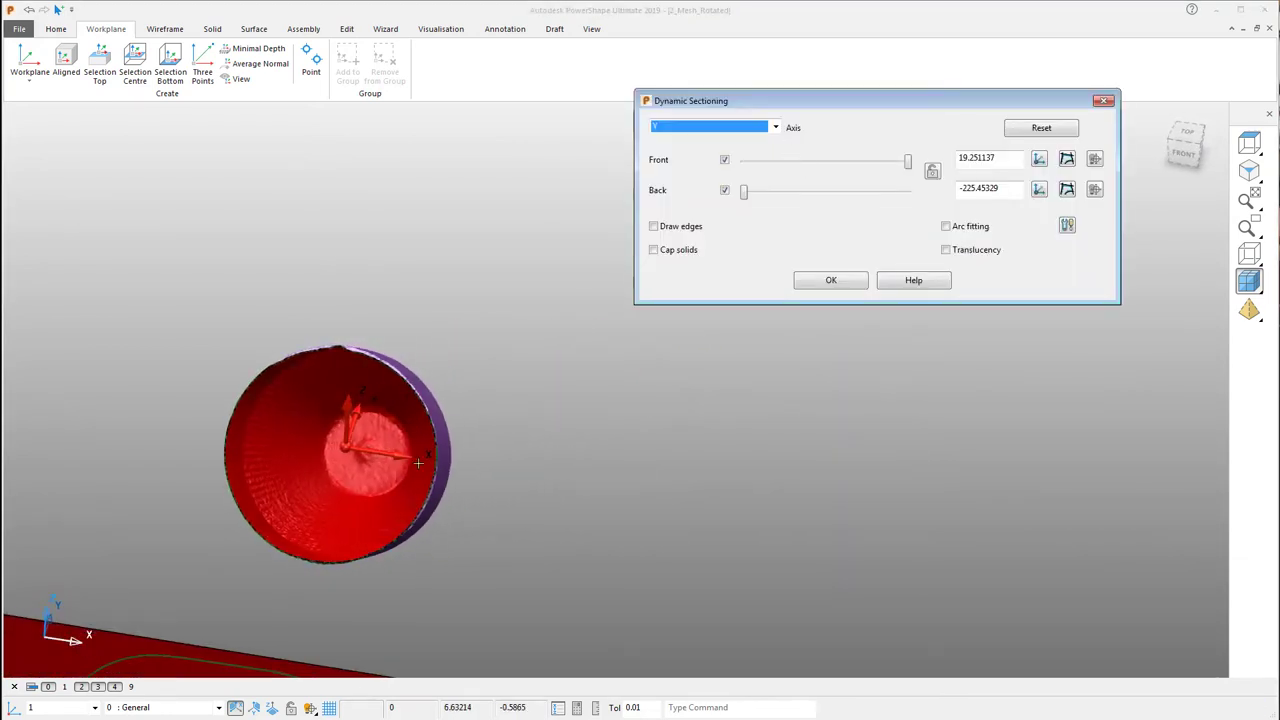
pyautogui.click(775, 127)
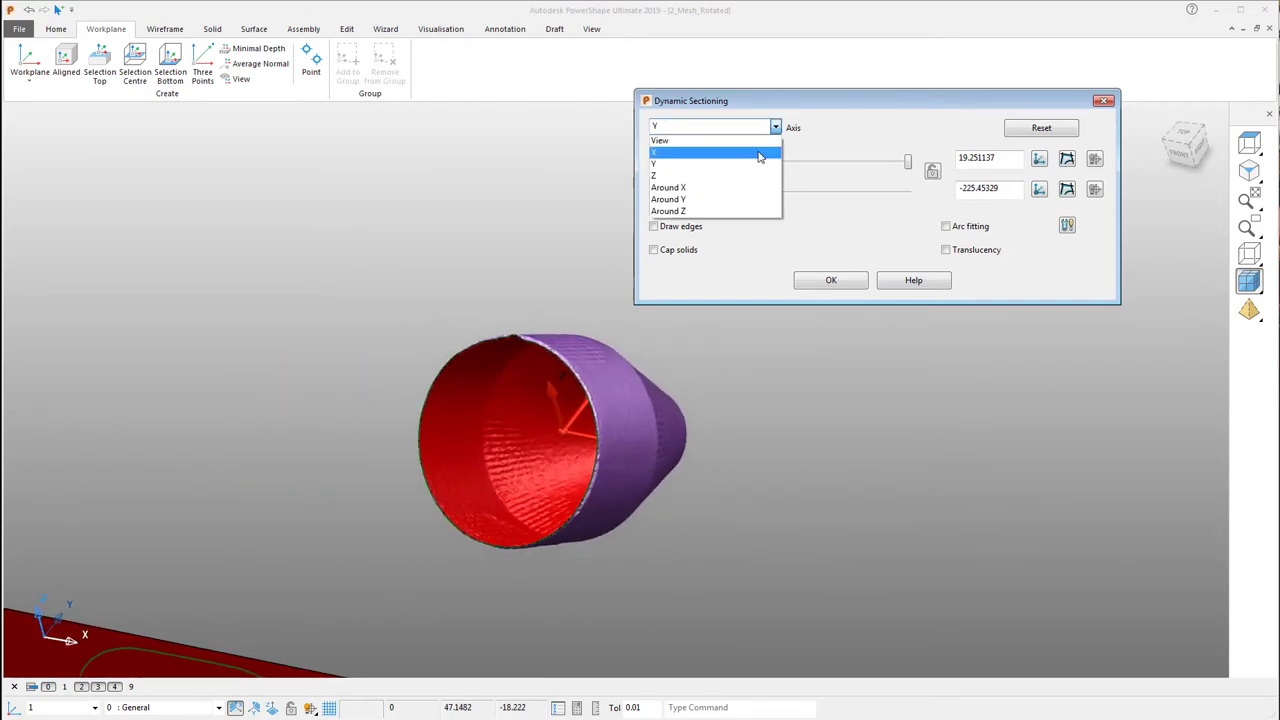
pyautogui.click(710, 138)
pyautogui.moveTo(907, 163); pyautogui.dragTo(949, 187)
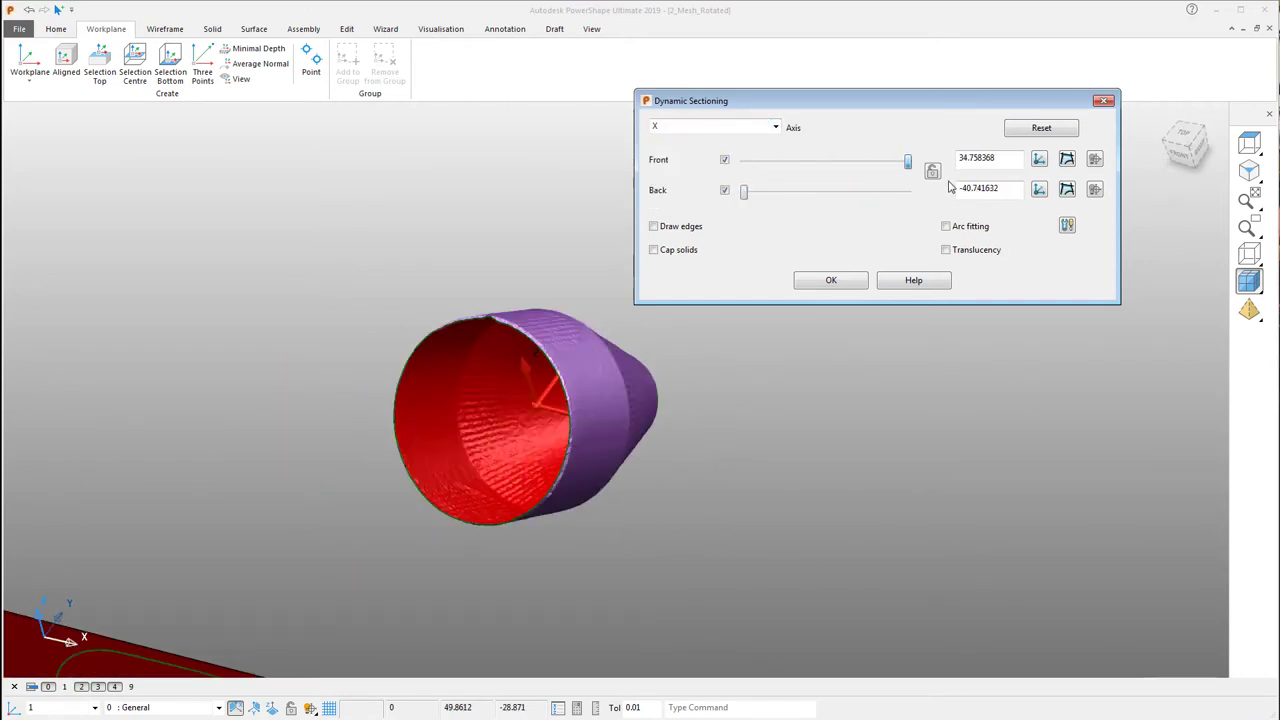
pyautogui.click(946, 249)
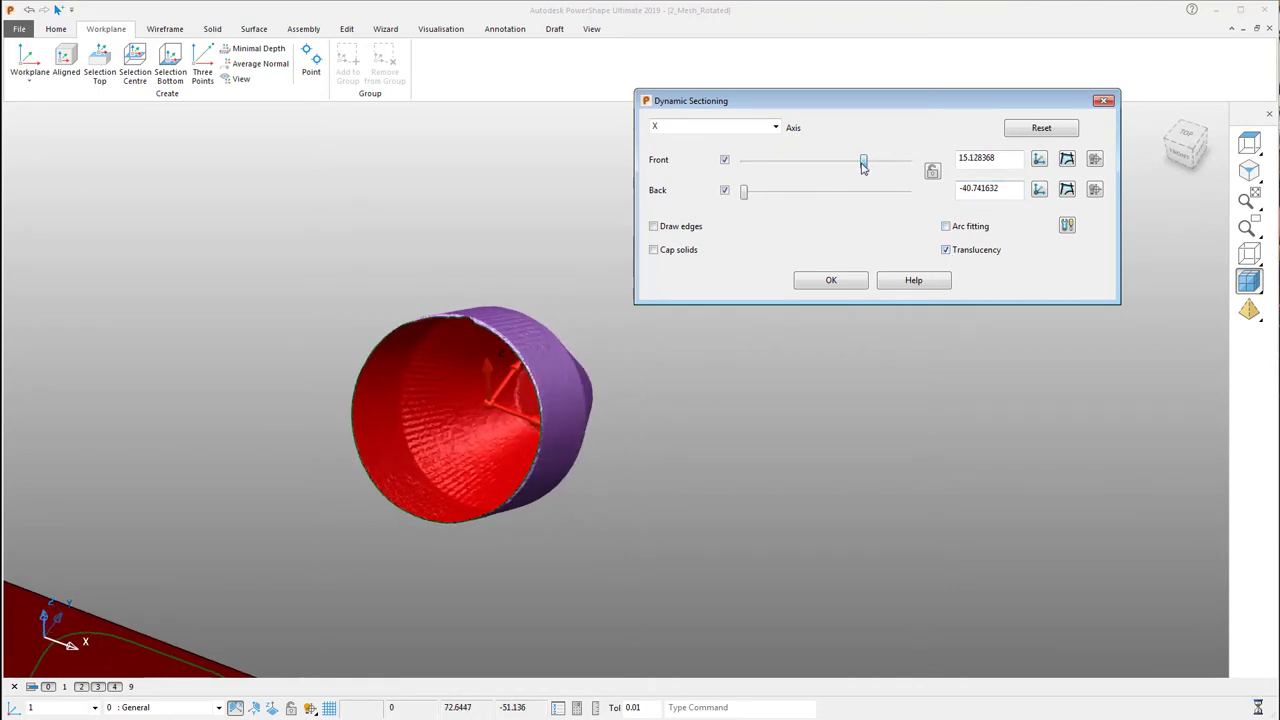
pyautogui.moveTo(864, 167); pyautogui.dragTo(833, 162)
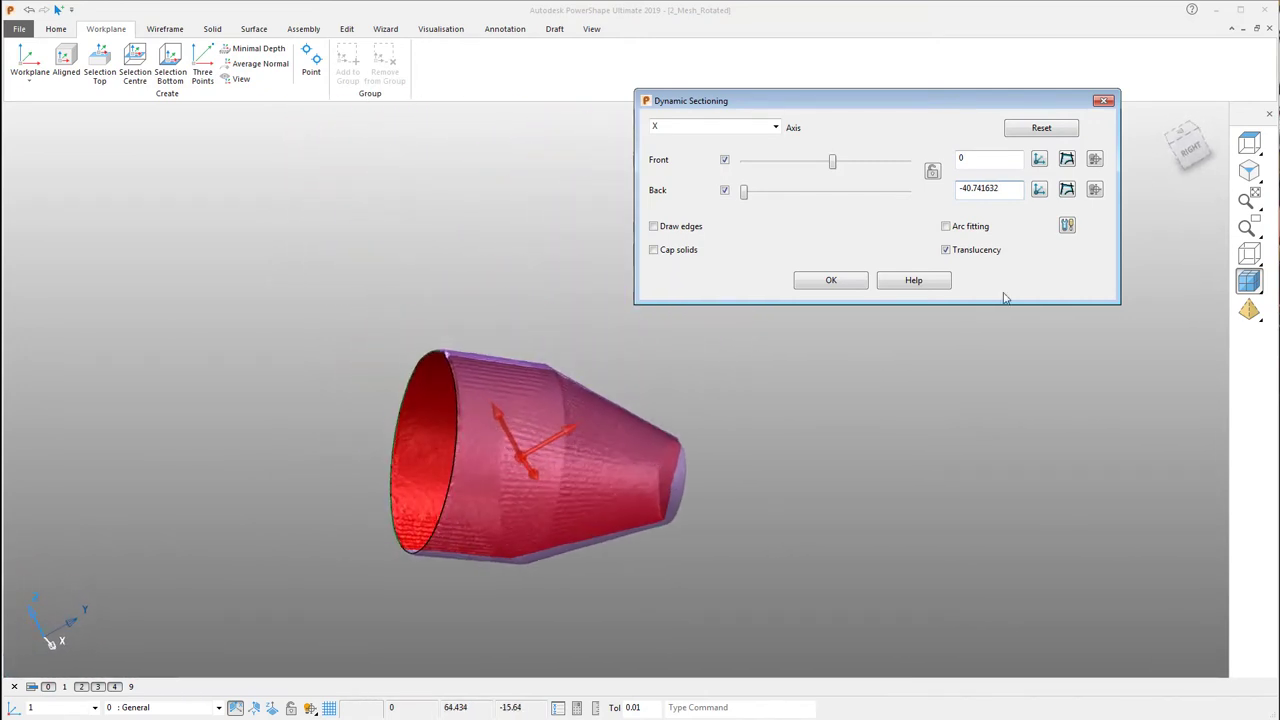
pyautogui.click(822, 283)
# - Blank the nozzle mesh and the red planar surface, keeping the nozzle's section and boundary curves displayed
pyautogui.click(529, 494)
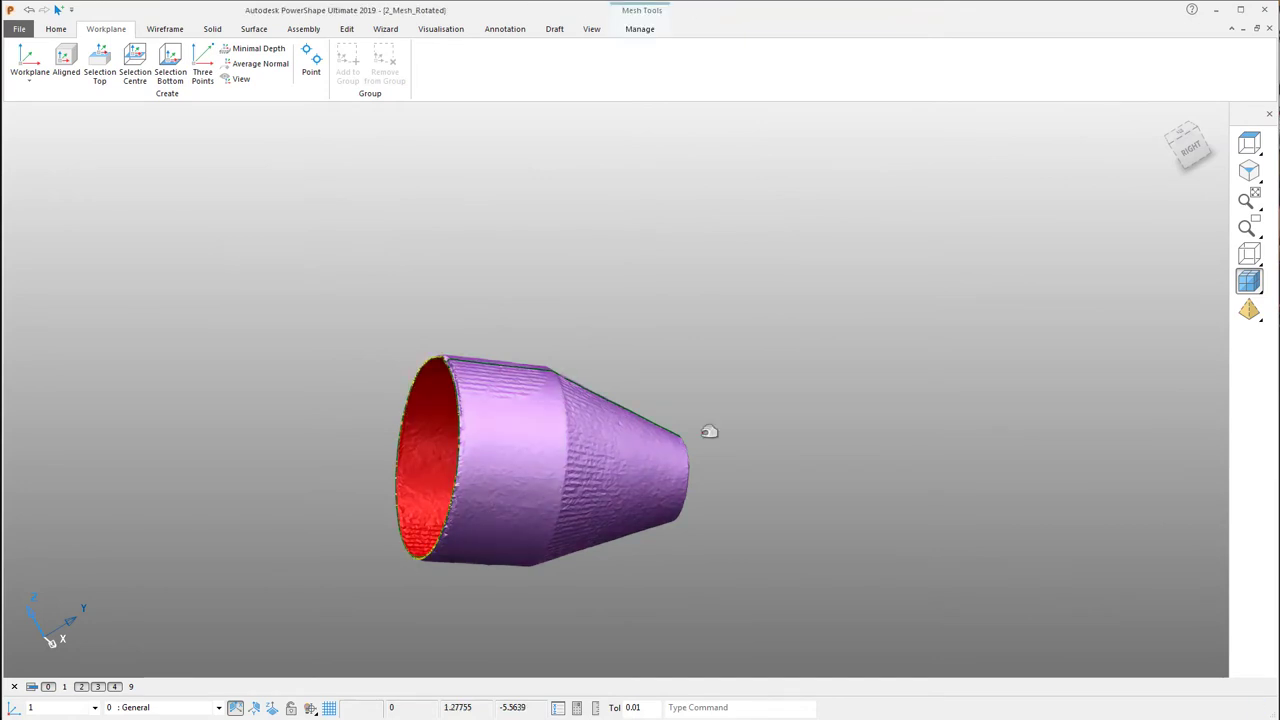
pyautogui.hotkey('ctrl', 'j')
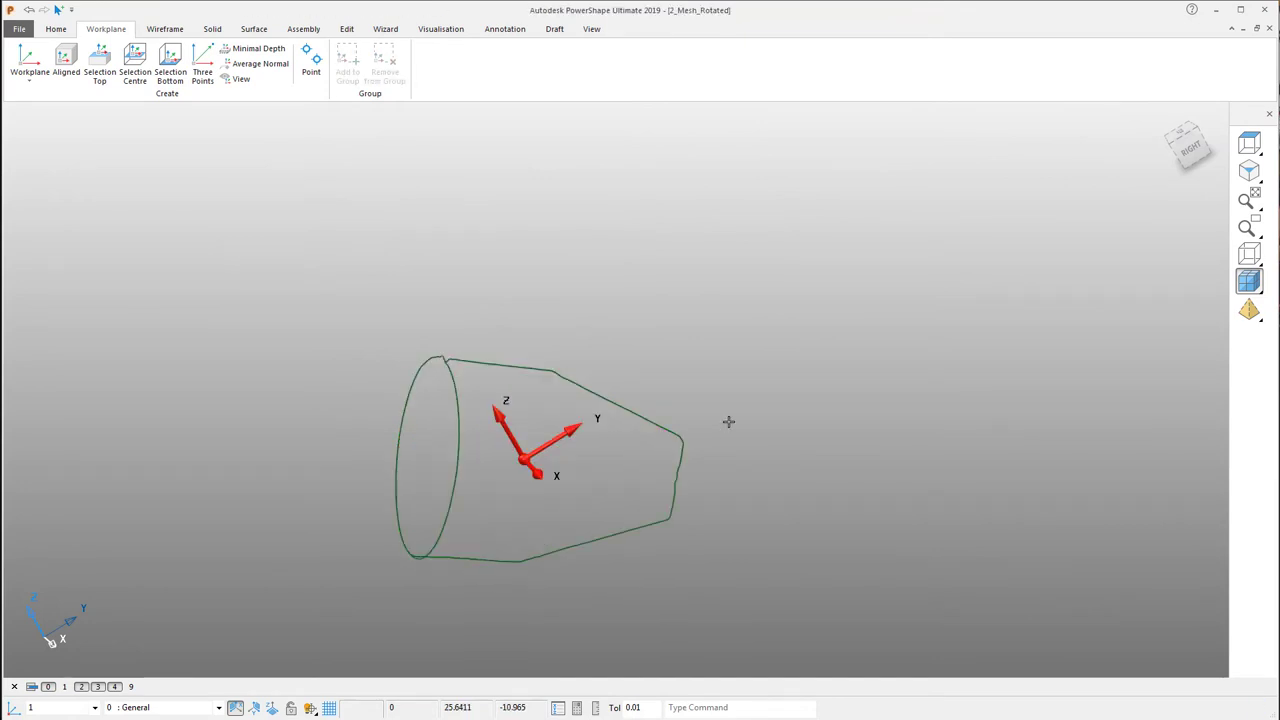
pyautogui.moveTo(728, 421); pyautogui.dragTo(350, 449, button='middle')
pyautogui.click(339, 528)
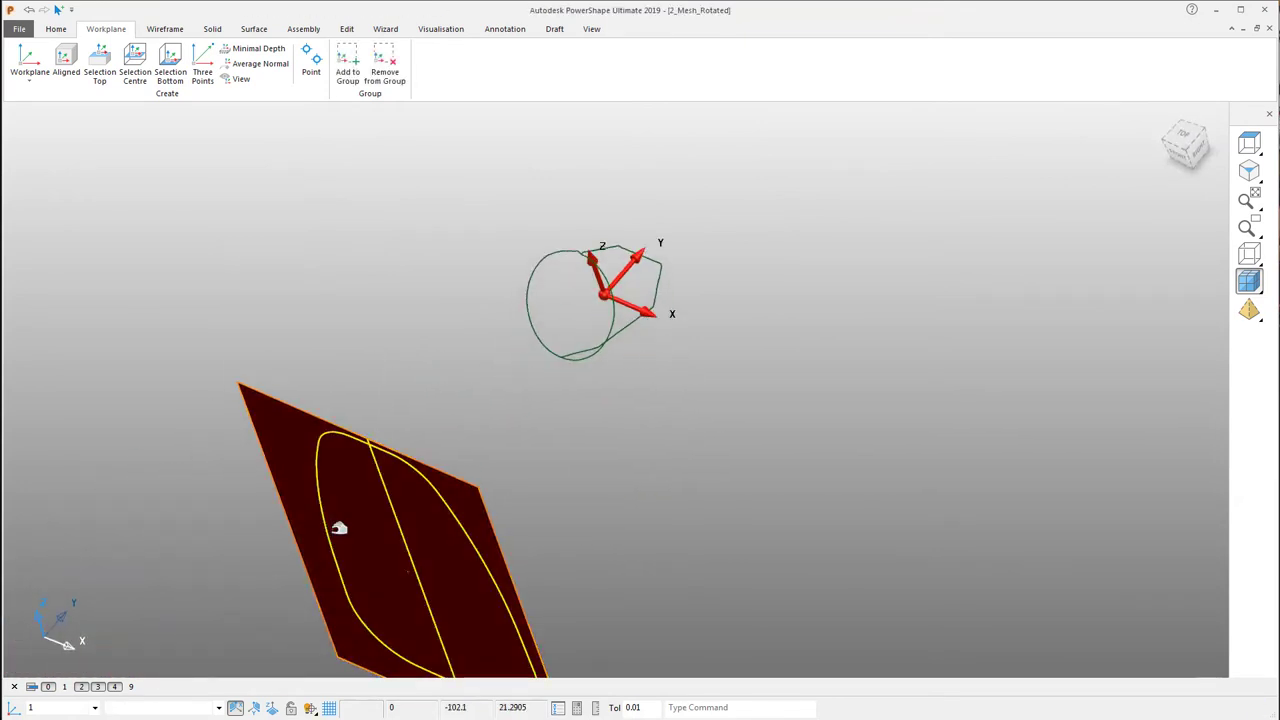
pyautogui.hotkey('ctrl', 'j')
# - In the right view, draw a line across the nozzle section's narrow end, joining the two key-points beside its rounded corners
pyautogui.moveTo(591, 364); pyautogui.dragTo(1175, 194, button='middle')
pyautogui.click(1184, 152)
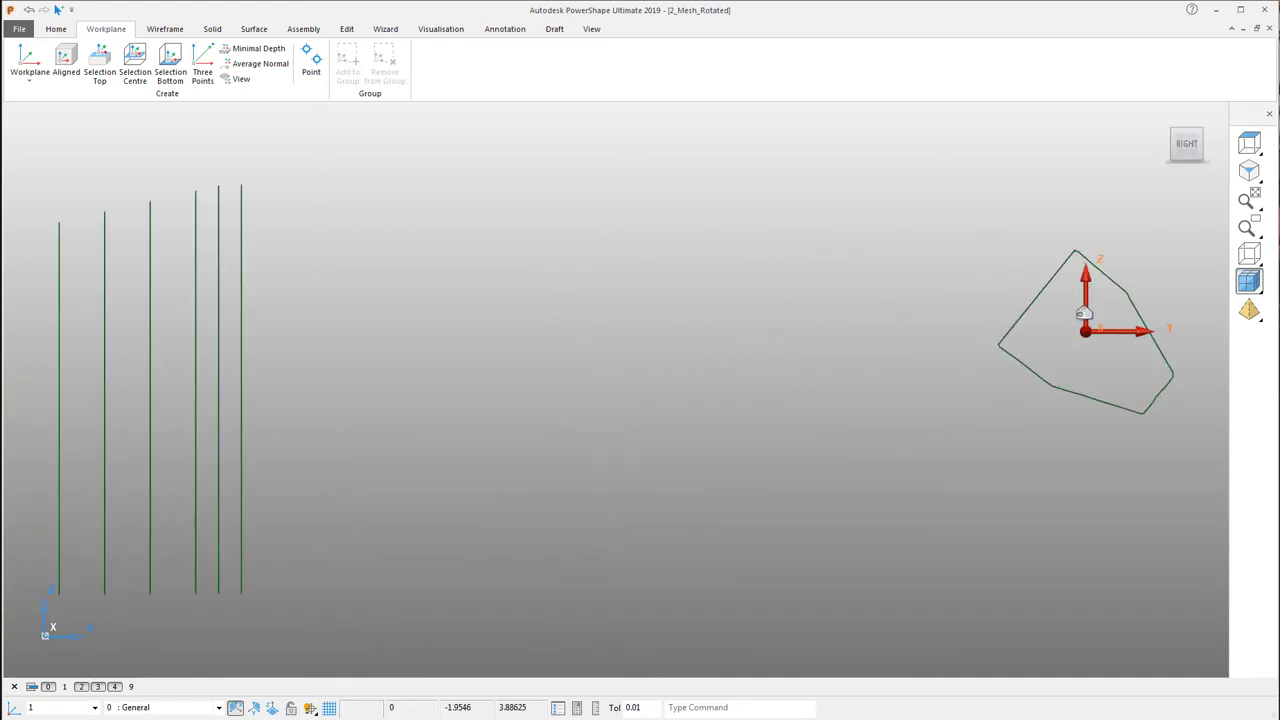
pyautogui.keyDown('shift'); pyautogui.moveTo(991, 389); pyautogui.dragTo(592, 439, button='middle'); pyautogui.keyUp('shift')
pyautogui.scroll(5, 720, 350)
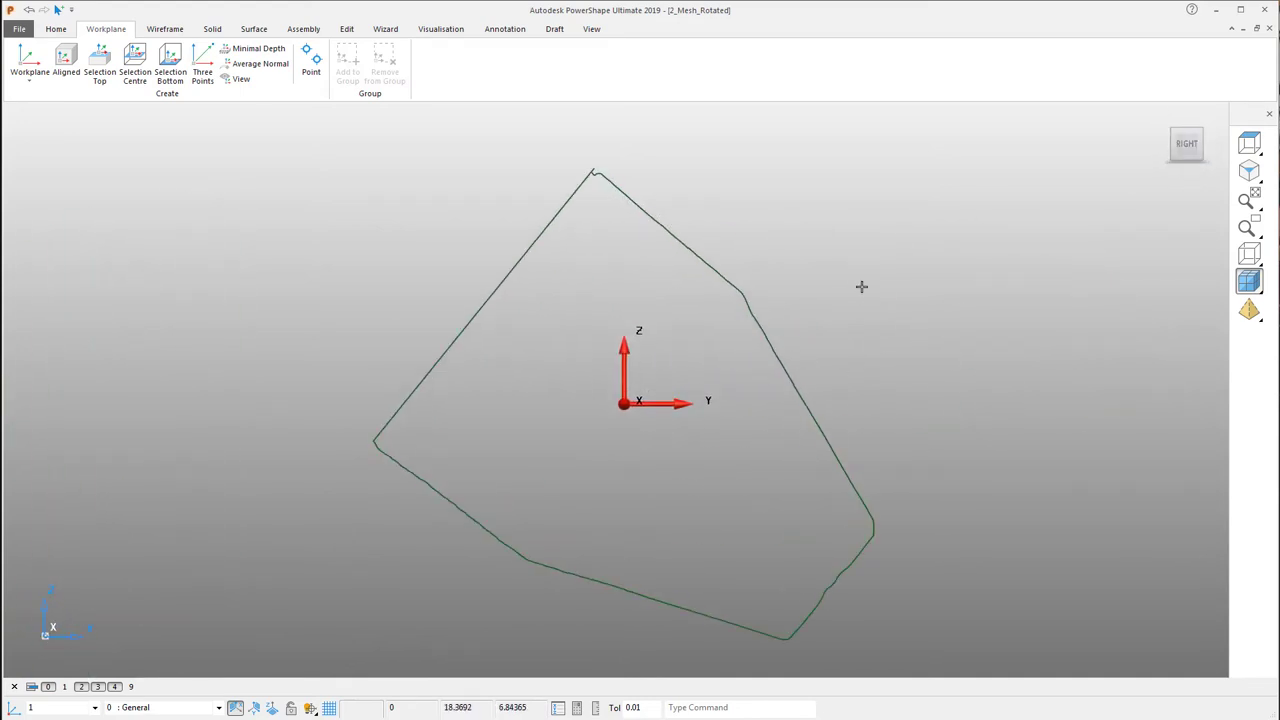
pyautogui.click(160, 29)
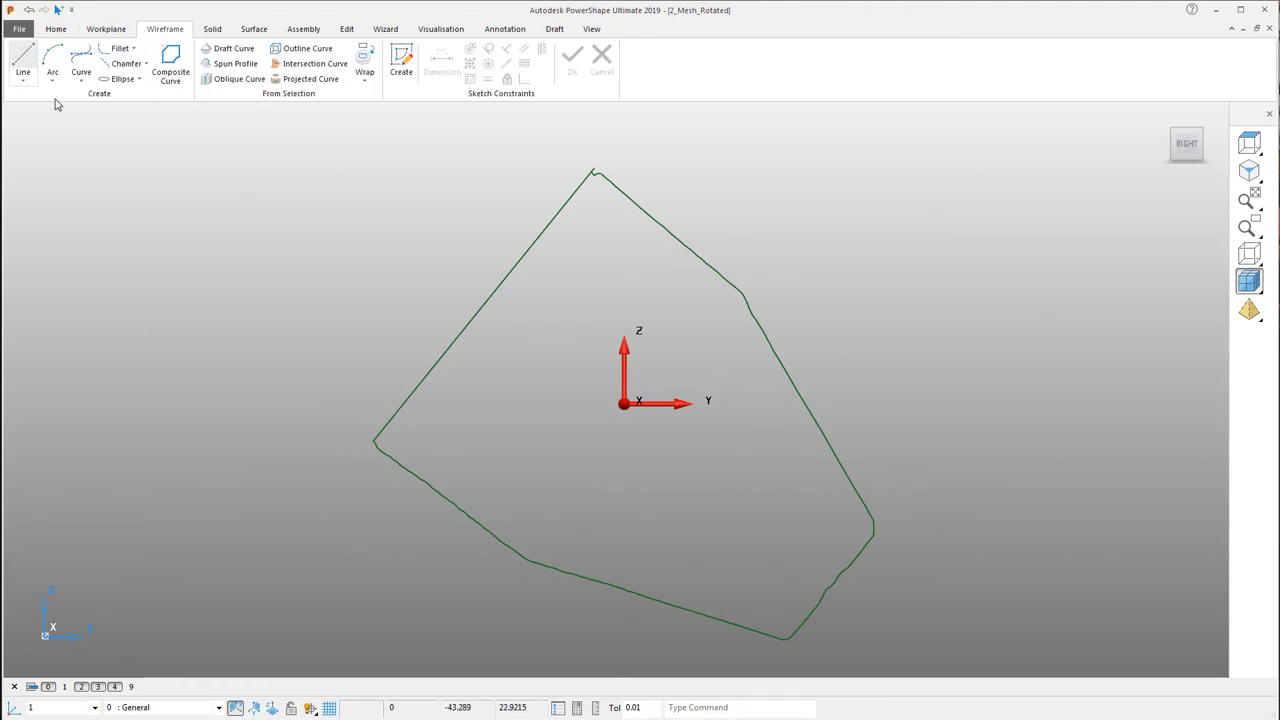
pyautogui.scroll(6, 870, 590)
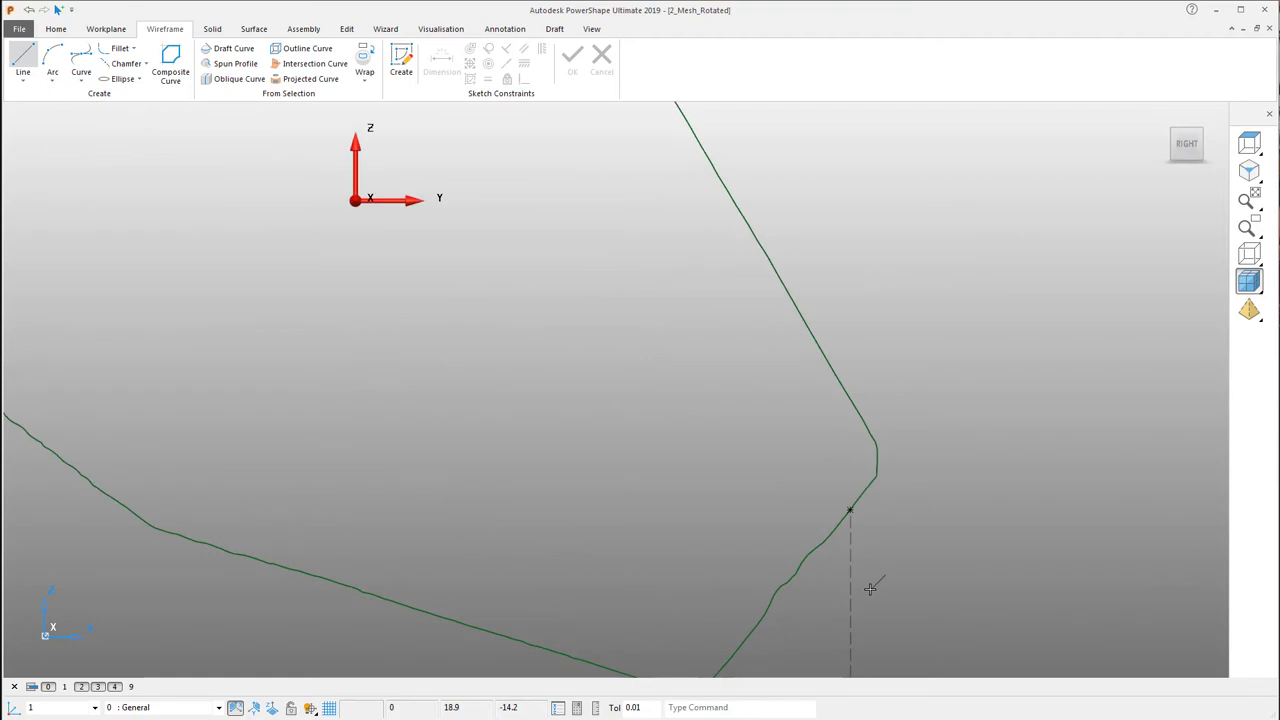
pyautogui.scroll(1, 620, 560)
pyautogui.click(582, 580)
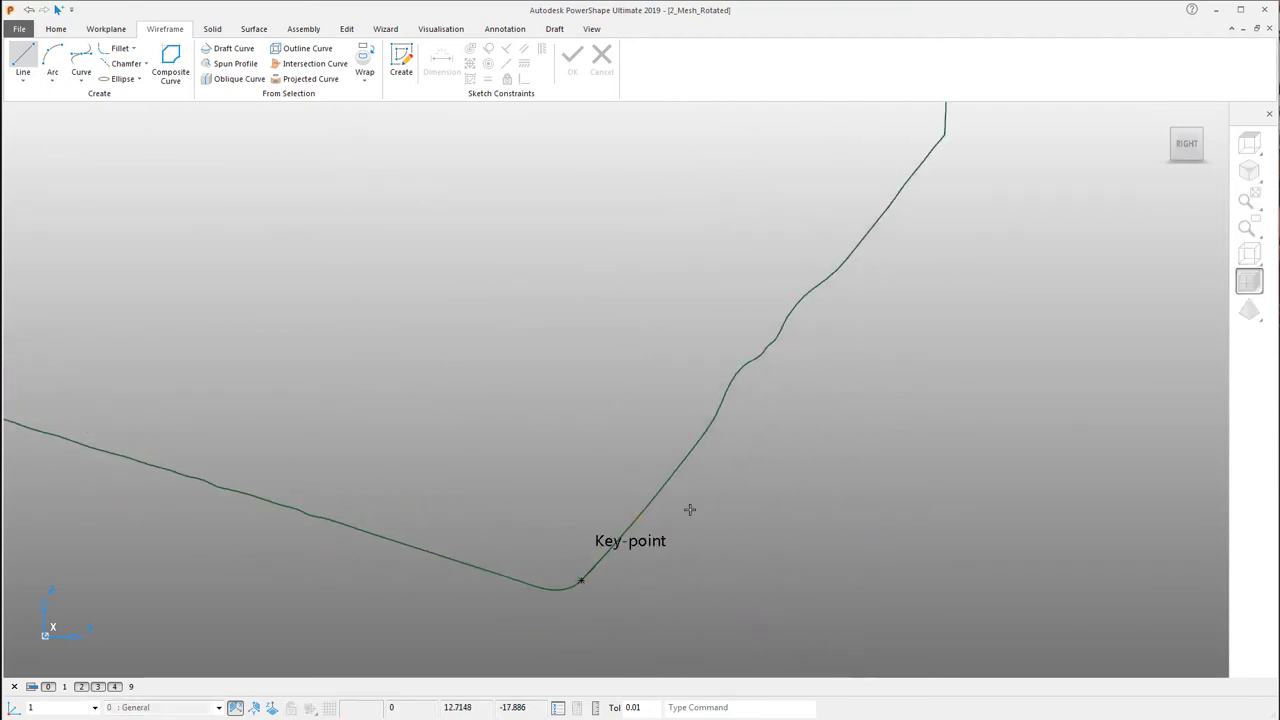
pyautogui.click(943, 129)
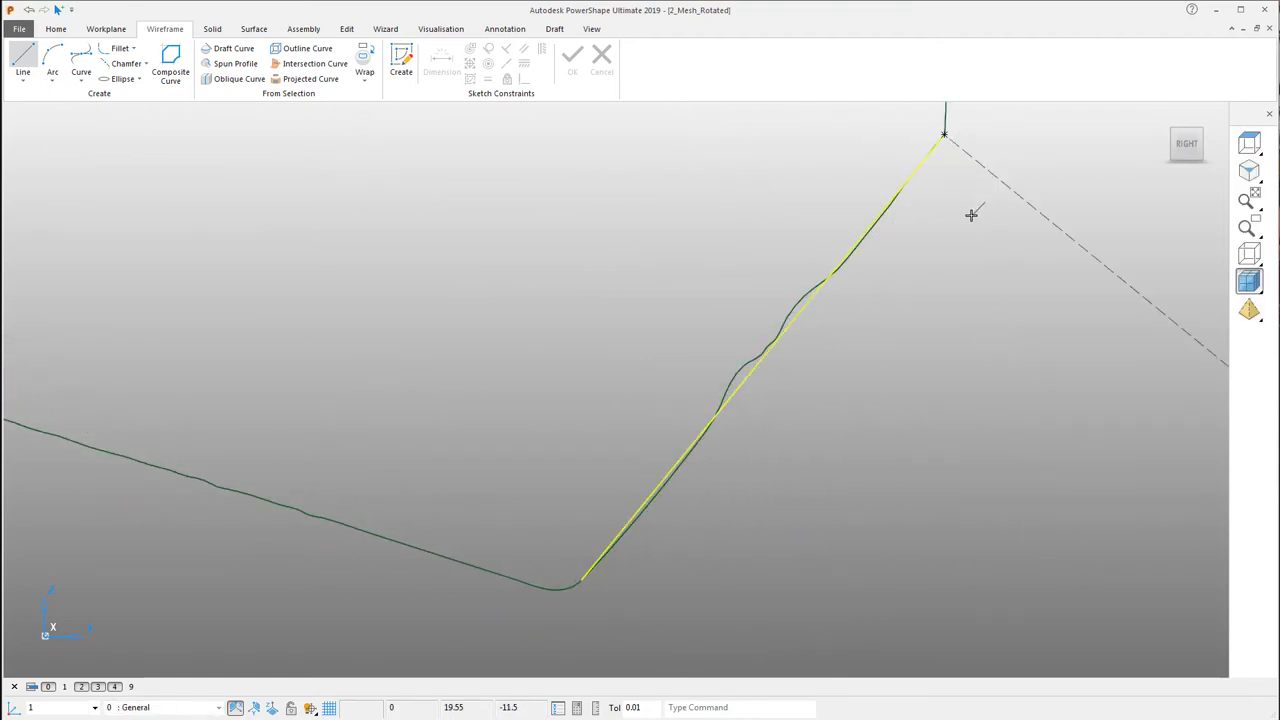
pyautogui.rightClick(986, 223)
pyautogui.press('Escape')
# - Draw a line along the upper edge of the section's cylindrical part, from the open-end corner to the shoulder
pyautogui.scroll(-2, 961, 232)
pyautogui.keyDown('shift'); pyautogui.moveTo(858, 272); pyautogui.dragTo(935, 467, button='middle'); pyautogui.keyUp('shift')
pyautogui.scroll(-3, 914, 417)
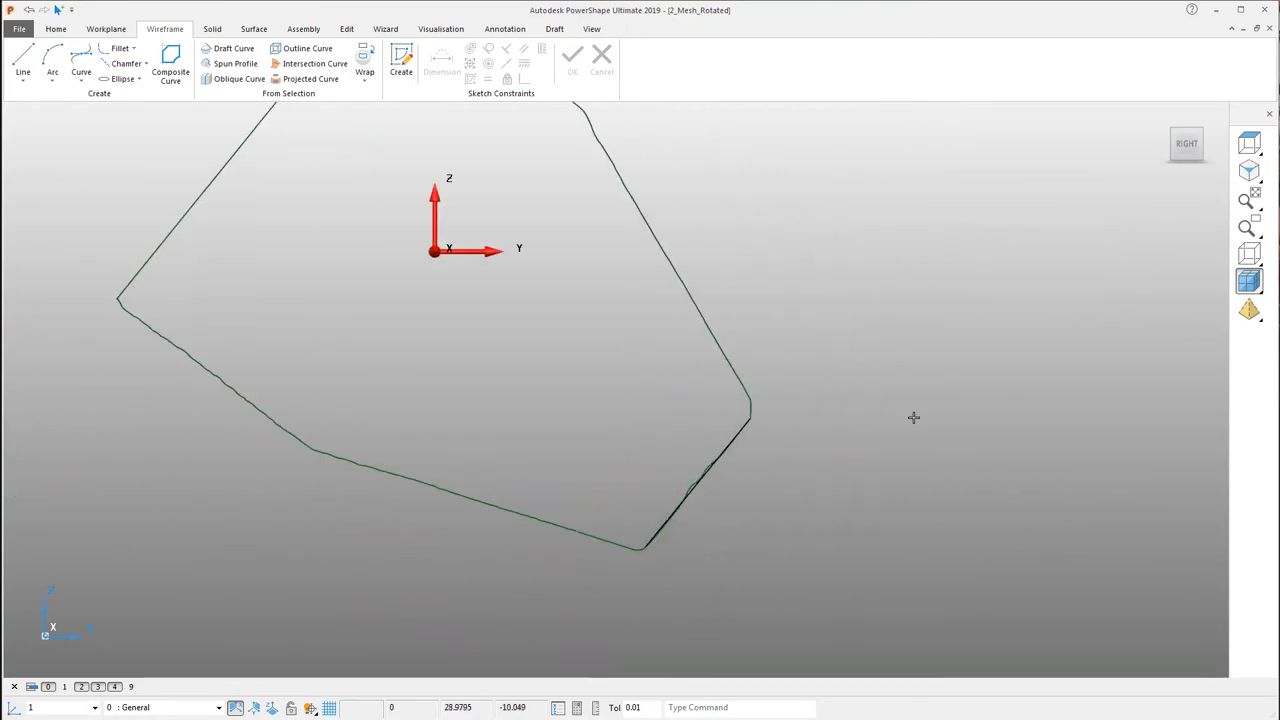
pyautogui.keyDown('shift'); pyautogui.moveTo(785, 330); pyautogui.dragTo(870, 474, button='middle'); pyautogui.keyUp('shift')
pyautogui.scroll(2, 637, 297)
pyautogui.scroll(2, 551, 217)
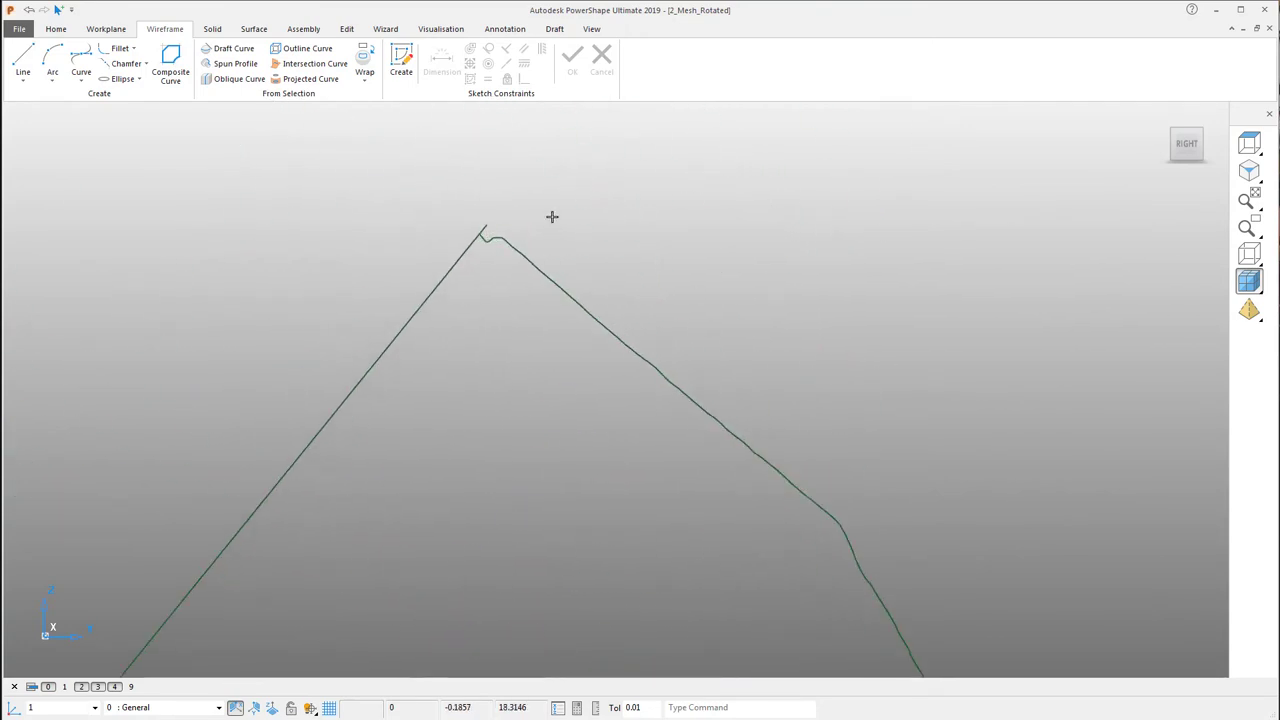
pyautogui.scroll(1, 477, 254)
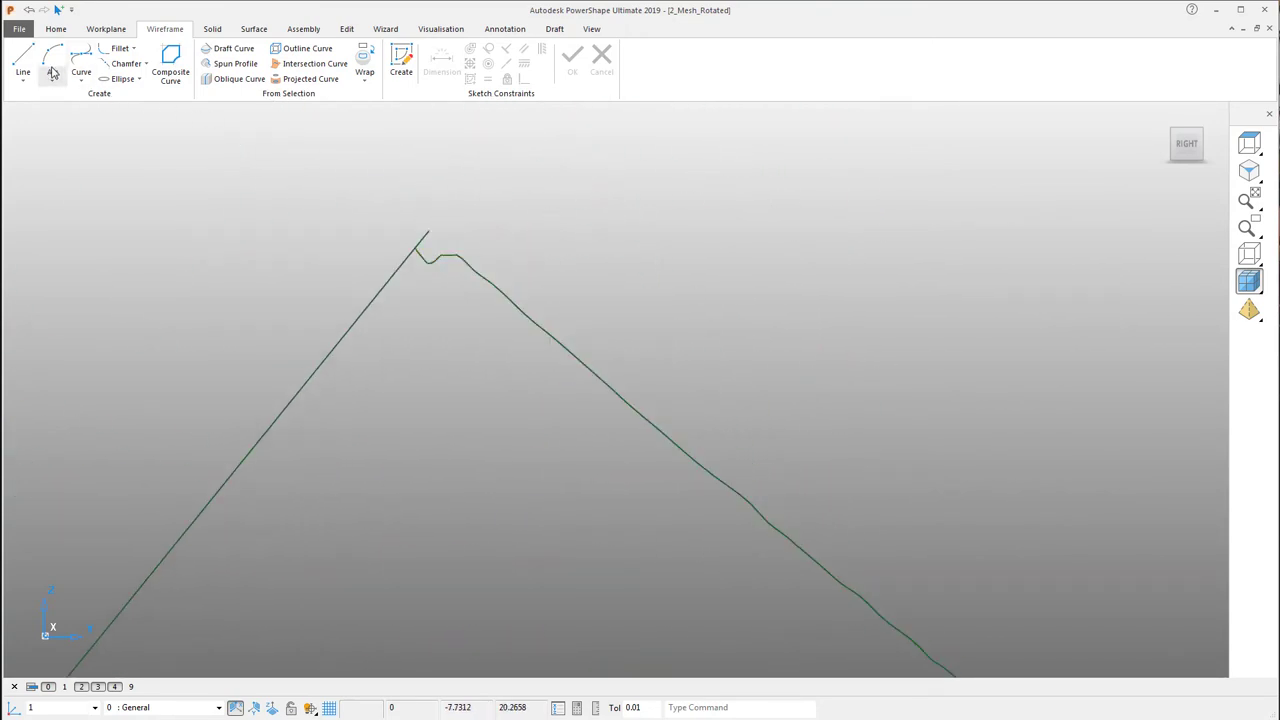
pyautogui.click(457, 258)
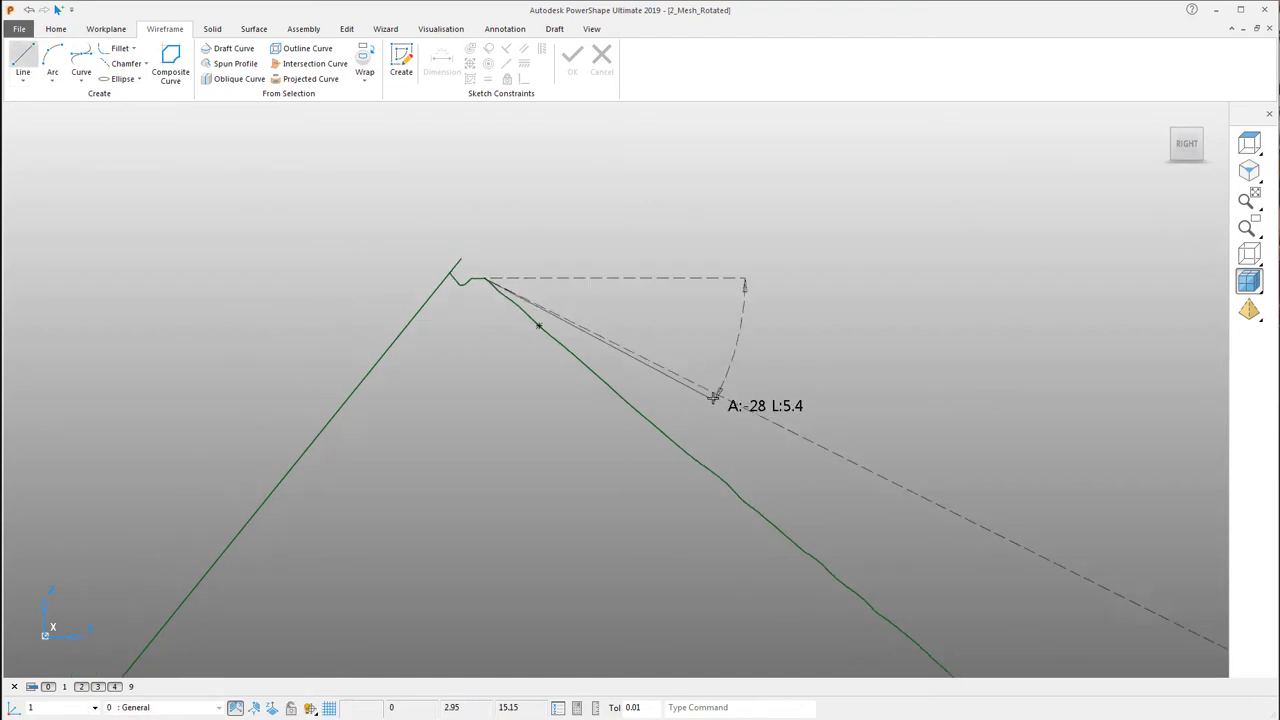
pyautogui.scroll(3, 520, 191)
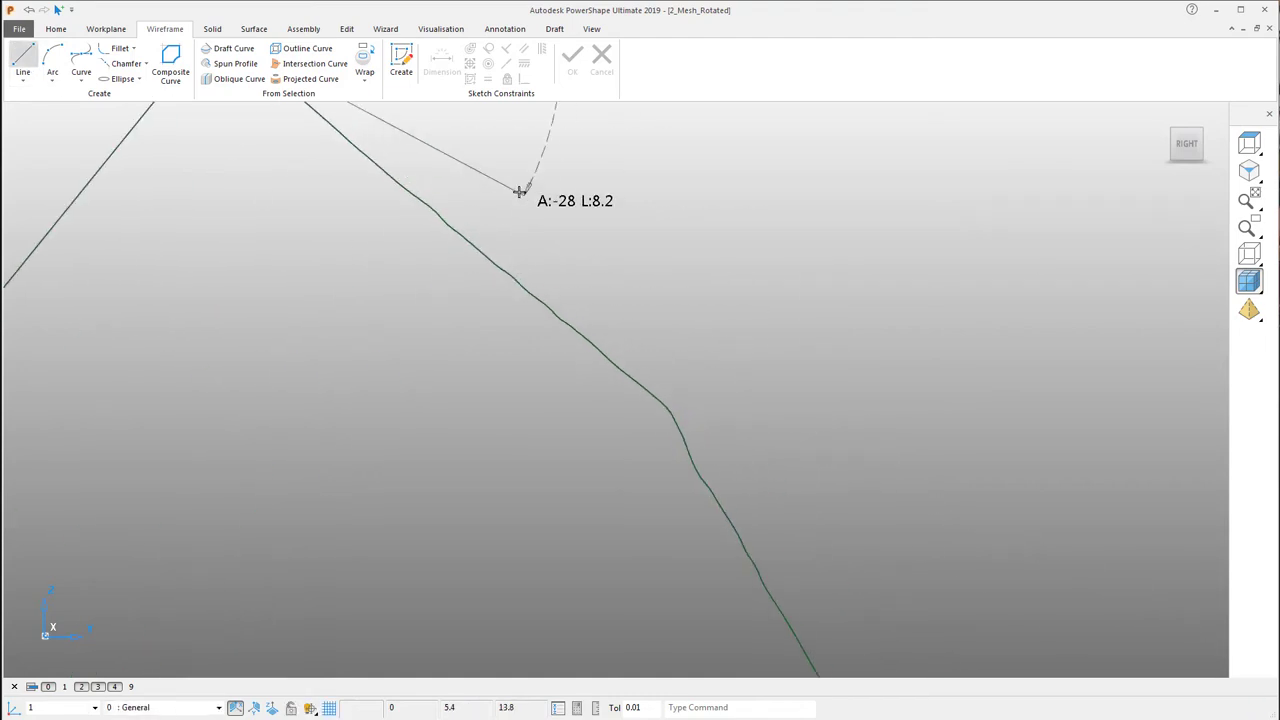
pyautogui.click(640, 391)
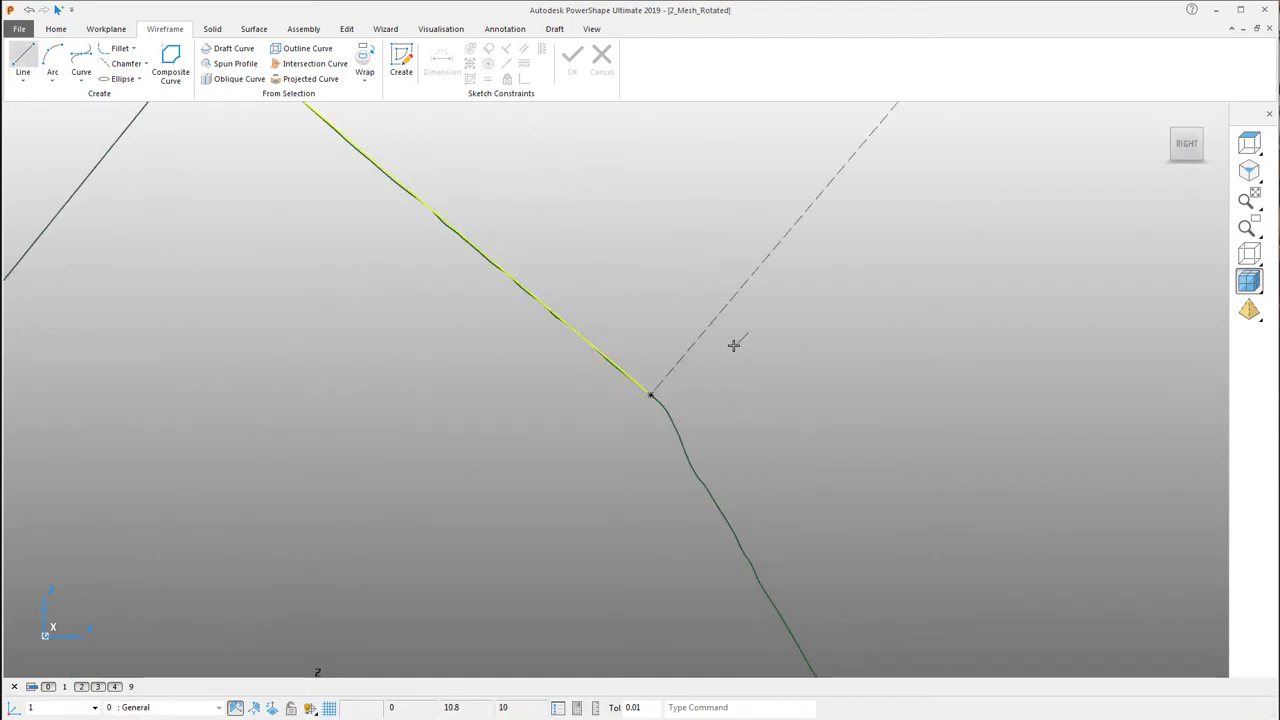
# - Draw a line along the upper tapered edge of the section, from just past the shoulder to the narrow-end corner
pyautogui.click(668, 423)
pyautogui.keyDown('shift'); pyautogui.moveTo(737, 425); pyautogui.dragTo(589, 133, button='middle'); pyautogui.keyUp('shift')
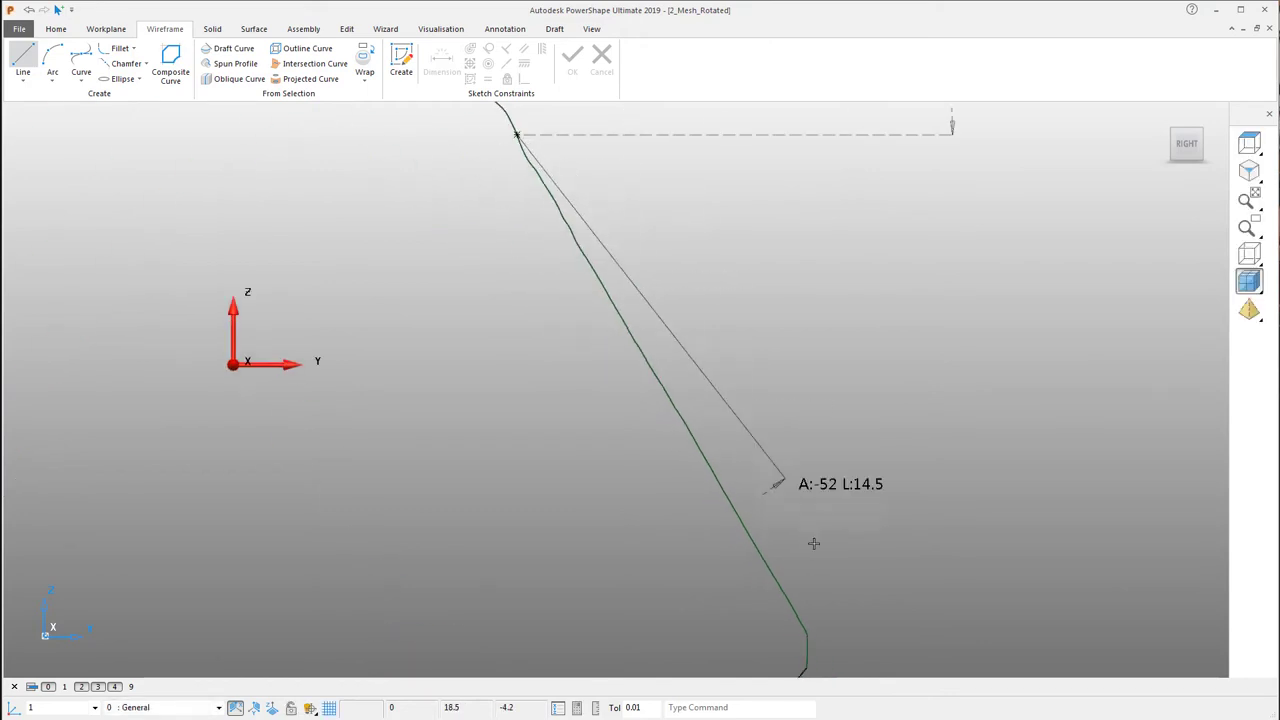
pyautogui.click(804, 628)
# - Draw a line along the lower edge of the section's cylindrical part, from the open-end corner to the lower shoulder
pyautogui.scroll(-2, 631, 403)
pyautogui.keyDown('shift'); pyautogui.moveTo(502, 436); pyautogui.dragTo(676, 530, button='middle'); pyautogui.keyUp('shift')
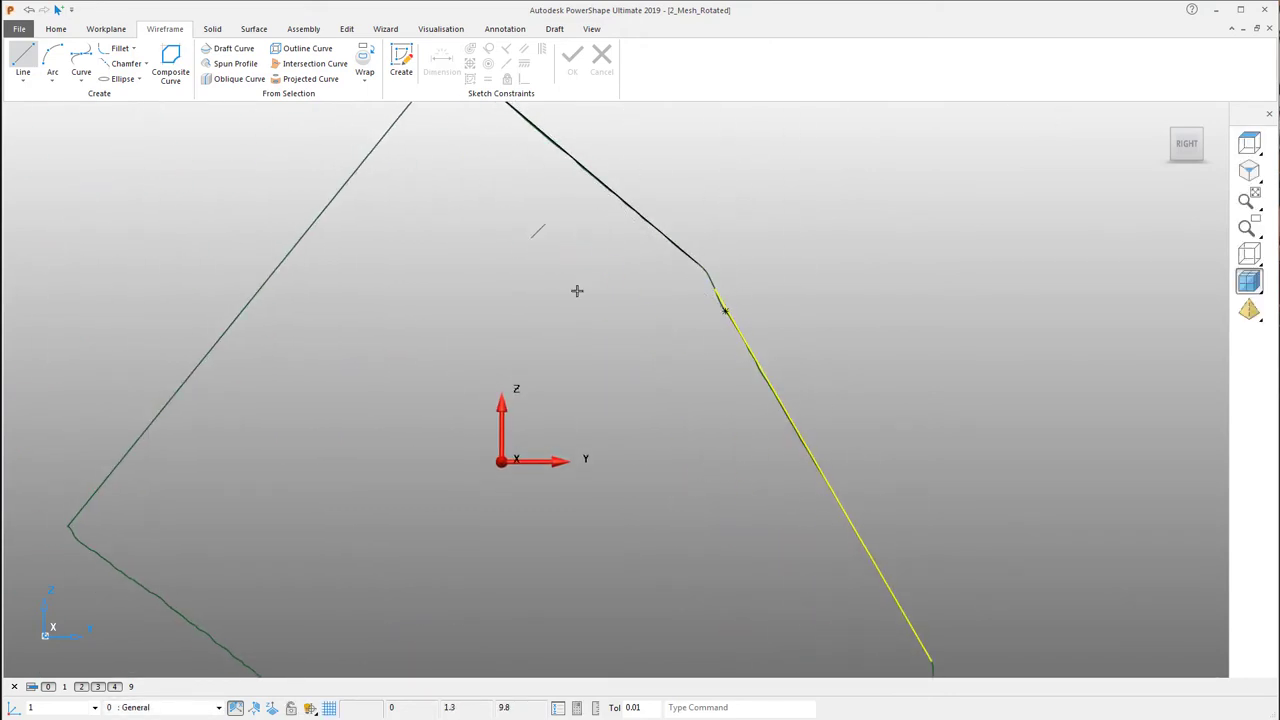
pyautogui.keyDown('shift'); pyautogui.moveTo(577, 291); pyautogui.dragTo(720, 340, button='middle'); pyautogui.keyUp('shift')
pyautogui.keyDown('shift'); pyautogui.moveTo(467, 536); pyautogui.dragTo(503, 338, button='middle'); pyautogui.keyUp('shift')
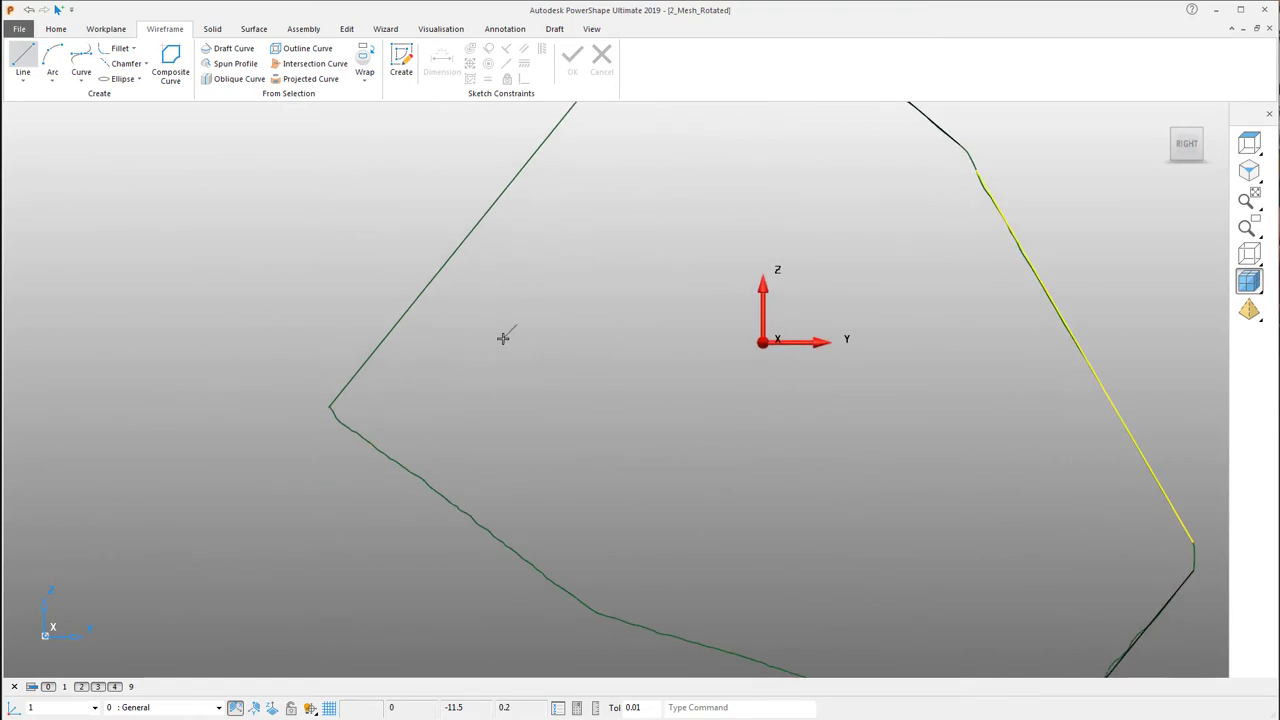
pyautogui.click(334, 422)
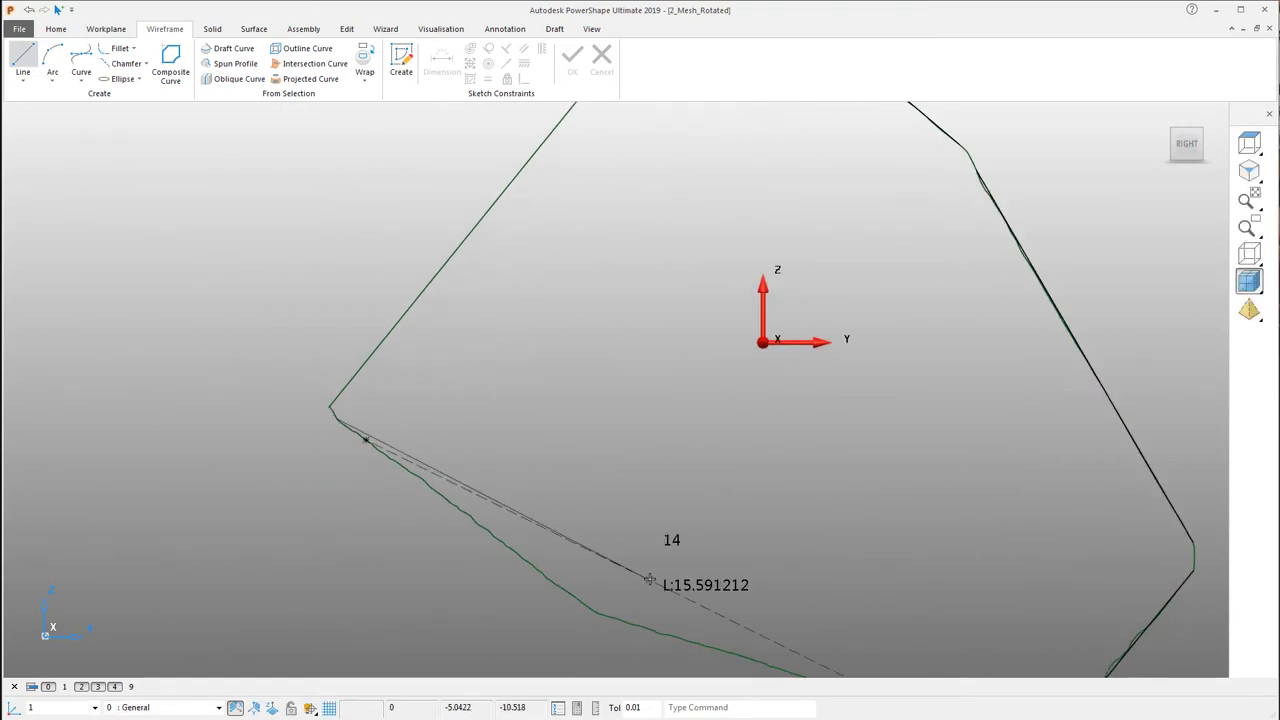
pyautogui.click(583, 604)
# - Draw a line about 19.46 mm long along the lower tapered edge, from the shoulder to the narrow-end corner, and finish drawing lines
pyautogui.keyDown('shift'); pyautogui.moveTo(640, 624); pyautogui.dragTo(530, 459, button='middle'); pyautogui.keyUp('shift')
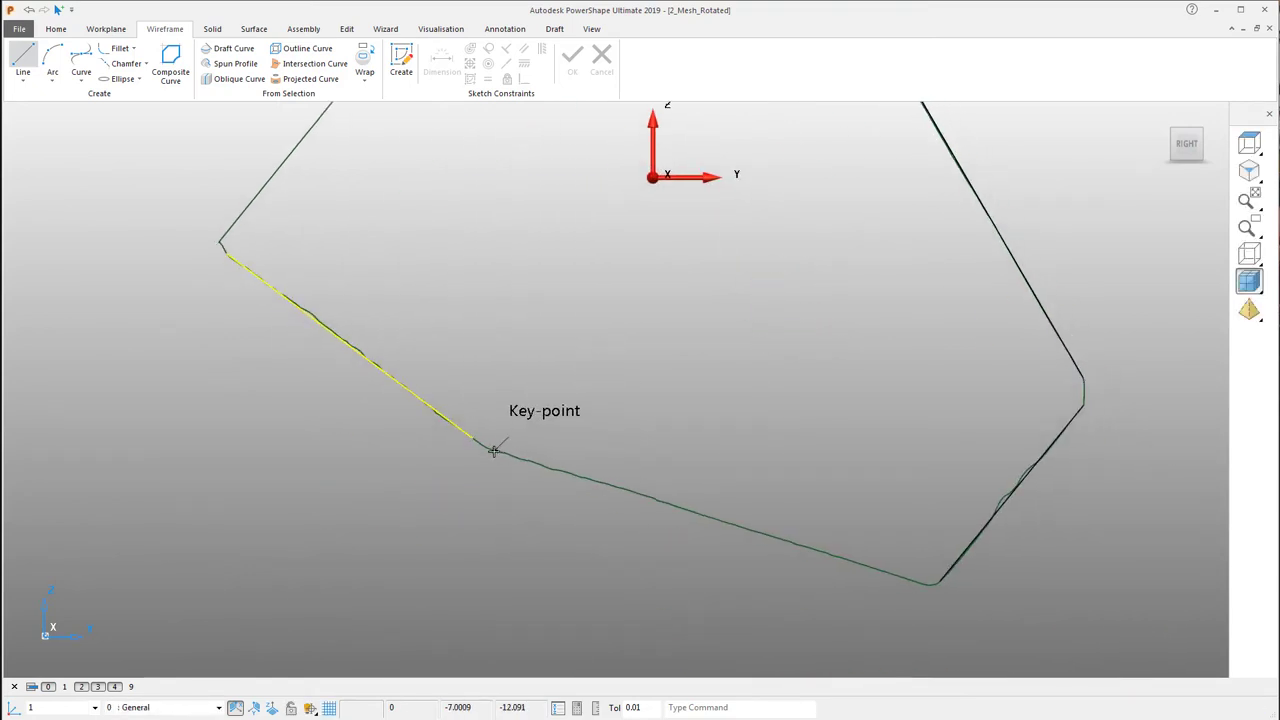
pyautogui.click(490, 449)
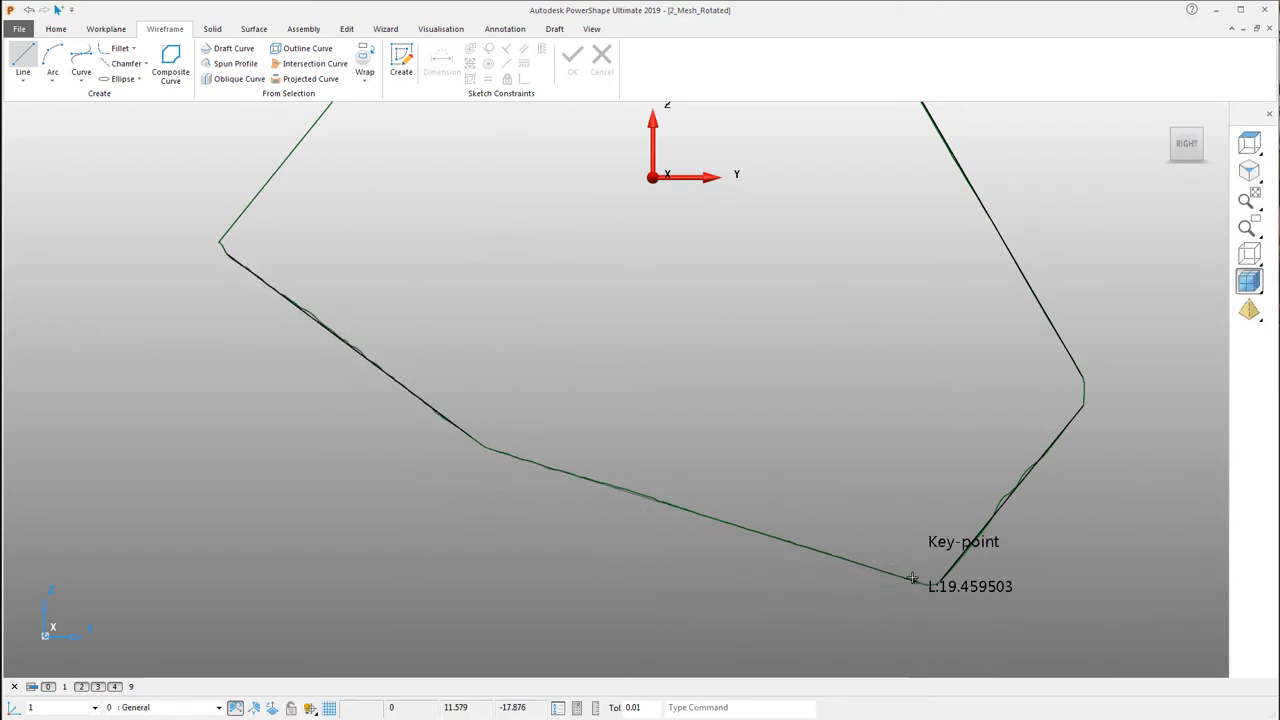
pyautogui.click(912, 578)
pyautogui.rightClick(837, 449)
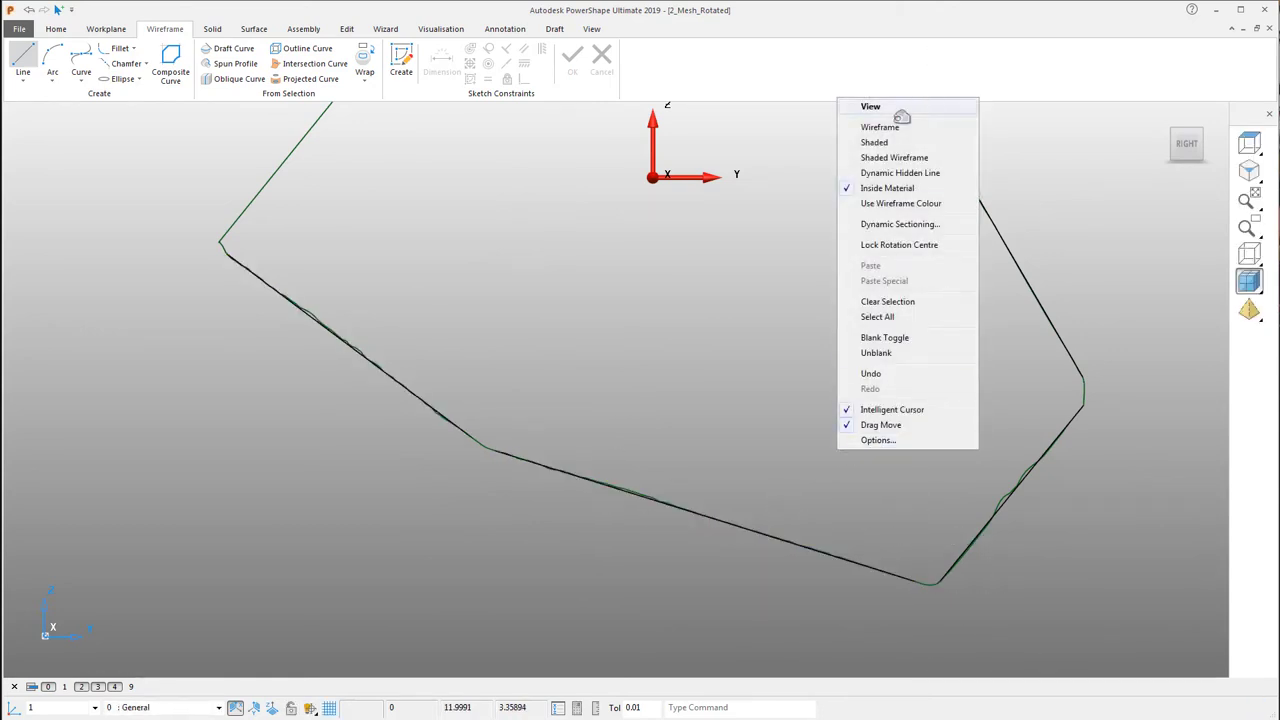
# - Delete the green mesh section curve, leaving only the traced straight lines
pyautogui.press('Escape')
pyautogui.keyDown('shift'); pyautogui.moveTo(756, 272); pyautogui.dragTo(731, 306, button='middle'); pyautogui.keyUp('shift')
pyautogui.keyDown('shift'); pyautogui.moveTo(1019, 286); pyautogui.dragTo(949, 355, button='middle'); pyautogui.keyUp('shift')
pyautogui.scroll(-2, 961, 311)
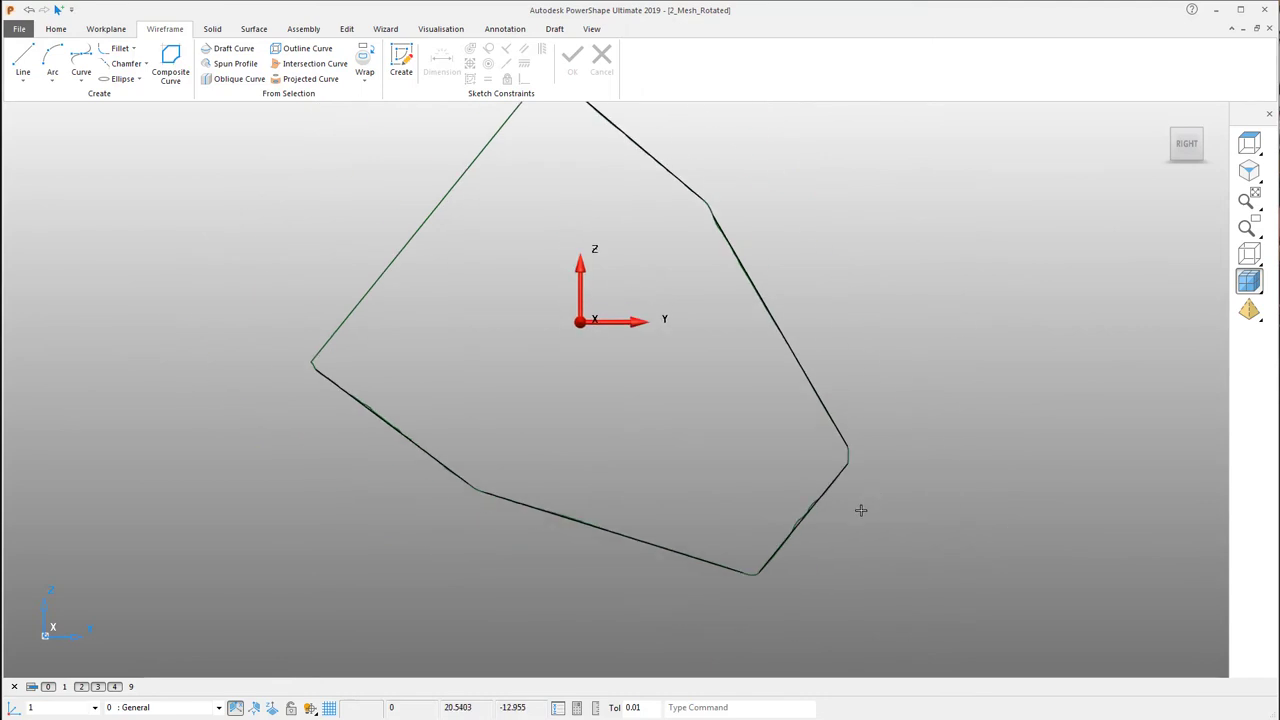
pyautogui.click(489, 149)
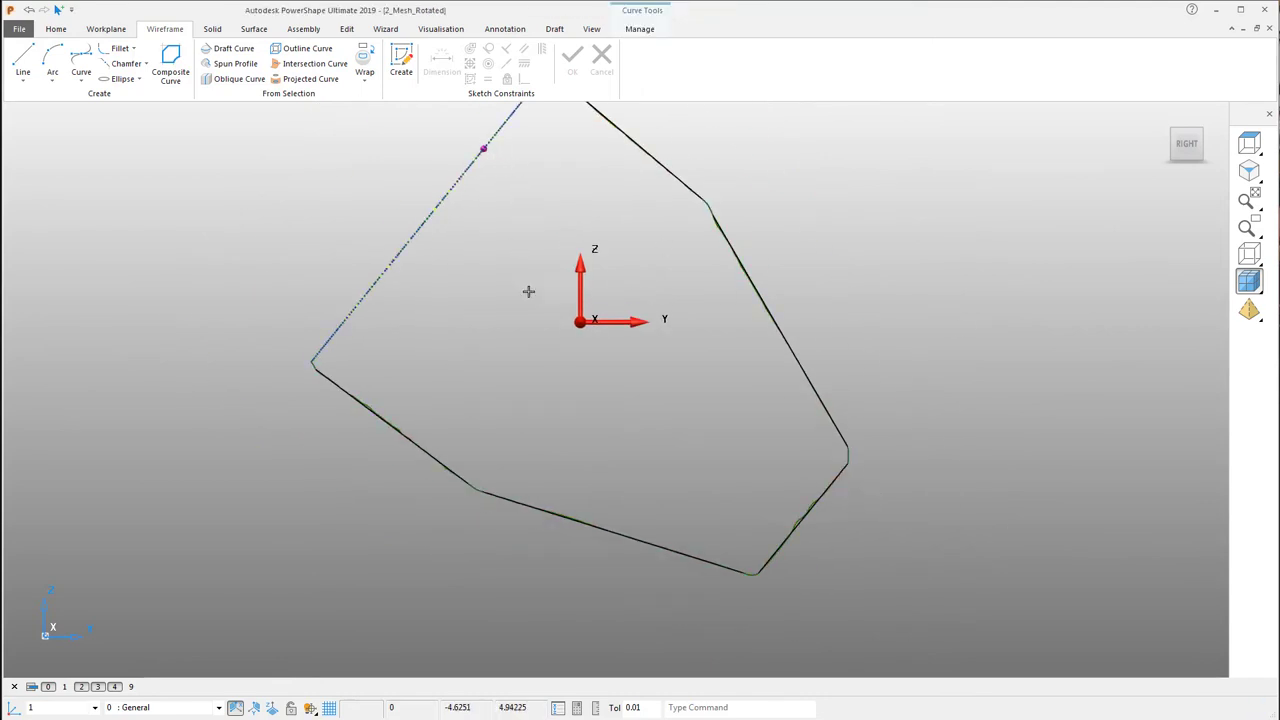
pyautogui.scroll(4, 338, 364)
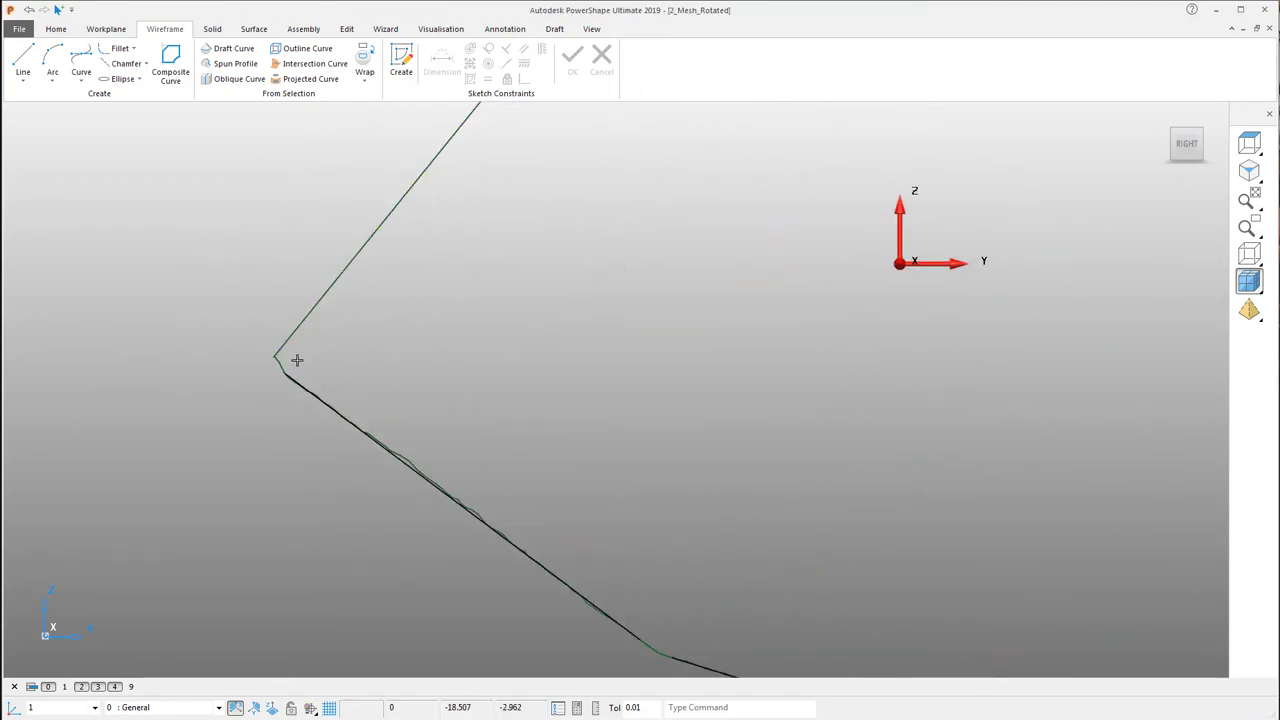
pyautogui.moveTo(268, 344); pyautogui.dragTo(264, 342)
pyautogui.press('Delete')
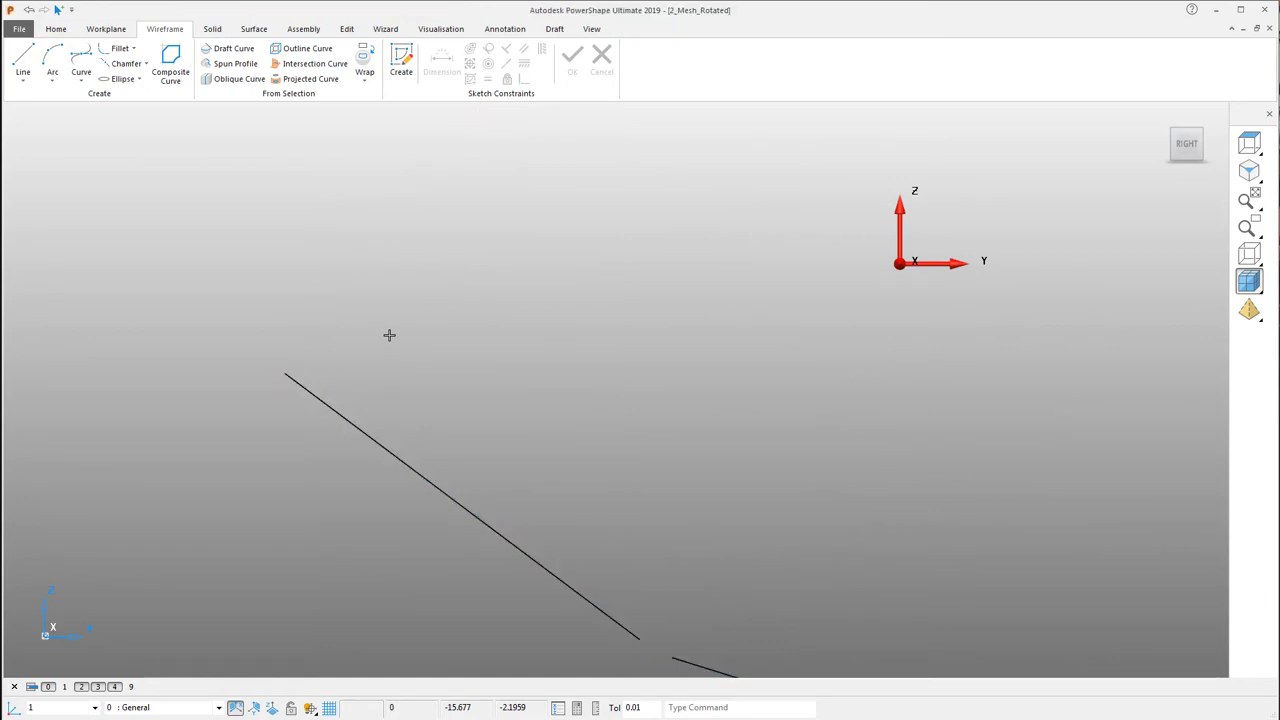
pyautogui.scroll(-6, 395, 336)
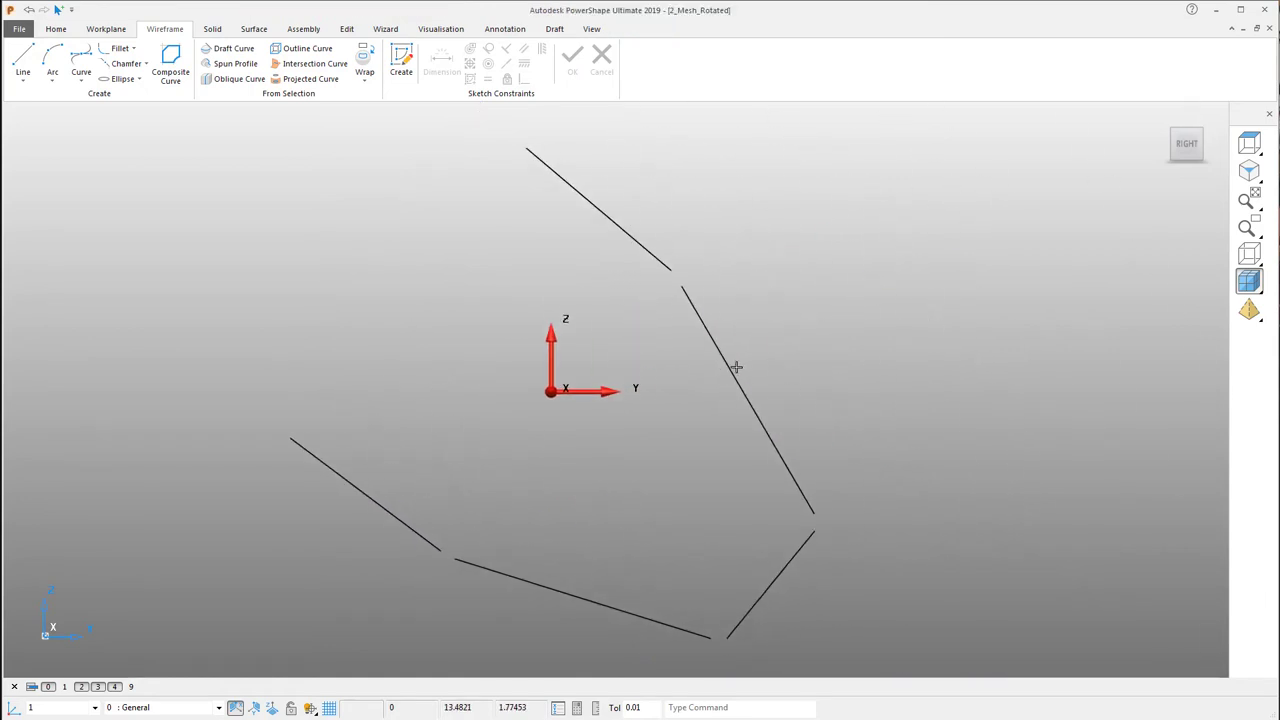
# - Fillet the upper shoulder between the cylindrical-edge line and the tapered-edge line with a radius of 20
pyautogui.click(53, 81)
pyautogui.click(82, 78)
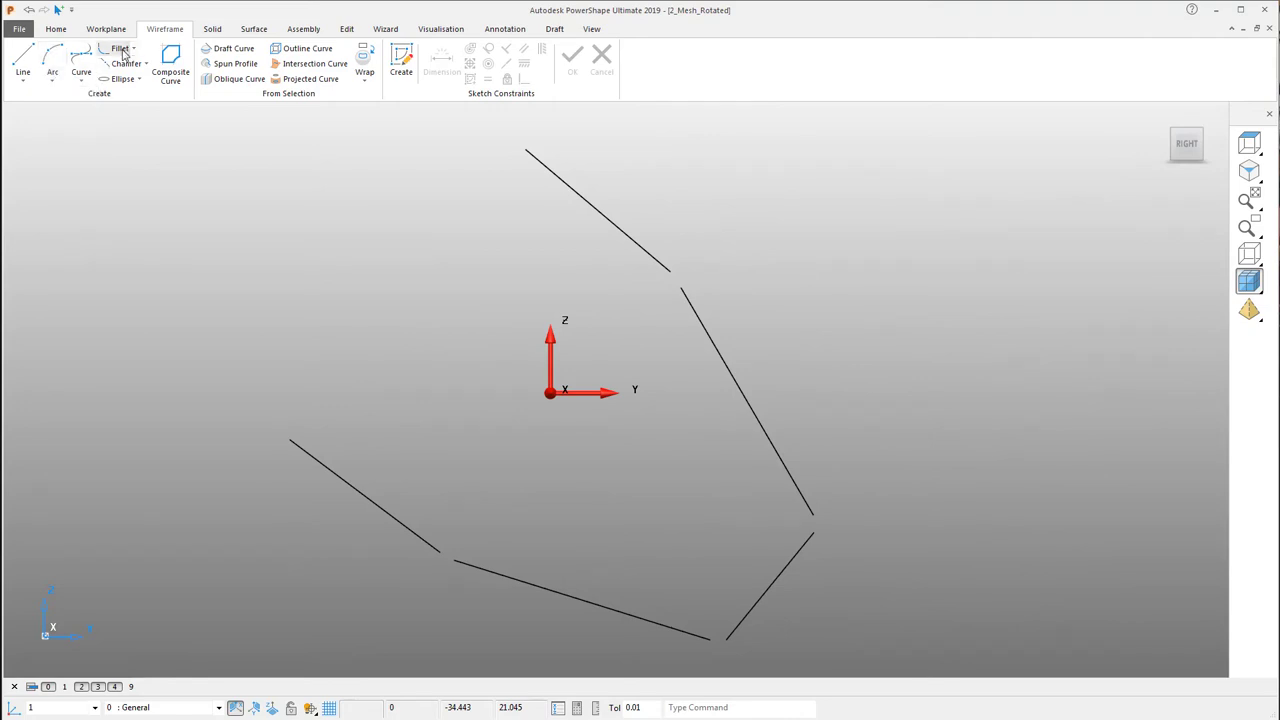
pyautogui.click(641, 254)
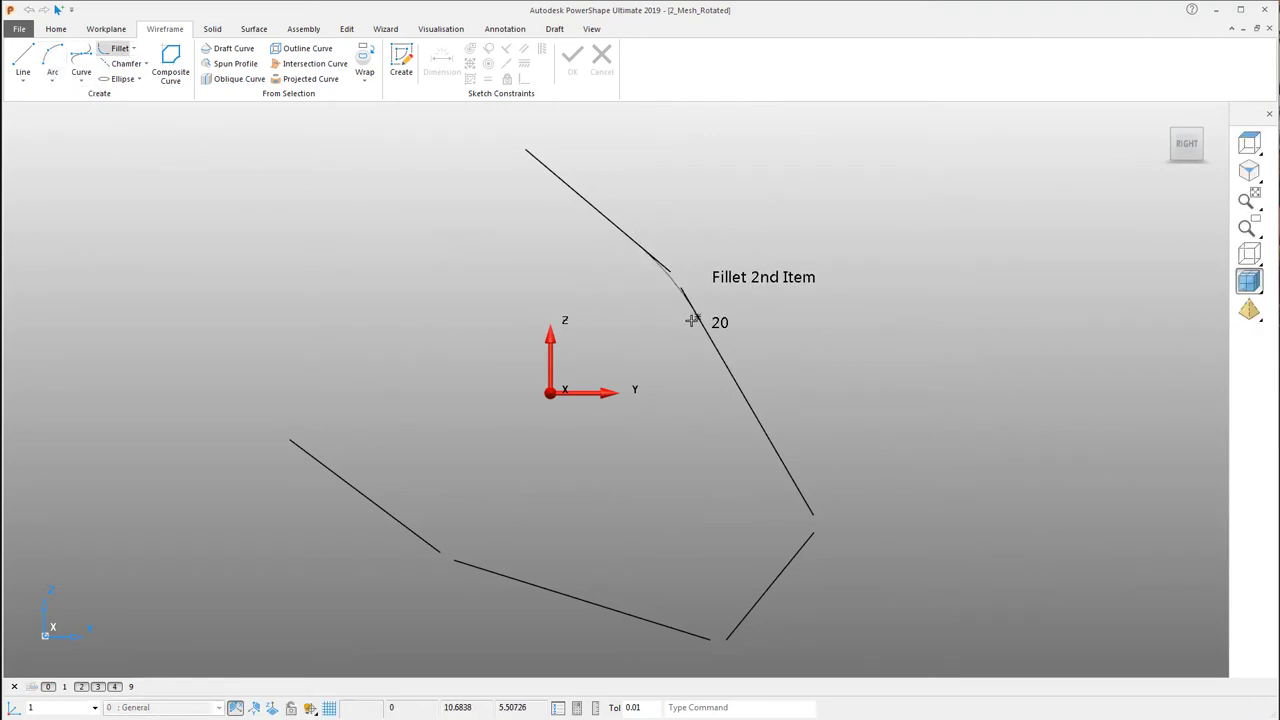
pyautogui.click(686, 296)
pyautogui.rightClick(799, 305)
pyautogui.click(799, 305)
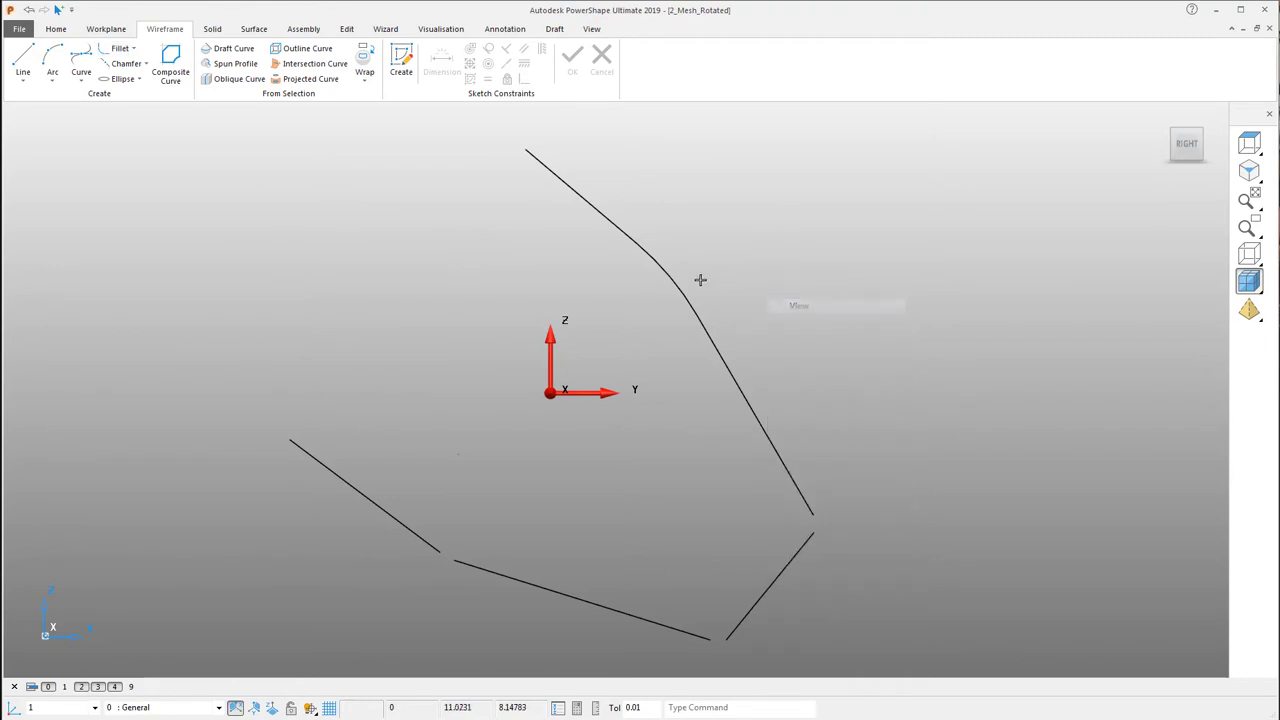
# - Set the upper shoulder fillet's radius to 3
pyautogui.moveTo(679, 274); pyautogui.dragTo(683, 268)
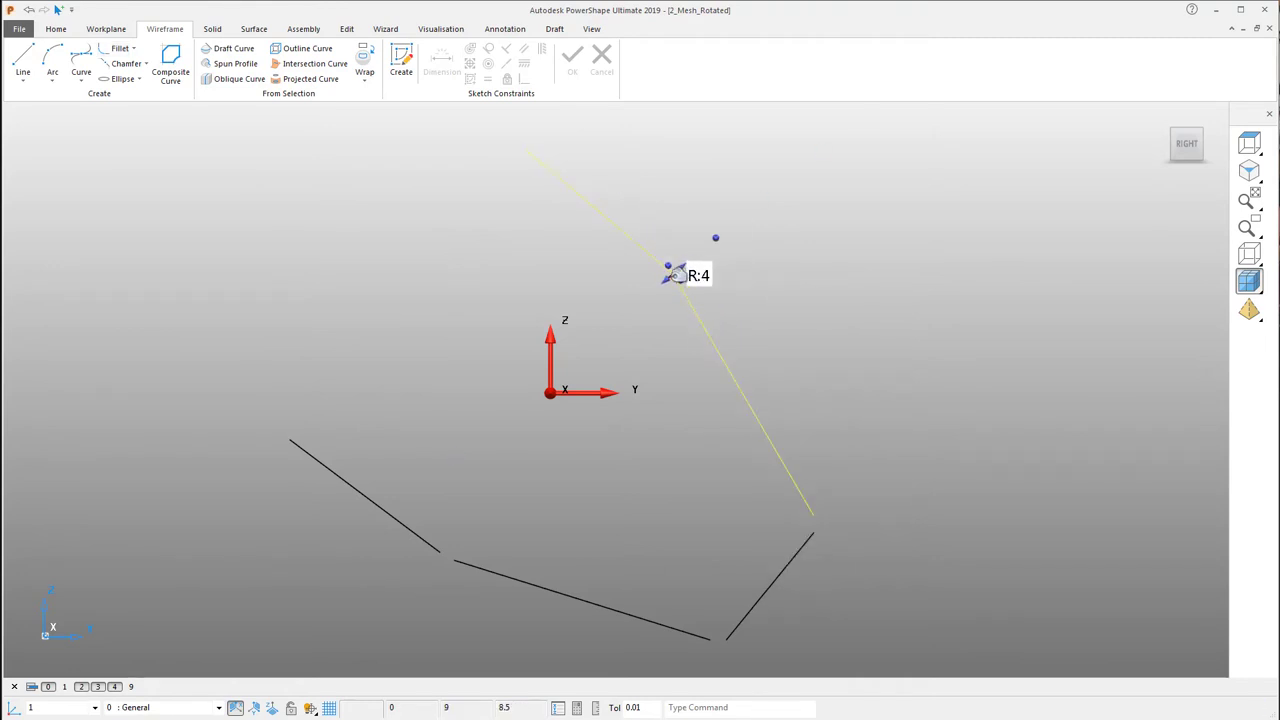
pyautogui.click(708, 279)
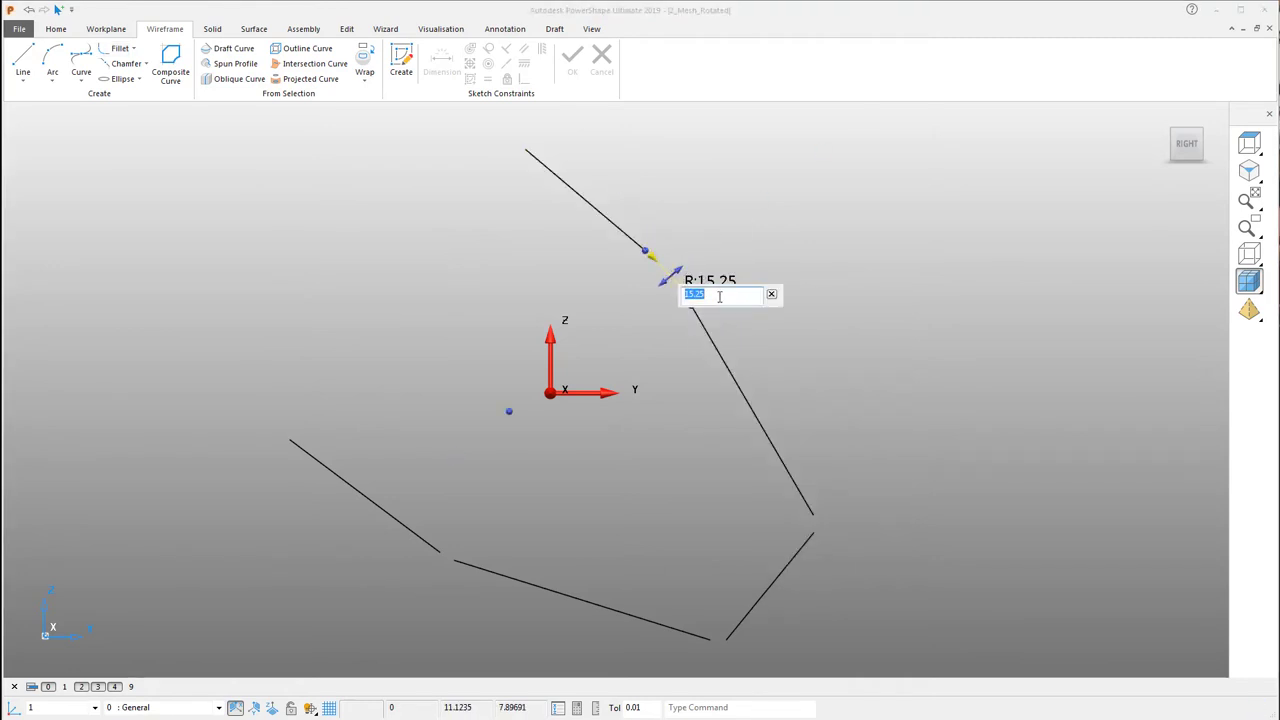
pyautogui.write('3')
pyautogui.press('Return')
pyautogui.scroll(3, 666, 257)
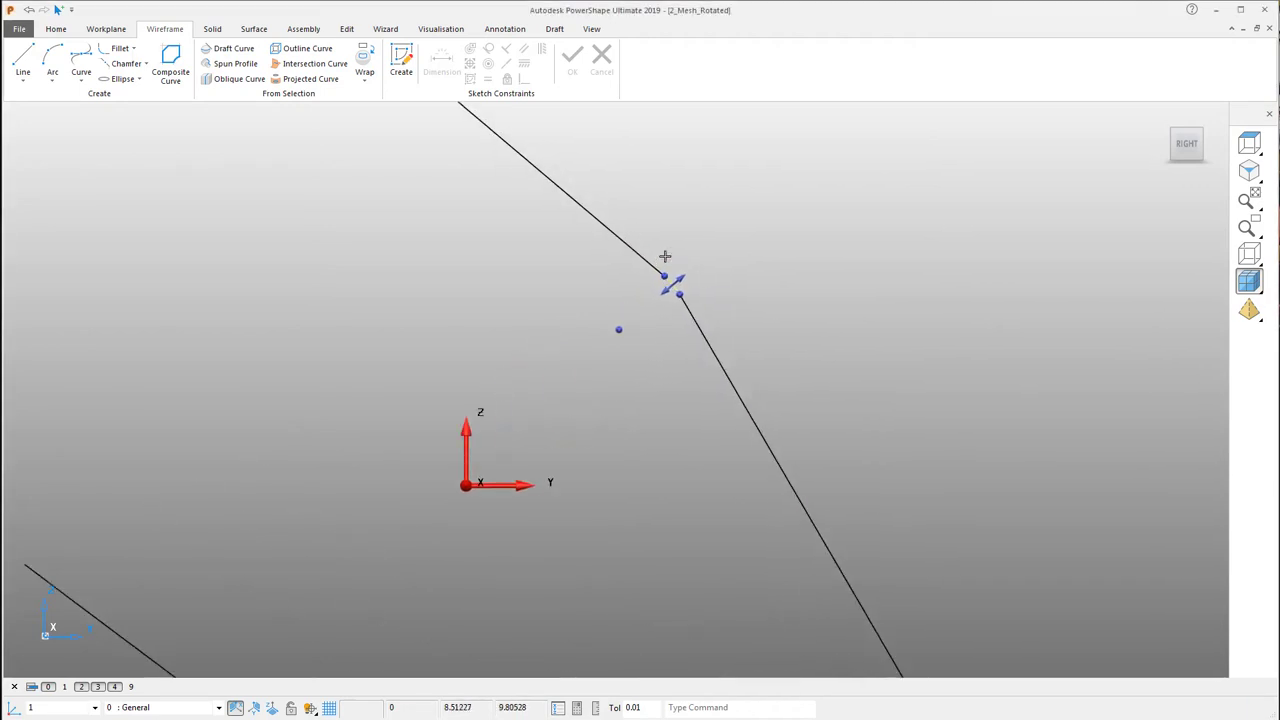
pyautogui.click(883, 303)
pyautogui.scroll(-3, 880, 320)
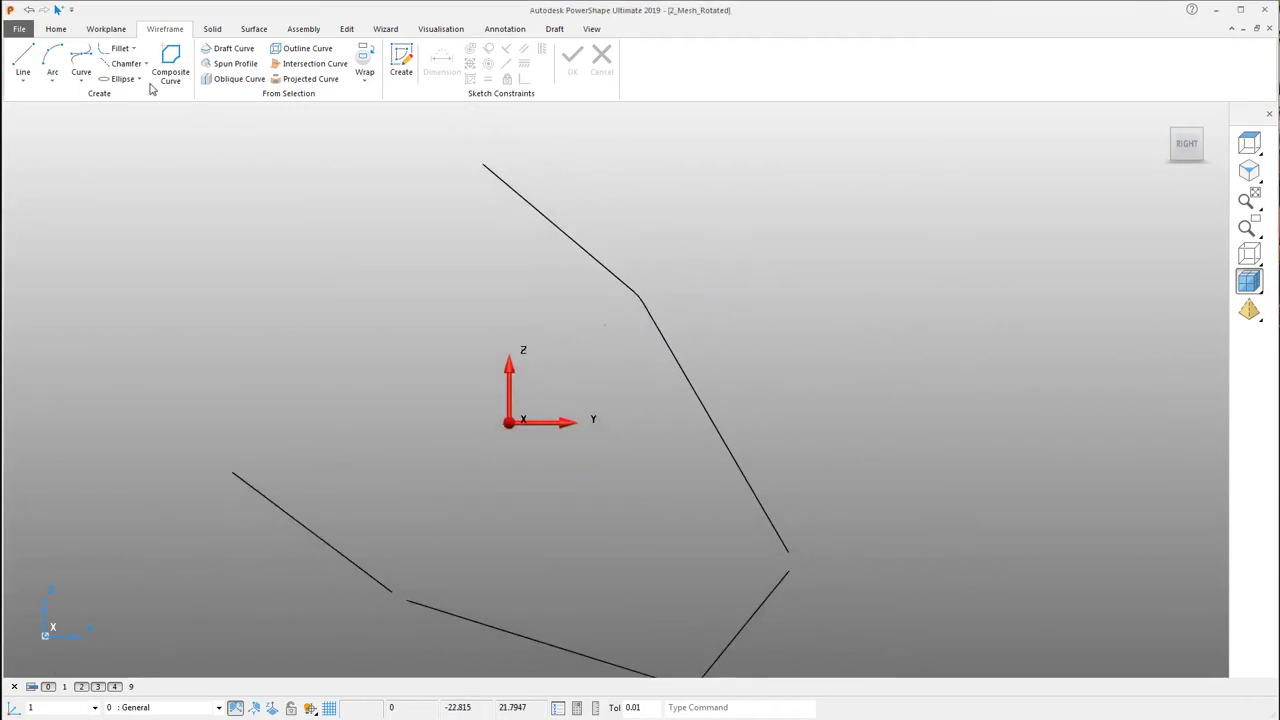
# - Fillet the lower shoulder with a radius of 3 and the upper narrow-end corner with a radius of 1
pyautogui.click(459, 614)
pyautogui.scroll(3, 714, 543)
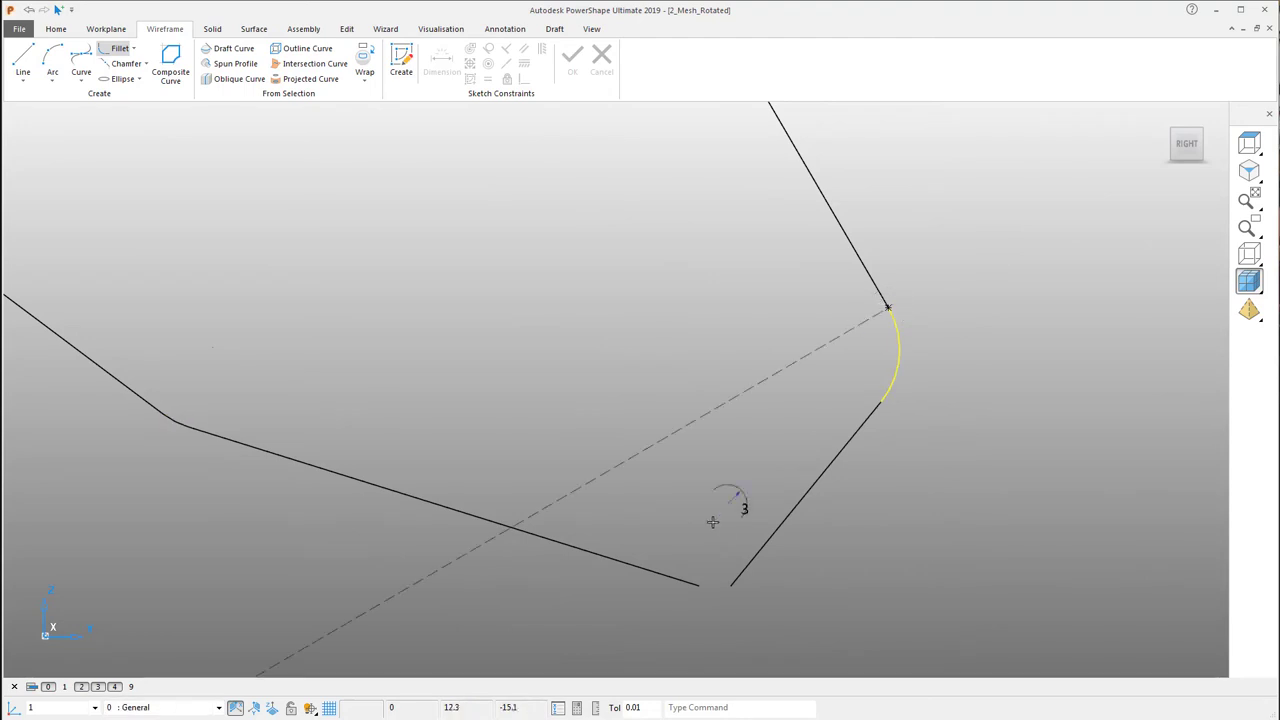
pyautogui.doubleClick(901, 352)
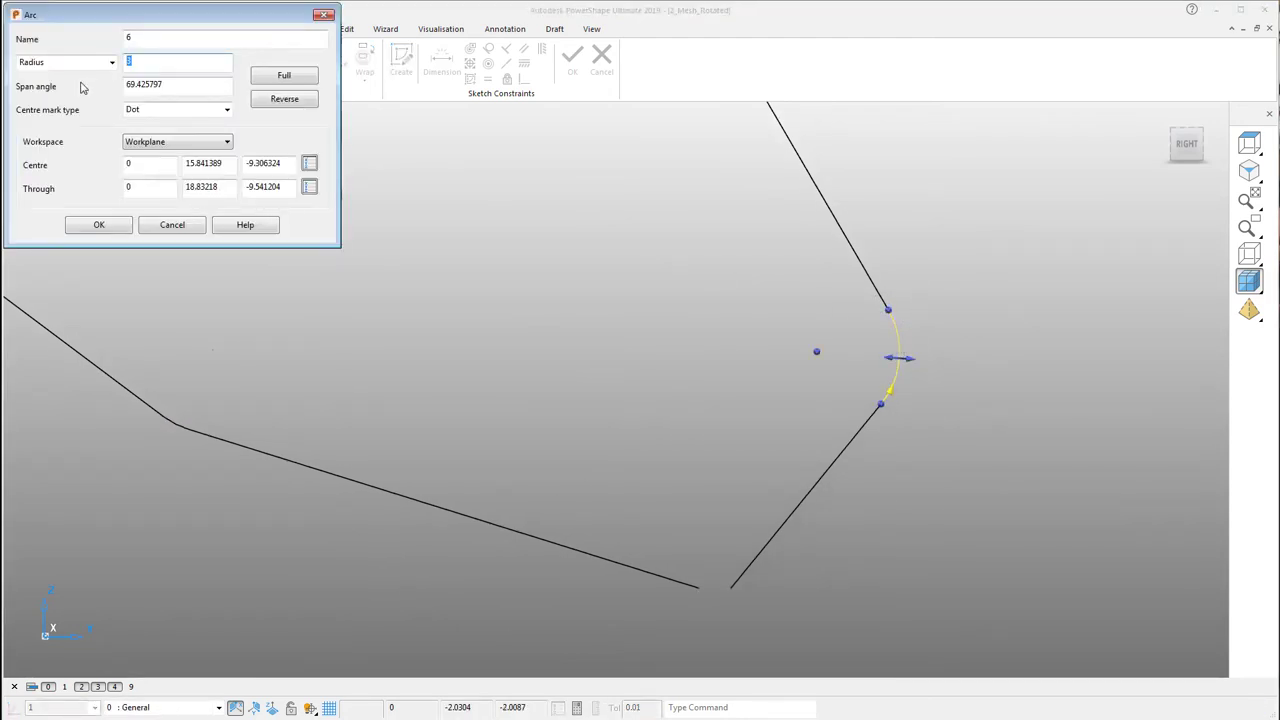
pyautogui.write('1')
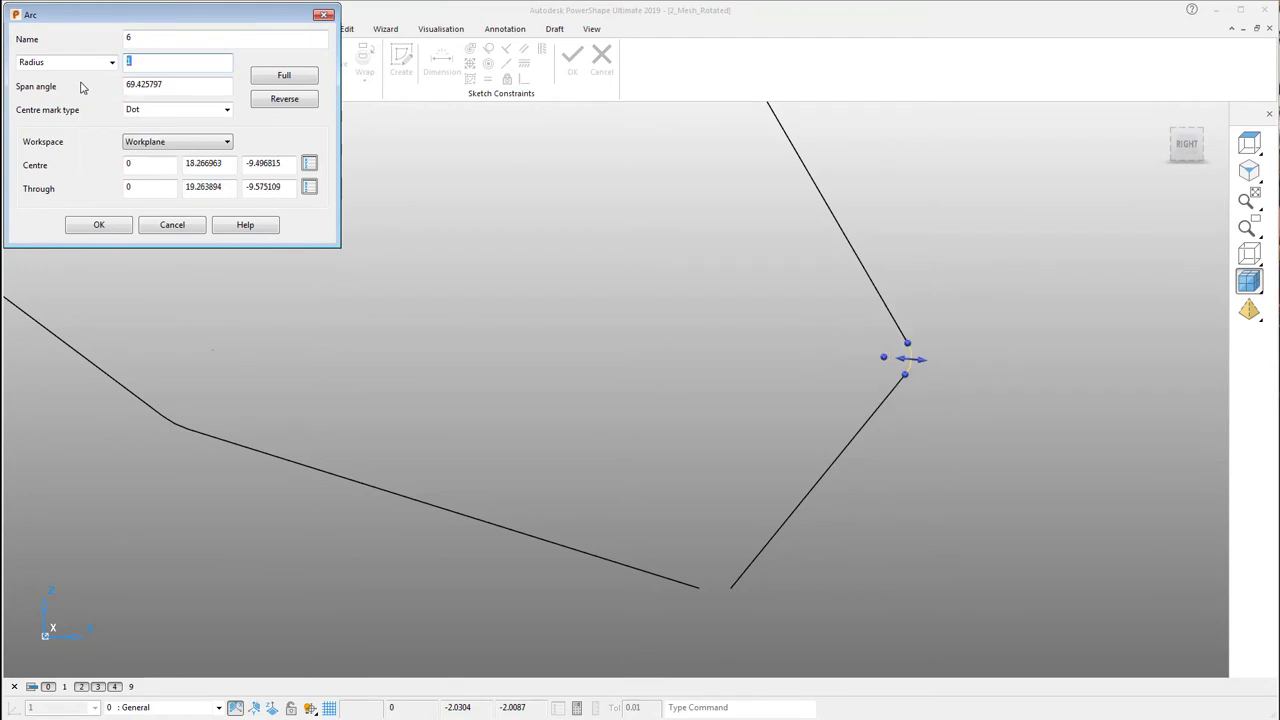
pyautogui.click(90, 226)
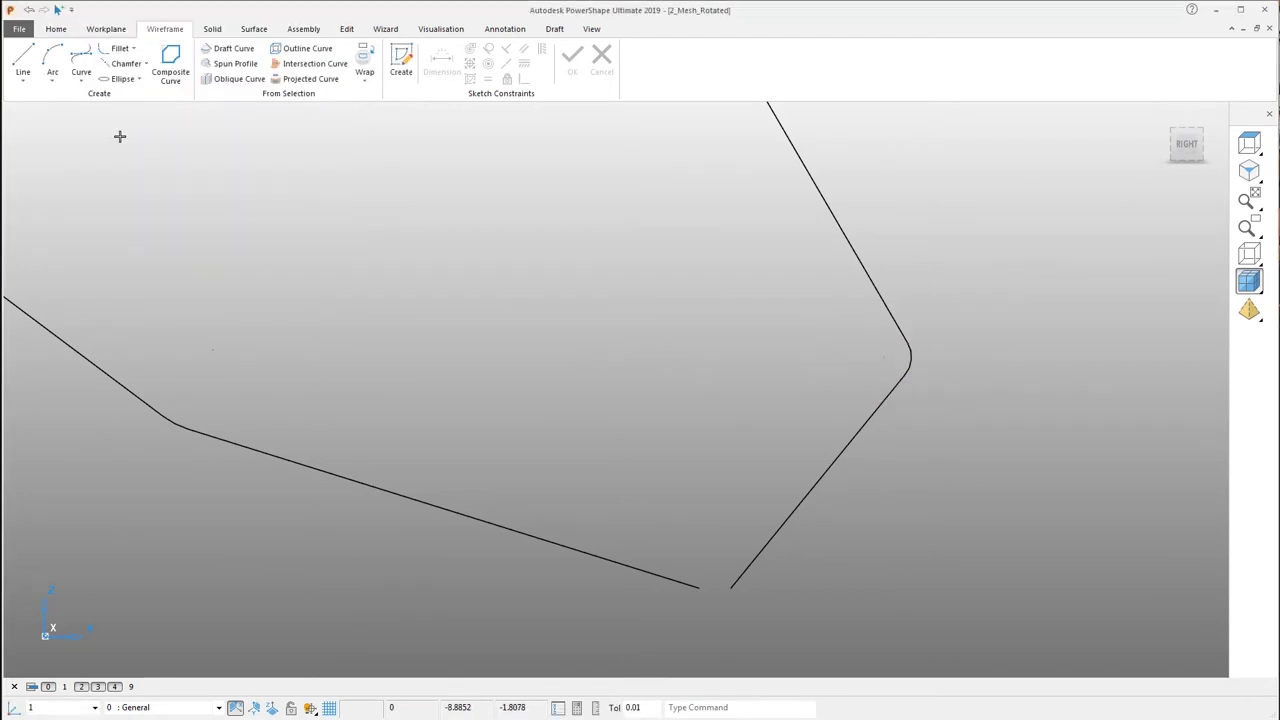
# - Fillet the lower narrow-end corner between the tapered-edge line and the end line
pyautogui.click(682, 584)
pyautogui.rightClick(643, 357)
pyautogui.click(675, 369)
pyautogui.scroll(-3, 625, 337)
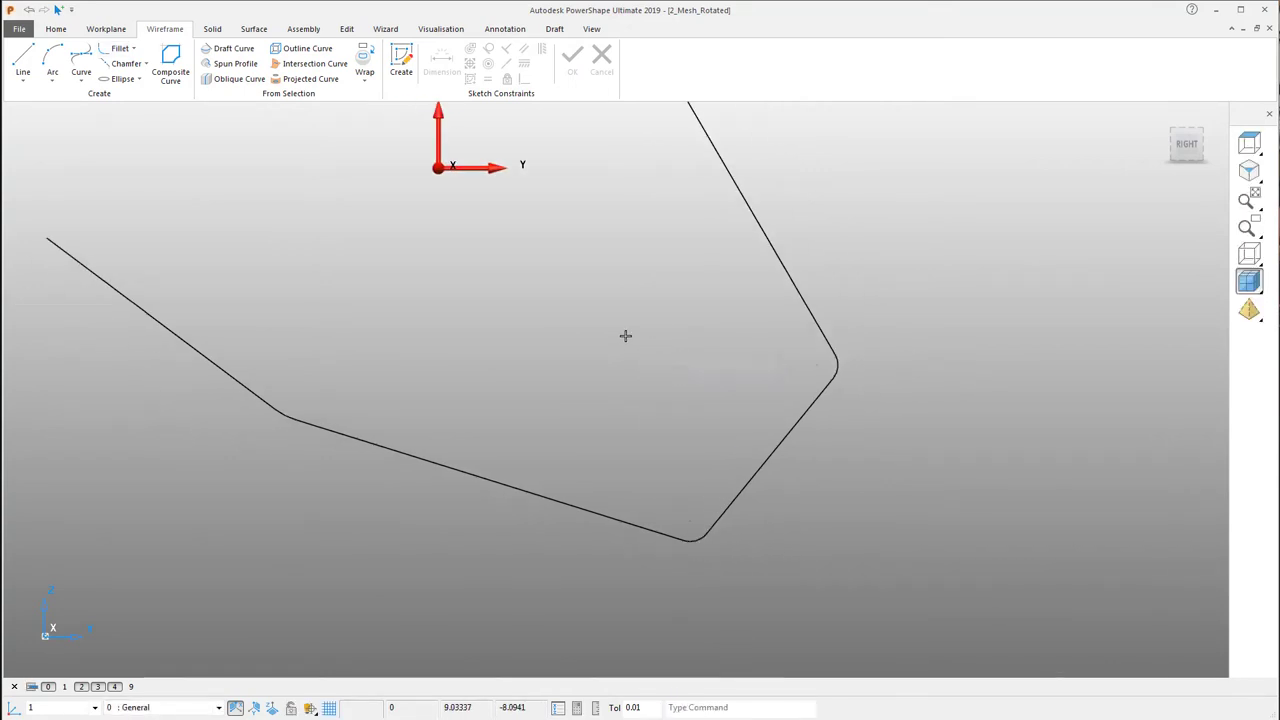
# - Draw a line across the open end, joining the free ends of the two cylindrical-edge lines
pyautogui.keyDown('shift'); pyautogui.moveTo(503, 328); pyautogui.dragTo(562, 383, button='middle'); pyautogui.keyUp('shift')
pyautogui.scroll(-2, 562, 383)
pyautogui.keyDown('shift'); pyautogui.moveTo(432, 290); pyautogui.dragTo(455, 372, button='middle'); pyautogui.keyUp('shift')
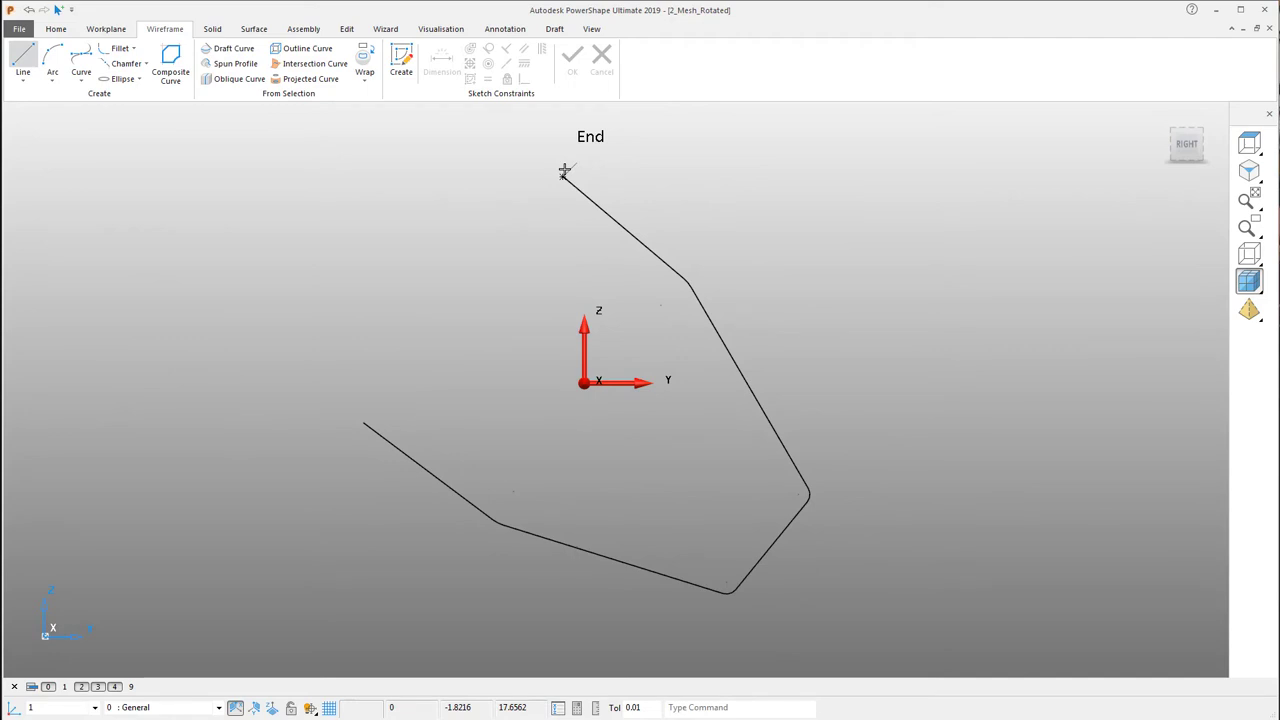
pyautogui.rightClick(235, 213)
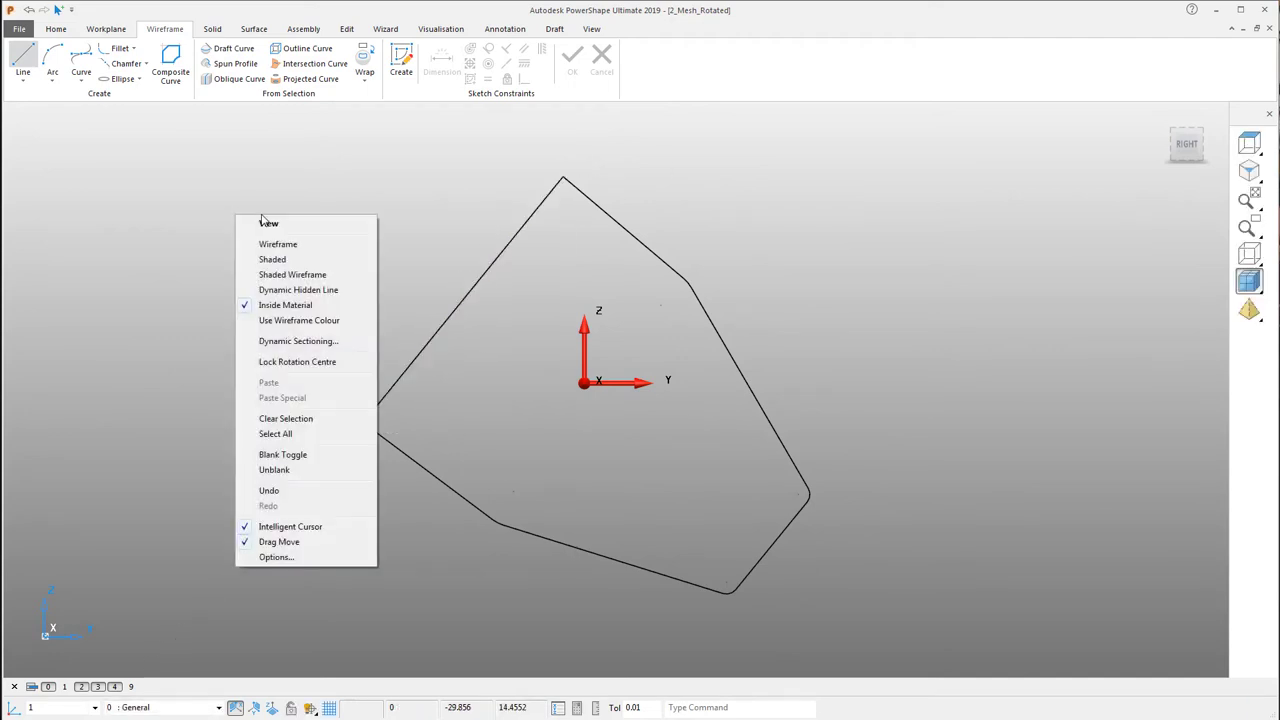
pyautogui.click(270, 213)
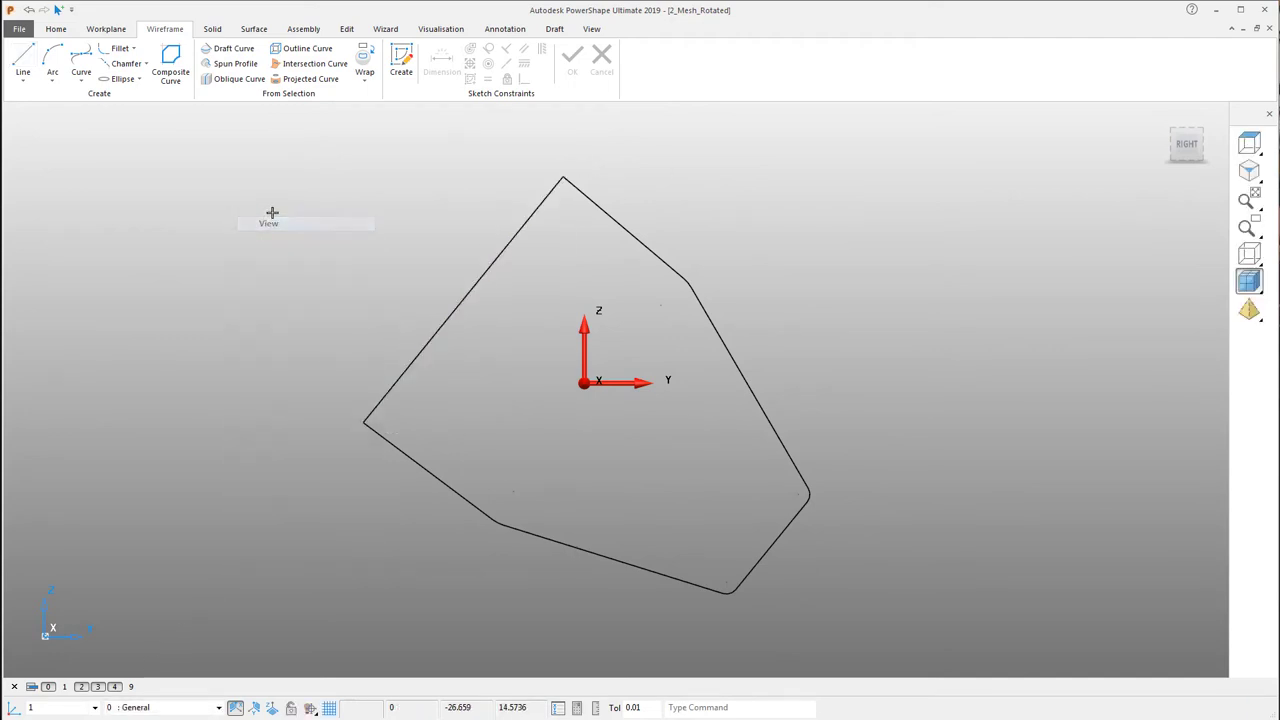
# - Draw a centre line from the midpoint of the open-end line to the middle of the narrow-end line
pyautogui.click(469, 296)
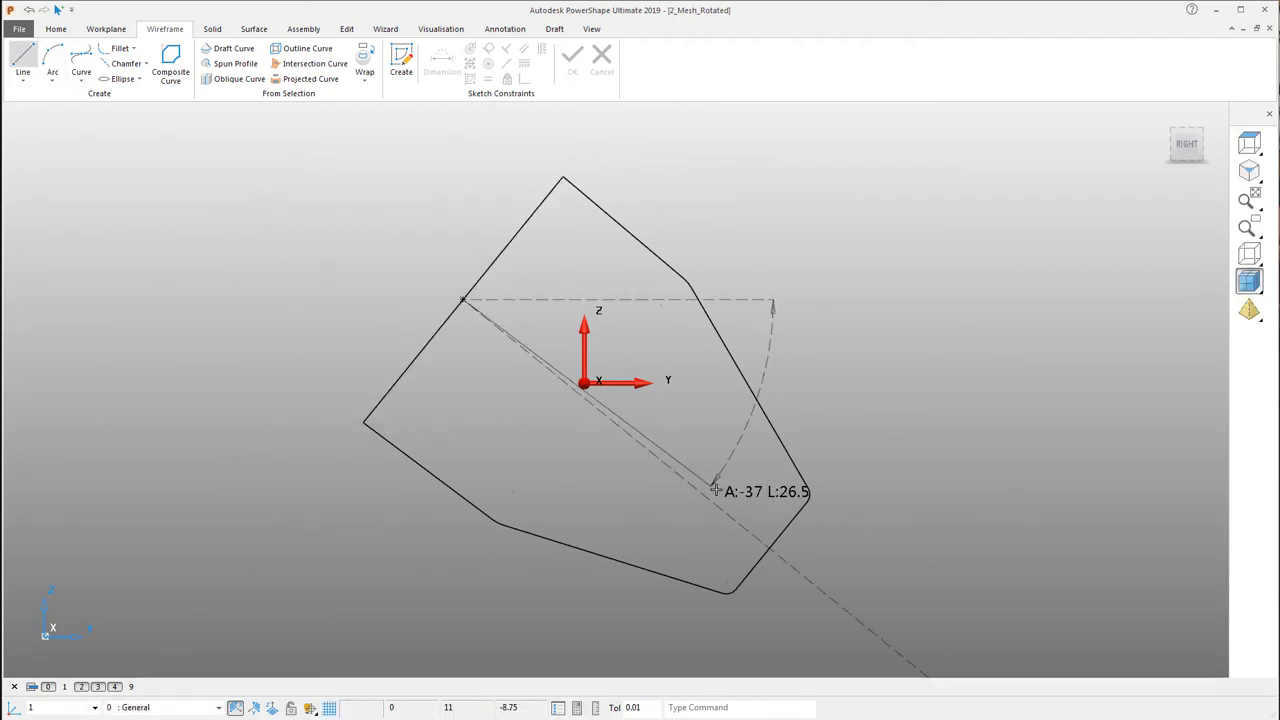
pyautogui.click(773, 546)
pyautogui.rightClick(856, 299)
pyautogui.click(872, 309)
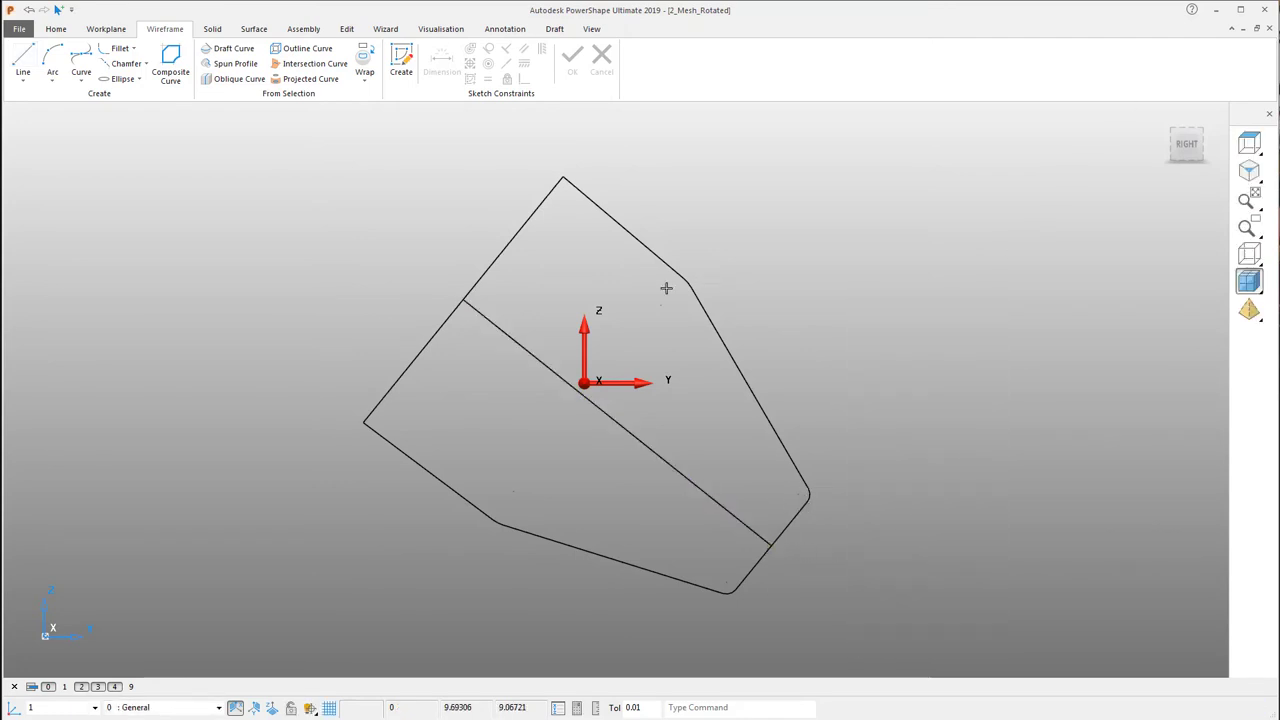
# - Move the workplane's origin to the midpoint of the open-end line, where the centre line starts
pyautogui.click(603, 381)
pyautogui.scroll(-3, 723, 333)
pyautogui.scroll(3, 791, 351)
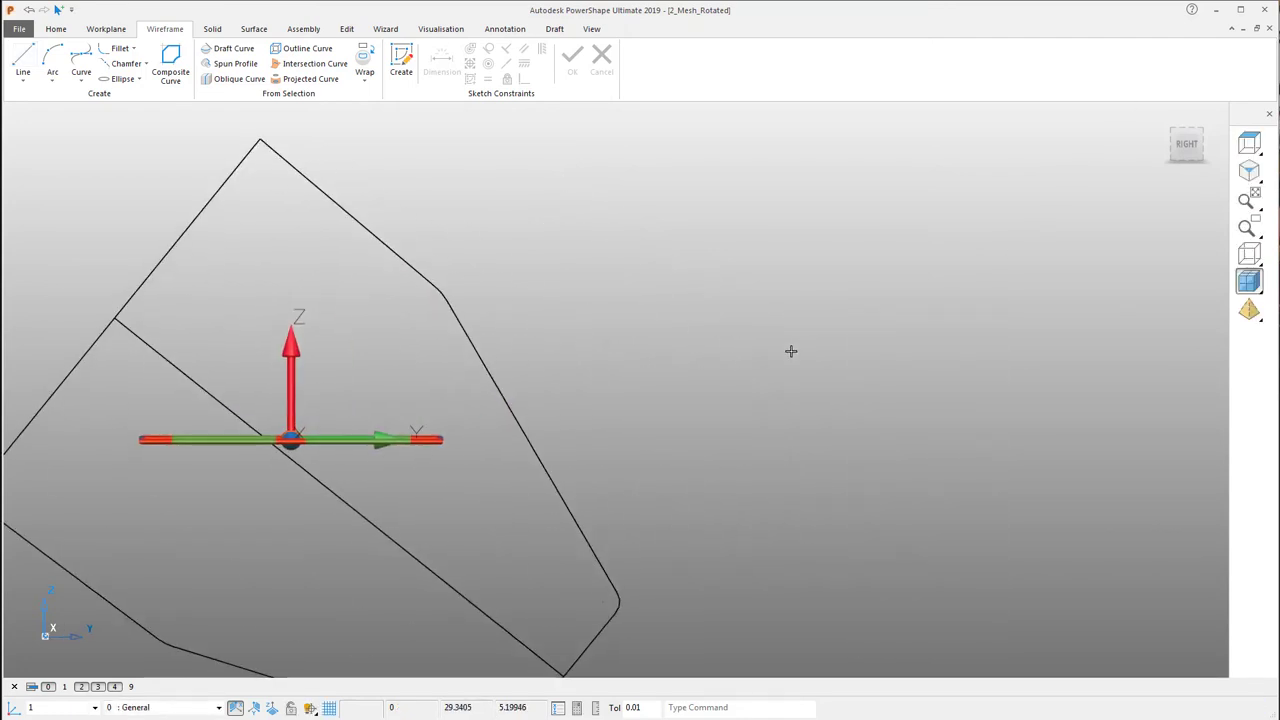
pyautogui.moveTo(791, 351); pyautogui.dragTo(868, 345, button='middle')
pyautogui.click(868, 345)
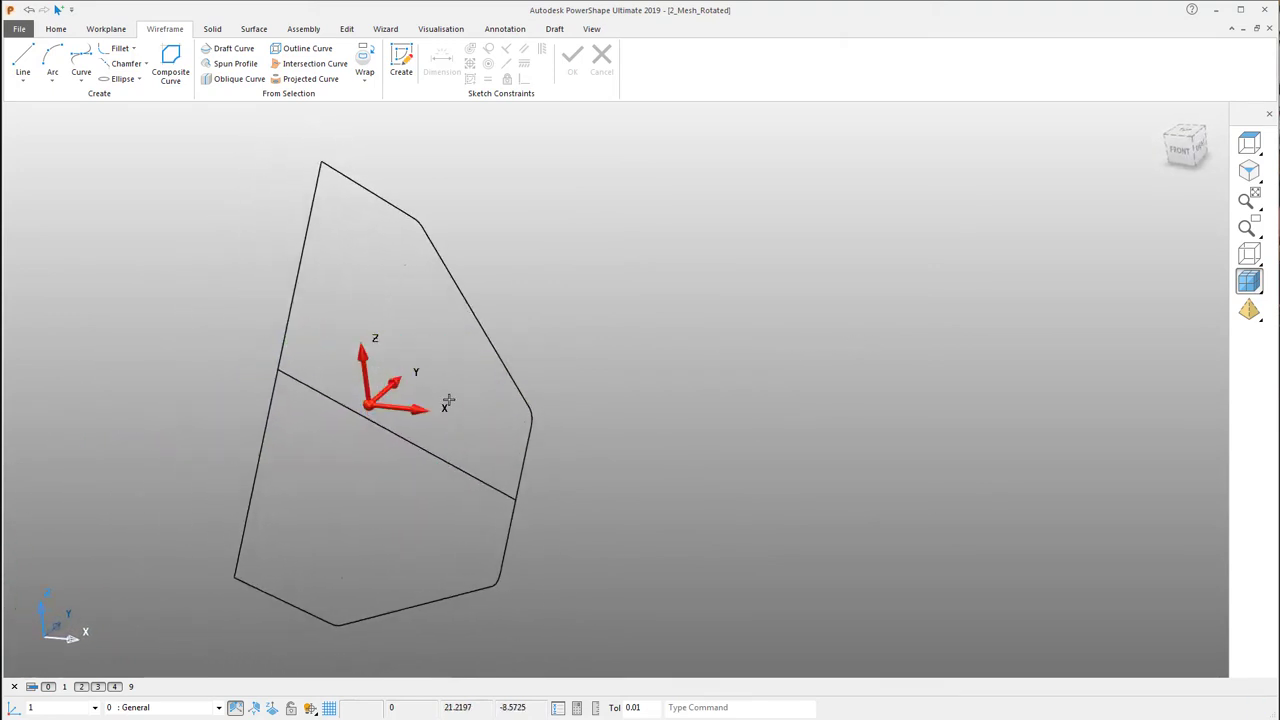
pyautogui.click(375, 403)
pyautogui.moveTo(375, 403); pyautogui.dragTo(375, 398, button='middle')
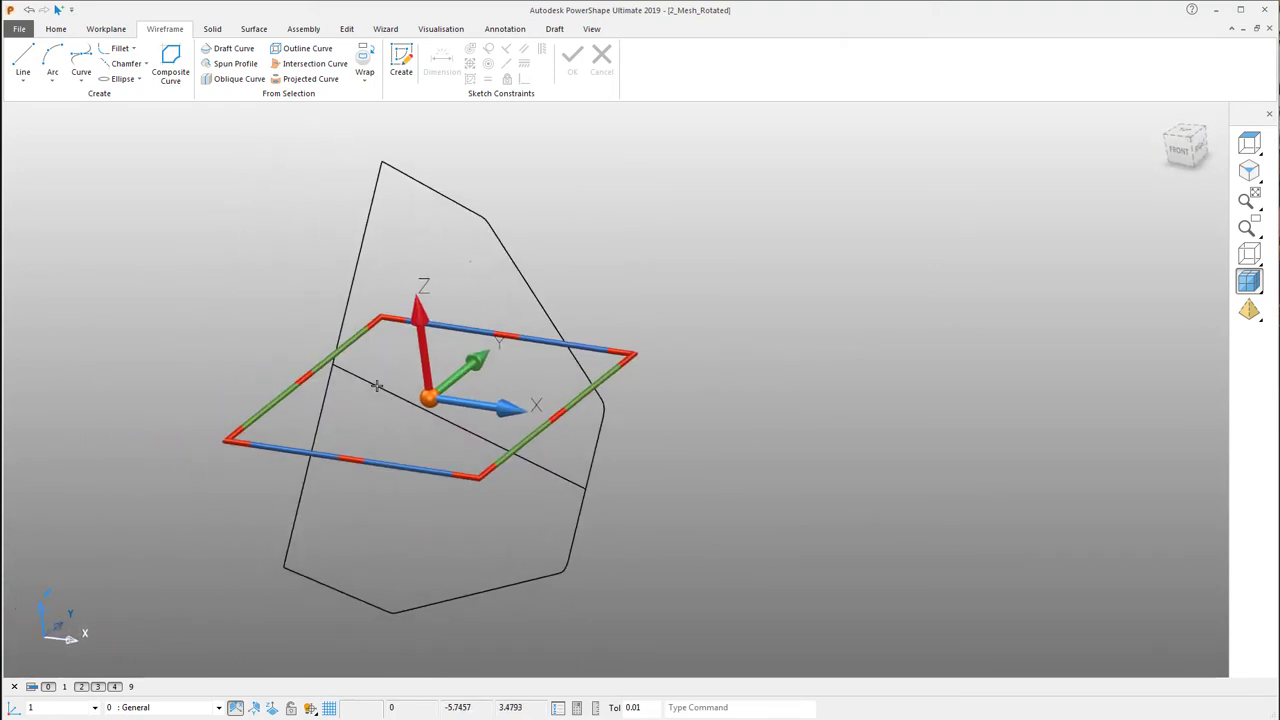
pyautogui.click(675, 247)
pyautogui.moveTo(318, 151); pyautogui.dragTo(545, 420, button='middle')
pyautogui.click(543, 454)
pyautogui.moveTo(545, 420); pyautogui.dragTo(452, 374)
pyautogui.click(517, 466)
pyautogui.moveTo(503, 423); pyautogui.dragTo(525, 323, button='middle')
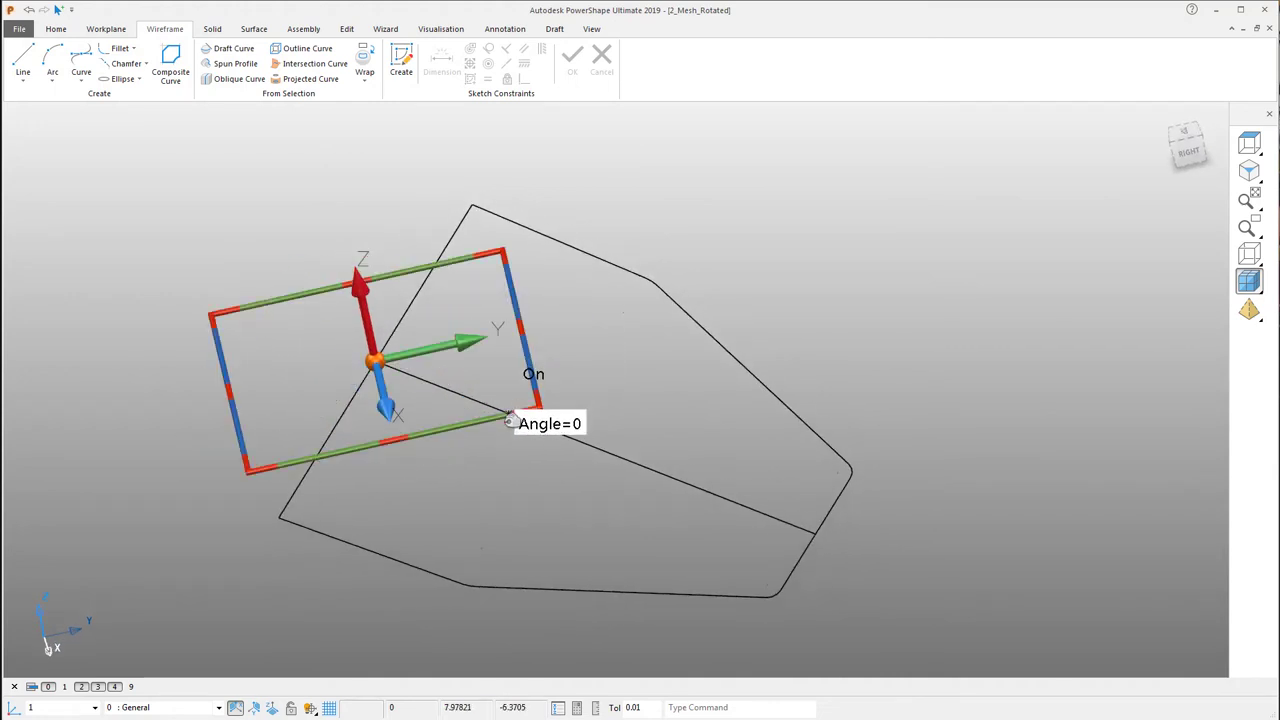
# - Rotate the workplane so its Y axis follows the centre line and its X axis lies along the open-end line
pyautogui.moveTo(511, 420); pyautogui.dragTo(467, 344, button='middle')
pyautogui.moveTo(467, 344); pyautogui.dragTo(487, 410)
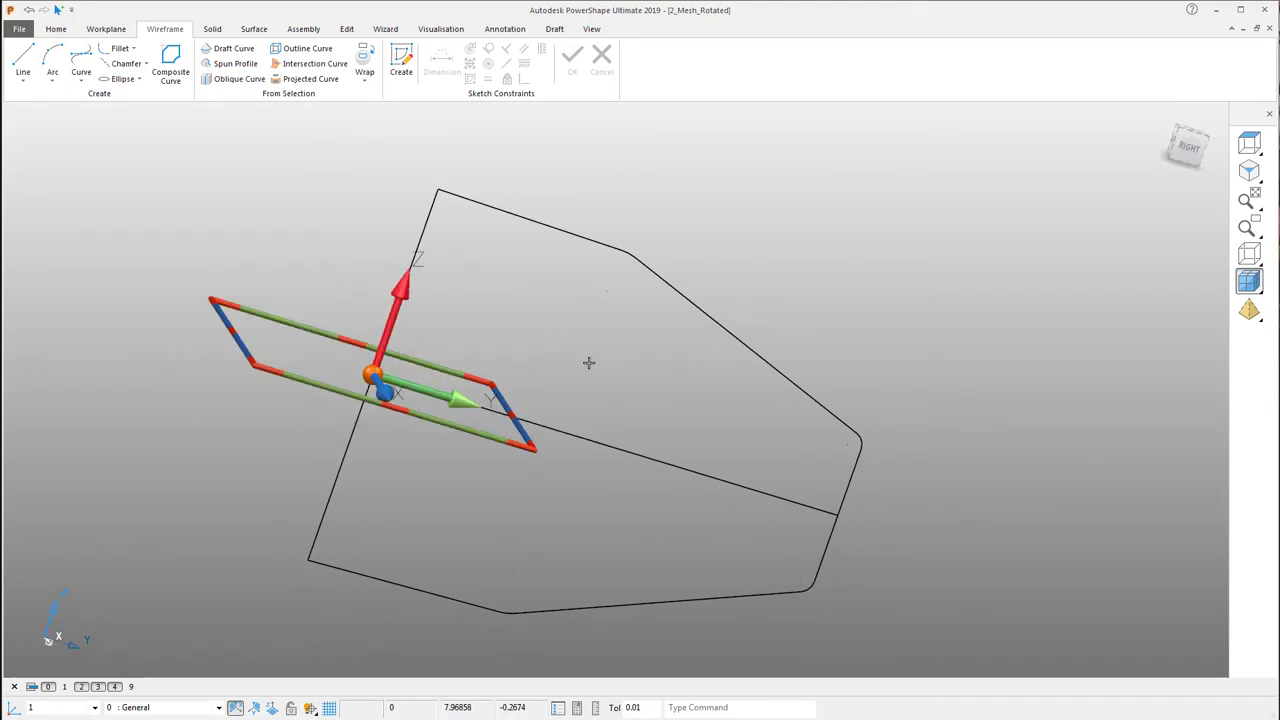
pyautogui.moveTo(588, 362); pyautogui.dragTo(637, 386, button='middle')
pyautogui.moveTo(633, 393); pyautogui.dragTo(657, 480)
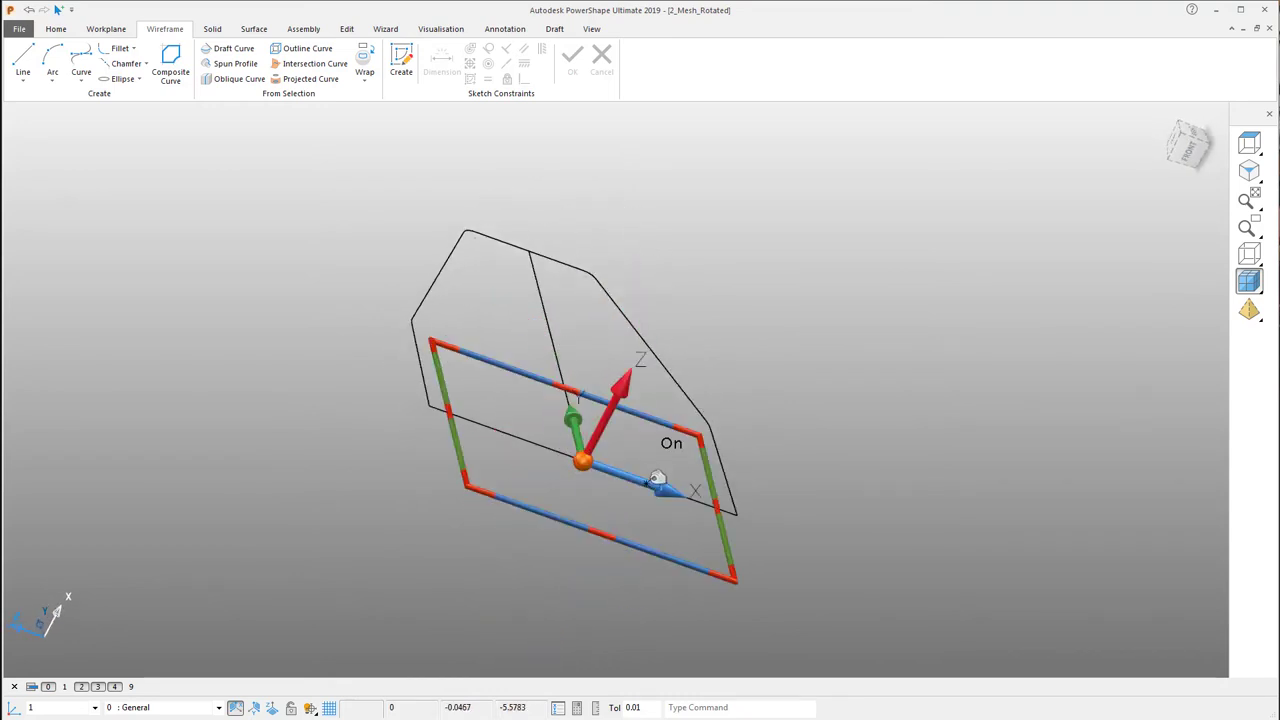
# - Bring back the hidden objects, and delete the main bottle mesh and the red cutting plane, keeping the nozzle mesh
pyautogui.moveTo(792, 409); pyautogui.dragTo(753, 285, button='middle')
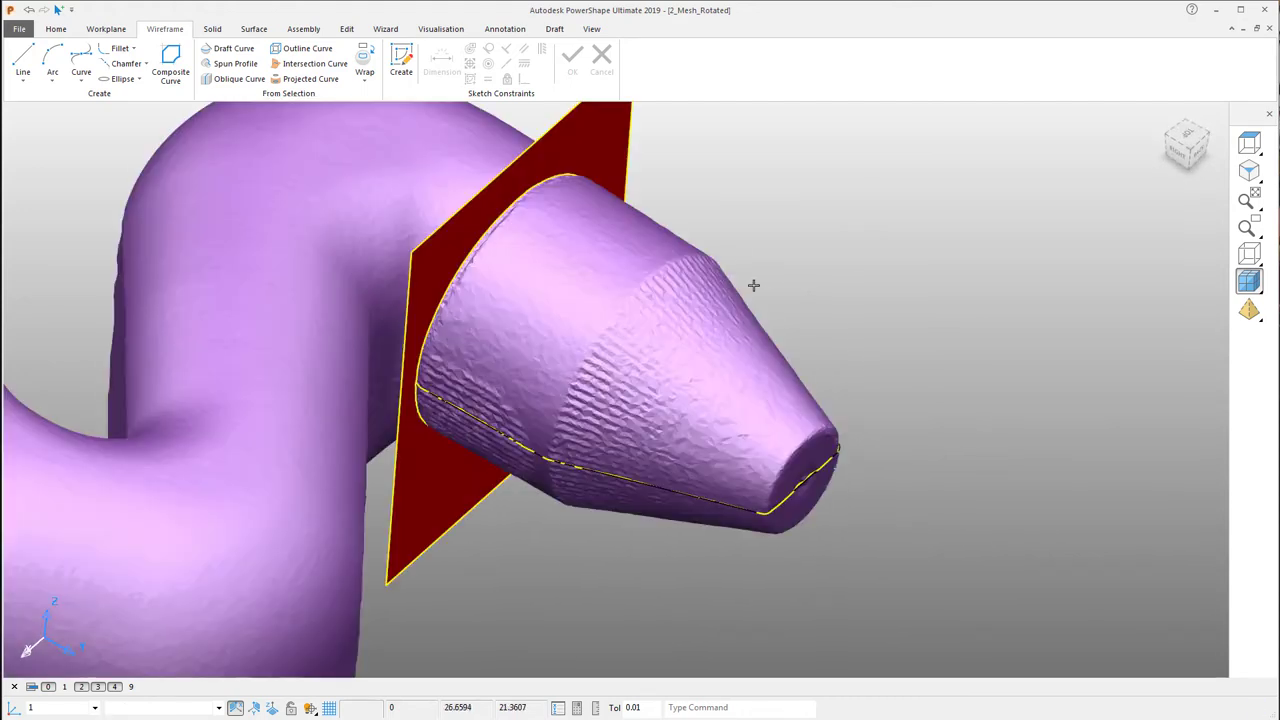
pyautogui.click(349, 171)
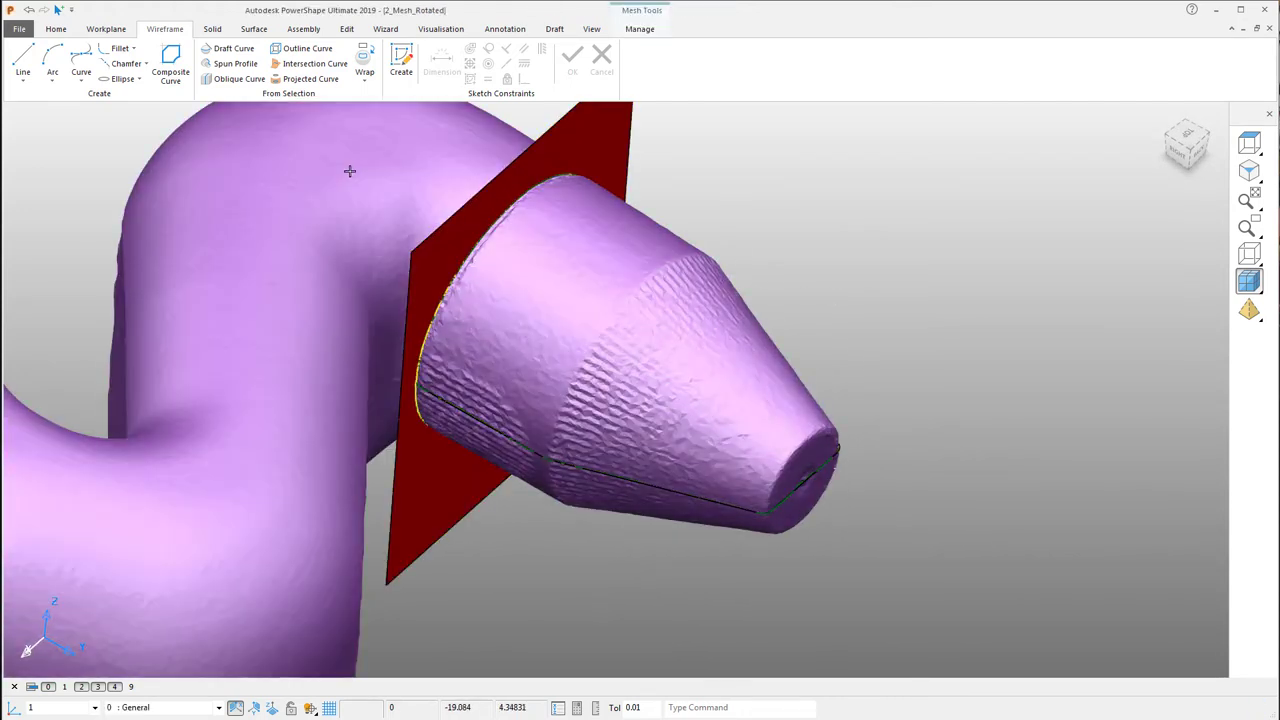
pyautogui.press('Delete')
pyautogui.click(440, 250)
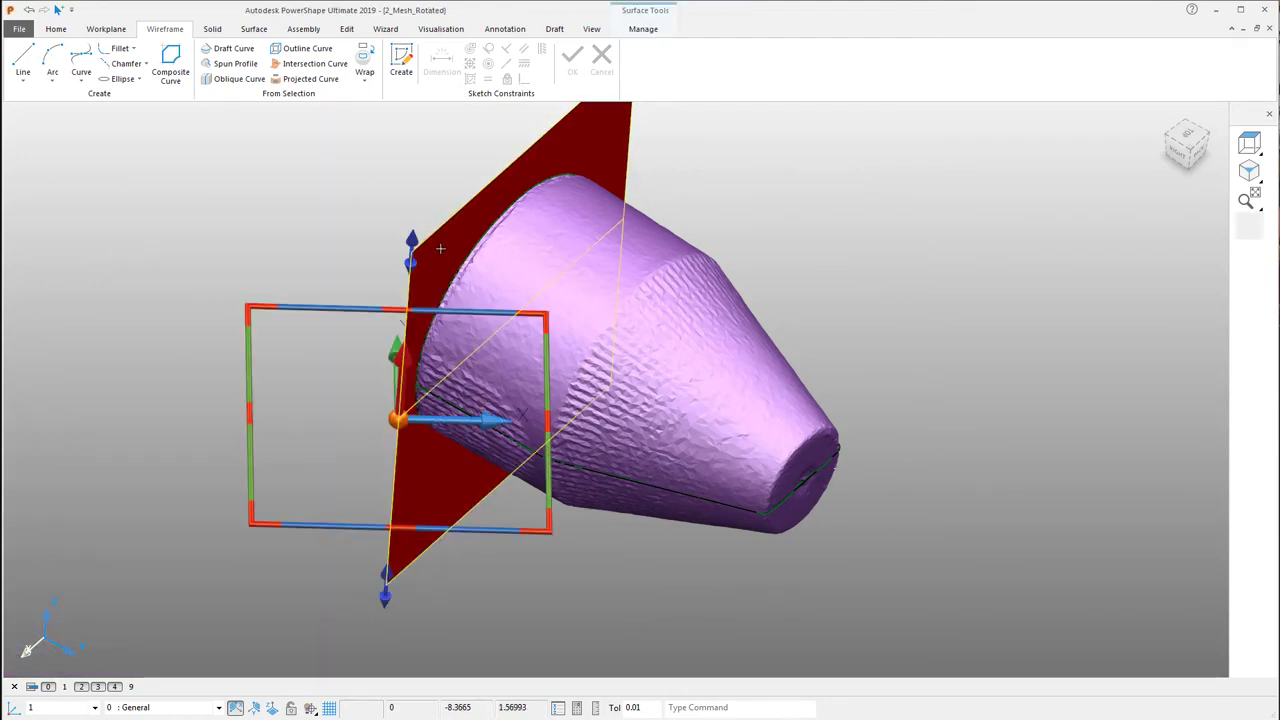
pyautogui.press('Delete')
# - Examine how the open-end line and the traced side profile fit the nozzle mesh at its open end
pyautogui.moveTo(932, 360); pyautogui.dragTo(466, 463, button='middle')
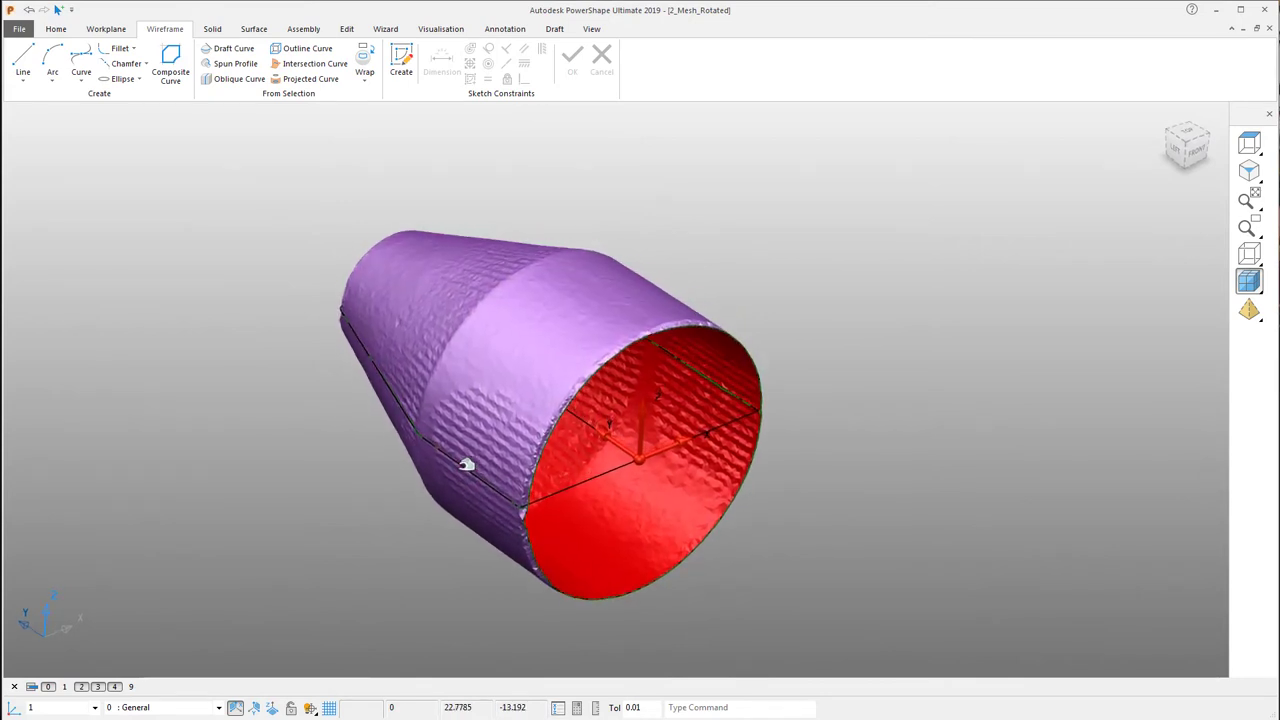
pyautogui.click(586, 479)
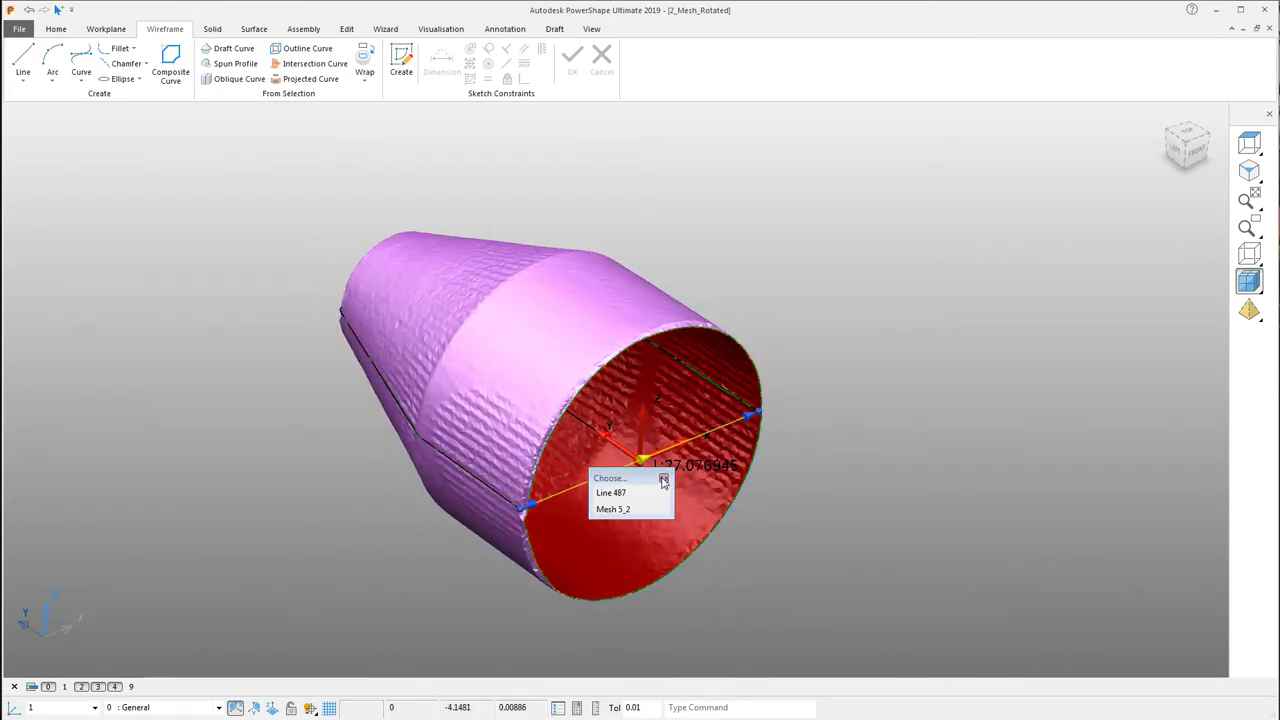
pyautogui.scroll(3, 585, 455)
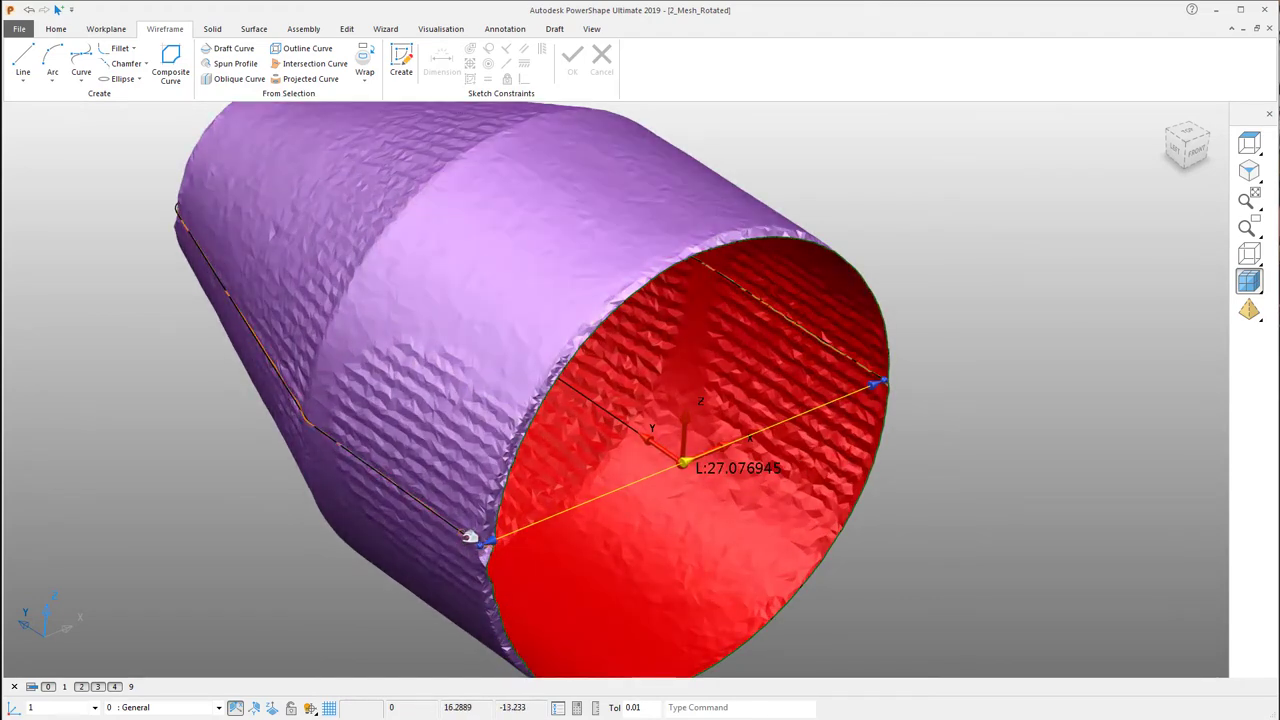
pyautogui.click(470, 537)
pyautogui.press('Escape')
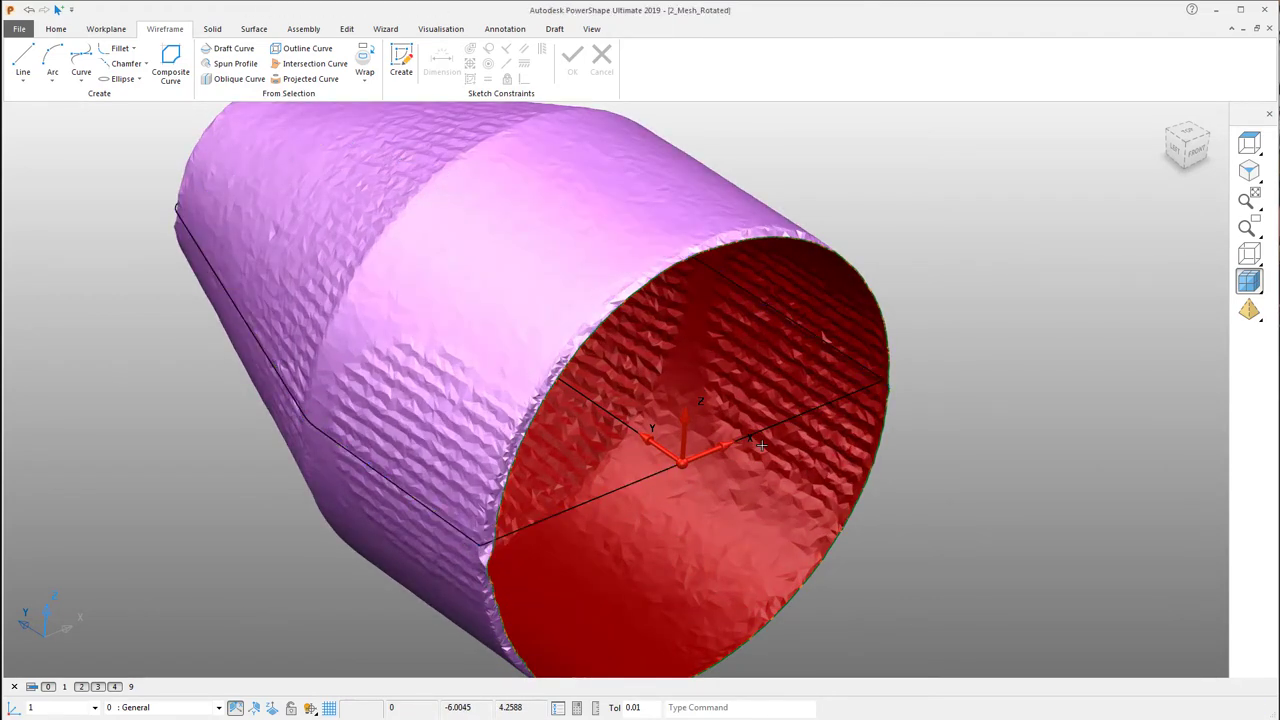
# - Delete the line across the nozzle's open end and hide the nozzle mesh
pyautogui.click(631, 489)
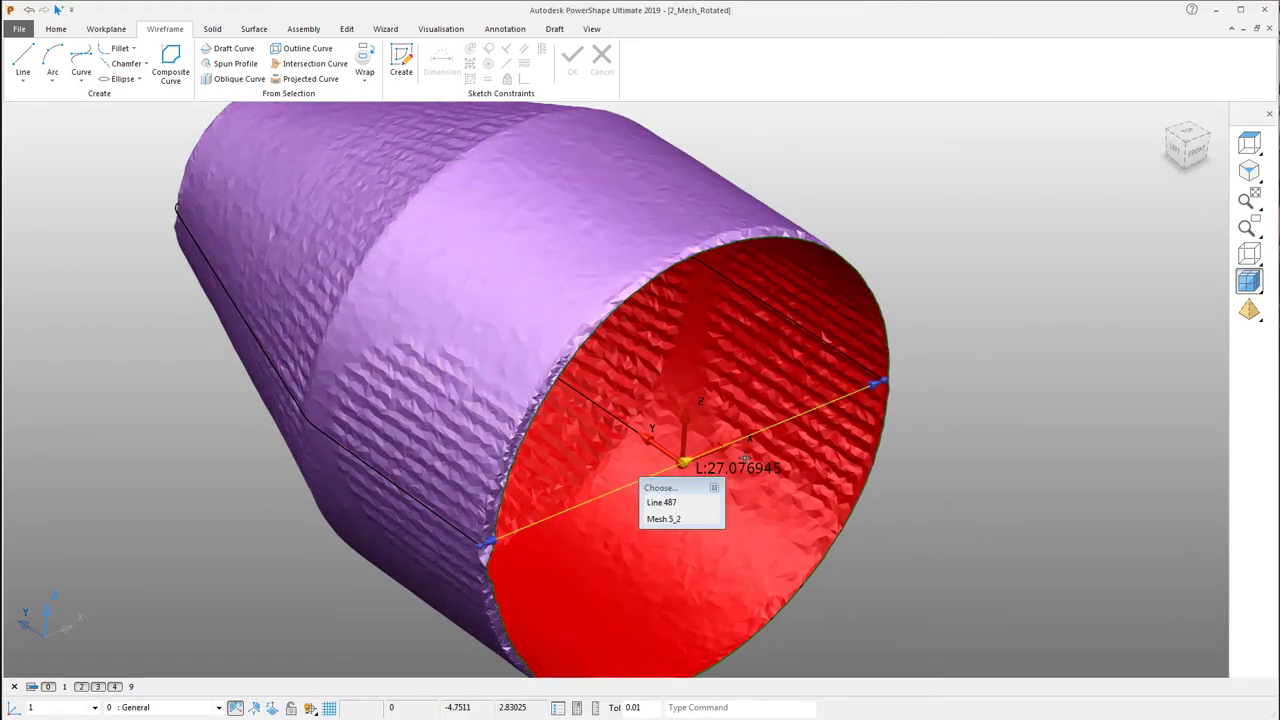
pyautogui.press('Escape')
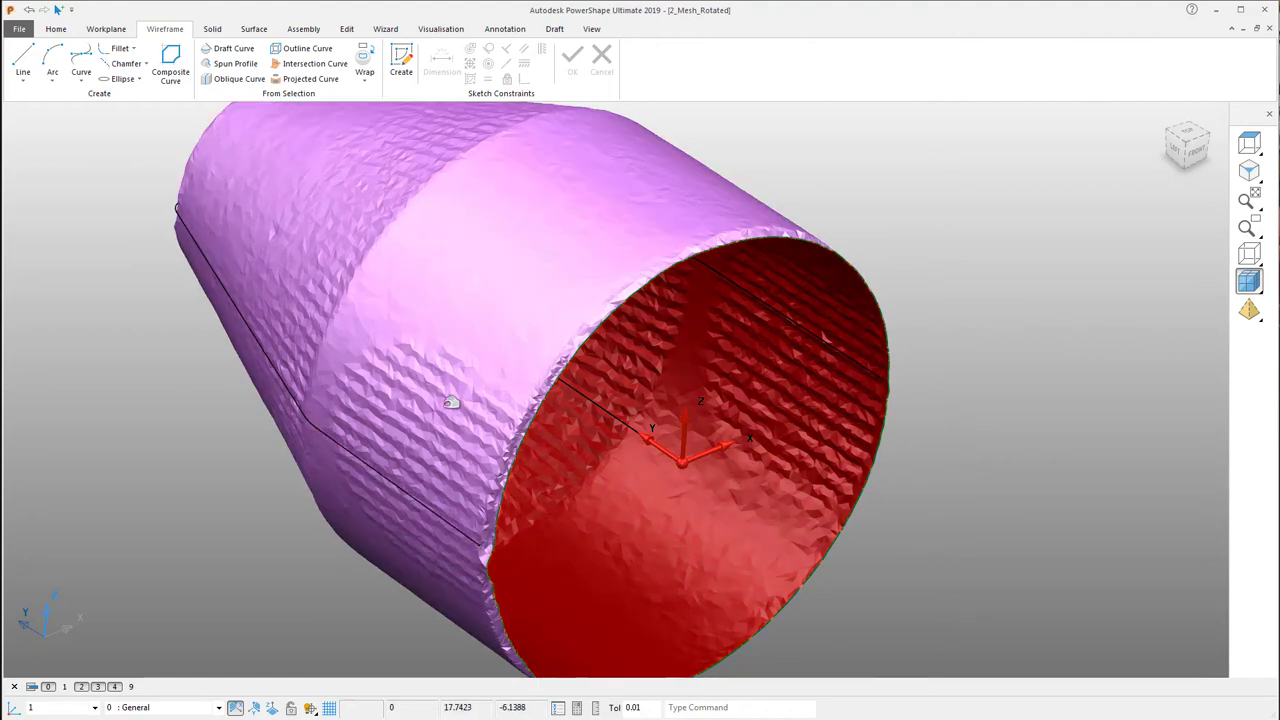
pyautogui.click(493, 342)
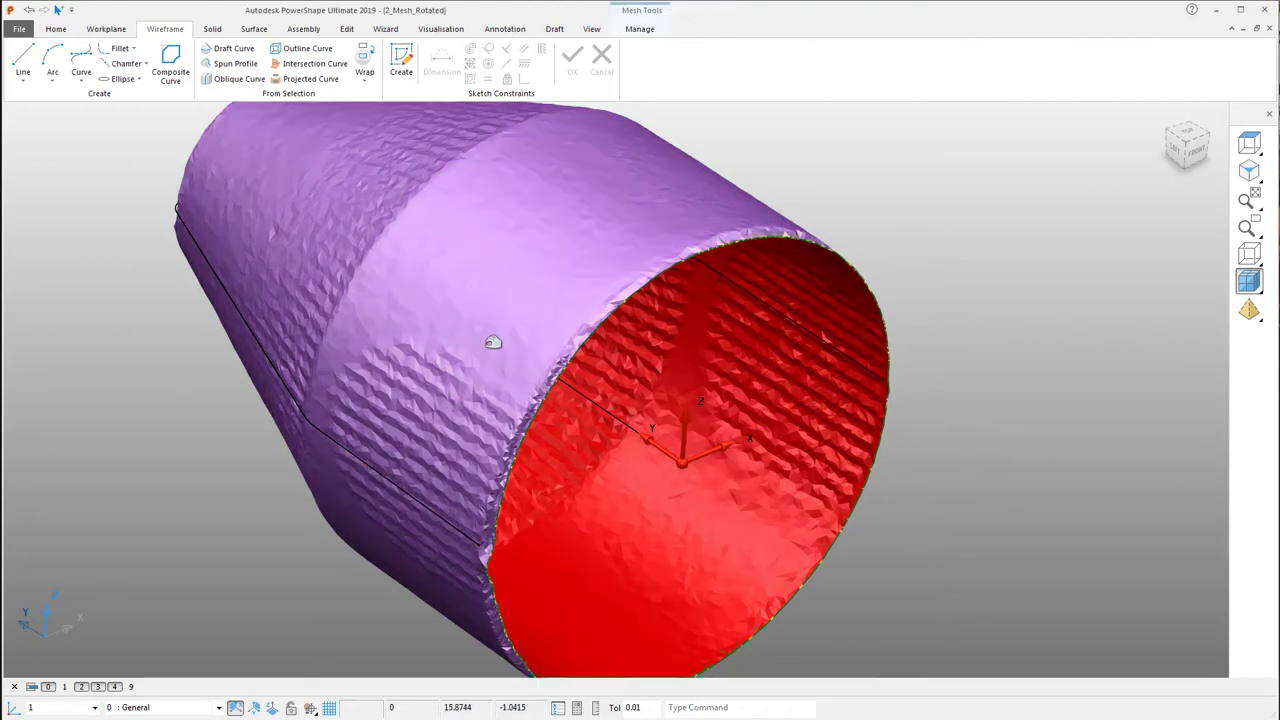
pyautogui.press('Delete')
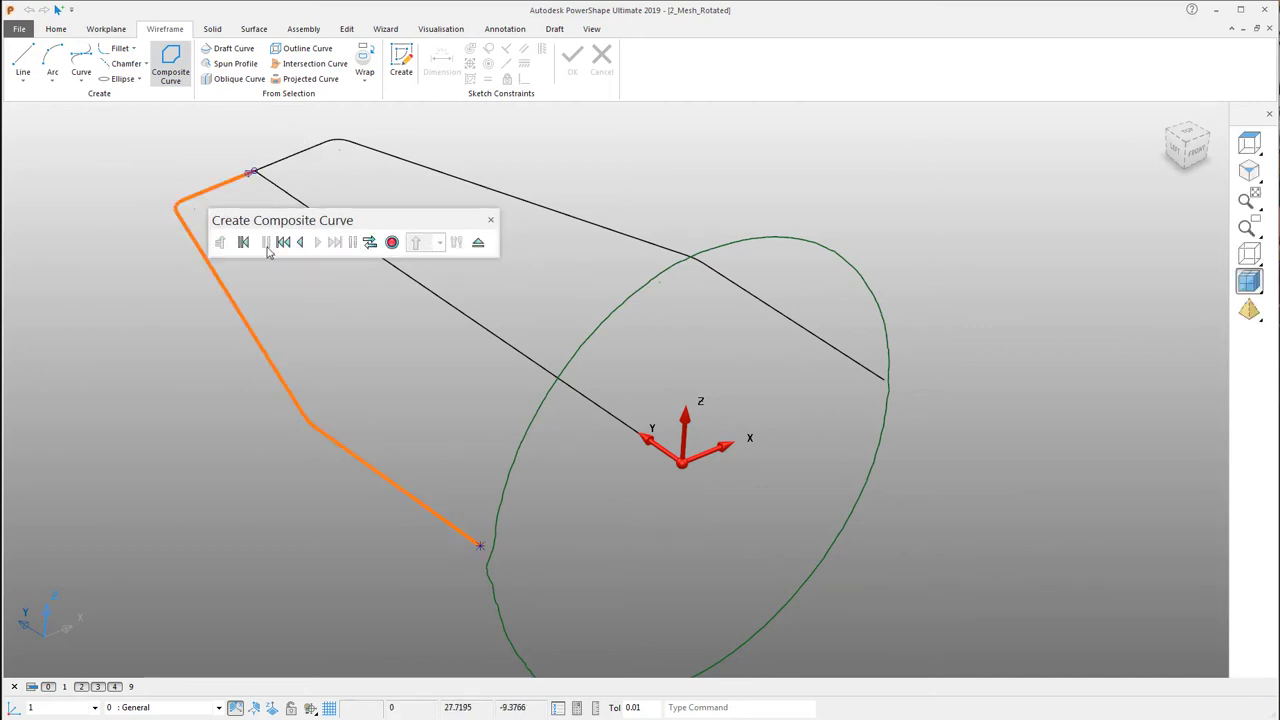
# - Save the traced side profile as a composite curve and revolve it into a surface around the workplane's Y axis
pyautogui.click(389, 244)
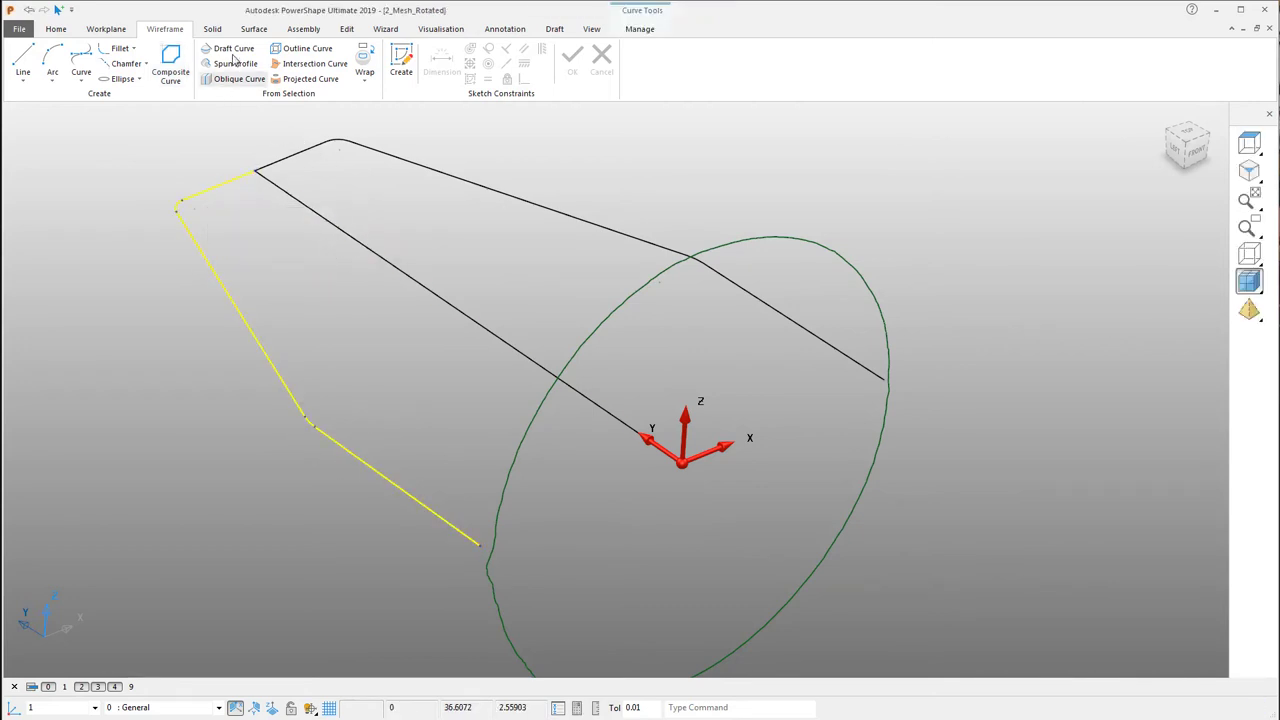
pyautogui.click(254, 29)
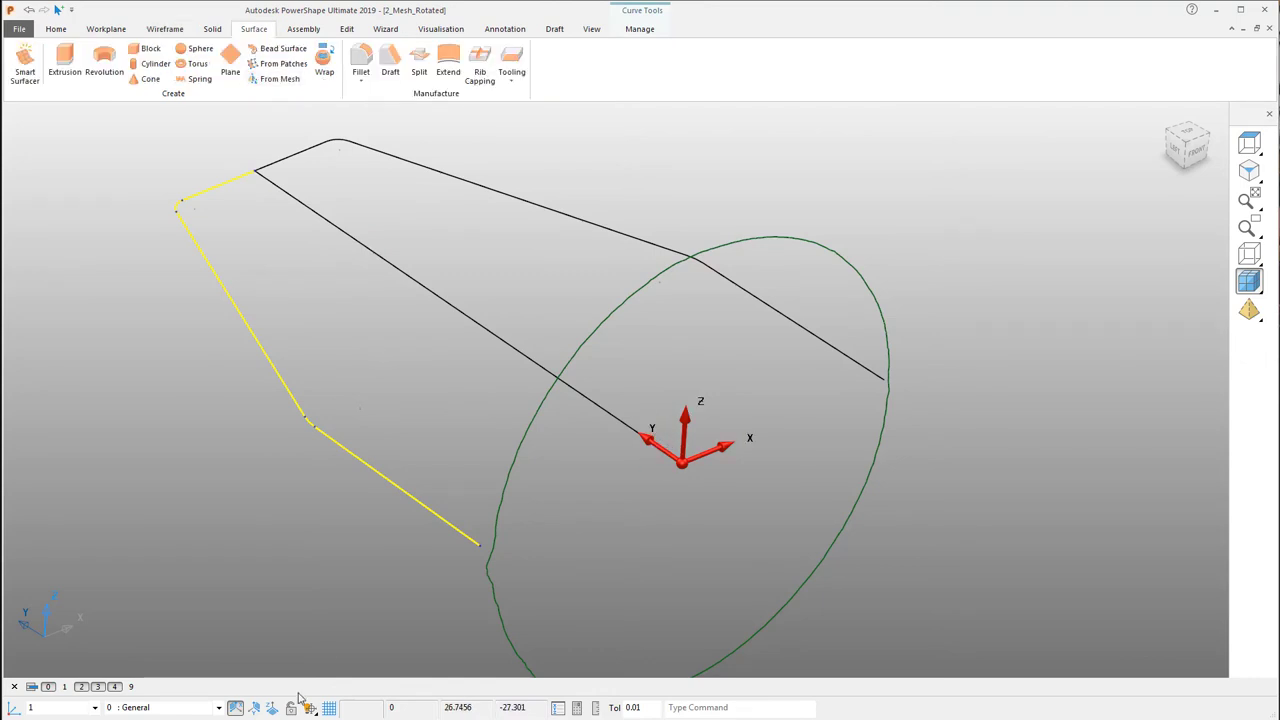
pyautogui.click(108, 70)
# - Bring back the hidden objects and inspect the revolved nozzle surface on the whole bottle
pyautogui.rightClick(884, 186)
pyautogui.click(930, 193)
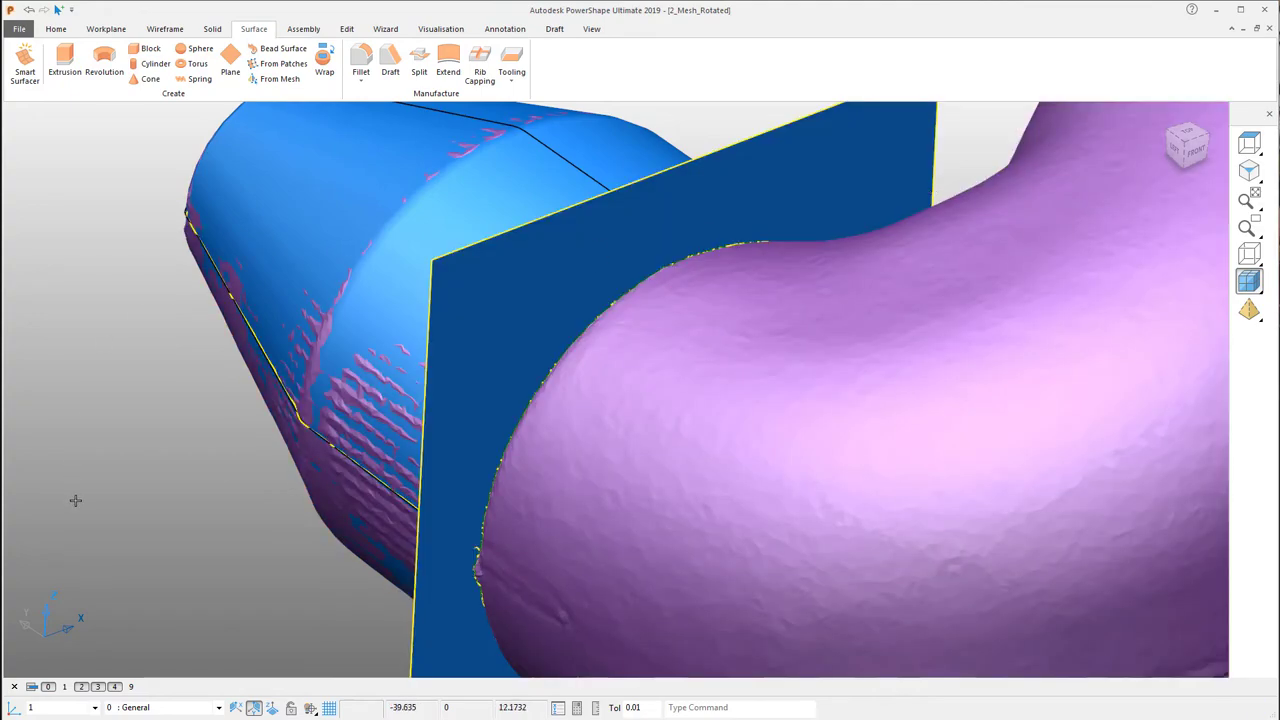
pyautogui.moveTo(75, 500); pyautogui.dragTo(1011, 271, button='middle')
pyautogui.click(1186, 155)
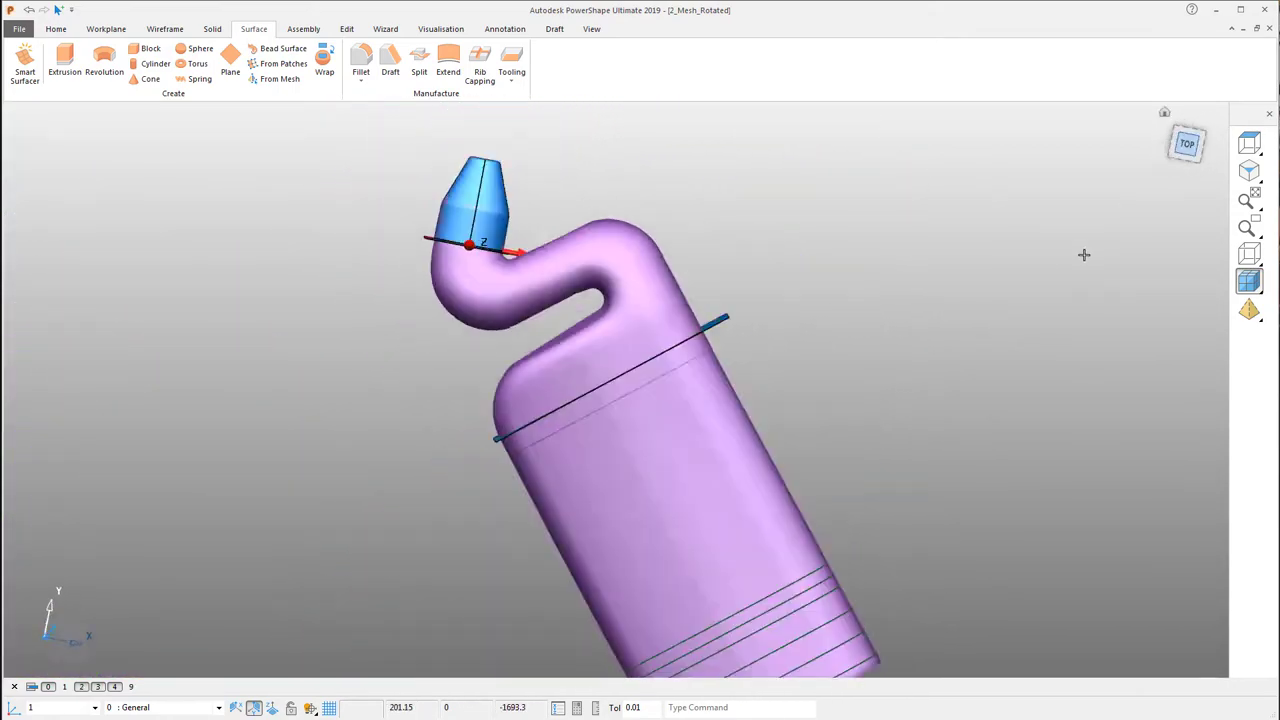
pyautogui.scroll(4, 534, 277)
pyautogui.scroll(5, 537, 312)
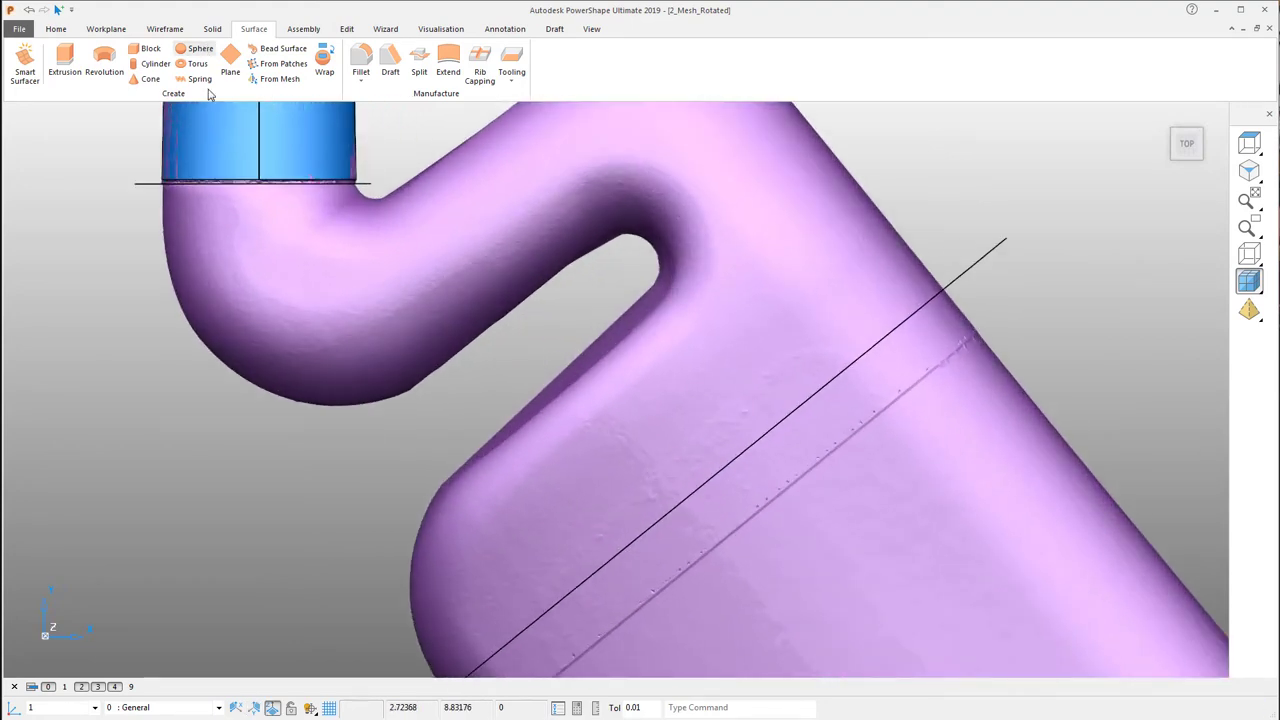
pyautogui.scroll(-4, 435, 378)
pyautogui.moveTo(431, 374); pyautogui.dragTo(210, 160, button='middle')
# - Set dynamic sectioning to the Z axis with the front plane at 0, and create the section curve through the bottle
pyautogui.rightClick(210, 160)
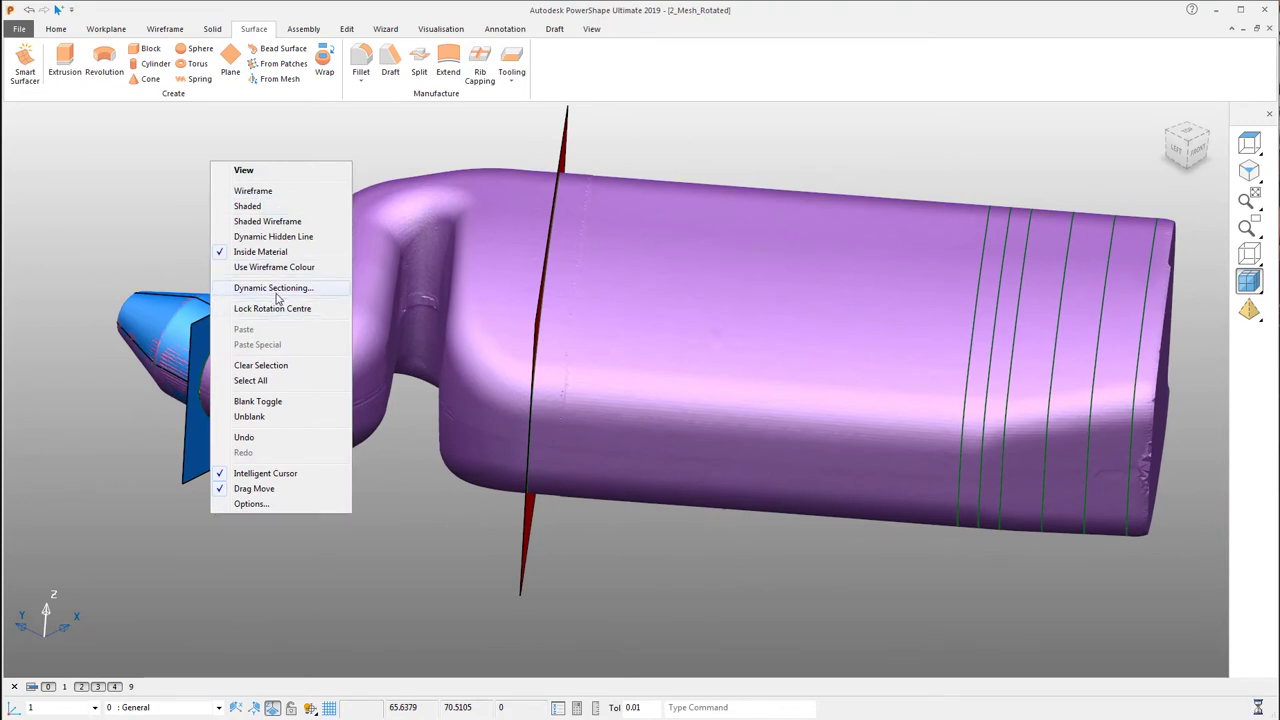
pyautogui.click(273, 288)
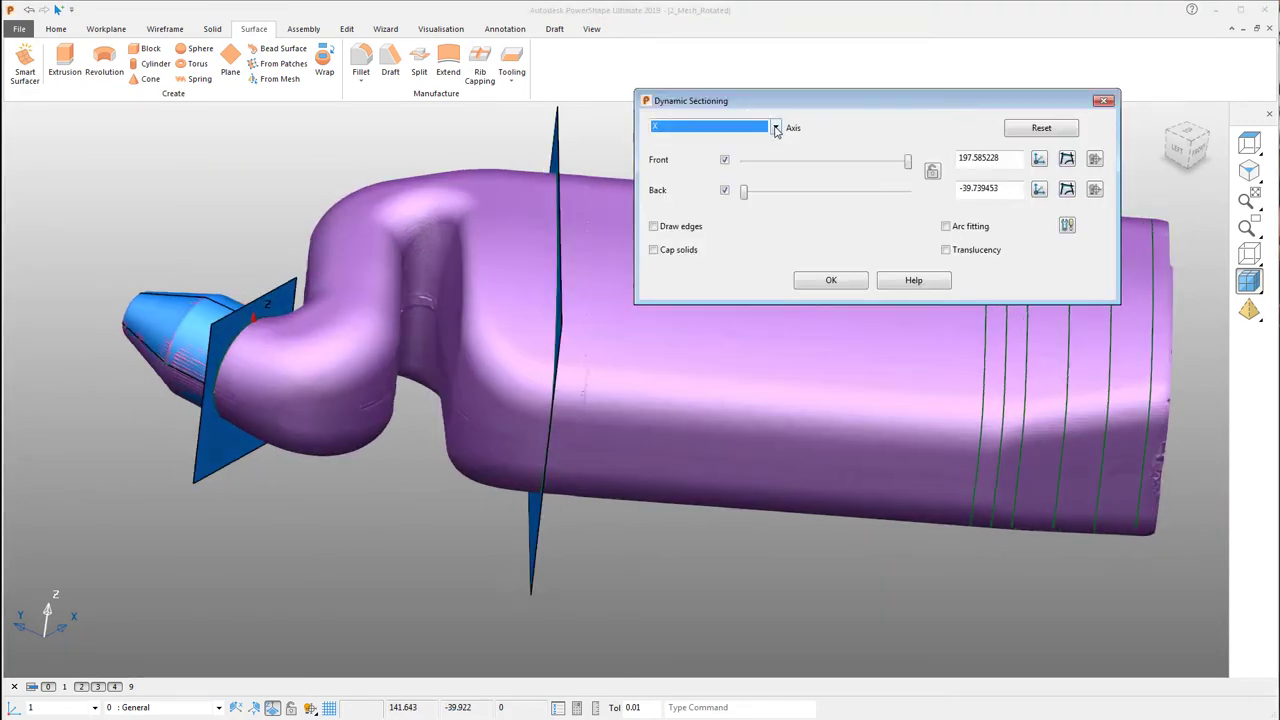
pyautogui.click(774, 128)
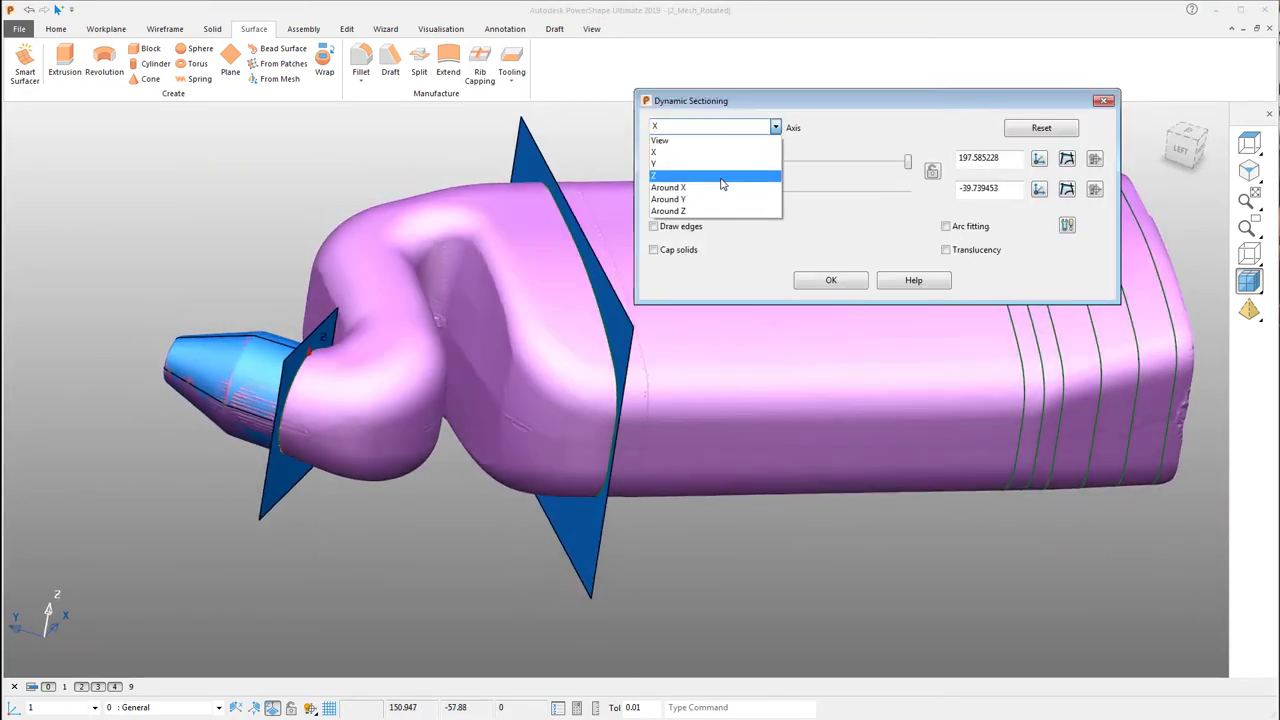
pyautogui.click(710, 166)
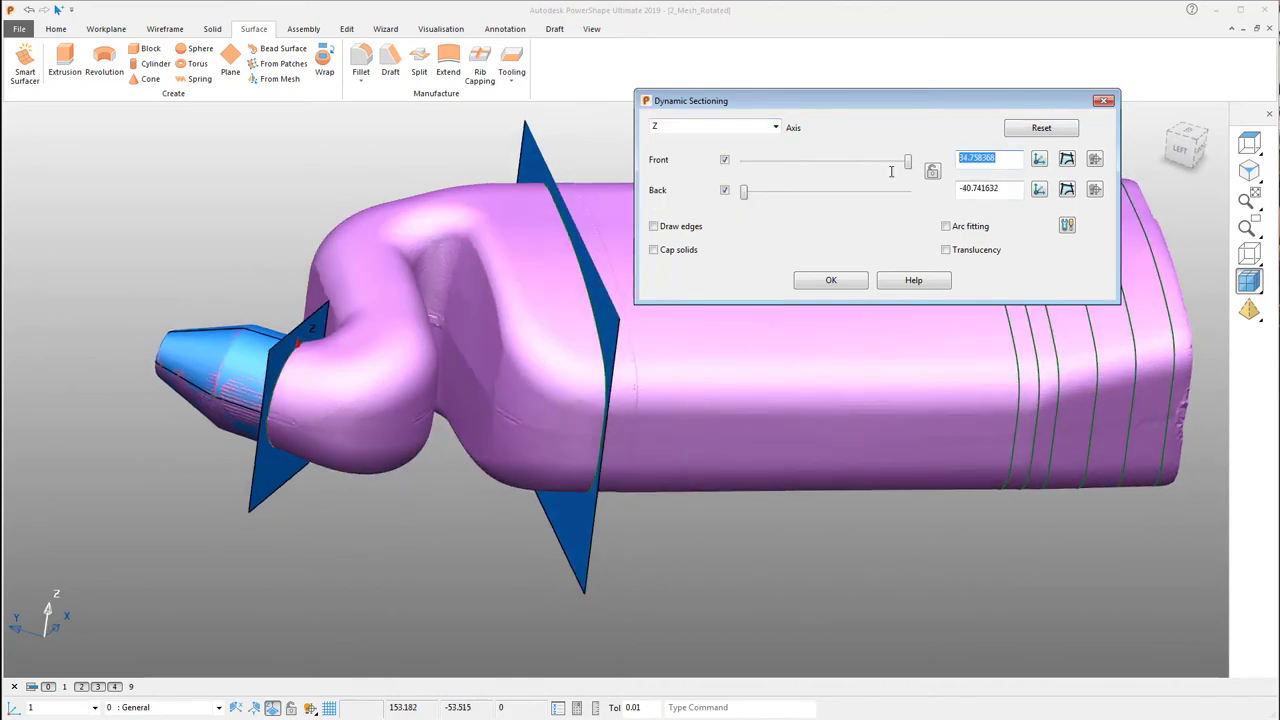
pyautogui.click(1016, 189)
pyautogui.moveTo(520, 420); pyautogui.dragTo(1070, 170, button='middle')
pyautogui.scroll(4, 295, 332)
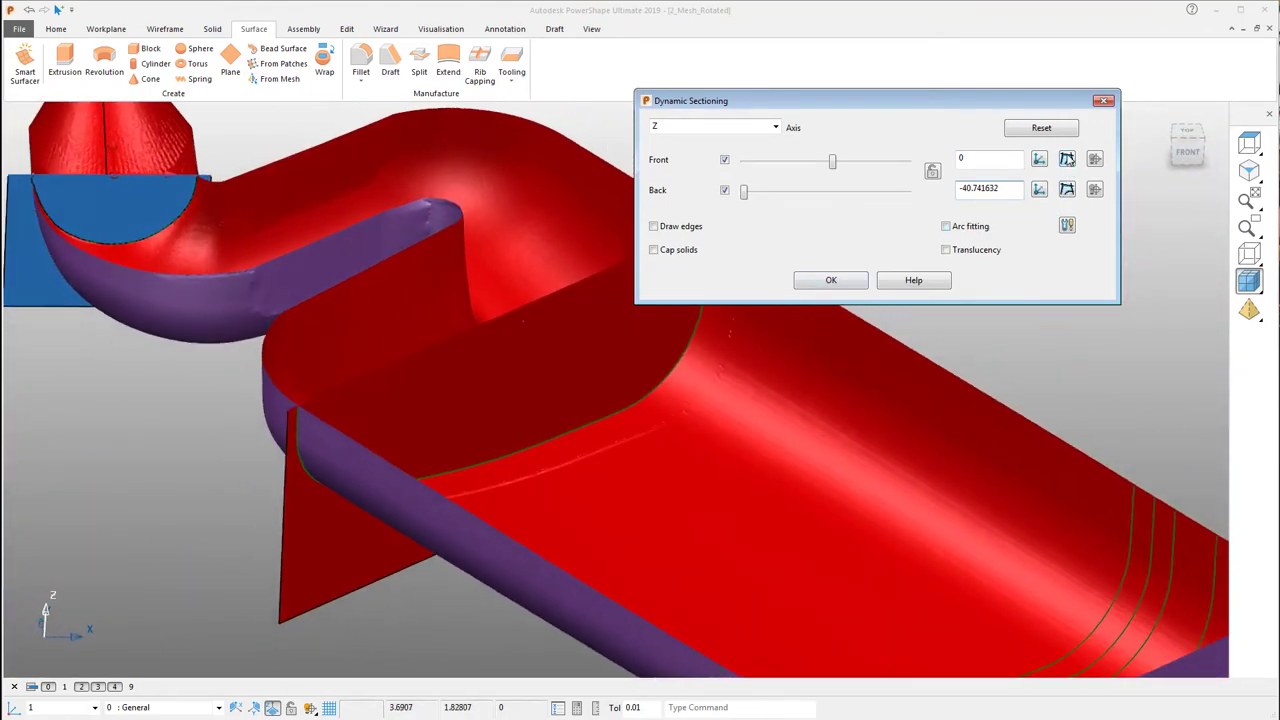
pyautogui.click(1067, 160)
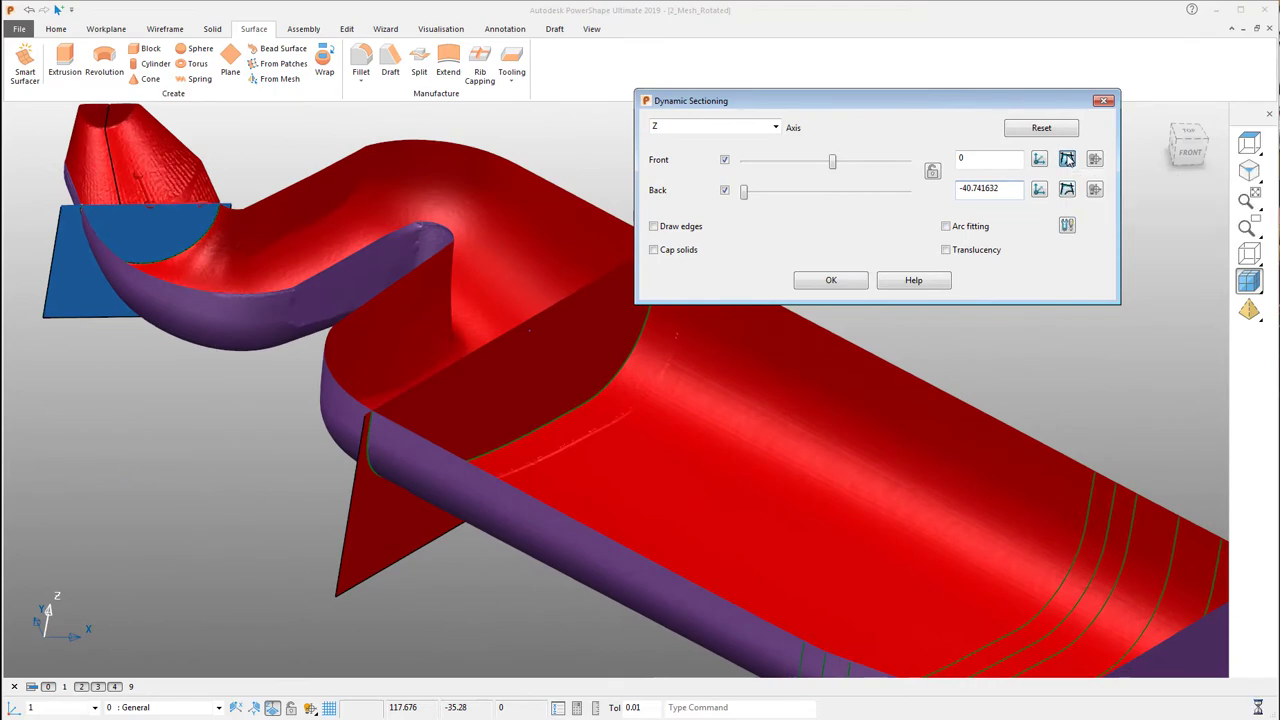
pyautogui.click(830, 280)
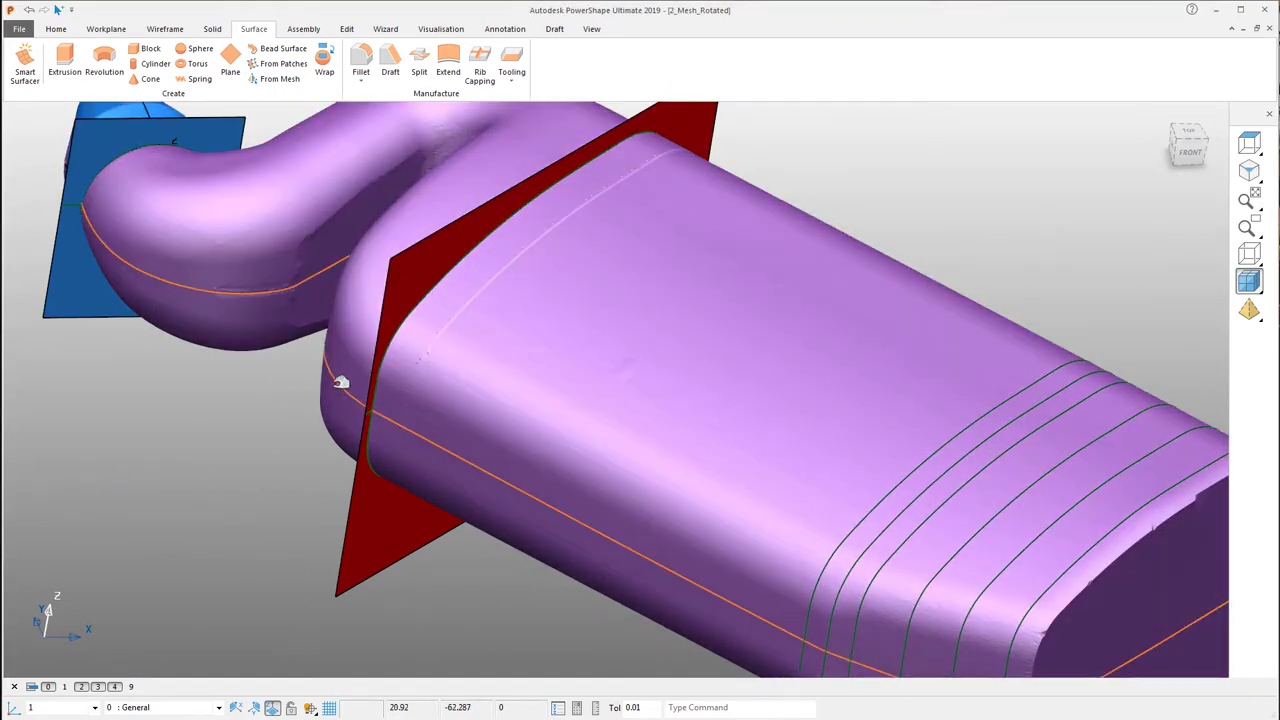
# - Examine how the new section curve follows the slot between the bent neck and the bottle body
pyautogui.click(340, 382)
pyautogui.moveTo(1004, 170); pyautogui.dragTo(949, 257, button='middle')
pyautogui.click(949, 257)
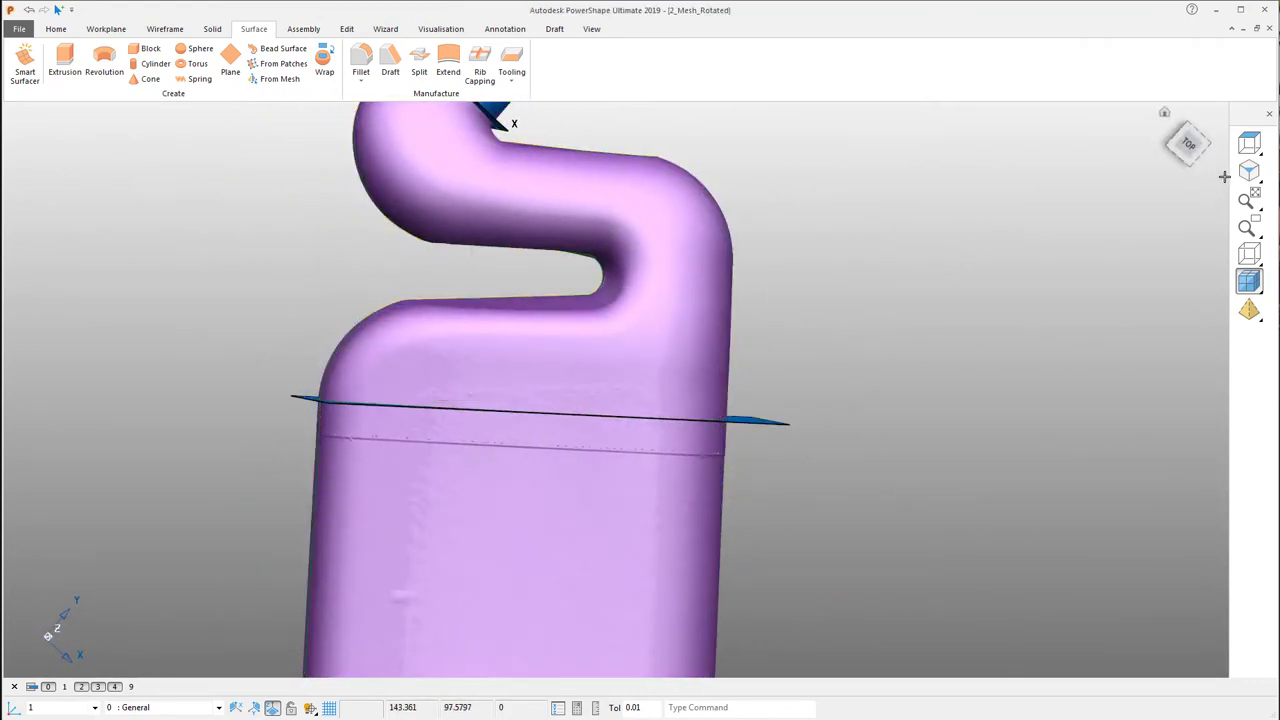
pyautogui.click(1192, 145)
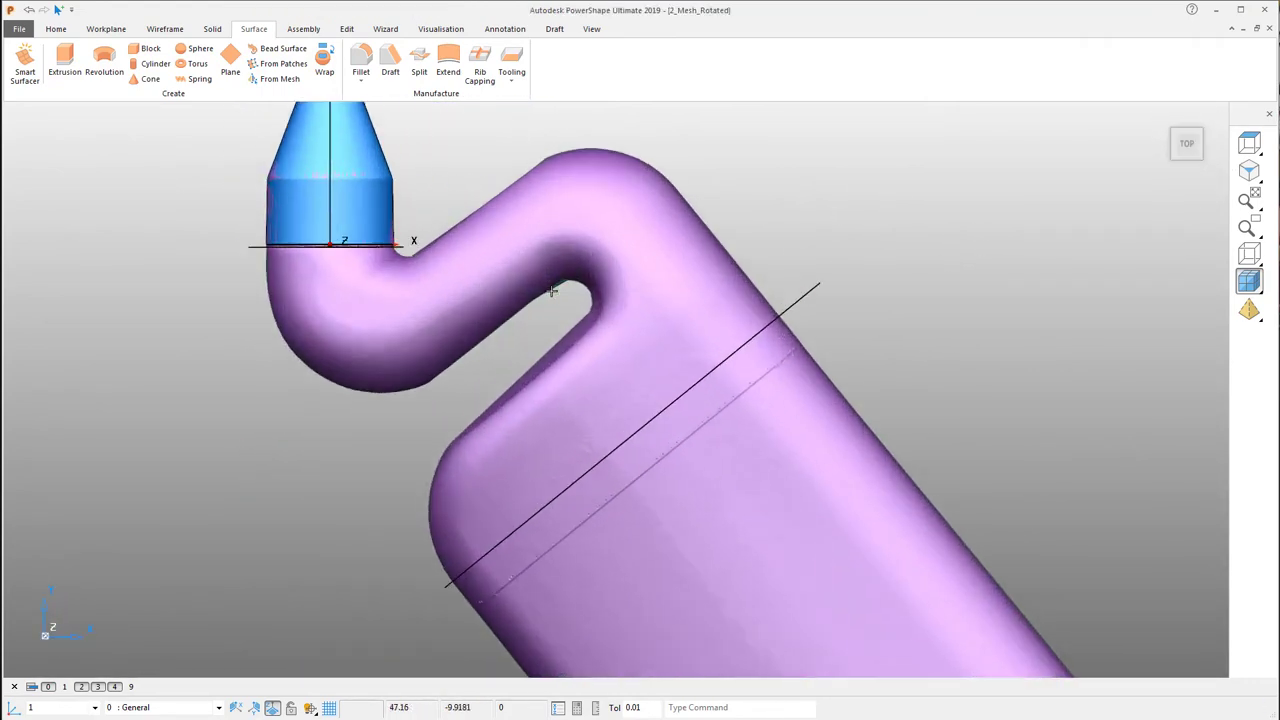
pyautogui.scroll(6, 451, 318)
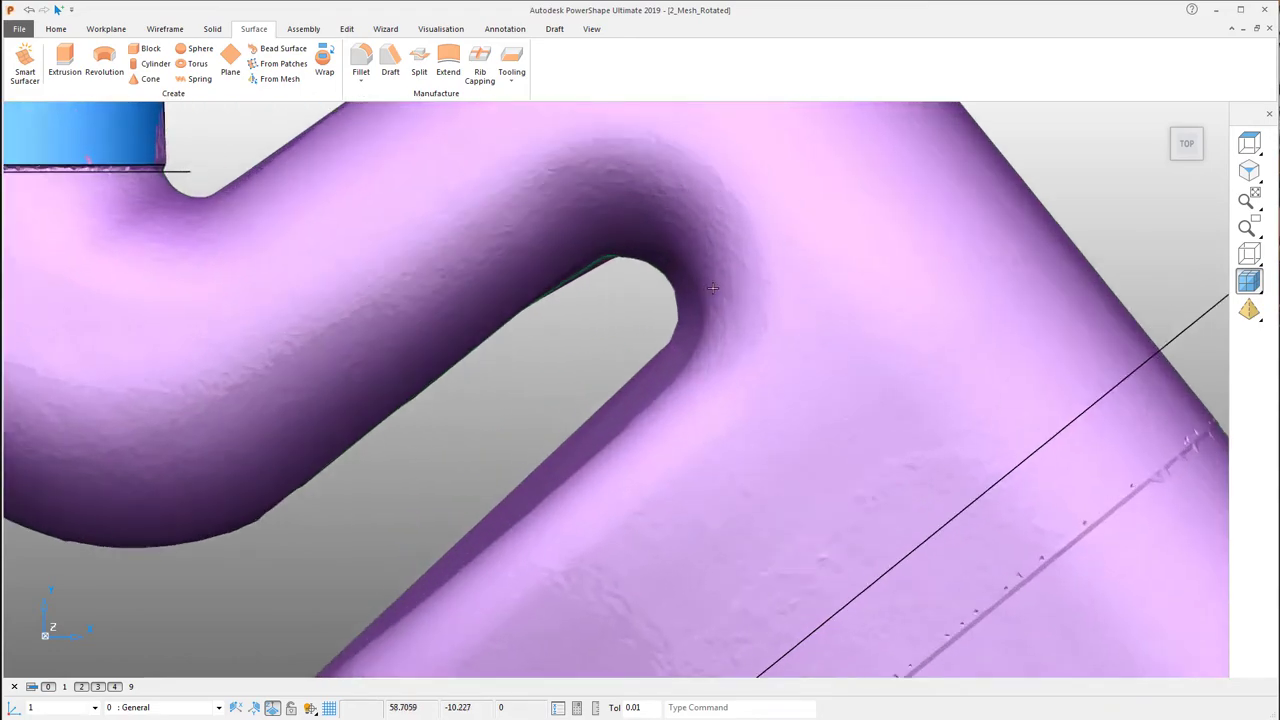
pyautogui.scroll(2, 618, 290)
pyautogui.moveTo(597, 200); pyautogui.dragTo(160, 50, button='middle')
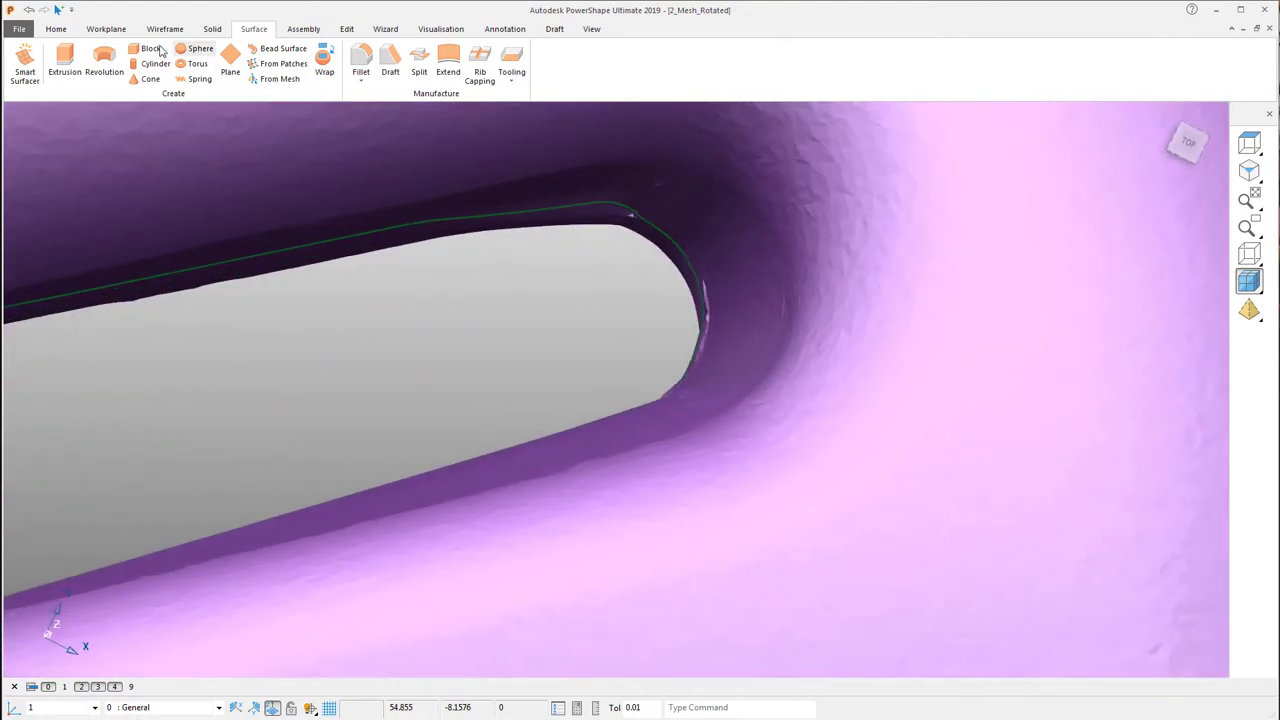
pyautogui.click(165, 29)
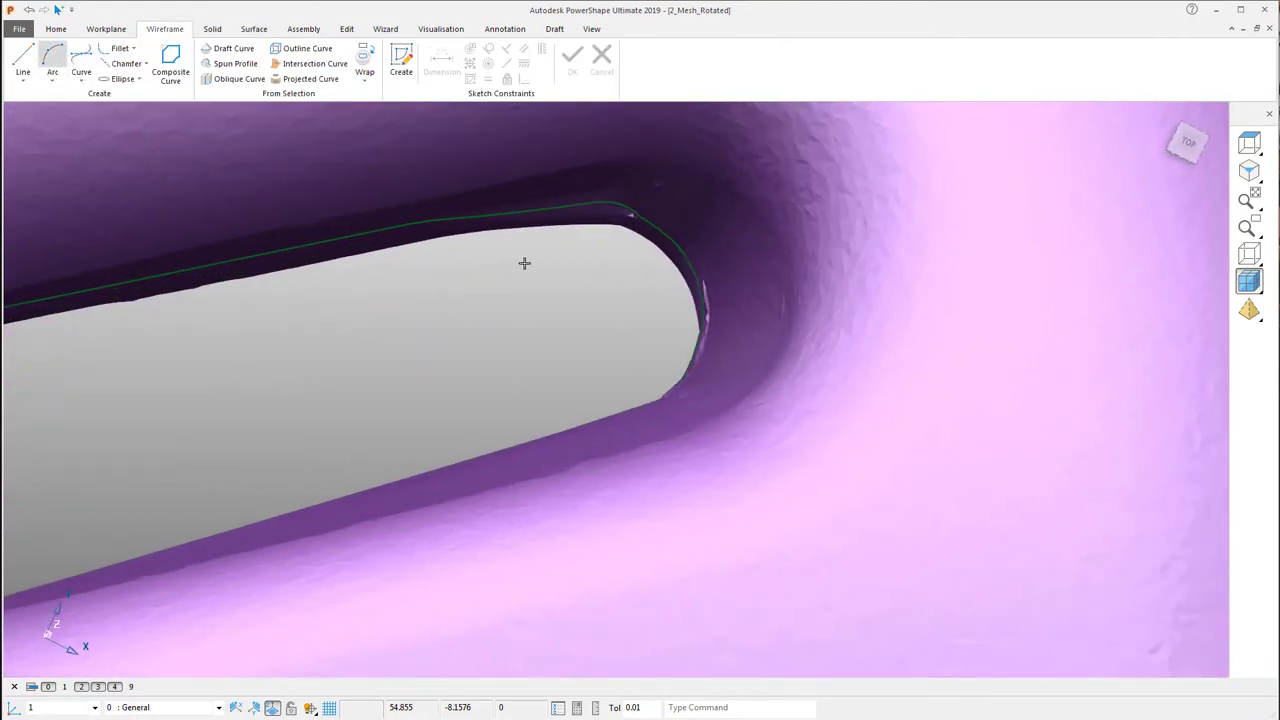
pyautogui.moveTo(524, 263); pyautogui.dragTo(611, 334, button='middle')
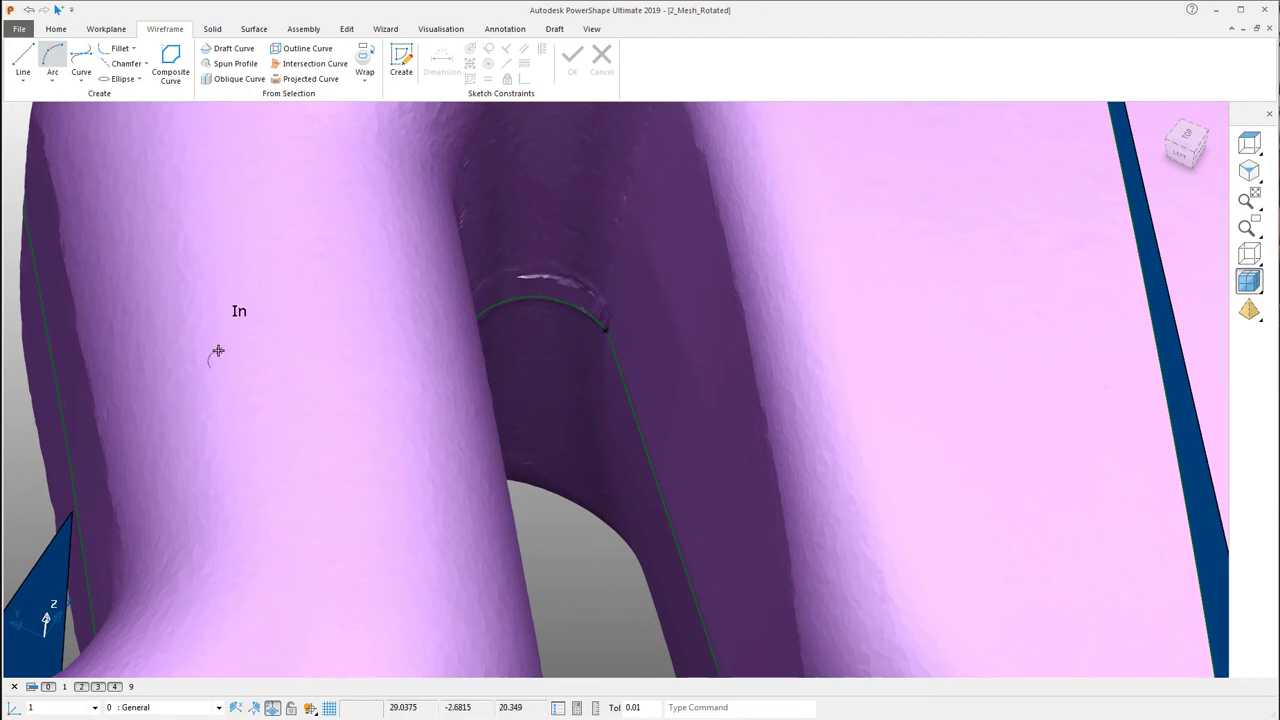
pyautogui.press('Escape')
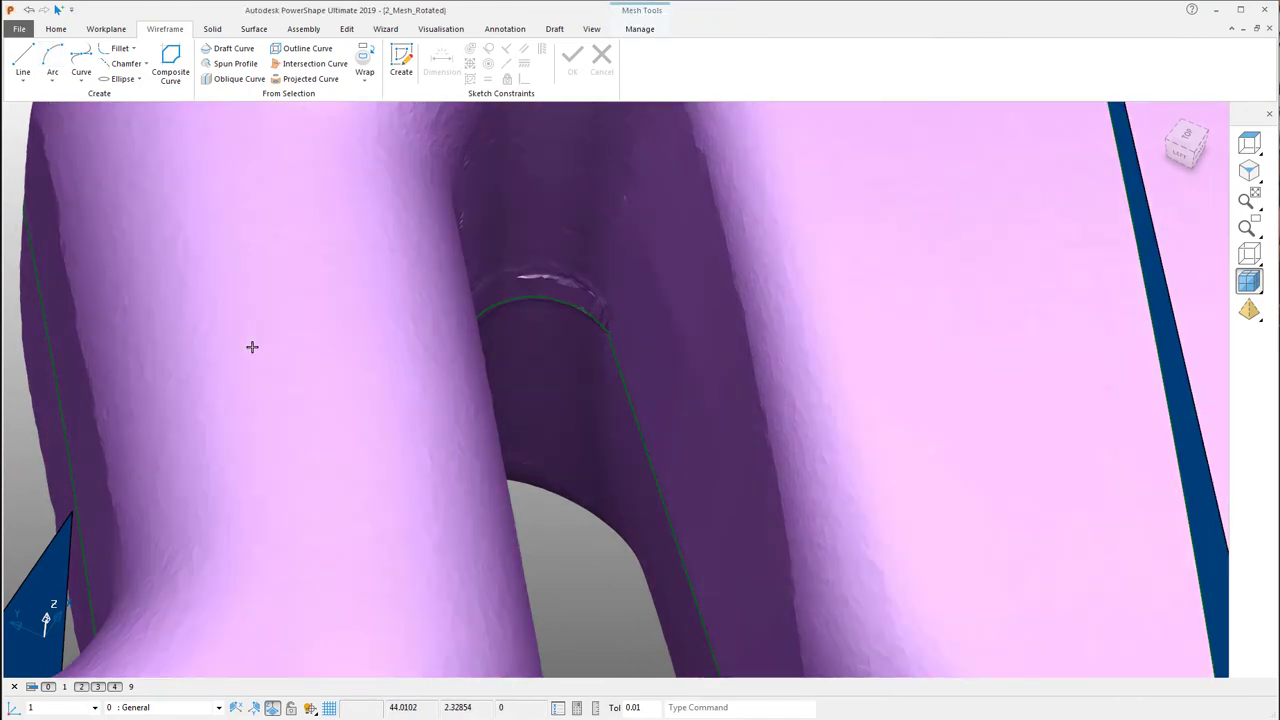
# - Hide the bottle mesh and draw a three-point arc, radius about 4.74, over the rounded inner end of the slot's section curve
pyautogui.hotkey('ctrl', 'j')
pyautogui.click(1186, 134)
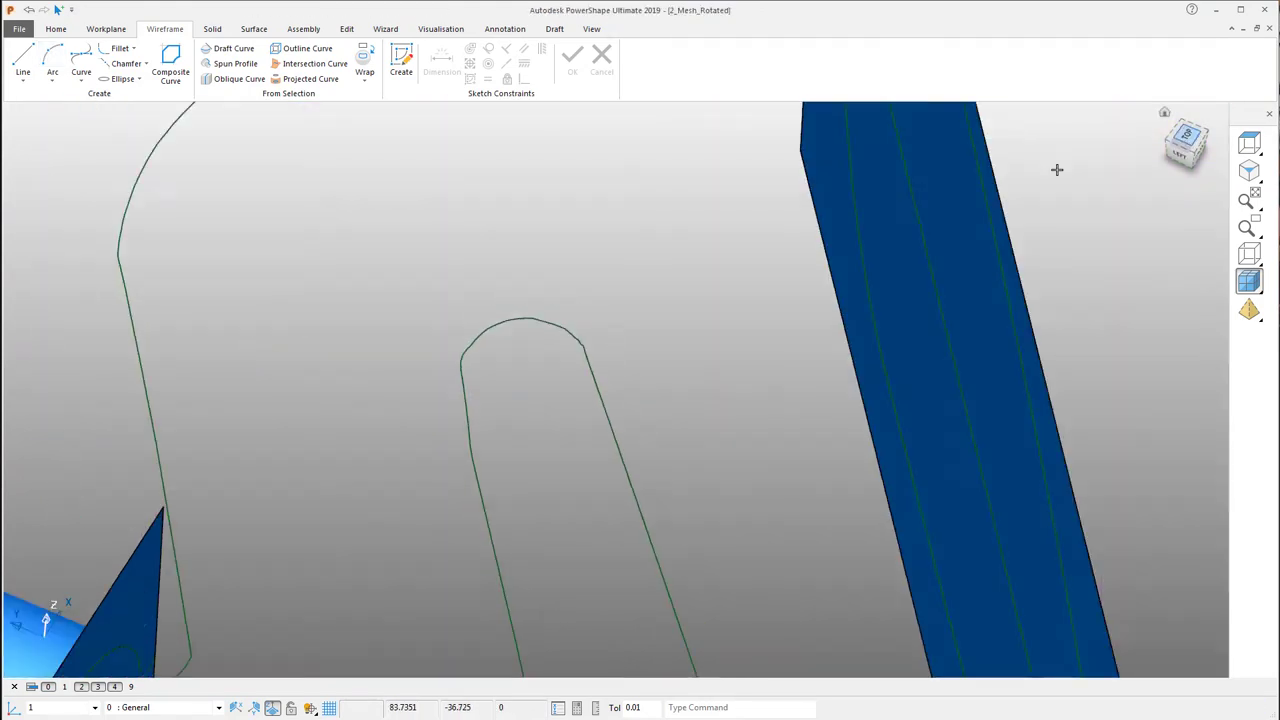
pyautogui.scroll(6, 508, 446)
pyautogui.scroll(2, 348, 314)
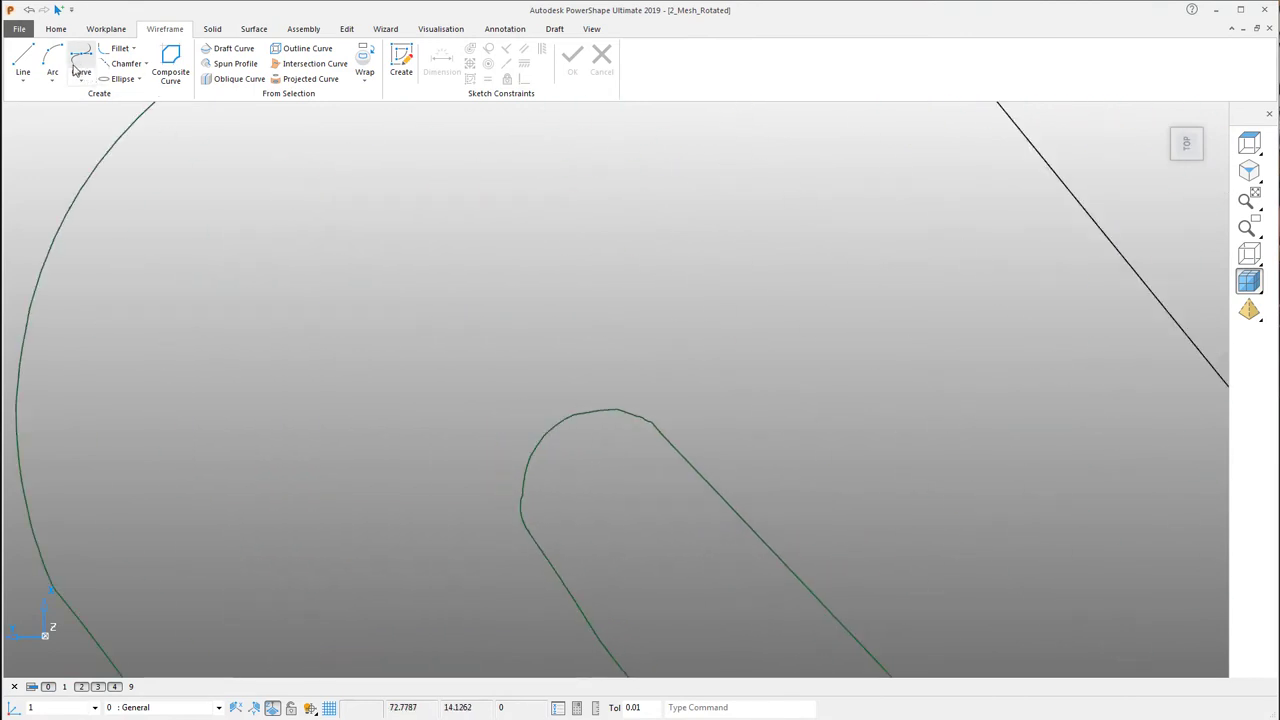
pyautogui.click(650, 421)
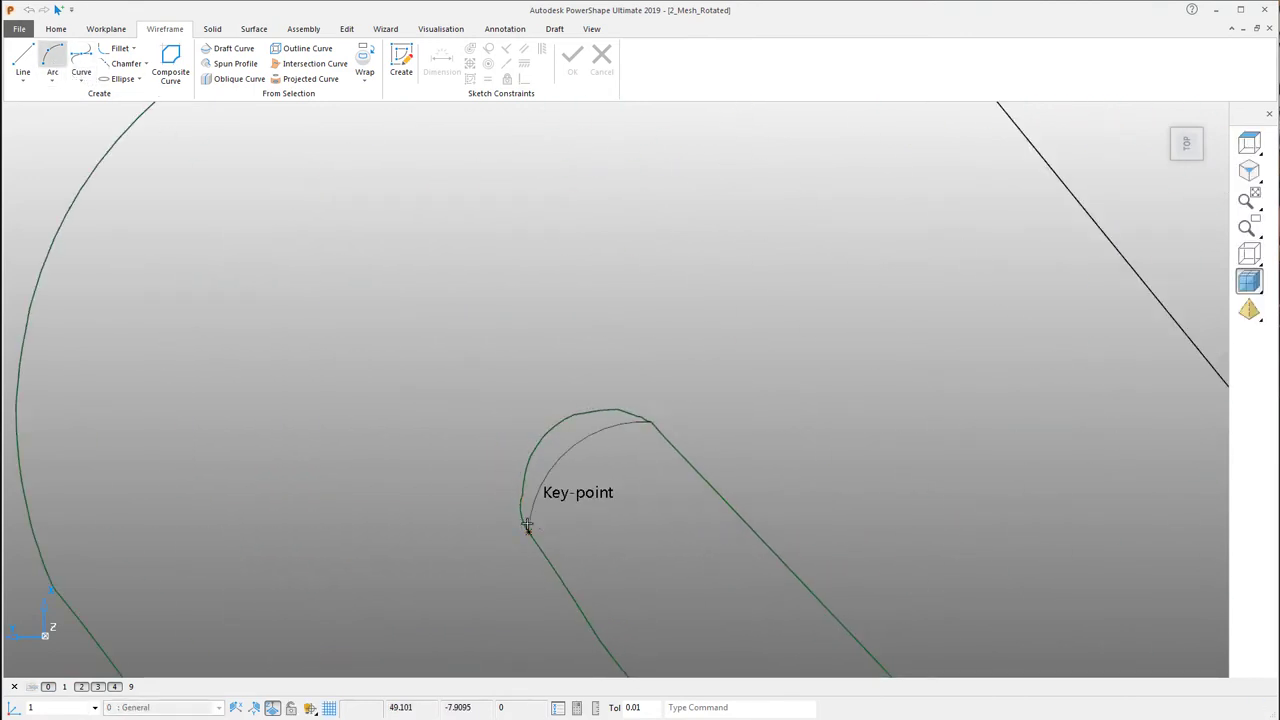
pyautogui.click(549, 433)
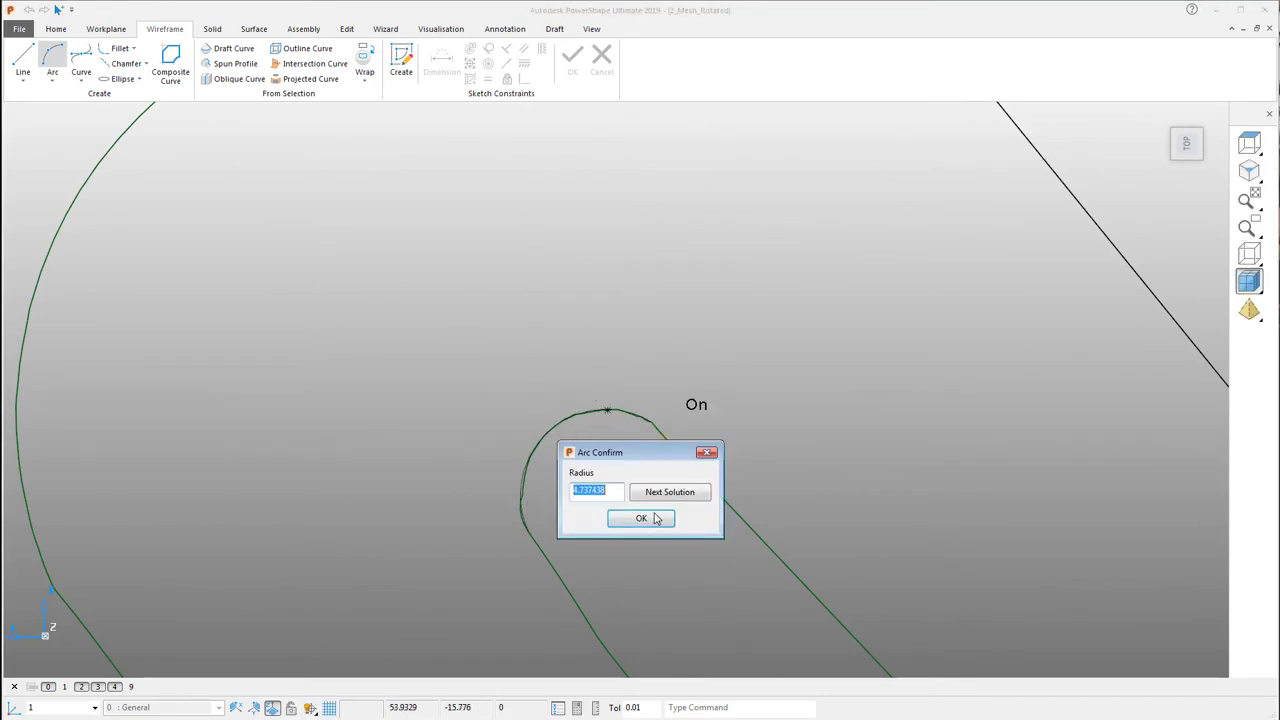
pyautogui.click(651, 517)
pyautogui.rightClick(300, 375)
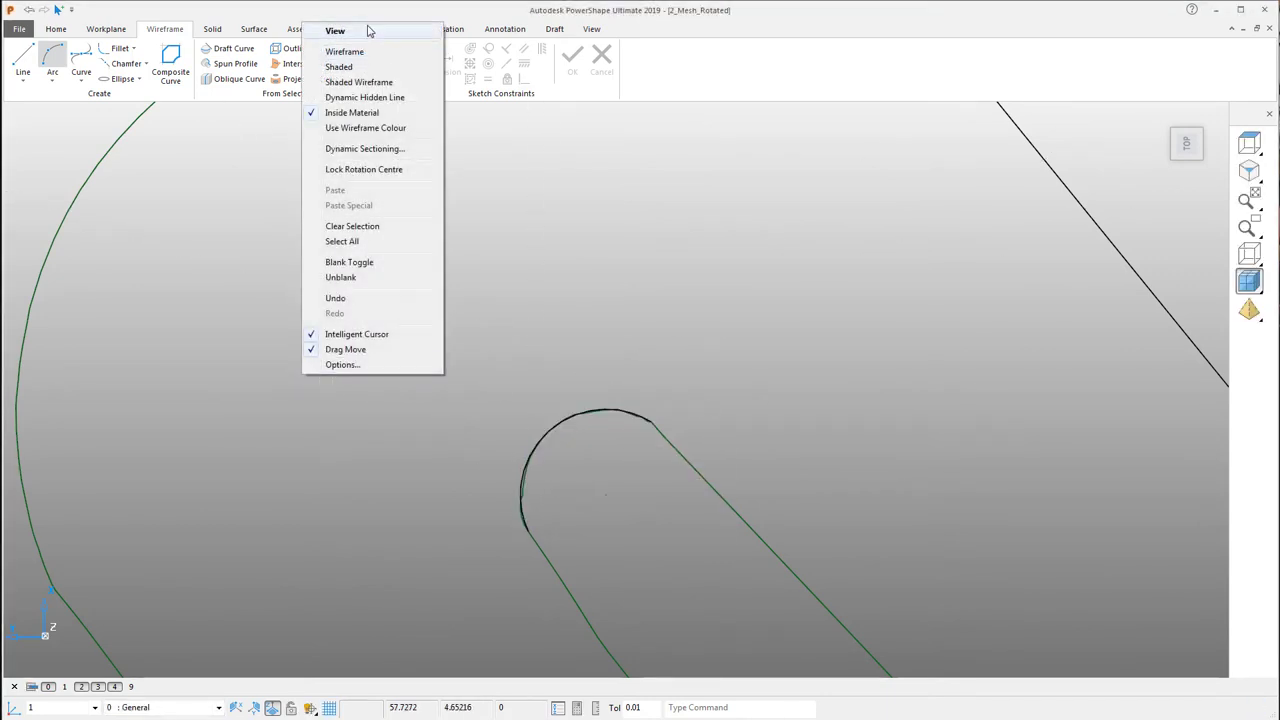
pyautogui.click(368, 31)
# - Create a workplane at the centre of the arc in the slot
pyautogui.click(92, 30)
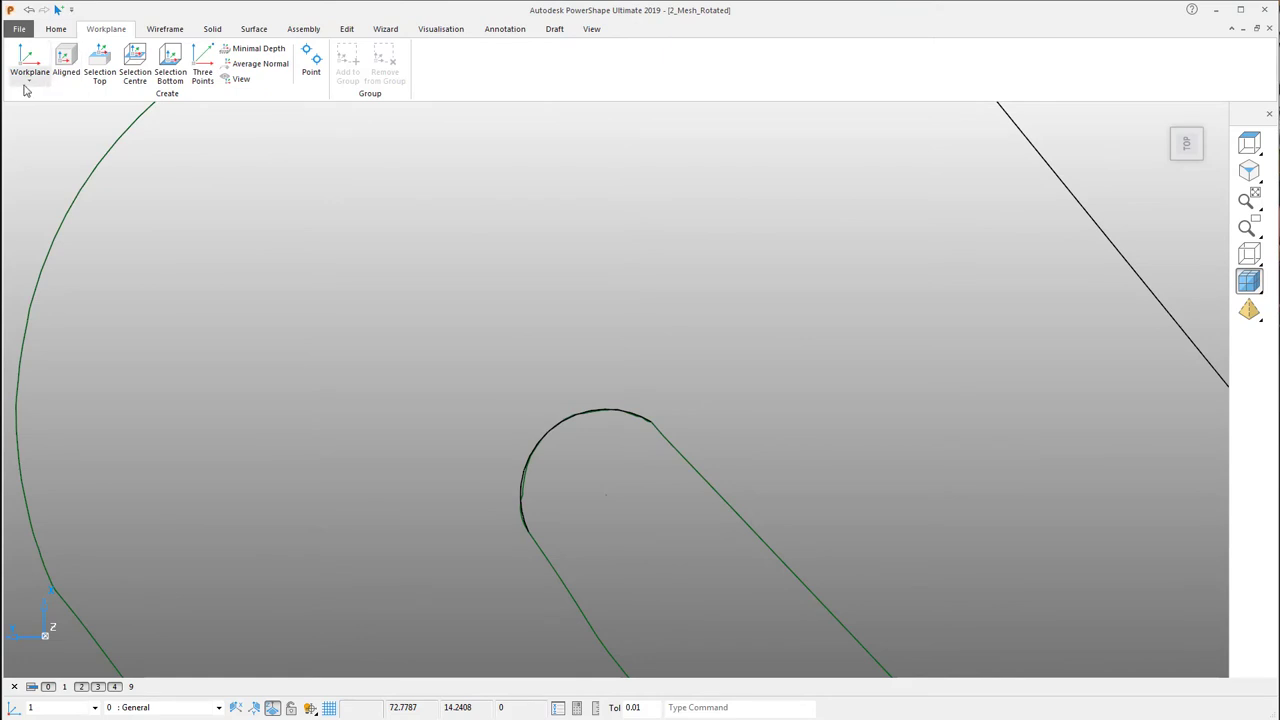
pyautogui.click(607, 495)
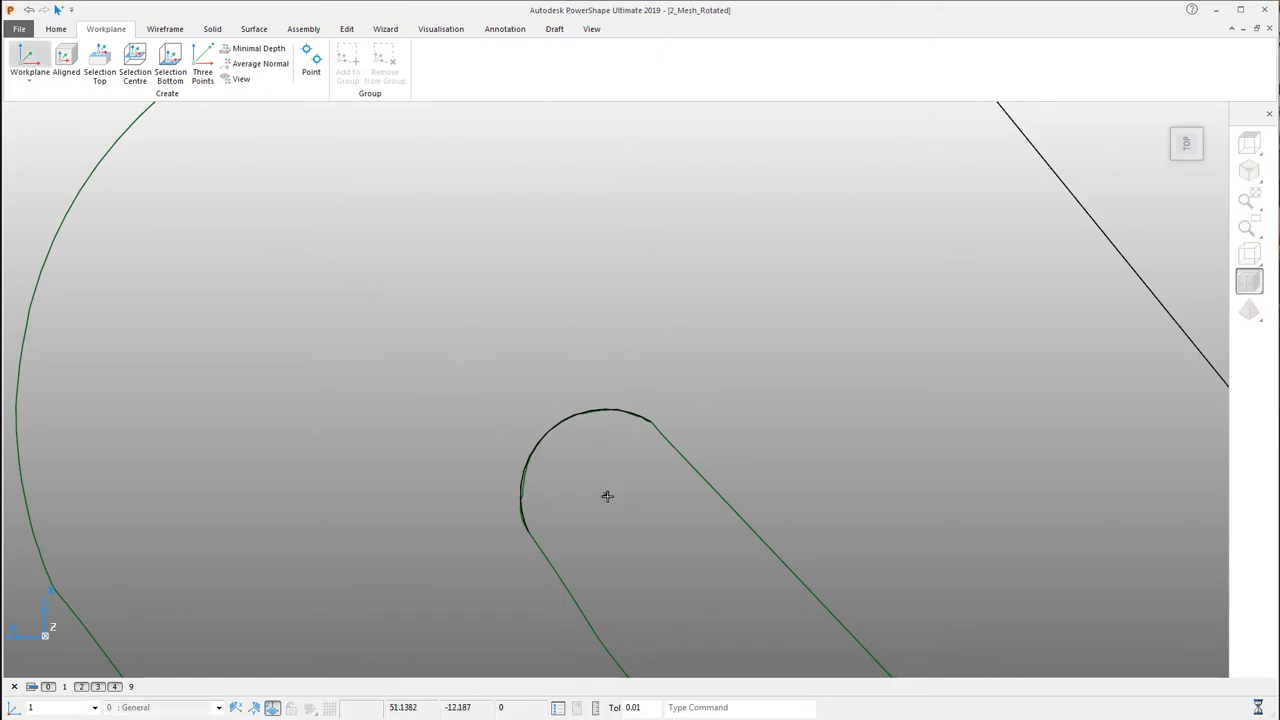
pyautogui.rightClick(779, 354)
pyautogui.click(816, 347)
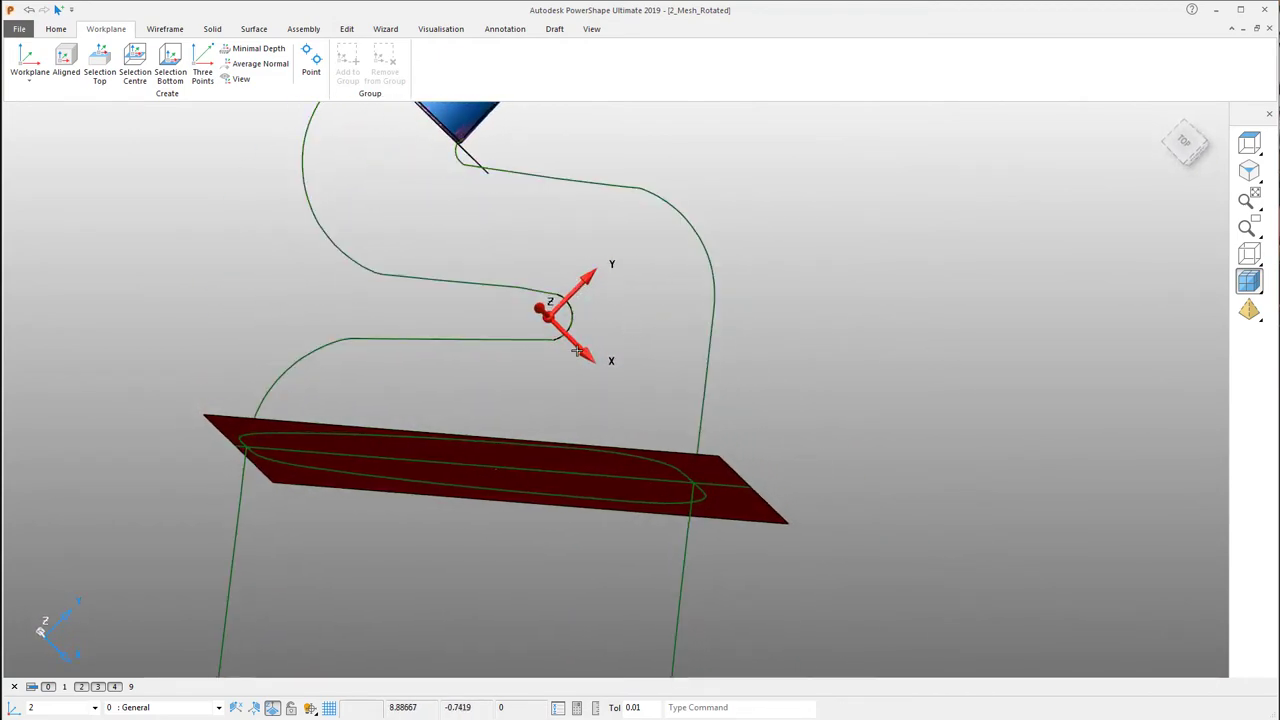
# - Draw a three-point arc over the small concave corner of the section curve, where the neck meets the nozzle's cutting plane
pyautogui.click(164, 30)
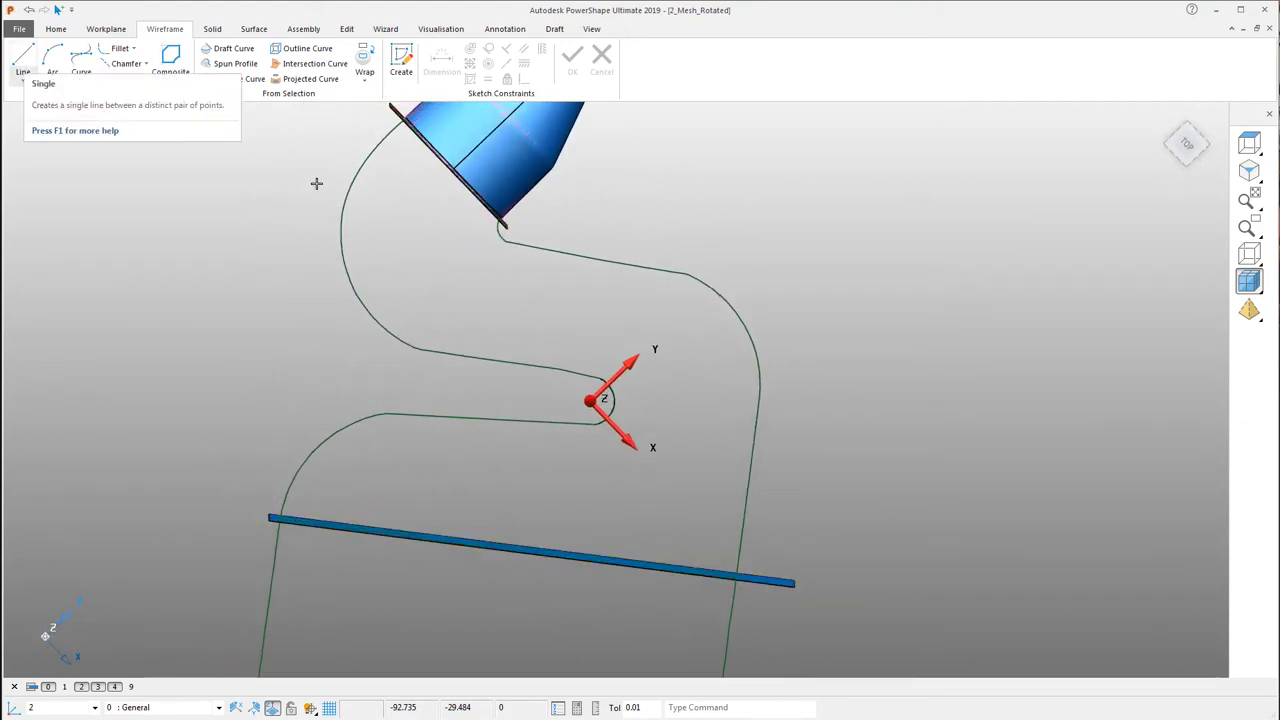
pyautogui.click(53, 60)
pyautogui.scroll(5, 523, 204)
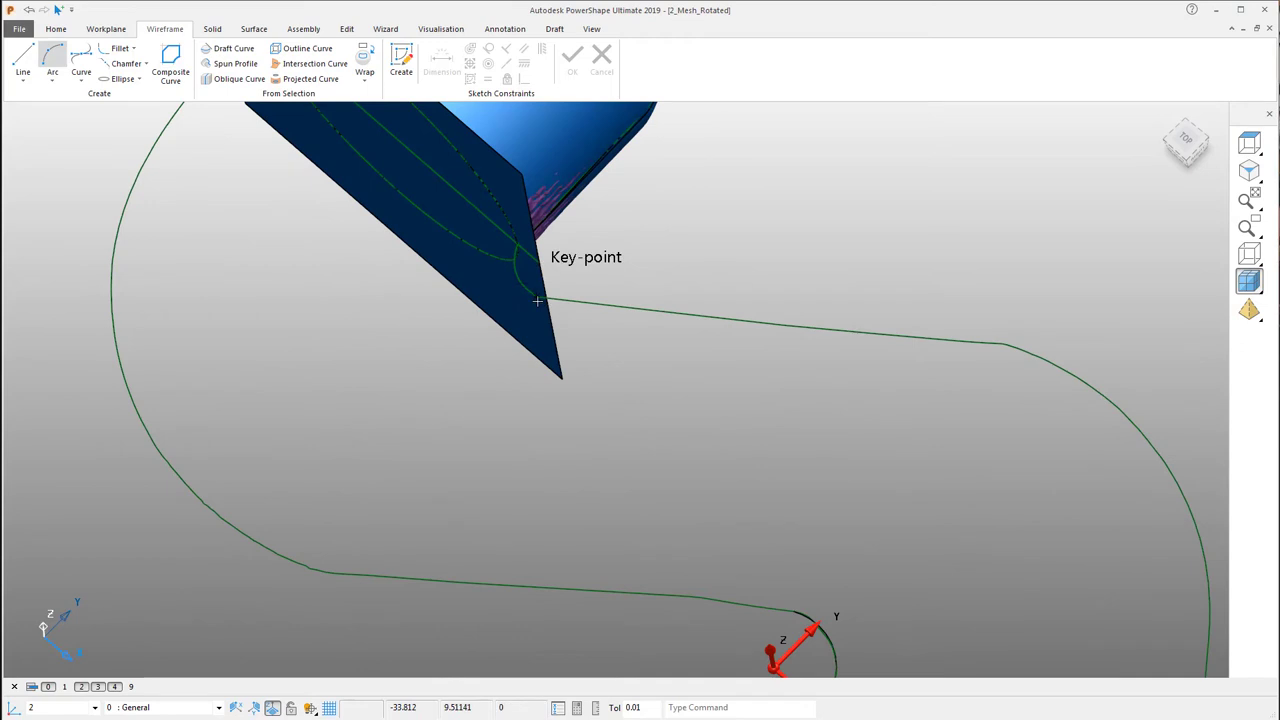
pyautogui.moveTo(538, 297); pyautogui.dragTo(526, 291, button='middle')
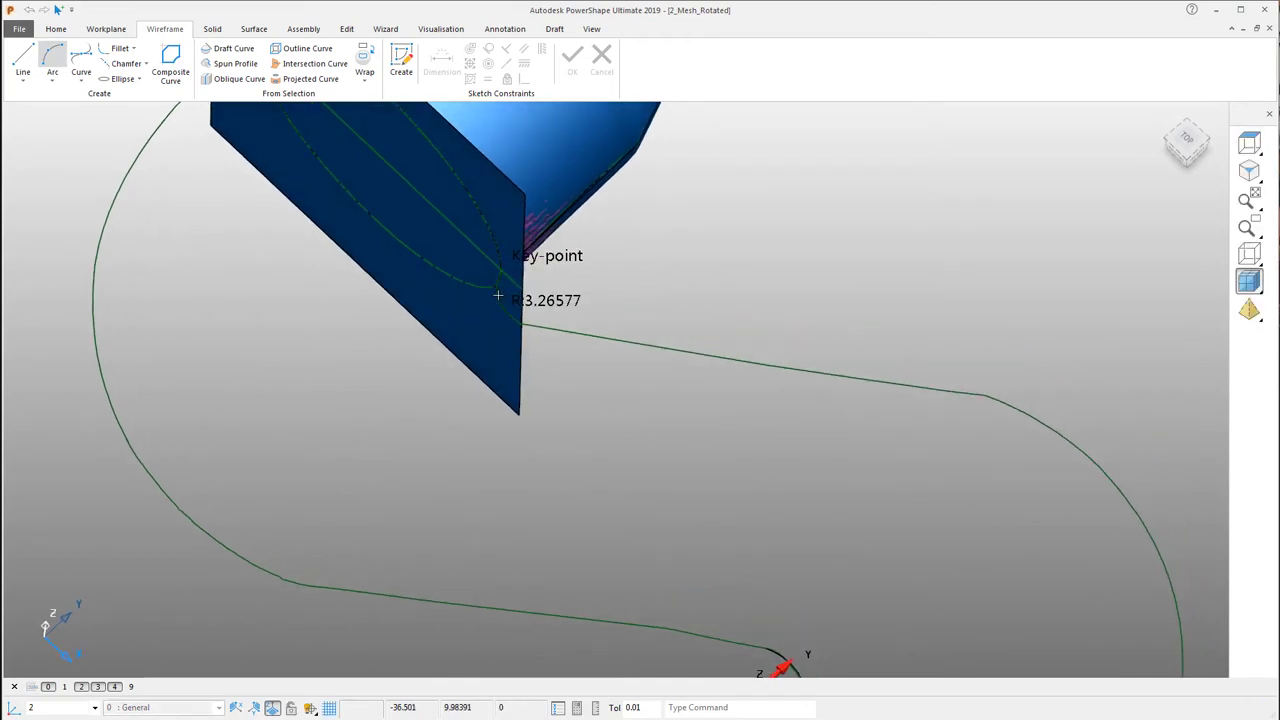
pyautogui.click(498, 298)
pyautogui.click(600, 382)
pyautogui.moveTo(571, 323); pyautogui.dragTo(682, 300, button='middle')
pyautogui.rightClick(682, 300)
pyautogui.press('Escape')
pyautogui.moveTo(851, 311); pyautogui.dragTo(520, 318, button='middle')
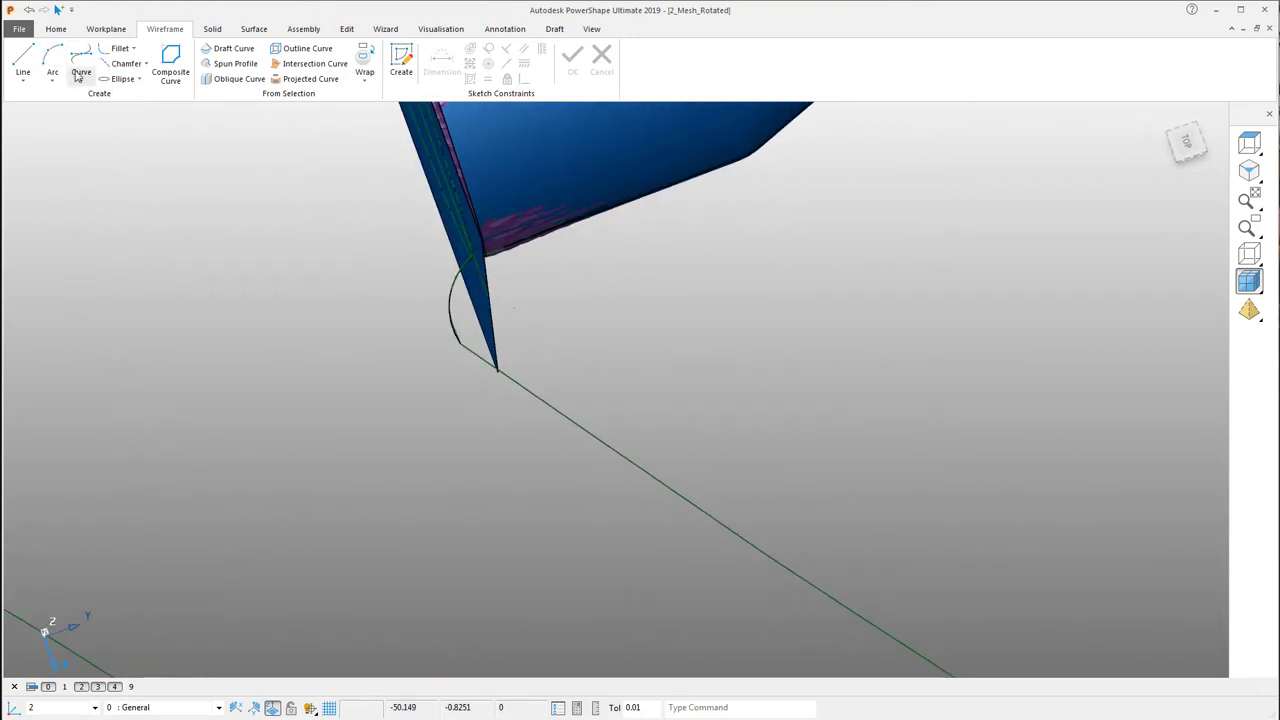
# - Place a workplane at the centre of the small corner arc beside the nozzle
pyautogui.click(113, 32)
pyautogui.click(30, 58)
pyautogui.moveTo(560, 360); pyautogui.dragTo(651, 386, button='middle')
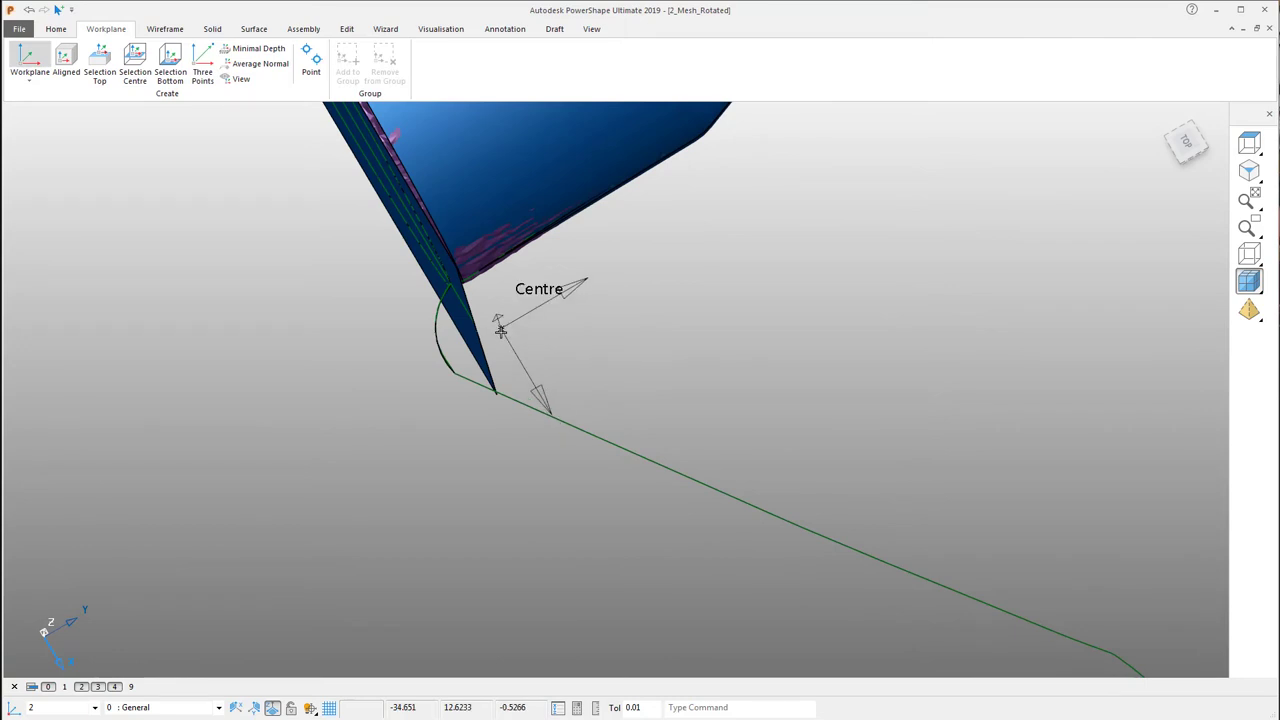
# - Place a new workplane at the centre of the small arc beside the cap's lower corner
pyautogui.click(500, 331)
pyautogui.rightClick(606, 323)
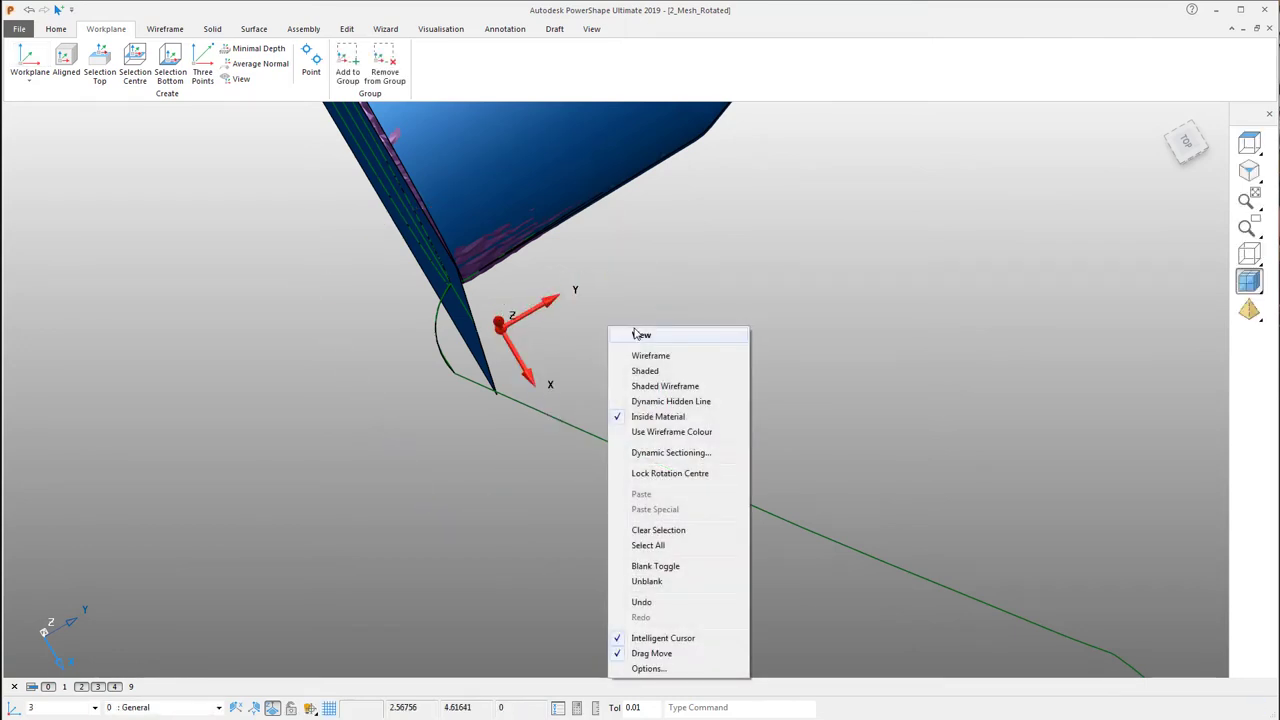
pyautogui.click(640, 334)
# - Try twisting the new workplane by 51 degrees about its Z axis
pyautogui.doubleClick(542, 307)
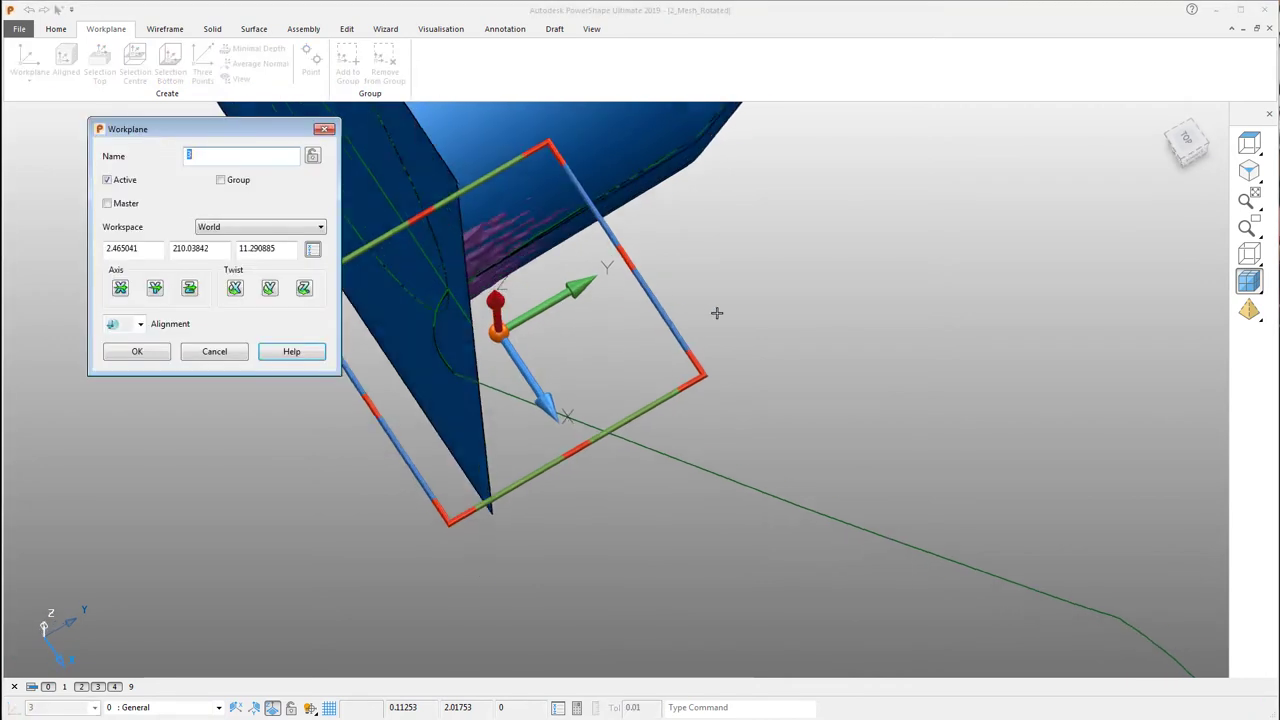
pyautogui.click(304, 290)
pyautogui.write('51')
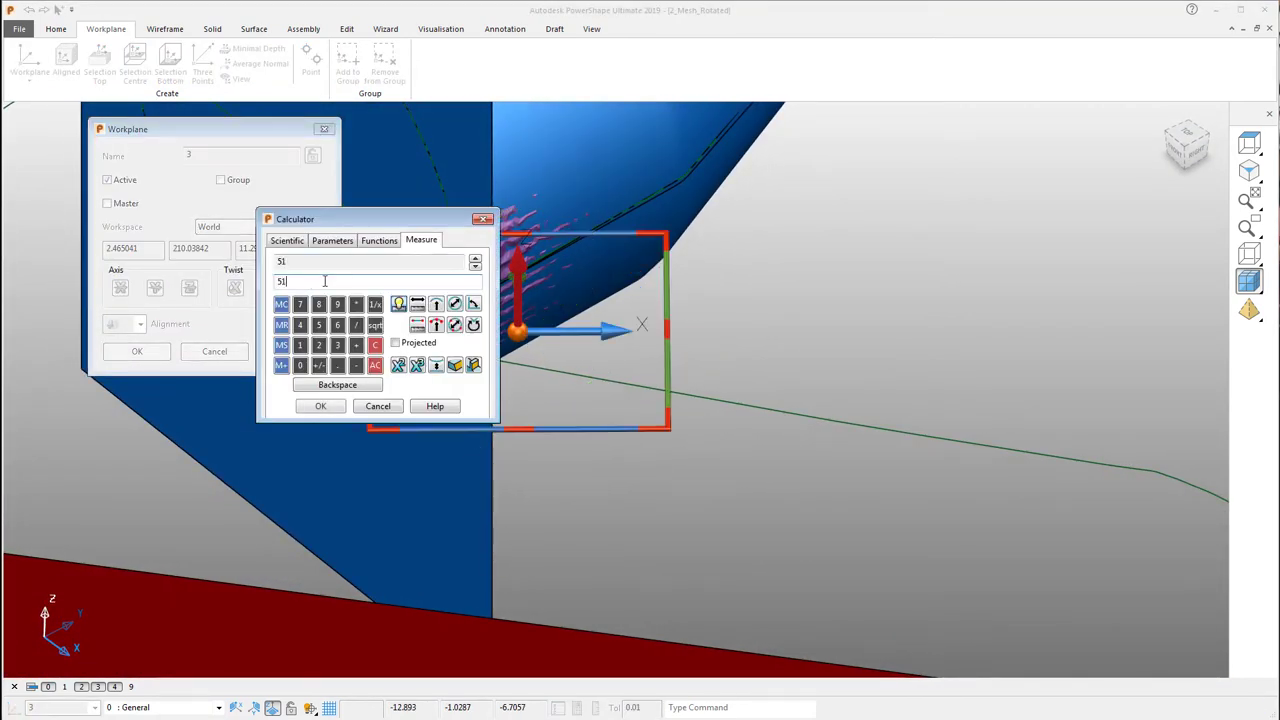
pyautogui.click(318, 406)
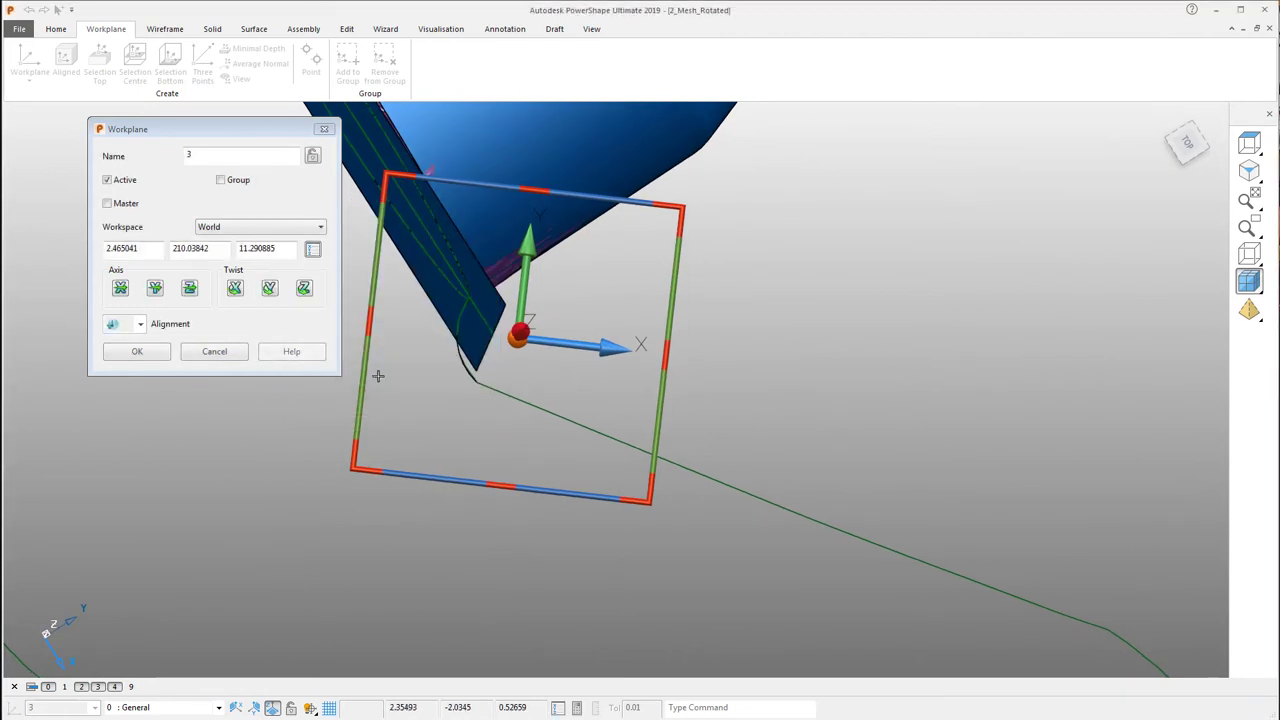
pyautogui.click(137, 351)
pyautogui.click(1188, 146)
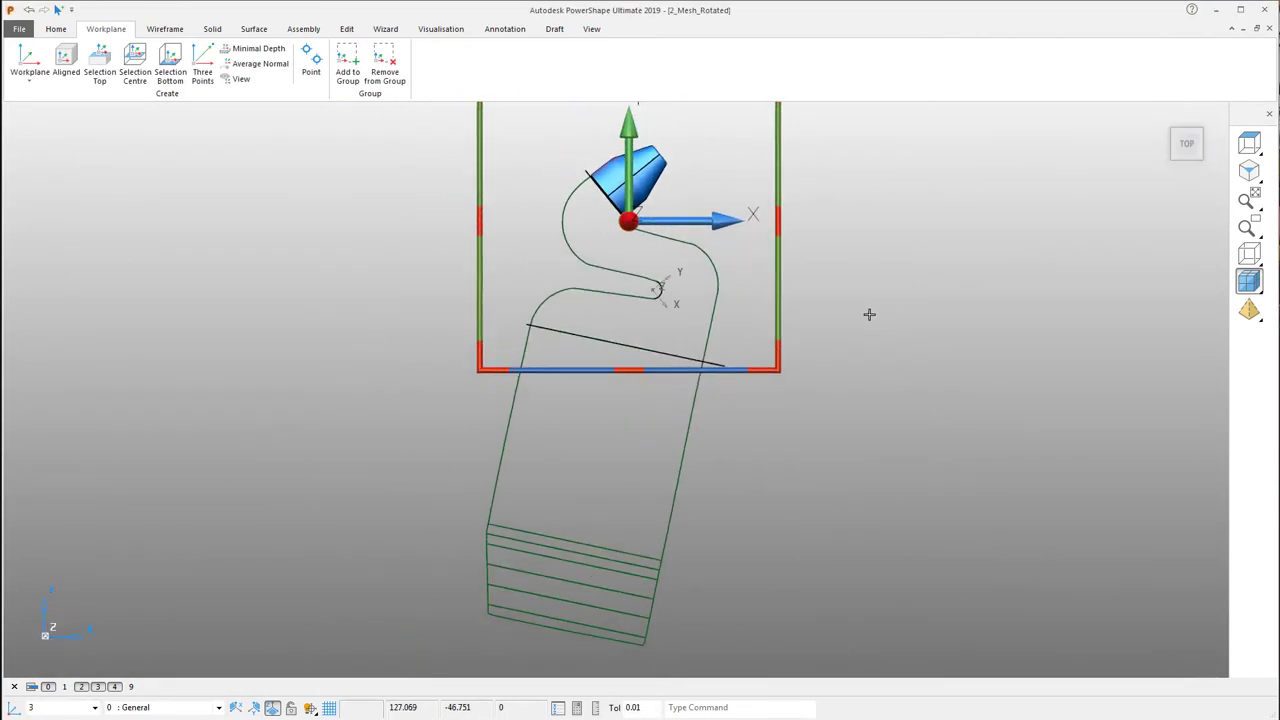
# - Reverse the workplane's previous twist by rotating it -51 degrees about its Z axis
pyautogui.scroll(2, 693, 245)
pyautogui.scroll(2, 693, 245)
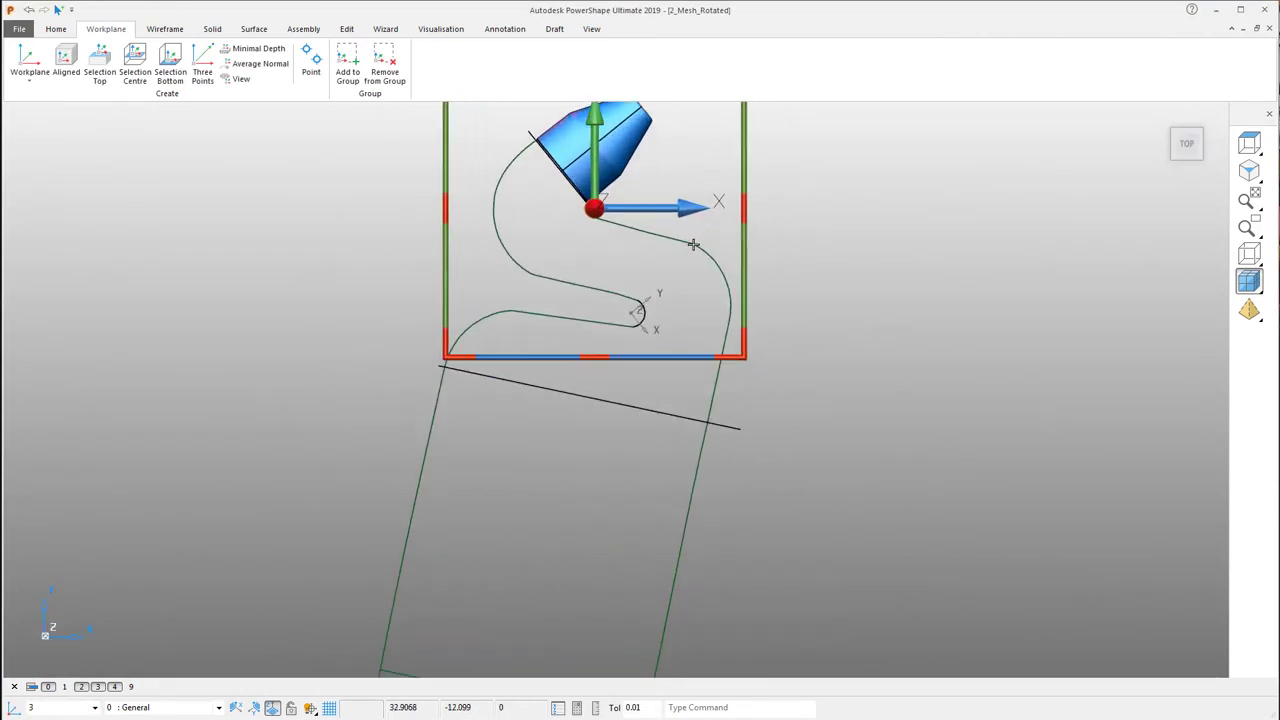
pyautogui.doubleClick(612, 201)
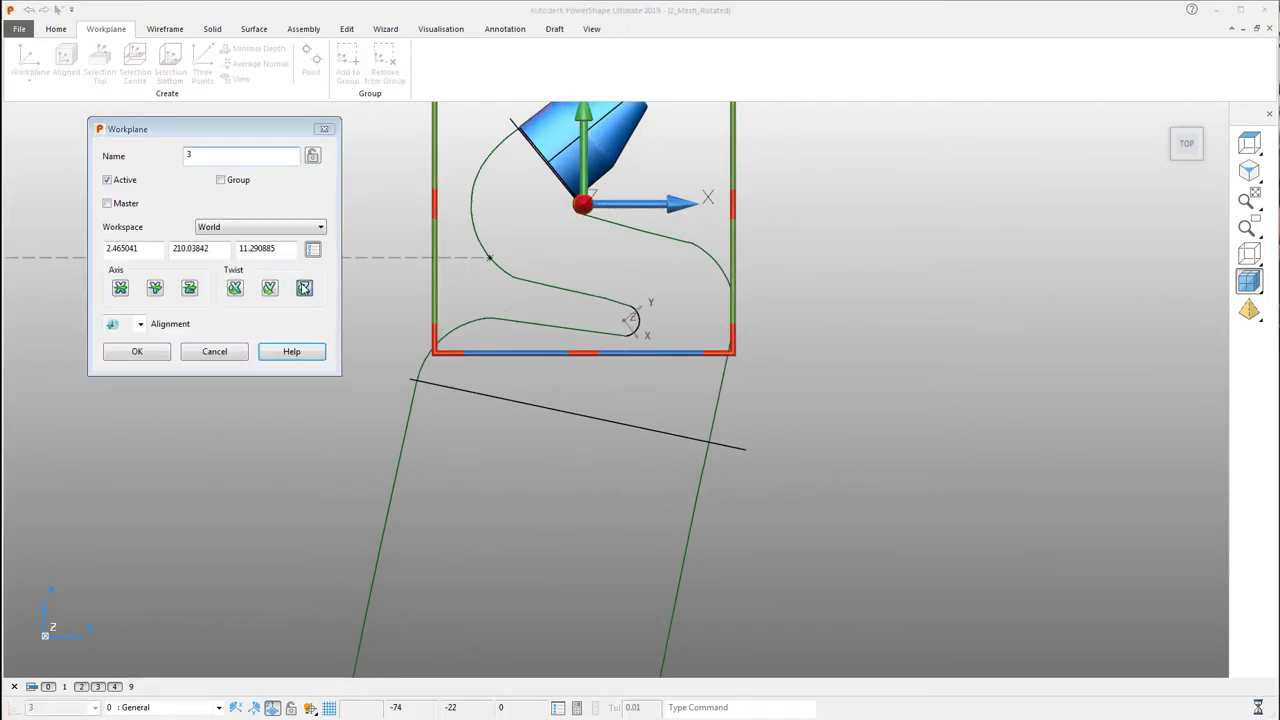
pyautogui.click(270, 287)
pyautogui.write('-51')
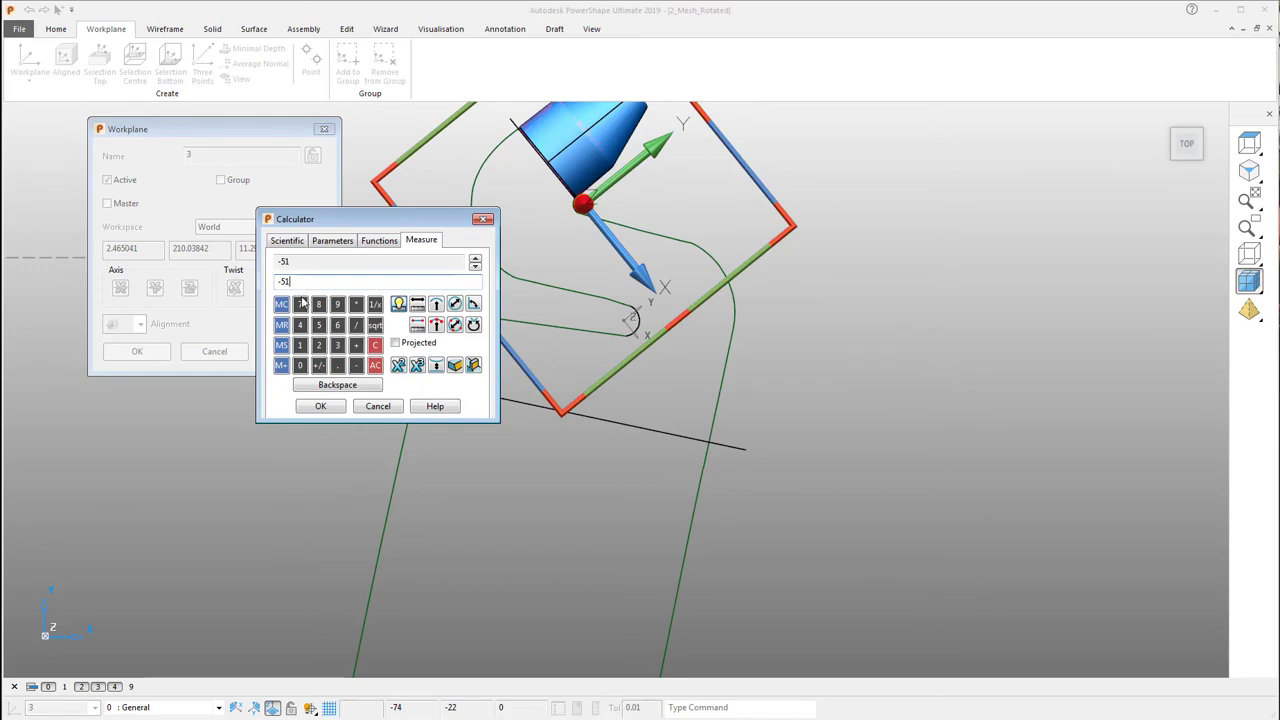
pyautogui.click(325, 405)
# - Twist workplane 3 by 39 degrees about its Z axis and accept the change
pyautogui.click(304, 289)
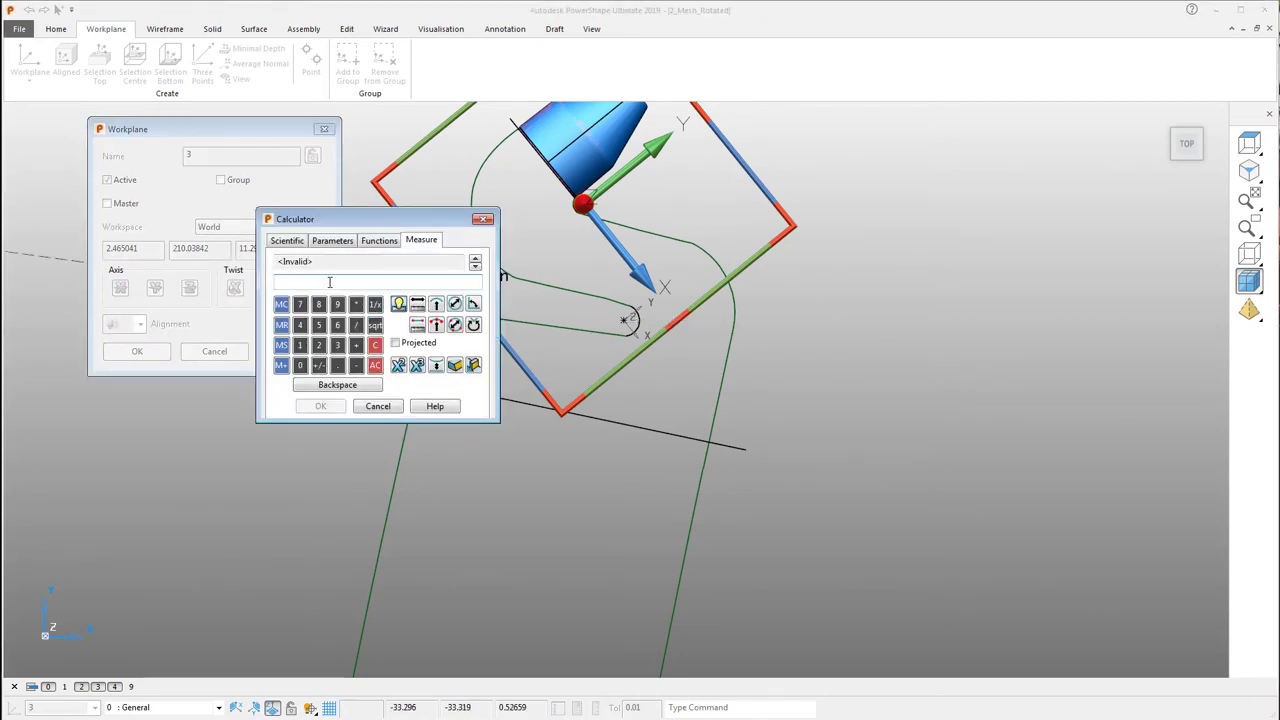
pyautogui.write('39')
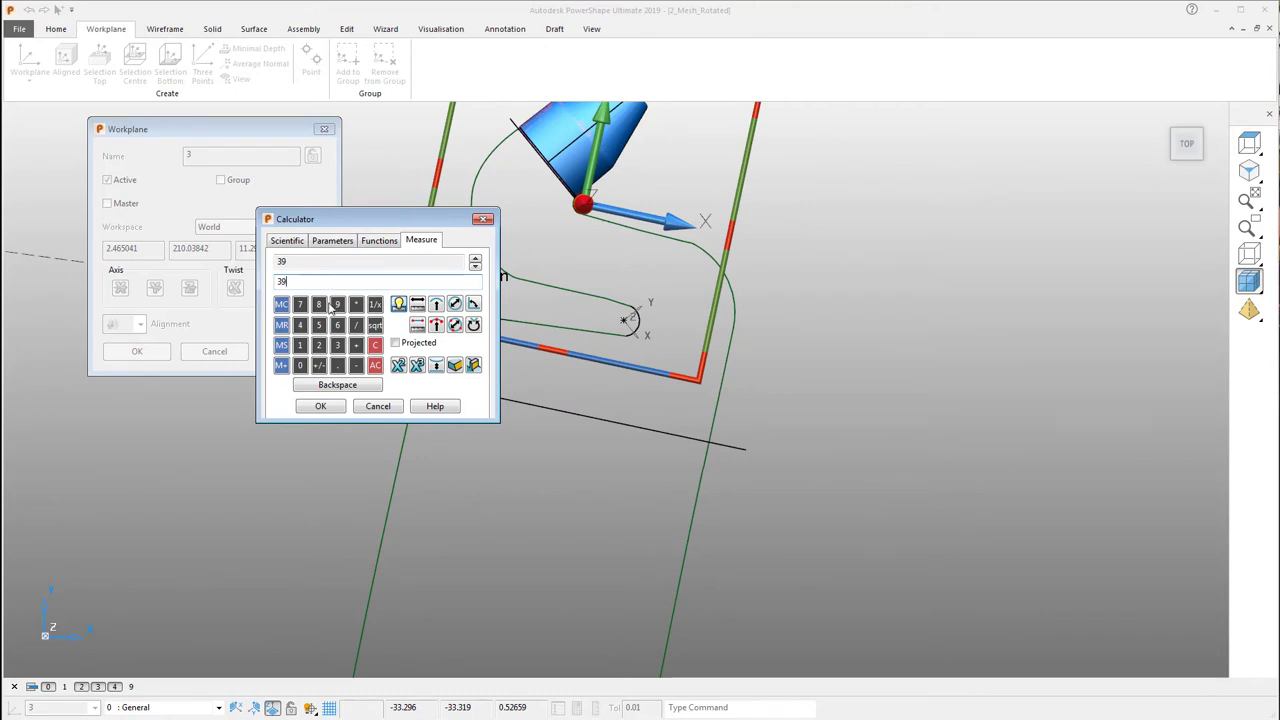
pyautogui.click(319, 406)
pyautogui.click(140, 352)
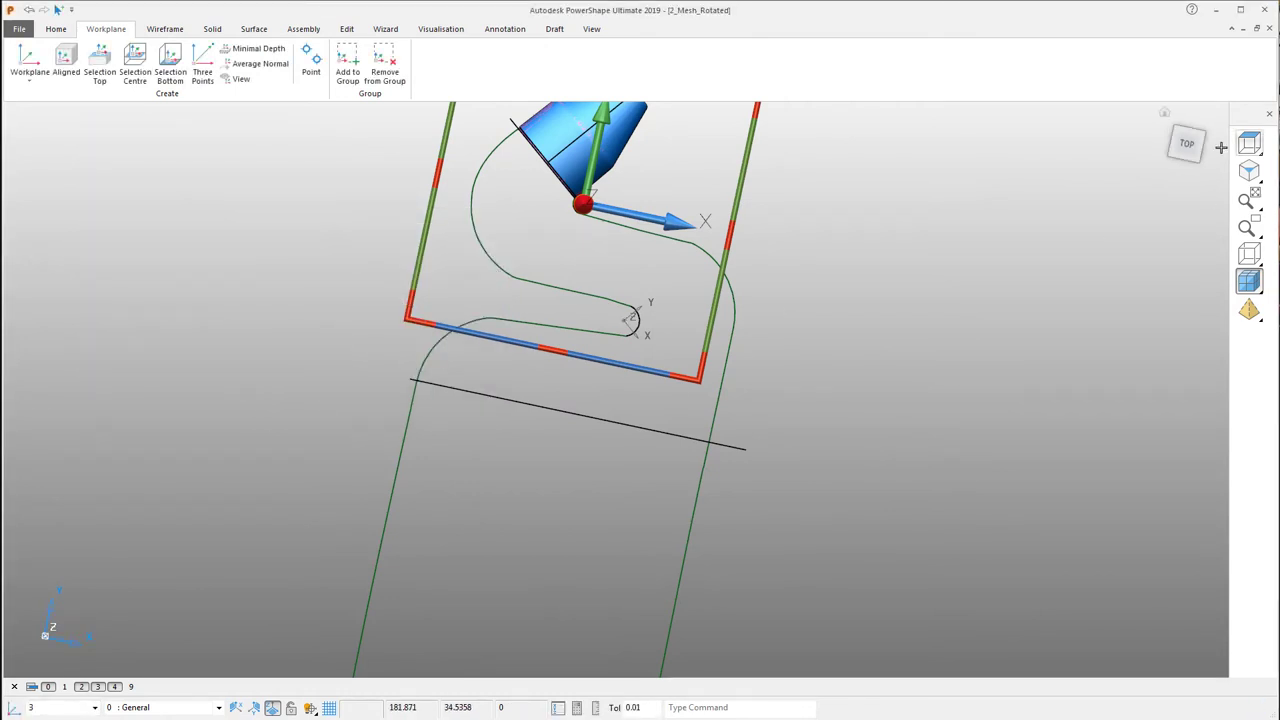
# - Twist workplane 2, at the small arc of the neck's slot, by 39 degrees about its Z axis
pyautogui.click(1187, 142)
pyautogui.scroll(5, 640, 300)
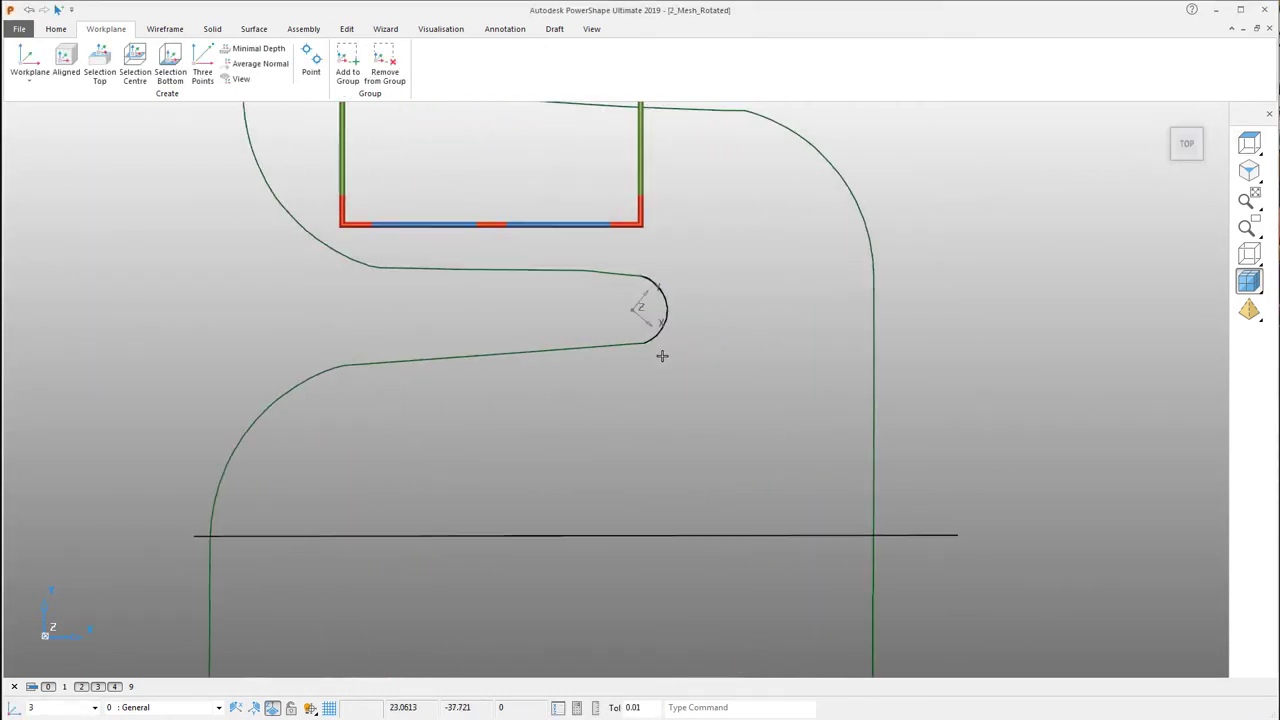
pyautogui.click(640, 318)
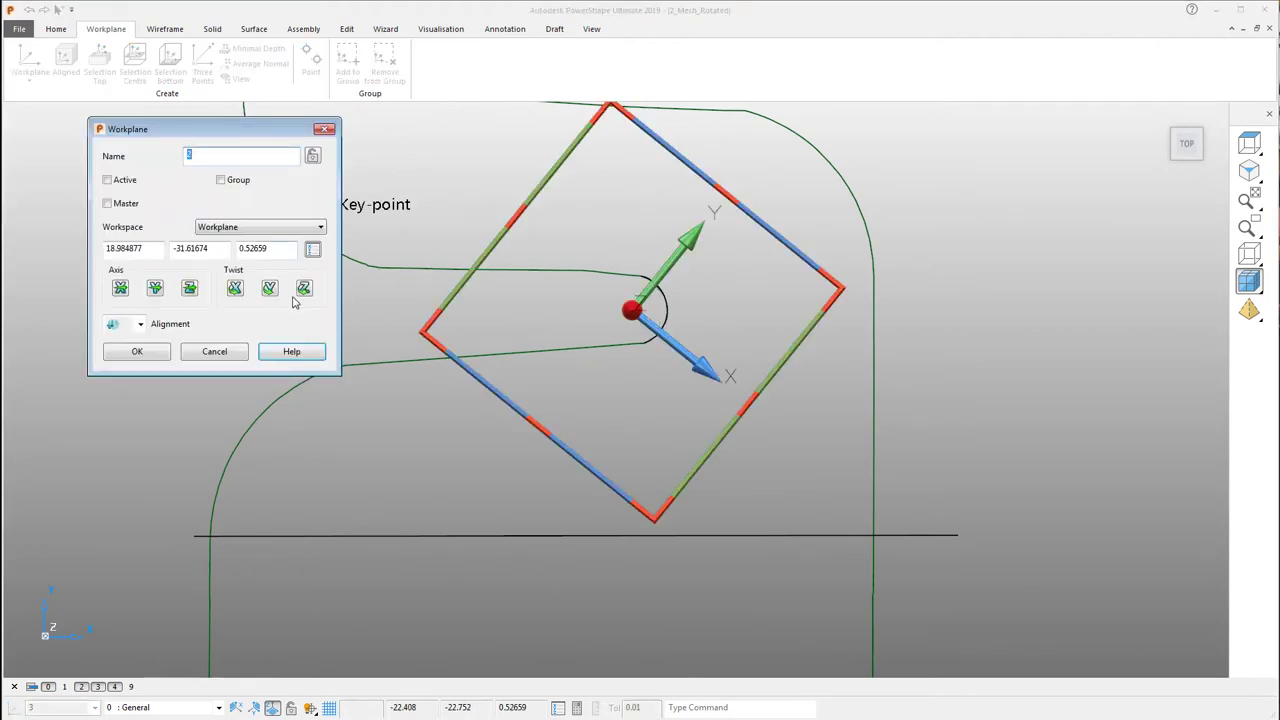
pyautogui.click(307, 288)
pyautogui.write('39')
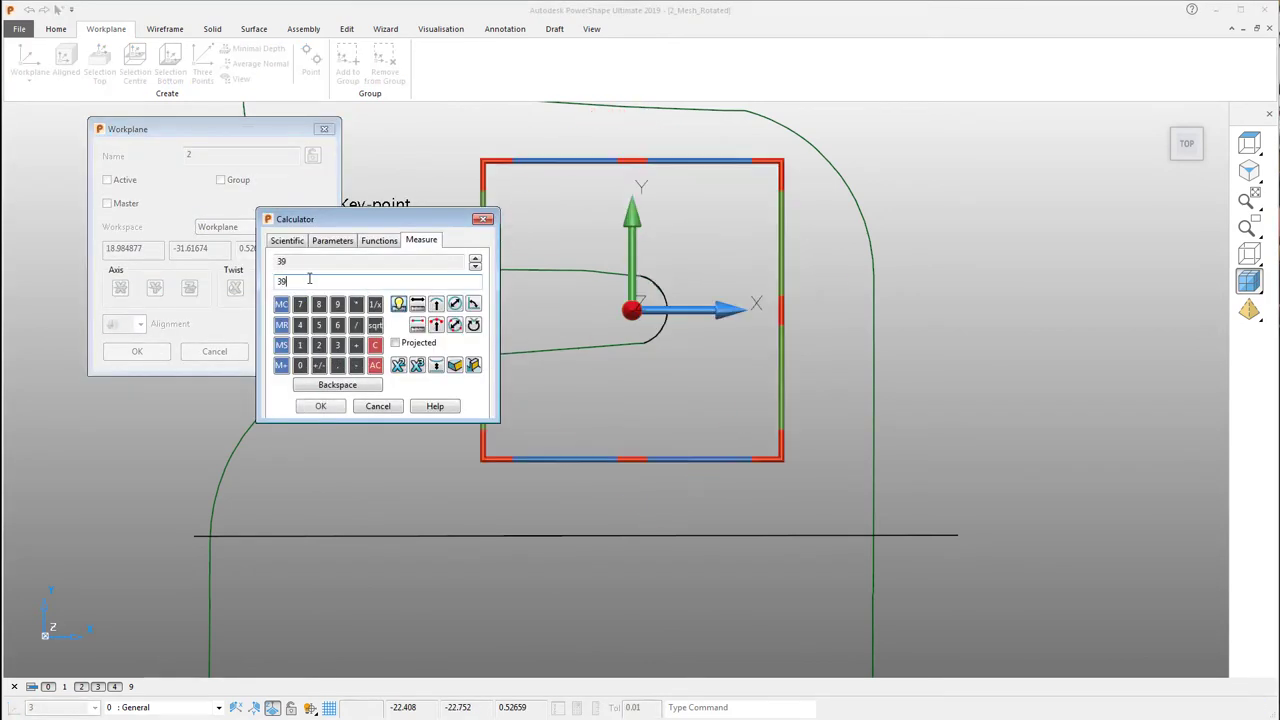
pyautogui.click(322, 407)
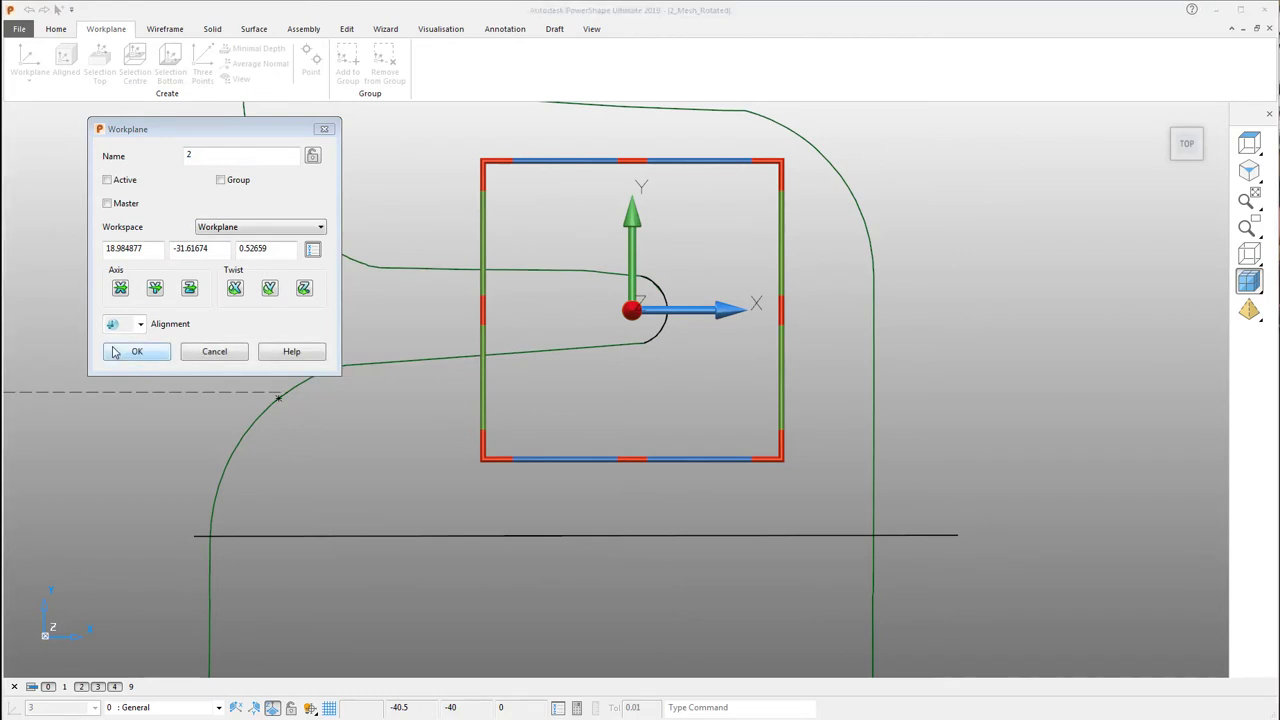
pyautogui.click(137, 351)
# - Unblank the bottle mesh so that it displays together with the wireframe and the cap
pyautogui.scroll(-3, 937, 299)
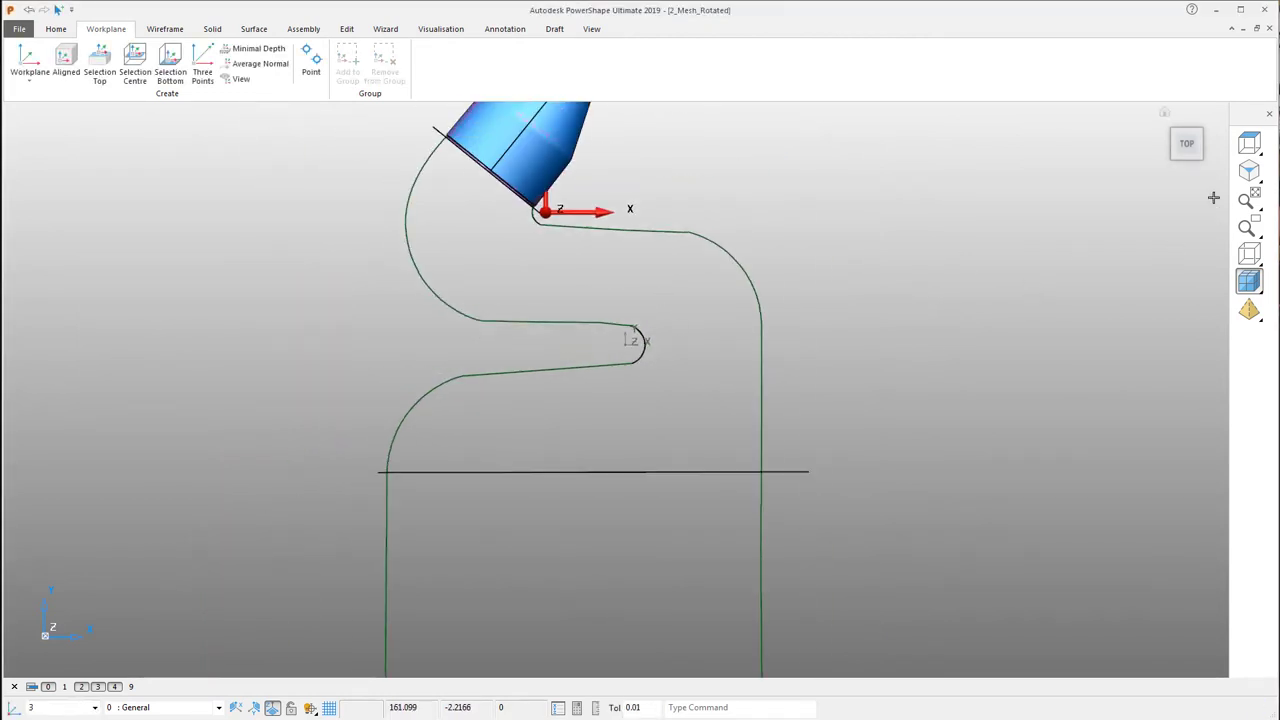
pyautogui.moveTo(809, 329); pyautogui.dragTo(806, 311, button='middle')
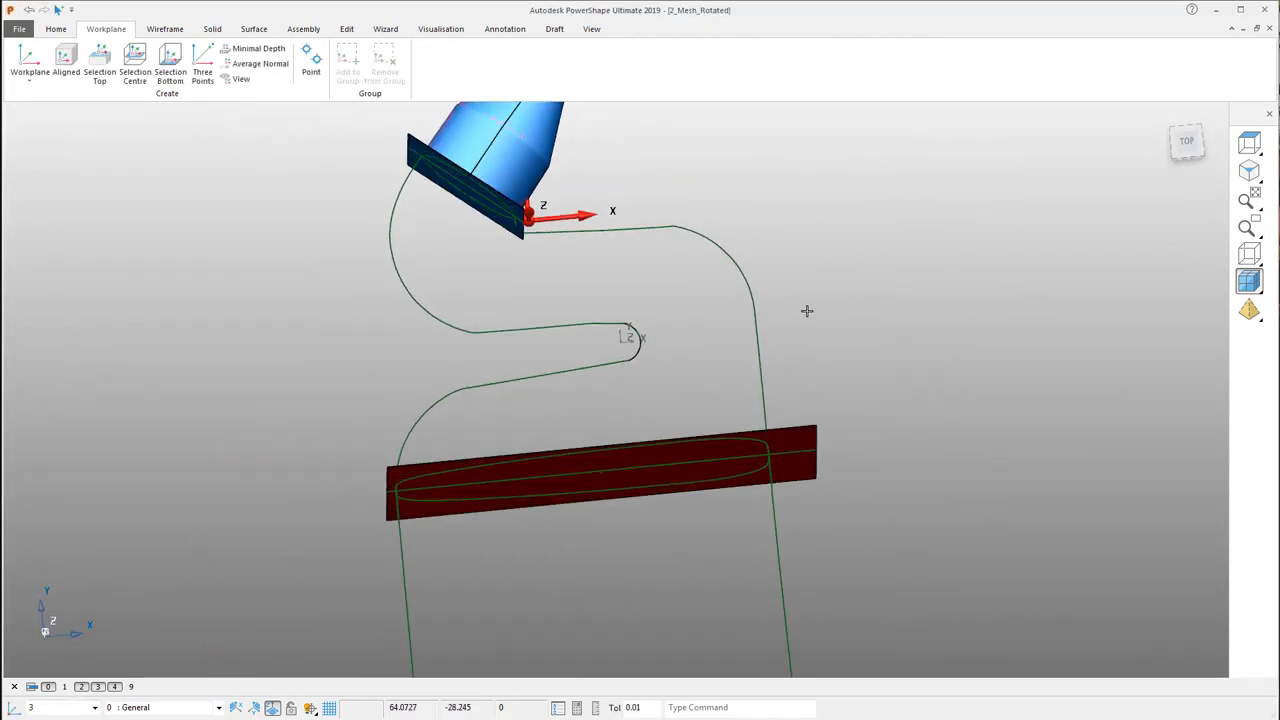
pyautogui.hotkey('ctrl', 'l')
pyautogui.click(859, 286)
pyautogui.moveTo(640, 240); pyautogui.dragTo(1020, 217, button='middle')
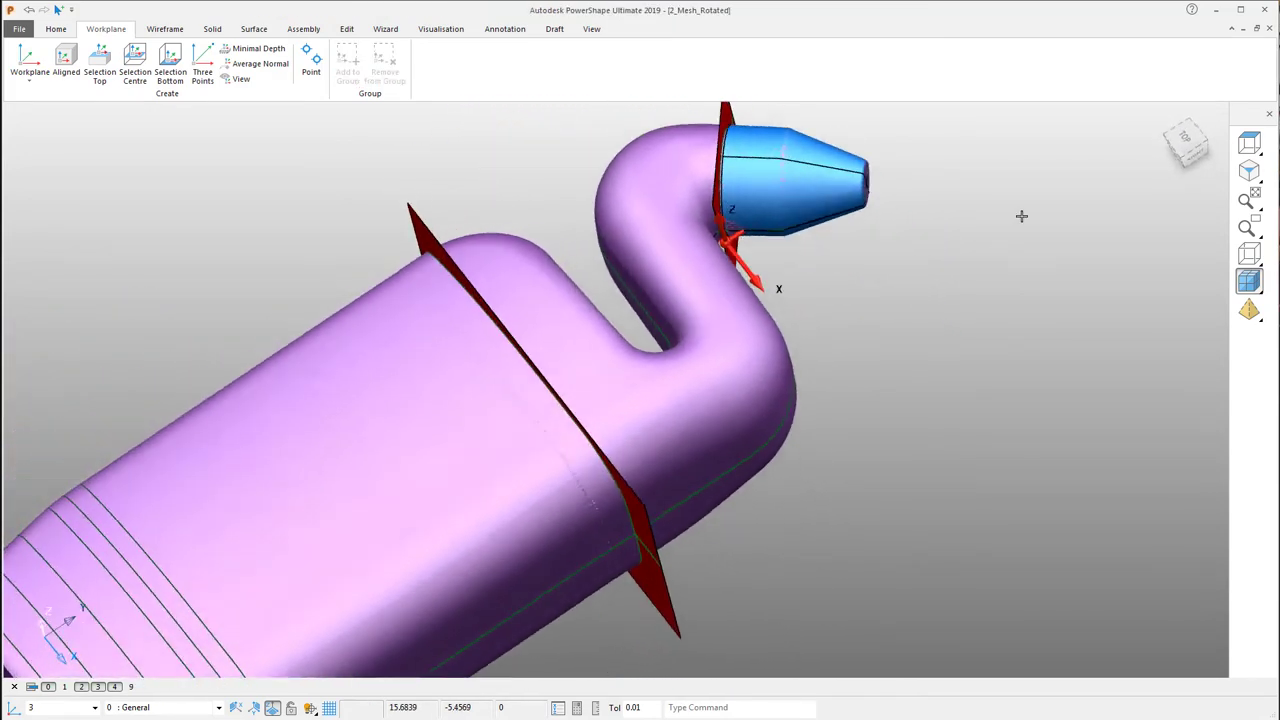
pyautogui.click(1189, 145)
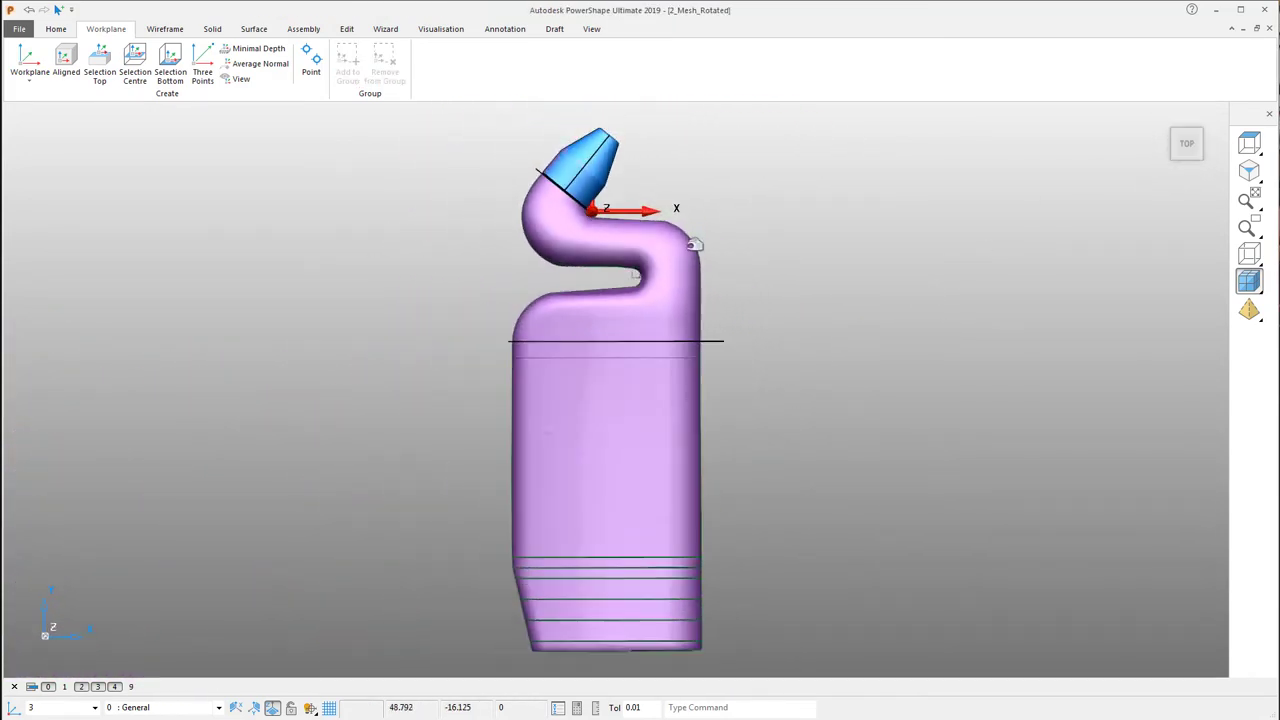
# - Start dynamic sectioning around the Z axis with a front angle of about 57.6 degrees and translucency enabled
pyautogui.scroll(3, 695, 245)
pyautogui.moveTo(683, 207); pyautogui.dragTo(528, 152, button='middle')
pyautogui.moveTo(154, 223); pyautogui.dragTo(176, 208, button='middle')
pyautogui.rightClick(176, 208)
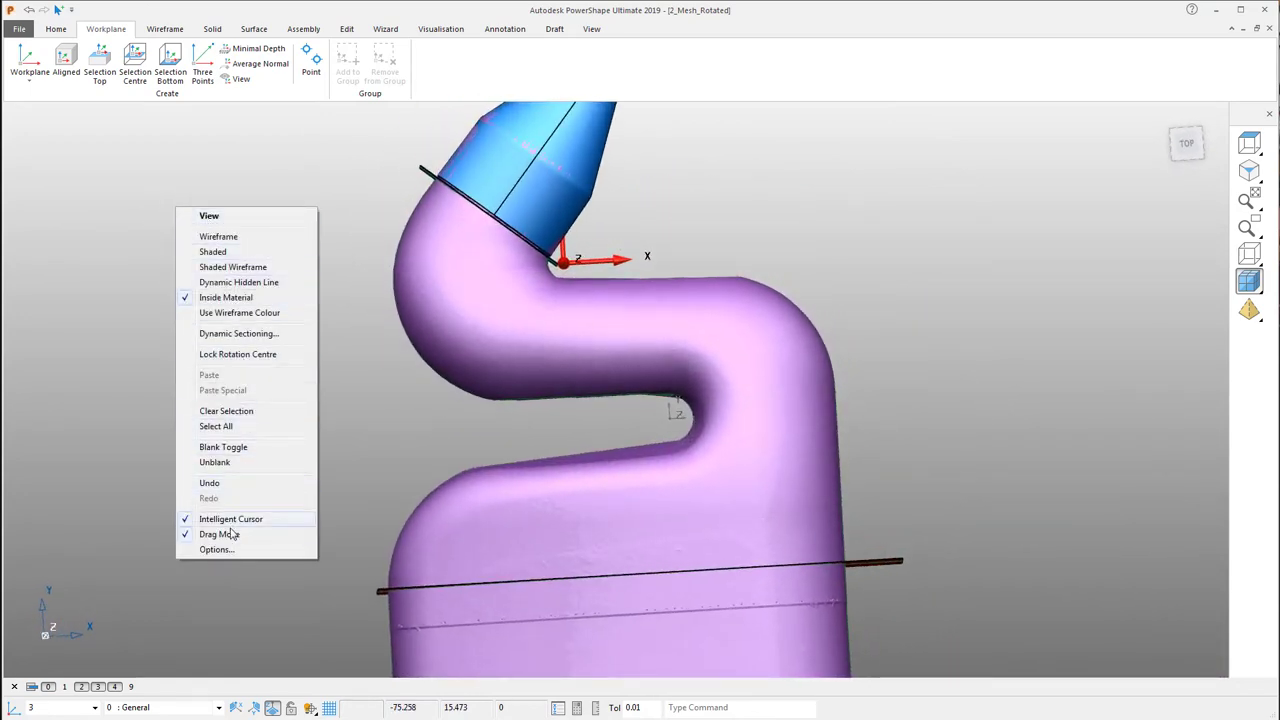
pyautogui.click(255, 336)
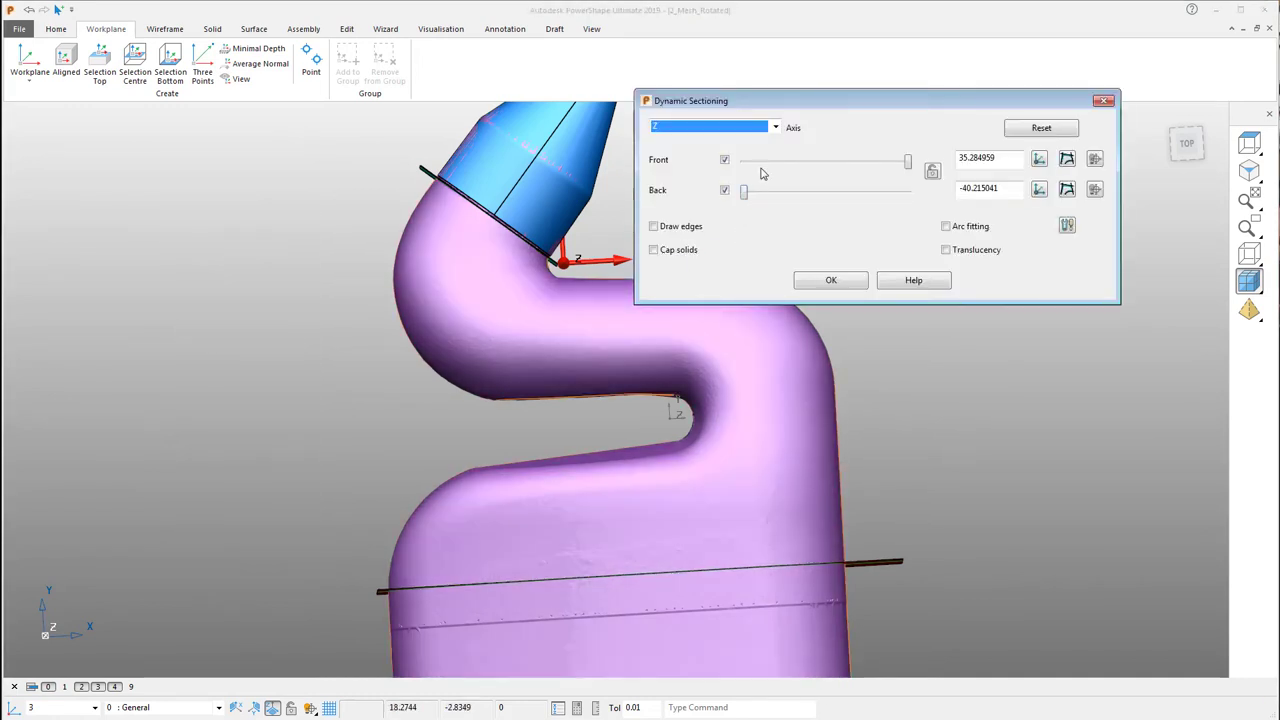
pyautogui.click(774, 128)
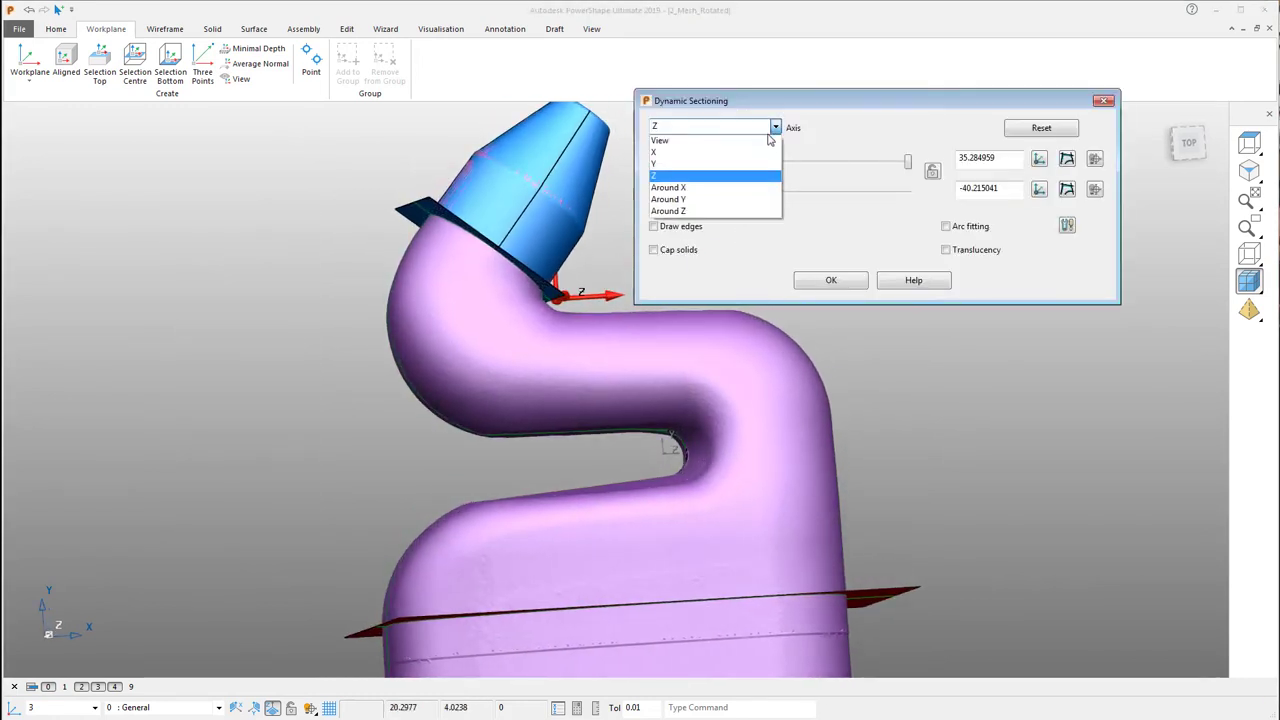
pyautogui.click(737, 208)
pyautogui.moveTo(907, 162)
pyautogui.mouseDown()
pyautogui.moveTo(846, 163)
pyautogui.moveTo(884, 173)
pyautogui.mouseUp()
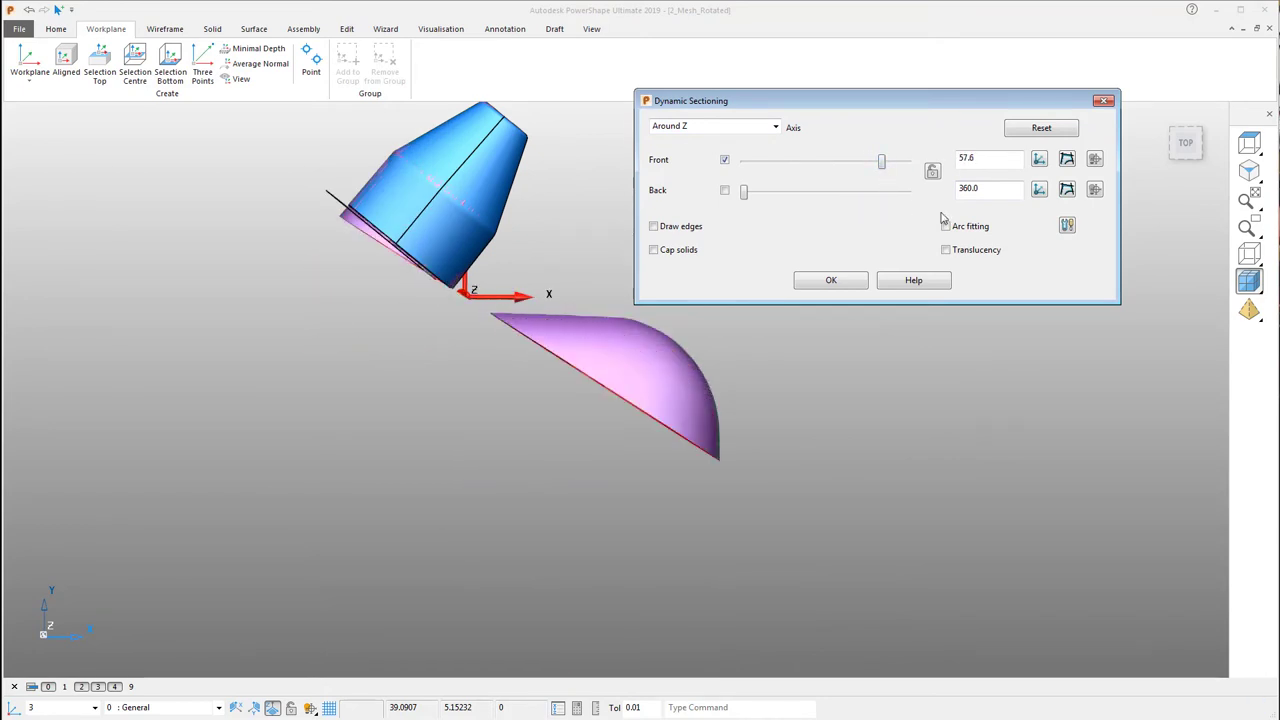
pyautogui.click(946, 250)
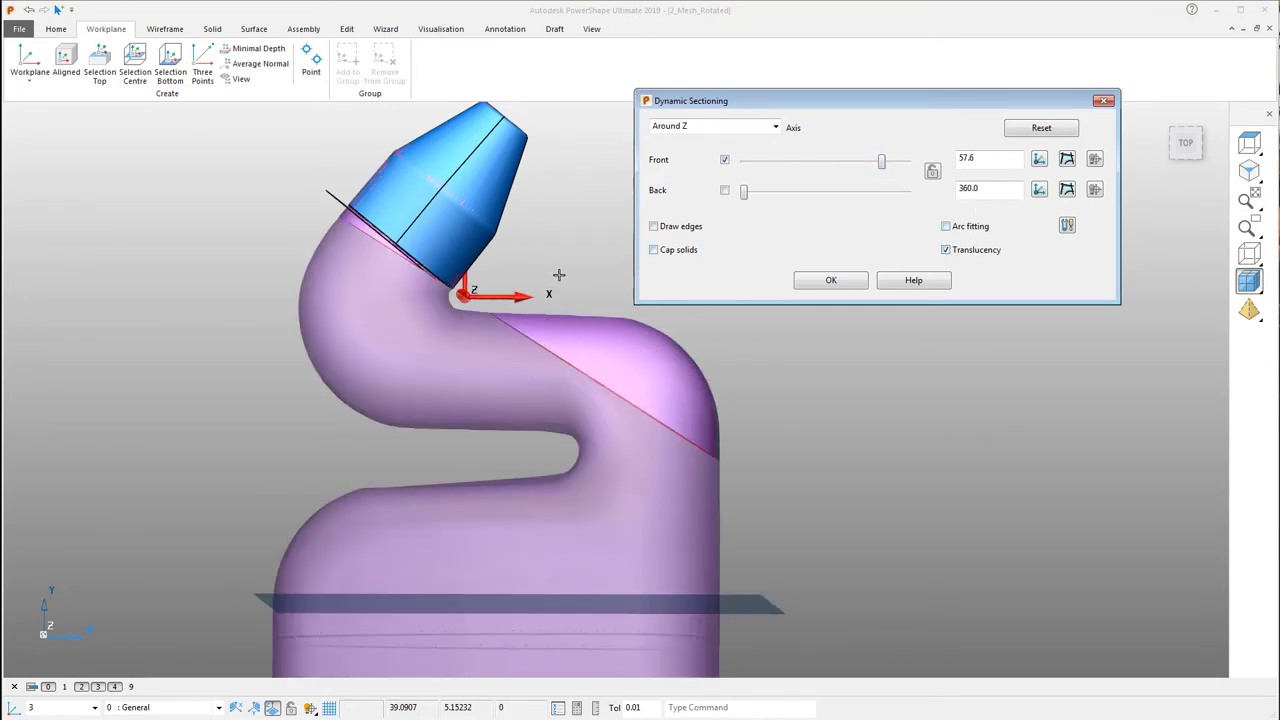
# - Try a front section angle of 50 degrees
pyautogui.click(975, 158)
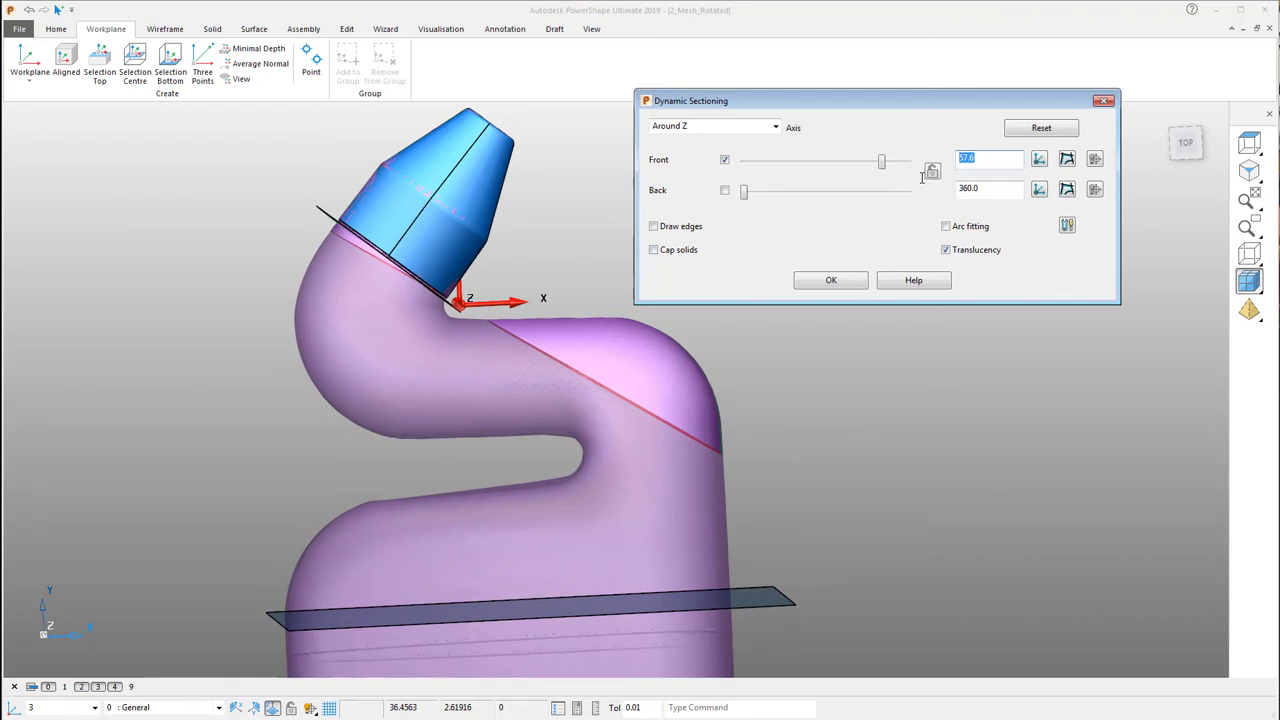
pyautogui.click(1010, 193)
pyautogui.moveTo(992, 158); pyautogui.dragTo(920, 171)
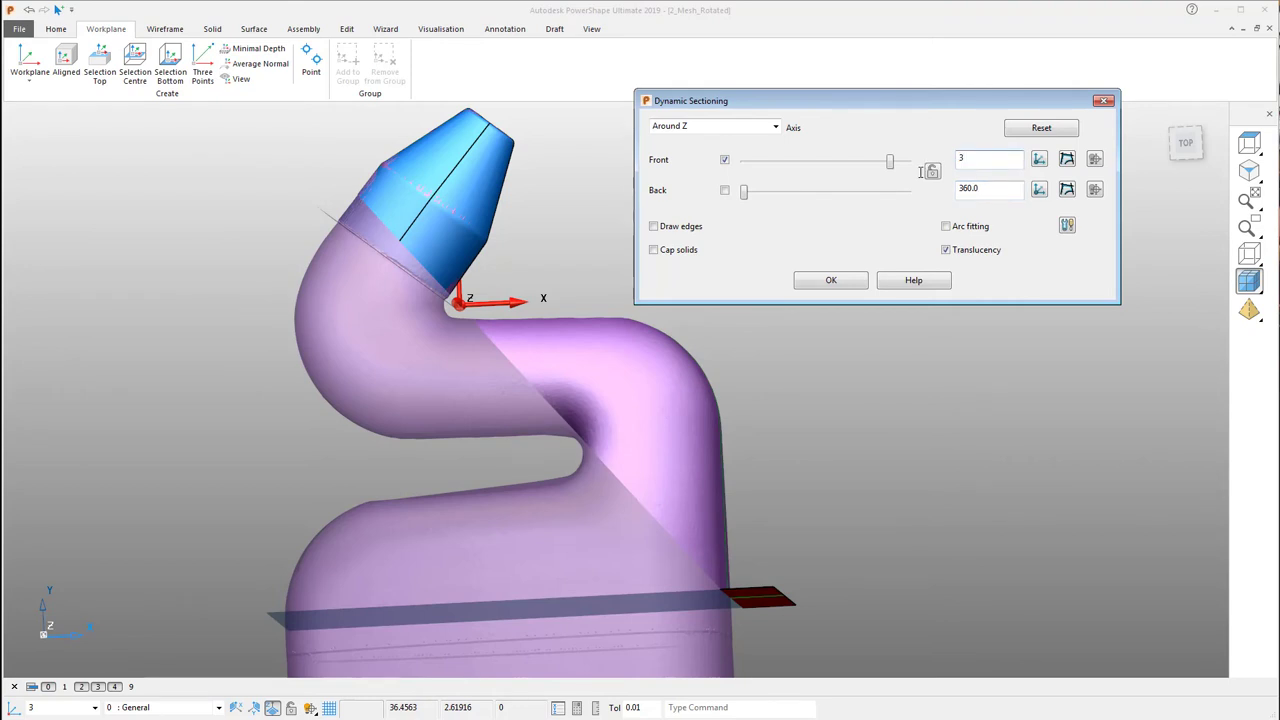
pyautogui.write('50')
pyautogui.press('Return')
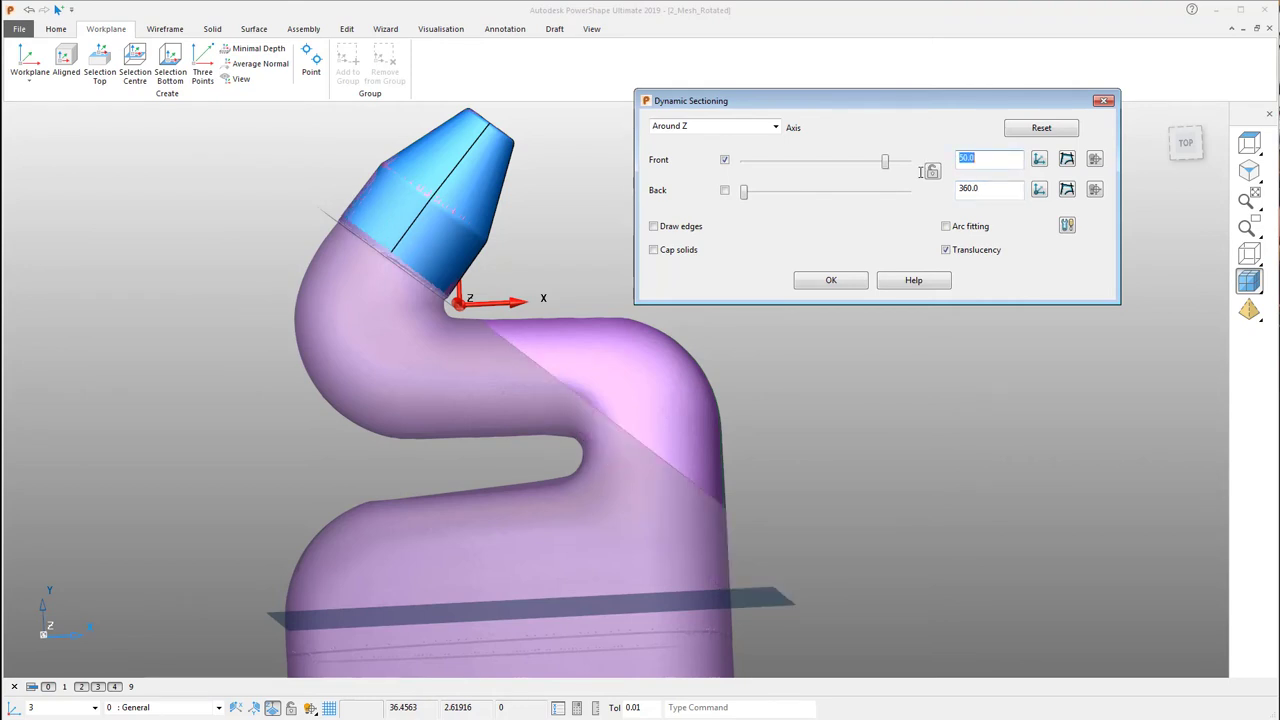
# - Set the front section angle to 60 degrees and create a wireframe curve from that section
pyautogui.write('60')
pyautogui.press('Return')
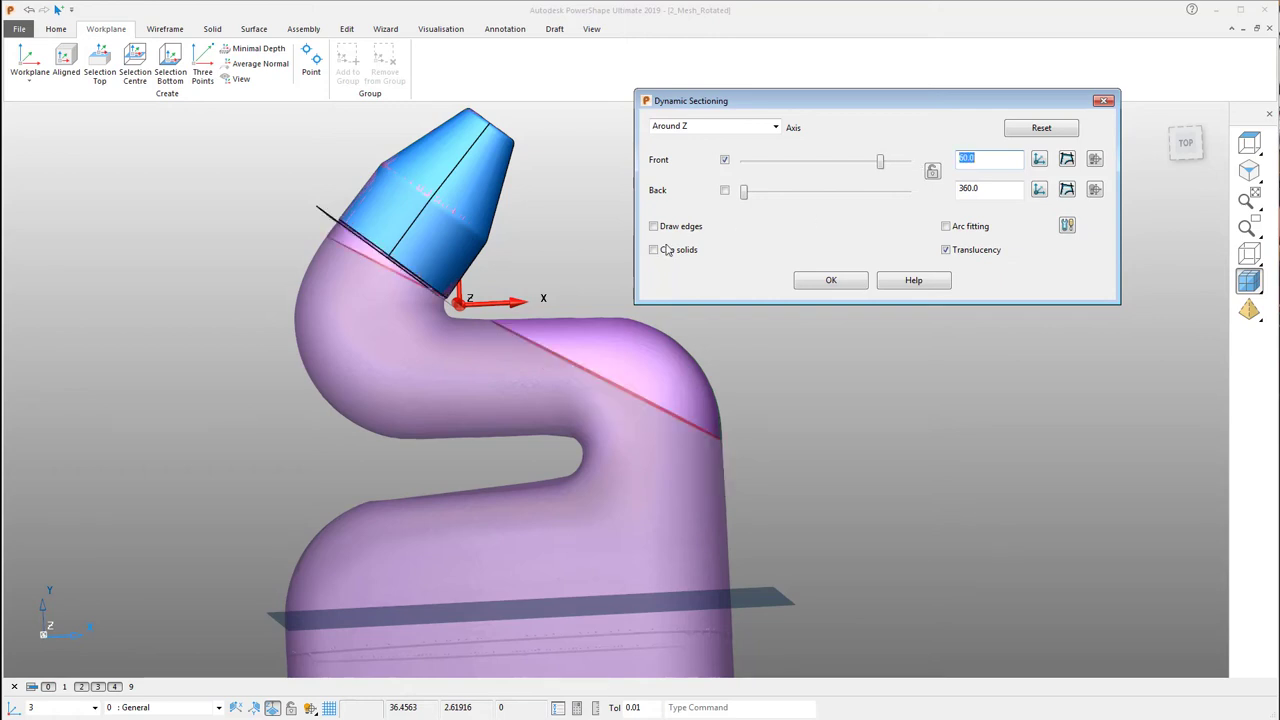
pyautogui.scroll(6, 456, 301)
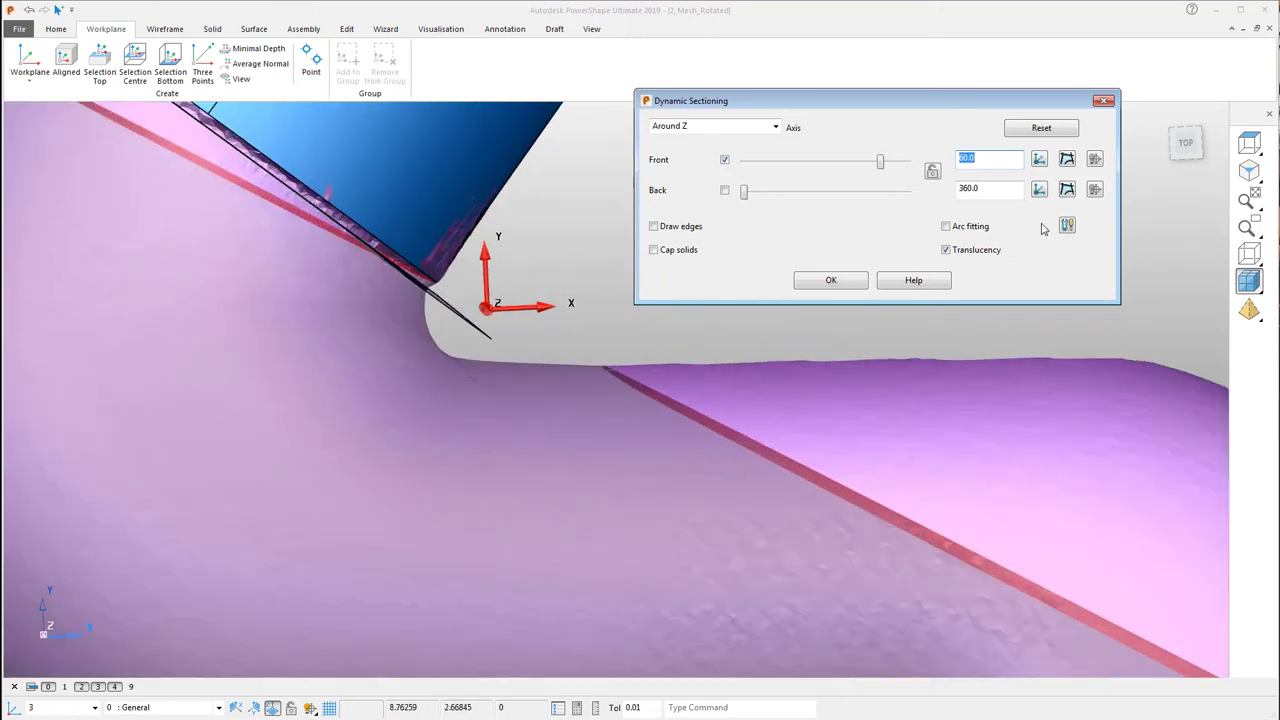
pyautogui.scroll(-5, 700, 377)
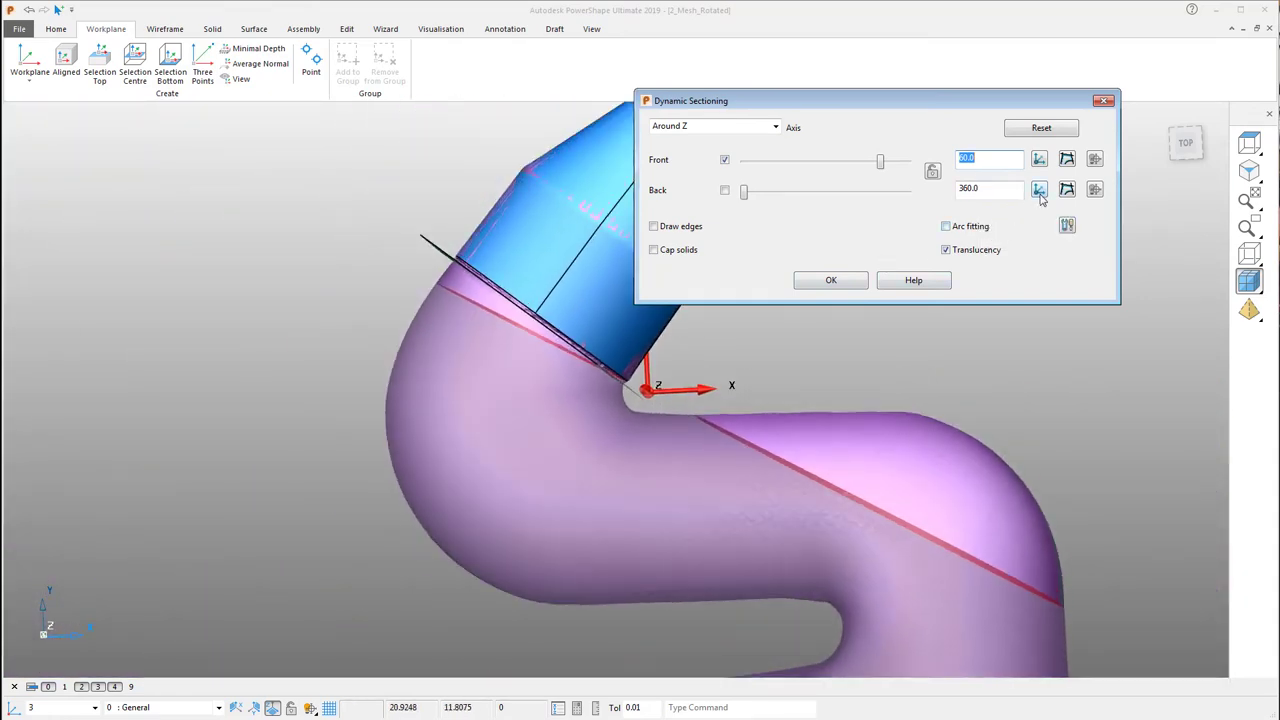
pyautogui.click(1067, 160)
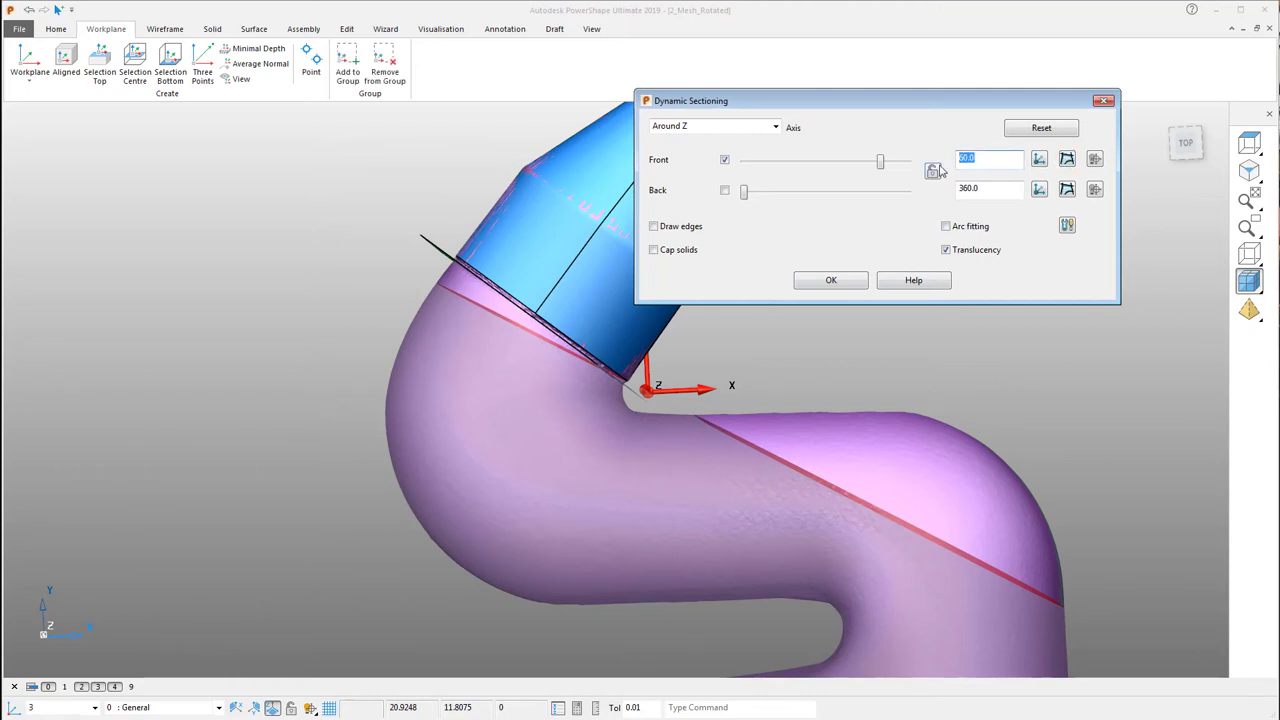
# - Create section curves through the neck bend at front angles of 70, 80 and 90 degrees
pyautogui.click(988, 191)
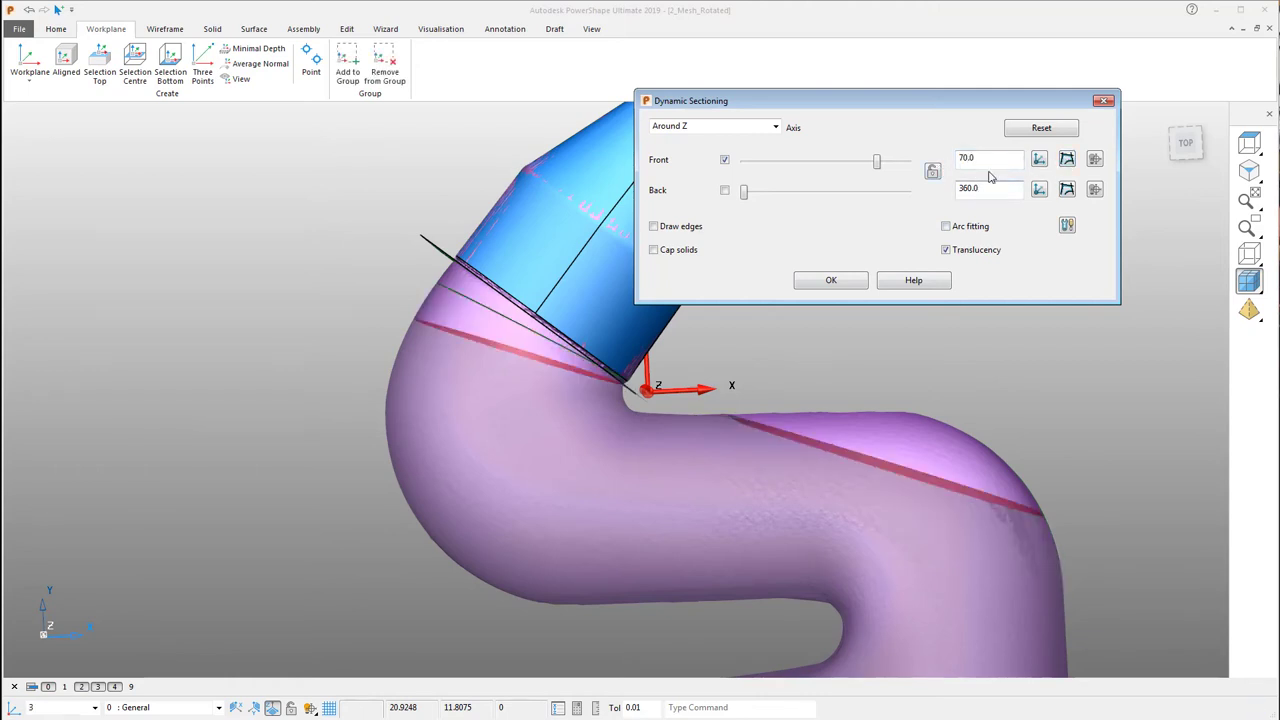
pyautogui.click(1065, 160)
pyautogui.click(1066, 160)
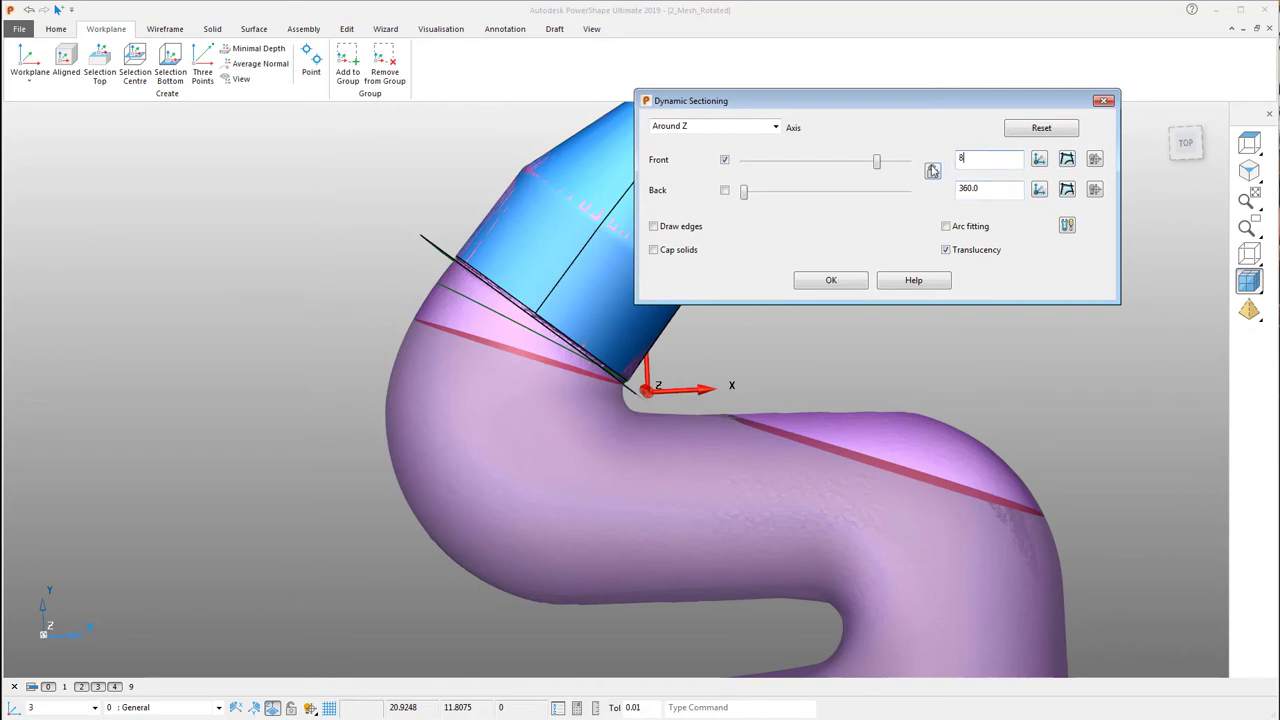
pyautogui.click(1067, 161)
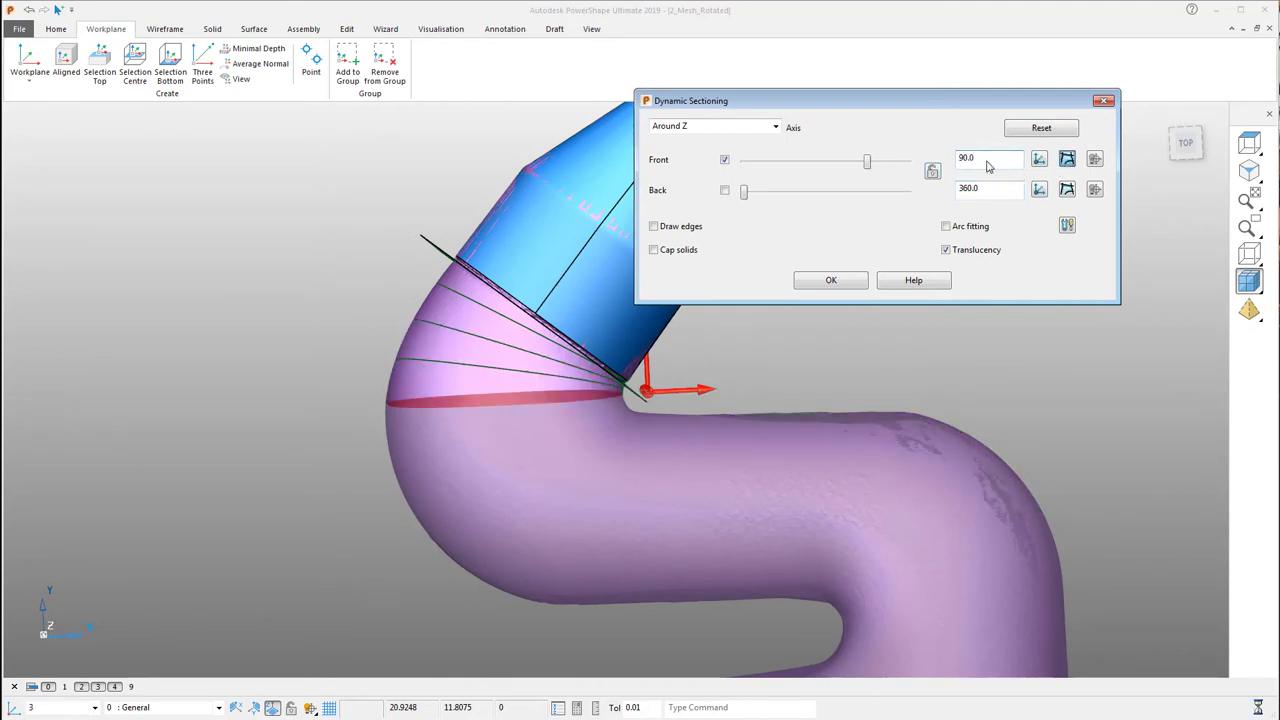
# - Create section curves through the neck bend at front angles of 100, 110, 120 and 130 degrees
pyautogui.write('100')
pyautogui.moveTo(997, 162); pyautogui.dragTo(935, 176)
pyautogui.click(1067, 160)
pyautogui.write('110')
pyautogui.click(1067, 160)
pyautogui.write('120')
pyautogui.press('Return')
pyautogui.write('130')
pyautogui.click(1067, 160)
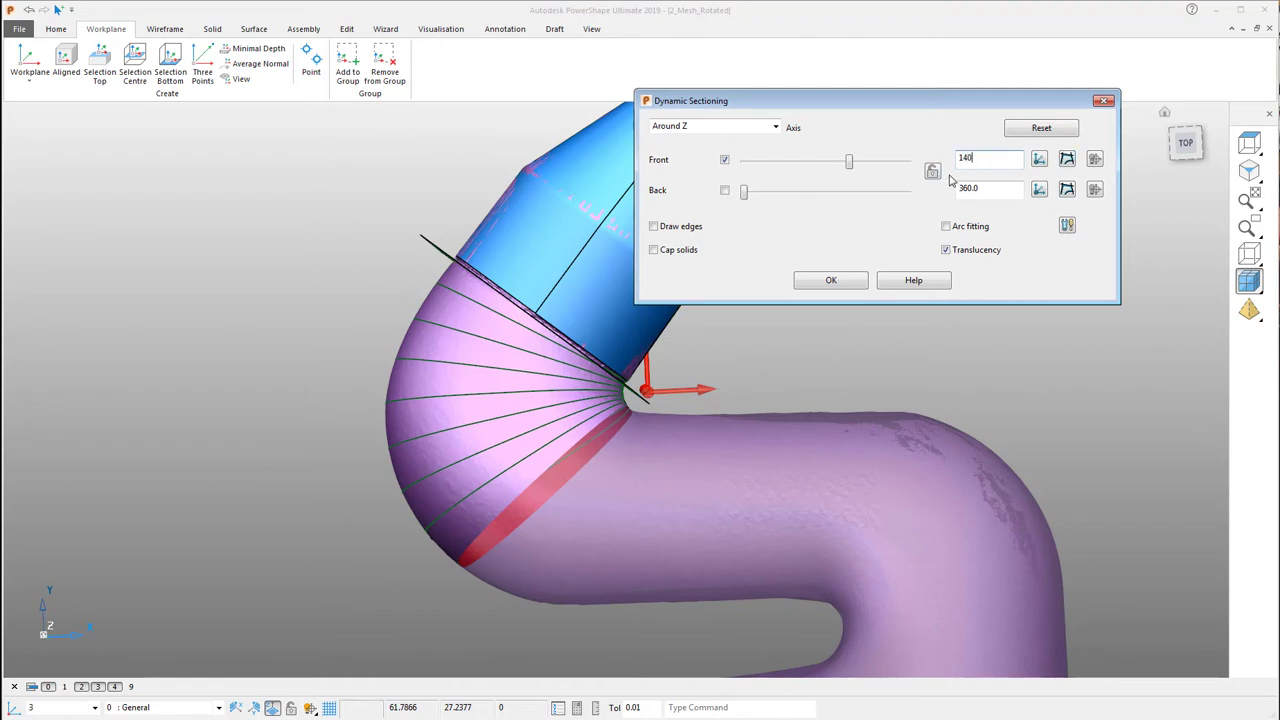
# - Create section curves through the neck bend at front angles of 140 and 150 degrees
pyautogui.click(1067, 160)
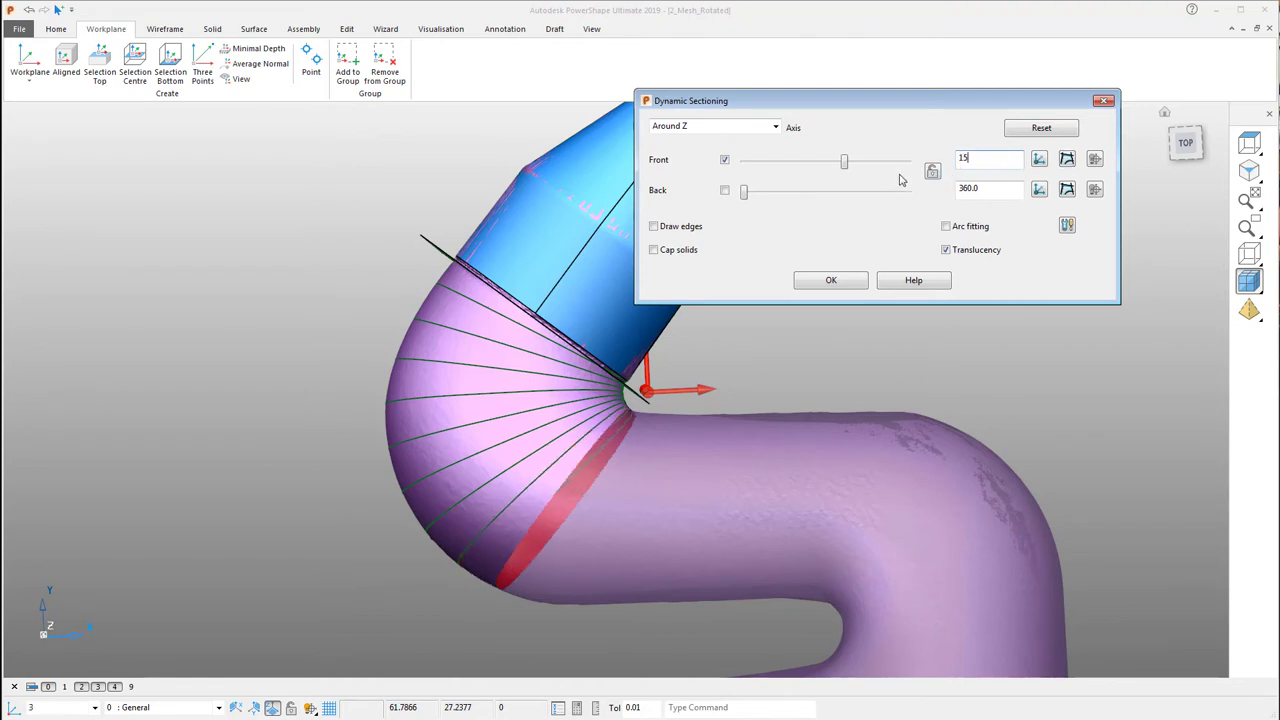
pyautogui.write('0')
pyautogui.press('Return')
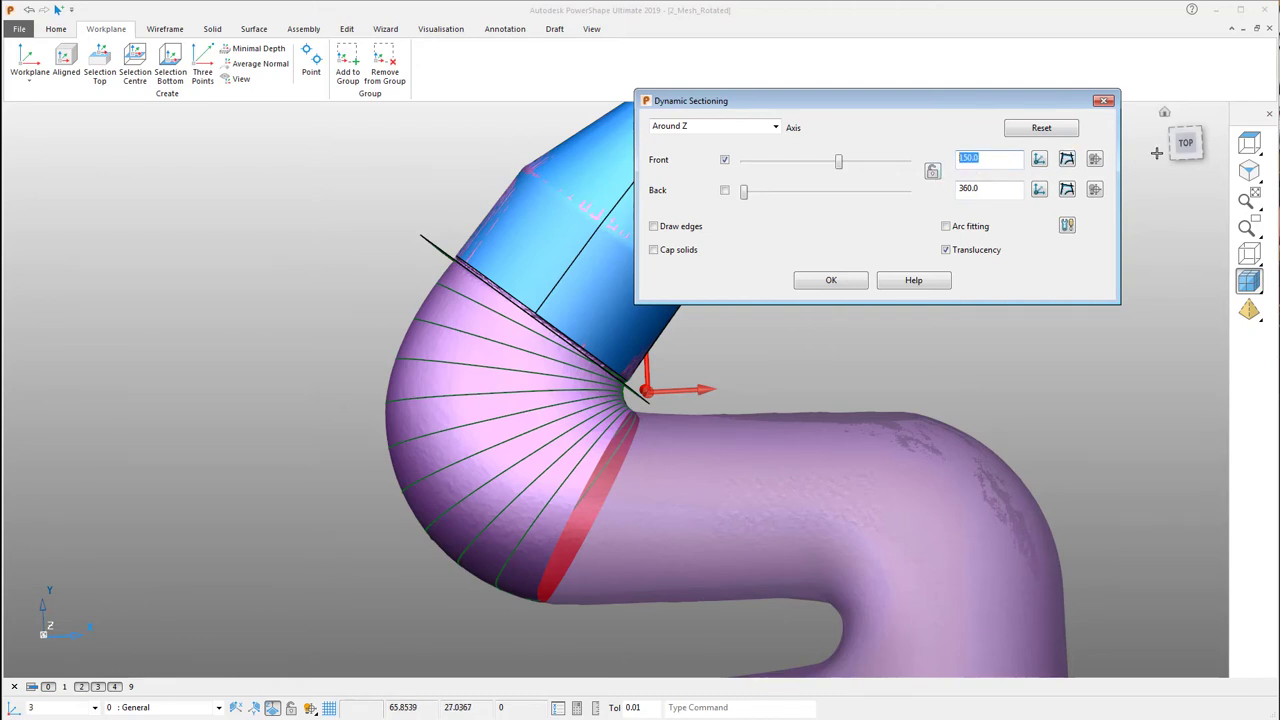
pyautogui.click(1186, 143)
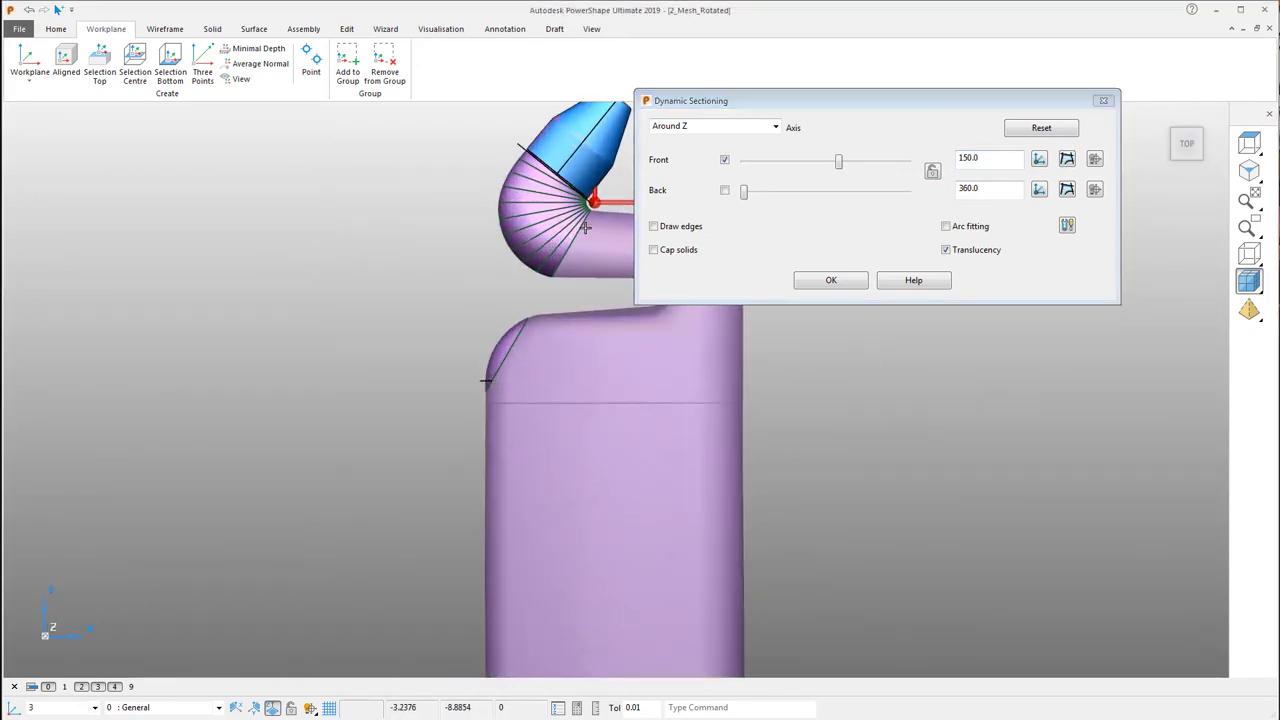
pyautogui.scroll(5, 580, 288)
pyautogui.scroll(2, 413, 290)
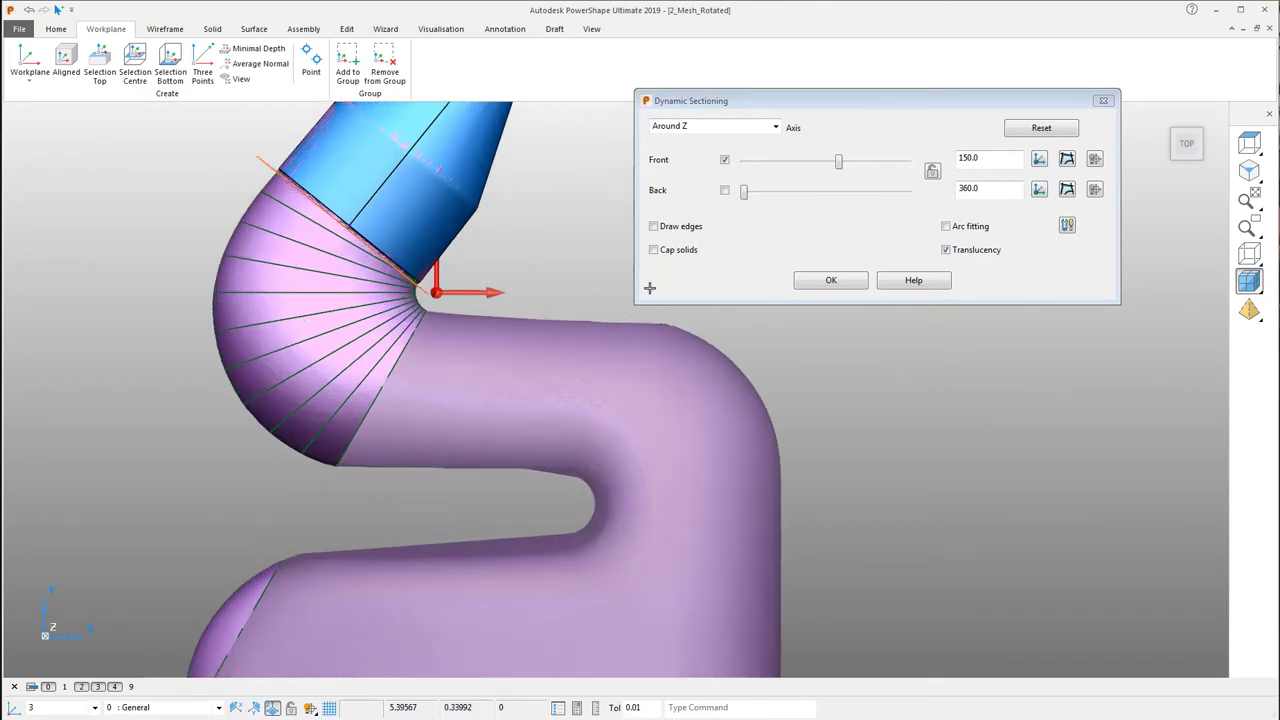
# - Create section curves at front angles of 160, 170 and 180 degrees around the upper neck bend
pyautogui.click(932, 172)
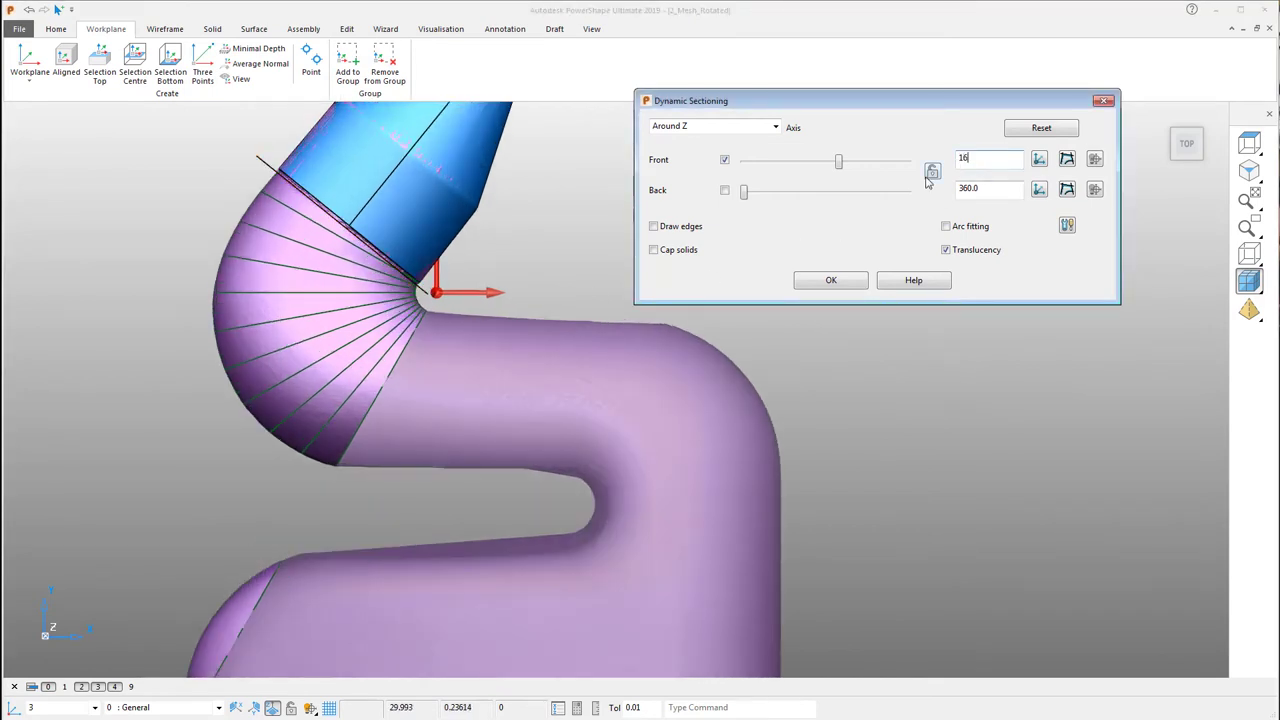
pyautogui.write('0')
pyautogui.click(1006, 190)
pyautogui.click(1067, 162)
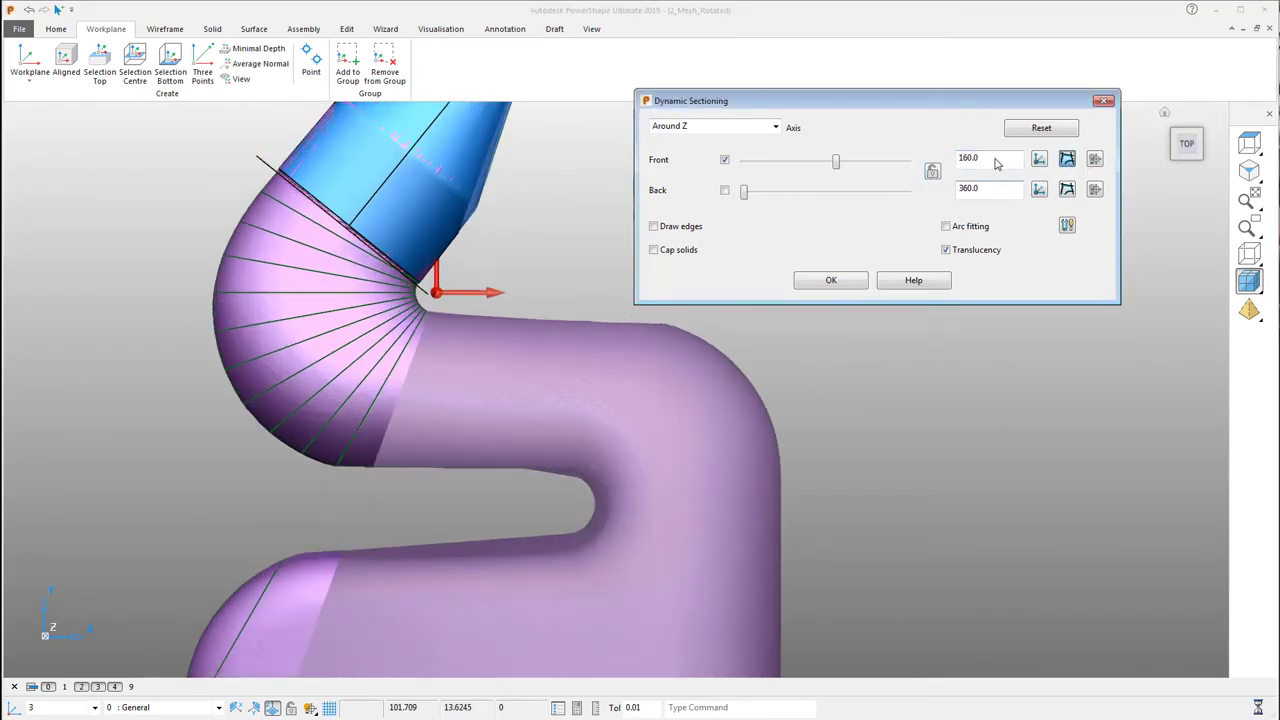
pyautogui.doubleClick(997, 163)
pyautogui.write('170')
pyautogui.click(991, 189)
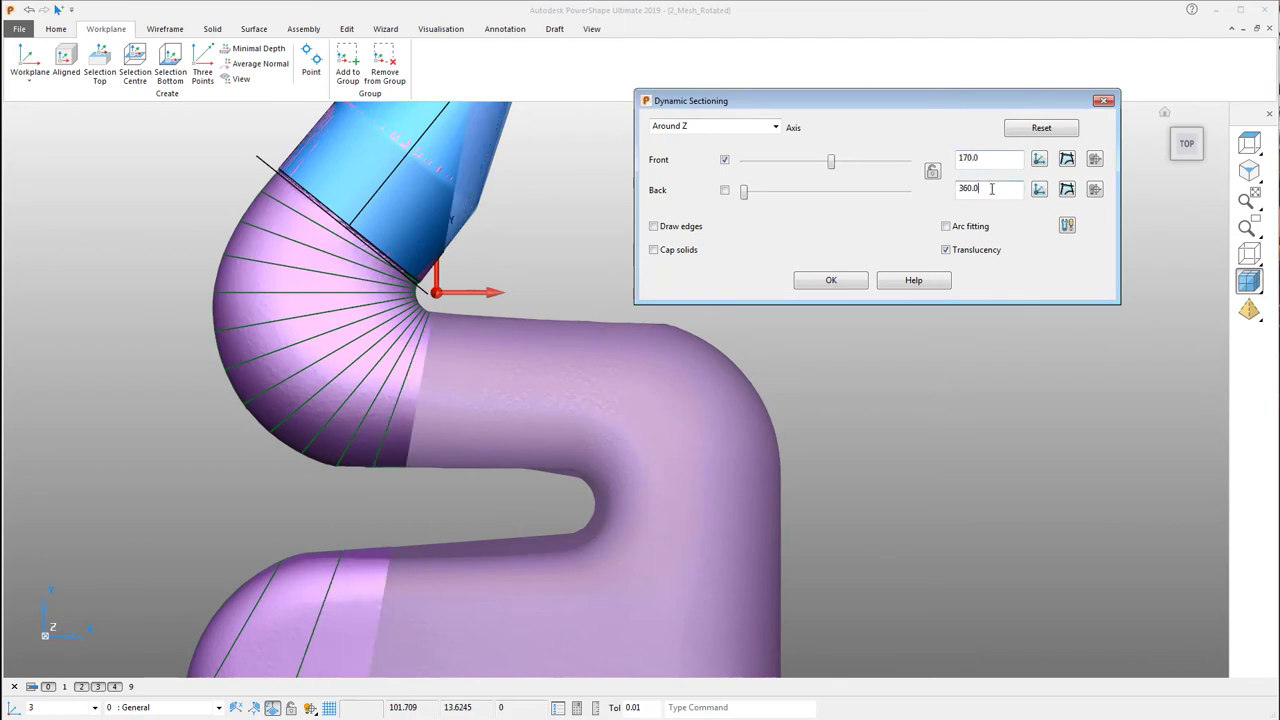
pyautogui.click(1066, 162)
pyautogui.moveTo(1007, 163); pyautogui.dragTo(955, 157)
pyautogui.write('180')
pyautogui.click(1074, 164)
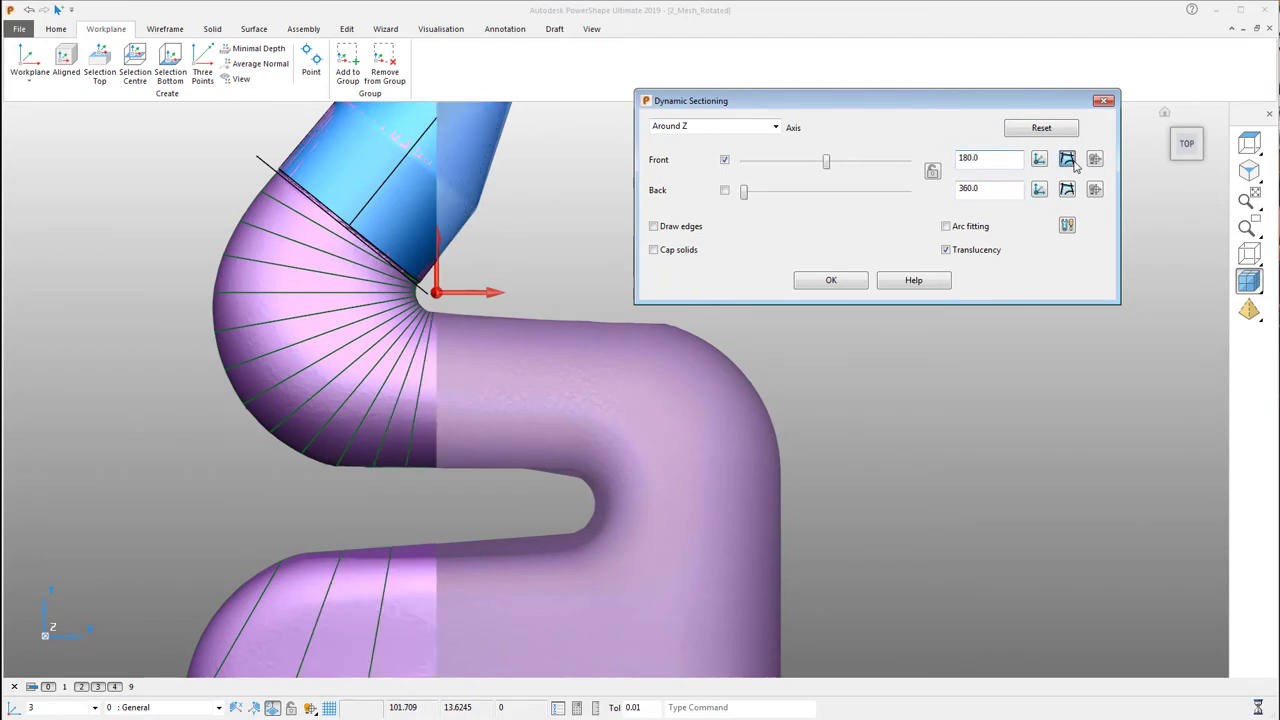
# - Switch the sectioning axis to X and create a section curve across the straight neck portion at front position 10
pyautogui.click(776, 128)
pyautogui.click(733, 153)
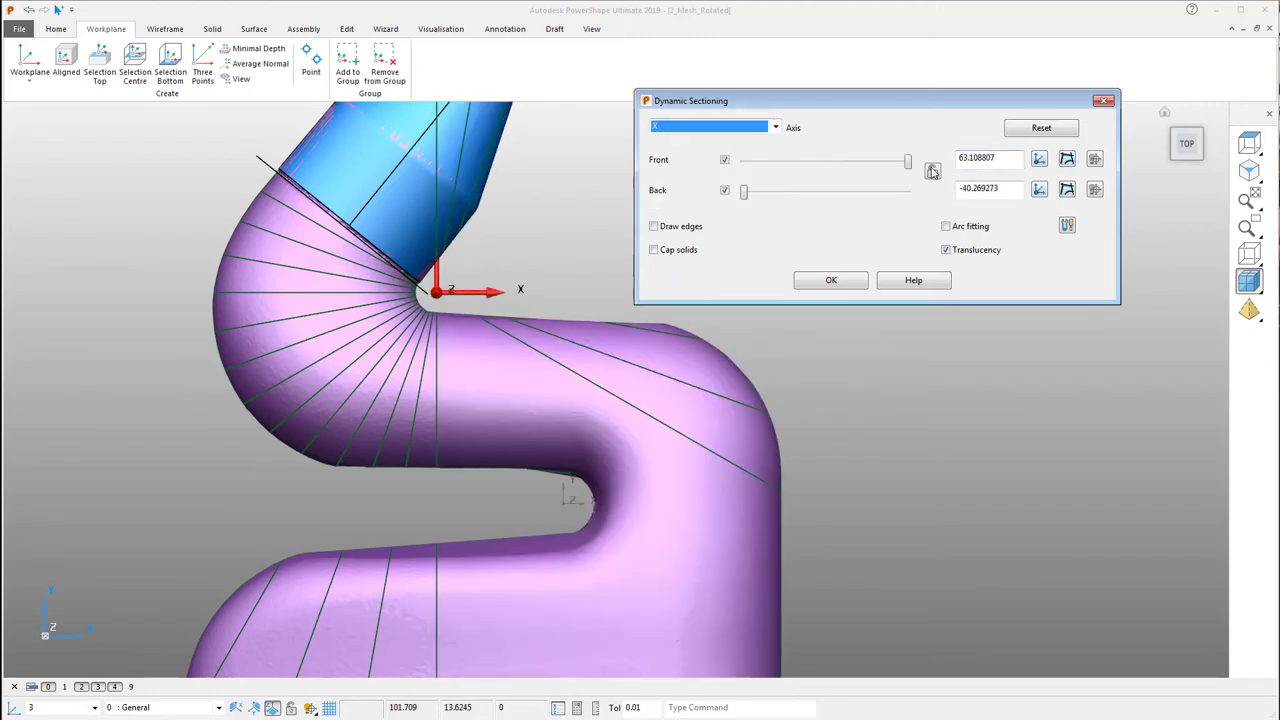
pyautogui.moveTo(1000, 160); pyautogui.dragTo(921, 175)
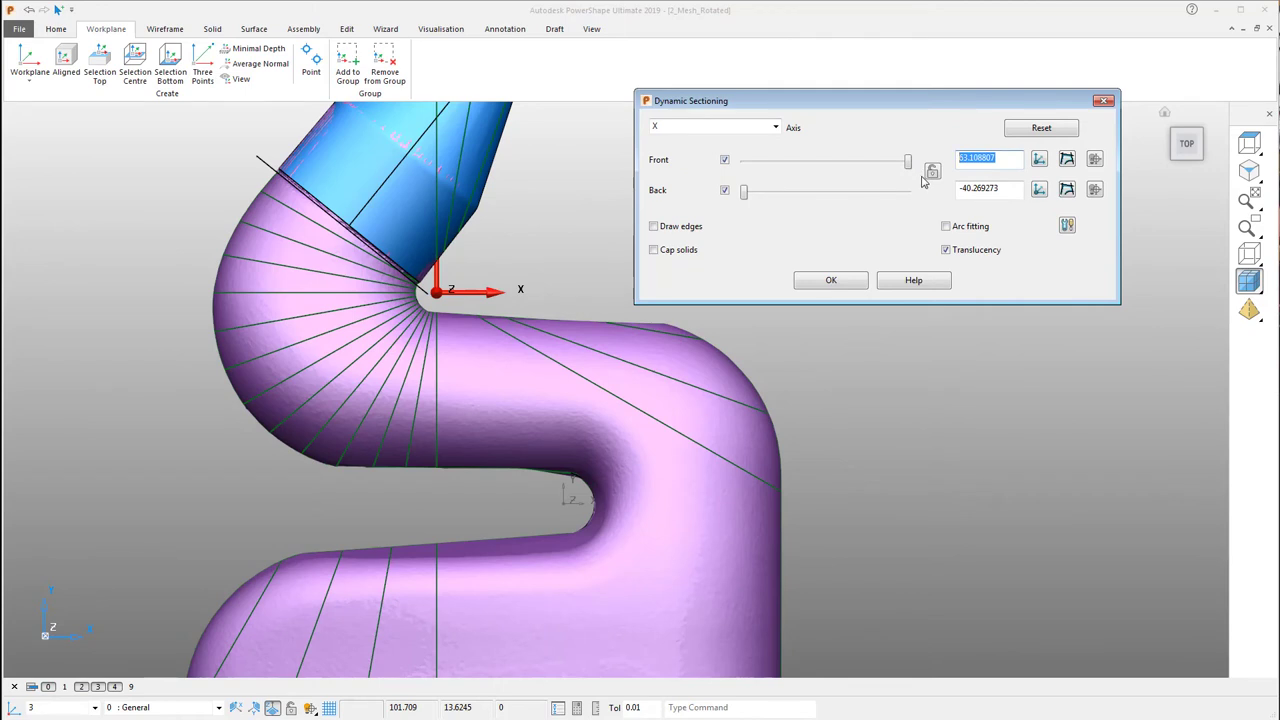
pyautogui.write('0')
pyautogui.click(962, 187)
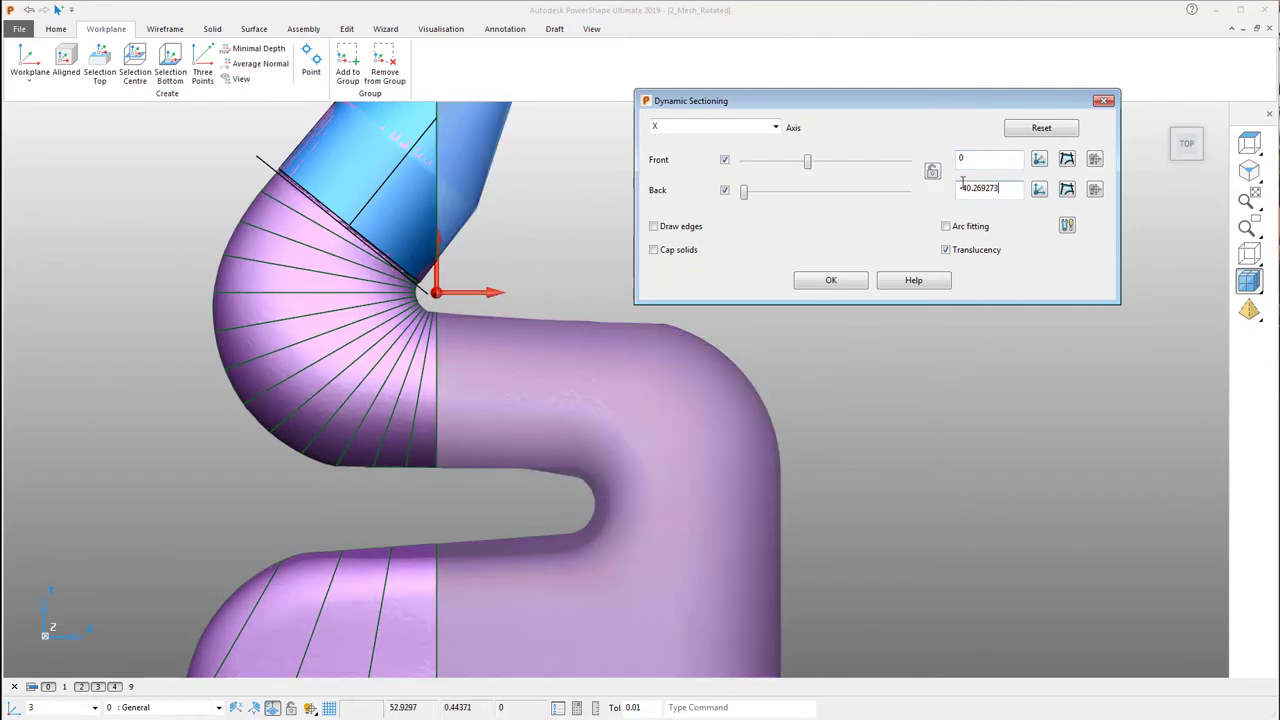
pyautogui.moveTo(975, 159); pyautogui.dragTo(915, 183)
pyautogui.click(1014, 186)
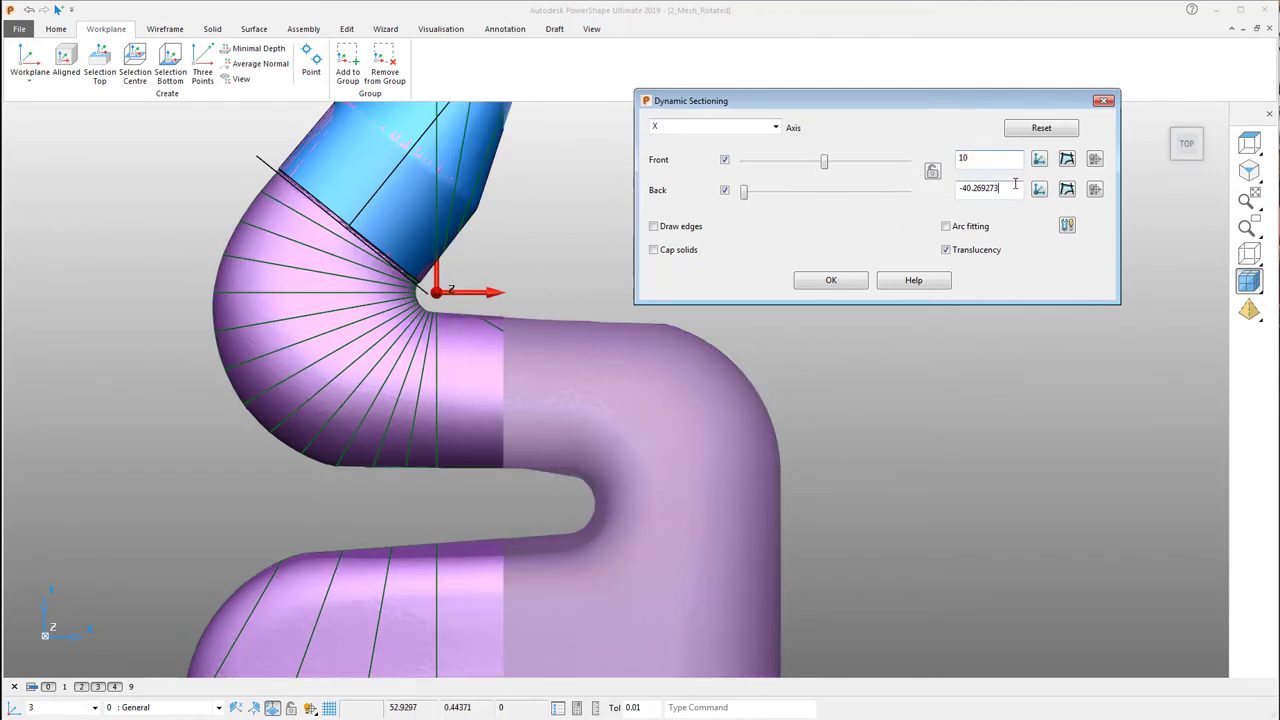
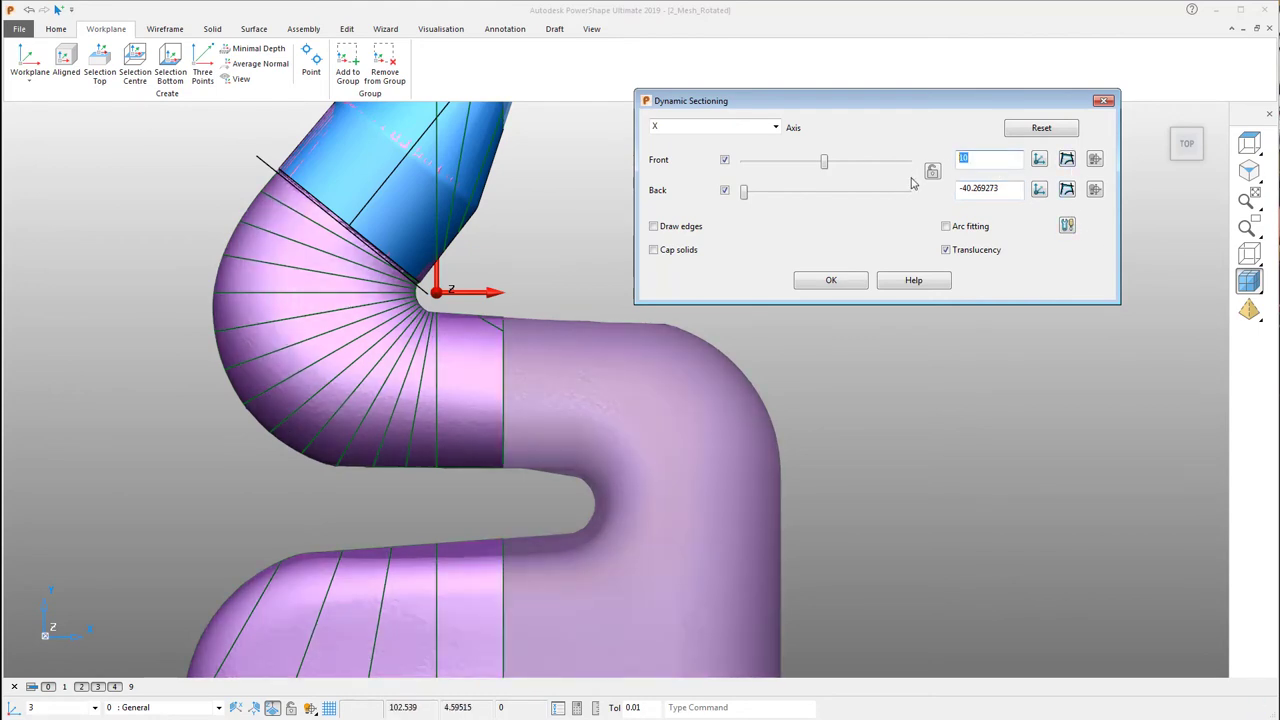
# - Preview the X-axis section at front positions 20 and about 18.66, and close Dynamic Sectioning
pyautogui.click(1018, 193)
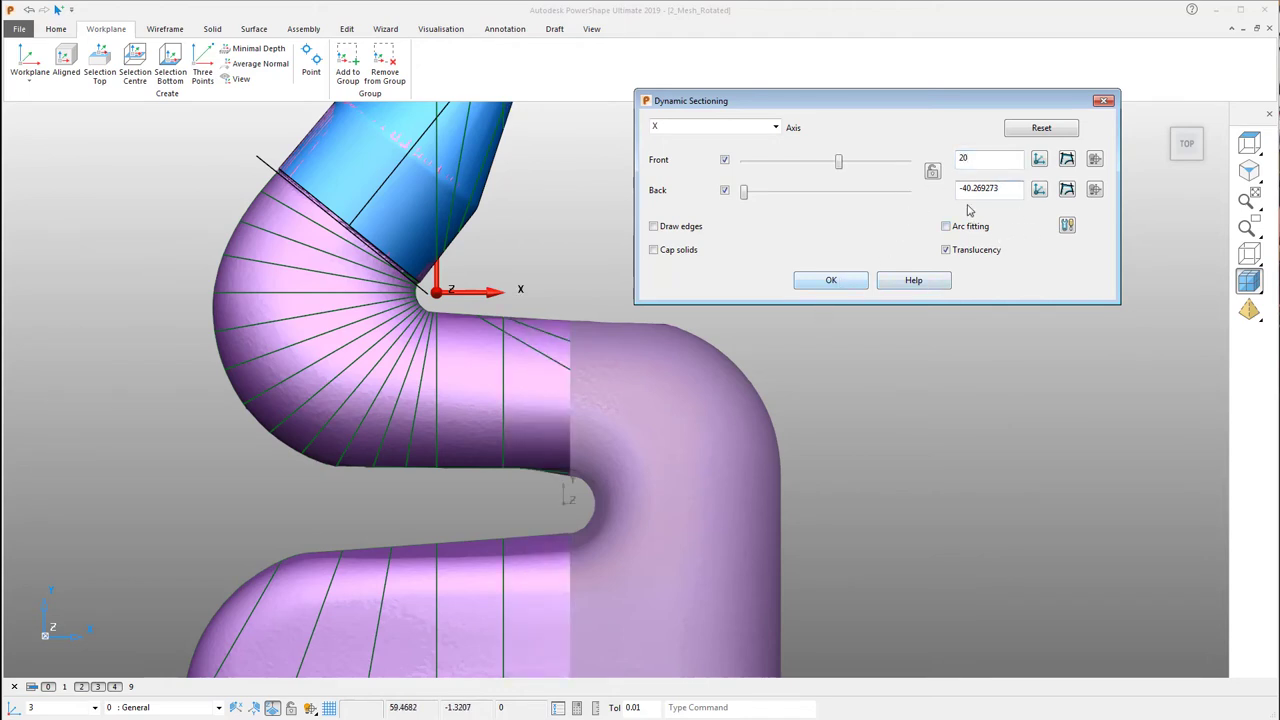
pyautogui.moveTo(840, 170); pyautogui.dragTo(837, 172)
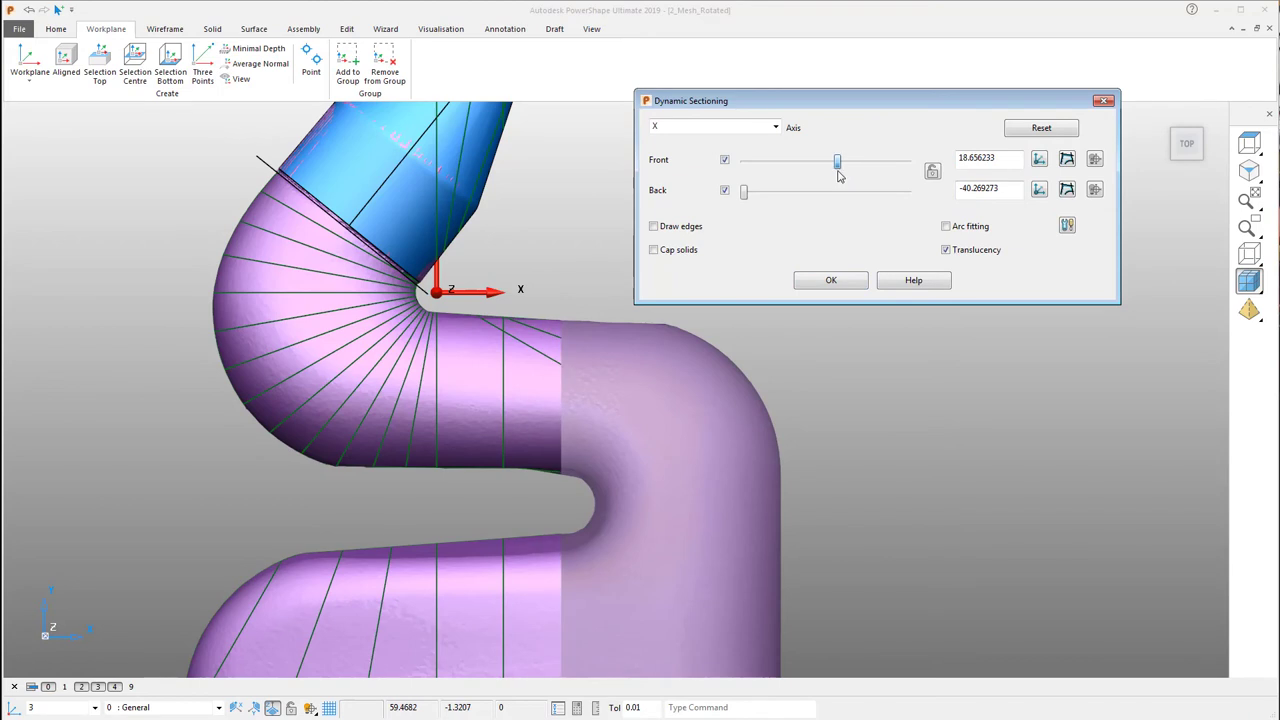
pyautogui.click(830, 280)
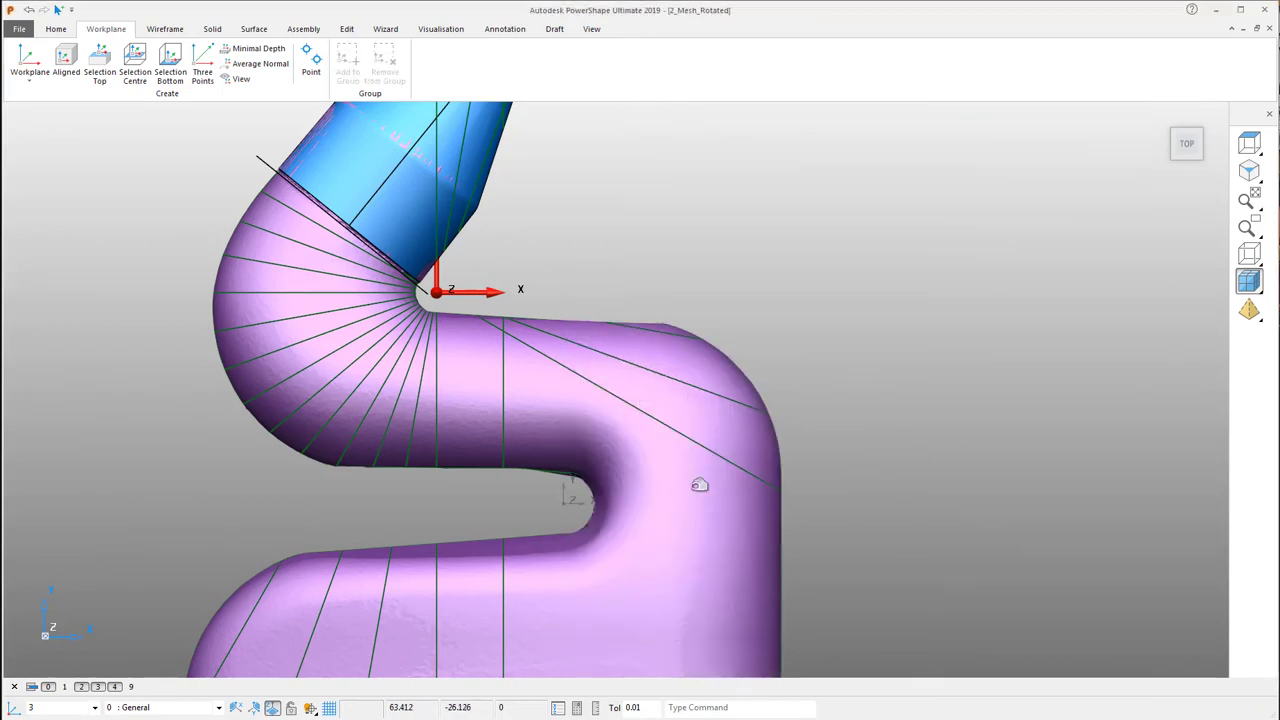
# - Activate workplane 2 at the lower neck bend and open Dynamic Sectioning with the axis set to Around Z
pyautogui.click(95, 707)
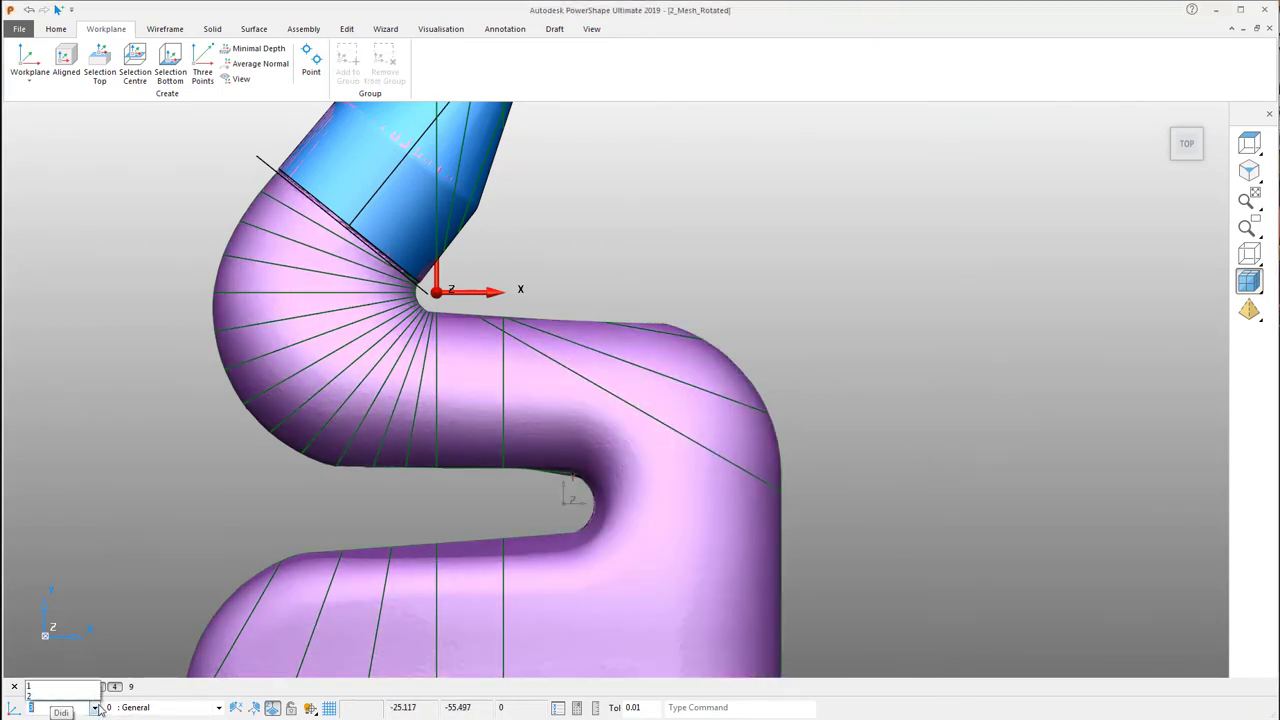
pyautogui.click(86, 680)
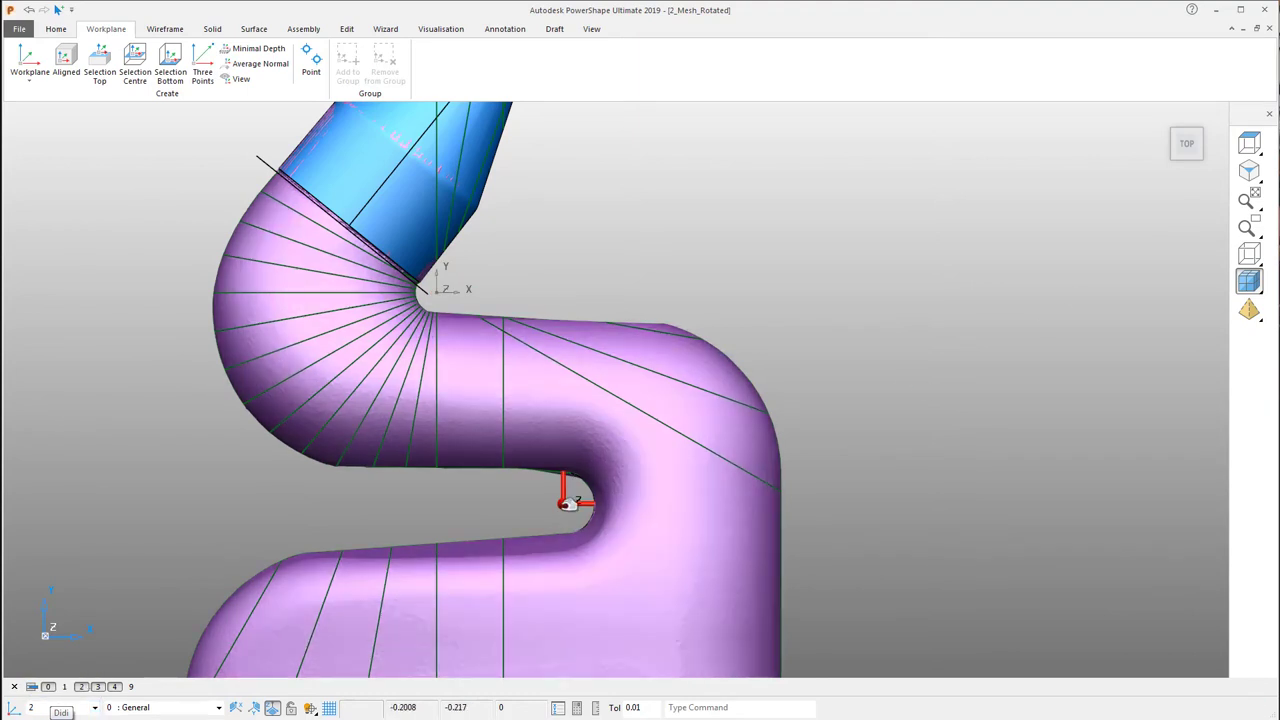
pyautogui.rightClick(679, 163)
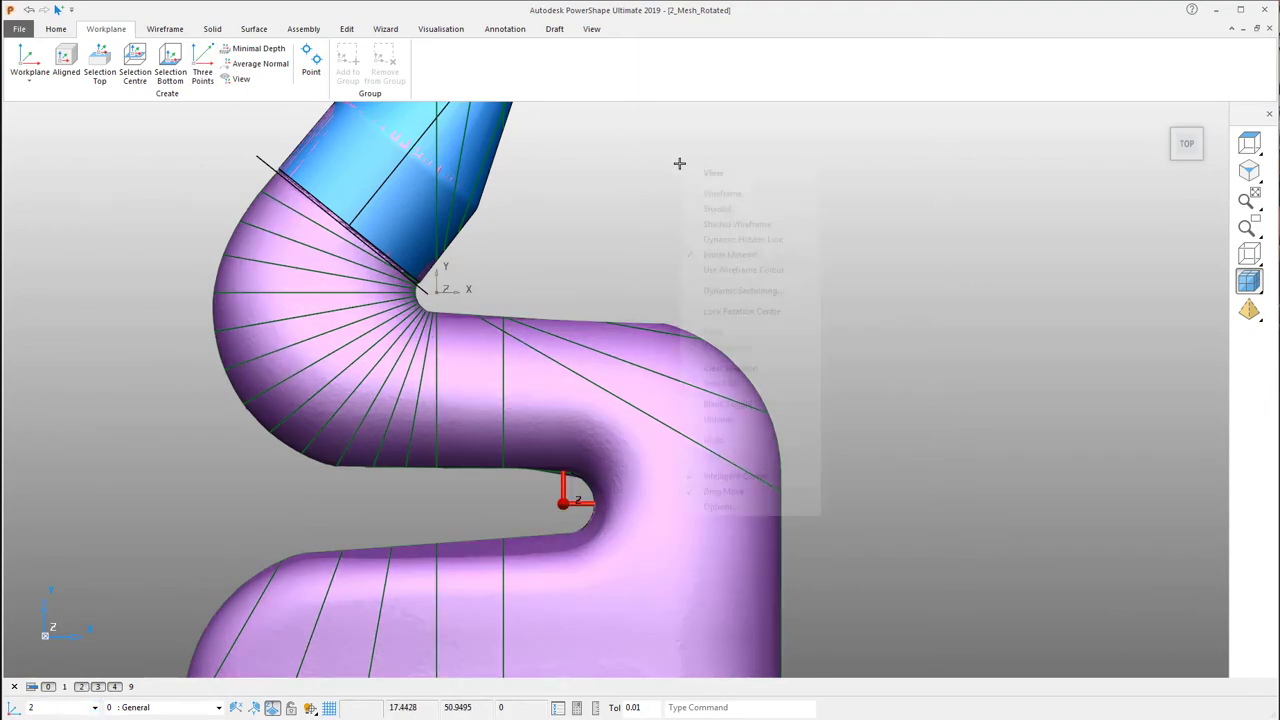
pyautogui.click(790, 290)
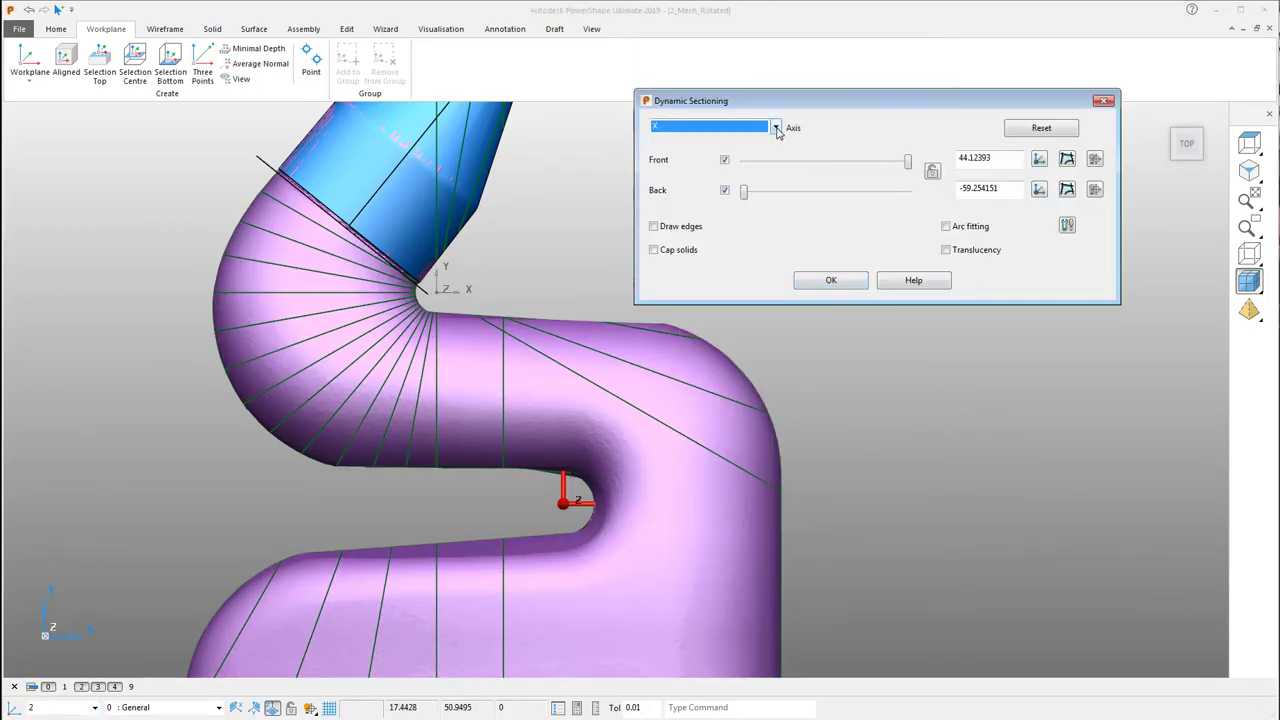
pyautogui.click(776, 128)
pyautogui.click(743, 210)
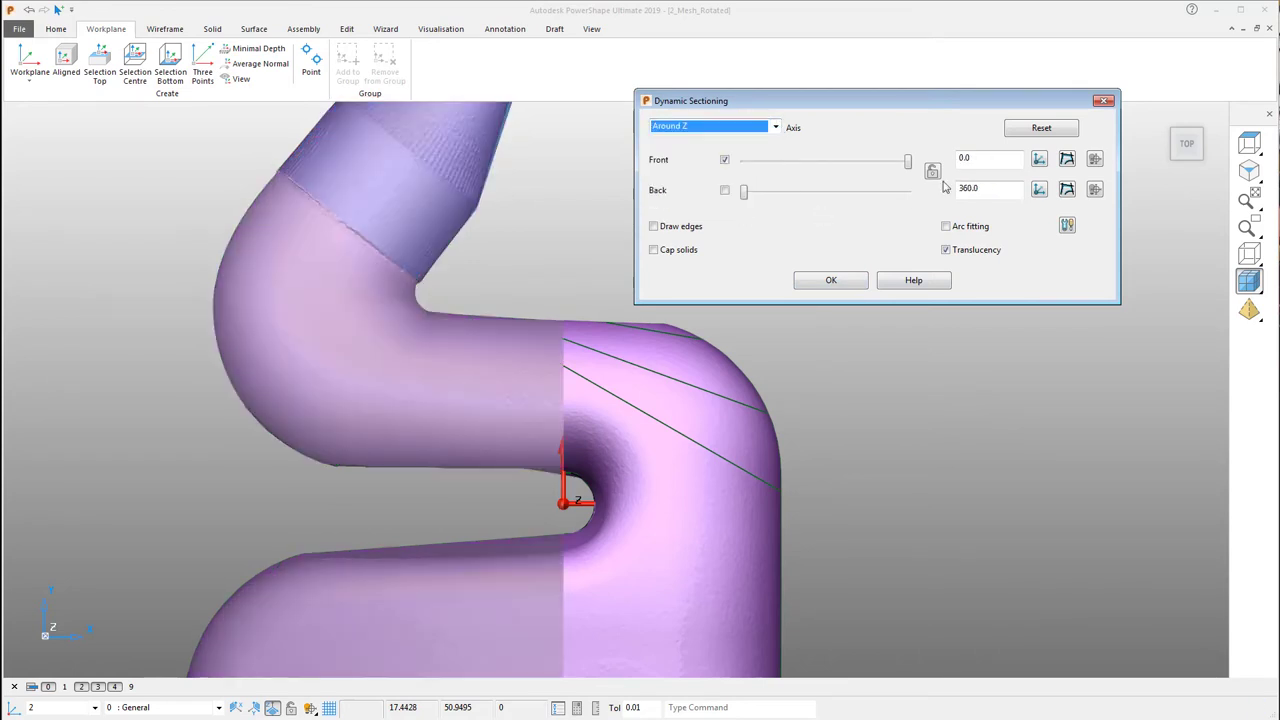
# - Set the front section angle to 180 degrees and create a wireframe curve at the start of the lower bend
pyautogui.moveTo(908, 167); pyautogui.dragTo(828, 170)
pyautogui.doubleClick(986, 160)
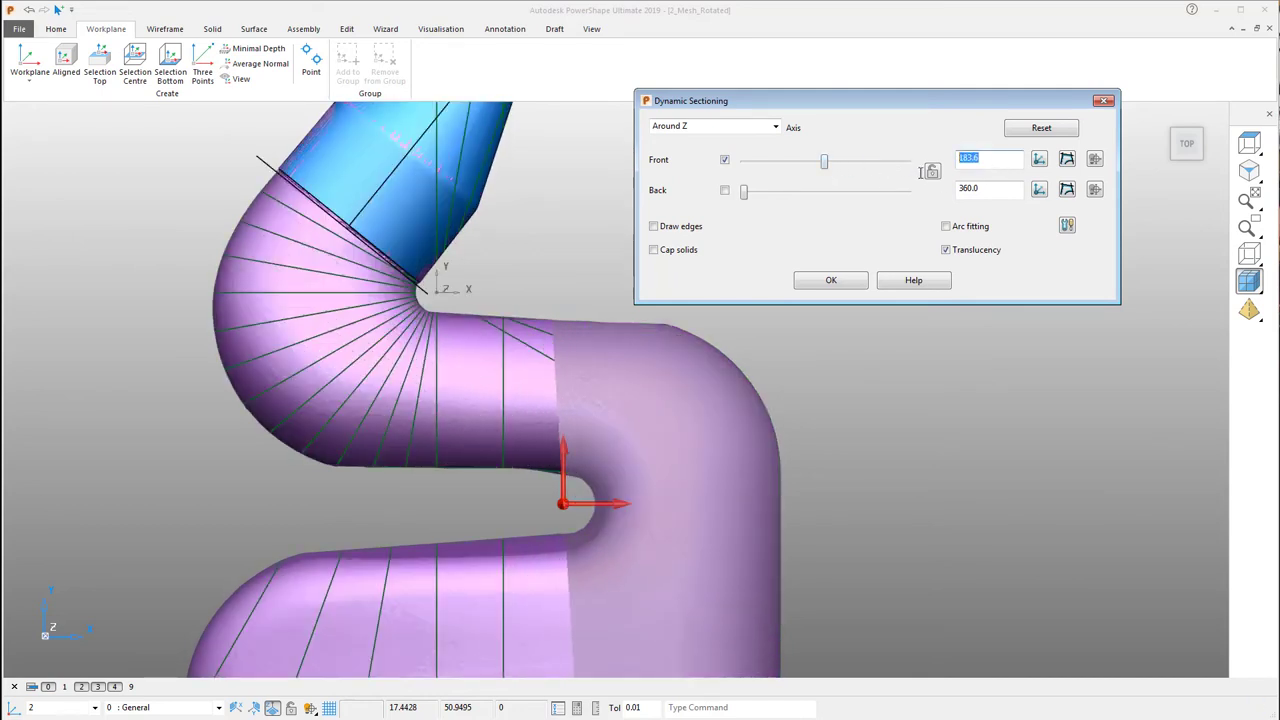
pyautogui.write('180')
pyautogui.press('Return')
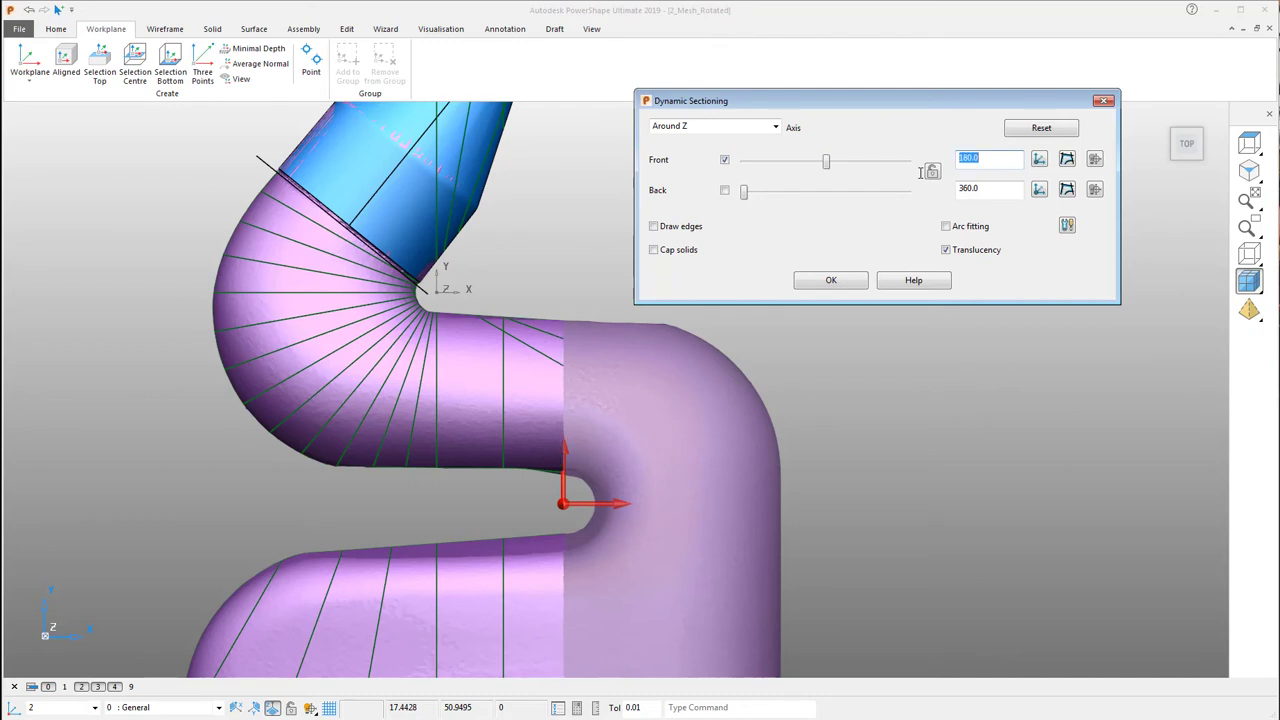
pyautogui.click(1067, 161)
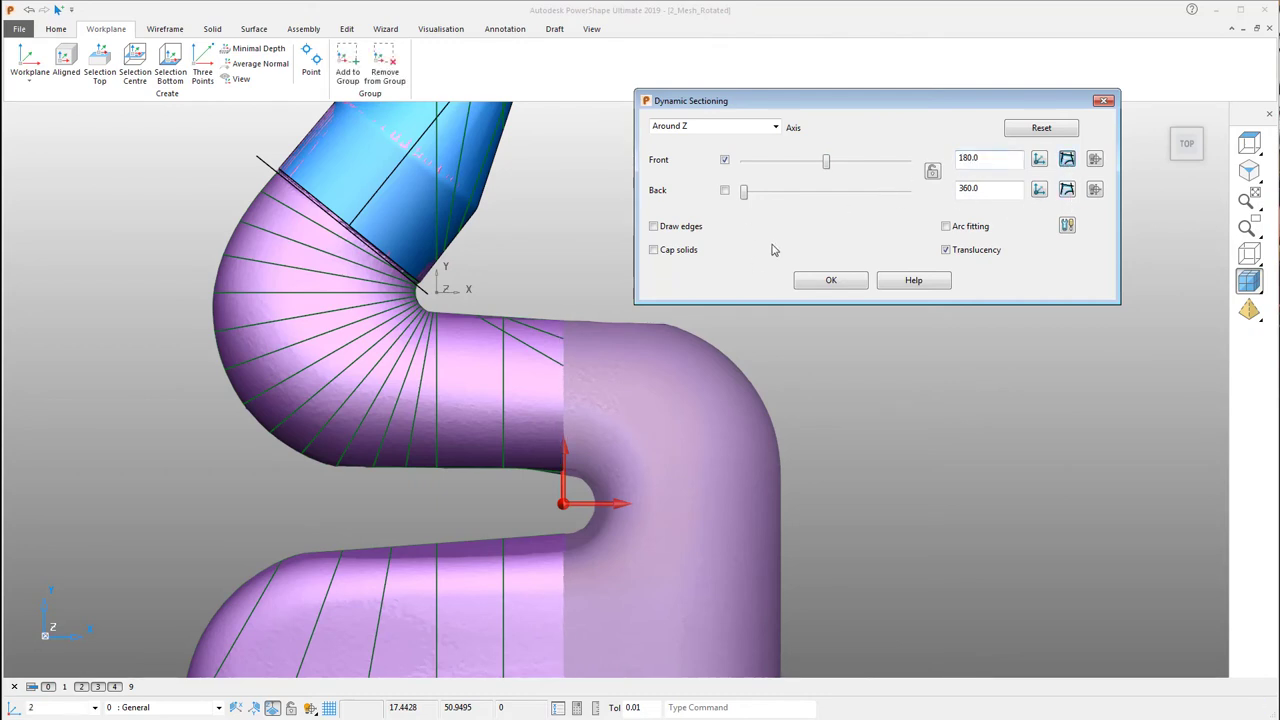
# - Create section curves through the lower neck bend at front angles of 170 and 160 degrees
pyautogui.moveTo(826, 163); pyautogui.dragTo(831, 163)
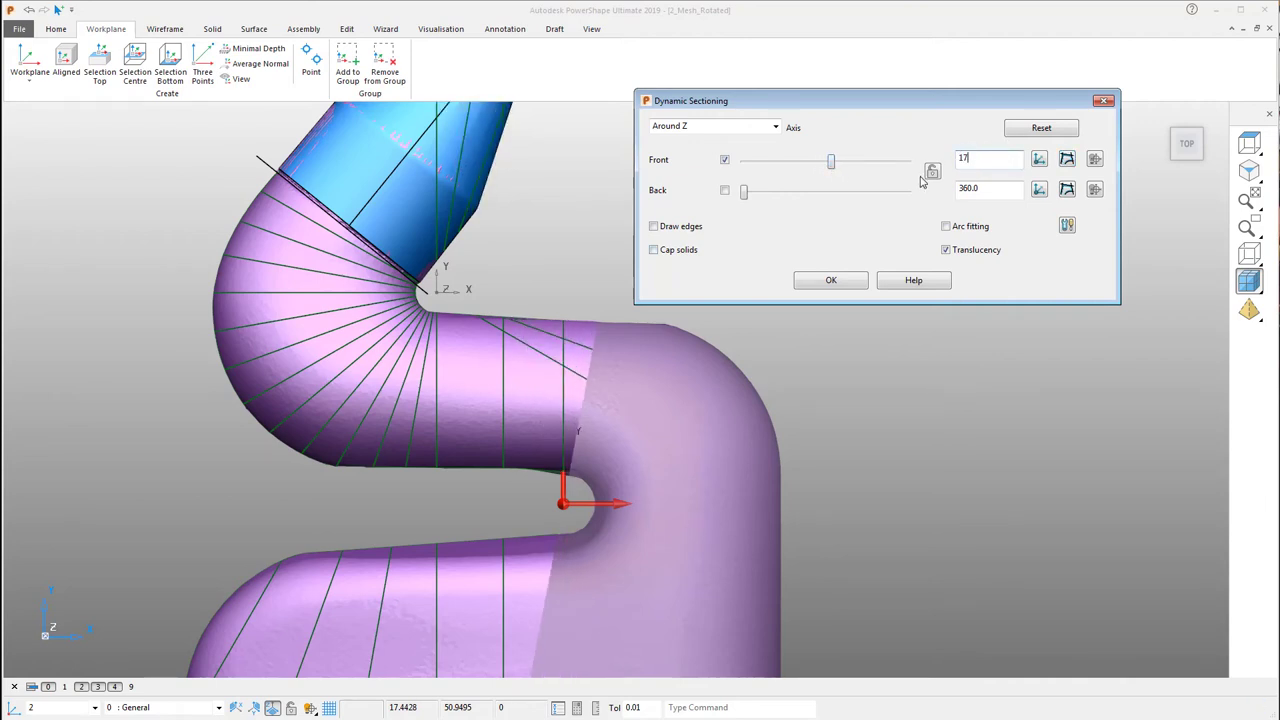
pyautogui.click(1067, 160)
pyautogui.doubleClick(995, 163)
pyautogui.write('160')
pyautogui.click(1067, 160)
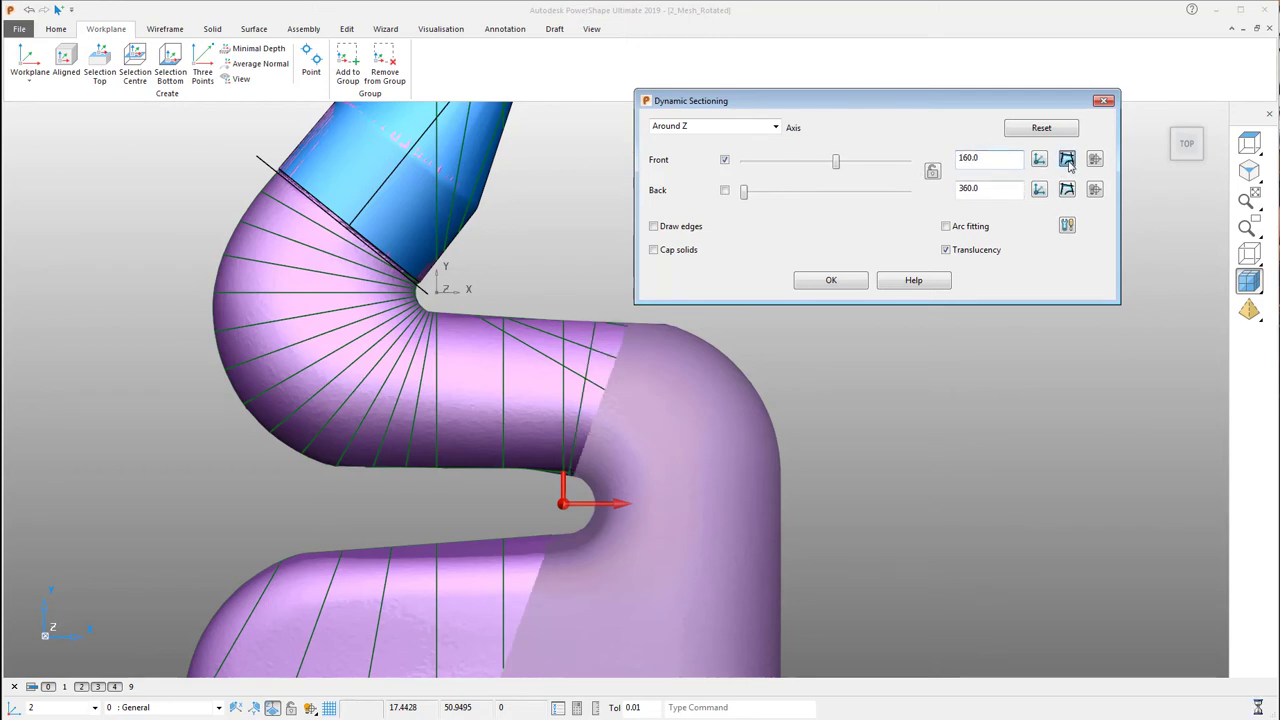
# - Create section curves through the lower neck bend at front angles of 150, 140 and 130 degrees
pyautogui.doubleClick(993, 163)
pyautogui.write('150')
pyautogui.press('Return')
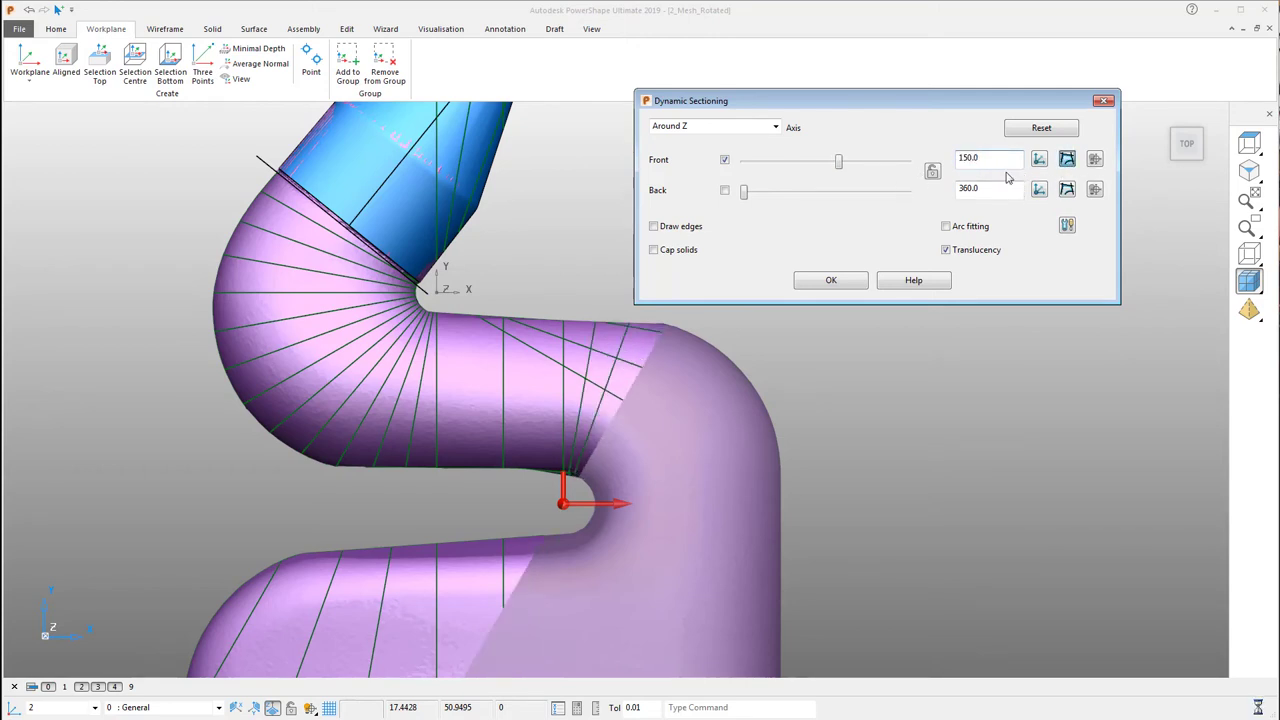
pyautogui.doubleClick(993, 163)
pyautogui.write('140')
pyautogui.press('Return')
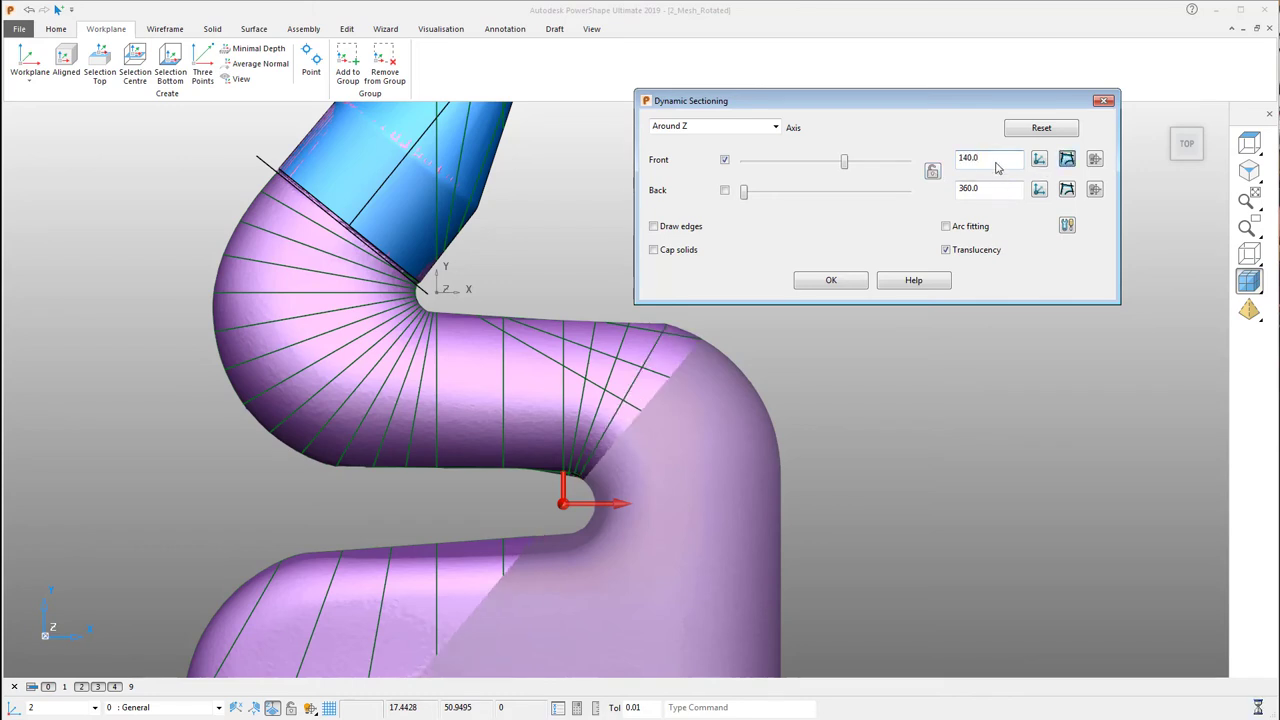
pyautogui.press('Return')
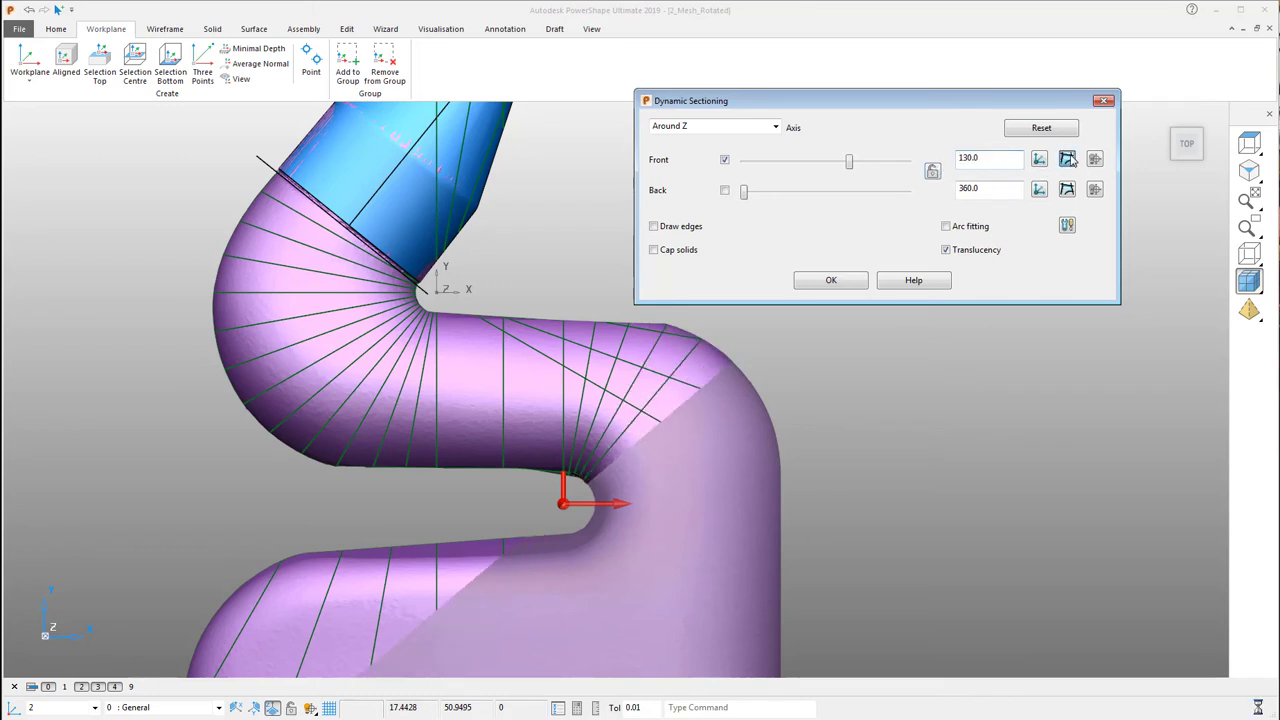
# - Create section curves through the lower neck bend at front angles of 120, 110, 100 and 90 degrees, and close Dynamic Sectioning
pyautogui.write('120')
pyautogui.press('Return')
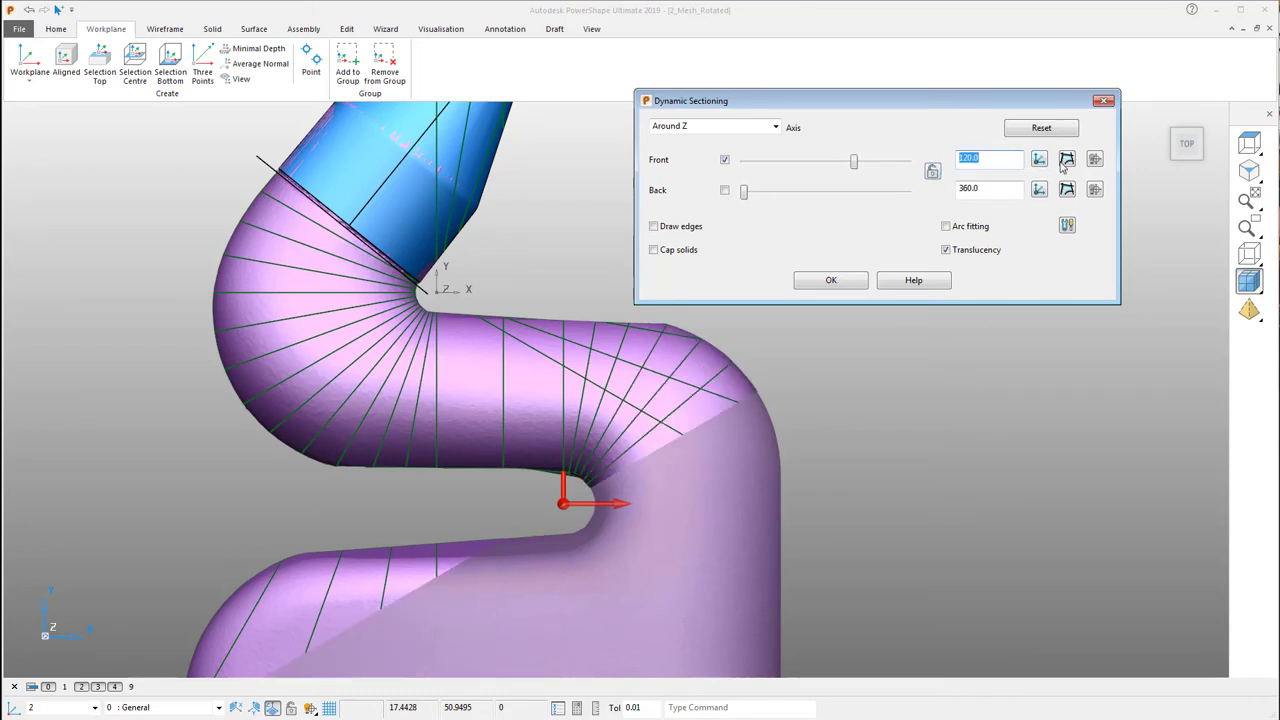
pyautogui.write('110')
pyautogui.press('Return')
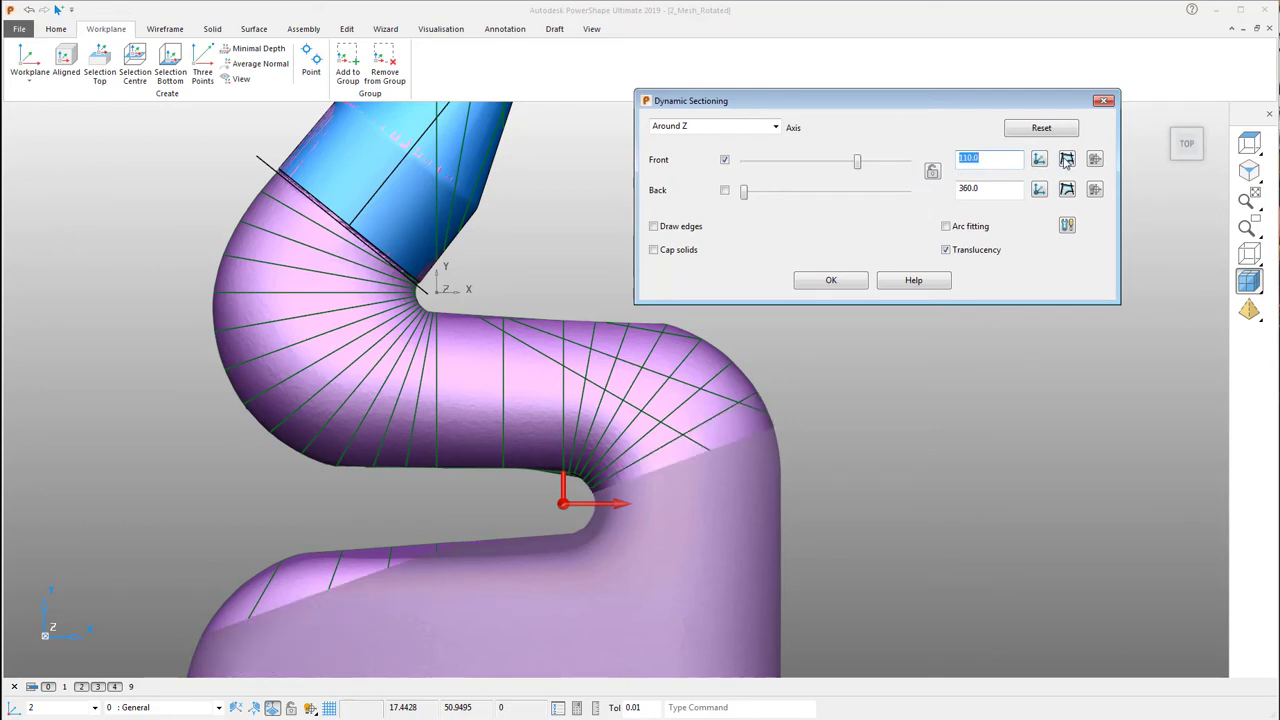
pyautogui.write('100')
pyautogui.press('Return')
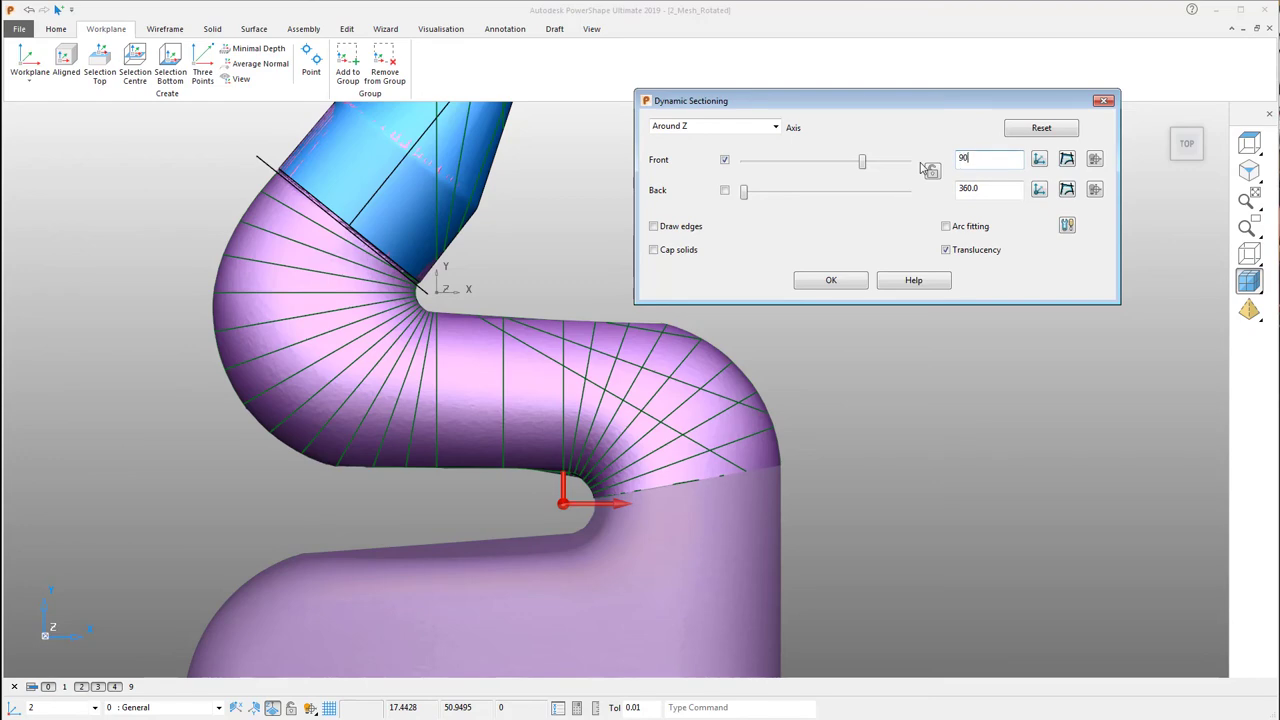
pyautogui.write('90')
pyautogui.press('Return')
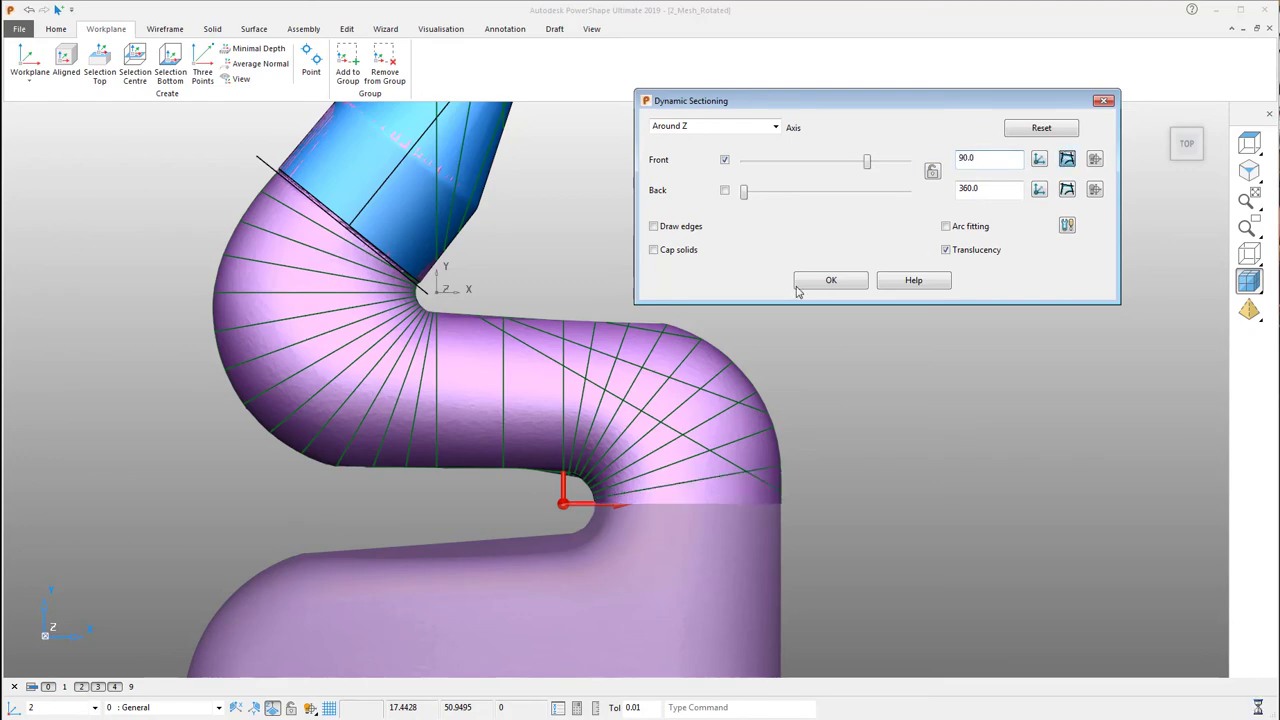
pyautogui.click(827, 281)
# - Blank the scanned bottle mesh, leaving the section curves displayed
pyautogui.moveTo(805, 420); pyautogui.dragTo(563, 233, button='middle')
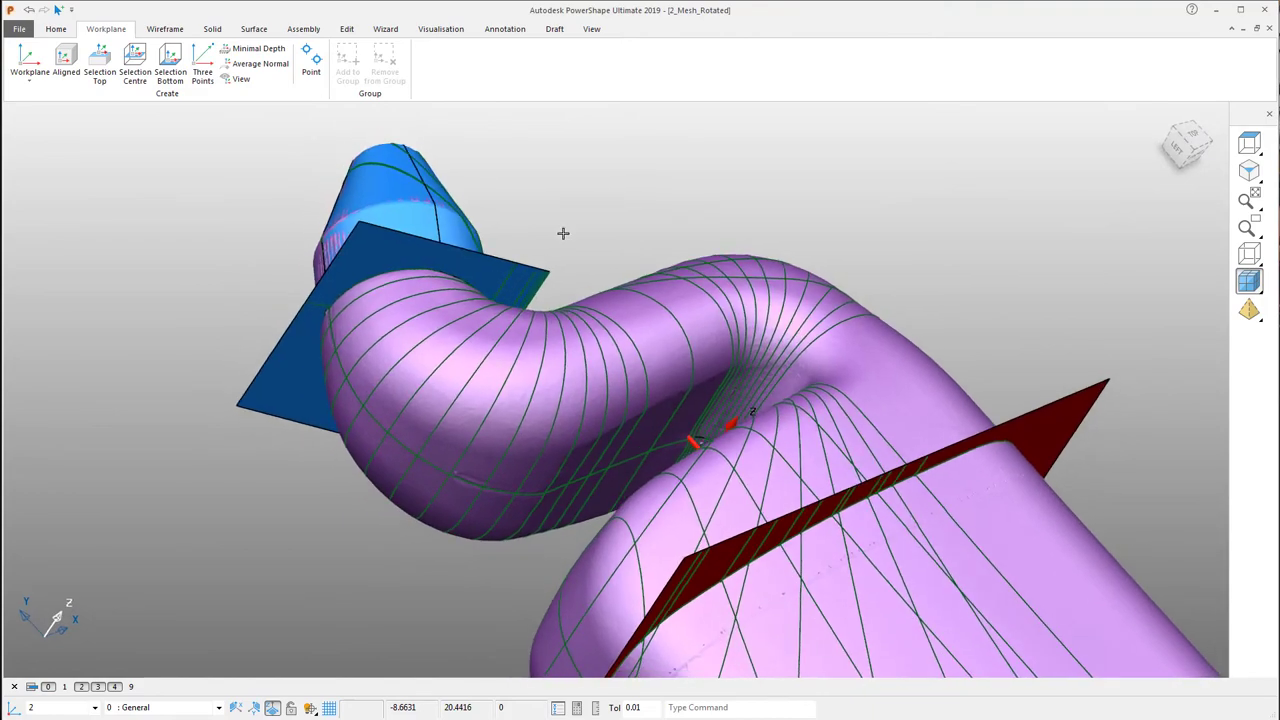
pyautogui.click(931, 385)
pyautogui.hotkey('ctrl', 'j')
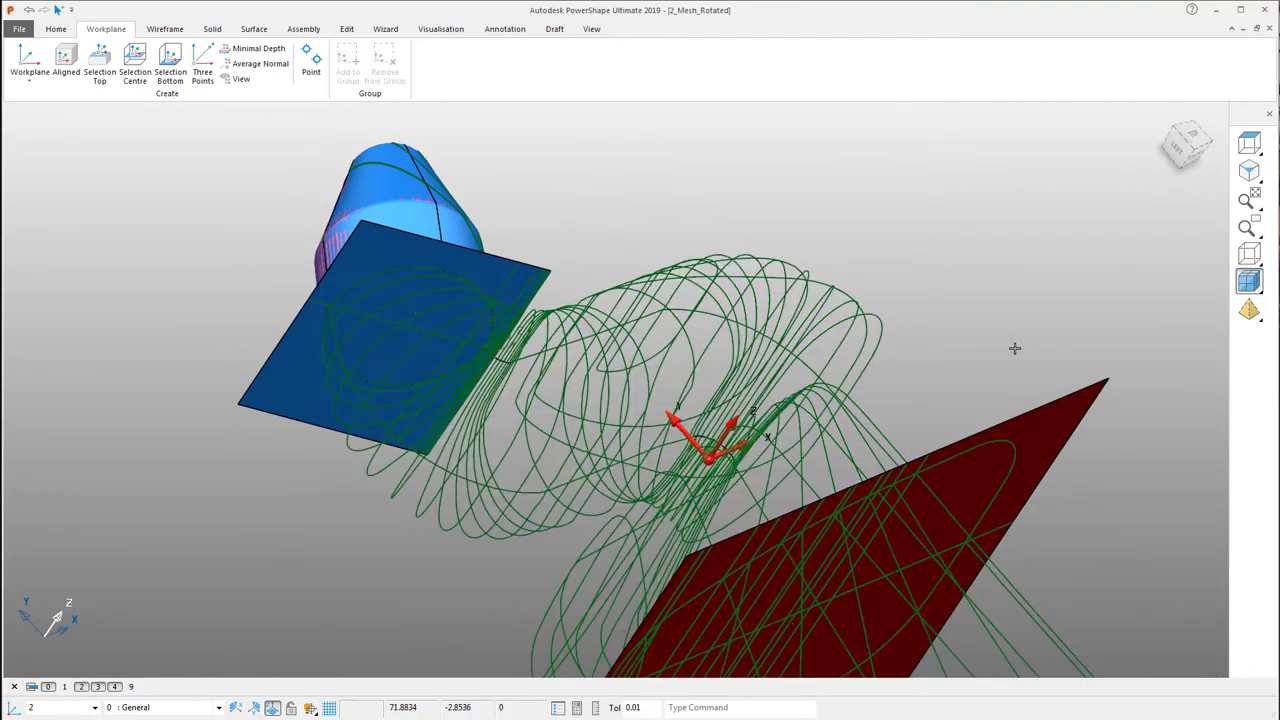
# - Delete the stray section curves running through the bottle body below the lower neck bend
pyautogui.moveTo(1009, 294); pyautogui.dragTo(792, 427, button='middle')
pyautogui.moveTo(792, 427); pyautogui.dragTo(536, 439)
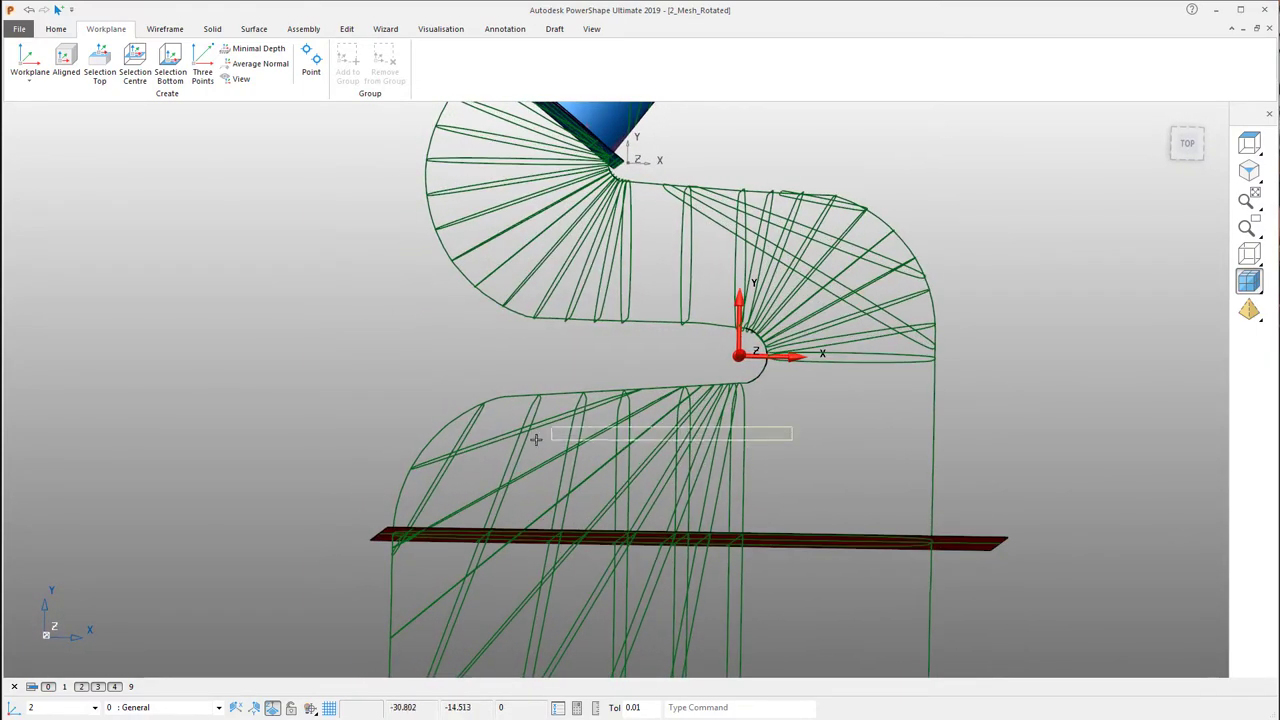
pyautogui.moveTo(459, 450); pyautogui.dragTo(466, 451)
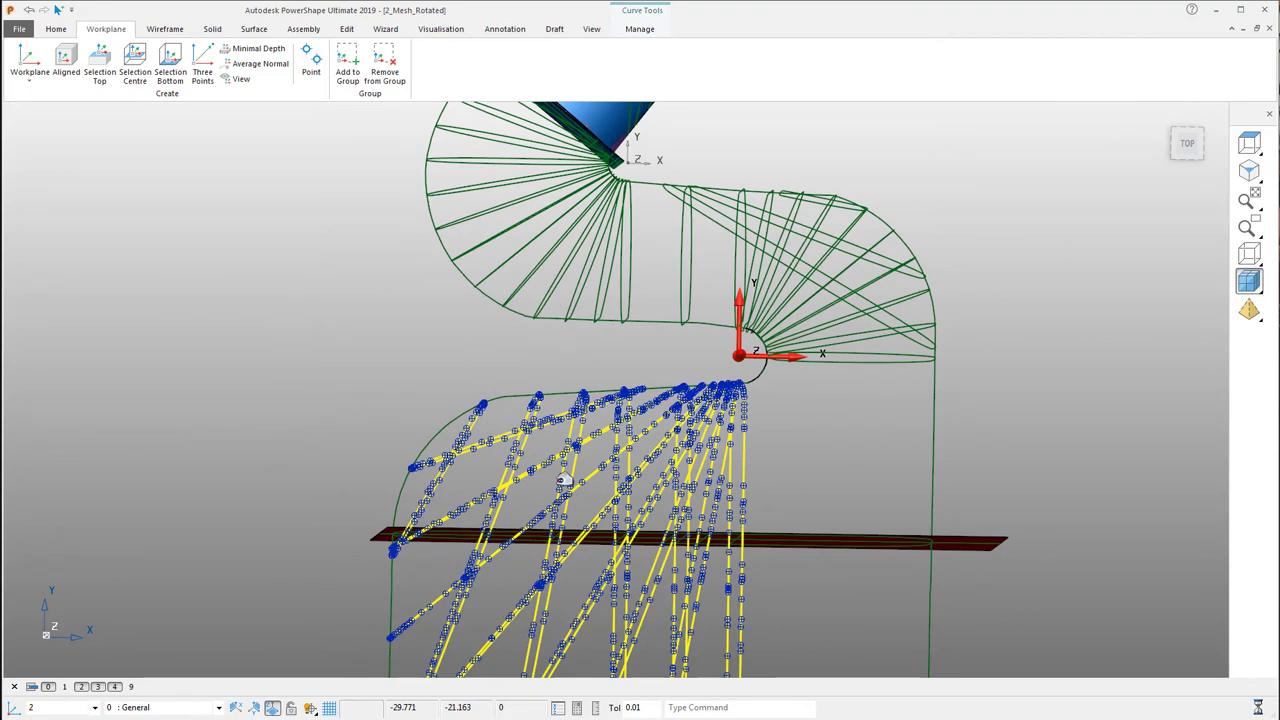
pyautogui.press('Delete')
# - Delete the stray section curves that cut diagonally across the lower neck bend's fan of sections
pyautogui.moveTo(1066, 394); pyautogui.dragTo(1046, 442, button='middle')
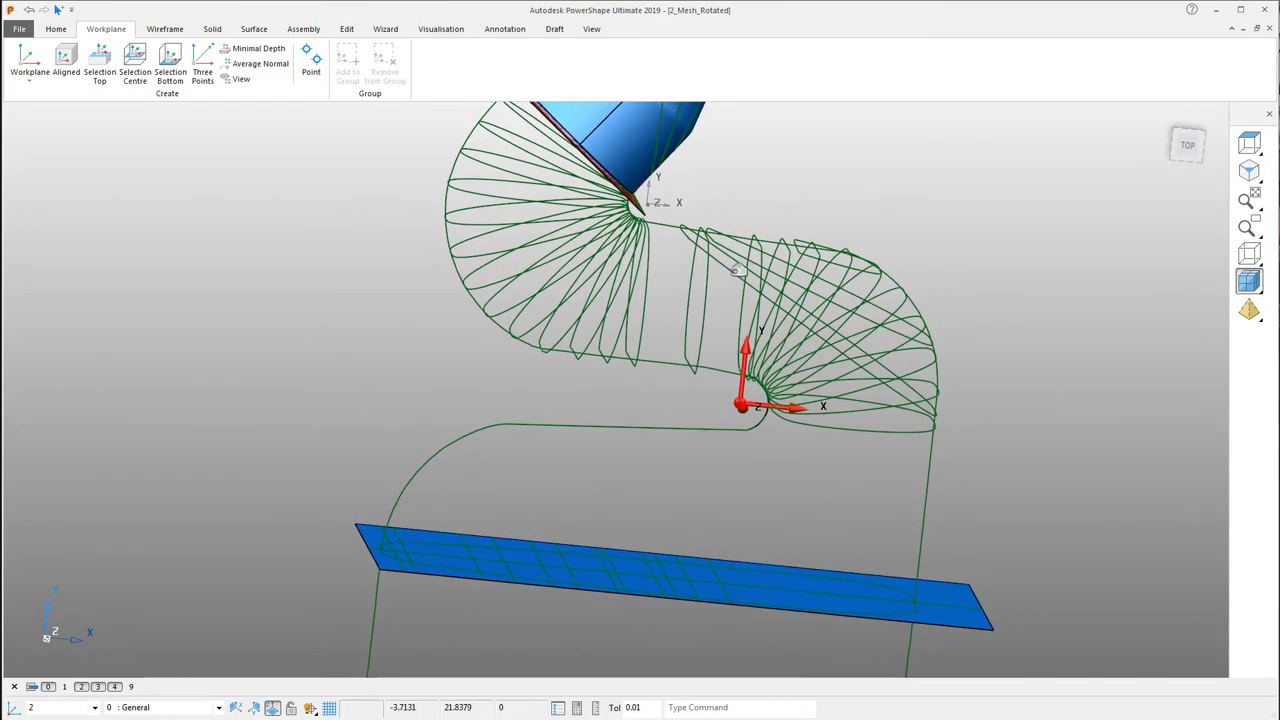
pyautogui.click(731, 270)
pyautogui.press('Delete')
pyautogui.scroll(3, 872, 303)
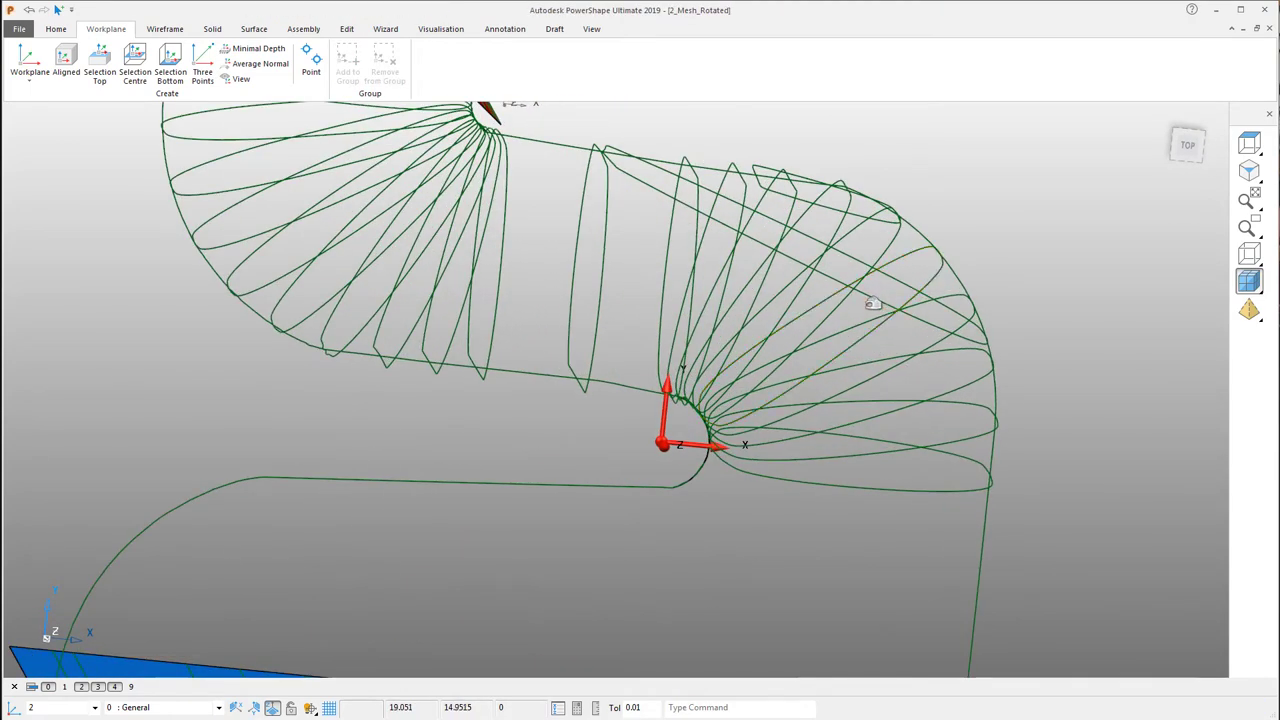
pyautogui.scroll(2, 791, 185)
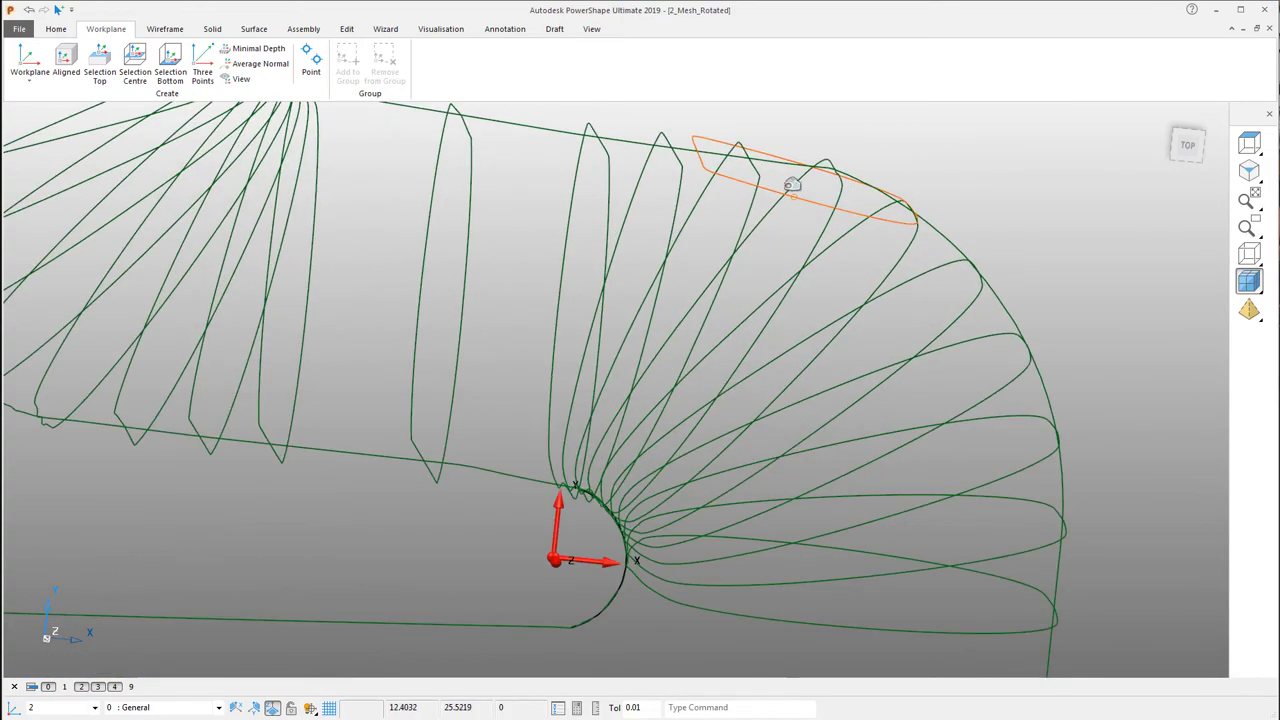
pyautogui.click(736, 179)
pyautogui.press('Delete')
pyautogui.scroll(-5, 958, 211)
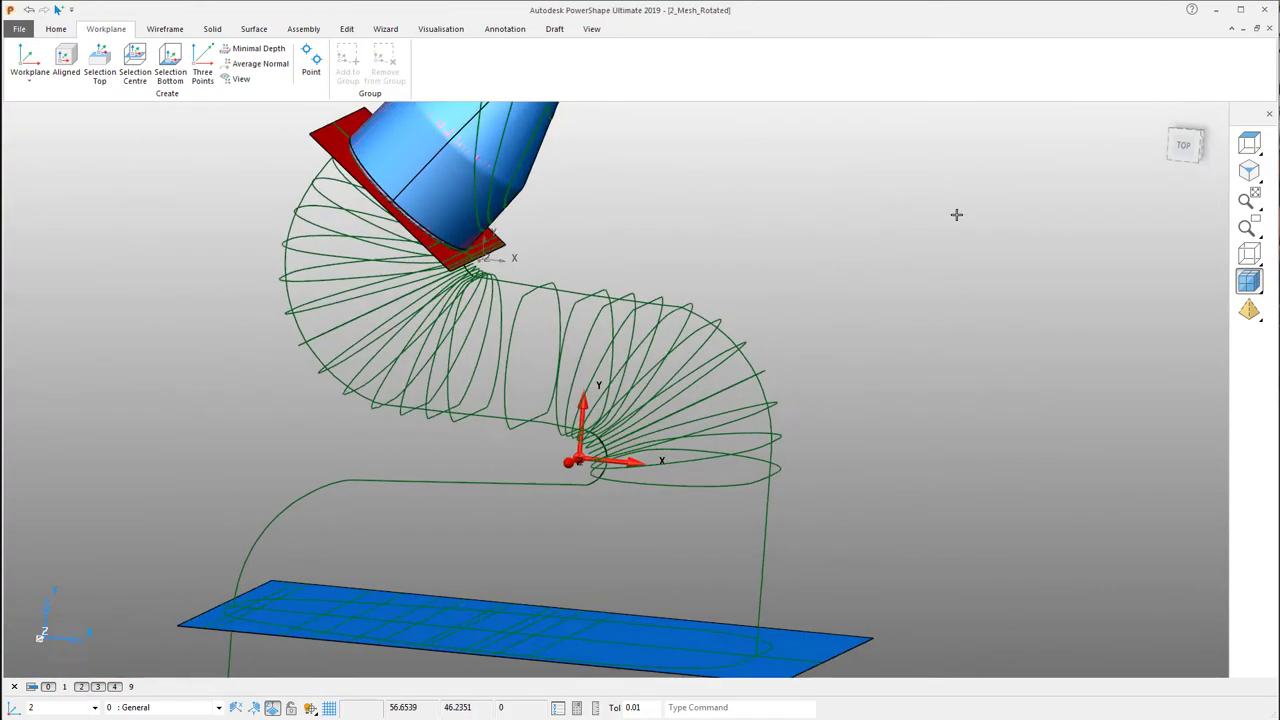
# - Blank the cap surface and the cap mesh, exposing the curves inside the cap
pyautogui.moveTo(956, 214); pyautogui.dragTo(529, 163, button='middle')
pyautogui.click(552, 178)
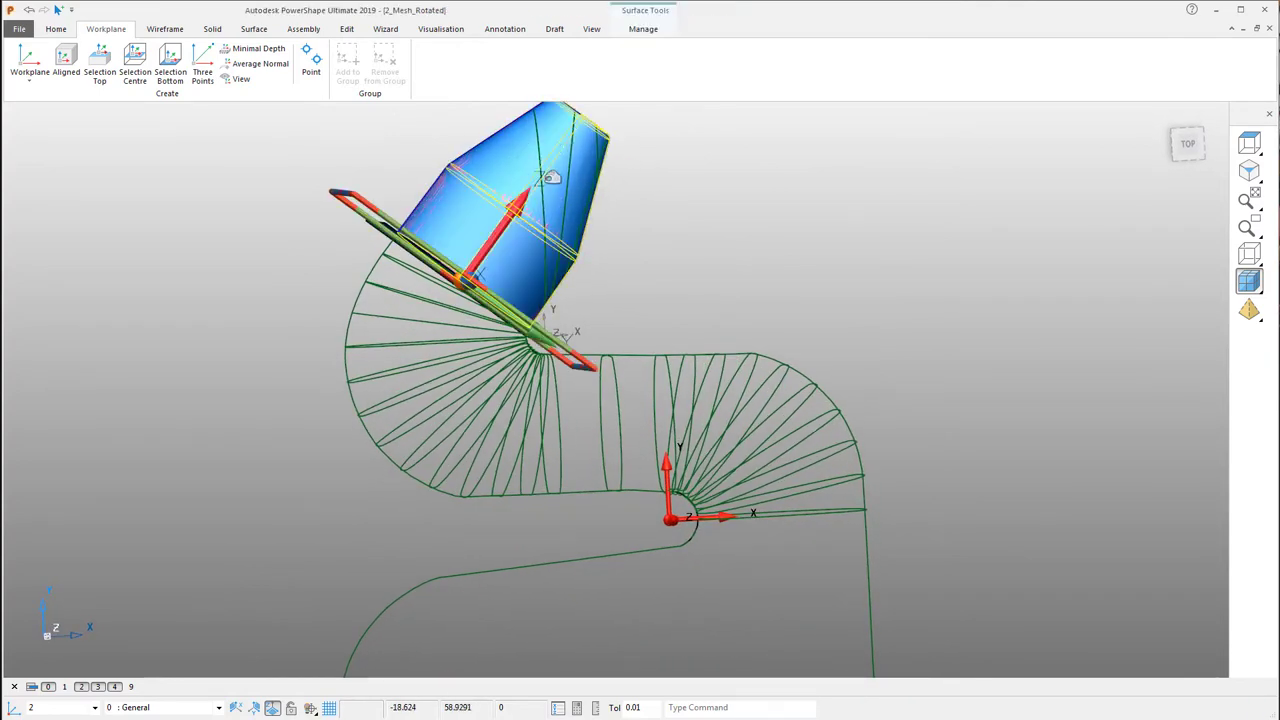
pyautogui.press('Delete')
pyautogui.click(500, 174)
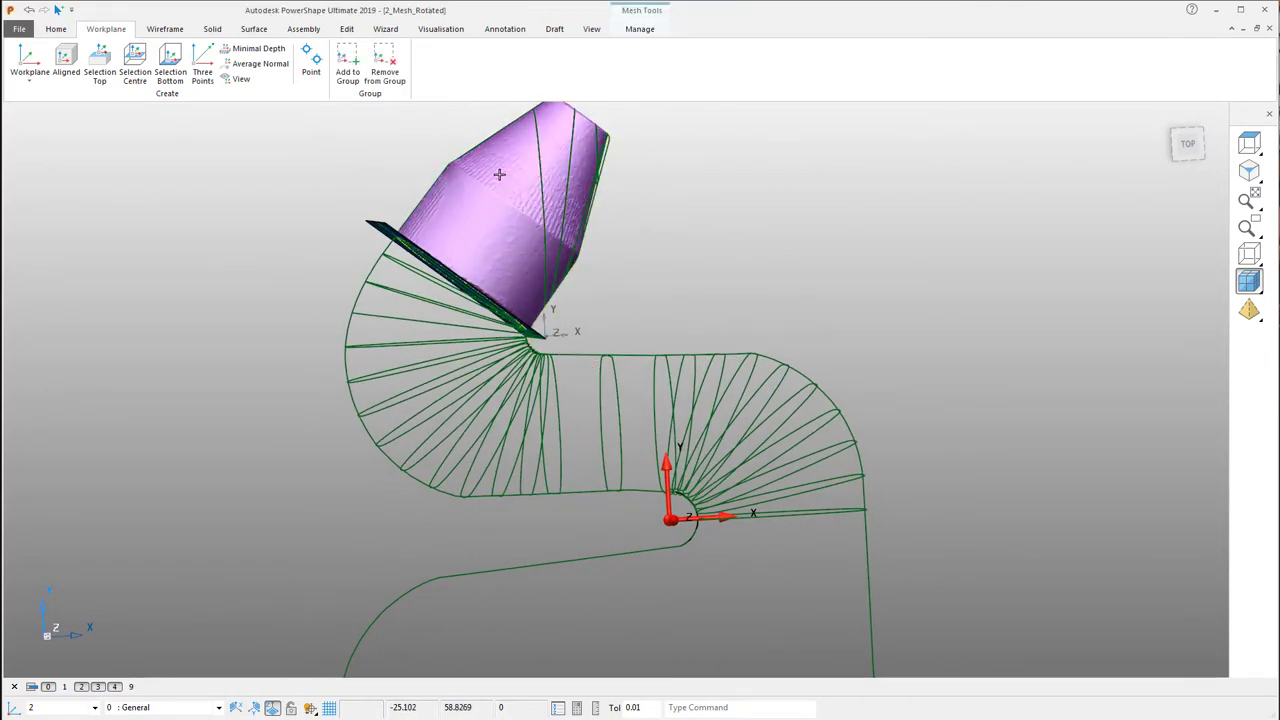
pyautogui.press('Delete')
# - Delete the stray section curves crossing the middle of the cap outline
pyautogui.click(540, 150)
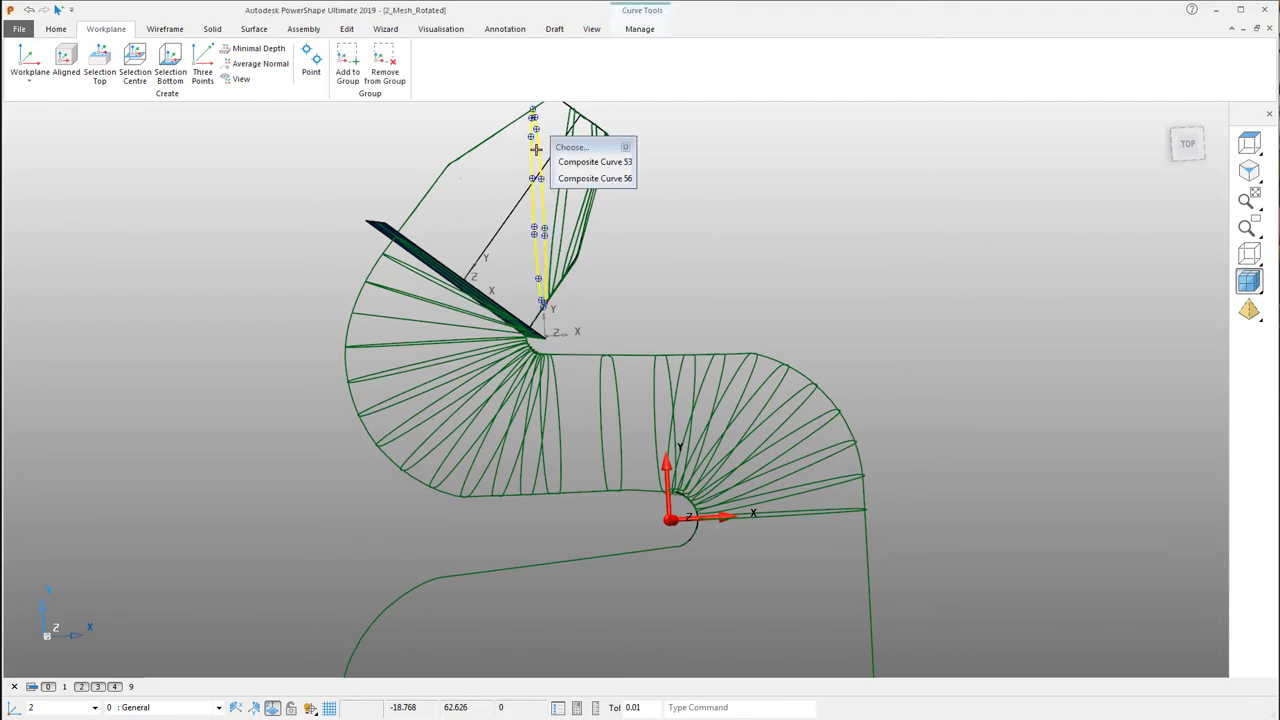
pyautogui.click(556, 162)
pyautogui.scroll(2, 545, 148)
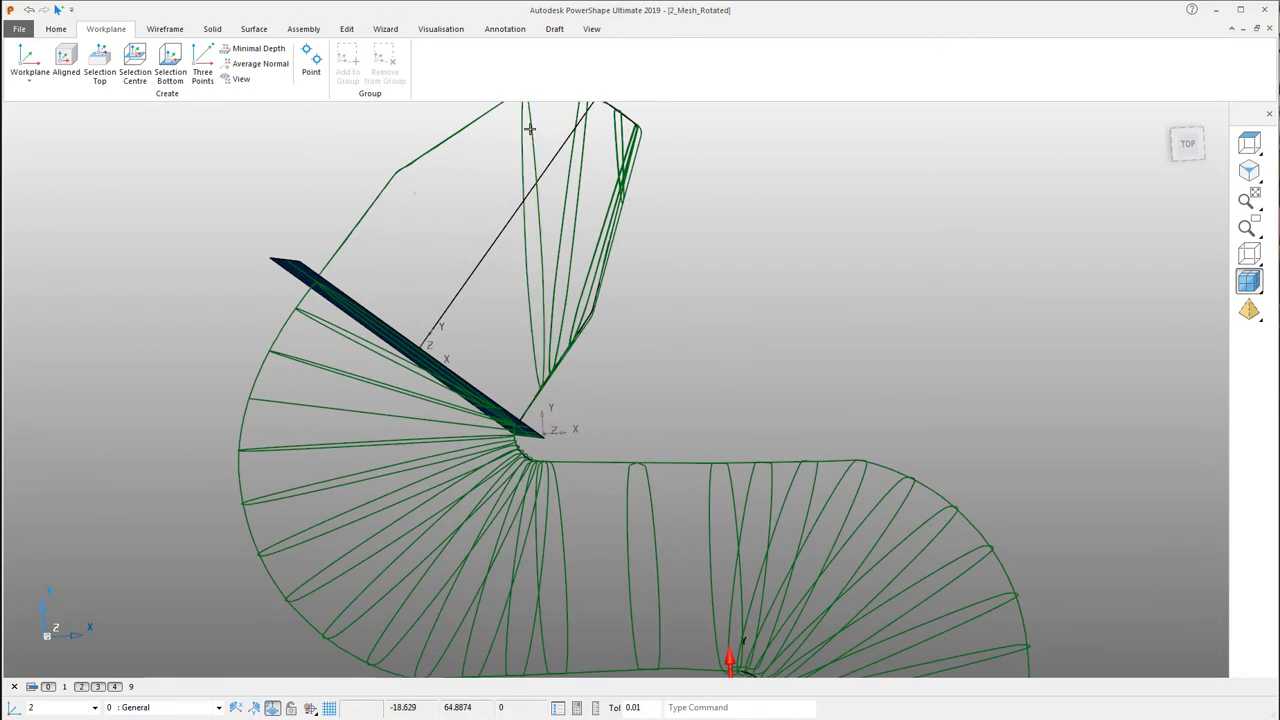
pyautogui.click(530, 128)
pyautogui.press('Delete')
pyautogui.click(566, 508)
pyautogui.press('Delete')
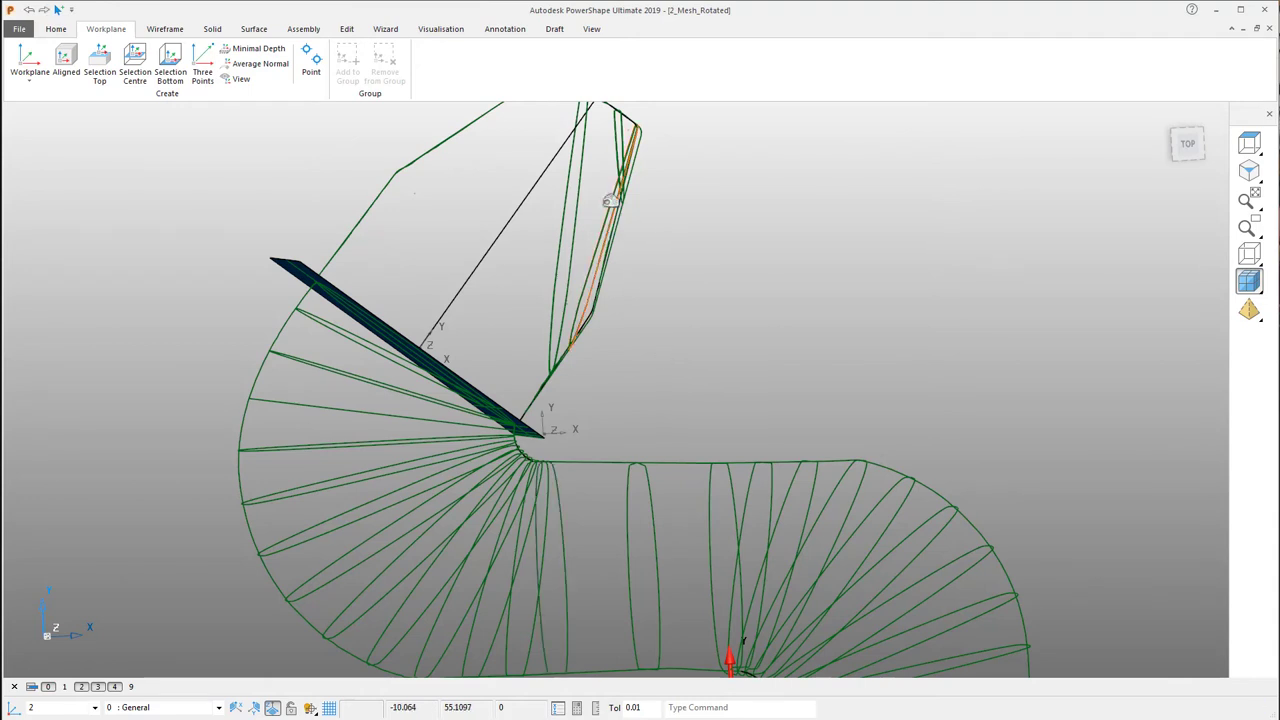
pyautogui.click(575, 172)
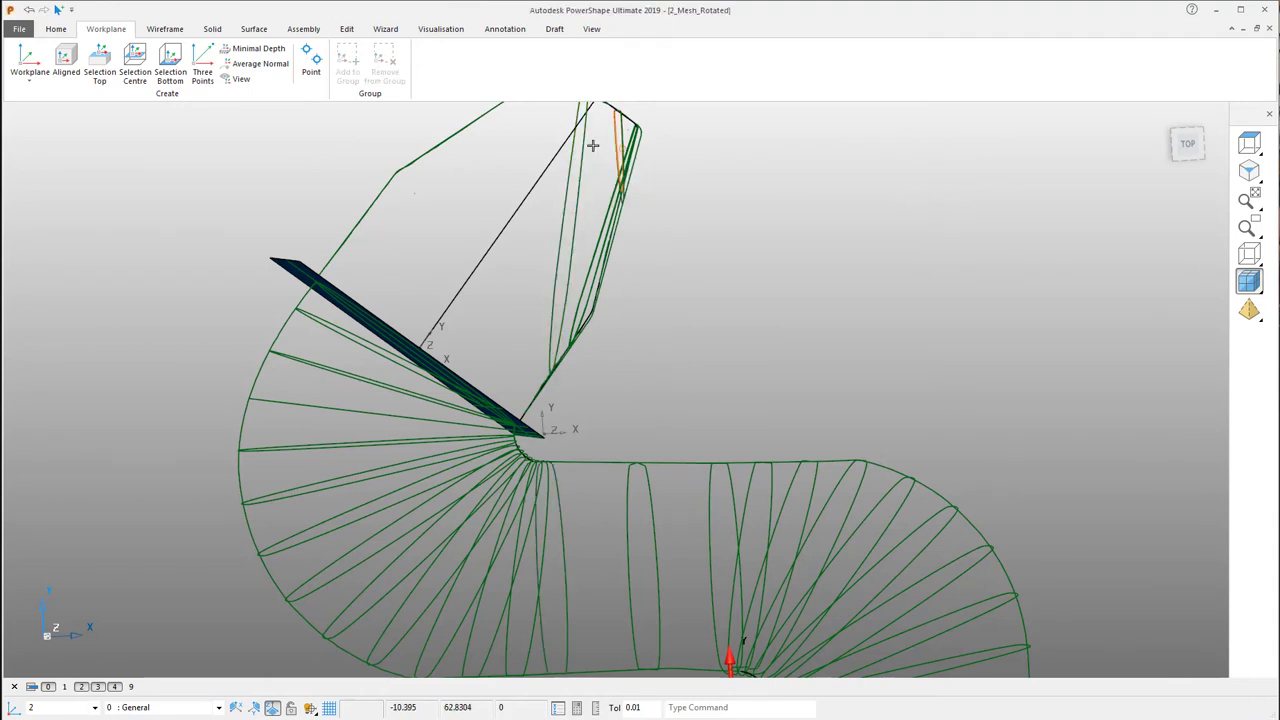
pyautogui.click(582, 149)
pyautogui.press('Delete')
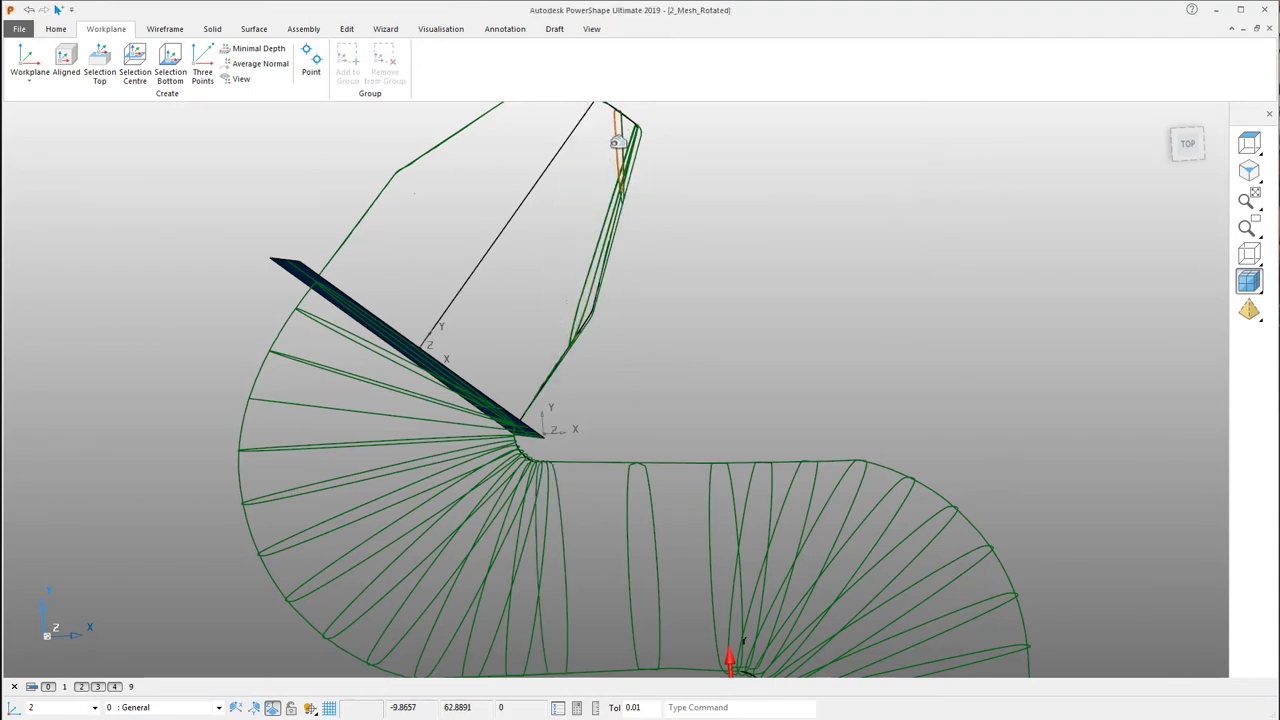
# - Delete the short and slanted stray section curves along the cap's inner side
pyautogui.click(614, 142)
pyautogui.click(617, 131)
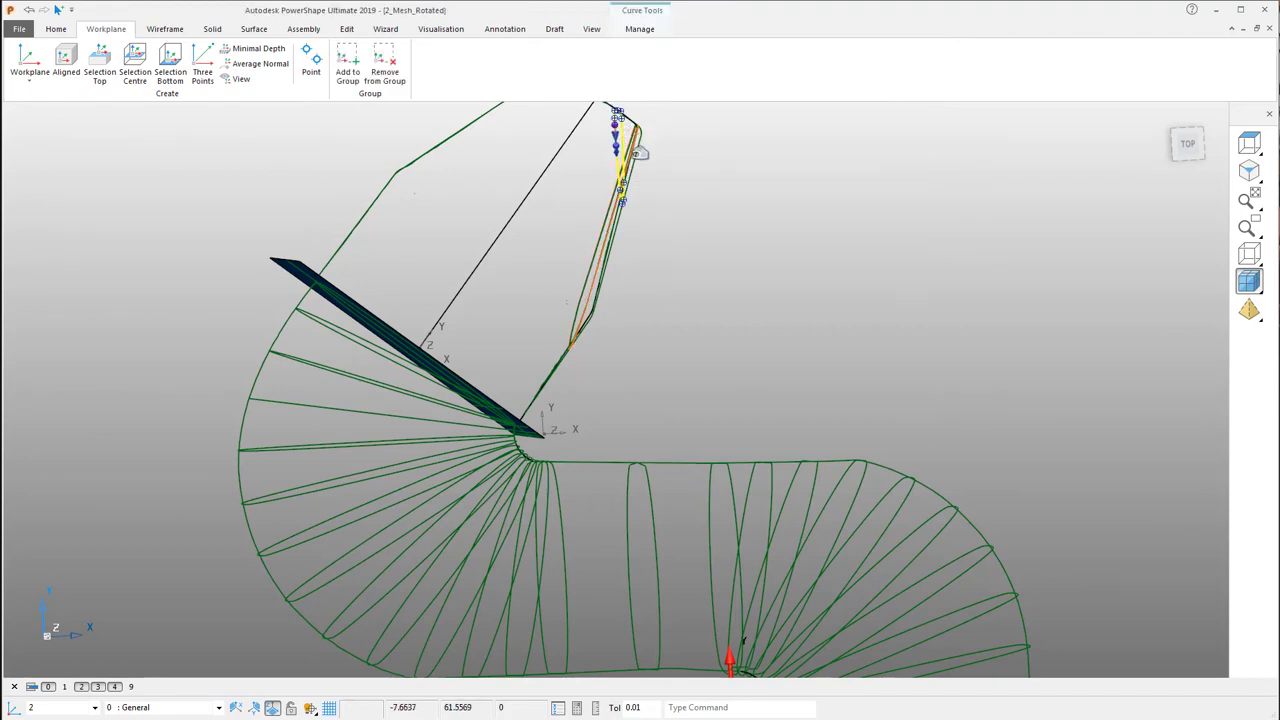
pyautogui.scroll(3, 620, 135)
pyautogui.click(627, 147)
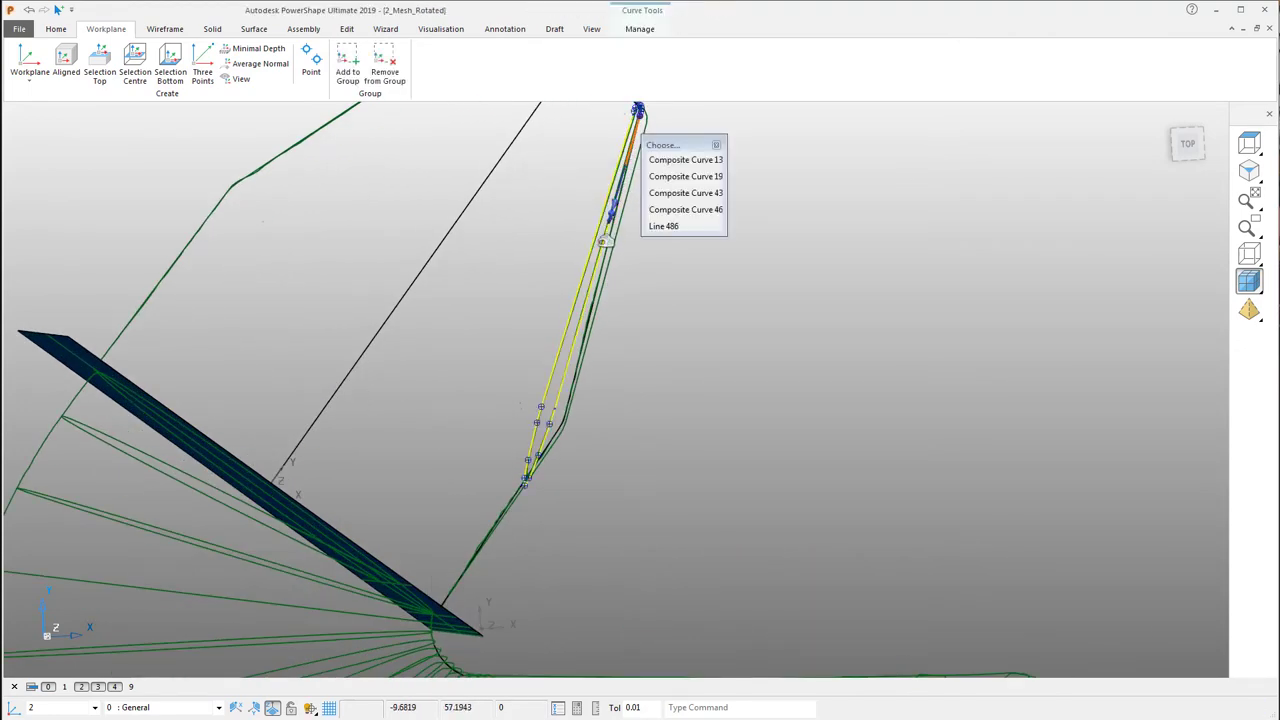
pyautogui.press('Escape')
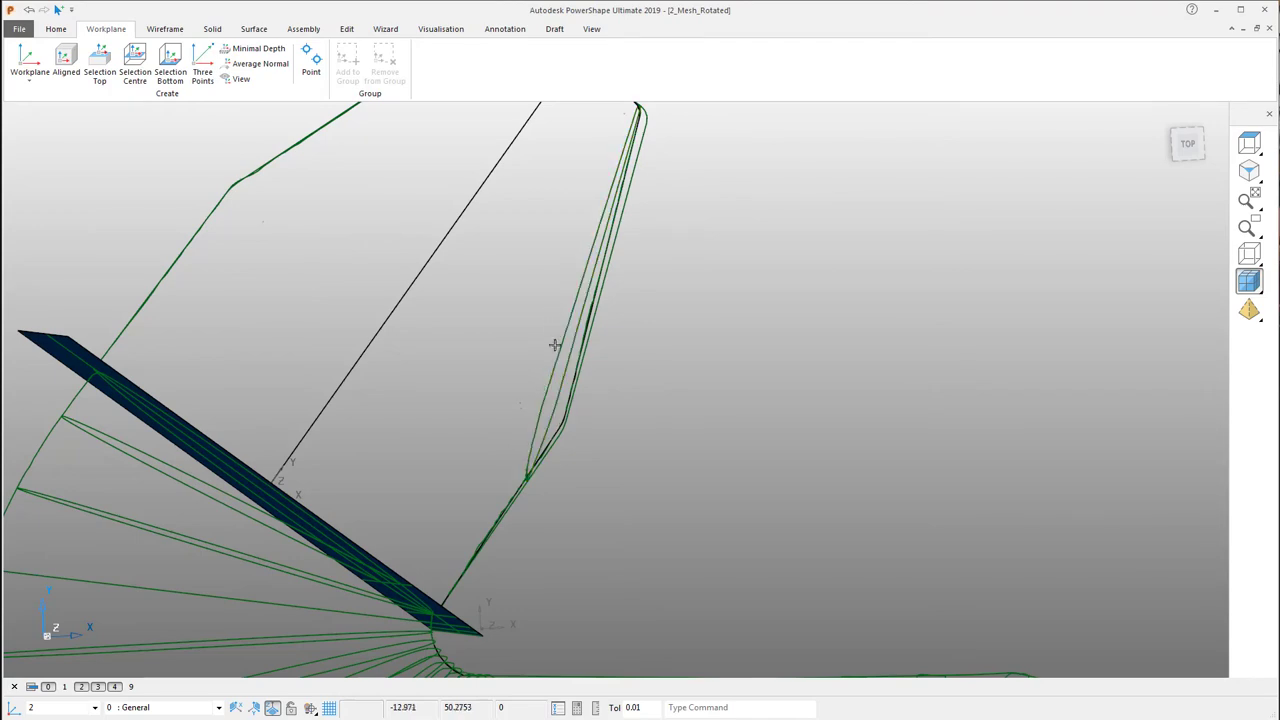
pyautogui.moveTo(541, 378); pyautogui.dragTo(540, 382)
pyautogui.press('Escape')
pyautogui.scroll(-3, 675, 224)
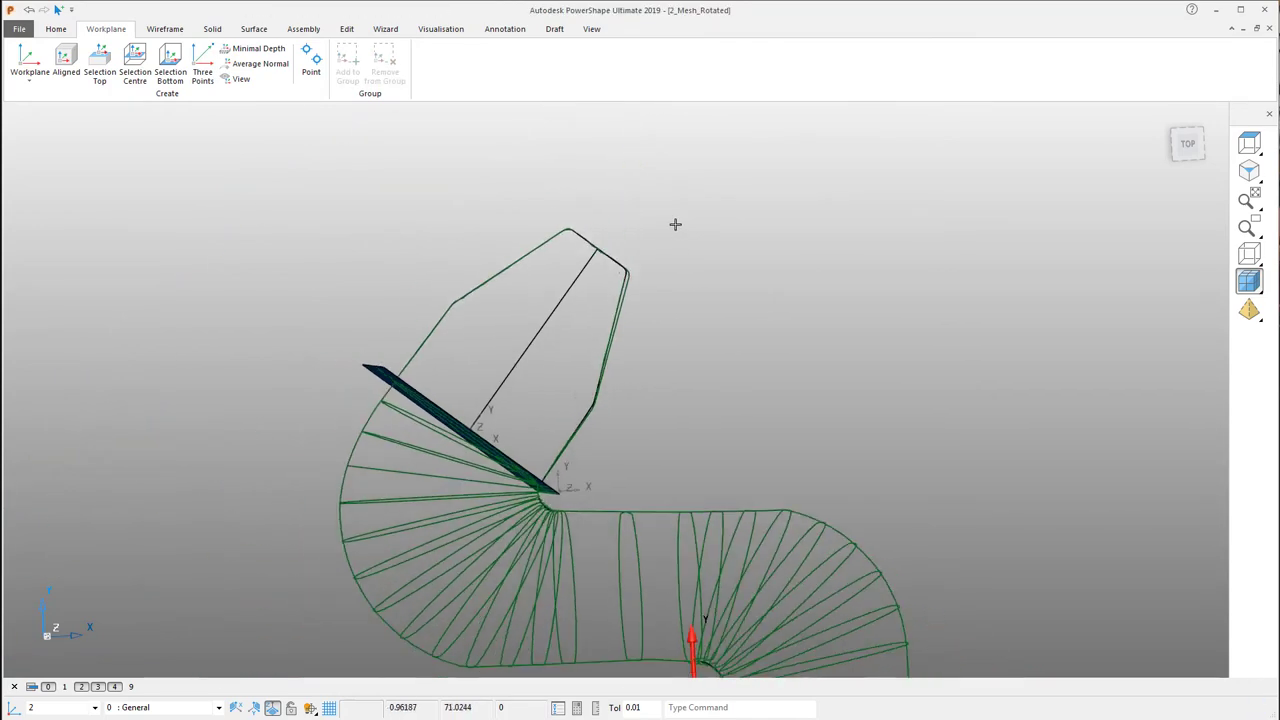
# - Delete the remaining stray curve just outside the cap outline near its tip corner
pyautogui.moveTo(696, 247); pyautogui.dragTo(574, 285, button='middle')
pyautogui.scroll(5, 657, 203)
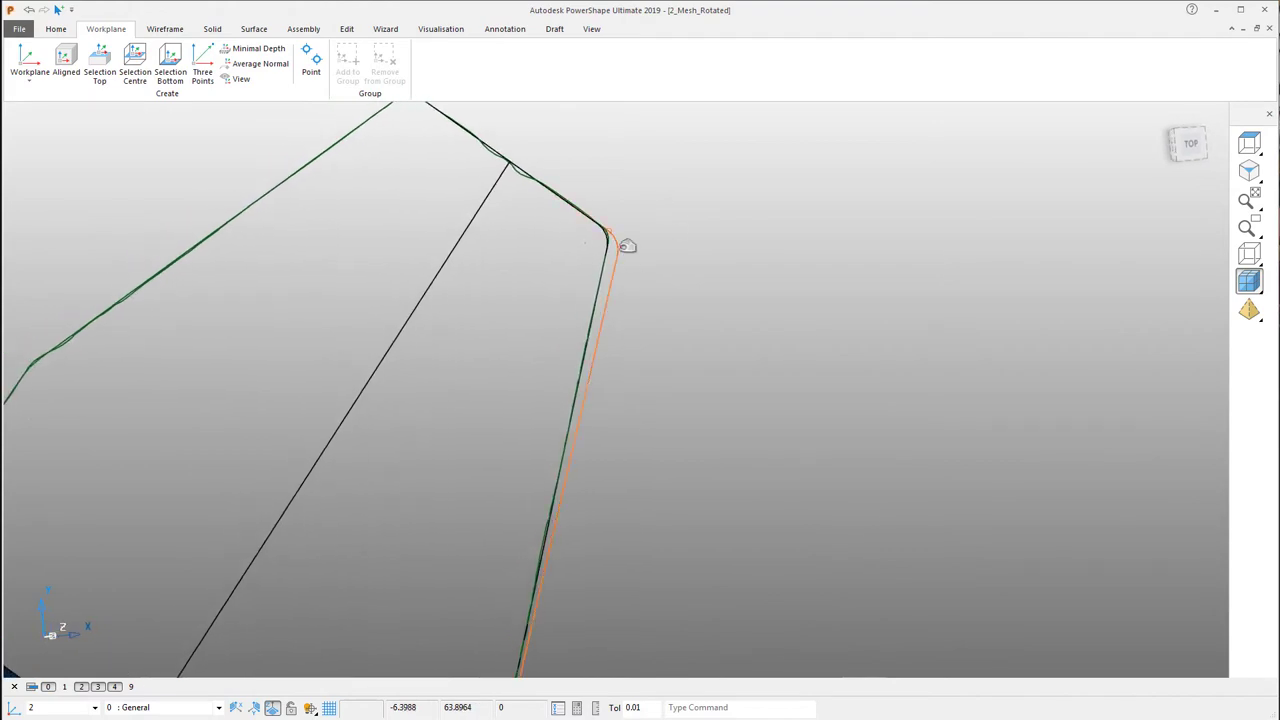
pyautogui.click(618, 255)
pyautogui.scroll(-2, 749, 201)
pyautogui.click(749, 201)
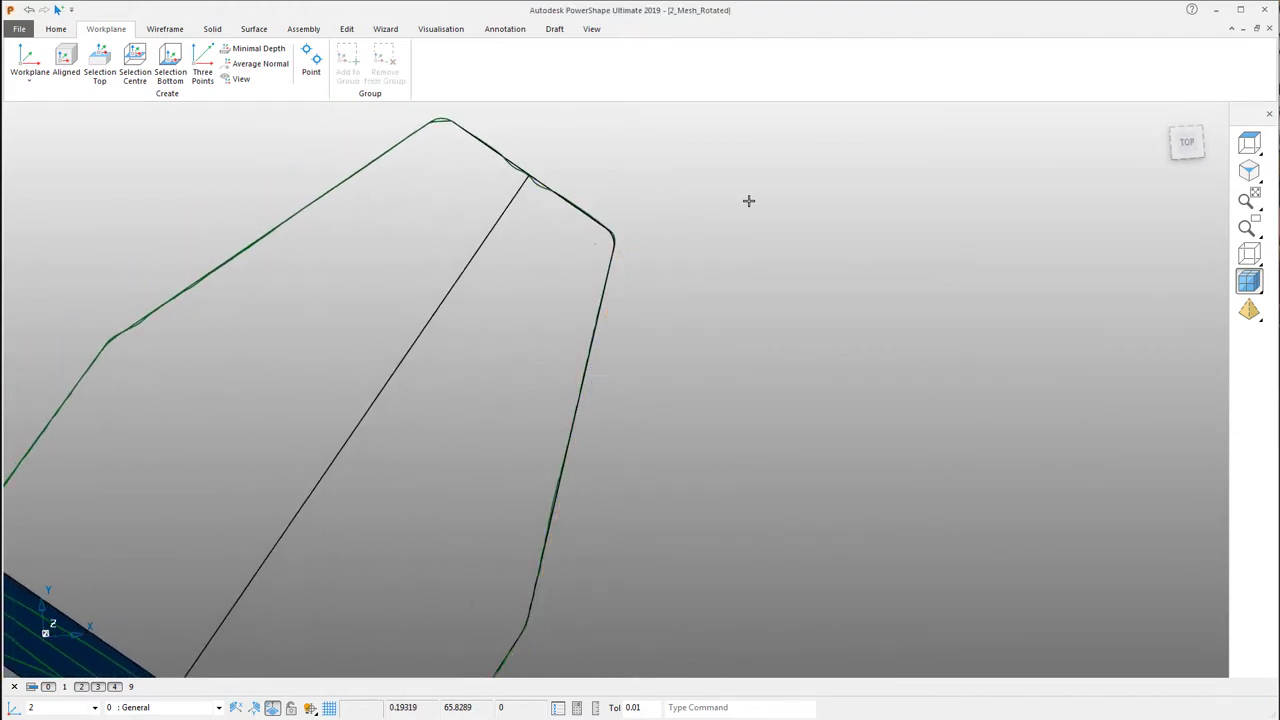
# - Blank the lower section plane and delete the stray straight section lines lying on it
pyautogui.scroll(-1, 907, 257)
pyautogui.moveTo(907, 257); pyautogui.dragTo(629, 549, button='middle')
pyautogui.scroll(-6, 797, 346)
pyautogui.click(640, 541)
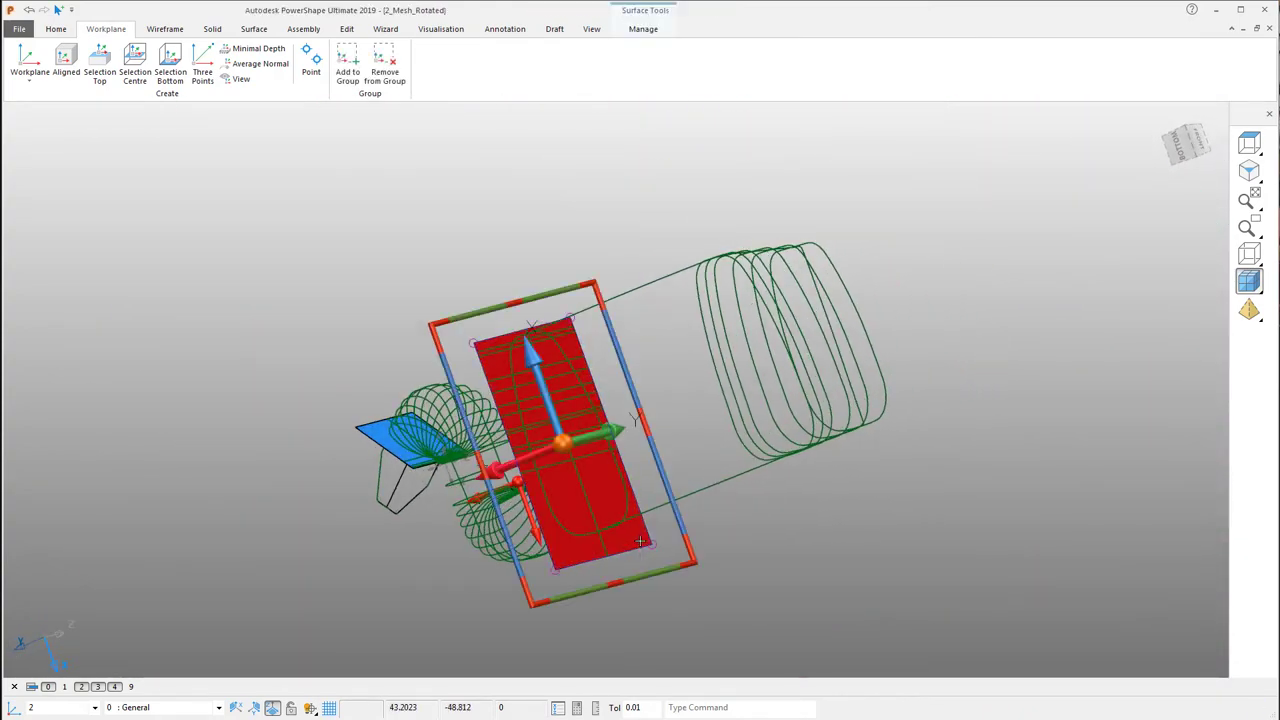
pyautogui.press('Delete')
pyautogui.moveTo(740, 355); pyautogui.dragTo(653, 306, button='middle')
pyautogui.scroll(3, 629, 337)
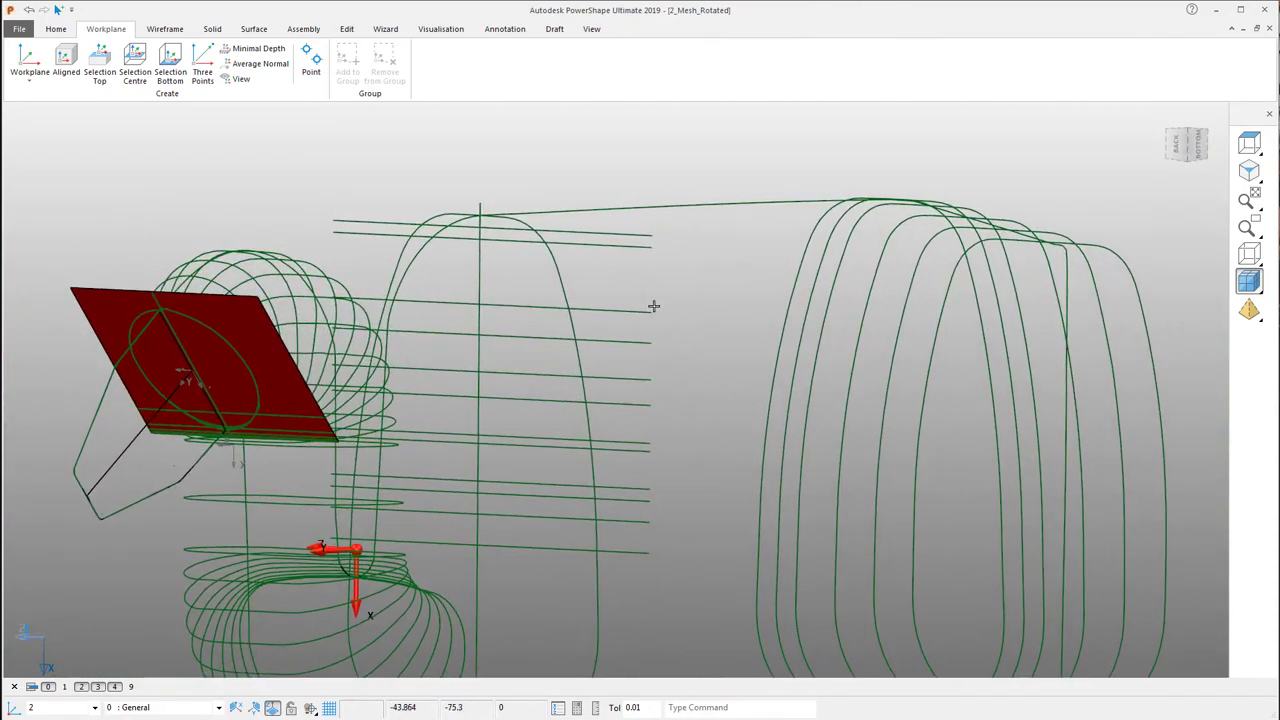
pyautogui.click(634, 560)
pyautogui.press('Delete')
# - Blank the remaining bottle body curves and the upper section plane
pyautogui.moveTo(646, 557); pyautogui.dragTo(774, 463, button='middle')
pyautogui.click(934, 424)
pyautogui.press('Delete')
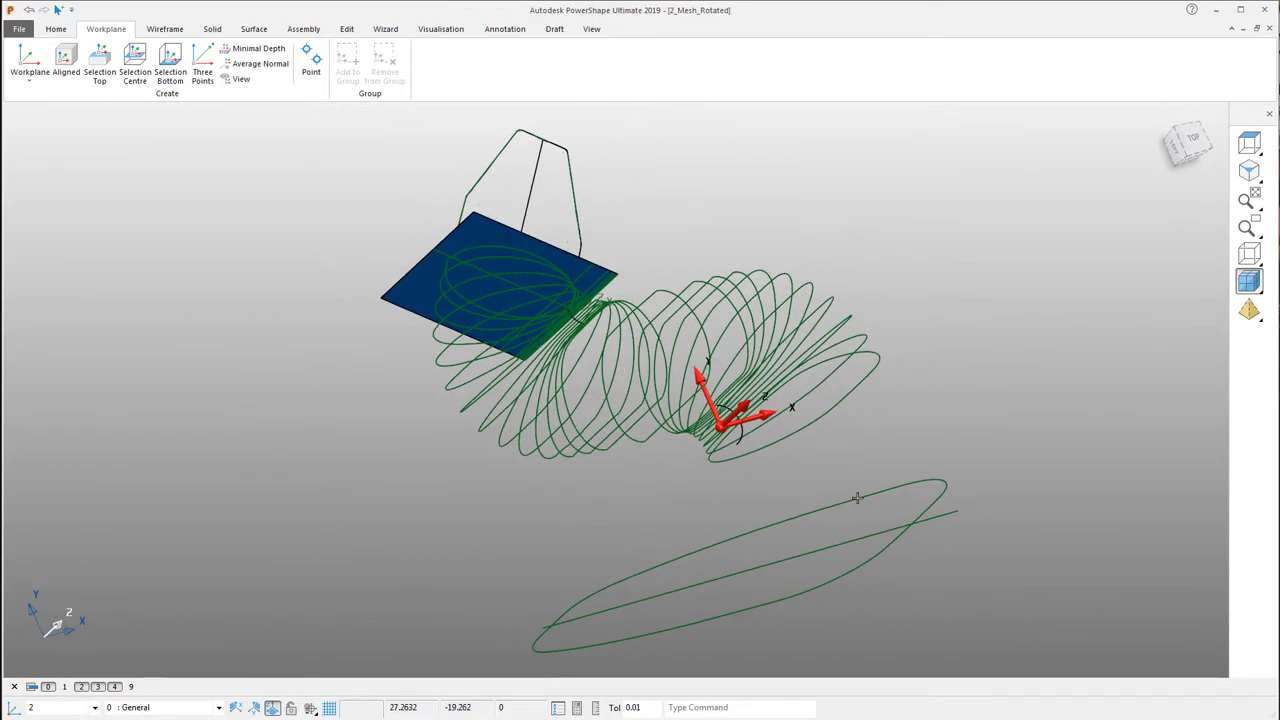
pyautogui.click(818, 566)
pyautogui.press('Delete')
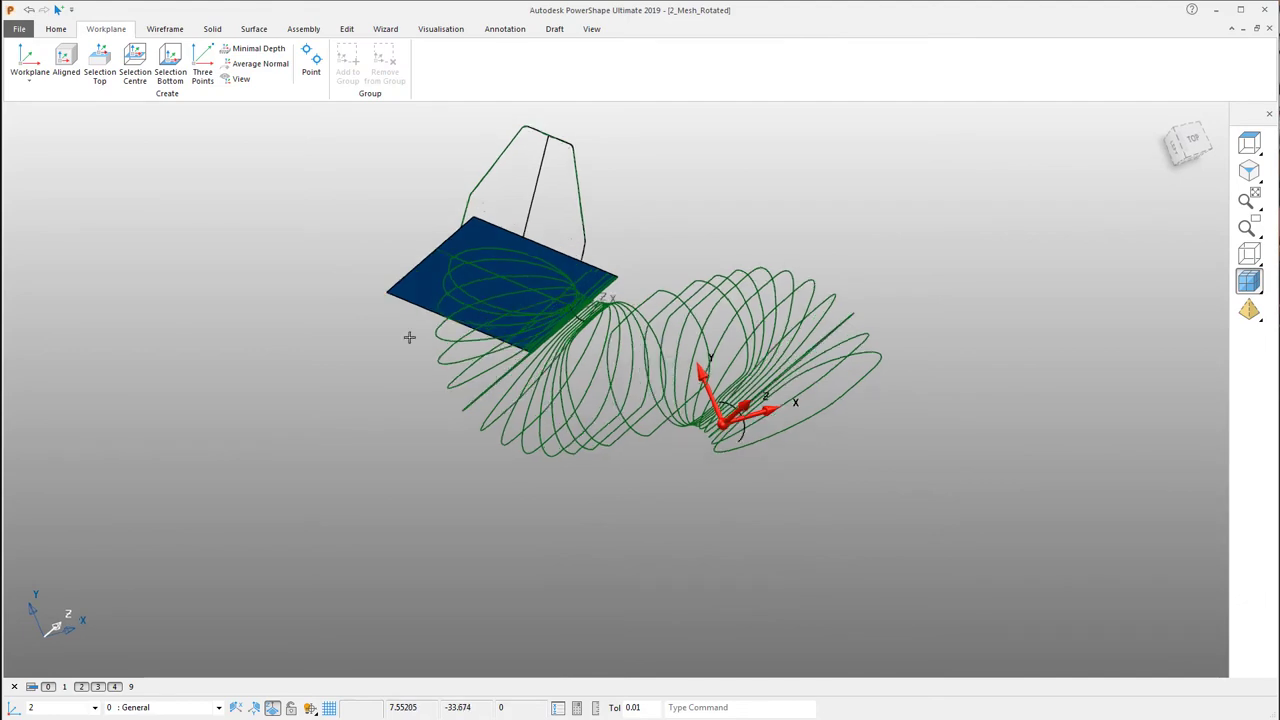
pyautogui.click(424, 271)
pyautogui.press('Delete')
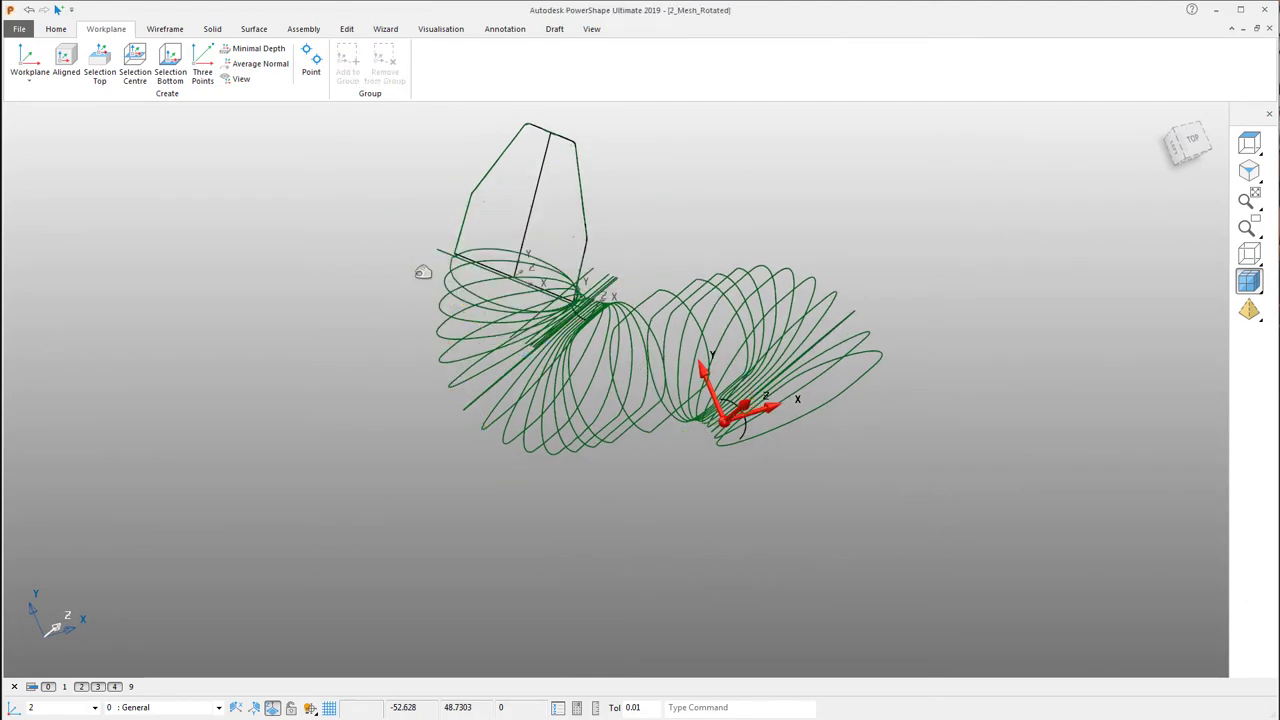
# - Unblank the hidden items to redisplay the bottle mesh, cap, body curves and section planes
pyautogui.moveTo(423, 272); pyautogui.dragTo(466, 249, button='middle')
pyautogui.scroll(6, 466, 247)
pyautogui.moveTo(616, 135); pyautogui.dragTo(482, 161, button='middle')
pyautogui.click(564, 179)
pyautogui.click(329, 223)
pyautogui.moveTo(329, 223); pyautogui.dragTo(292, 235, button='middle')
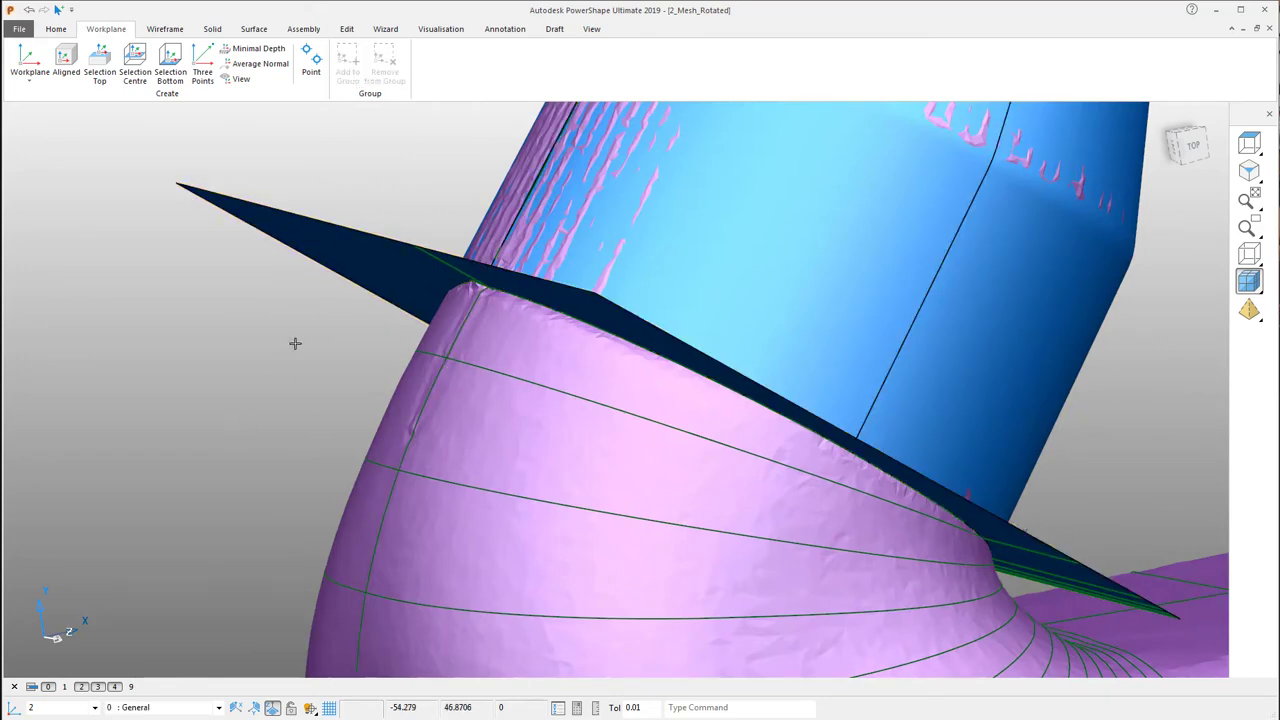
# - Blank the upper section plane between the cap and the neck
pyautogui.click(343, 249)
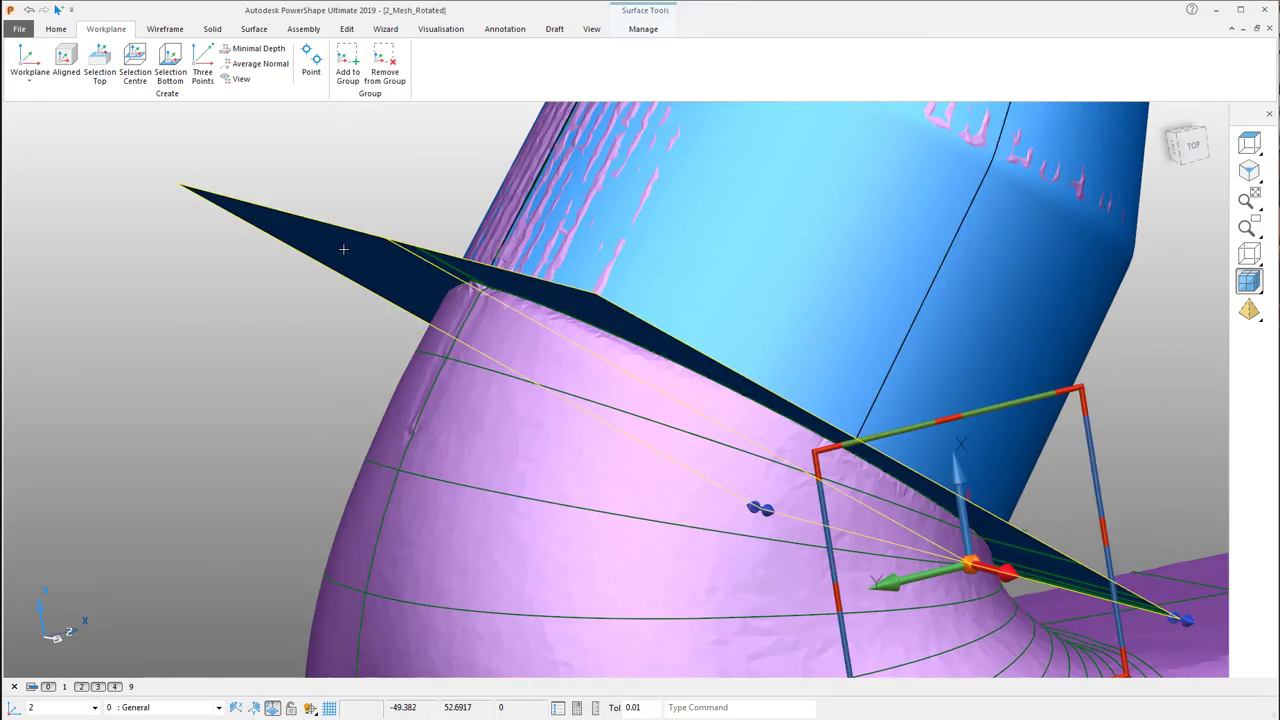
pyautogui.press('Delete')
pyautogui.moveTo(712, 225); pyautogui.dragTo(763, 226, button='middle')
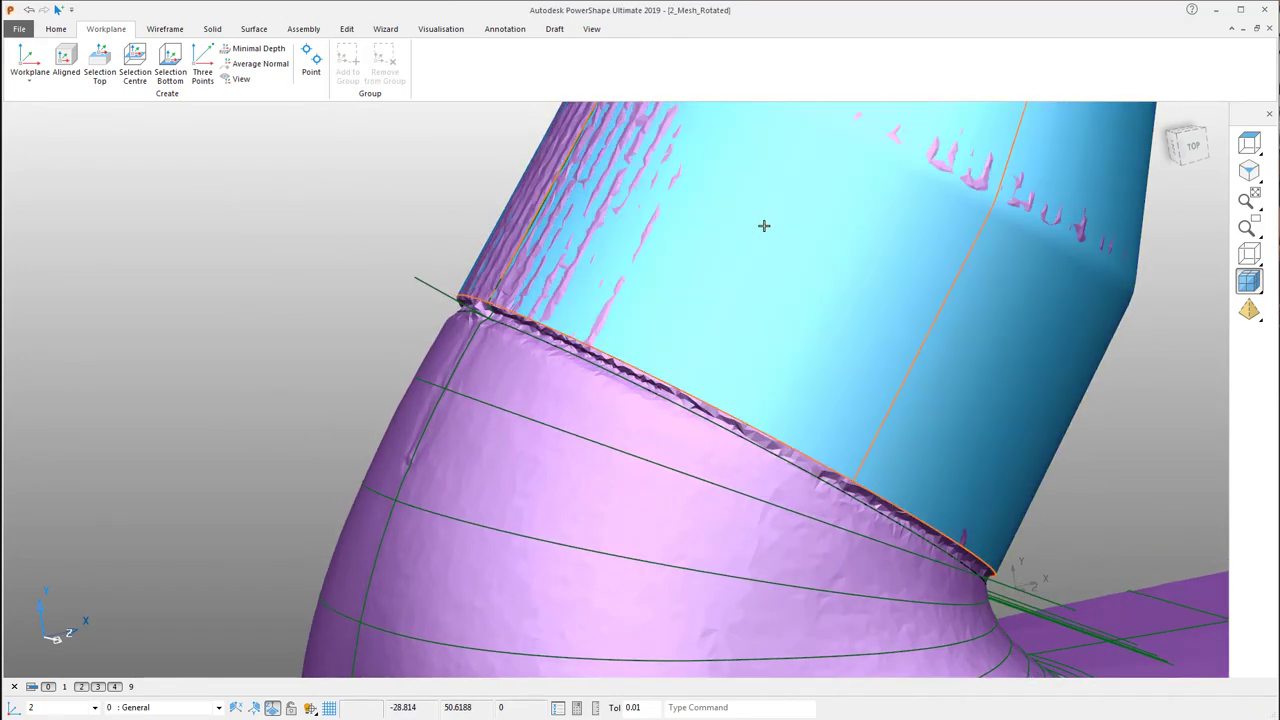
# - Blank the cap surface and the cap mesh, leaving the neck mesh open at its end
pyautogui.click(763, 226)
pyautogui.scroll(-2, 1011, 199)
pyautogui.moveTo(1011, 199); pyautogui.dragTo(1077, 240, button='middle')
pyautogui.press('Delete')
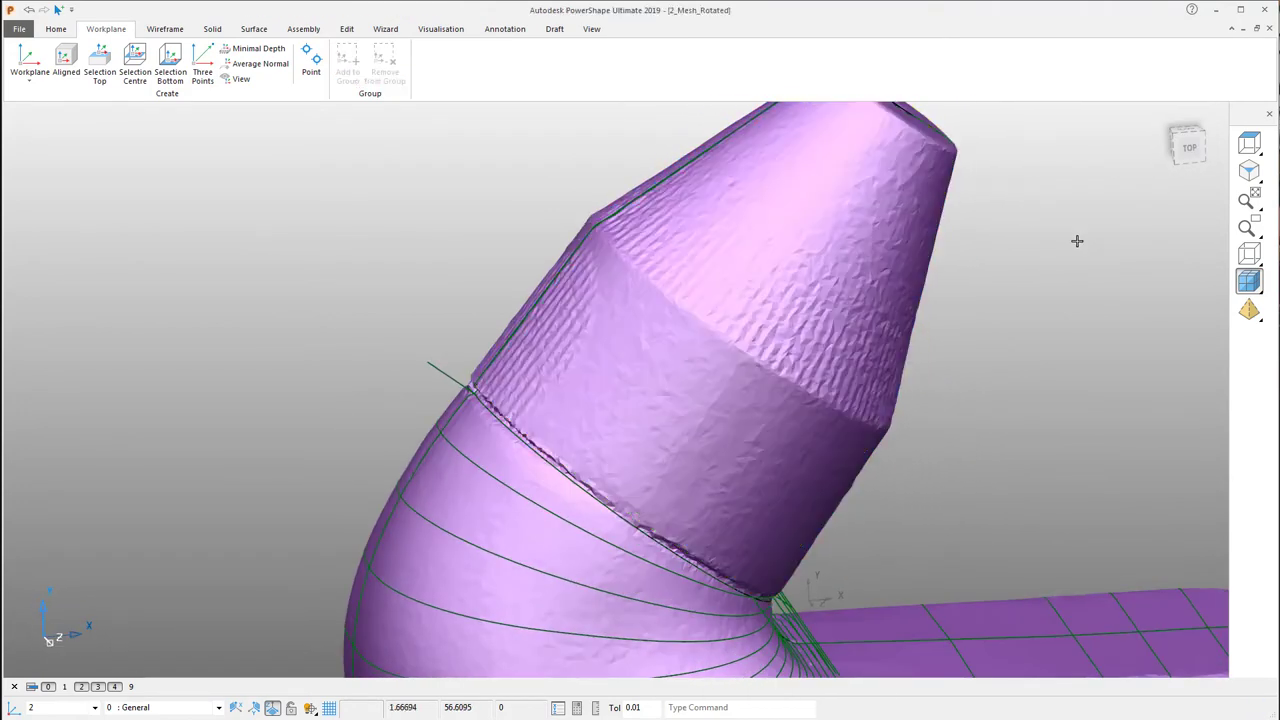
pyautogui.click(882, 287)
pyautogui.press('Delete')
pyautogui.moveTo(990, 317); pyautogui.dragTo(1000, 380, button='middle')
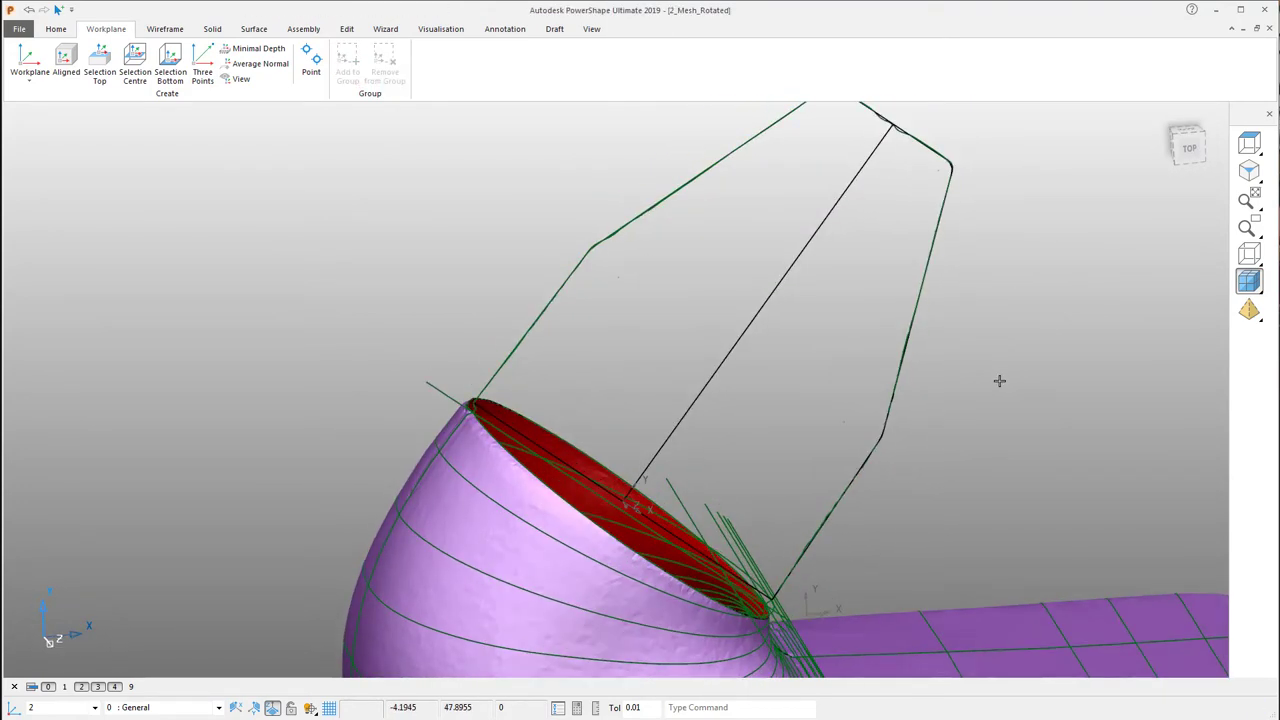
# - Pick the composite curve around the neck opening to check it against the mesh, and blank the neck mesh
pyautogui.click(486, 449)
pyautogui.moveTo(750, 230); pyautogui.dragTo(411, 186, button='middle')
pyautogui.click(411, 186)
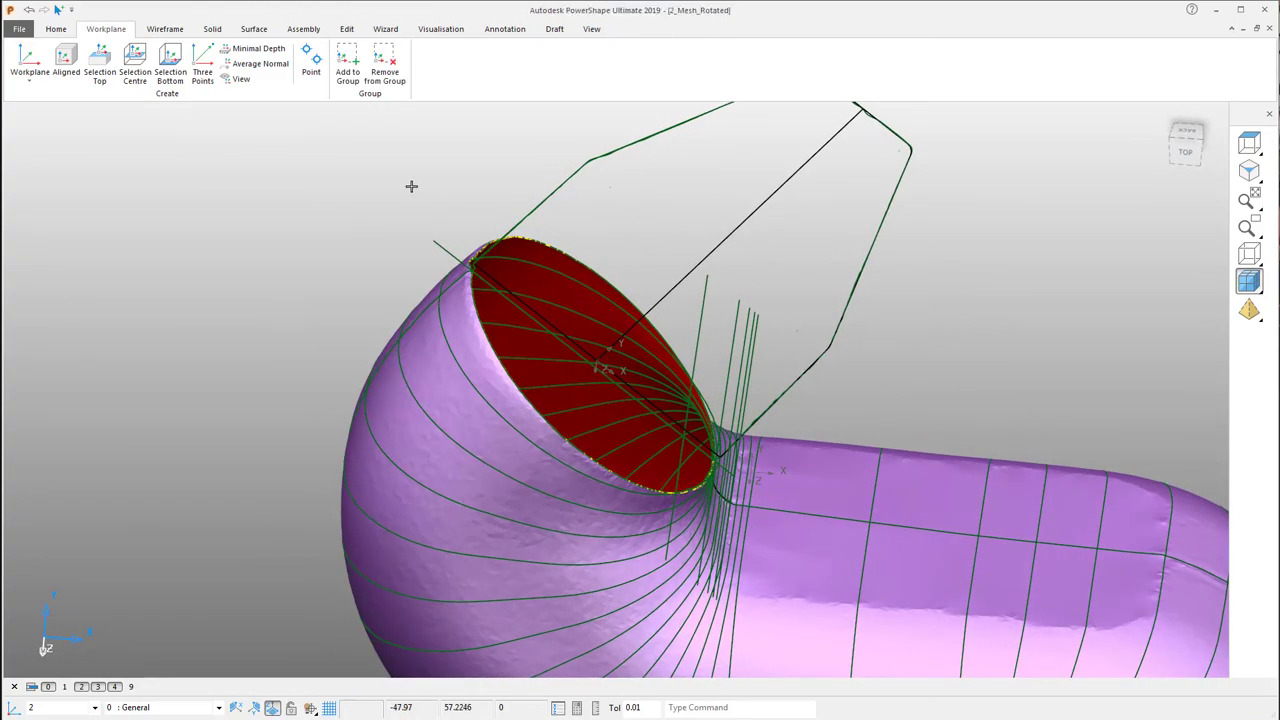
pyautogui.click(535, 239)
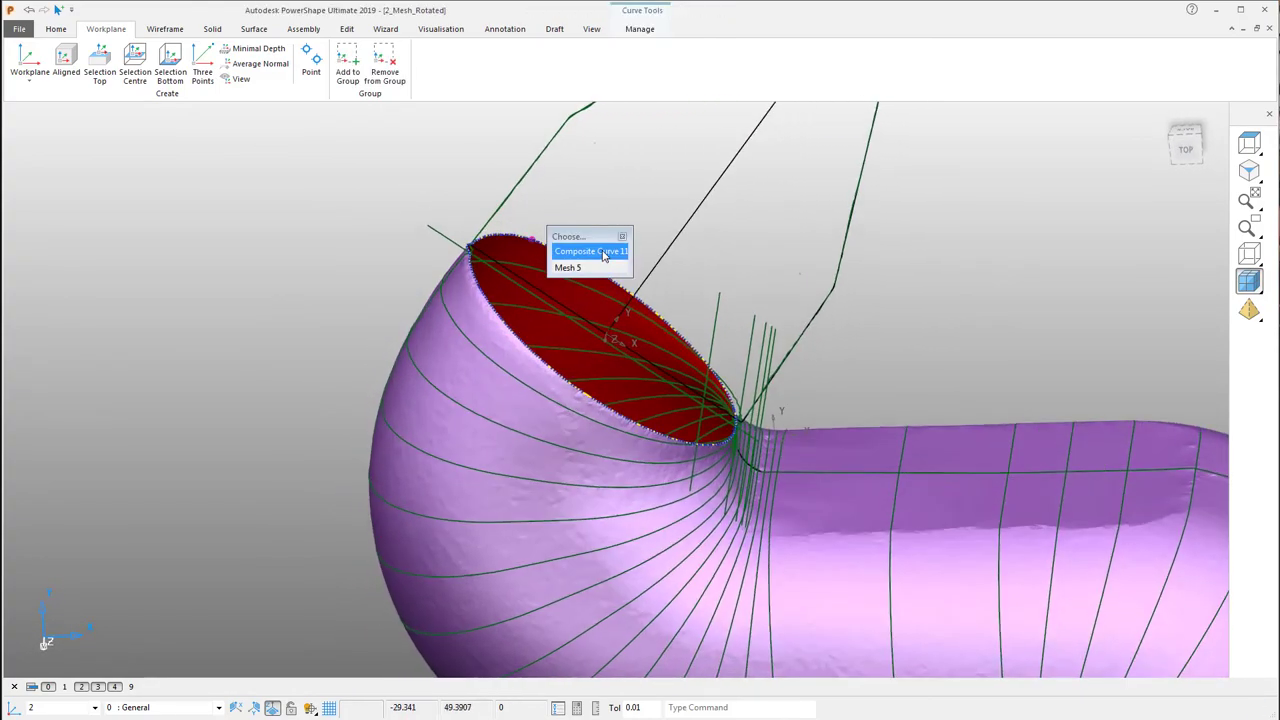
pyautogui.moveTo(603, 237); pyautogui.dragTo(758, 231, button='middle')
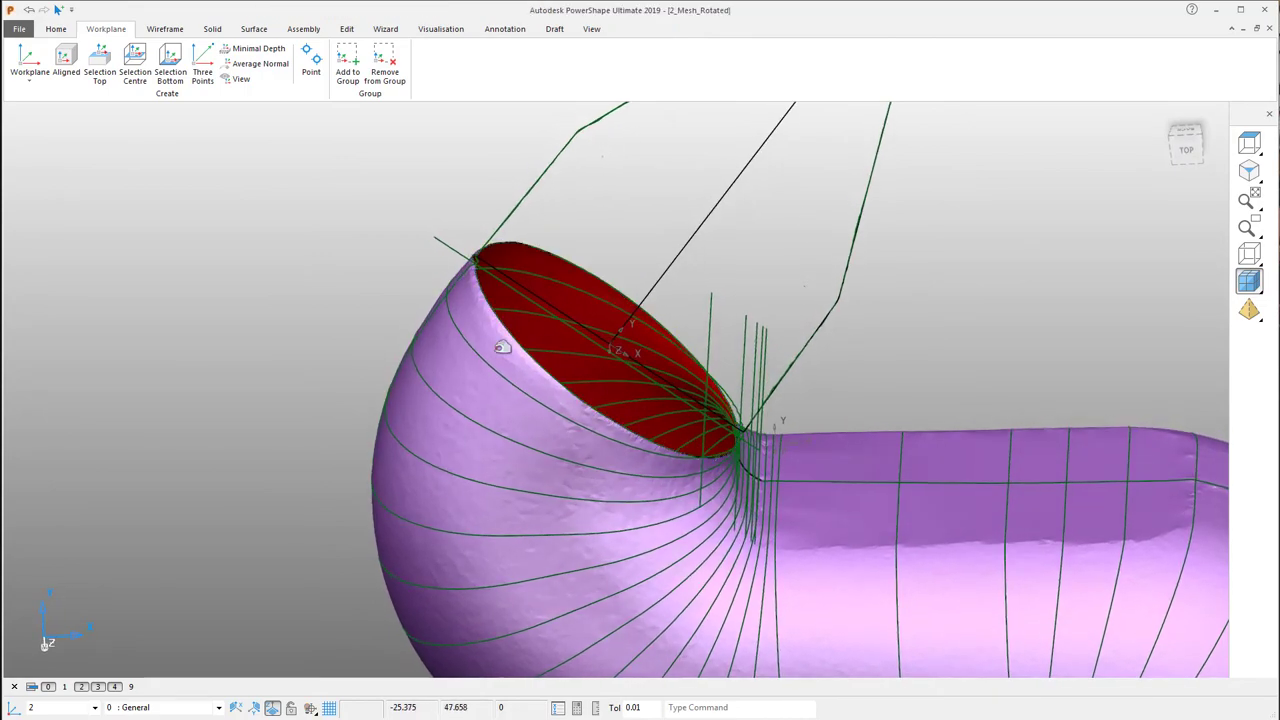
pyautogui.click(426, 405)
pyautogui.hotkey('ctrl', 'j')
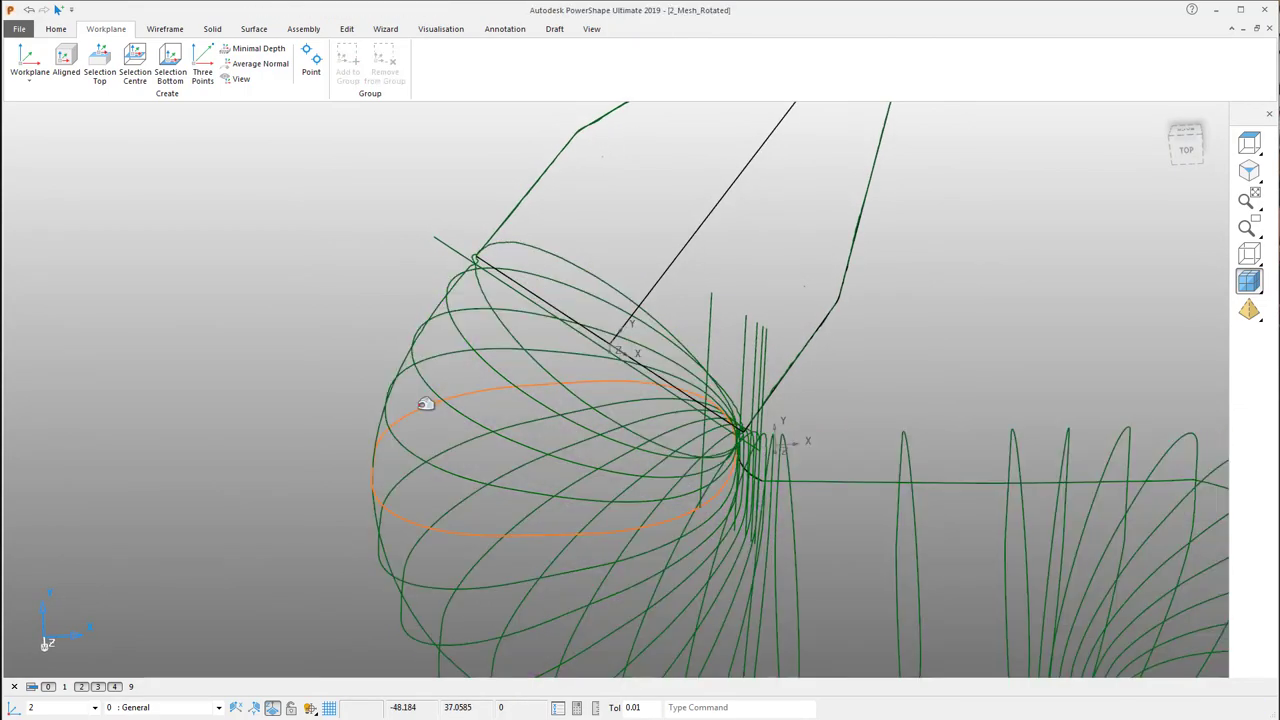
# - Delete the stray straight lines crossing the inside of the upper neck bend
pyautogui.moveTo(426, 405); pyautogui.dragTo(755, 214, button='middle')
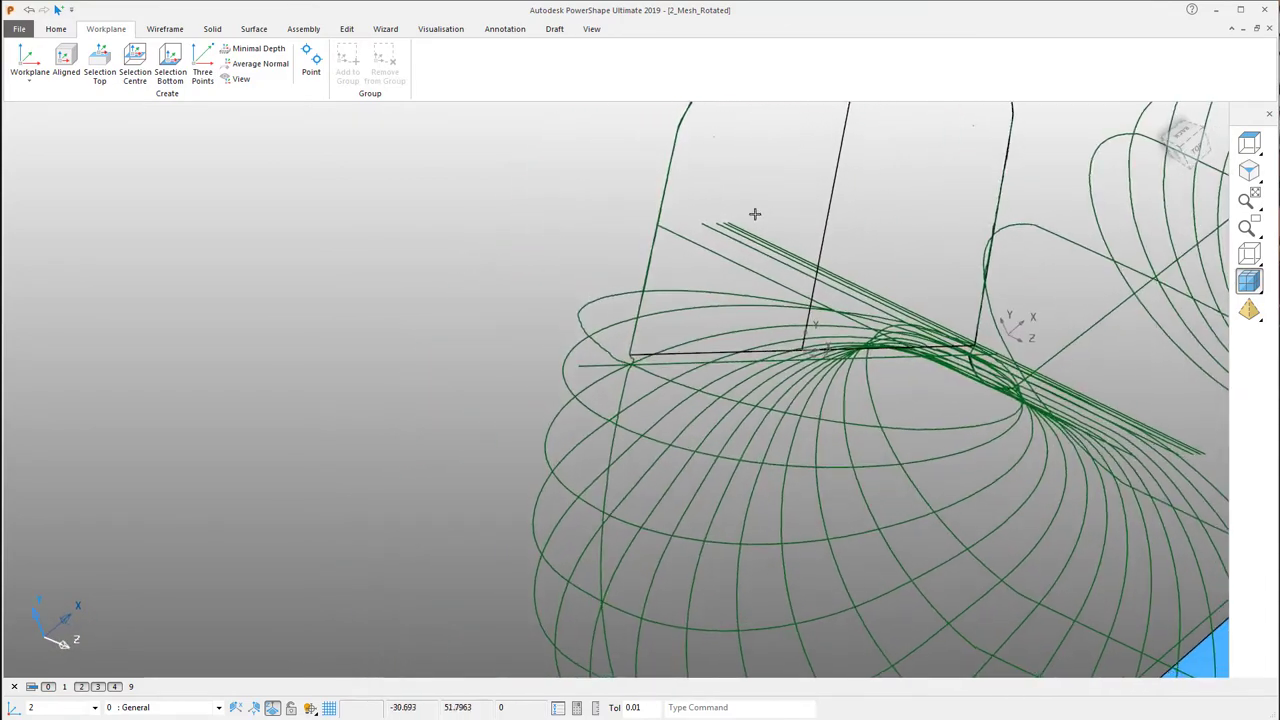
pyautogui.click(710, 255)
pyautogui.press('Delete')
pyautogui.moveTo(740, 228); pyautogui.dragTo(700, 340, button='middle')
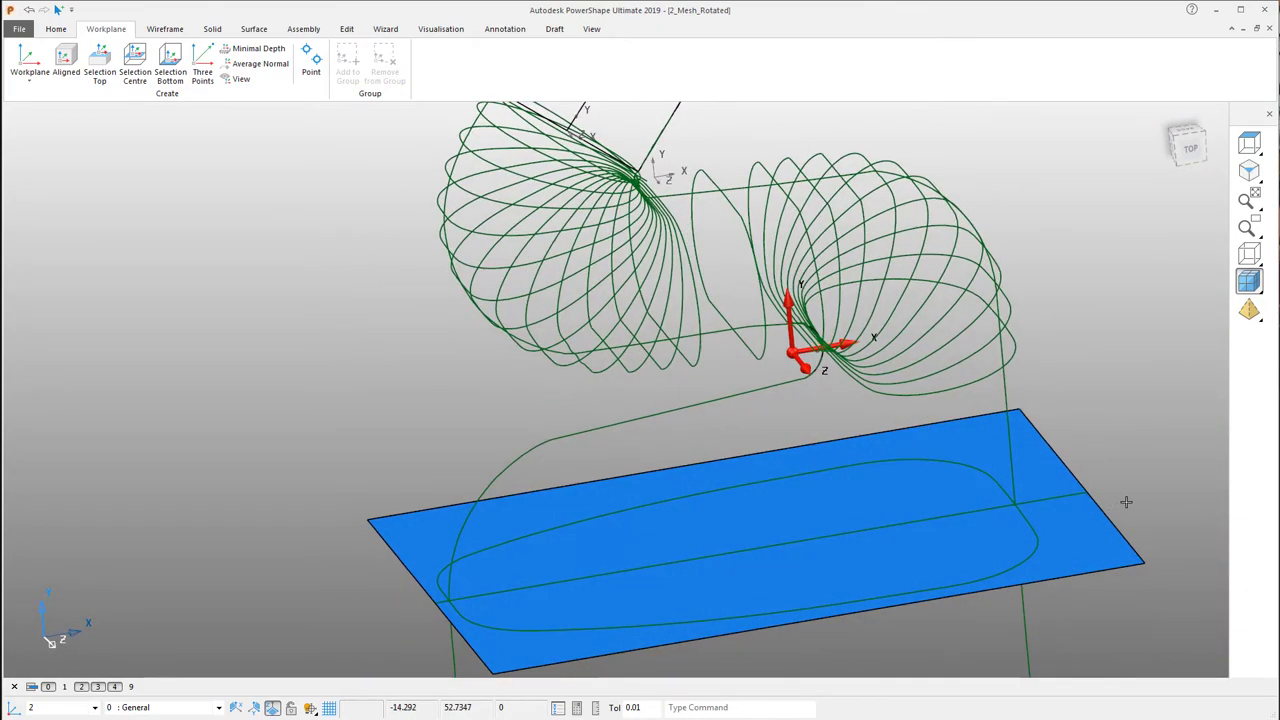
# - Blank the lower section plane with the bottle profile curves, and the outline curves around the cap, leaving the neck's section curves
pyautogui.moveTo(1135, 402); pyautogui.dragTo(418, 584)
pyautogui.press('Delete')
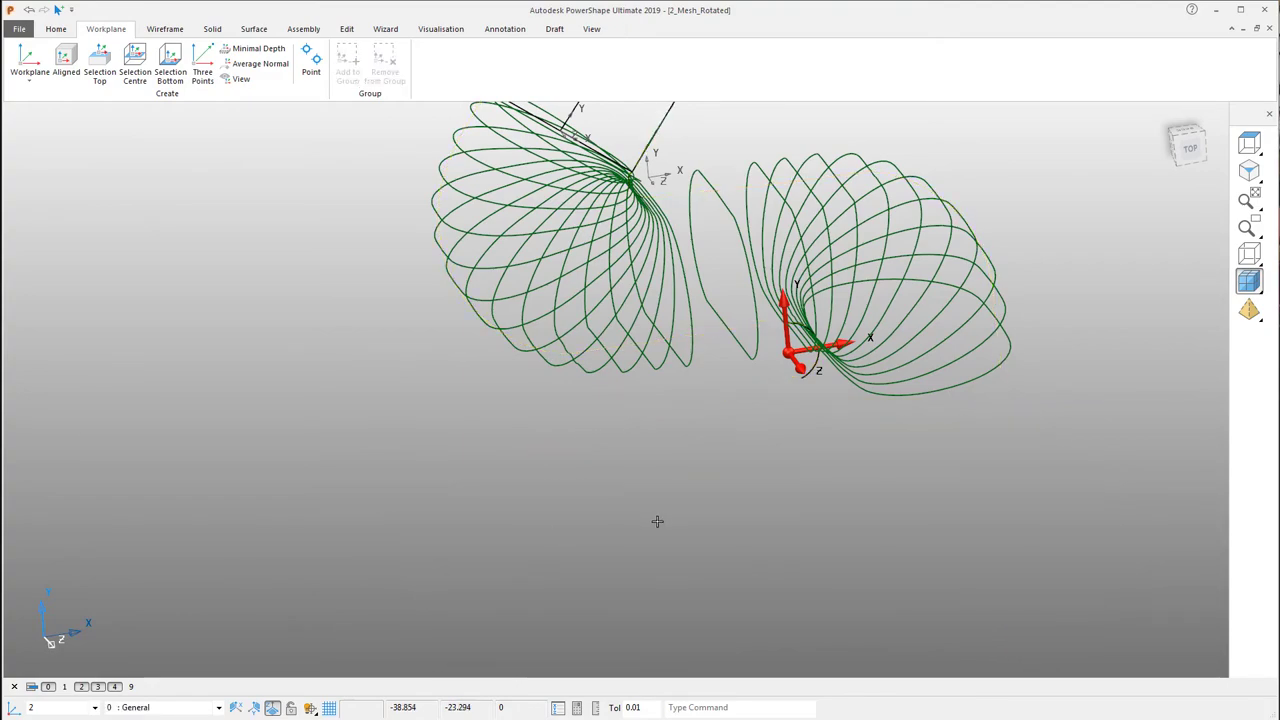
pyautogui.moveTo(657, 521); pyautogui.dragTo(447, 243, button='middle')
pyautogui.click(404, 309)
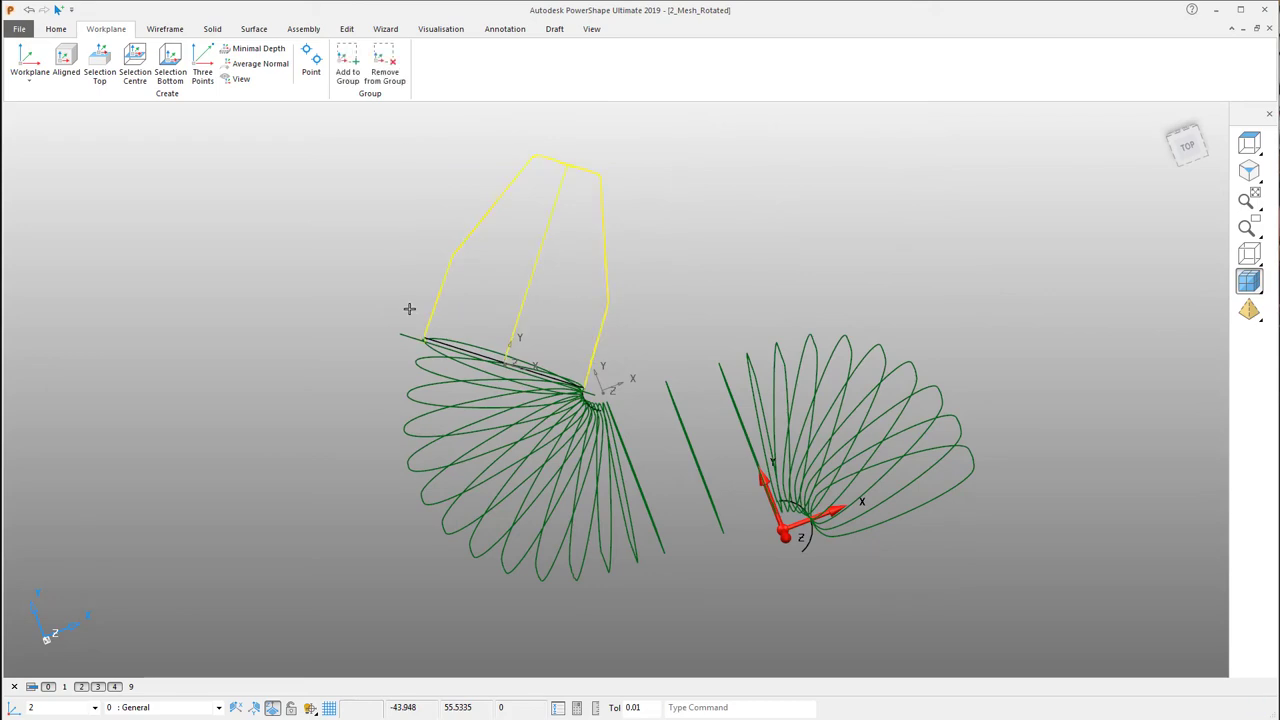
pyautogui.moveTo(710, 262); pyautogui.dragTo(517, 297, button='middle')
pyautogui.click(405, 335)
pyautogui.press('Delete')
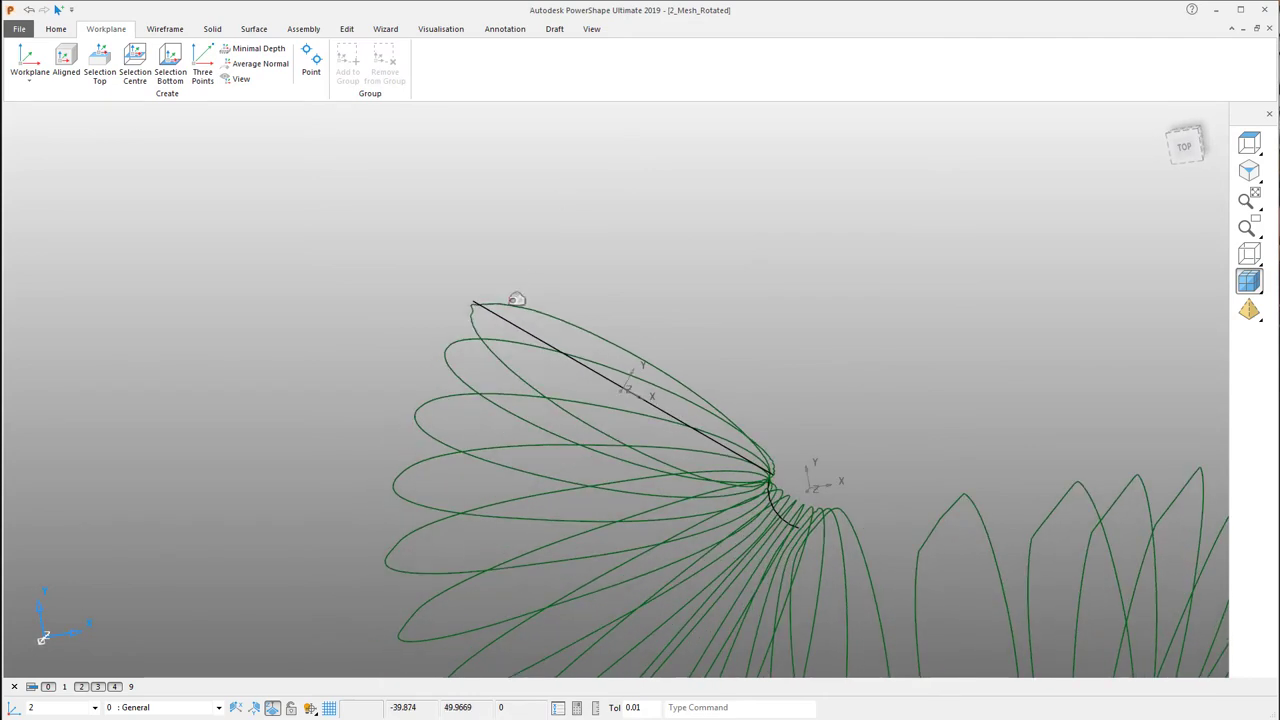
# - Repoint all the section curves along both neck bends to 50 points each with Global even spacing
pyautogui.click(517, 297)
pyautogui.moveTo(671, 234); pyautogui.dragTo(410, 240, button='middle')
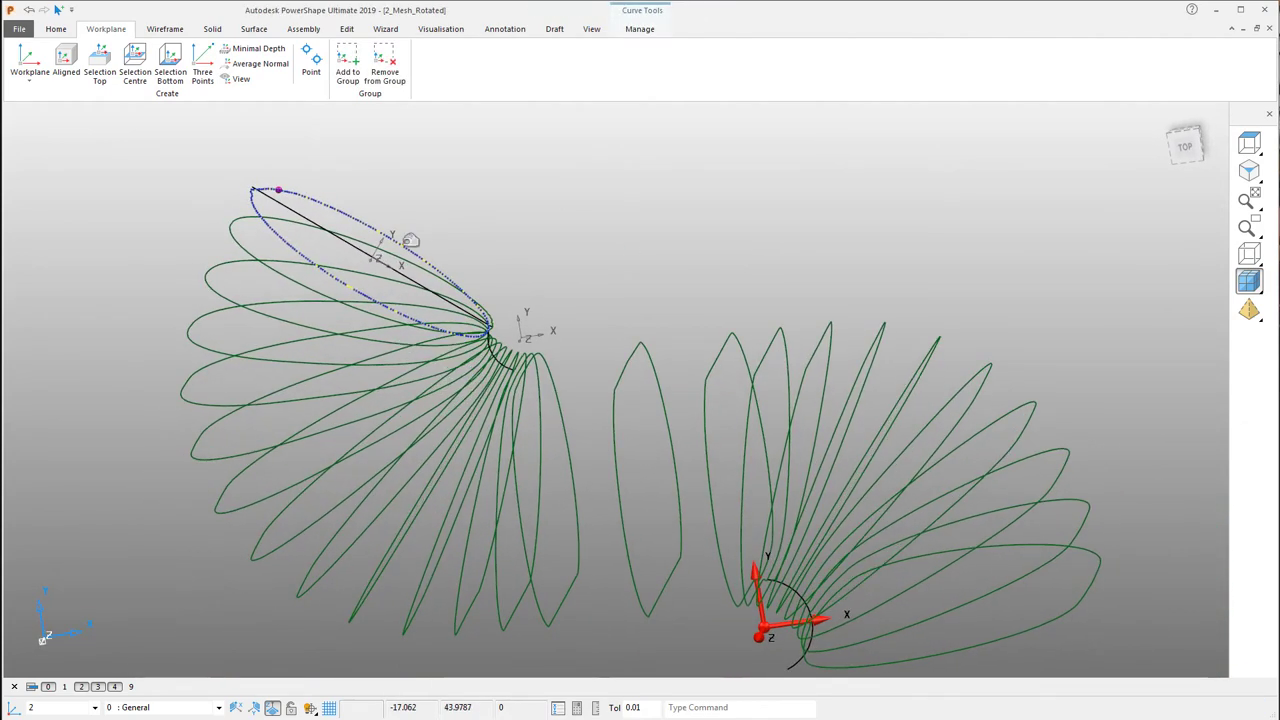
pyautogui.scroll(-2, 292, 330)
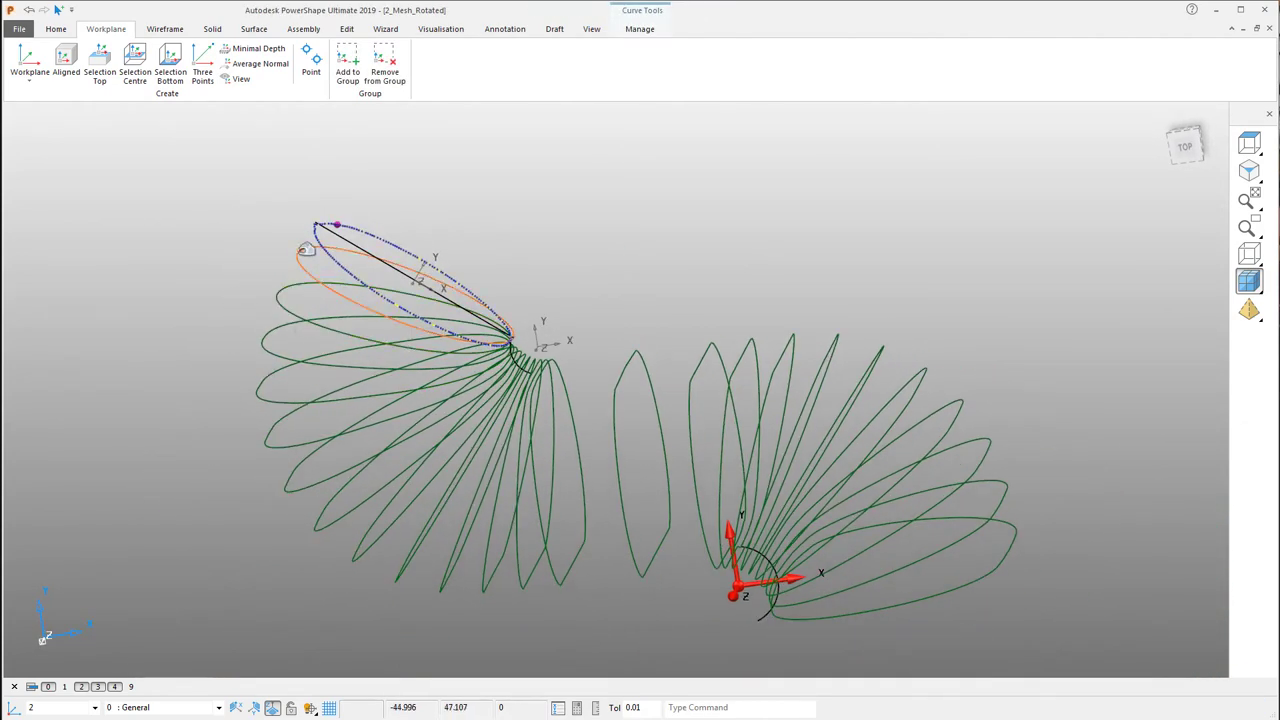
pyautogui.keyDown('shift'); pyautogui.click(305, 249); pyautogui.keyUp('shift')
pyautogui.moveTo(260, 308); pyautogui.dragTo(248, 363)
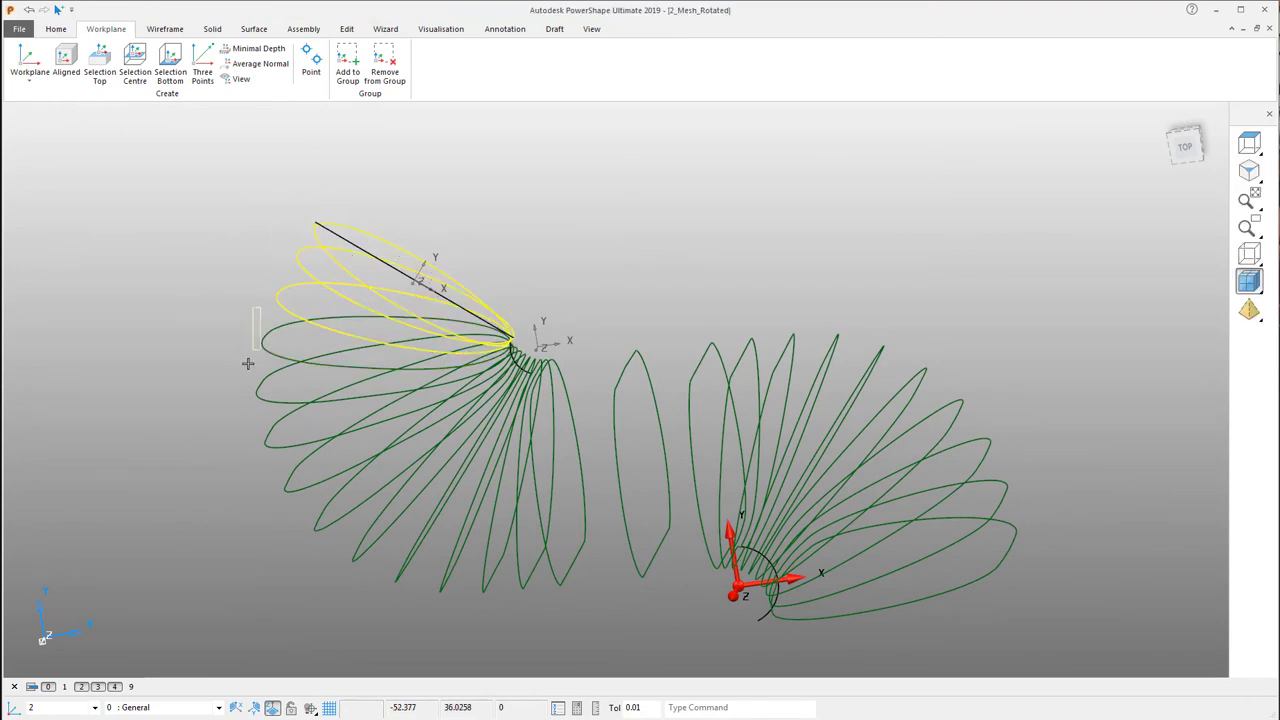
pyautogui.moveTo(223, 490); pyautogui.dragTo(231, 497)
pyautogui.keyDown('shift'); pyautogui.click(262, 317); pyautogui.keyUp('shift')
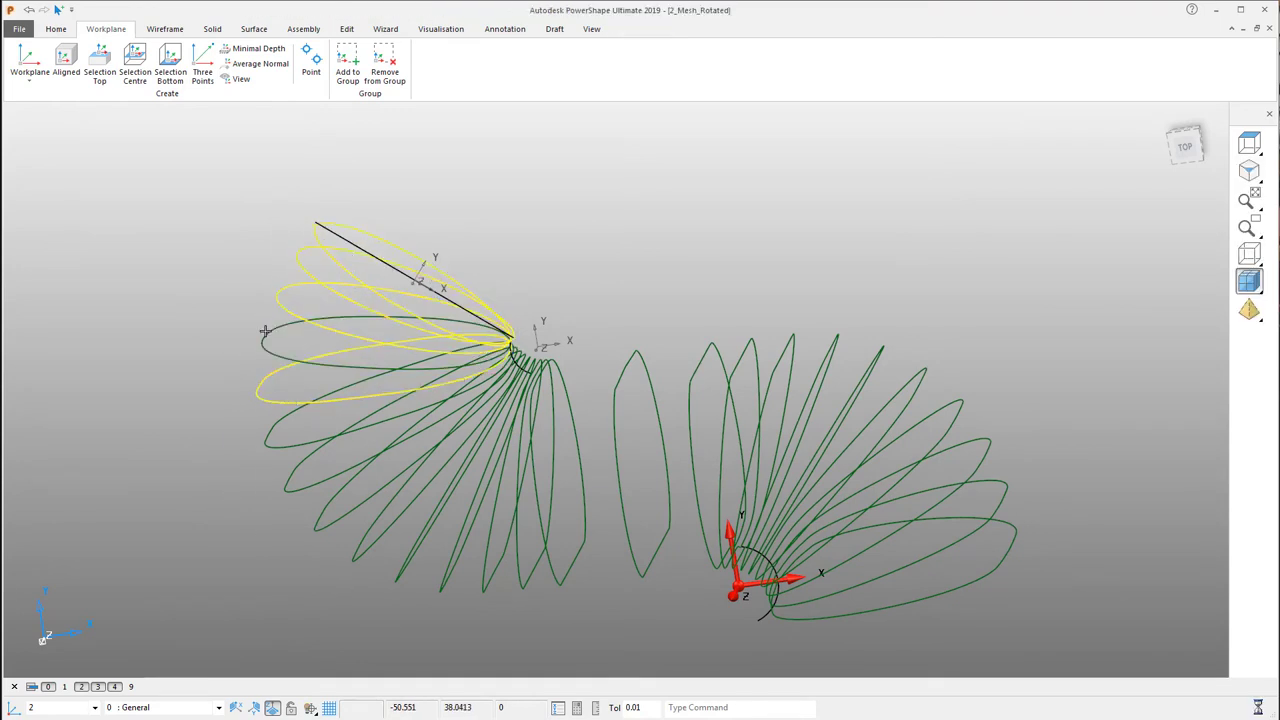
pyautogui.moveTo(457, 638); pyautogui.dragTo(288, 478)
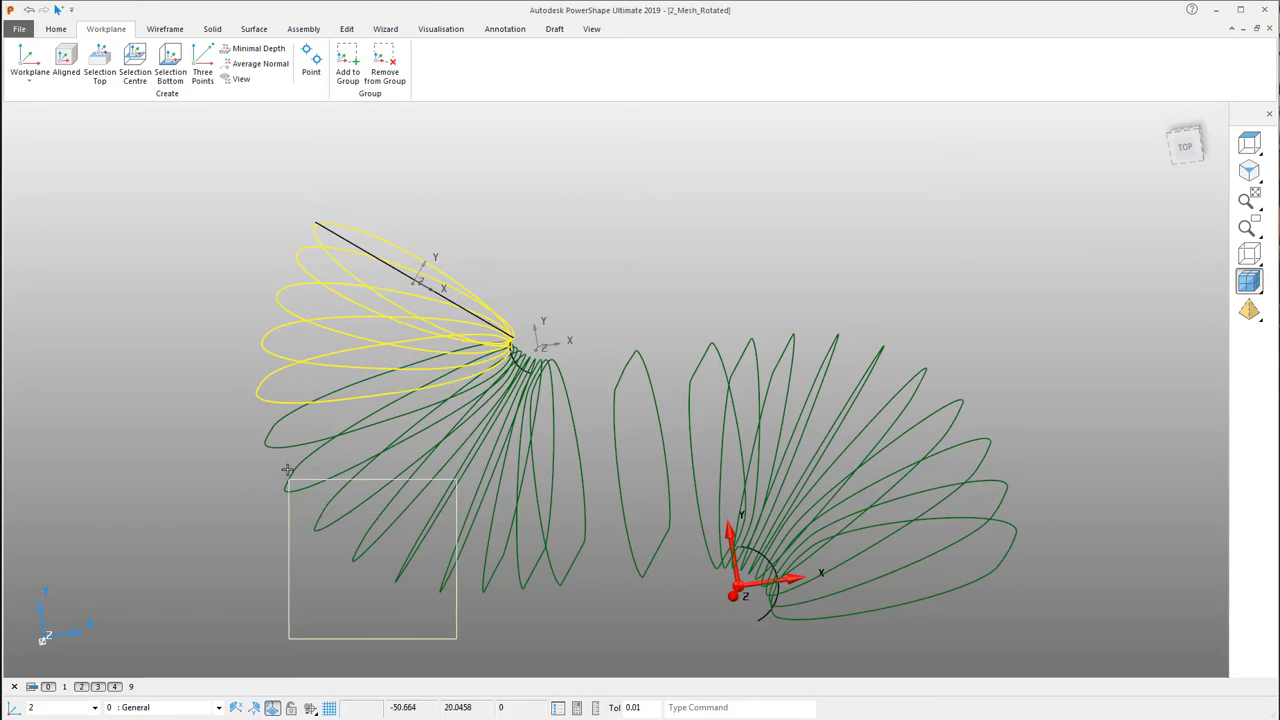
pyautogui.moveTo(347, 448); pyautogui.dragTo(305, 458)
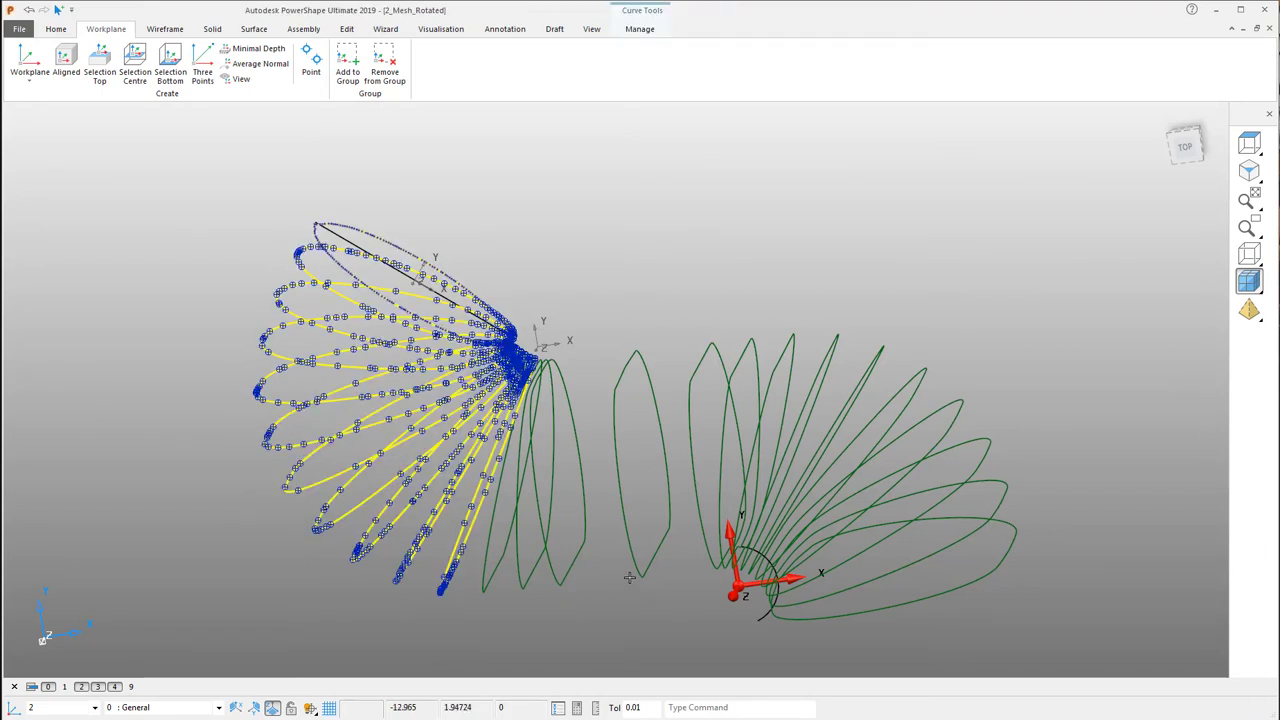
pyautogui.moveTo(632, 600); pyautogui.dragTo(484, 550)
pyautogui.moveTo(920, 300); pyautogui.dragTo(721, 378)
pyautogui.moveTo(1029, 414); pyautogui.dragTo(939, 572)
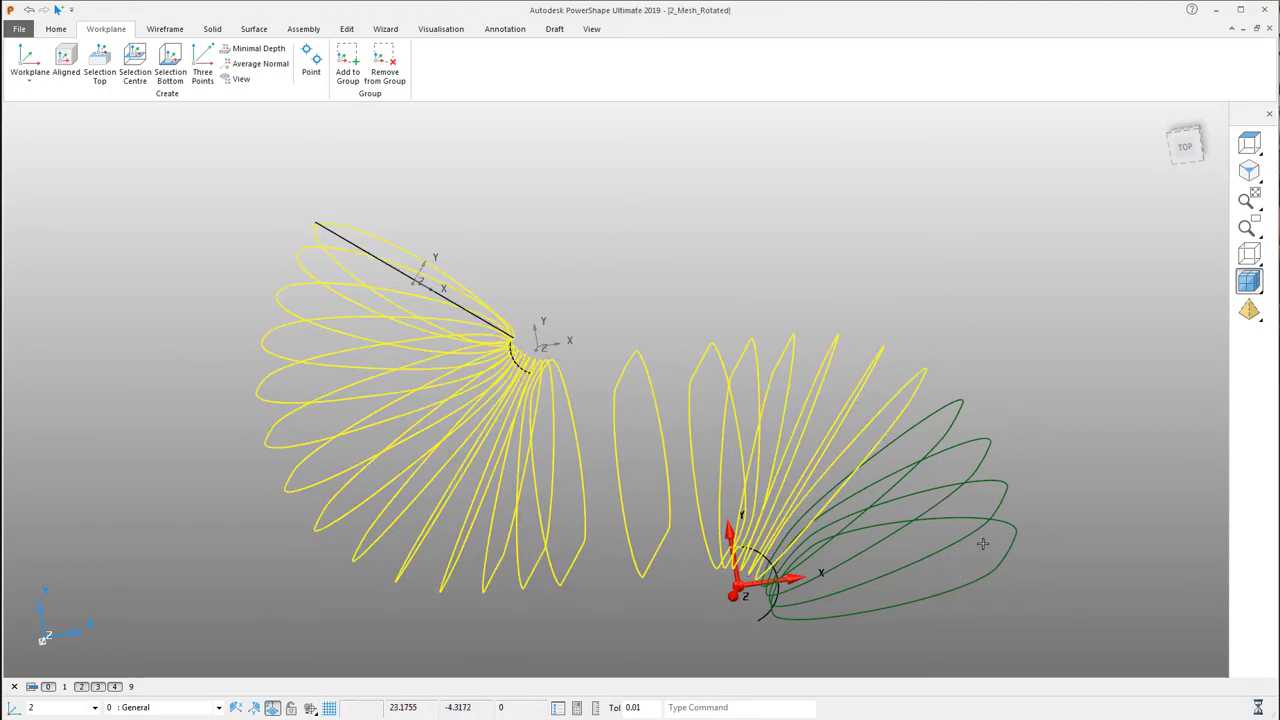
pyautogui.hotkey('ctrl', 'a')
pyautogui.click(655, 29)
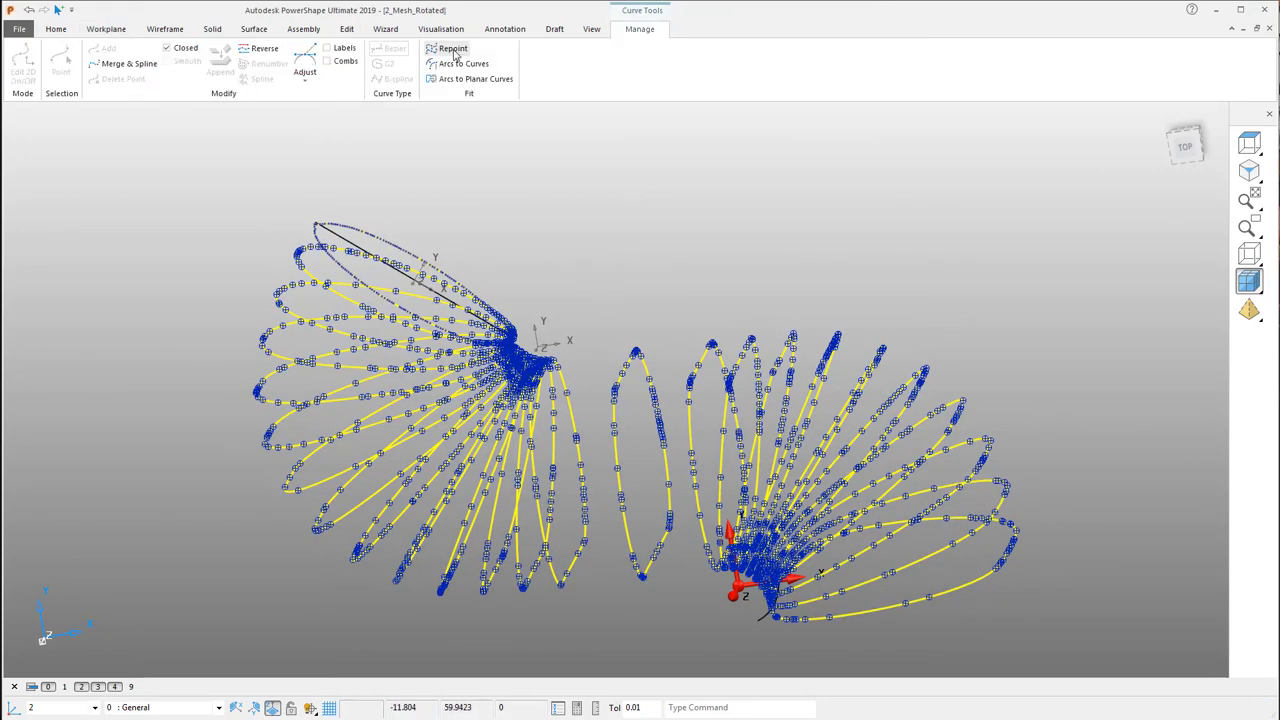
pyautogui.click(452, 49)
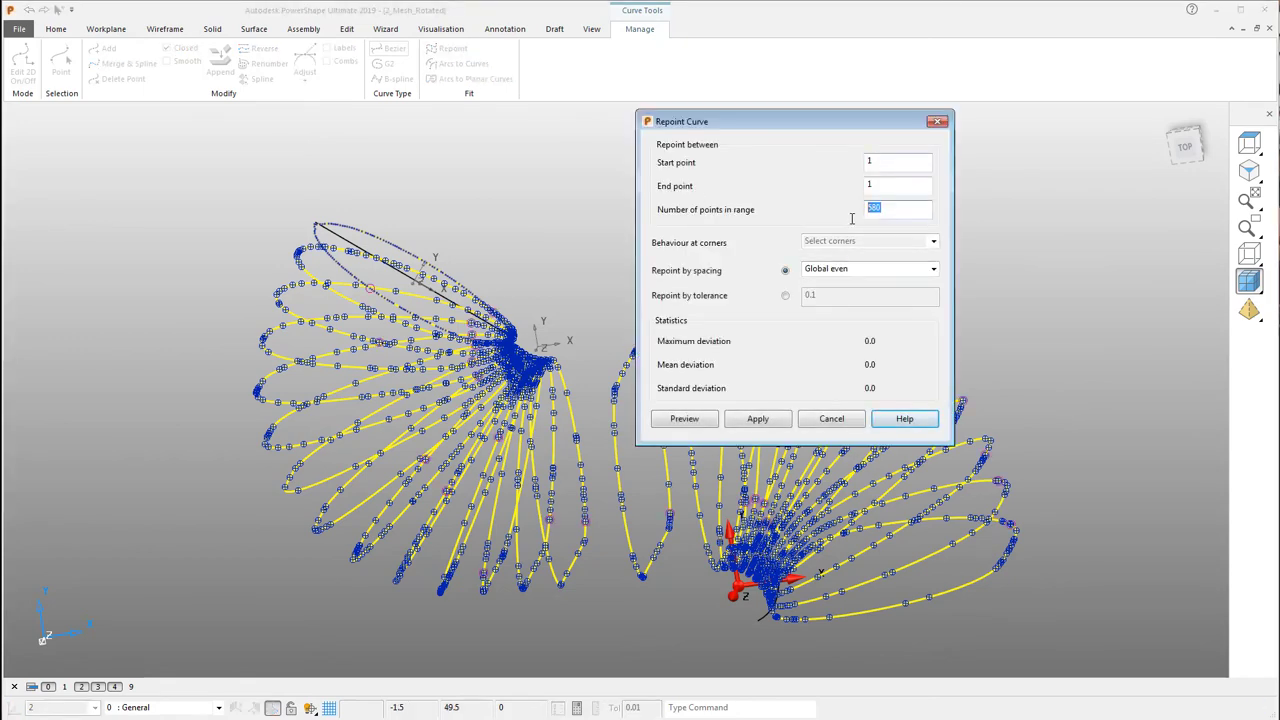
pyautogui.write('5')
pyautogui.click(686, 419)
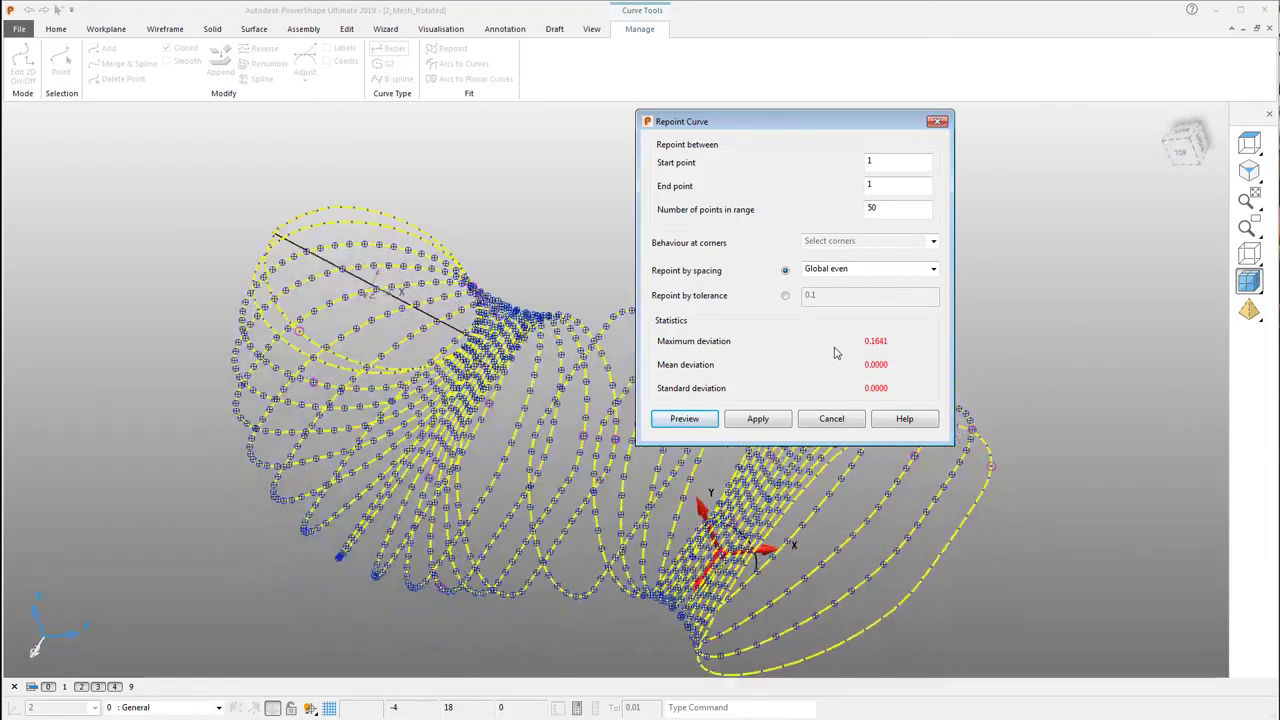
pyautogui.click(748, 419)
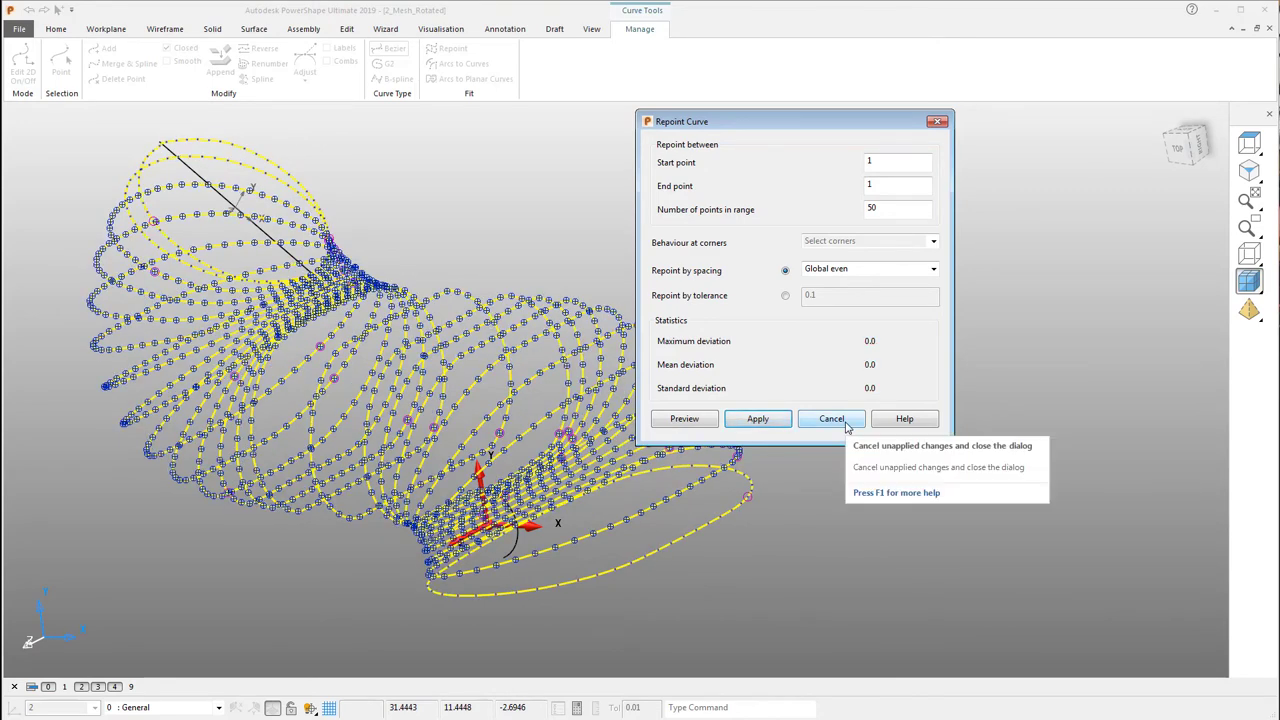
pyautogui.click(831, 419)
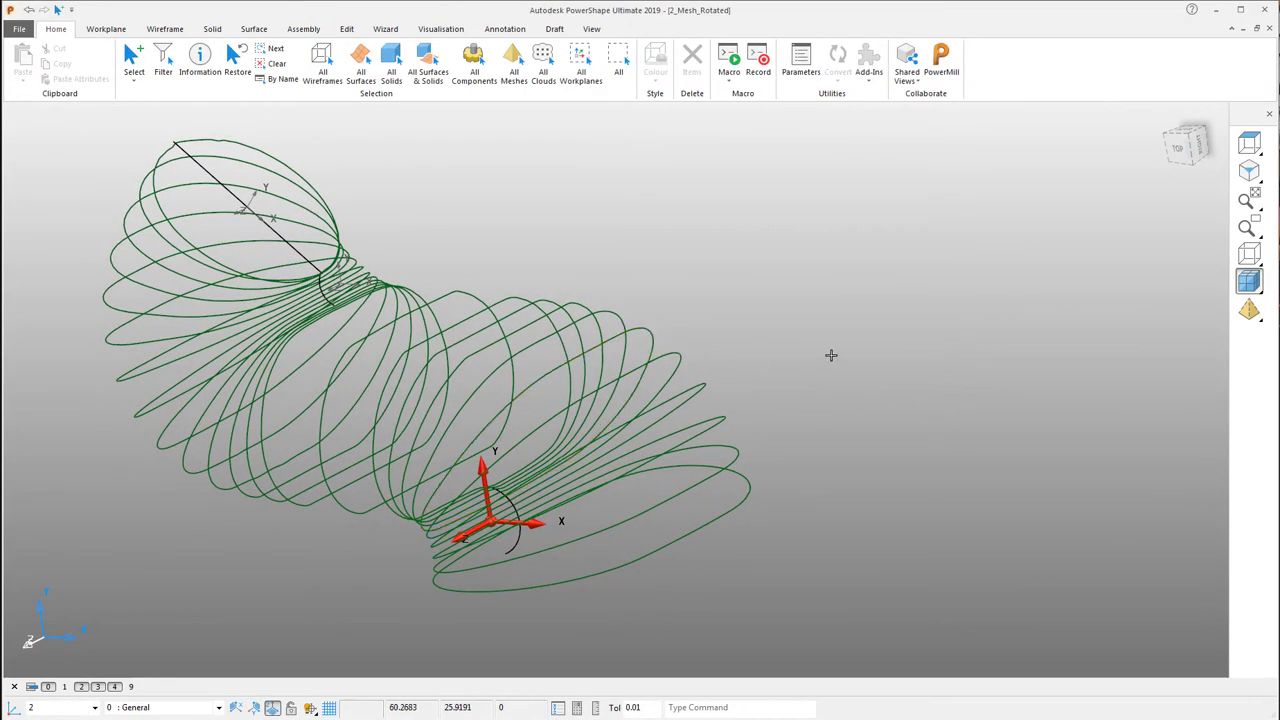
# - Remove the straight black line spanning the neck's upper opening from the section curves
pyautogui.moveTo(831, 355); pyautogui.dragTo(295, 209, button='middle')
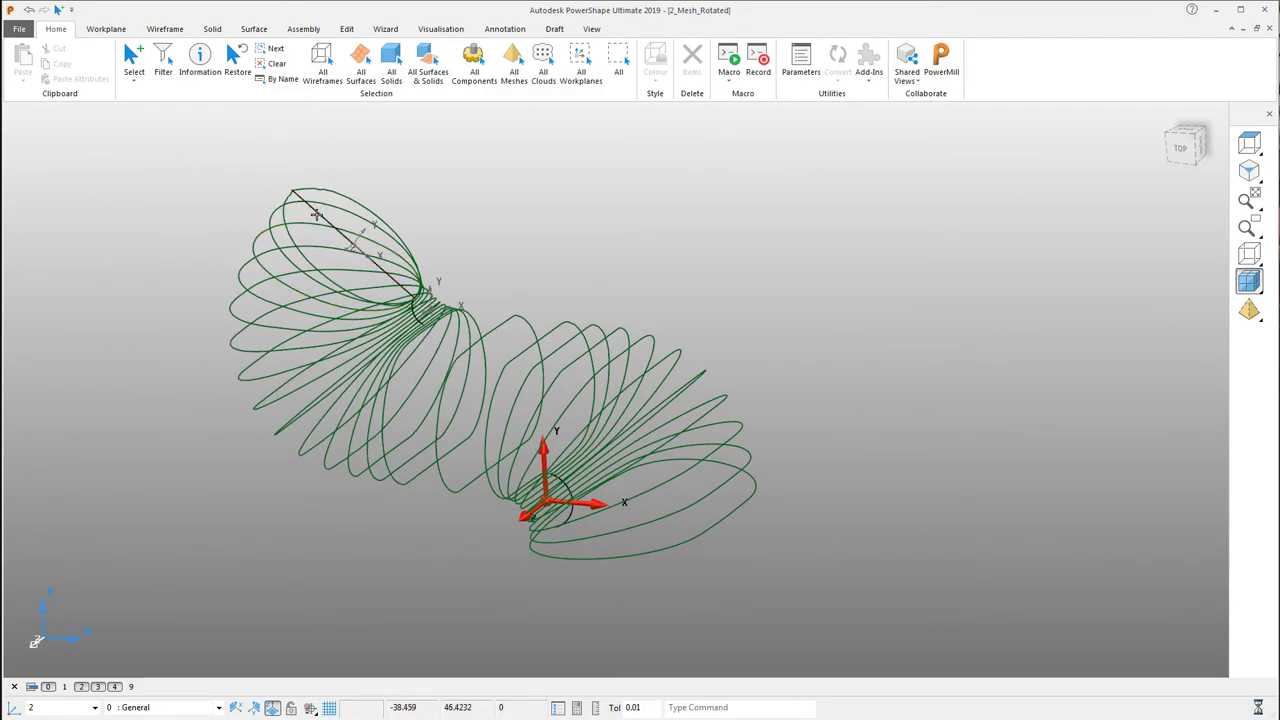
pyautogui.click(315, 214)
pyautogui.moveTo(648, 209); pyautogui.dragTo(315, 148, button='middle')
# - Create a Smart Surfacer power surface through all the neck section curves using the From separate method
pyautogui.moveTo(255, 385); pyautogui.dragTo(240, 457)
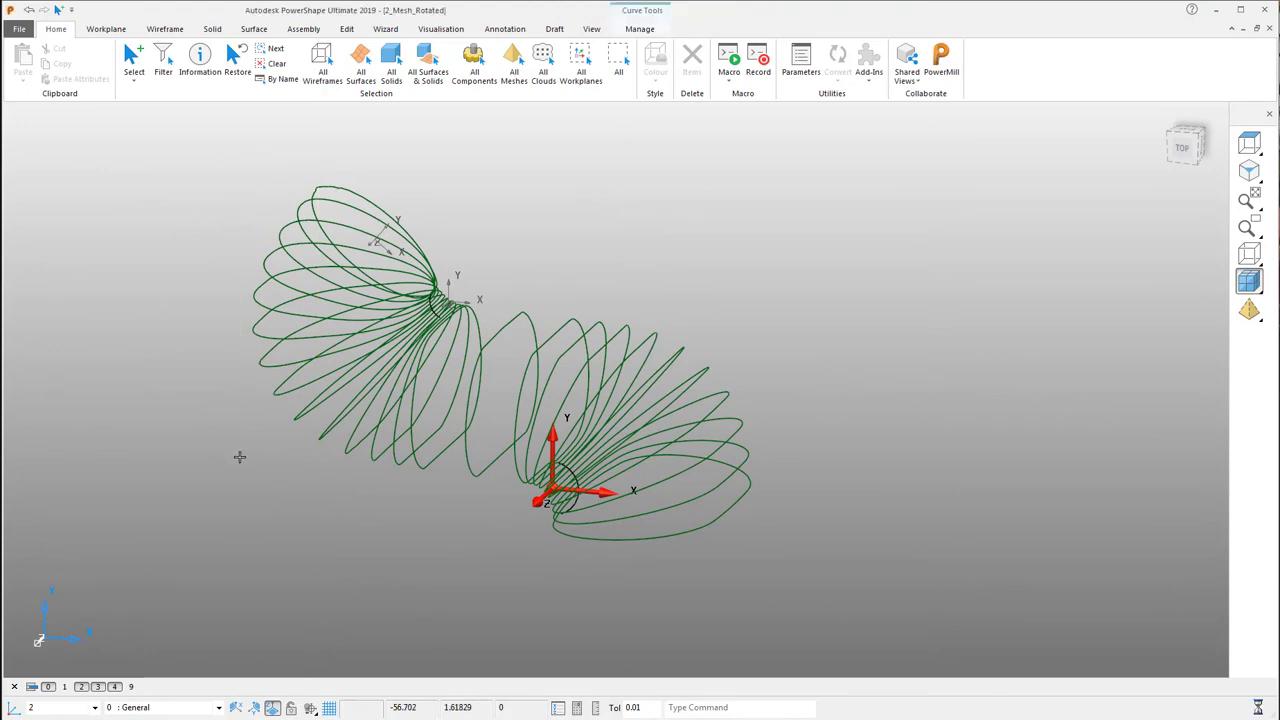
pyautogui.moveTo(485, 505); pyautogui.dragTo(342, 402)
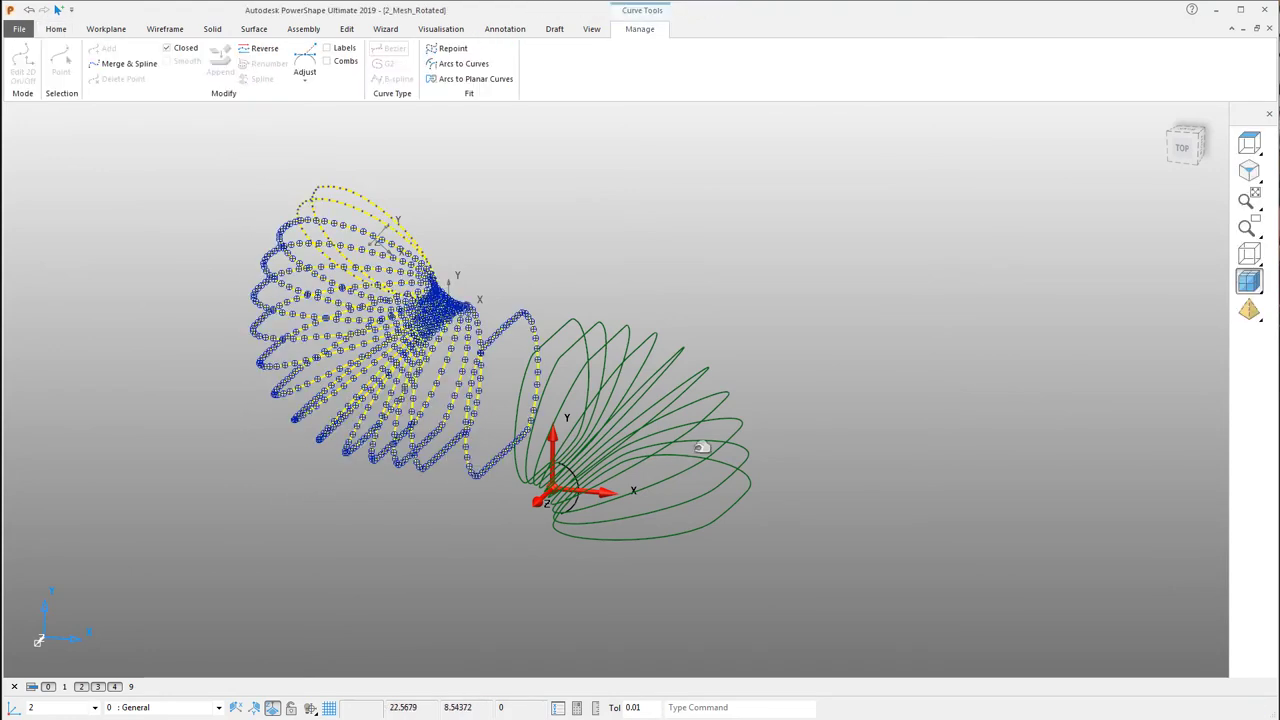
pyautogui.keyDown('shift'); pyautogui.moveTo(763, 289); pyautogui.dragTo(557, 346); pyautogui.keyUp('shift')
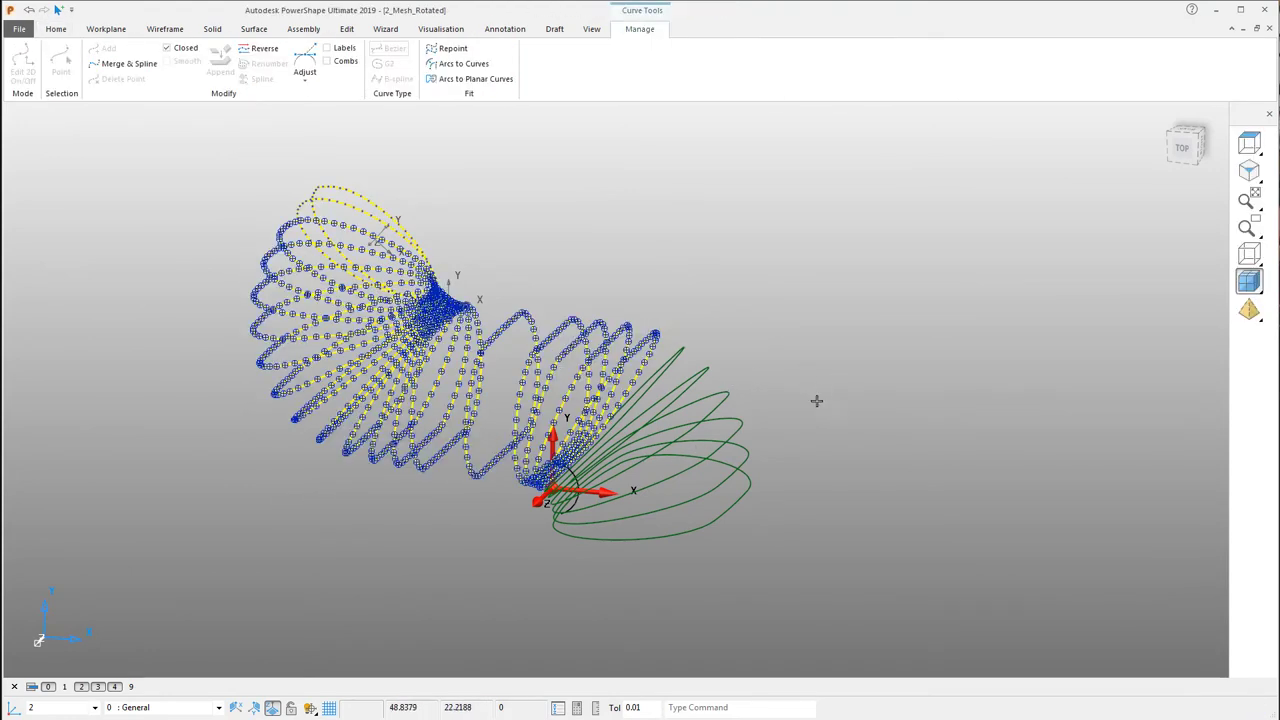
pyautogui.keyDown('shift'); pyautogui.moveTo(824, 388); pyautogui.dragTo(710, 573); pyautogui.keyUp('shift')
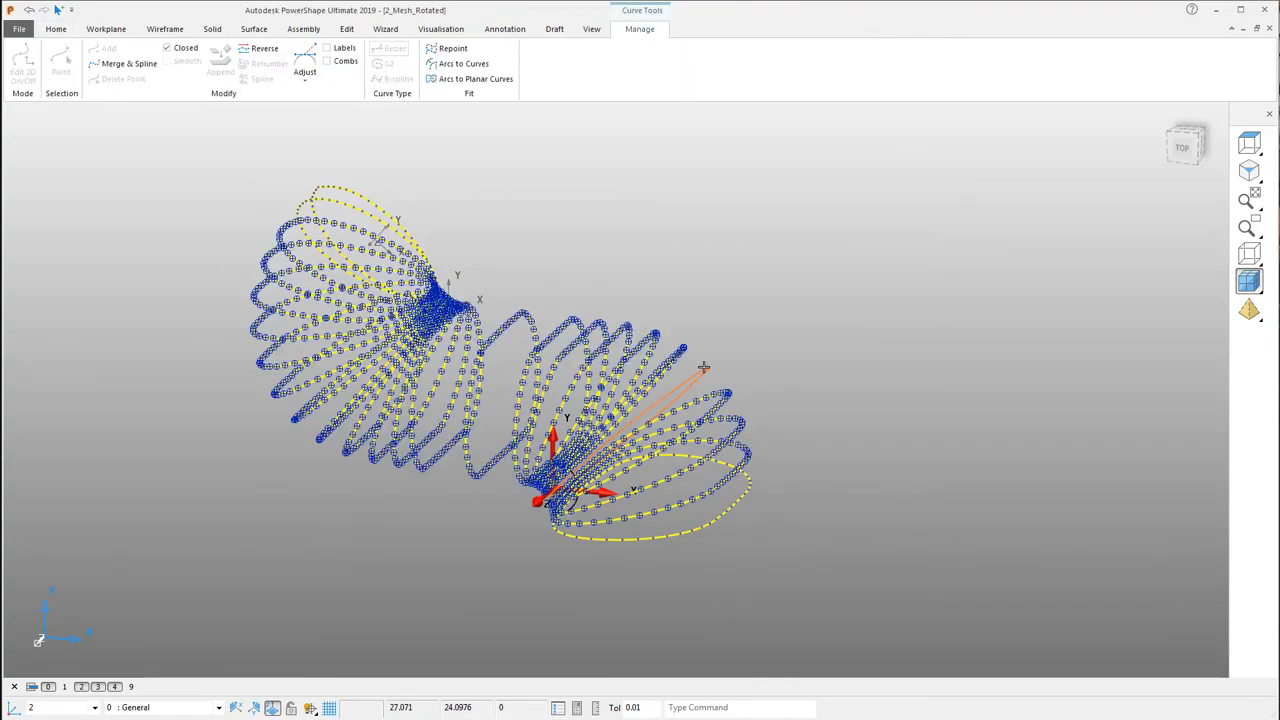
pyautogui.moveTo(830, 309); pyautogui.dragTo(800, 290, button='middle')
pyautogui.click(254, 29)
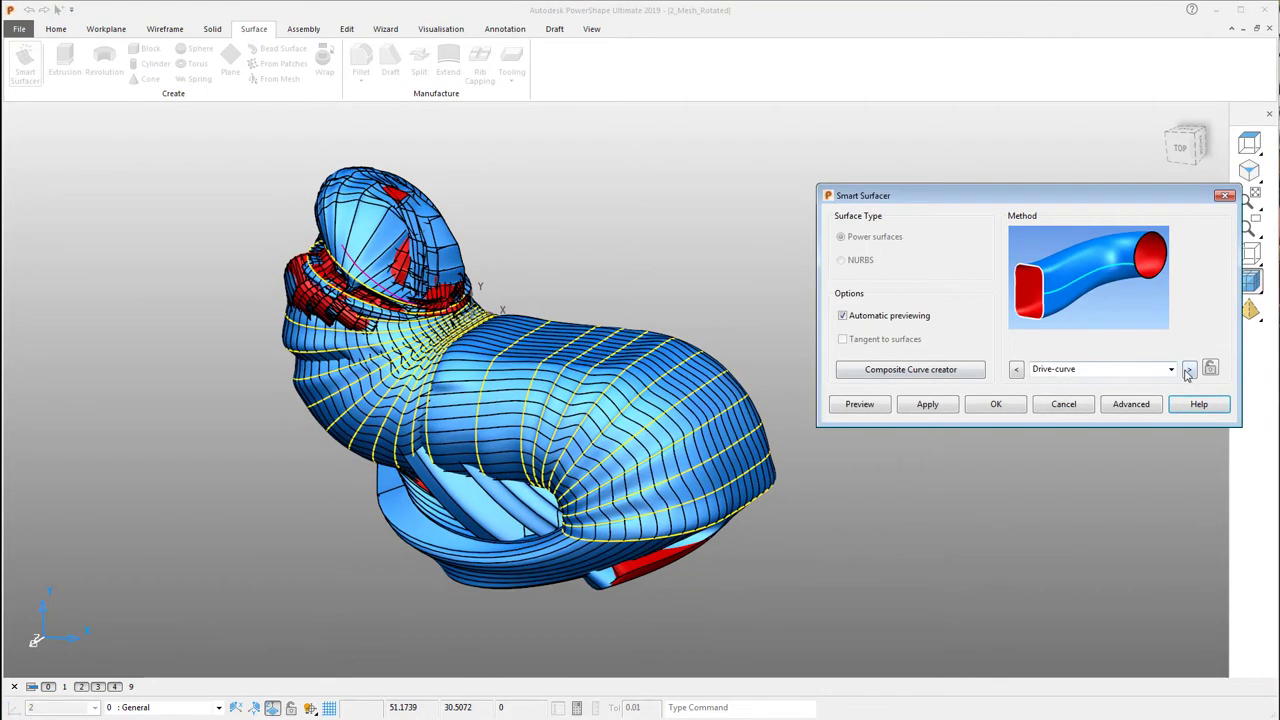
pyautogui.click(1189, 370)
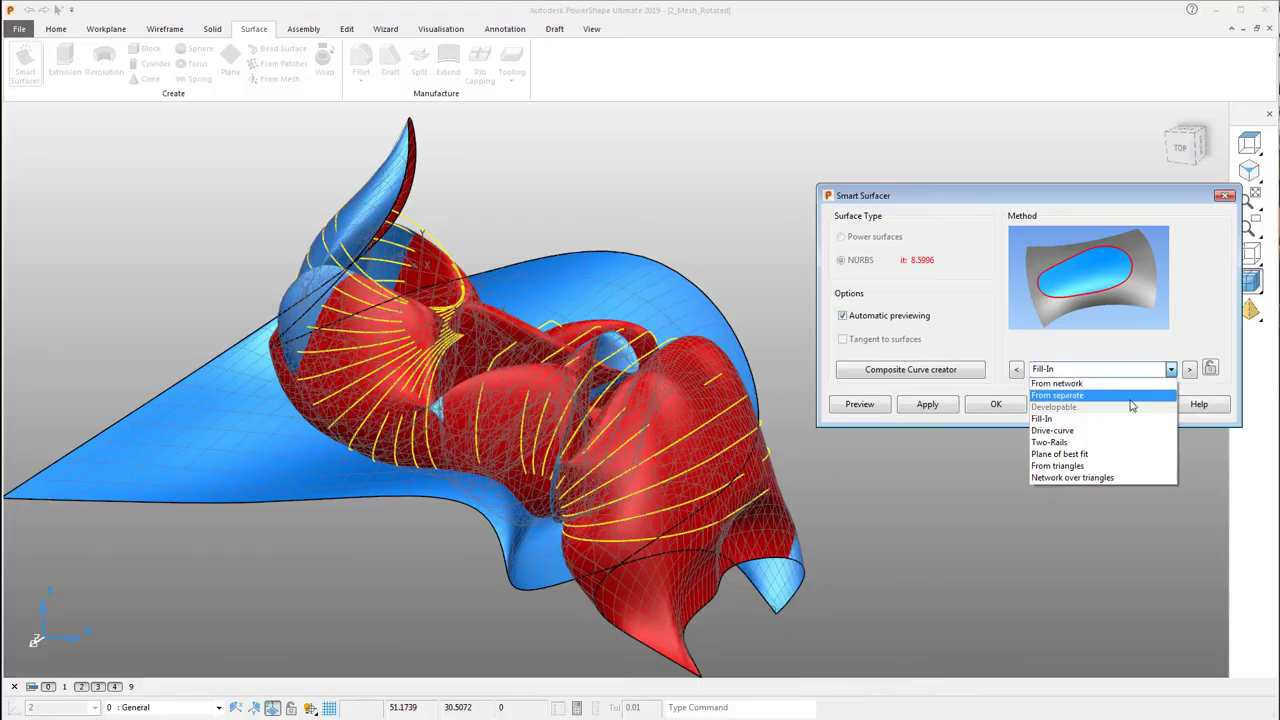
pyautogui.click(1130, 398)
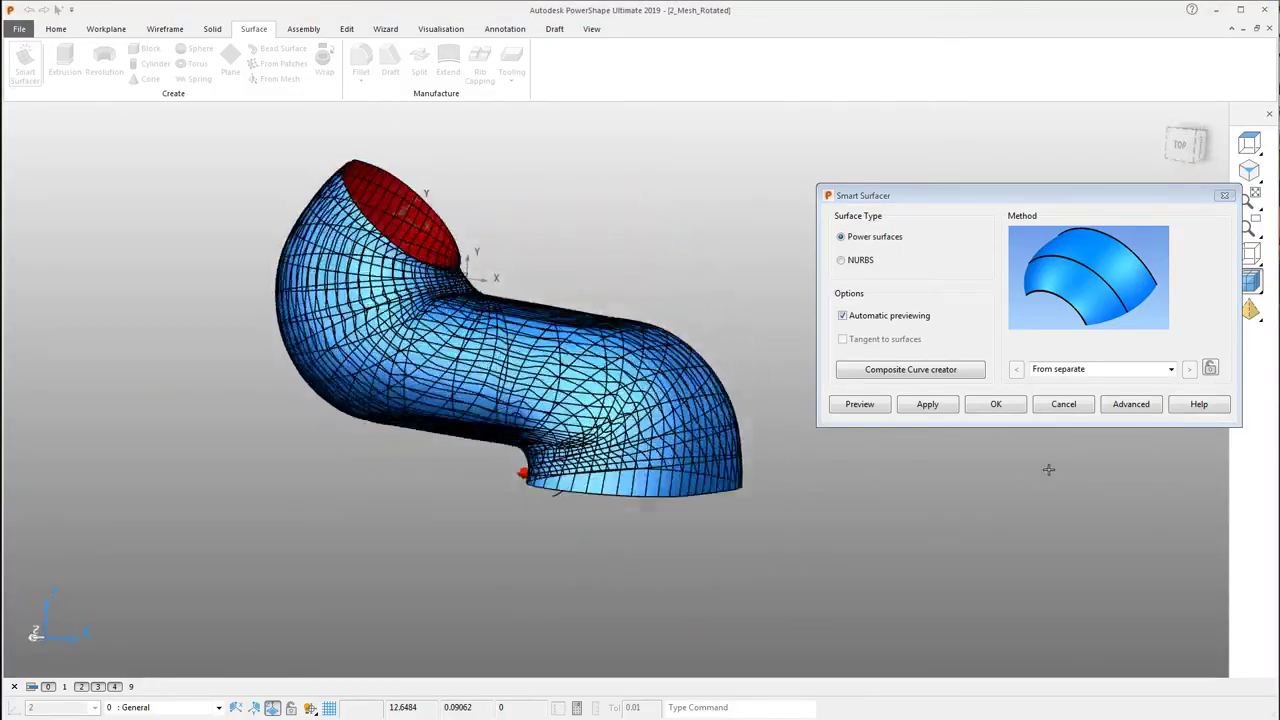
pyautogui.click(996, 404)
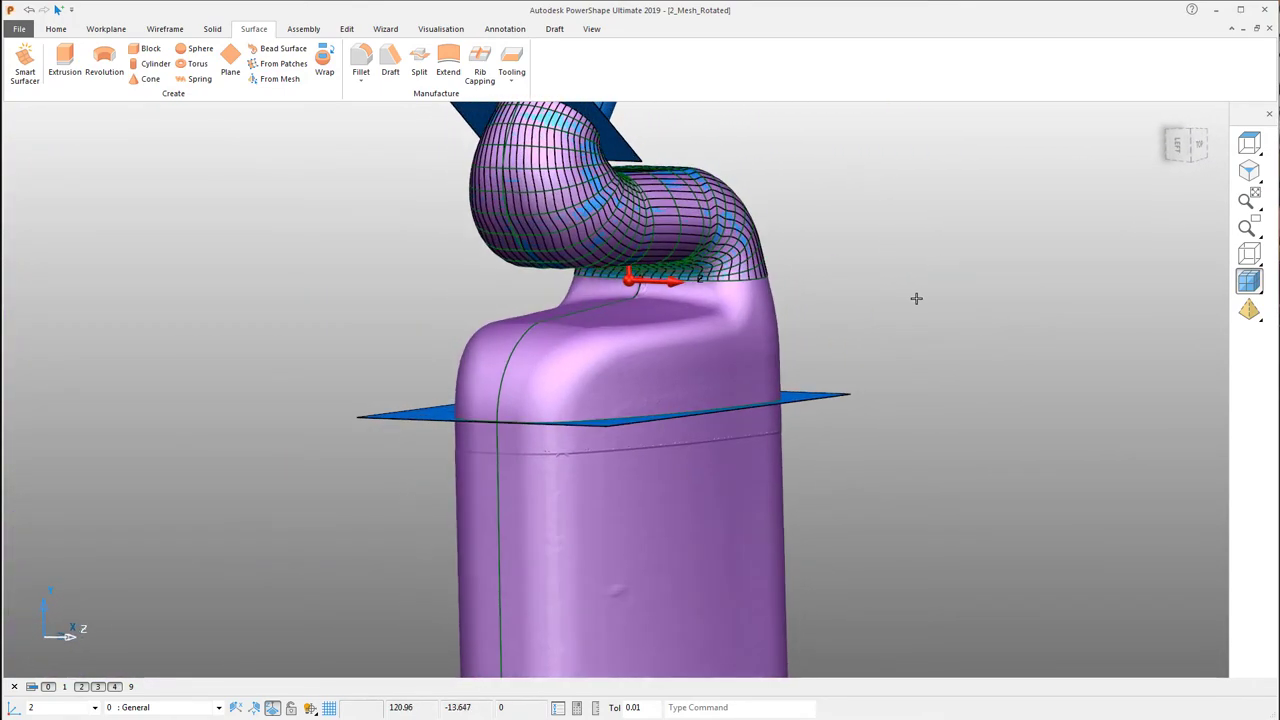
# - Create a horizontal plane at the base of the neck and enlarge it to extend past the neck surface
pyautogui.click(1174, 150)
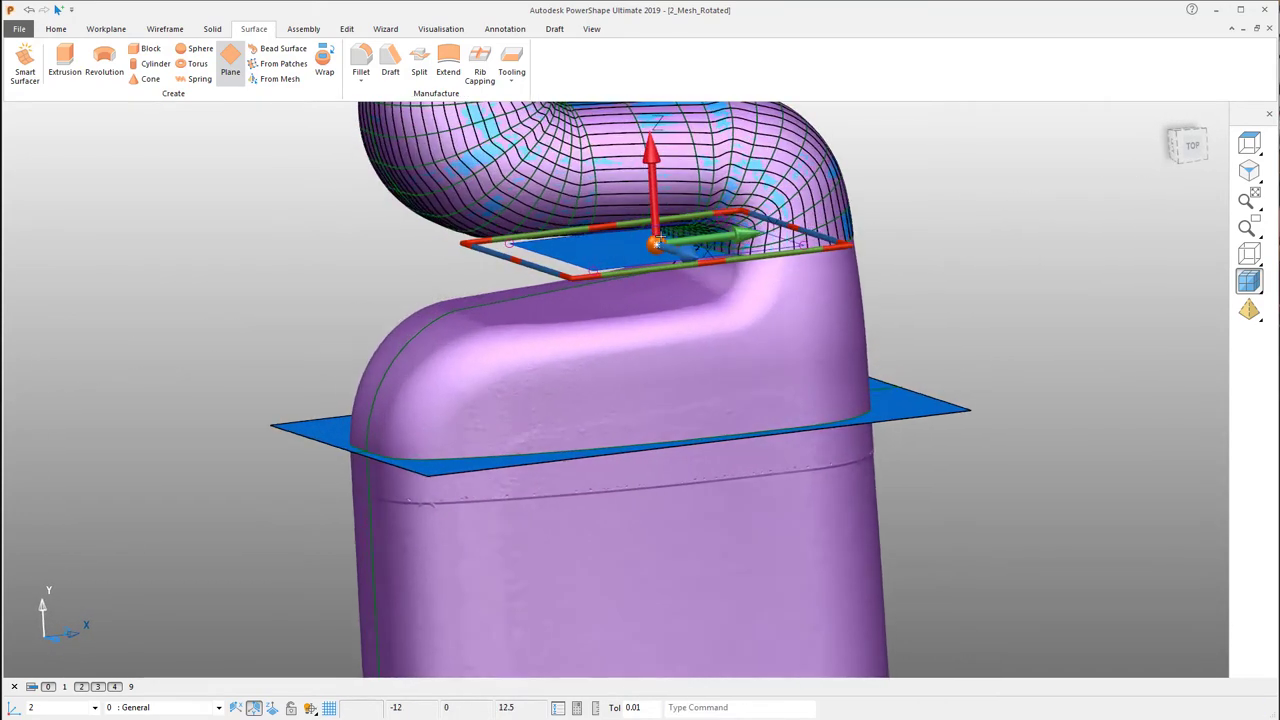
pyautogui.rightClick(908, 200)
pyautogui.click(943, 209)
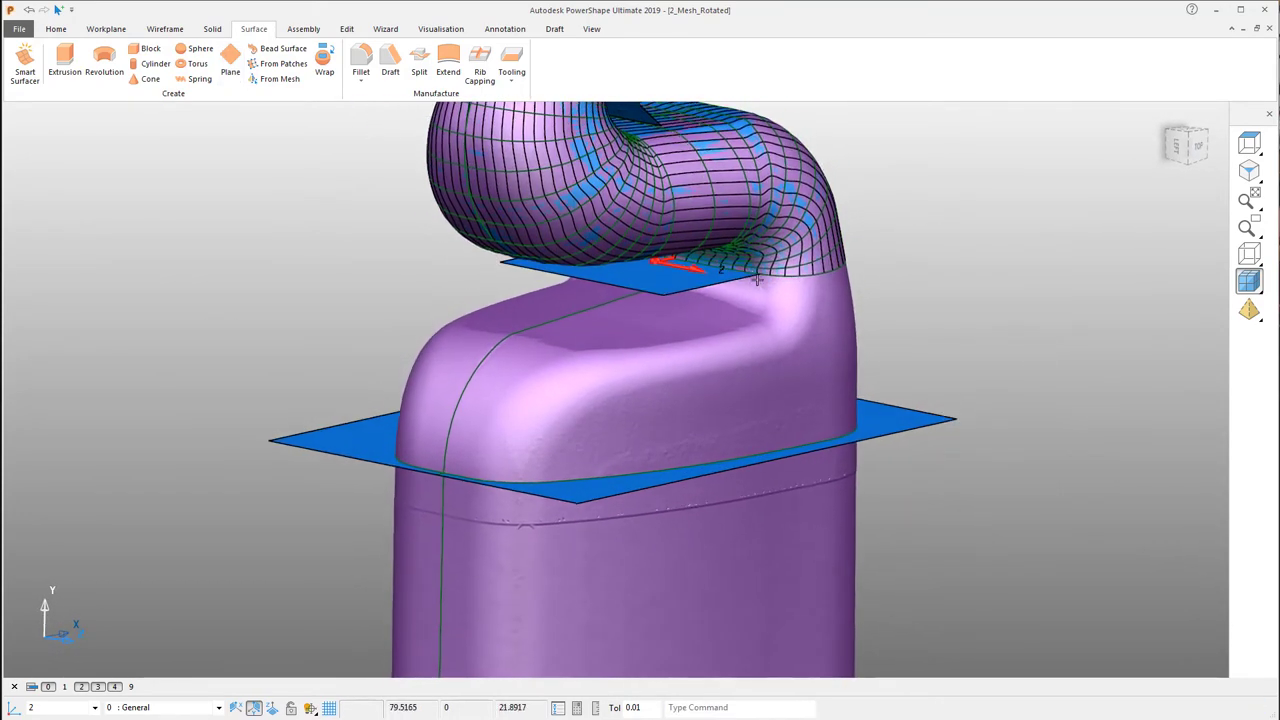
pyautogui.click(691, 278)
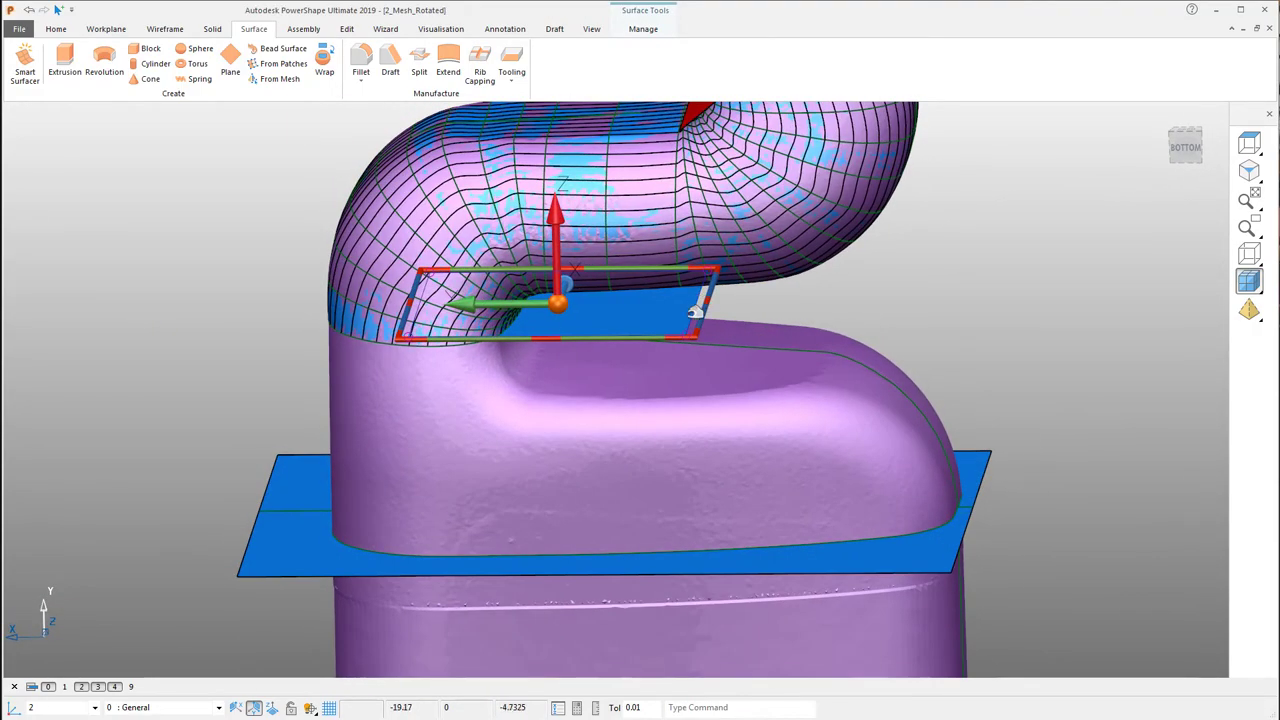
pyautogui.moveTo(722, 316); pyautogui.dragTo(820, 333)
pyautogui.moveTo(1205, 325); pyautogui.dragTo(750, 233, button='middle')
pyautogui.moveTo(734, 228); pyautogui.dragTo(963, 229)
pyautogui.moveTo(963, 229); pyautogui.dragTo(457, 296, button='middle')
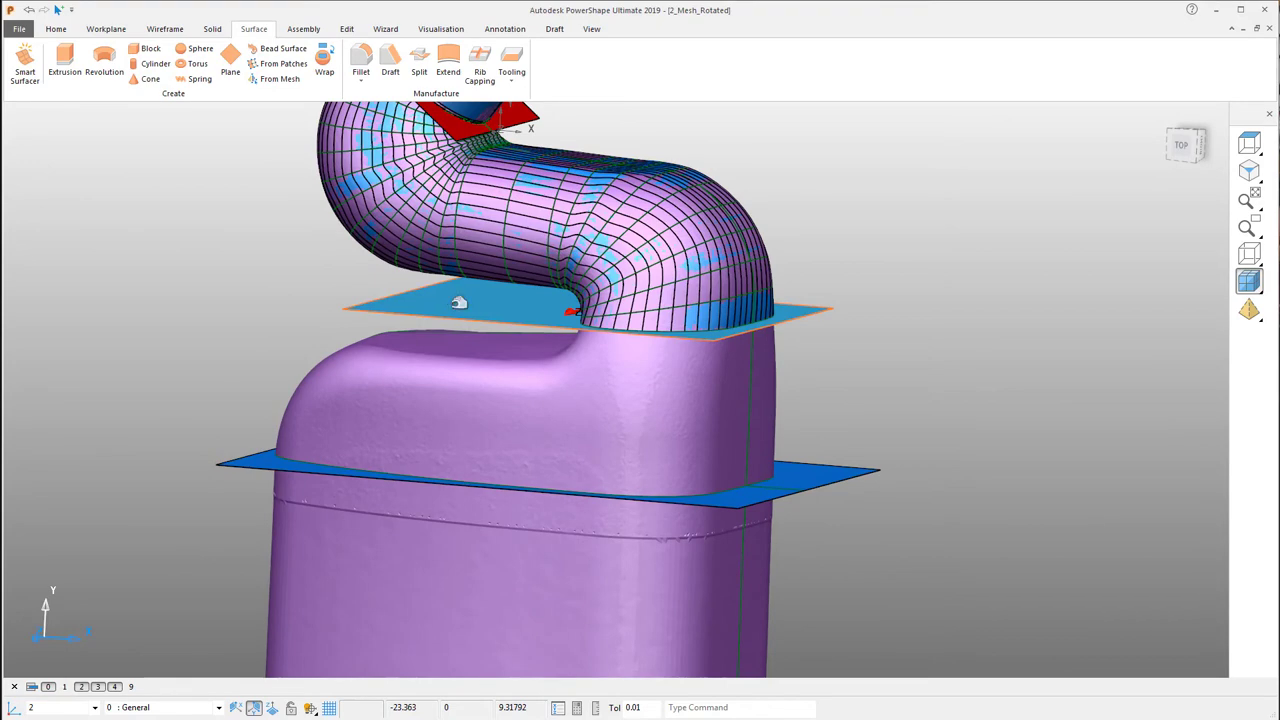
# - Limit the neck surface using the plane at its base as the cutting object
pyautogui.click(346, 29)
pyautogui.click(410, 62)
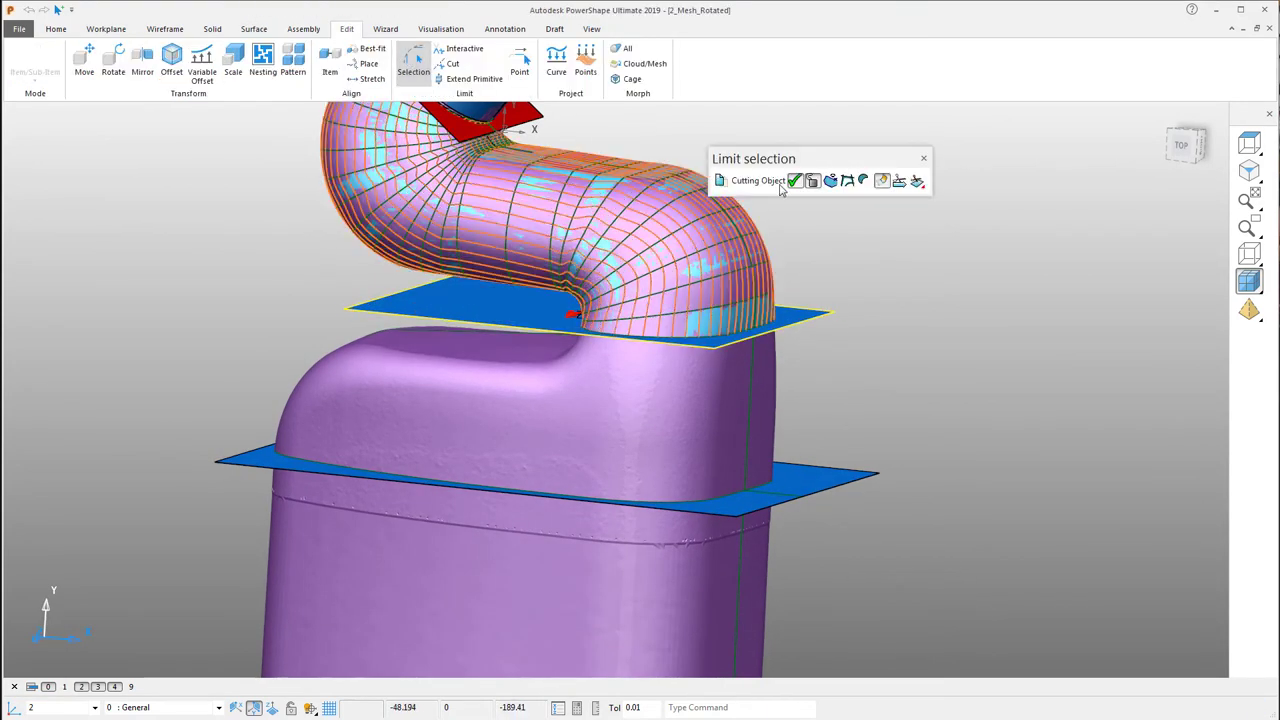
pyautogui.click(882, 182)
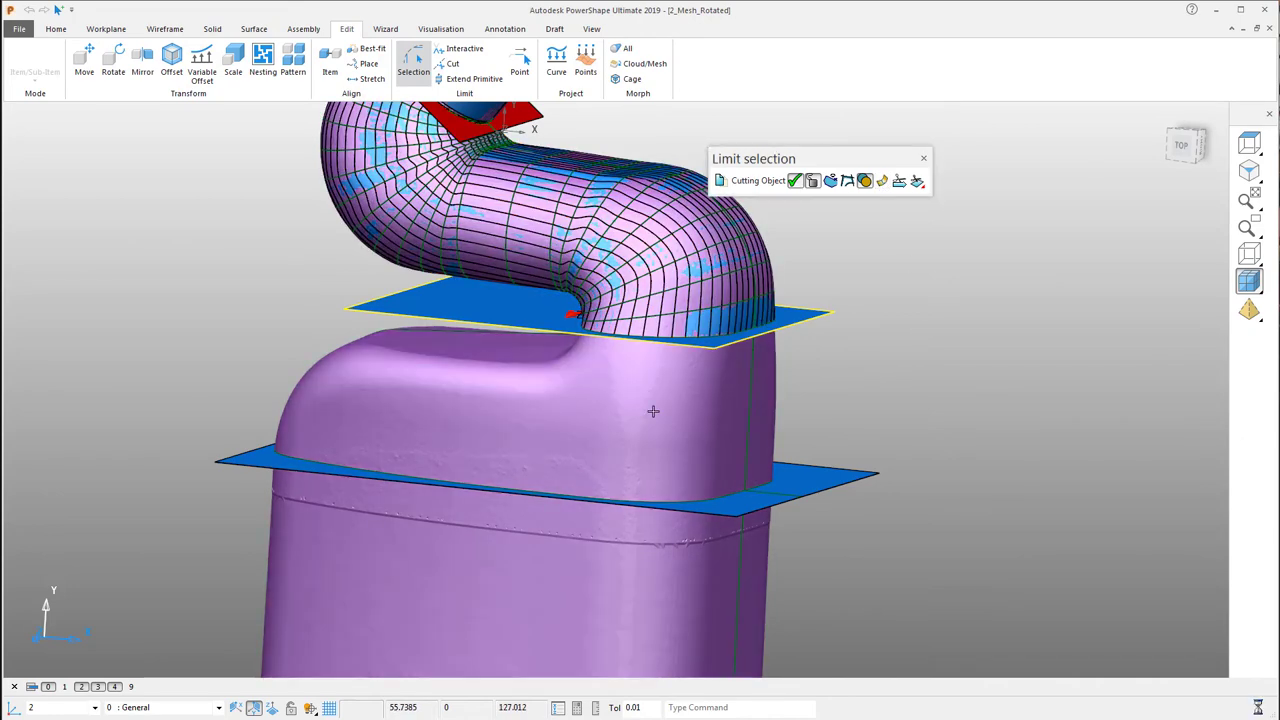
pyautogui.click(924, 160)
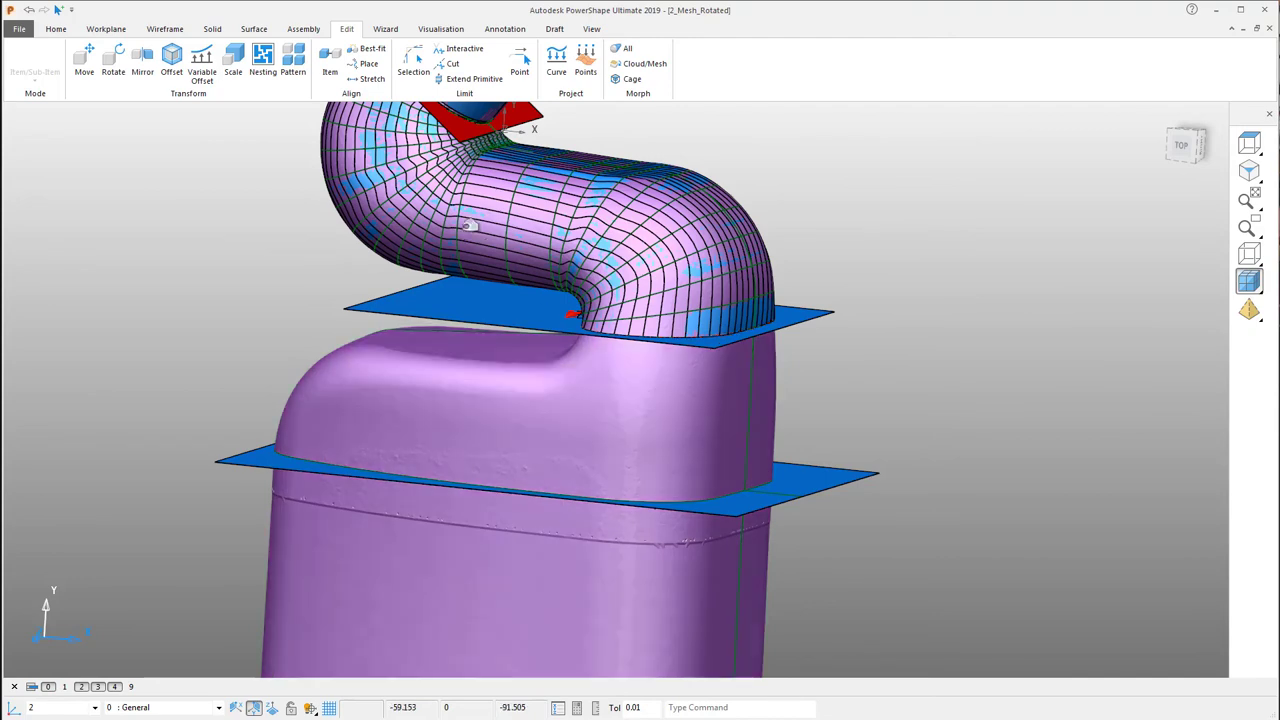
# - Select all surfaces and add them to level 1 (Surfaces)
pyautogui.keyDown('shift'); pyautogui.moveTo(465, 152); pyautogui.dragTo(470, 331, button='middle'); pyautogui.keyUp('shift')
pyautogui.moveTo(483, 209); pyautogui.dragTo(640, 203, button='middle')
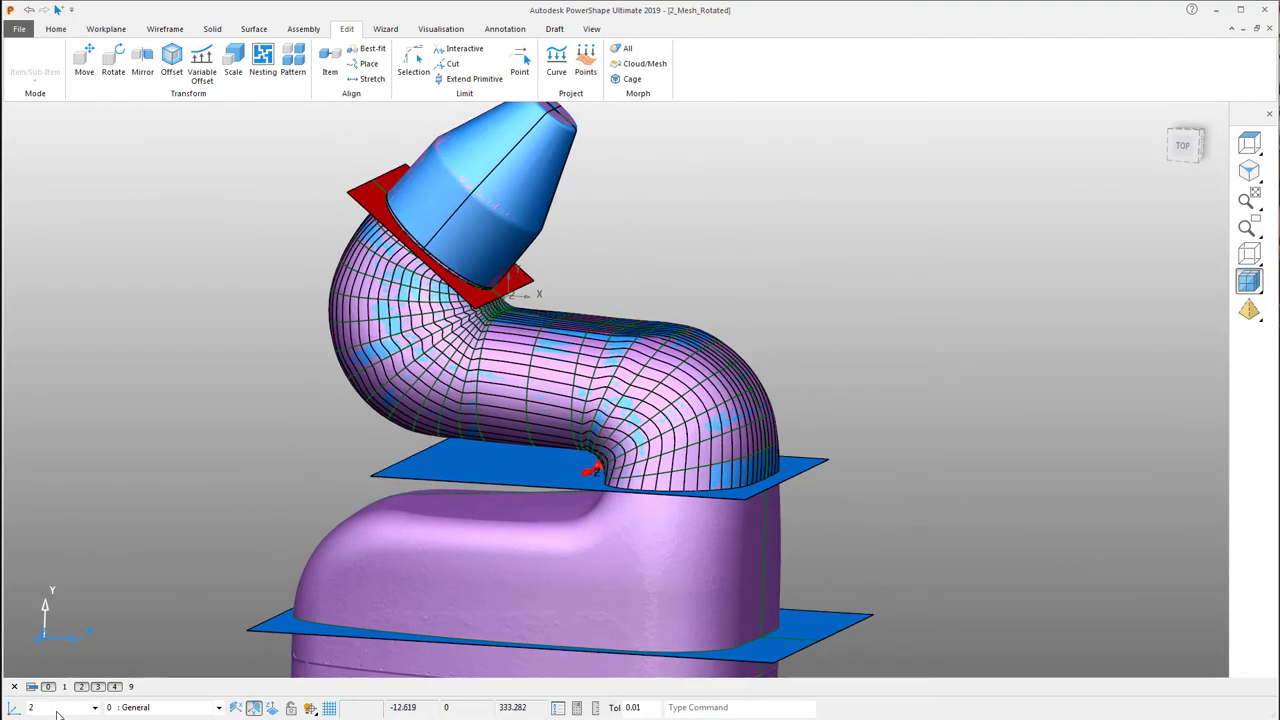
pyautogui.click(56, 30)
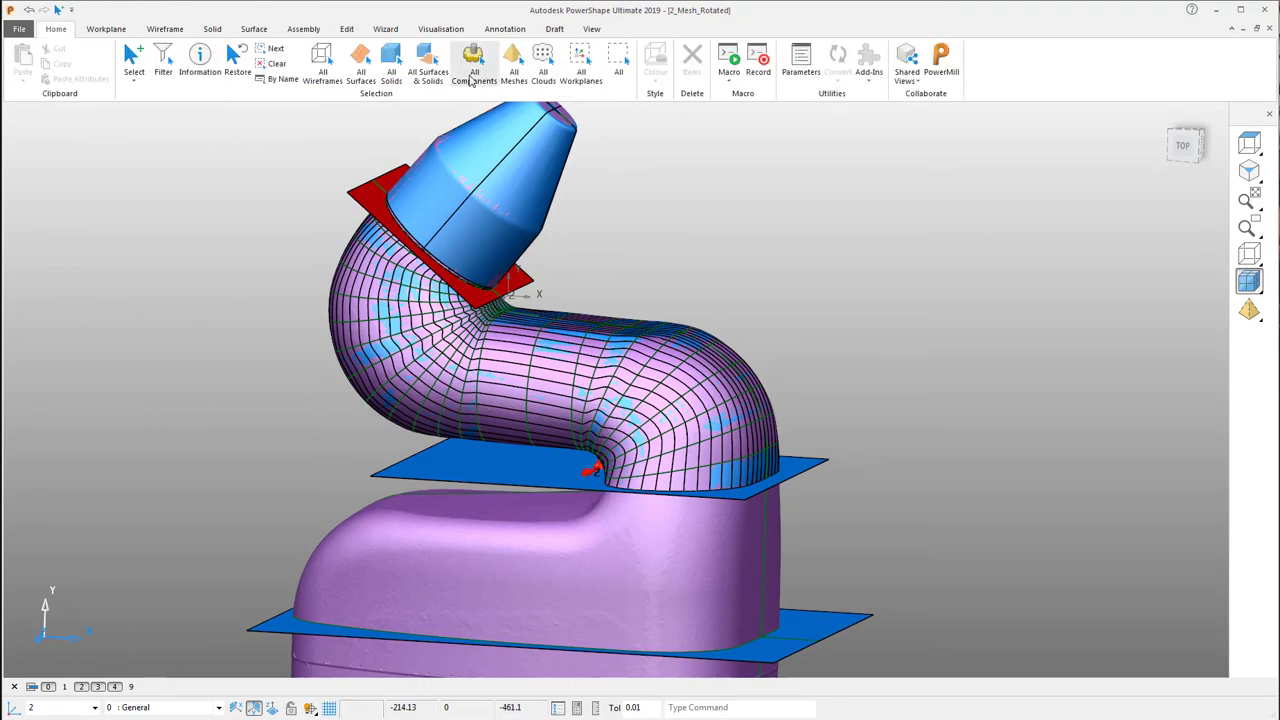
pyautogui.click(361, 68)
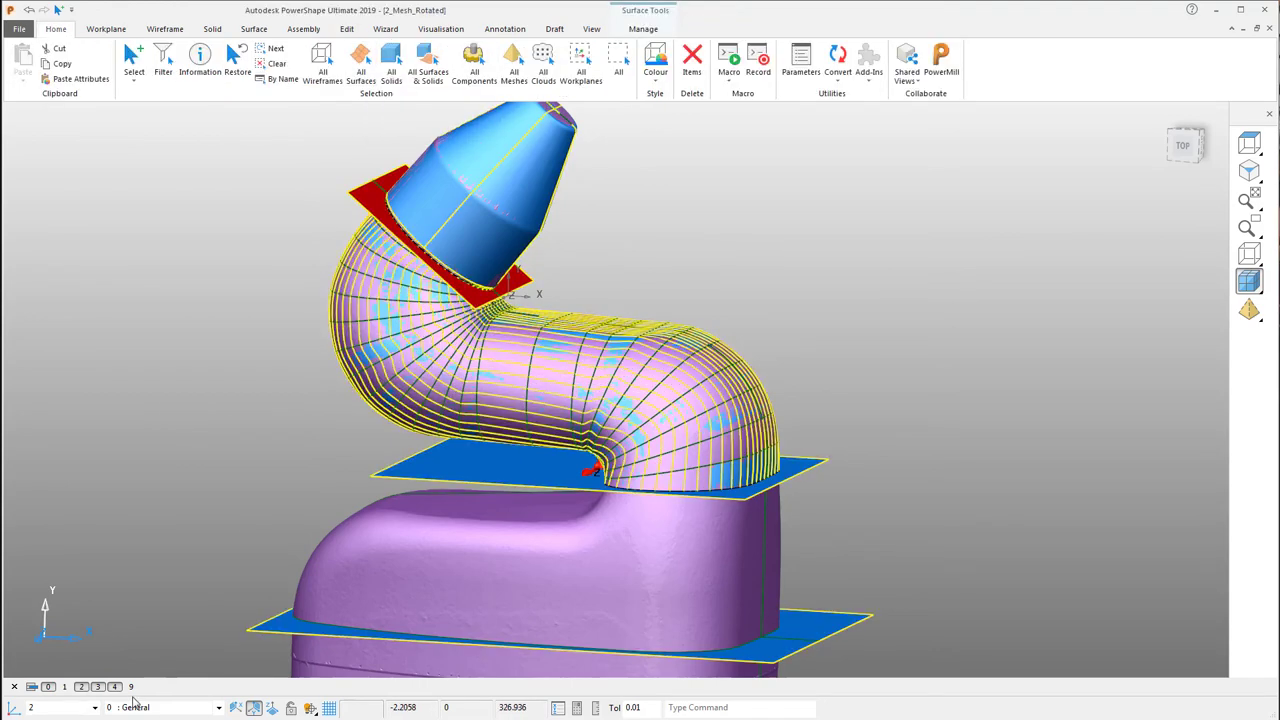
pyautogui.rightClick(66, 687)
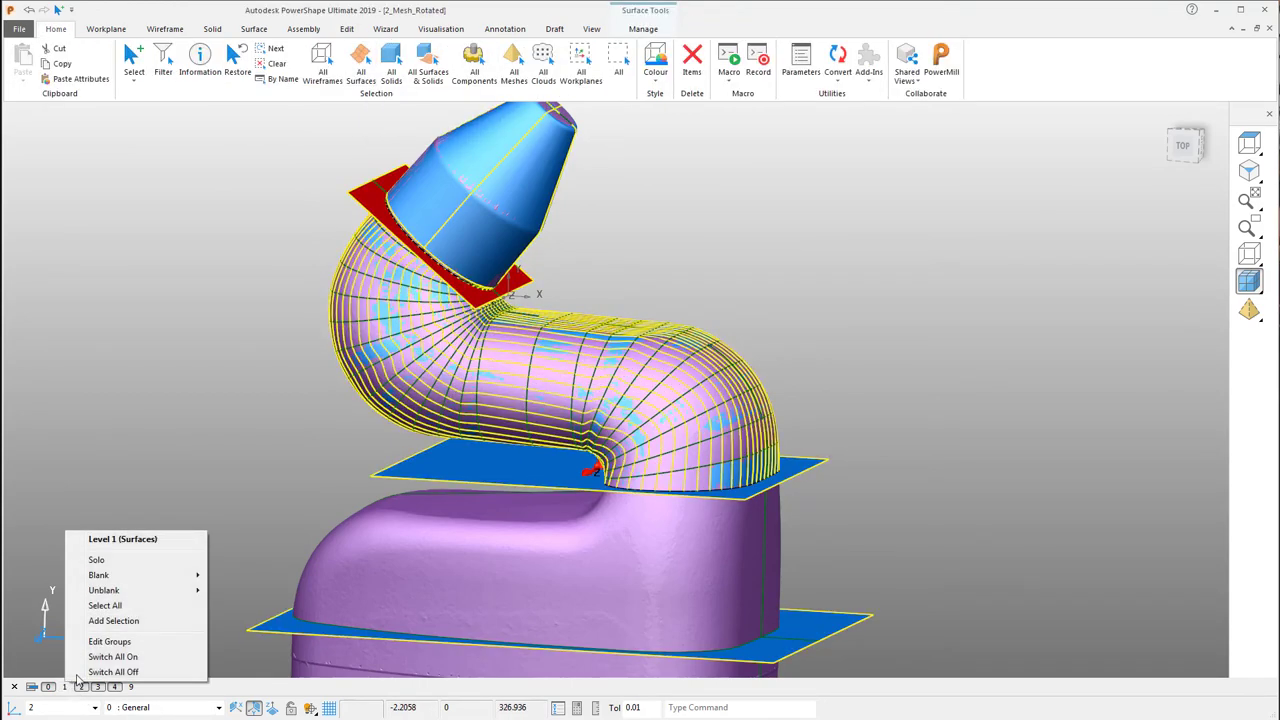
pyautogui.click(108, 622)
# - Delete the nozzle mesh and the bent neck mesh above the bottle's shoulder
pyautogui.click(507, 222)
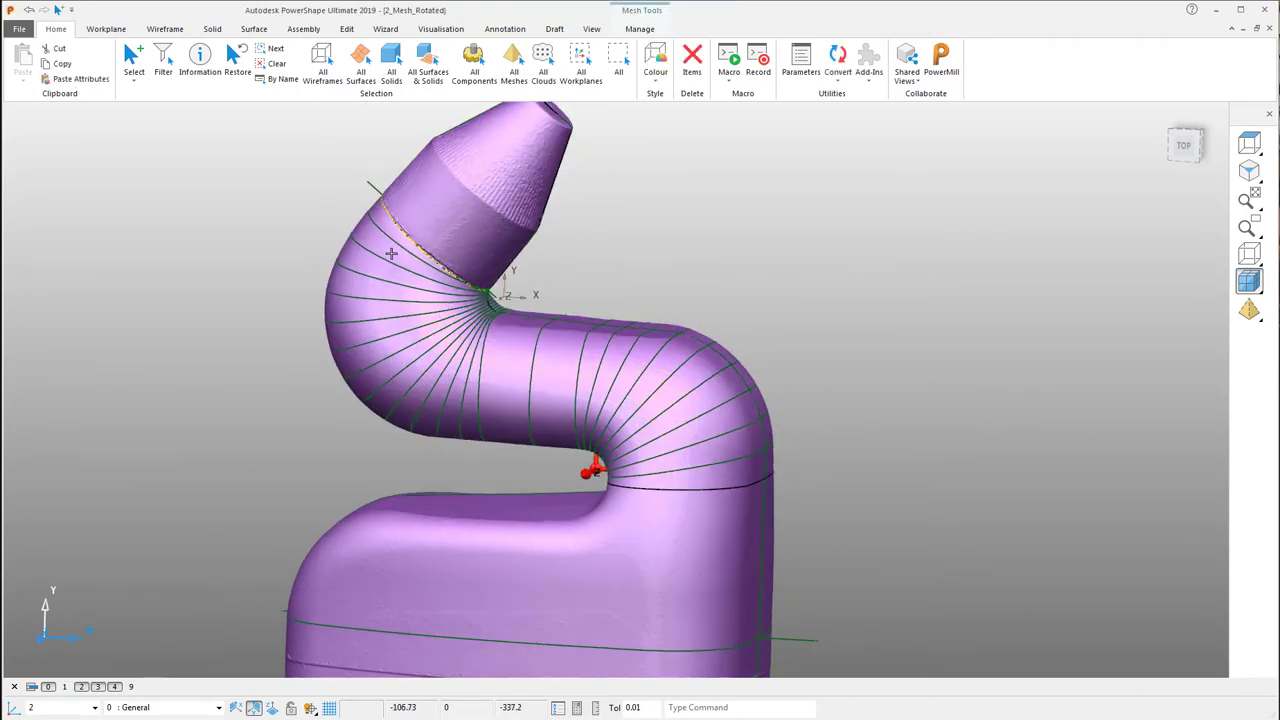
pyautogui.press('Delete')
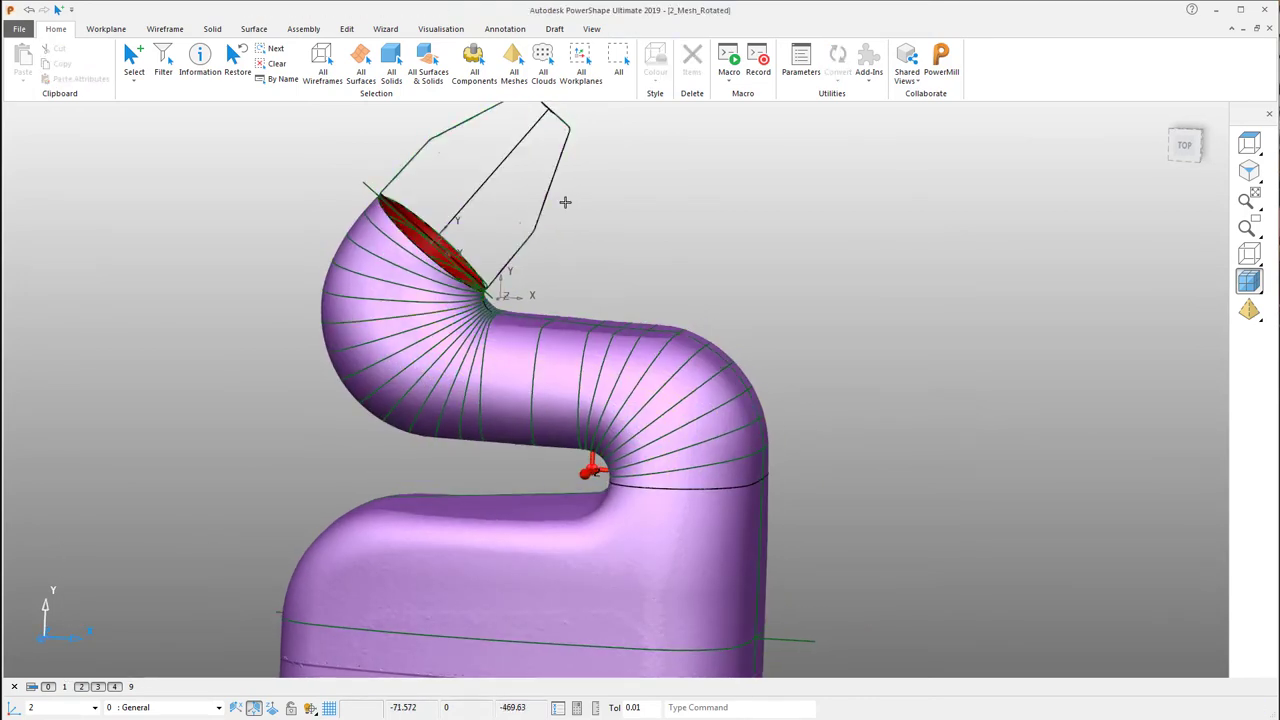
pyautogui.click(539, 340)
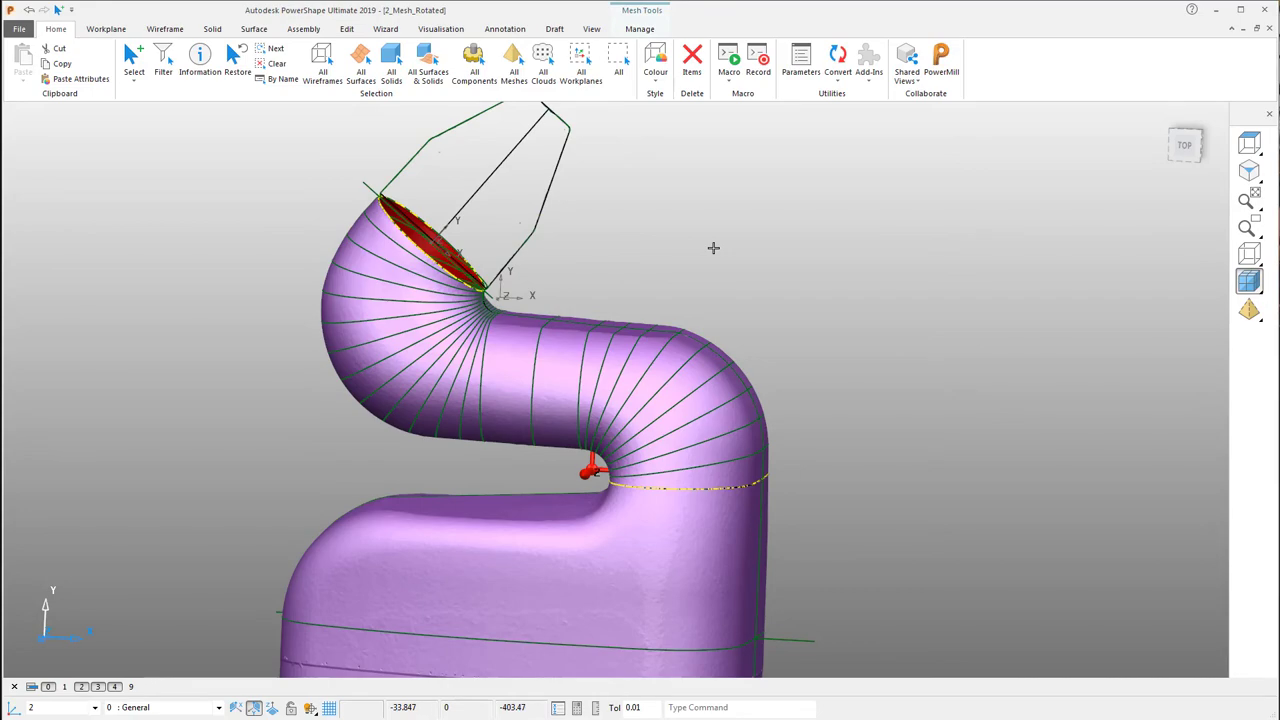
pyautogui.press('Delete')
pyautogui.scroll(5, 774, 498)
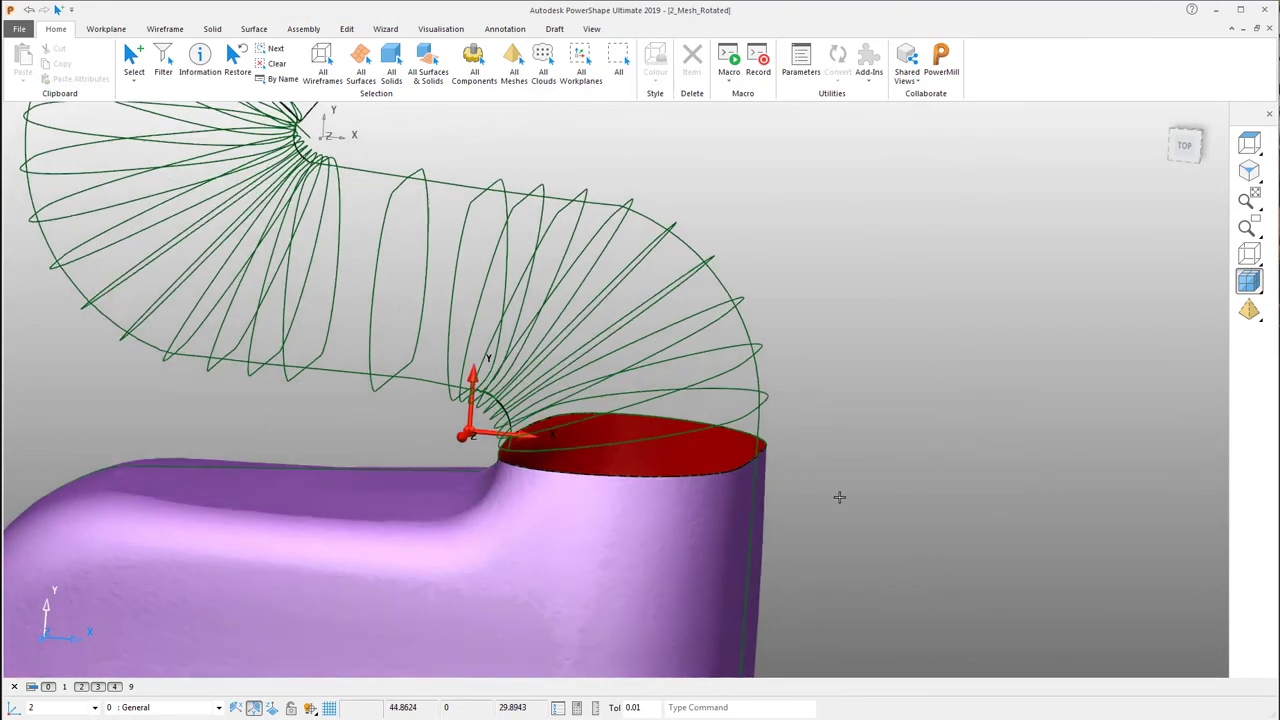
pyautogui.click(686, 380)
pyautogui.click(938, 347)
pyautogui.moveTo(938, 347); pyautogui.dragTo(936, 503, button='middle')
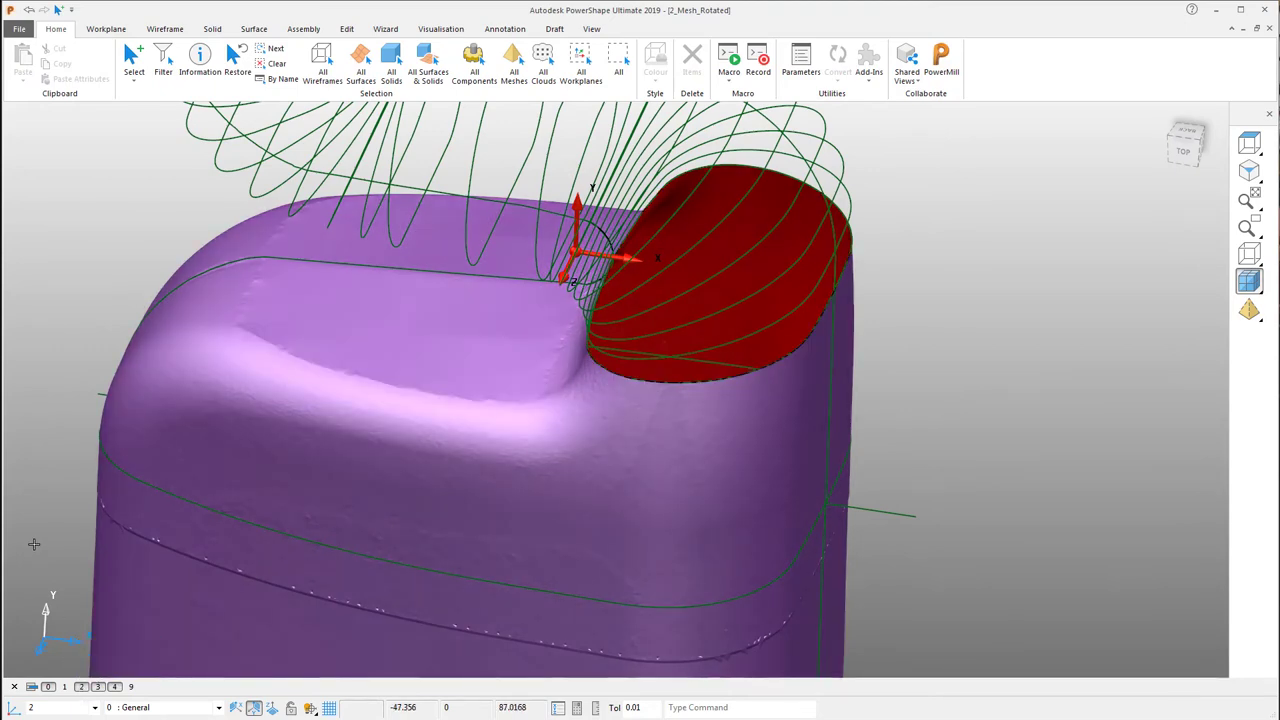
# - Show level 1, limit the bottle mesh using the plane below the shoulder as the cutting object, and isolate the shoulder mesh
pyautogui.click(64, 687)
pyautogui.click(912, 412)
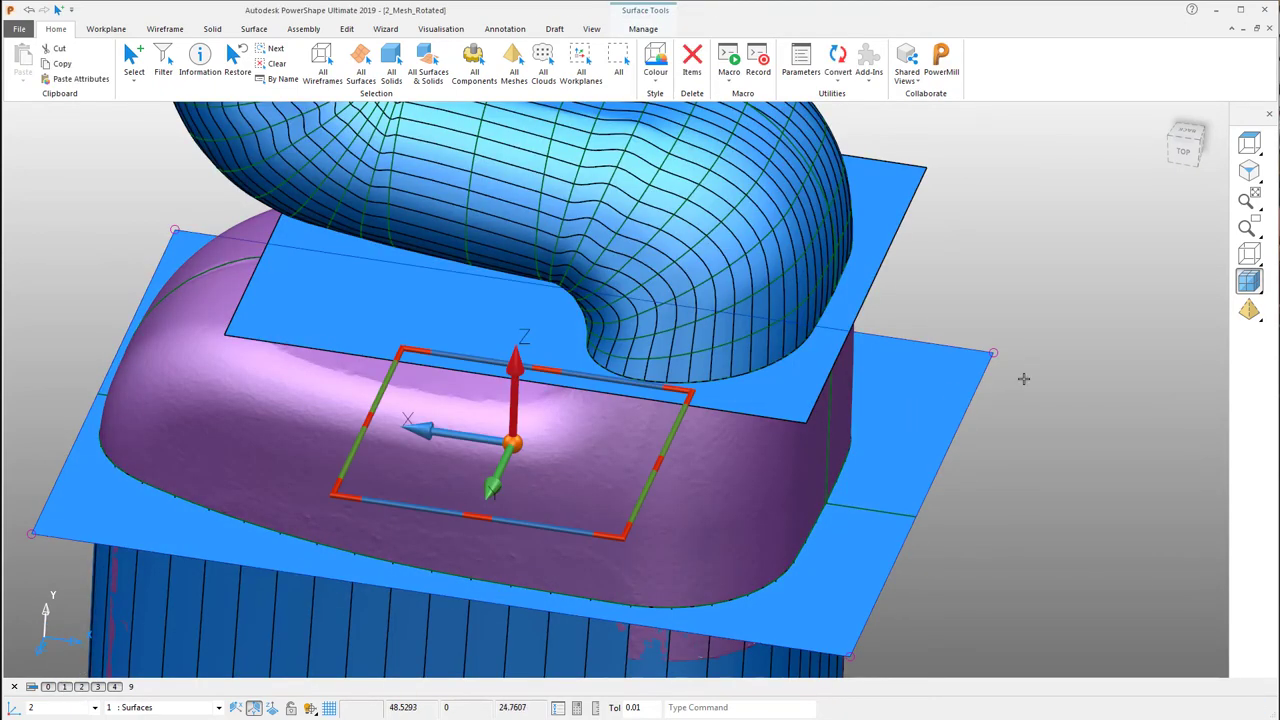
pyautogui.moveTo(1023, 378); pyautogui.dragTo(960, 271, button='middle')
pyautogui.click(960, 271)
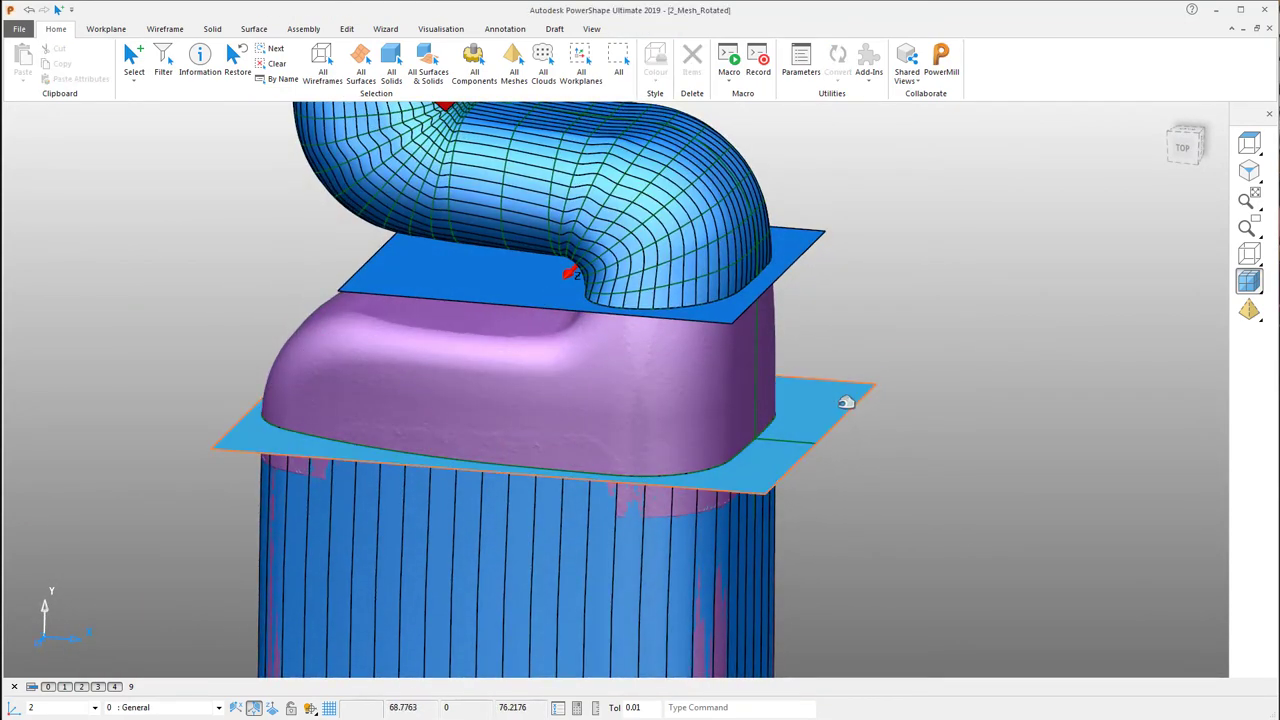
pyautogui.click(846, 402)
pyautogui.click(349, 30)
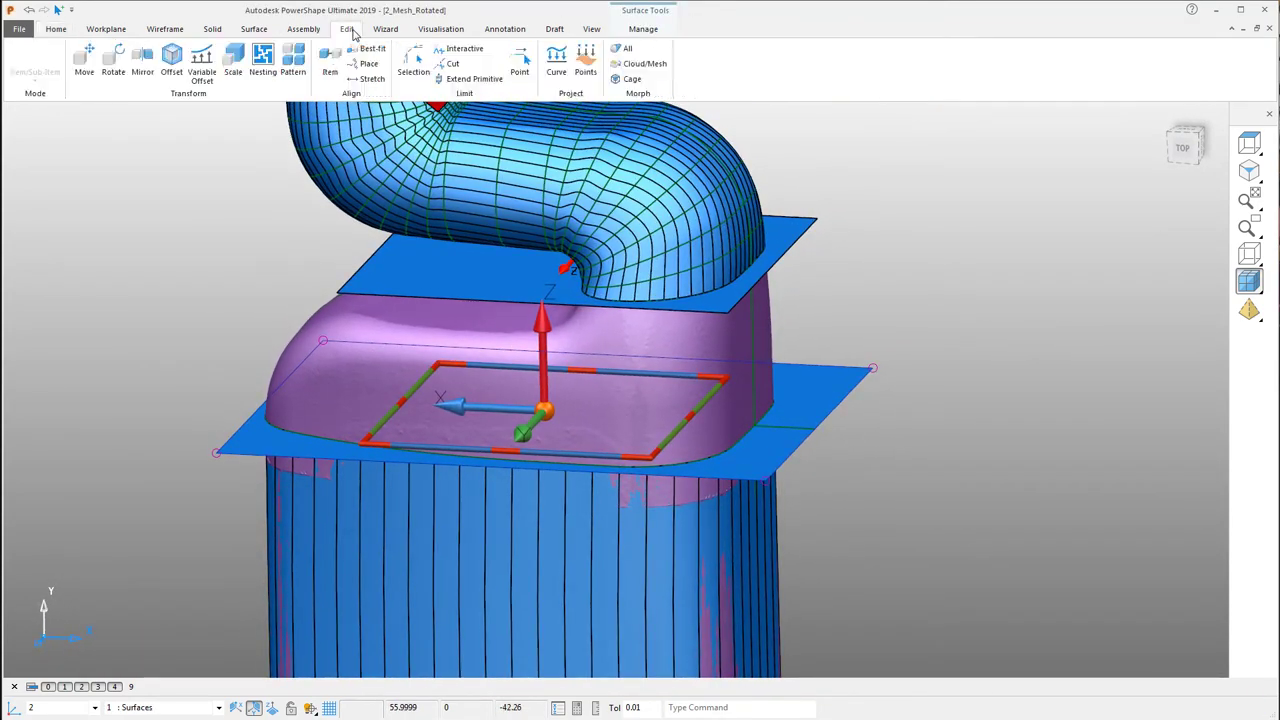
pyautogui.click(412, 70)
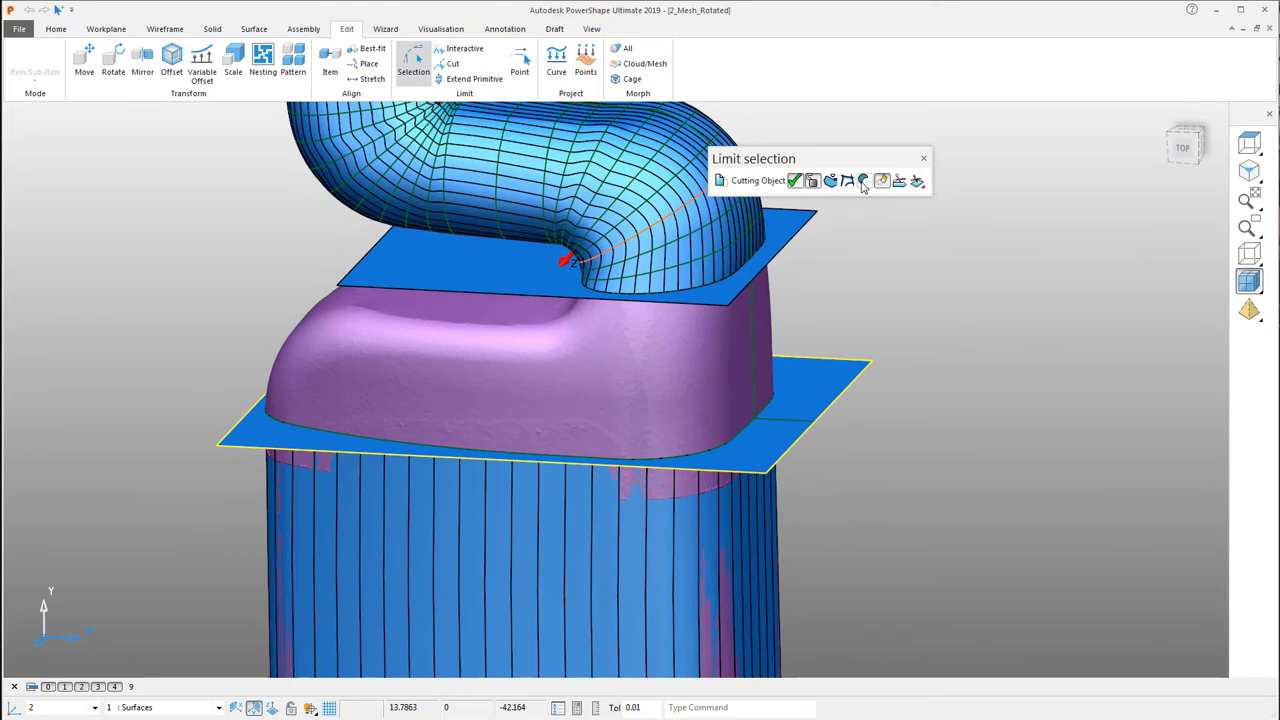
pyautogui.click(679, 300)
pyautogui.click(923, 159)
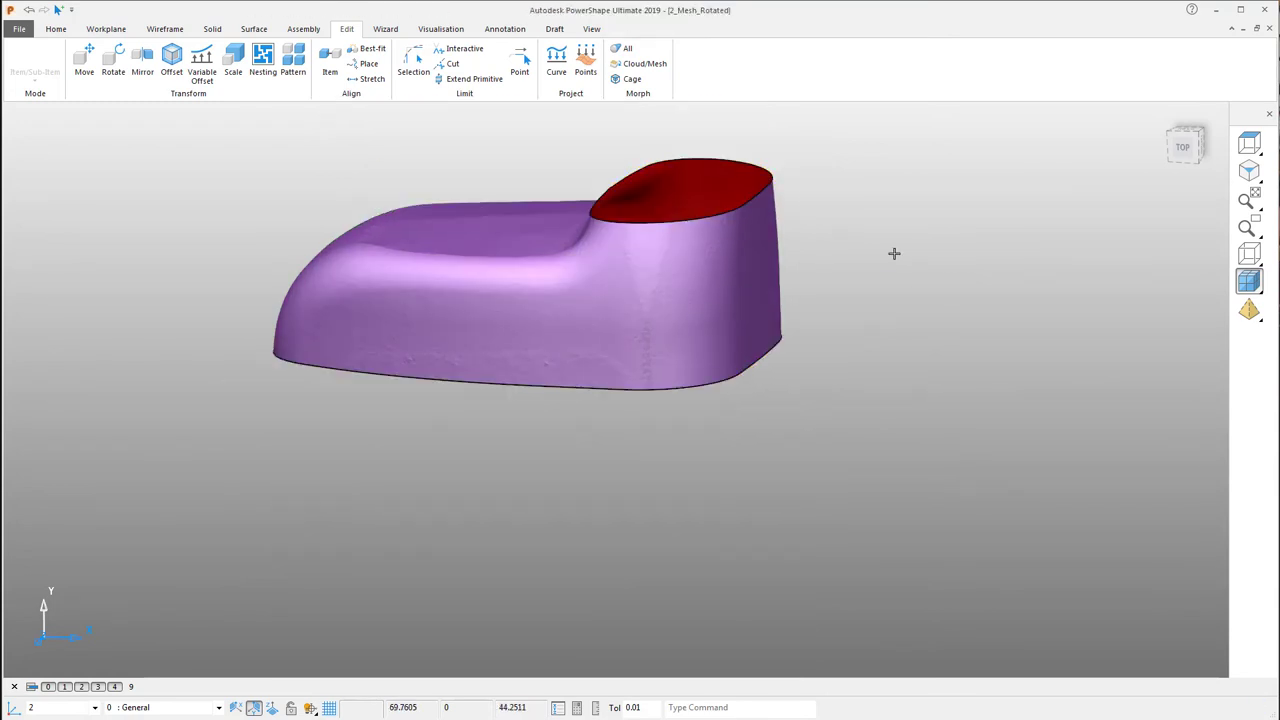
# - Create a workplane at the centre of the selected shoulder mesh
pyautogui.moveTo(894, 253); pyautogui.dragTo(886, 420, button='middle')
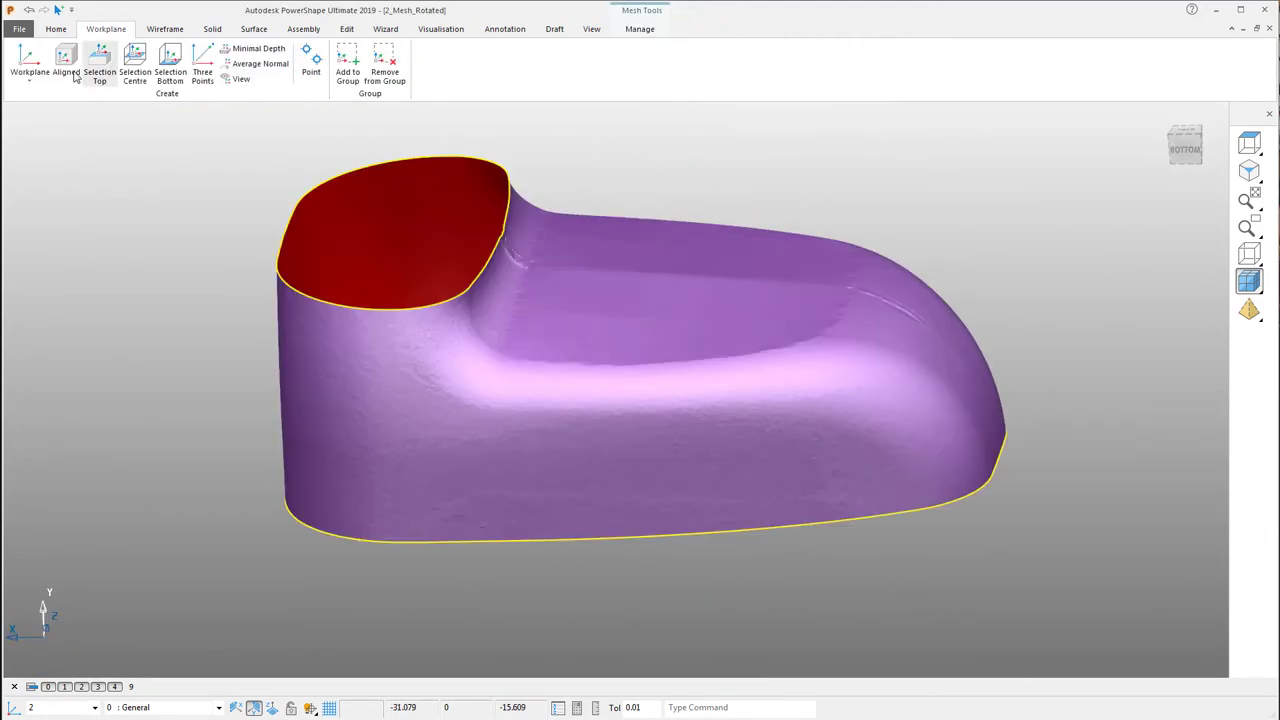
pyautogui.click(135, 62)
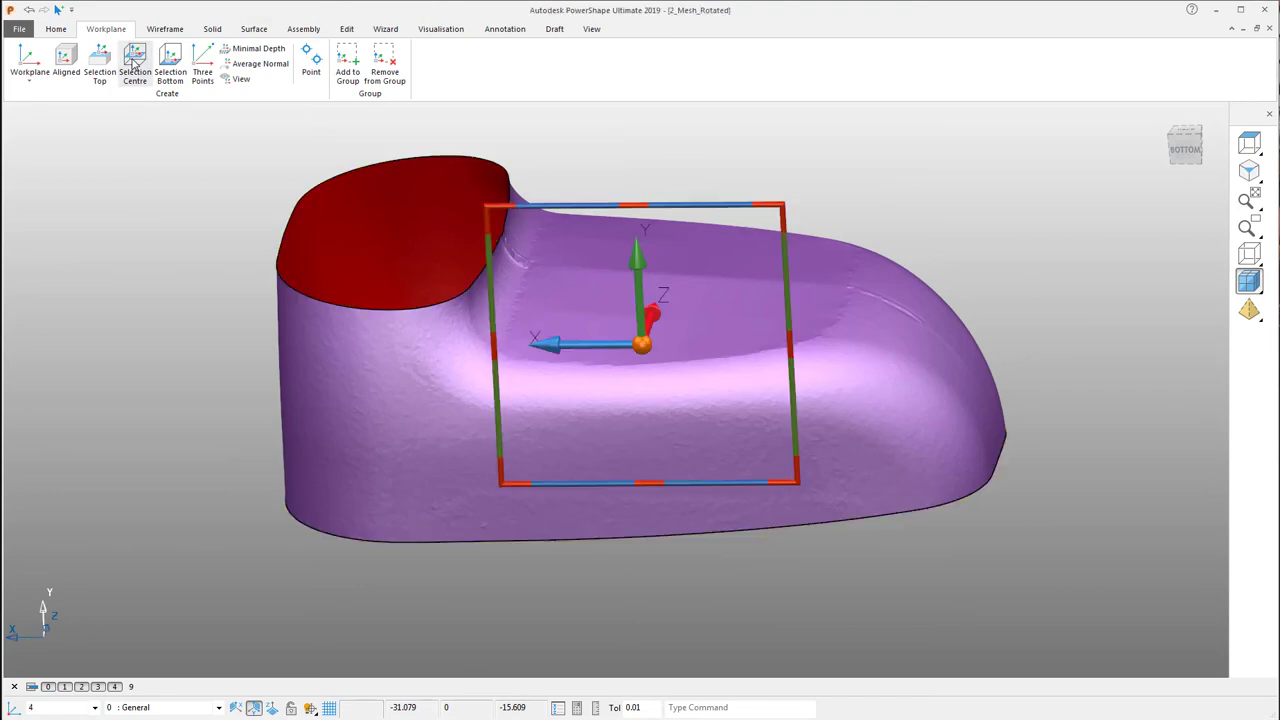
pyautogui.moveTo(739, 400); pyautogui.dragTo(1150, 220, button='middle')
pyautogui.click(1185, 133)
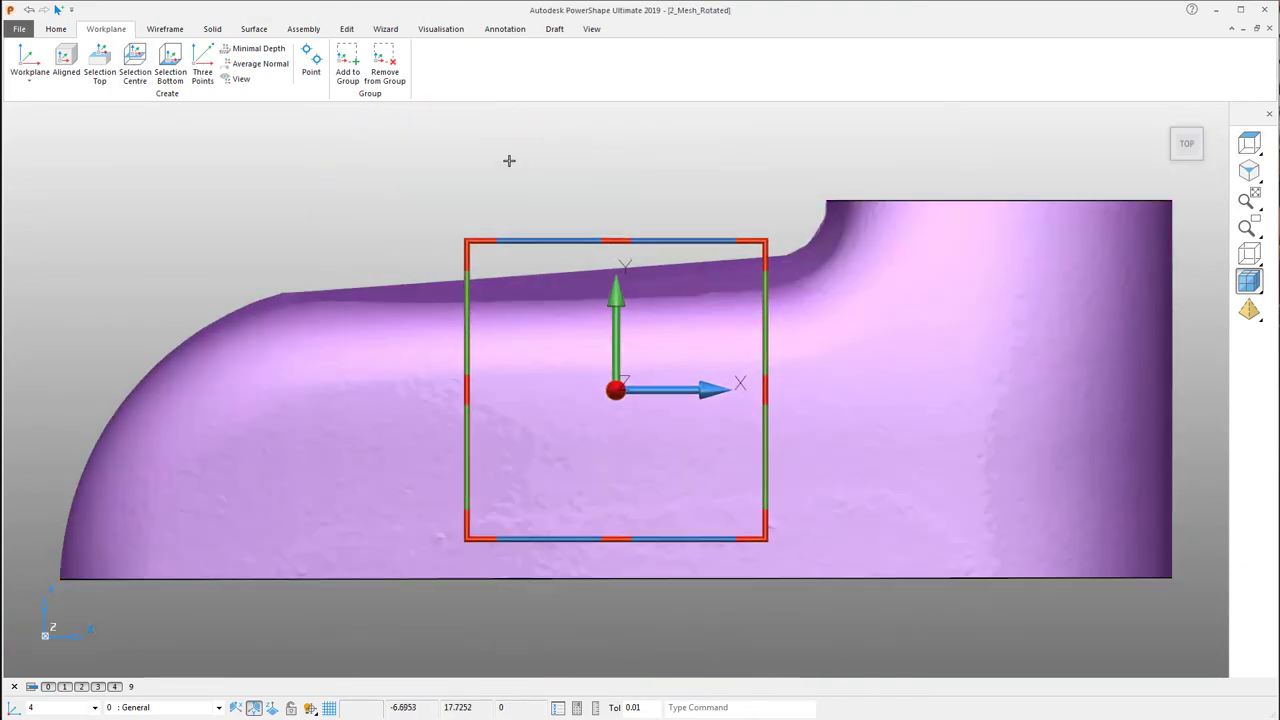
pyautogui.rightClick(498, 157)
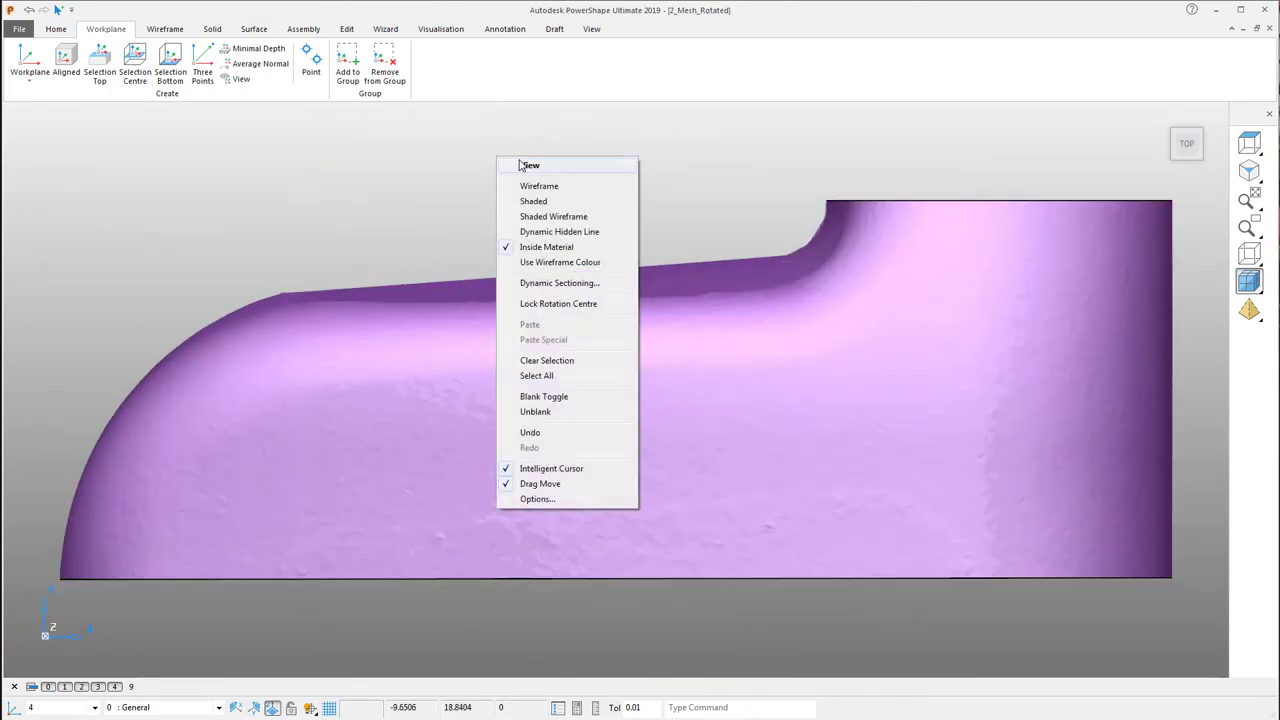
pyautogui.click(523, 165)
pyautogui.click(645, 383)
pyautogui.click(414, 217)
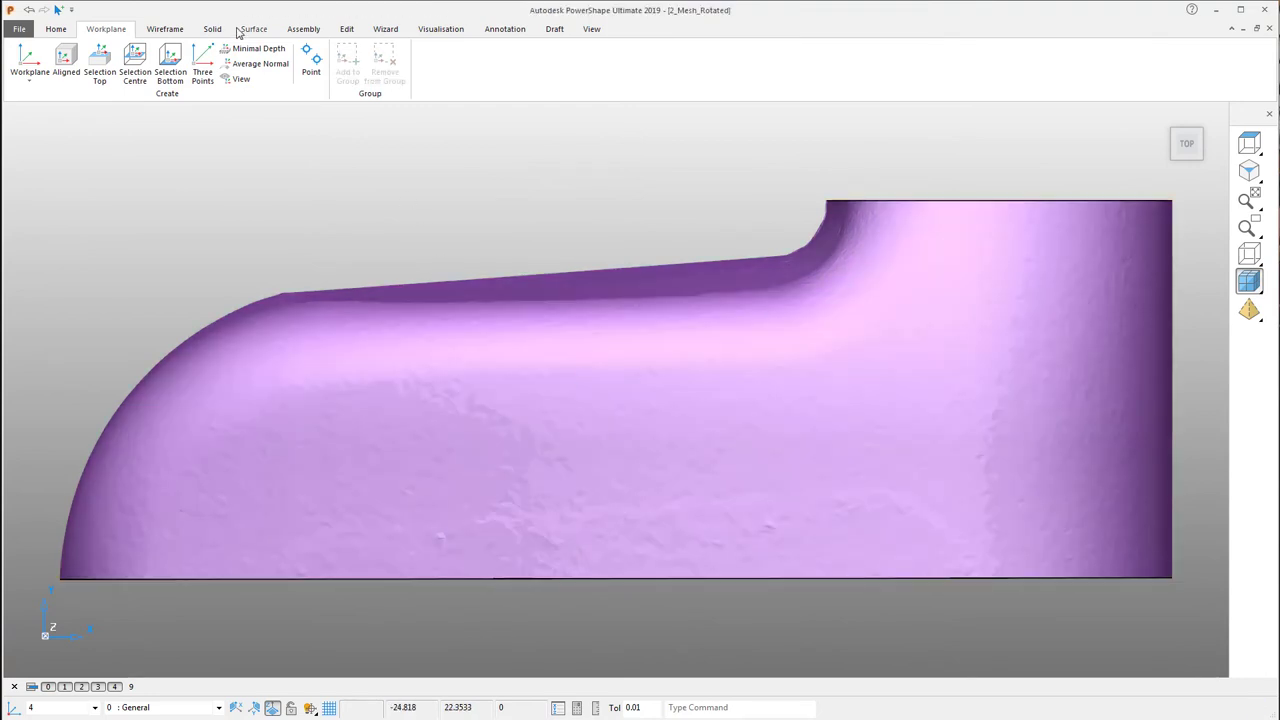
# - Create a plane surface at 0 0 0, the centre of the shoulder mesh
pyautogui.click(252, 29)
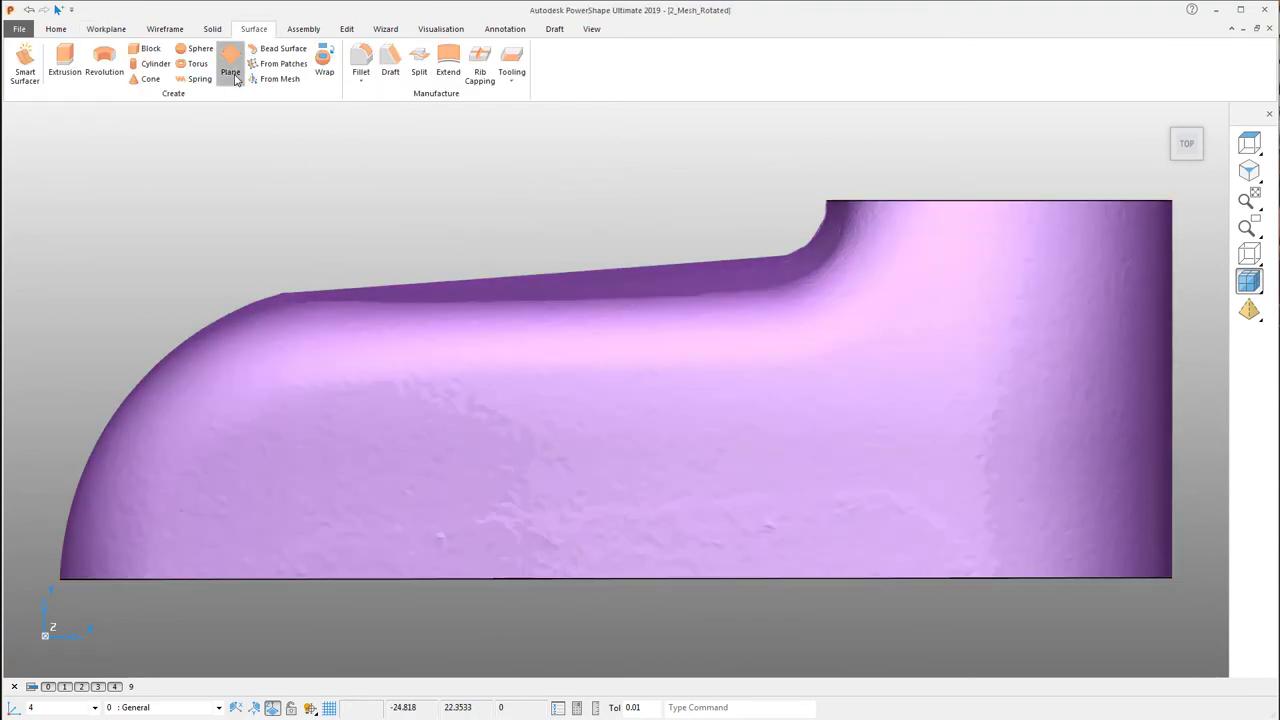
pyautogui.click(768, 710)
pyautogui.write('0 0 0')
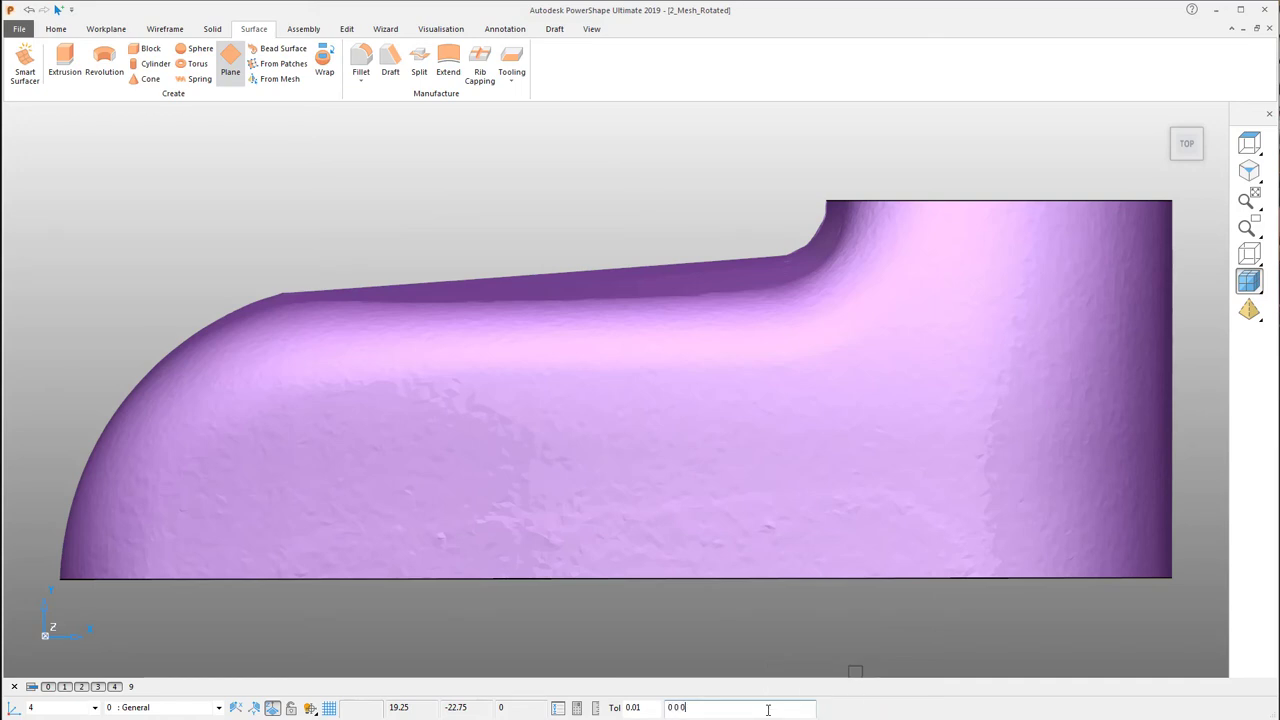
pyautogui.press('Return')
pyautogui.rightClick(452, 118)
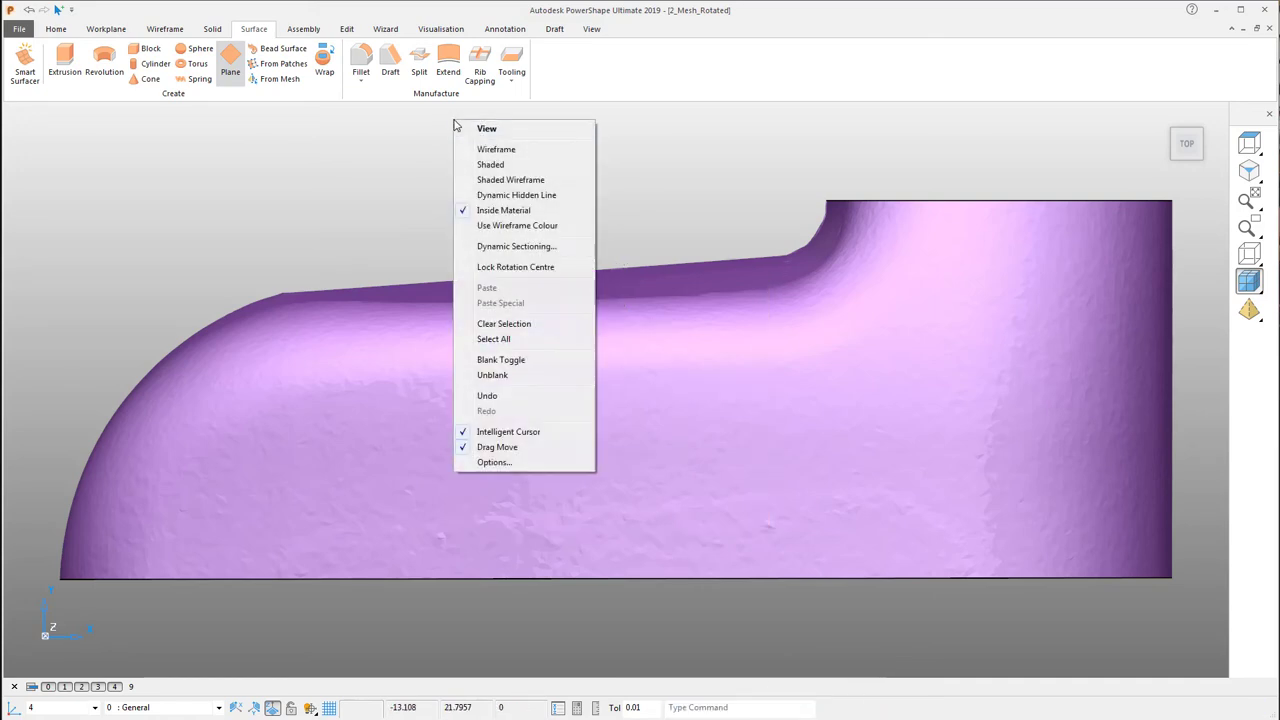
pyautogui.click(530, 129)
pyautogui.moveTo(735, 585); pyautogui.dragTo(634, 425, button='middle')
pyautogui.click(634, 425)
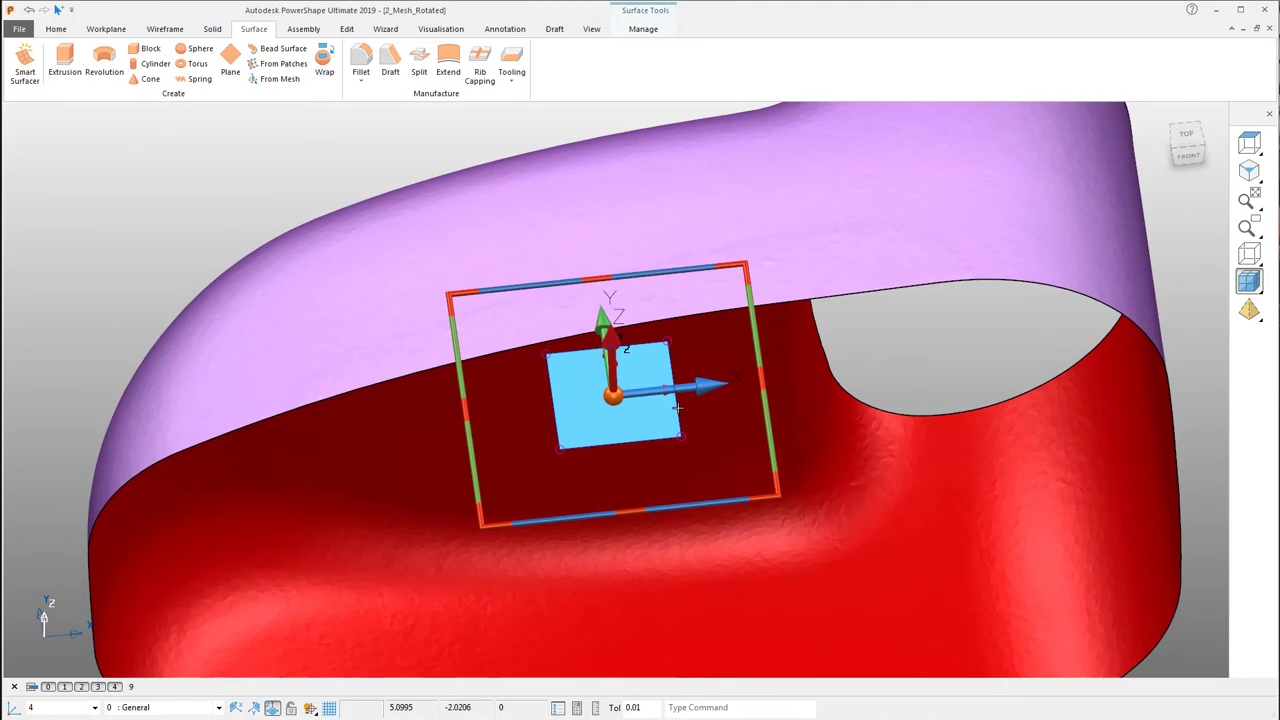
# - Enlarge the central plane in both directions so that it extends past the shoulder mesh on every side
pyautogui.moveTo(703, 402); pyautogui.dragTo(1200, 368)
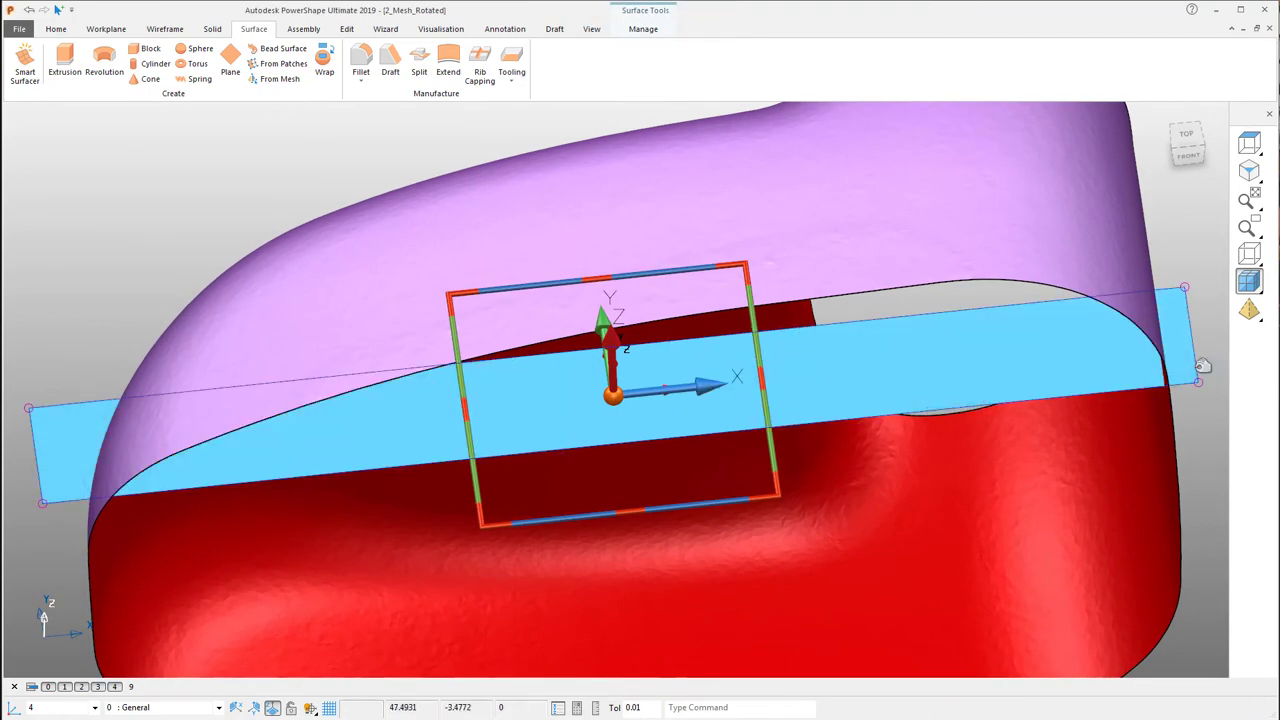
pyautogui.moveTo(1020, 380); pyautogui.dragTo(760, 250, button='middle')
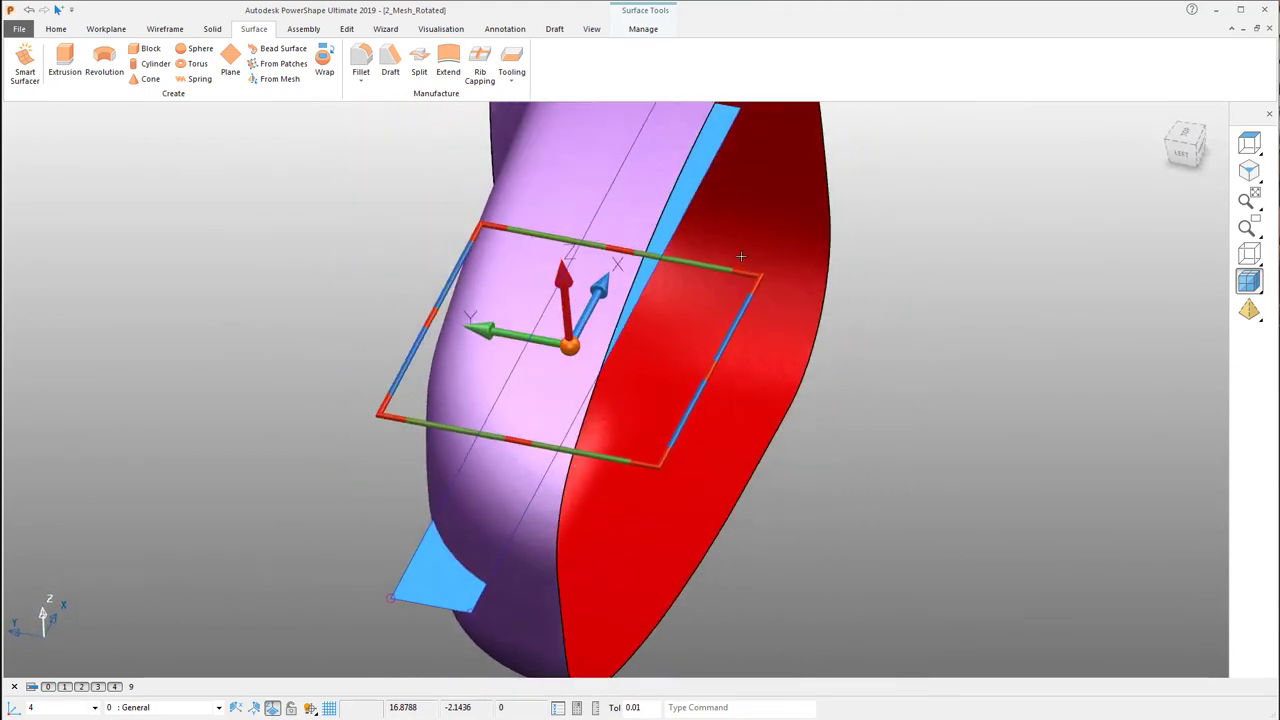
pyautogui.moveTo(703, 190); pyautogui.dragTo(846, 203)
pyautogui.hotkey('ctrl', '5')
pyautogui.moveTo(997, 358); pyautogui.dragTo(336, 201, button='middle')
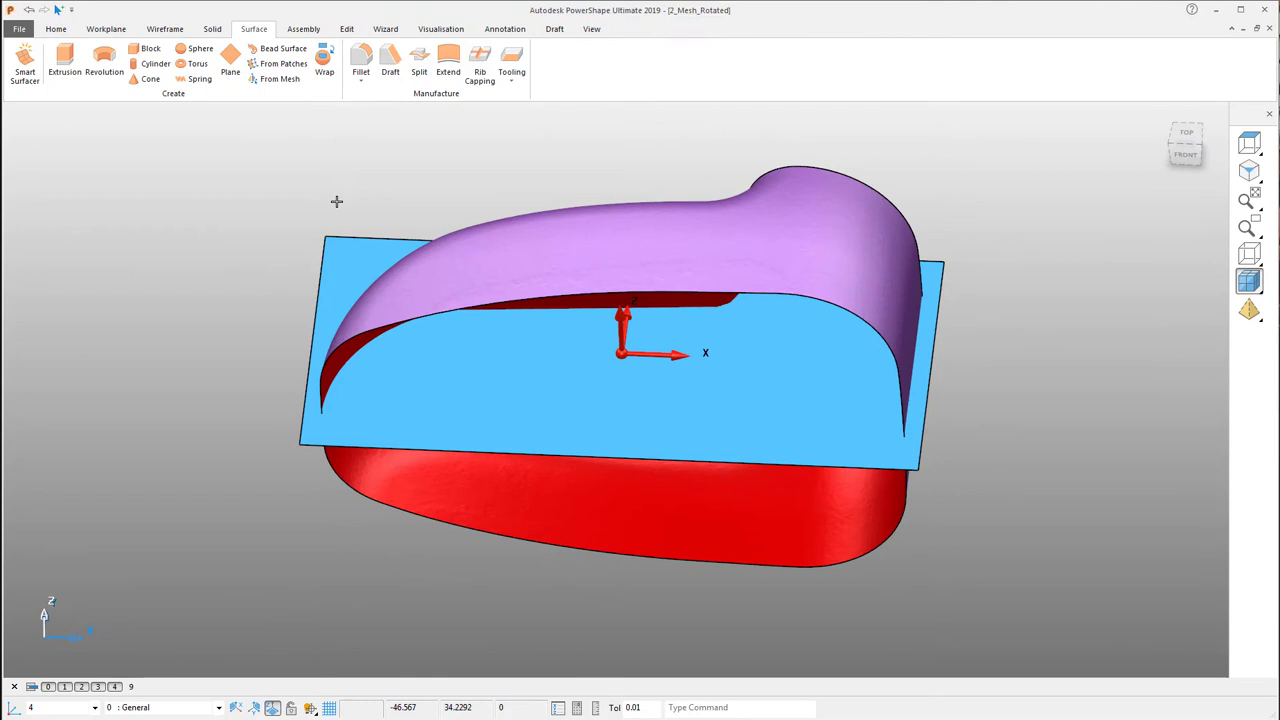
# - Limit the shoulder mesh using the central plane as the cutting object, keeping both halves
pyautogui.click(334, 257)
pyautogui.click(349, 29)
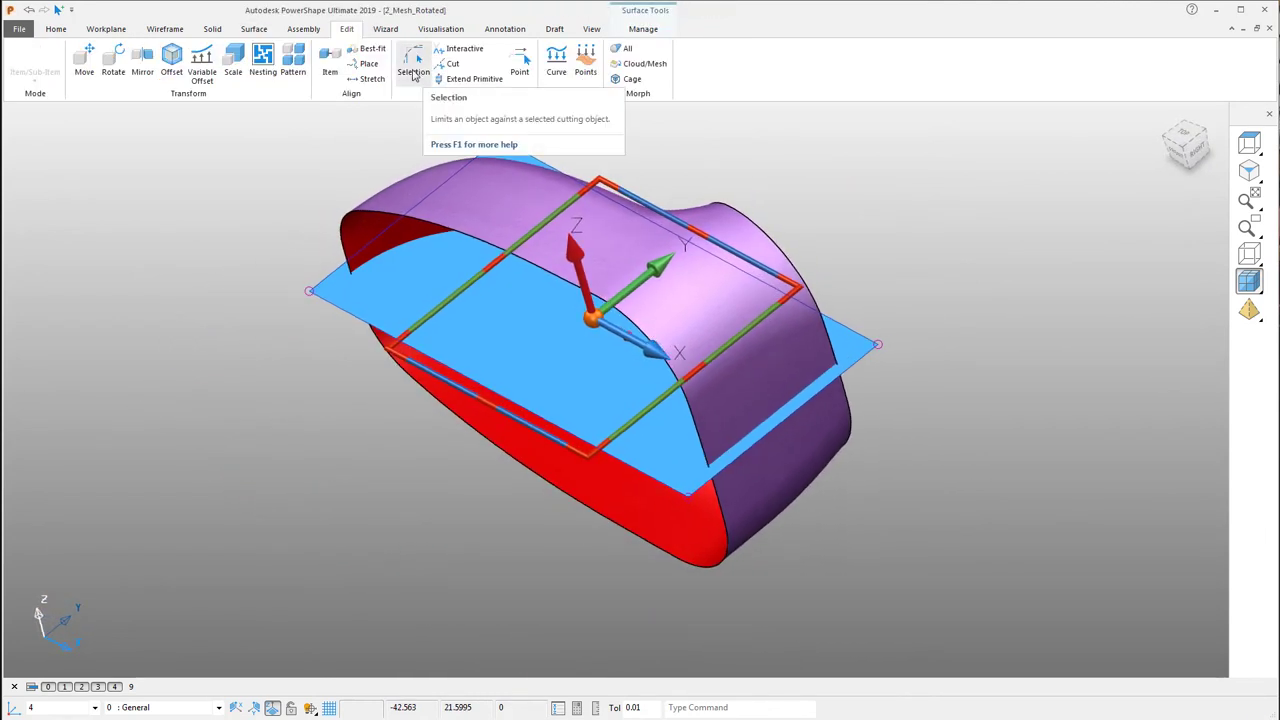
pyautogui.click(413, 66)
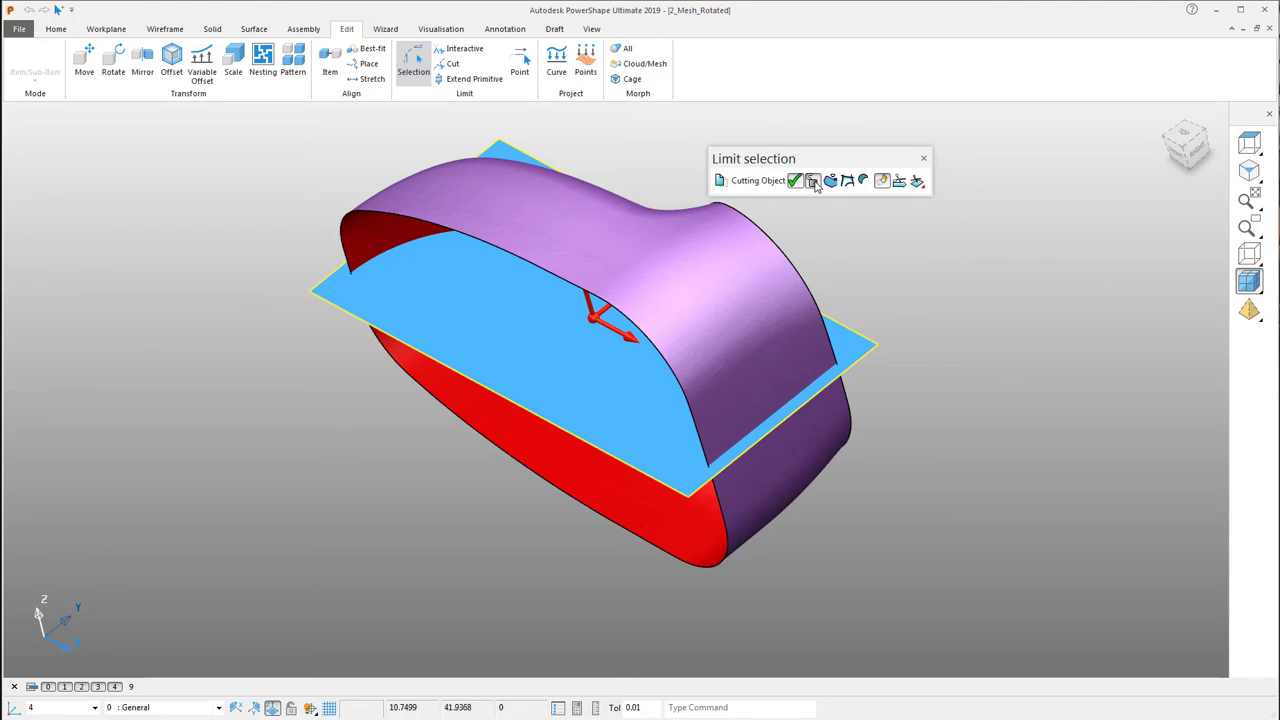
pyautogui.click(697, 287)
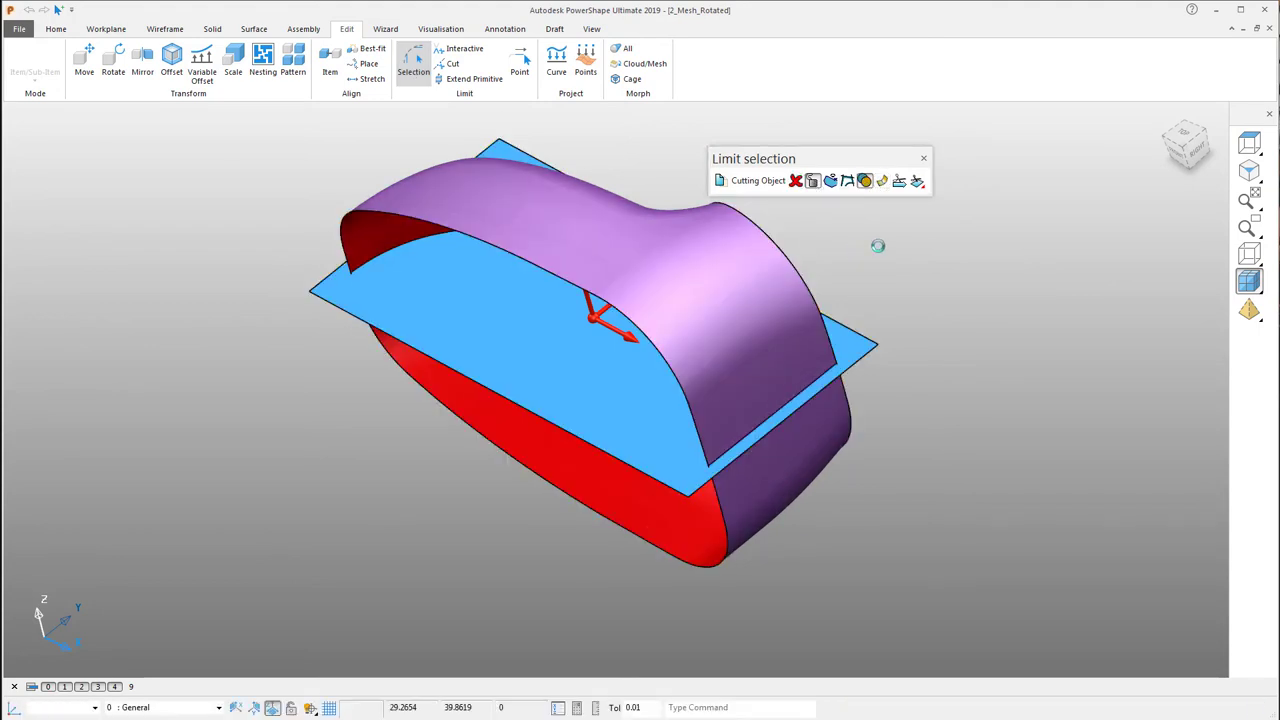
pyautogui.click(924, 159)
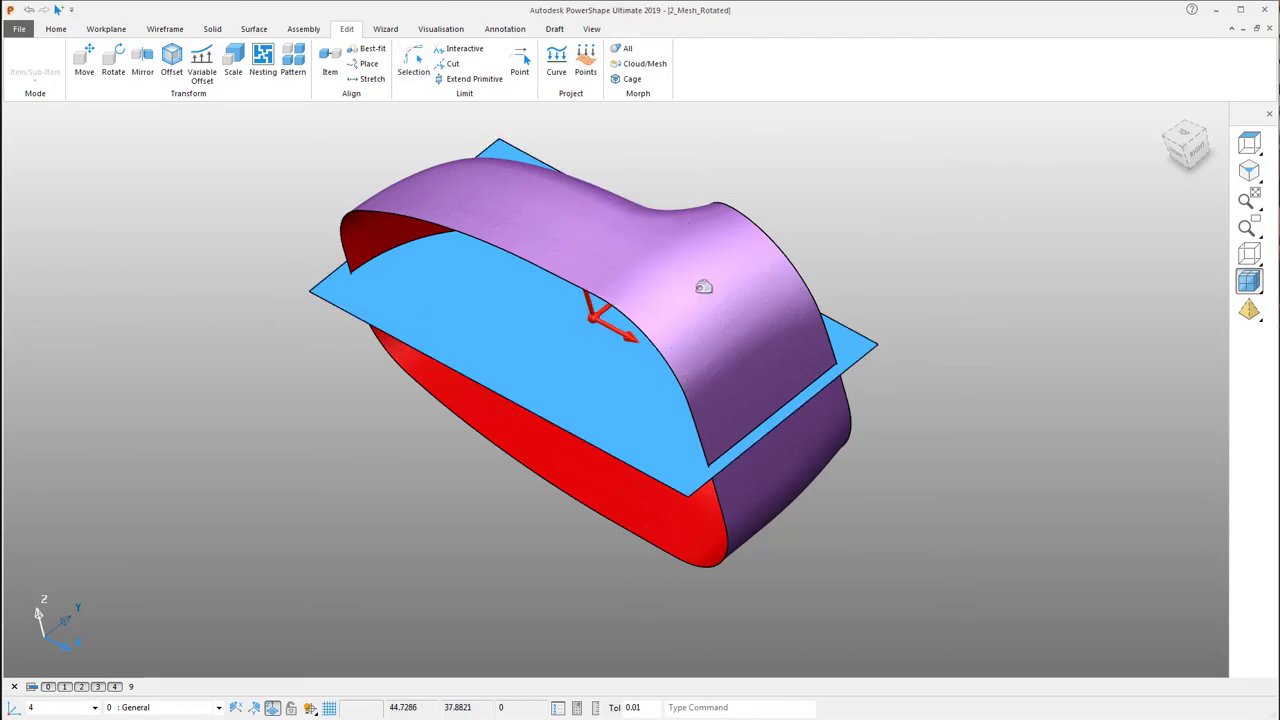
# - Isolate the upper half of the split shoulder mesh
pyautogui.click(626, 257)
pyautogui.moveTo(626, 257); pyautogui.dragTo(523, 191, button='middle')
pyautogui.hotkey('ctrl', 'k')
pyautogui.click(957, 387)
# - Create a boundary curve around the half shoulder mesh and repoint it to 200 points with Global even spacing
pyautogui.click(717, 350)
pyautogui.click(642, 29)
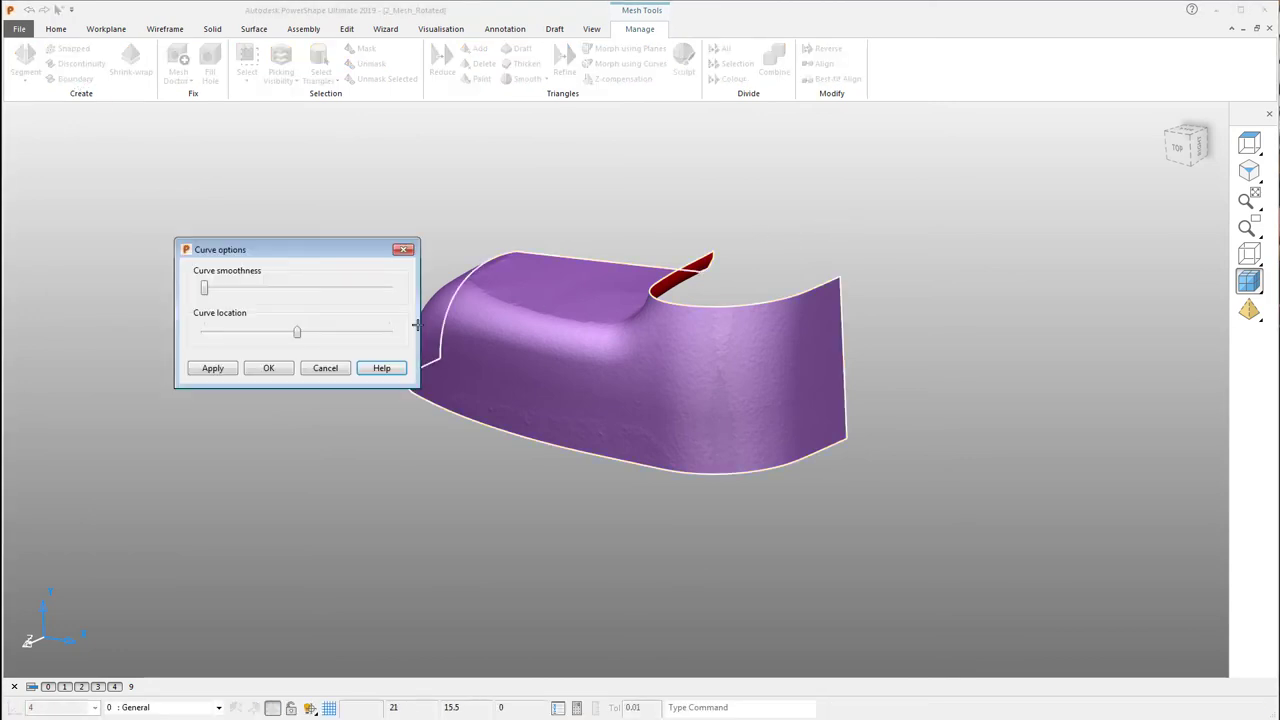
pyautogui.moveTo(415, 330); pyautogui.dragTo(405, 440, button='middle')
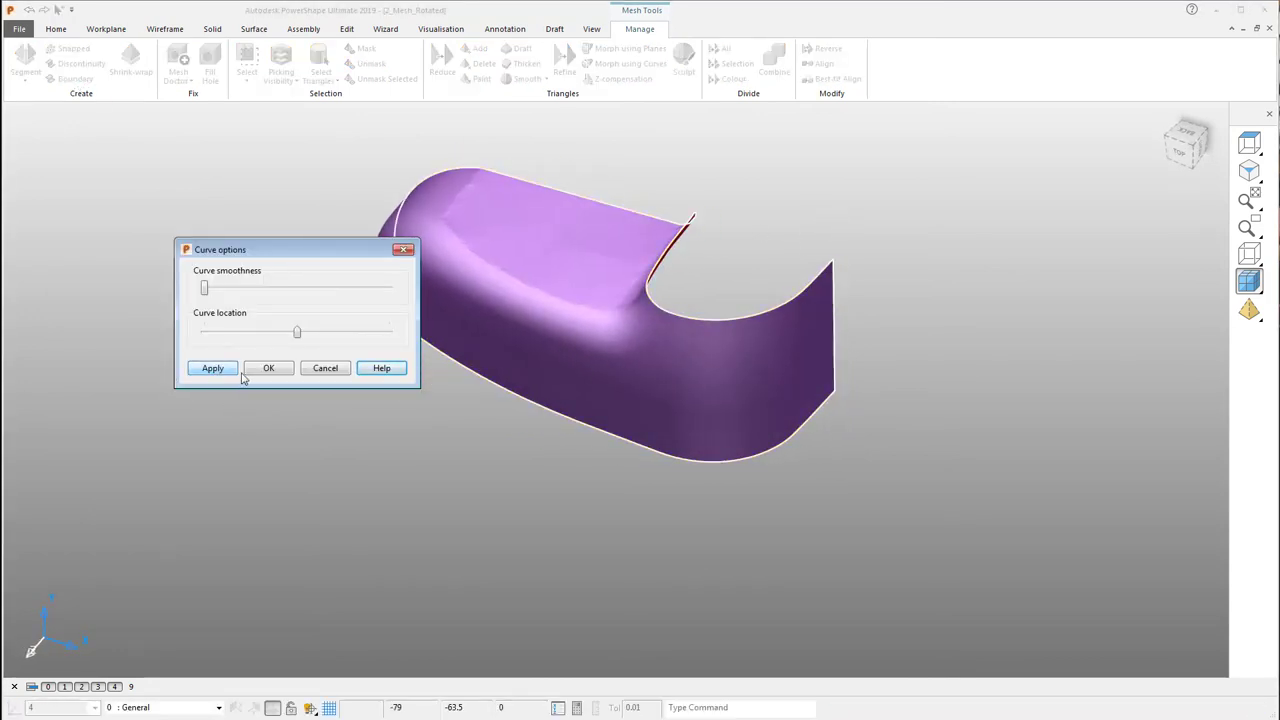
pyautogui.click(267, 366)
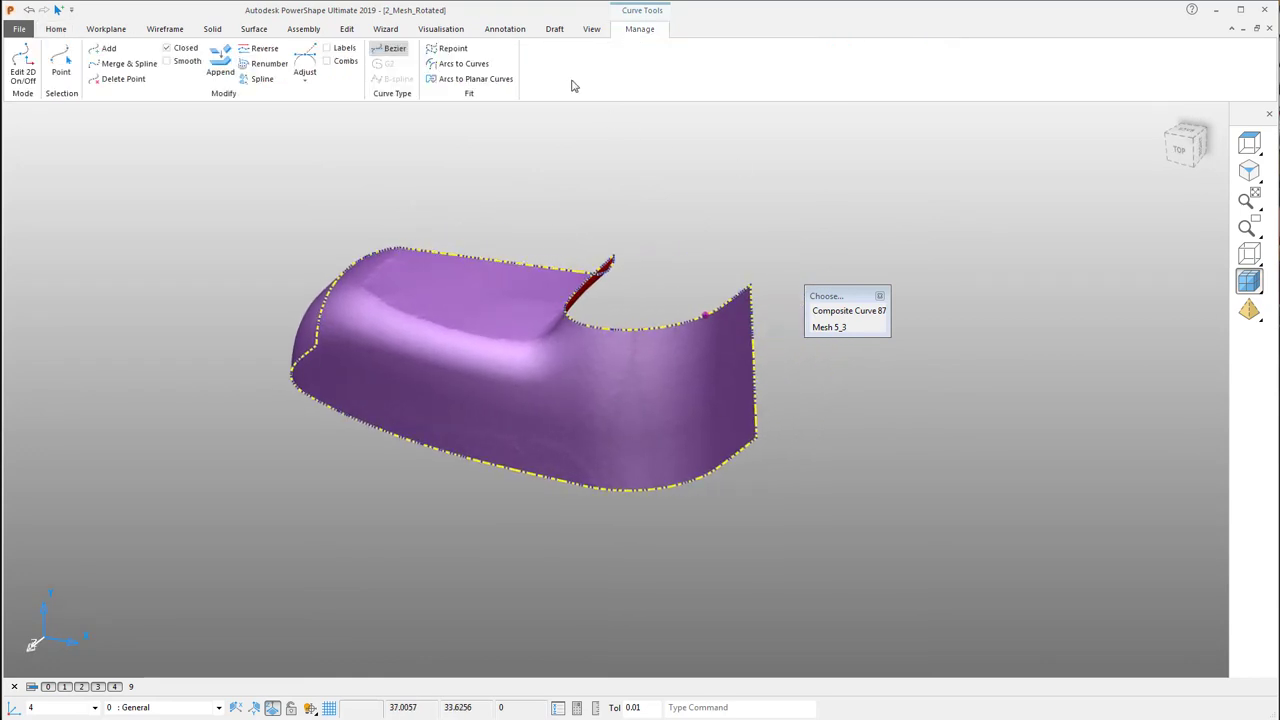
pyautogui.click(447, 52)
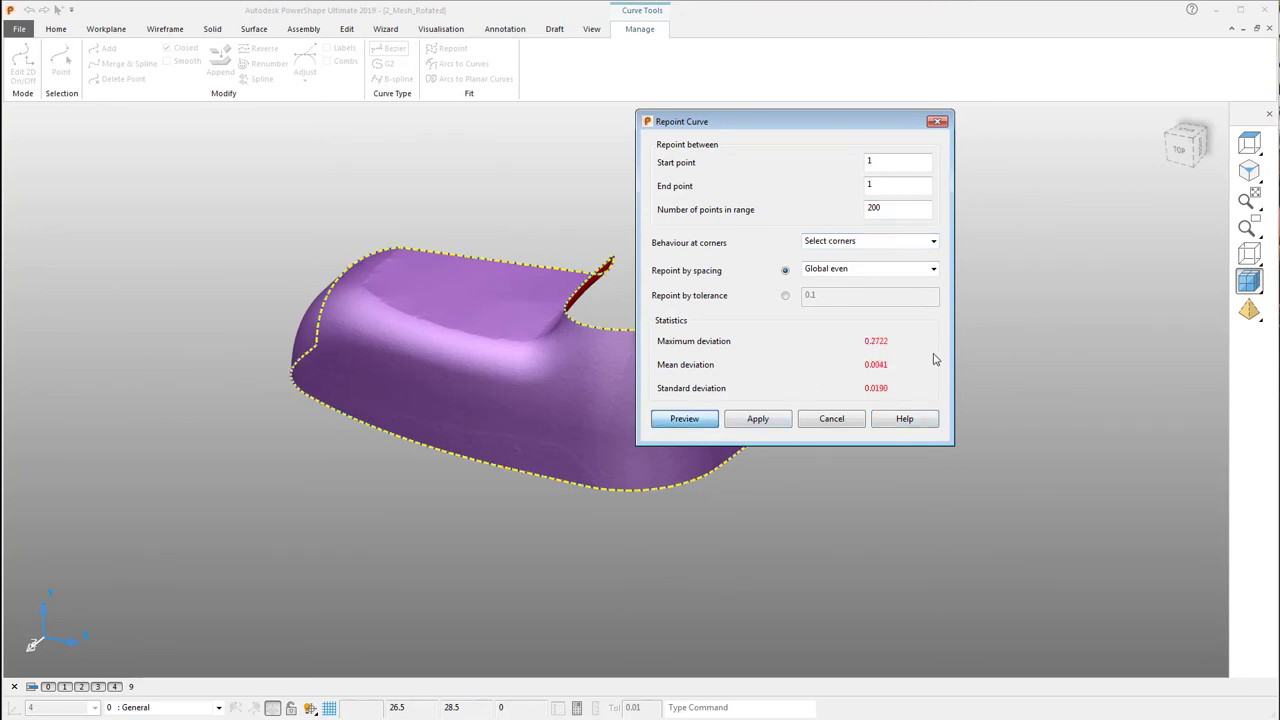
pyautogui.click(758, 419)
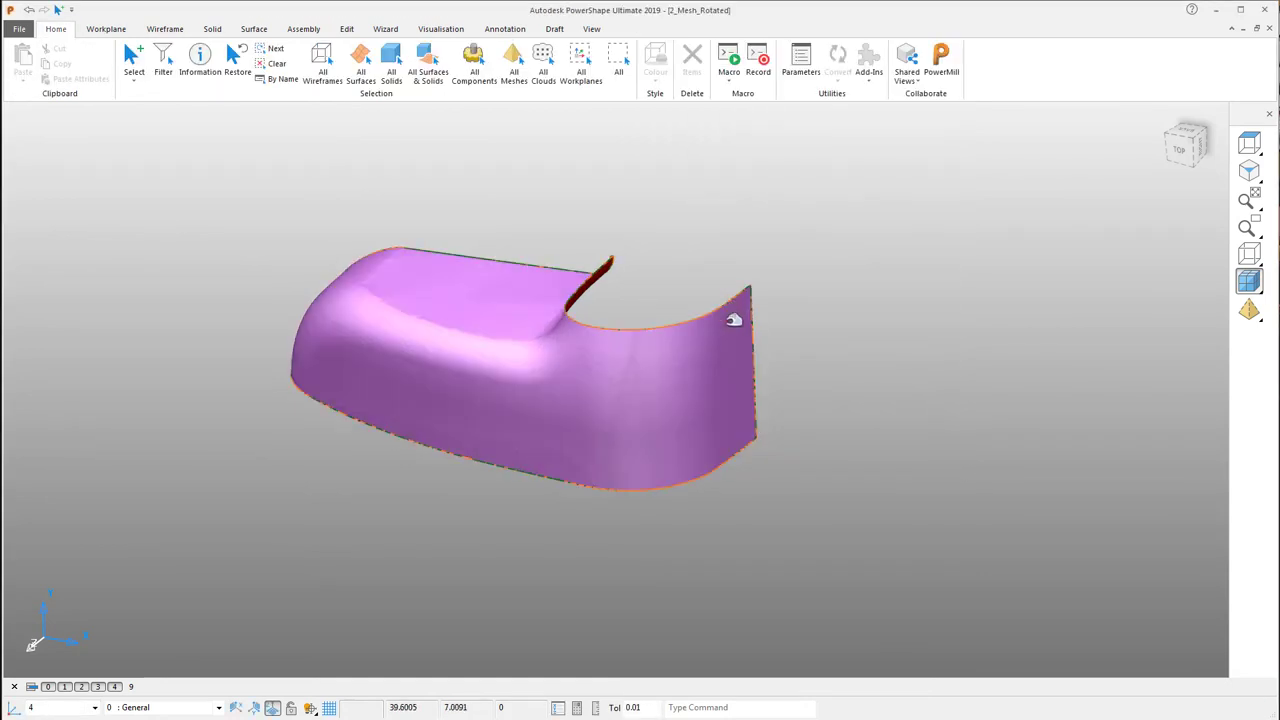
# - Move the boundary curve's point onto the mesh corner at the end of the neck opening's short lip and realign its tangent along the edge
pyautogui.click(749, 289)
pyautogui.moveTo(1040, 317); pyautogui.dragTo(870, 295, button='middle')
pyautogui.scroll(1, 693, 246)
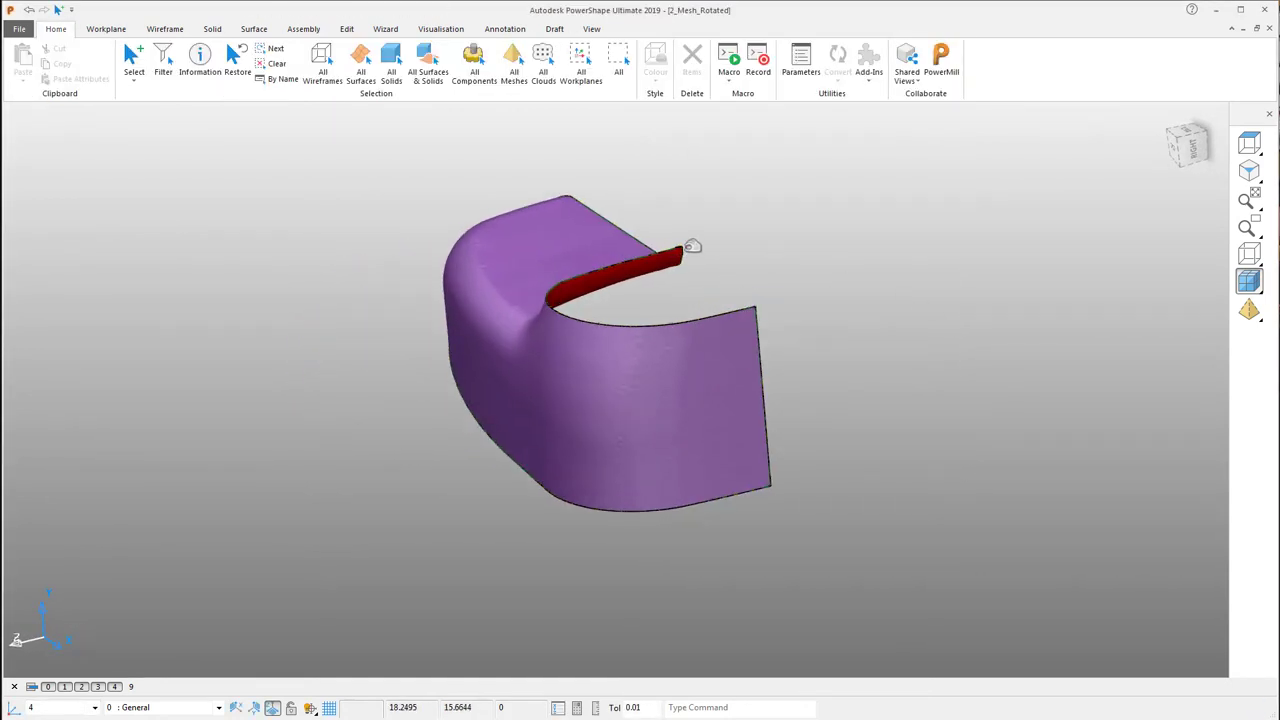
pyautogui.scroll(4, 689, 246)
pyautogui.scroll(3, 466, 300)
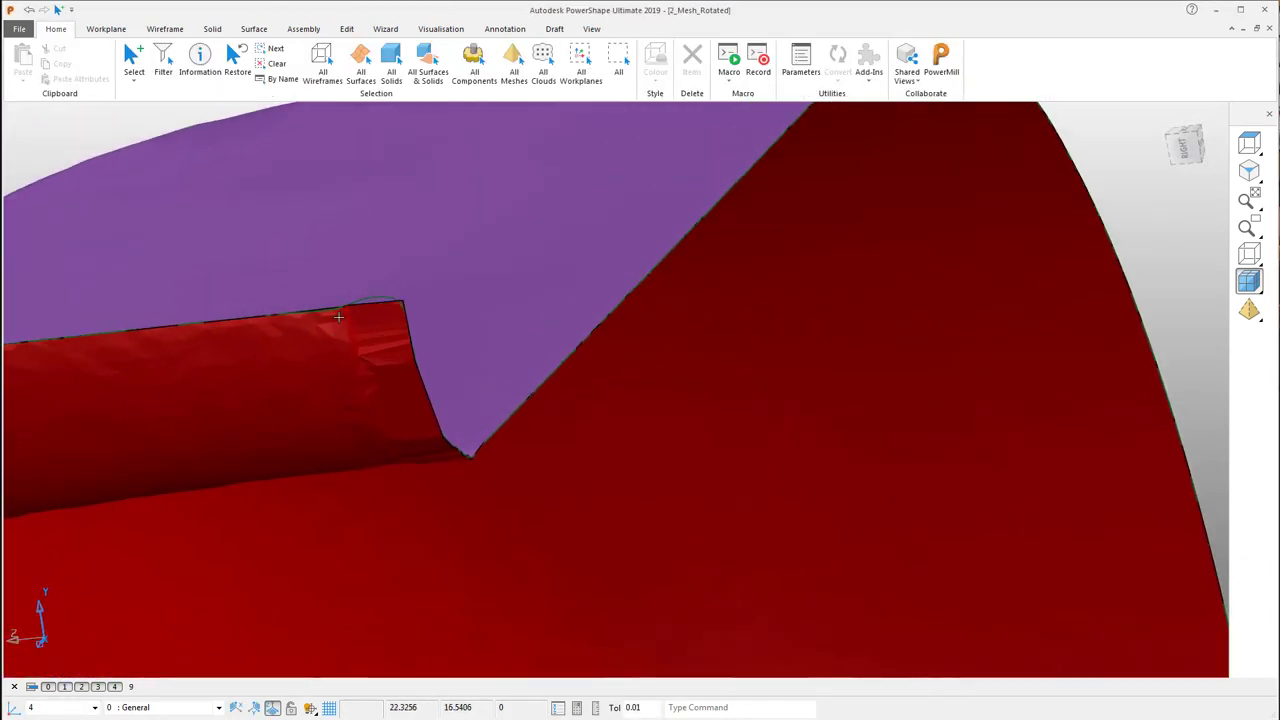
pyautogui.moveTo(338, 317); pyautogui.dragTo(481, 354, button='middle')
pyautogui.click(578, 318)
pyautogui.click(422, 348)
pyautogui.moveTo(484, 332); pyautogui.dragTo(486, 313)
pyautogui.moveTo(479, 254); pyautogui.dragTo(429, 271)
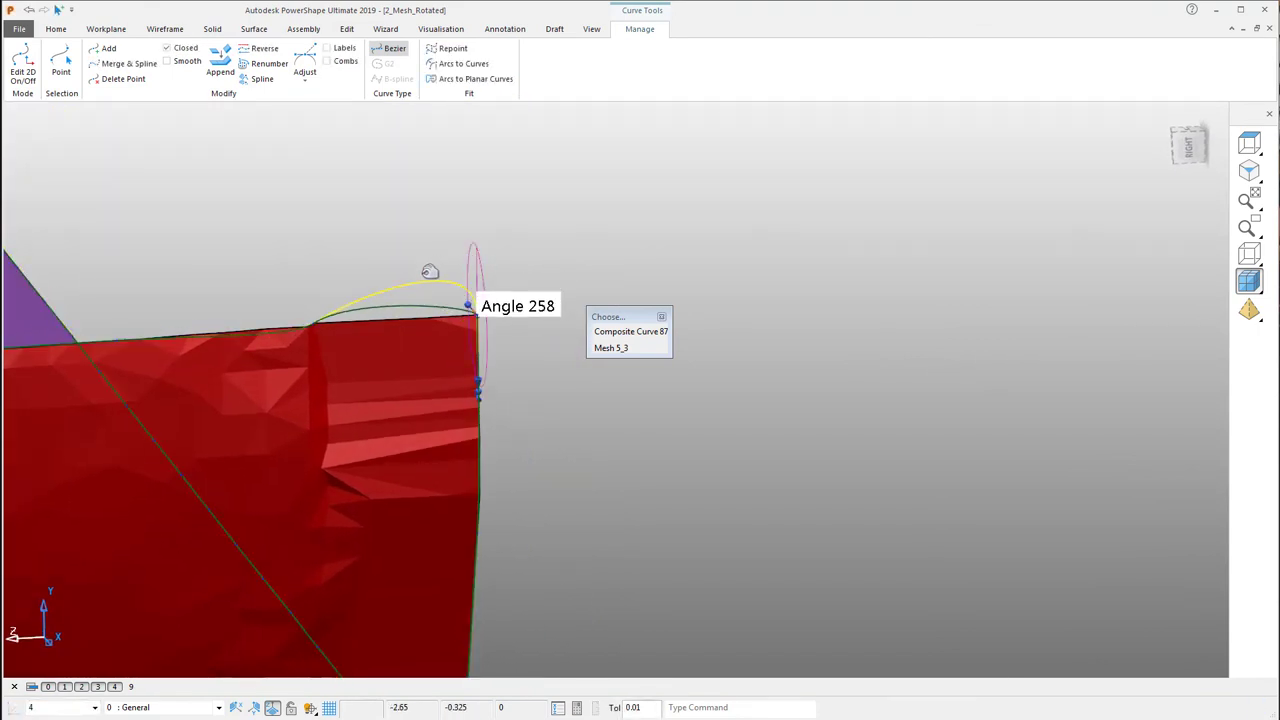
pyautogui.moveTo(390, 310); pyautogui.dragTo(372, 328)
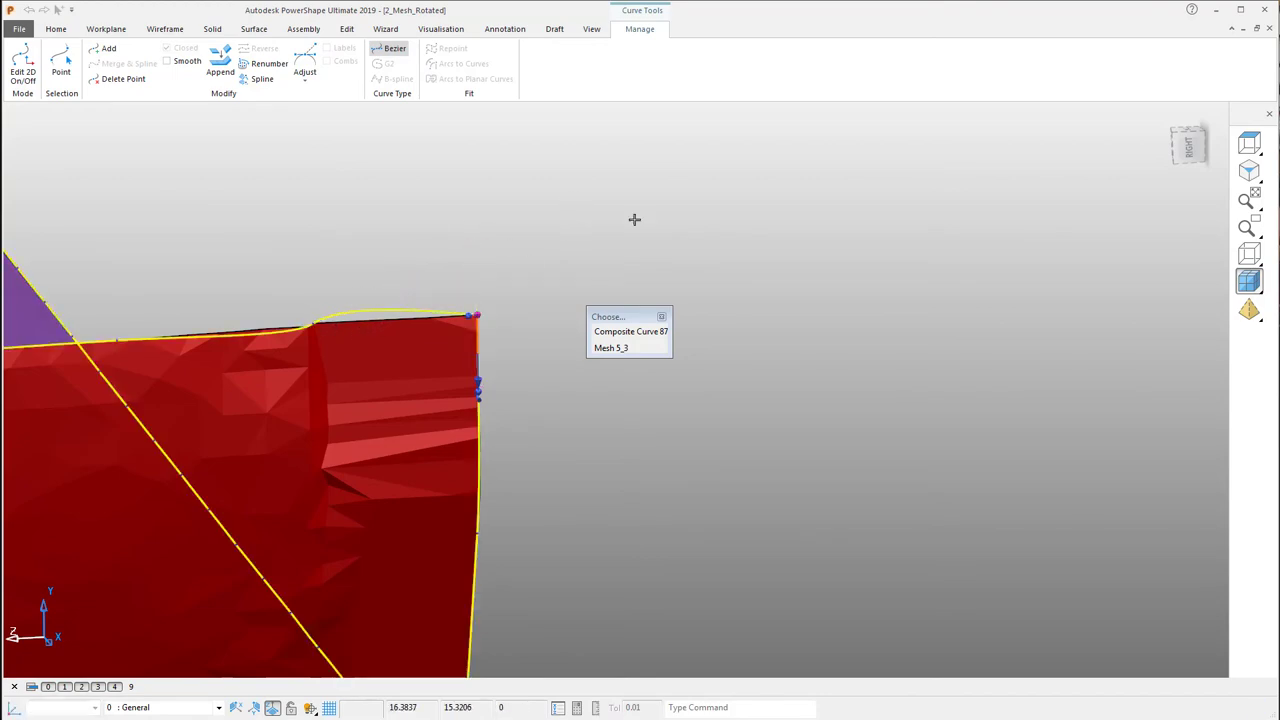
# - Adjust the tangent directions and magnitudes of the curve points along the lip so that the curve follows the mesh edge
pyautogui.moveTo(634, 219); pyautogui.dragTo(513, 305, button='middle')
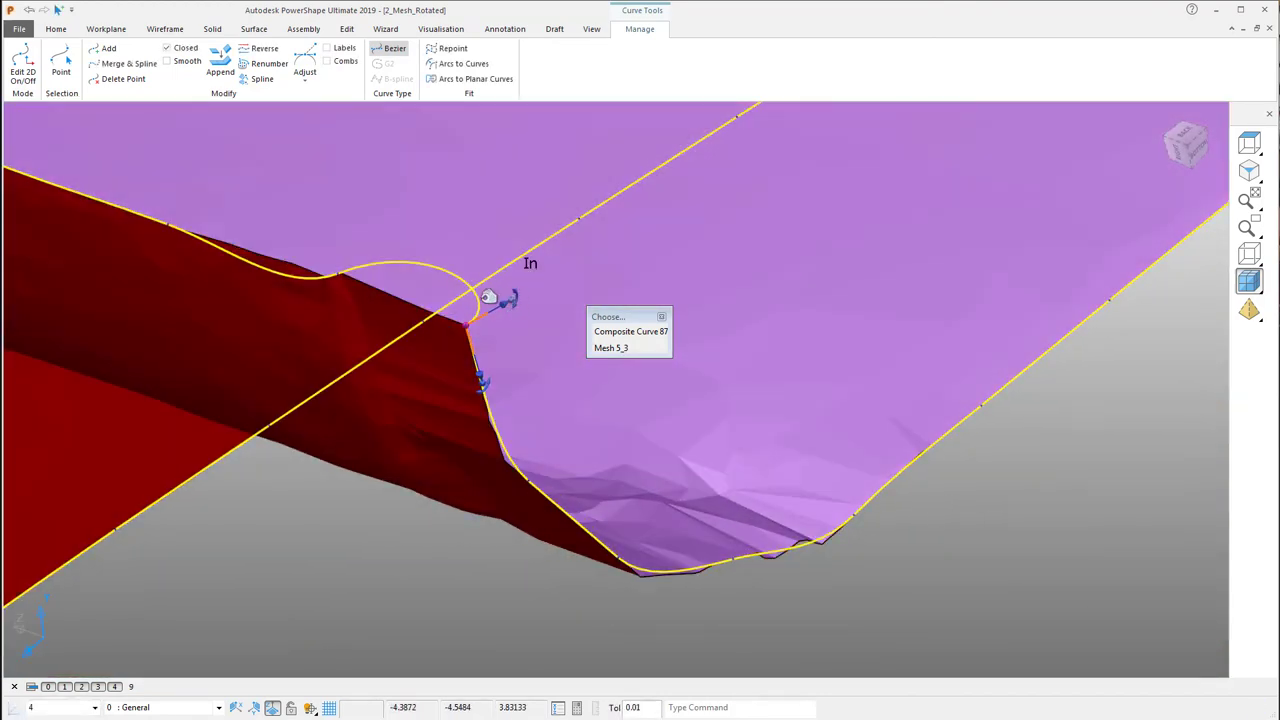
pyautogui.moveTo(488, 297); pyautogui.dragTo(388, 296)
pyautogui.moveTo(390, 298); pyautogui.dragTo(383, 333, button='middle')
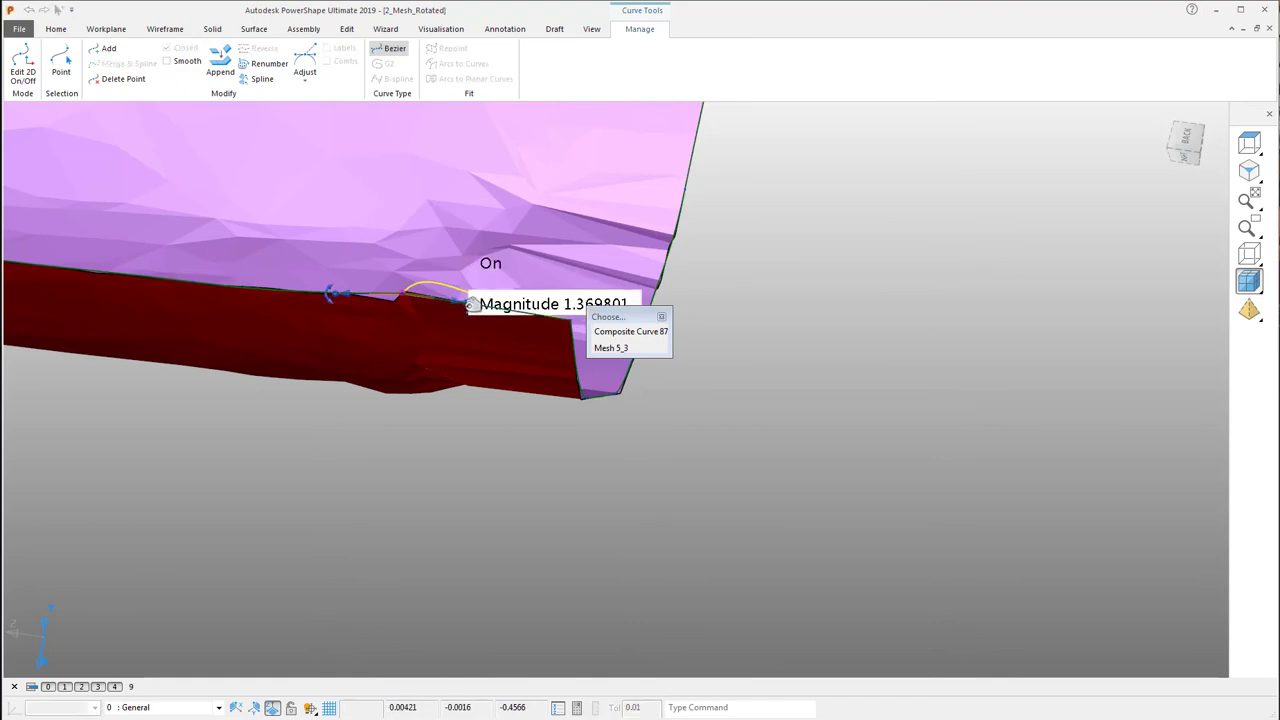
# - Move the curve point onto the upper corner of the tall outer wall and turn its outgoing tangent down the vertical edge
pyautogui.moveTo(797, 364); pyautogui.dragTo(685, 258, button='middle')
pyautogui.click(725, 339)
pyautogui.click(818, 300)
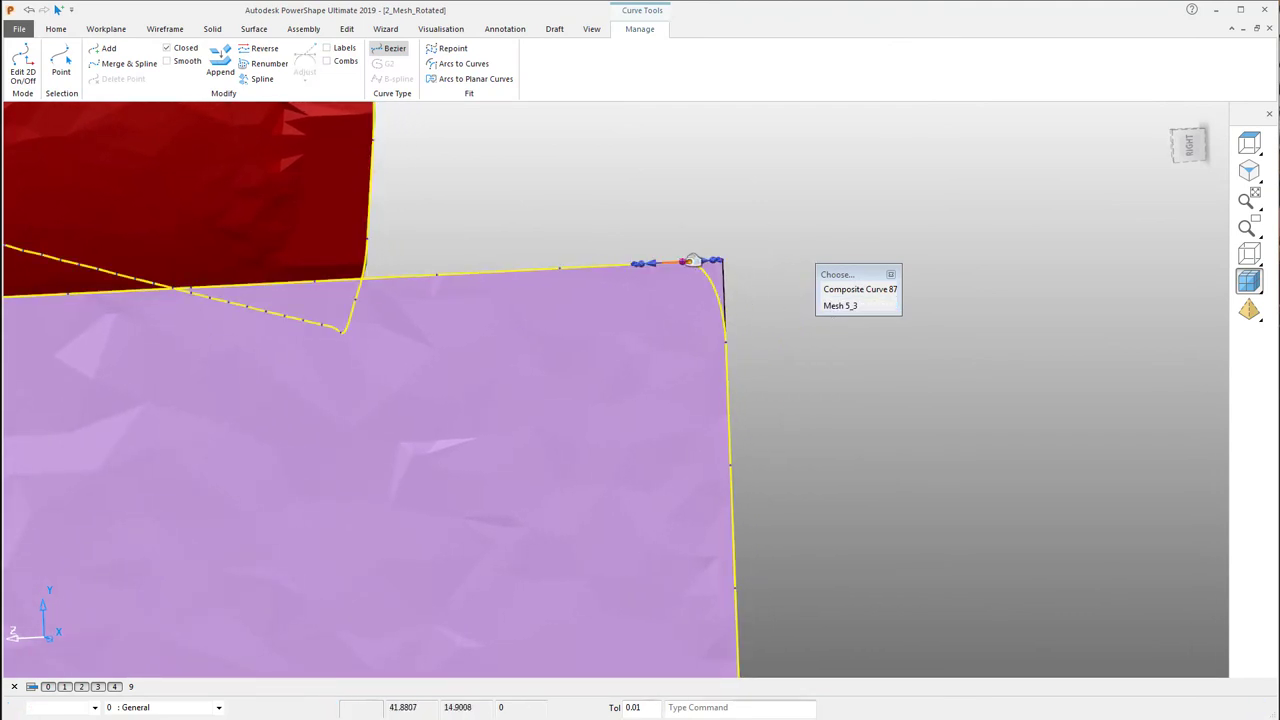
pyautogui.click(760, 242)
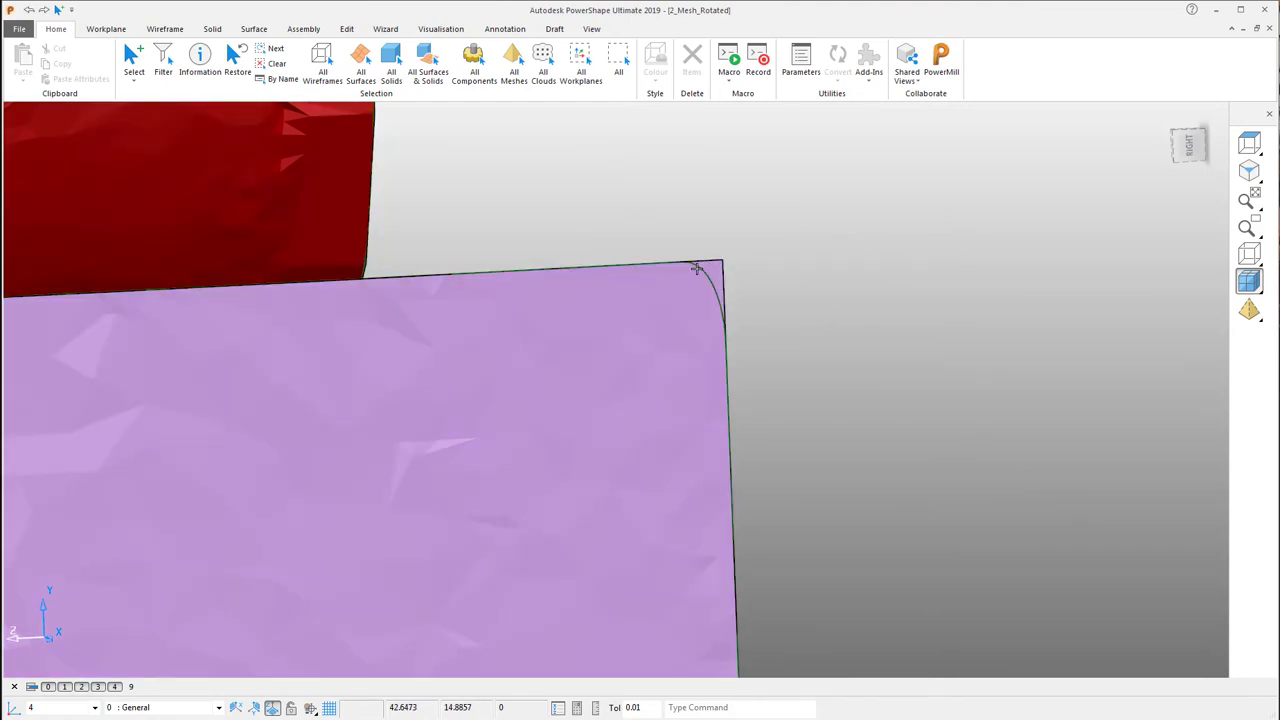
pyautogui.click(694, 265)
pyautogui.scroll(4, 683, 246)
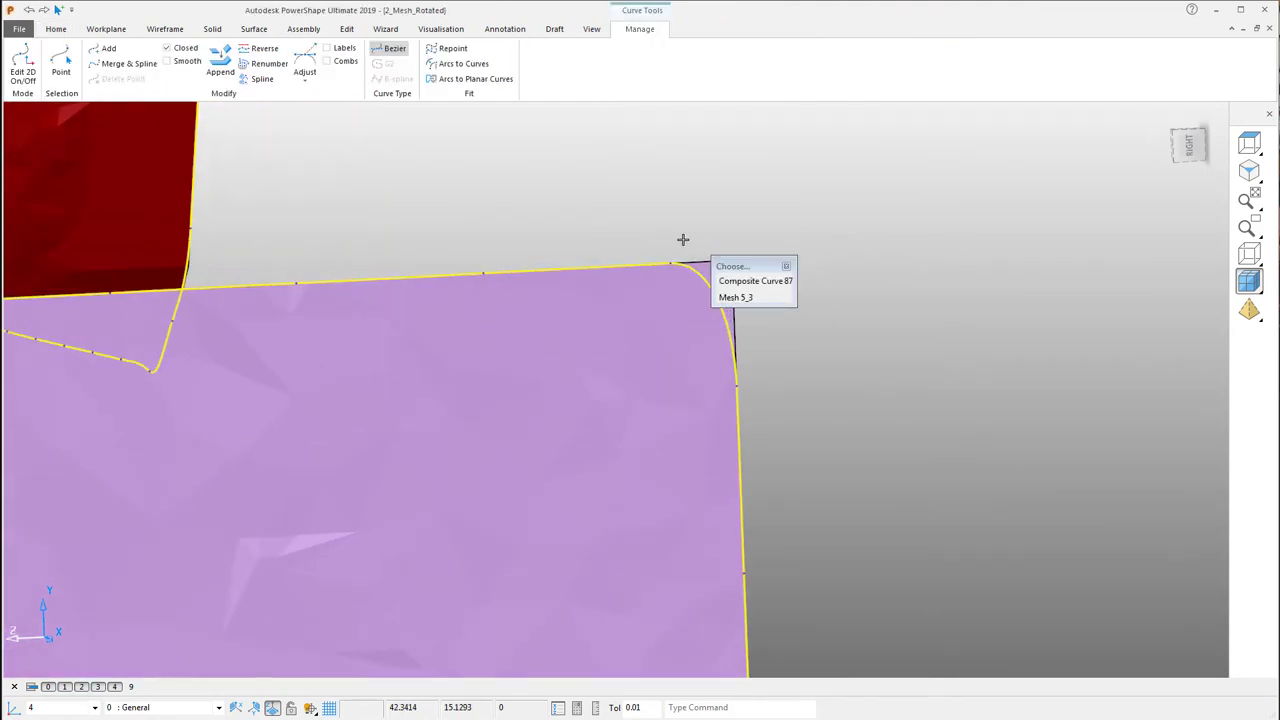
pyautogui.keyDown('shift'); pyautogui.moveTo(666, 250); pyautogui.dragTo(513, 301, button='middle'); pyautogui.keyUp('shift')
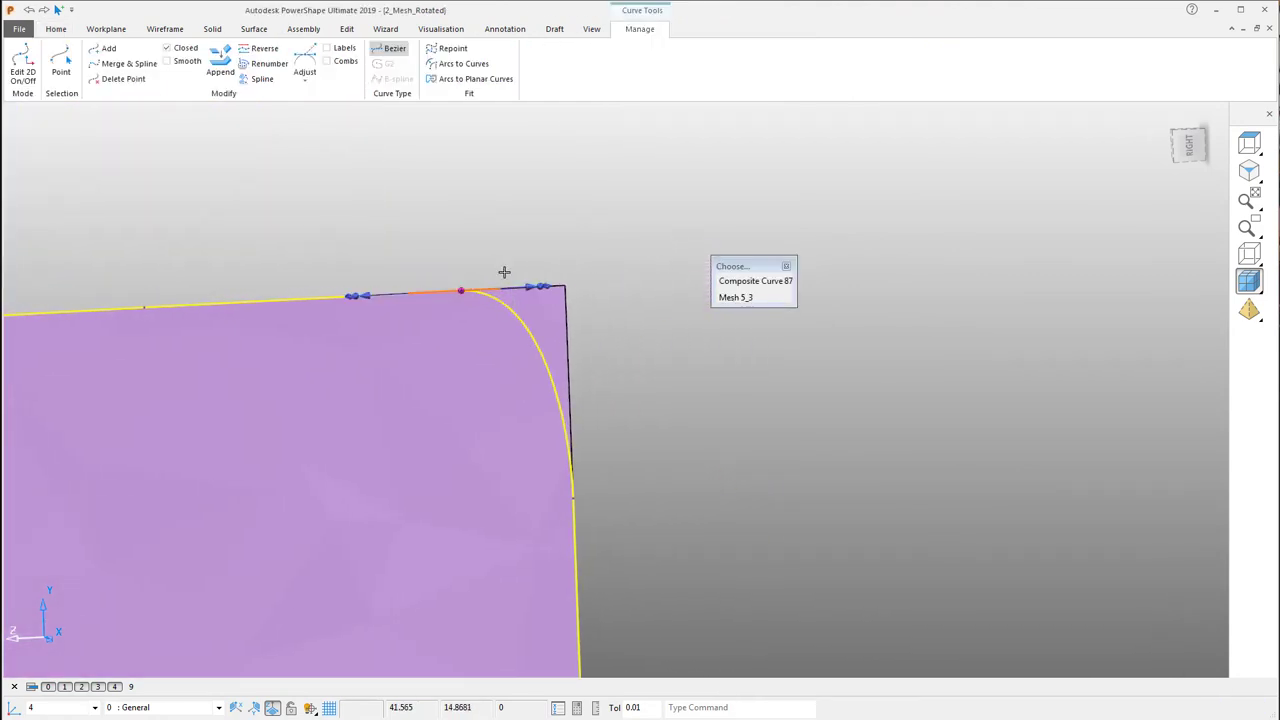
pyautogui.moveTo(467, 290); pyautogui.dragTo(515, 289)
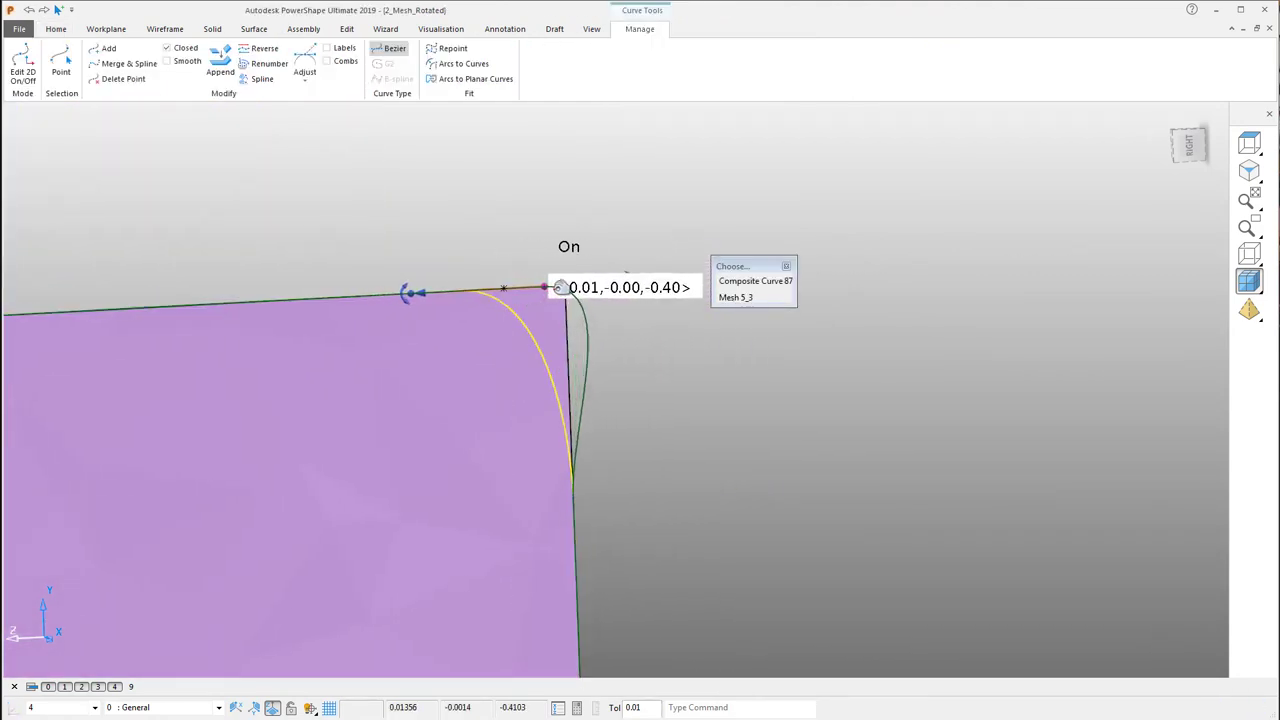
pyautogui.click(707, 348)
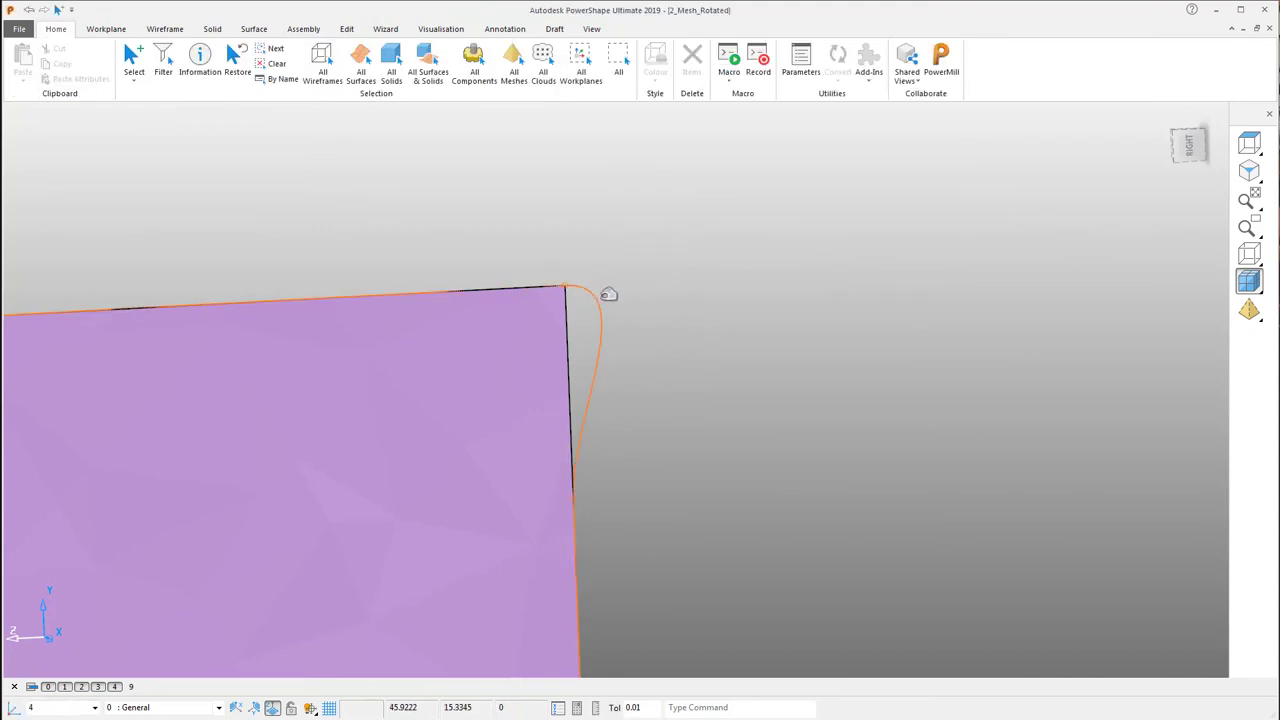
pyautogui.click(563, 287)
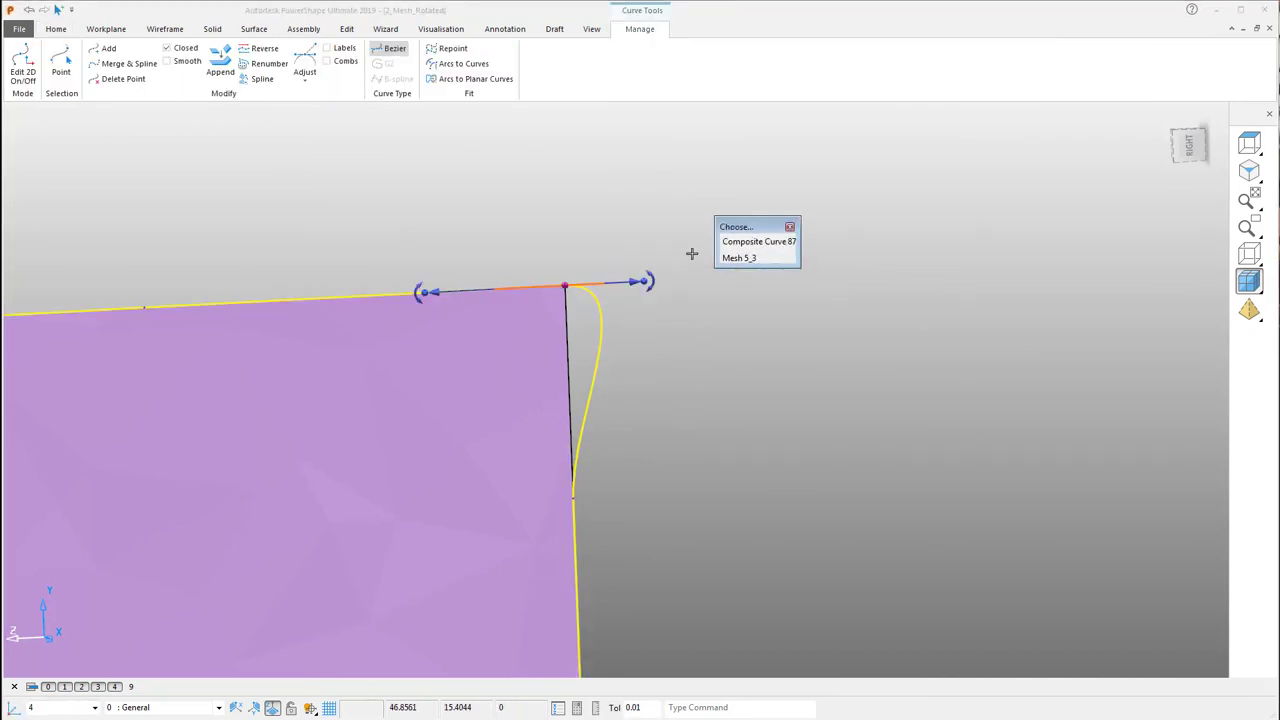
pyautogui.moveTo(651, 279); pyautogui.dragTo(568, 395)
pyautogui.click(790, 227)
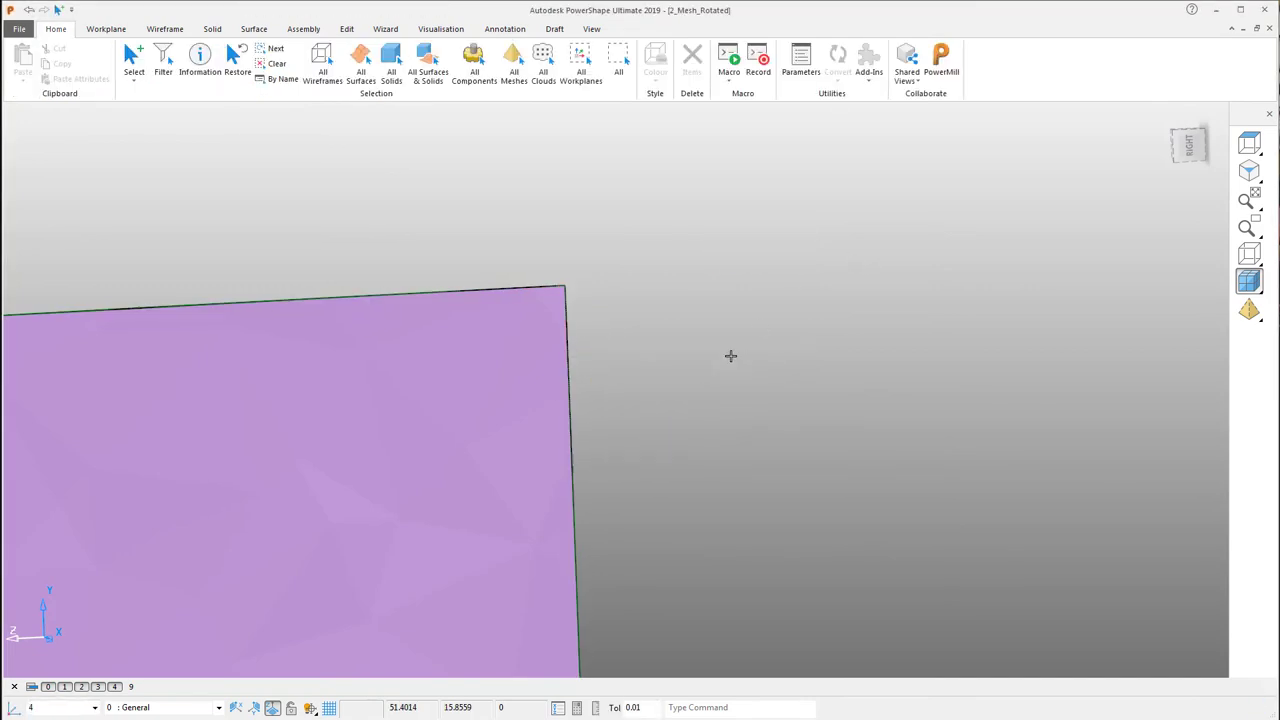
# - Move the curve point onto the lower corner of the tall outer wall and swing its tangent along the bottom edge
pyautogui.moveTo(731, 357); pyautogui.dragTo(458, 566, button='middle')
pyautogui.scroll(4, 462, 565)
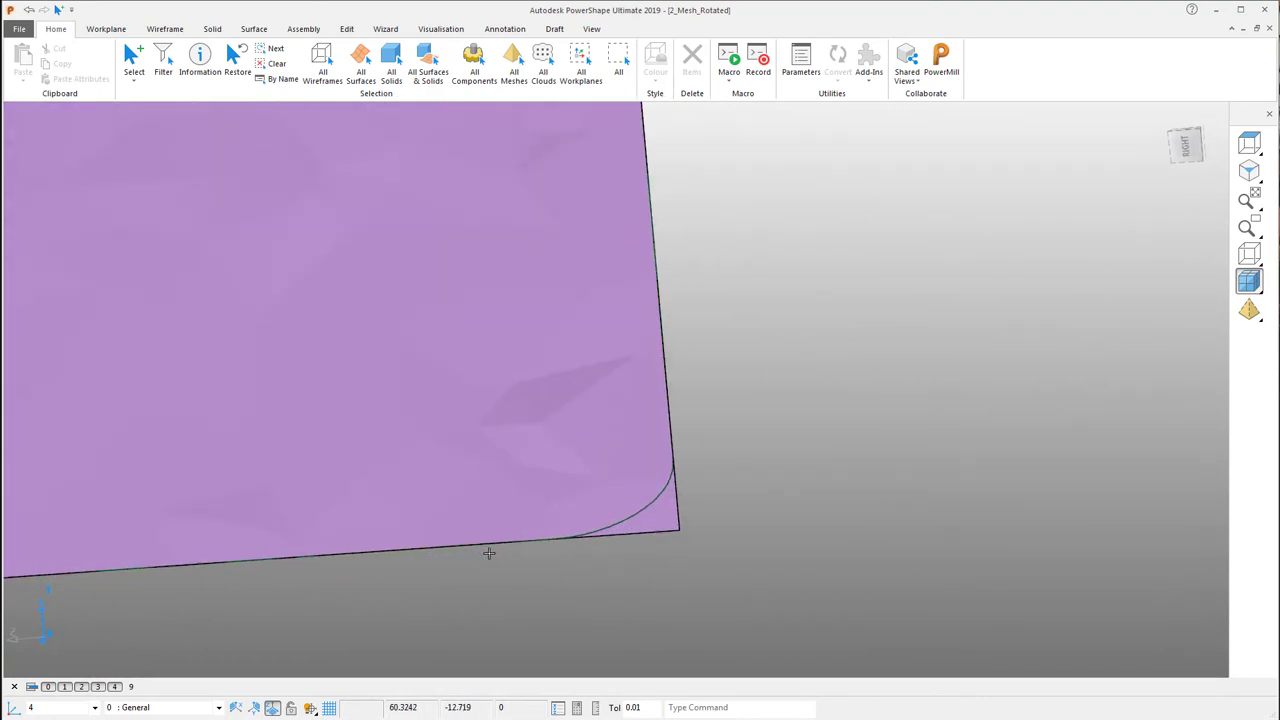
pyautogui.click(661, 488)
pyautogui.keyDown('shift'); pyautogui.moveTo(661, 488); pyautogui.dragTo(514, 471, button='middle'); pyautogui.keyUp('shift')
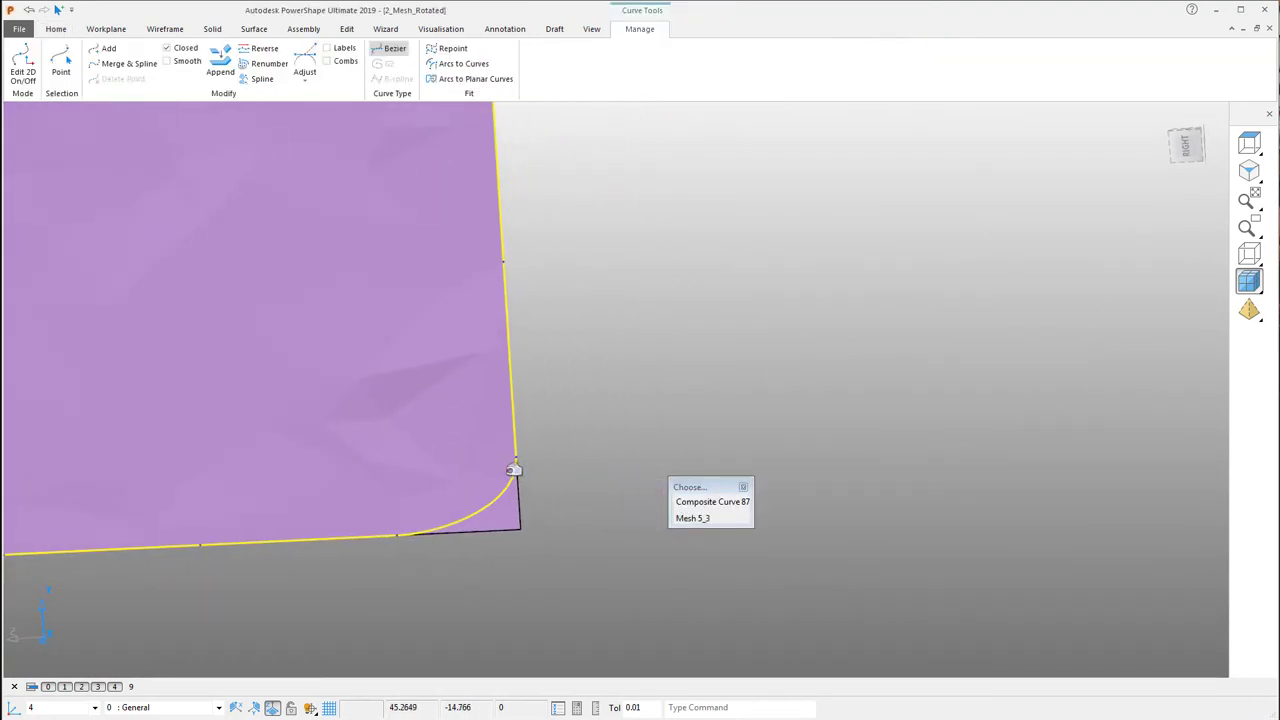
pyautogui.moveTo(521, 456); pyautogui.dragTo(533, 575)
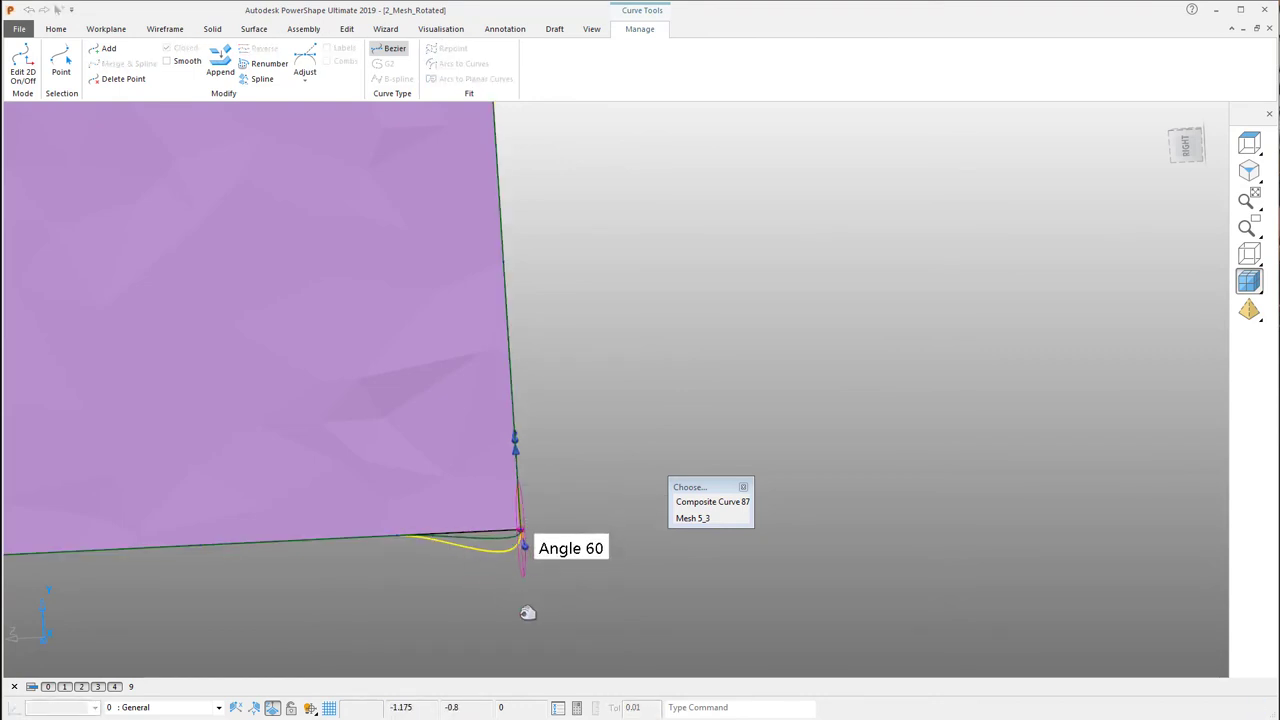
pyautogui.moveTo(535, 608); pyautogui.dragTo(532, 592)
pyautogui.moveTo(532, 592); pyautogui.dragTo(532, 566, button='middle')
pyautogui.moveTo(525, 563); pyautogui.dragTo(455, 531)
pyautogui.click(666, 371)
# - Move the curve point onto the lower corner at the opposite end of the shoulder mesh and align its tangent with the bottom edge
pyautogui.moveTo(666, 371); pyautogui.dragTo(760, 434, button='middle')
pyautogui.scroll(-3, 760, 434)
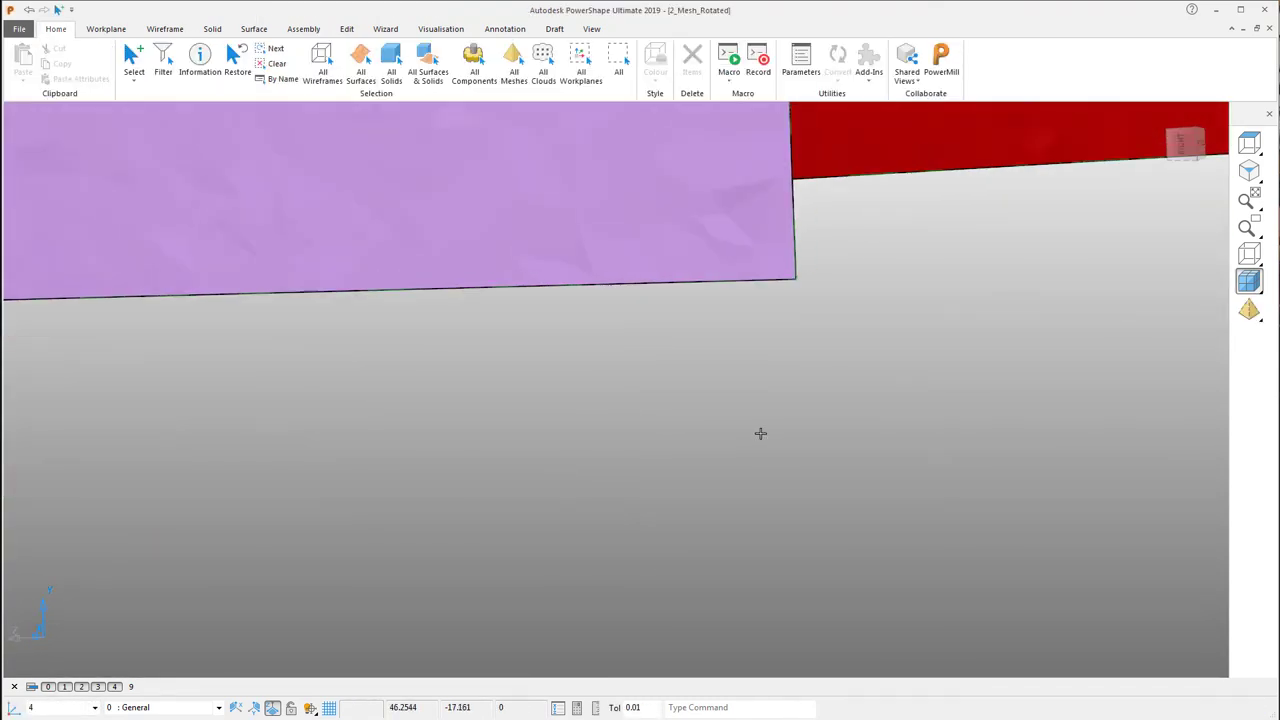
pyautogui.scroll(-3, 760, 433)
pyautogui.click(700, 336)
pyautogui.click(741, 460)
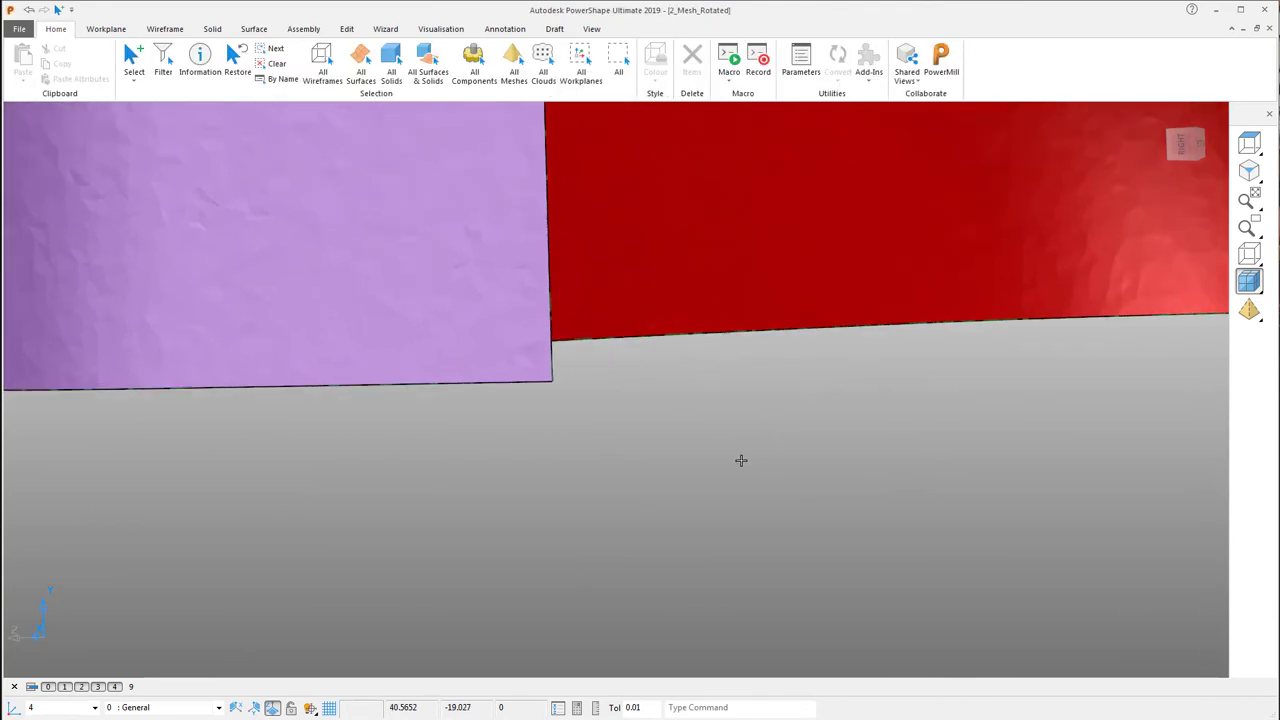
pyautogui.moveTo(741, 460); pyautogui.dragTo(477, 580, button='middle')
pyautogui.scroll(6, 477, 580)
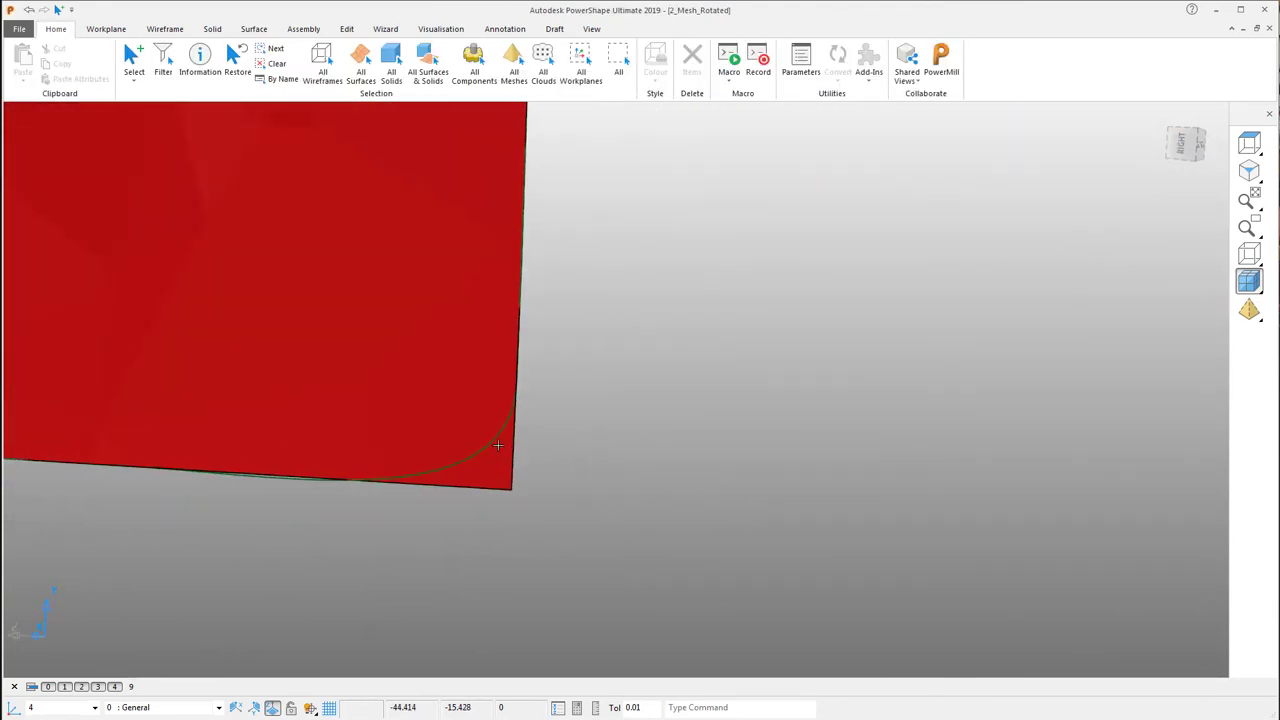
pyautogui.click(492, 437)
pyautogui.keyDown('shift'); pyautogui.moveTo(517, 369); pyautogui.dragTo(396, 382, button='middle'); pyautogui.keyUp('shift')
pyautogui.press('Escape')
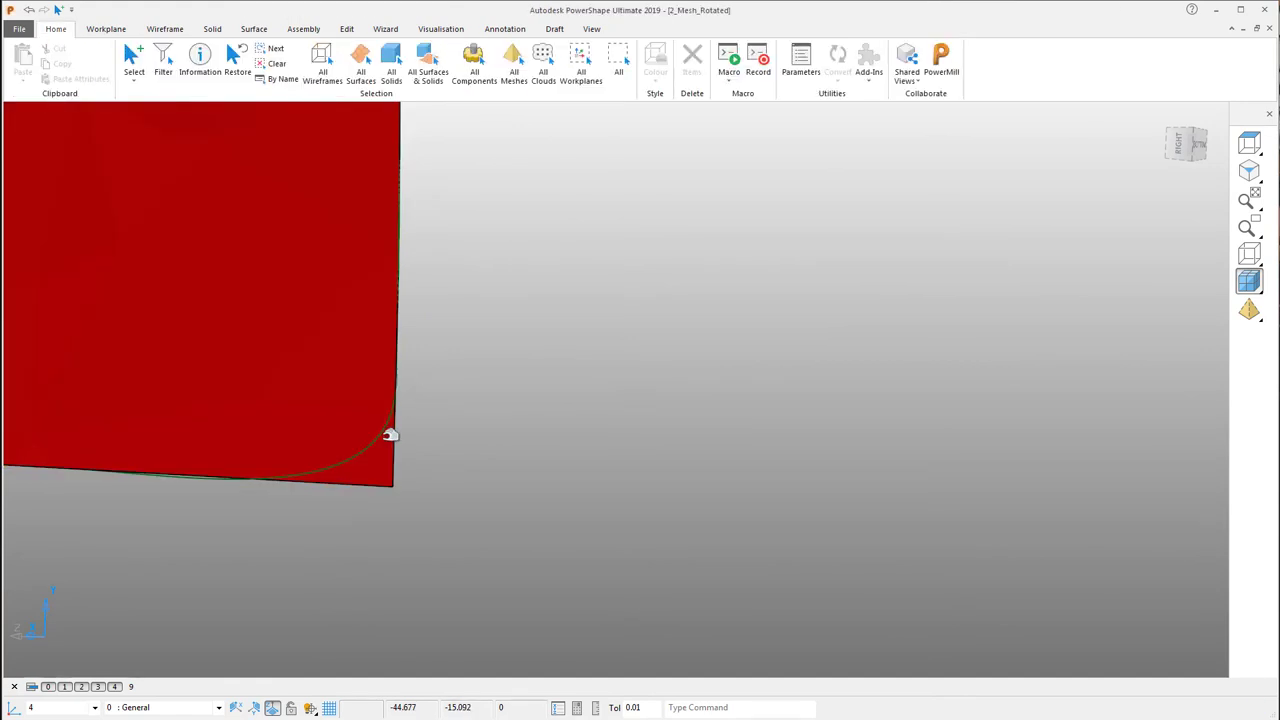
pyautogui.click(379, 431)
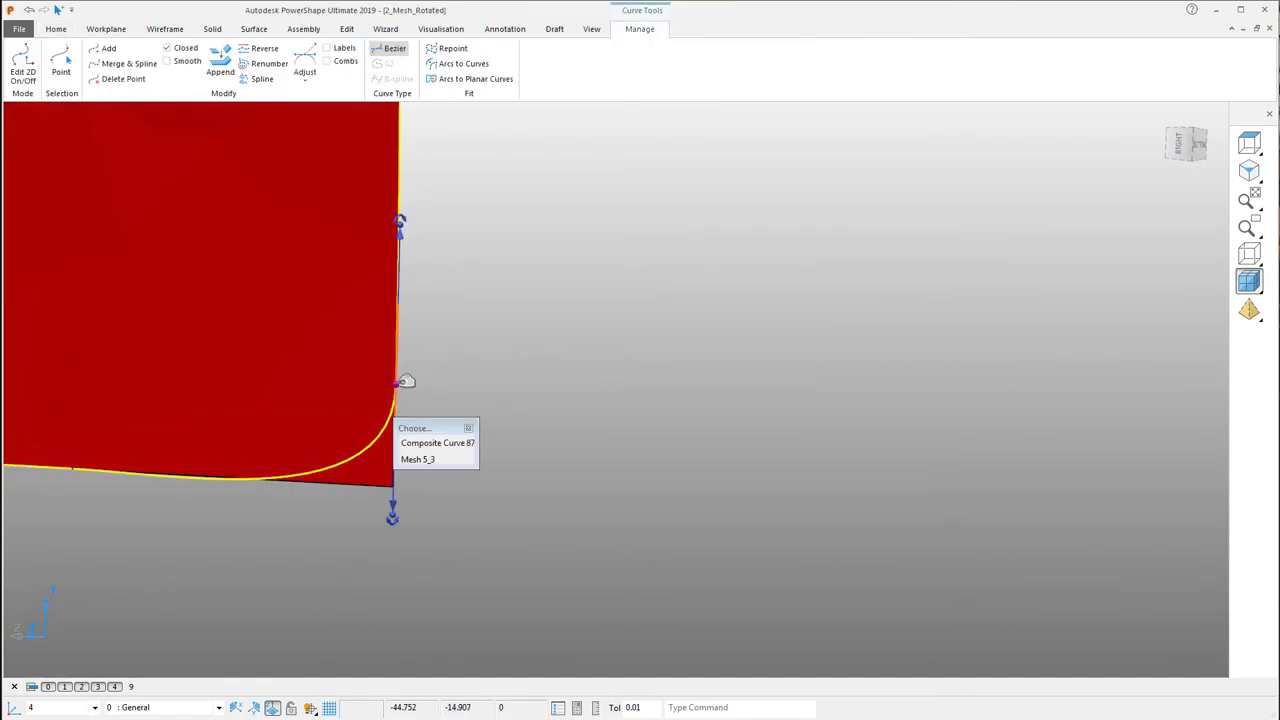
pyautogui.moveTo(396, 395); pyautogui.dragTo(392, 487)
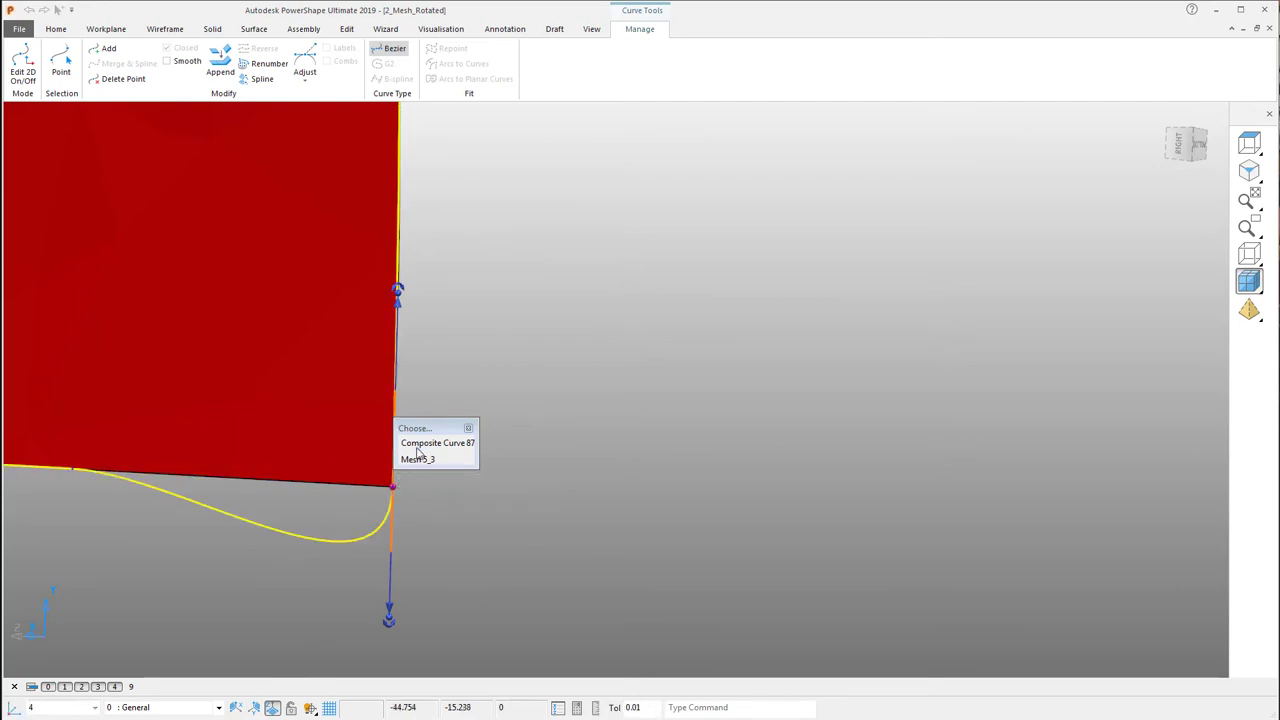
pyautogui.moveTo(433, 428); pyautogui.dragTo(599, 389)
pyautogui.moveTo(395, 604); pyautogui.dragTo(268, 478)
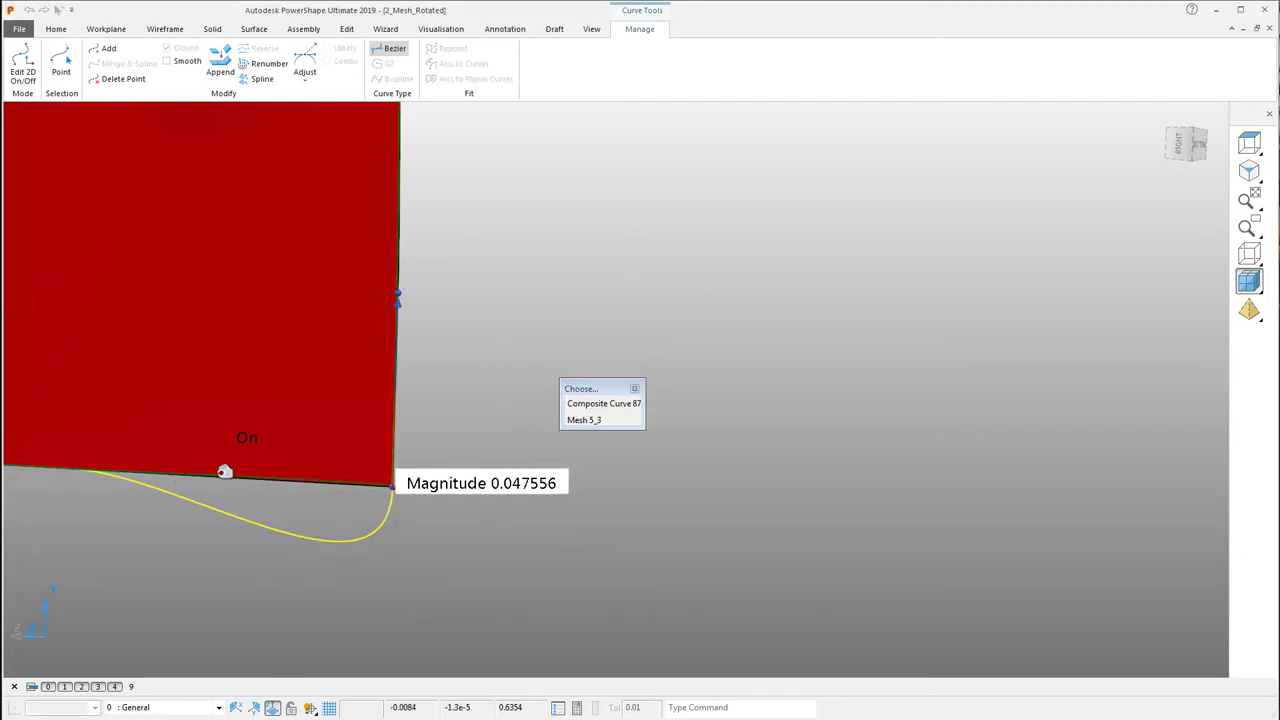
pyautogui.click(457, 543)
# - Check from the outer side of the mesh how the boundary curve fits the last corrected lower corner
pyautogui.moveTo(457, 543); pyautogui.dragTo(749, 509, button='middle')
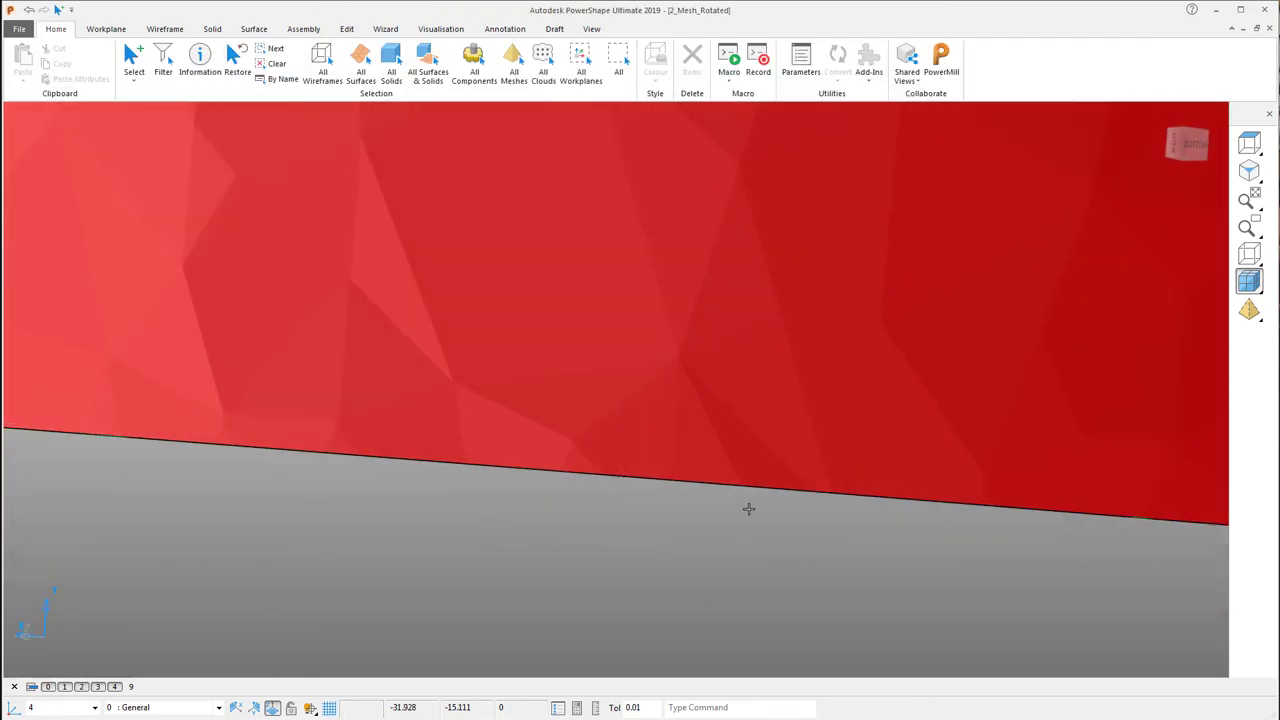
pyautogui.scroll(-4, 871, 510)
pyautogui.moveTo(871, 510); pyautogui.dragTo(457, 363, button='middle')
pyautogui.click(742, 298)
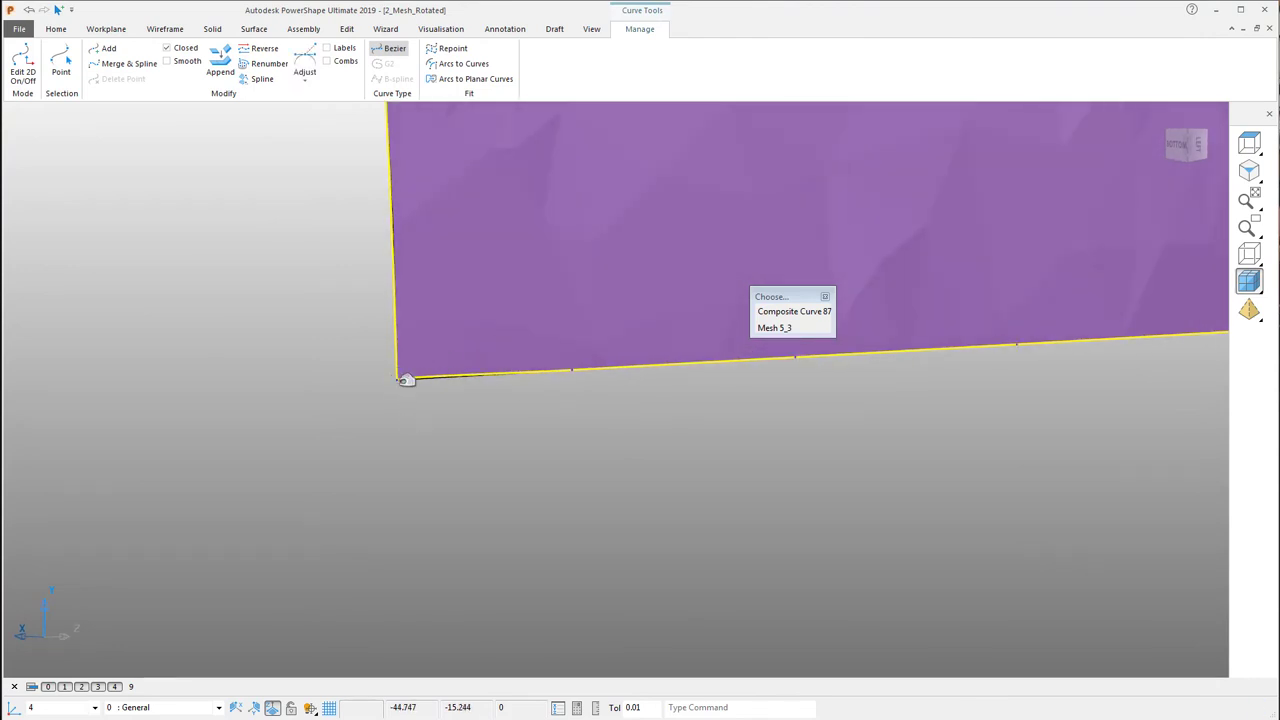
pyautogui.click(405, 380)
pyautogui.moveTo(487, 456); pyautogui.dragTo(437, 414, button='middle')
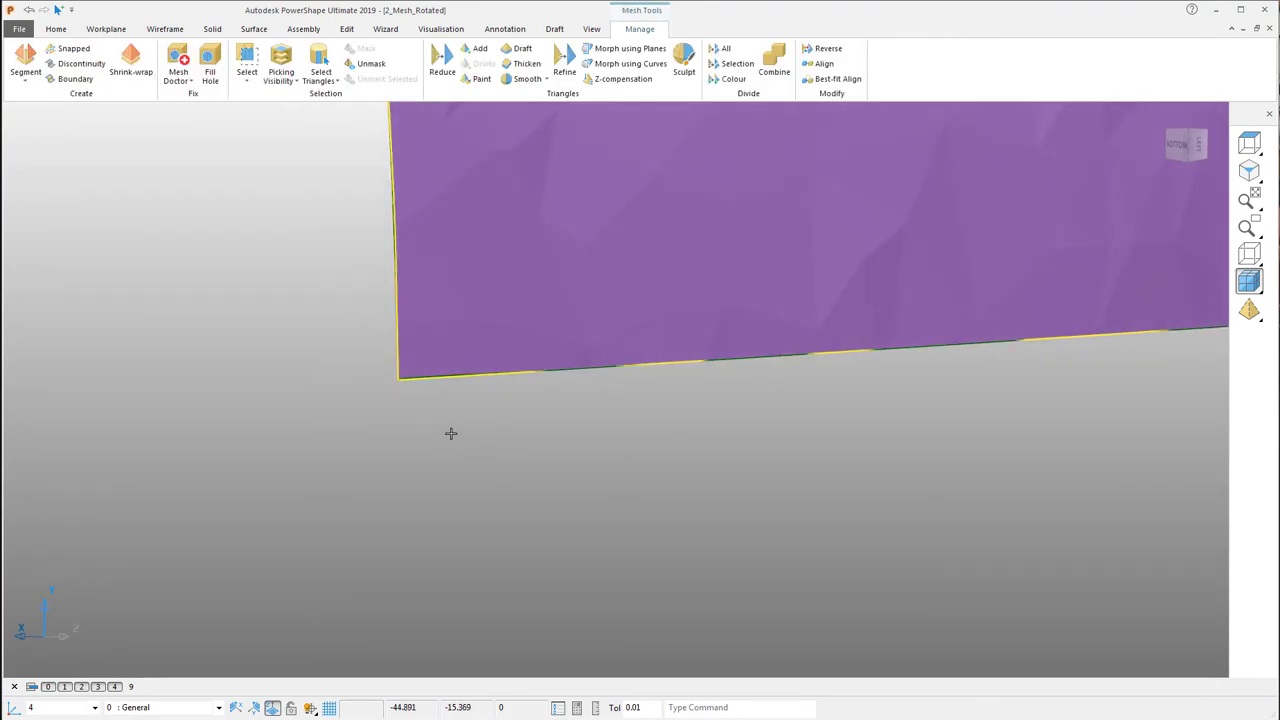
pyautogui.click(511, 454)
pyautogui.scroll(-10, 557, 494)
pyautogui.moveTo(666, 437); pyautogui.dragTo(629, 366, button='middle')
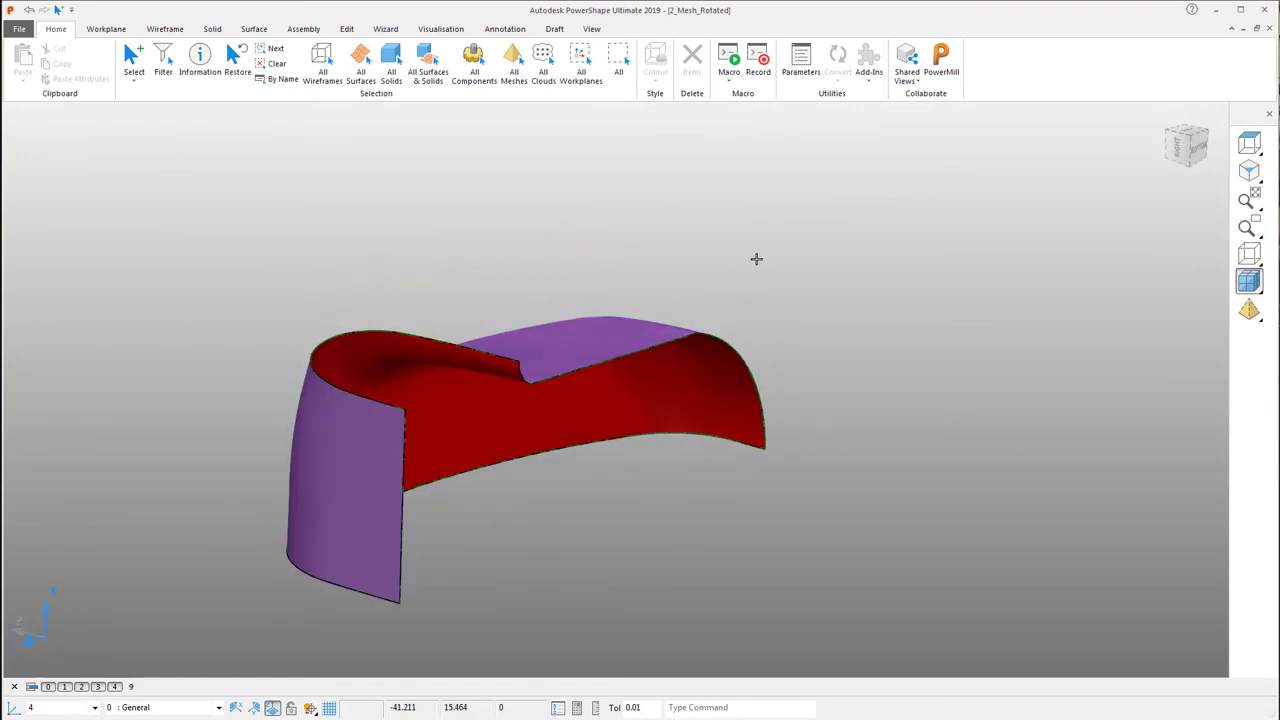
# - Create a Network over triangles power surface from the boundary curve and half shoulder mesh with Smart Surfacer, using a repoint tolerance of 0.01
pyautogui.moveTo(915, 373); pyautogui.dragTo(440, 189, button='middle')
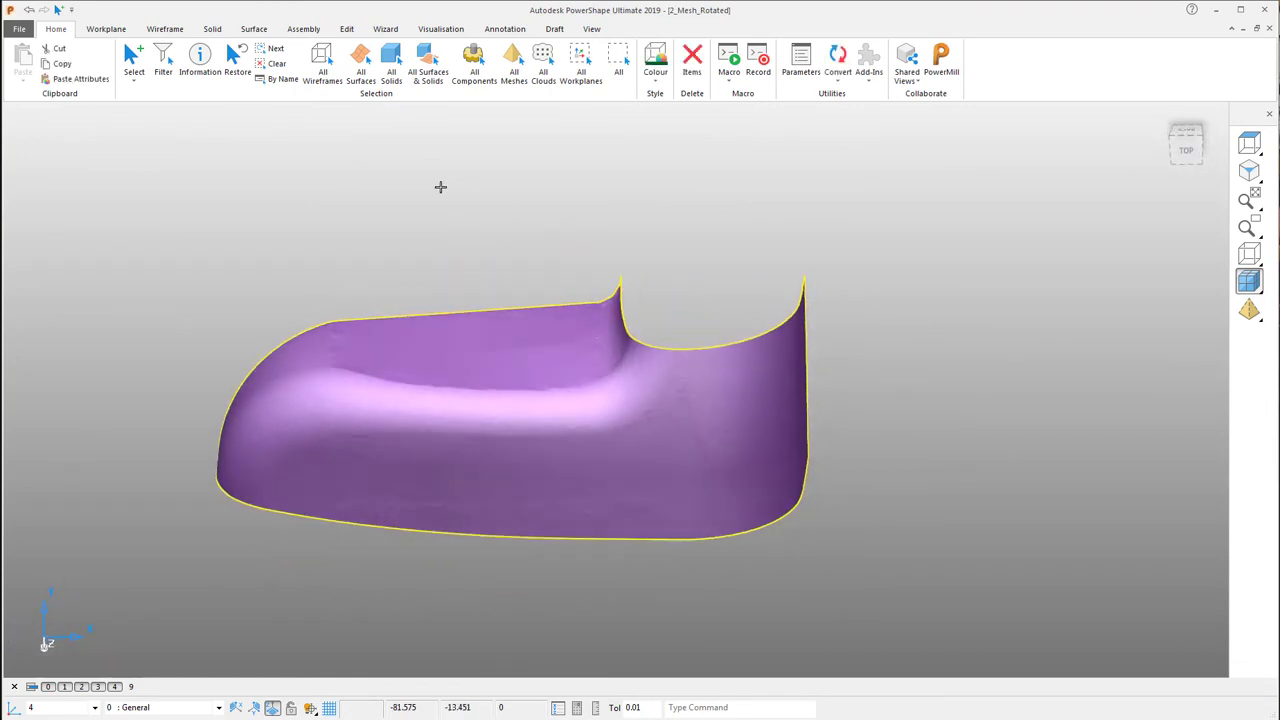
pyautogui.click(250, 29)
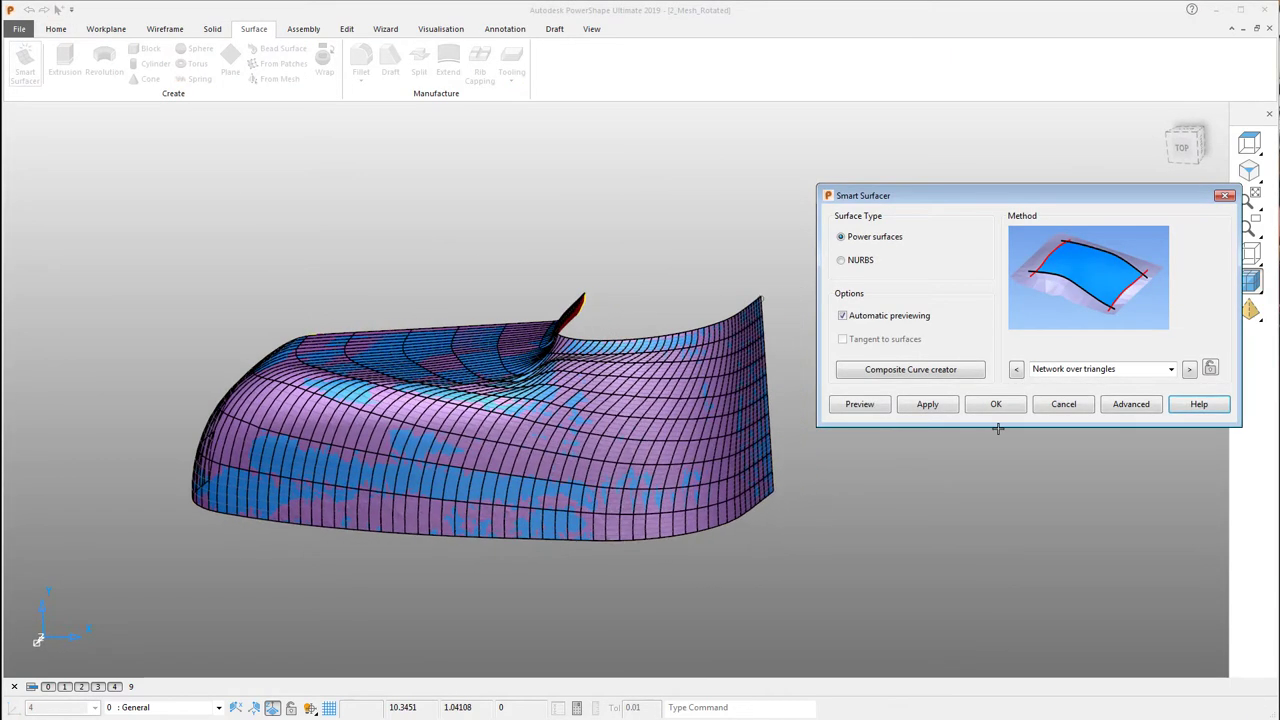
pyautogui.click(1128, 408)
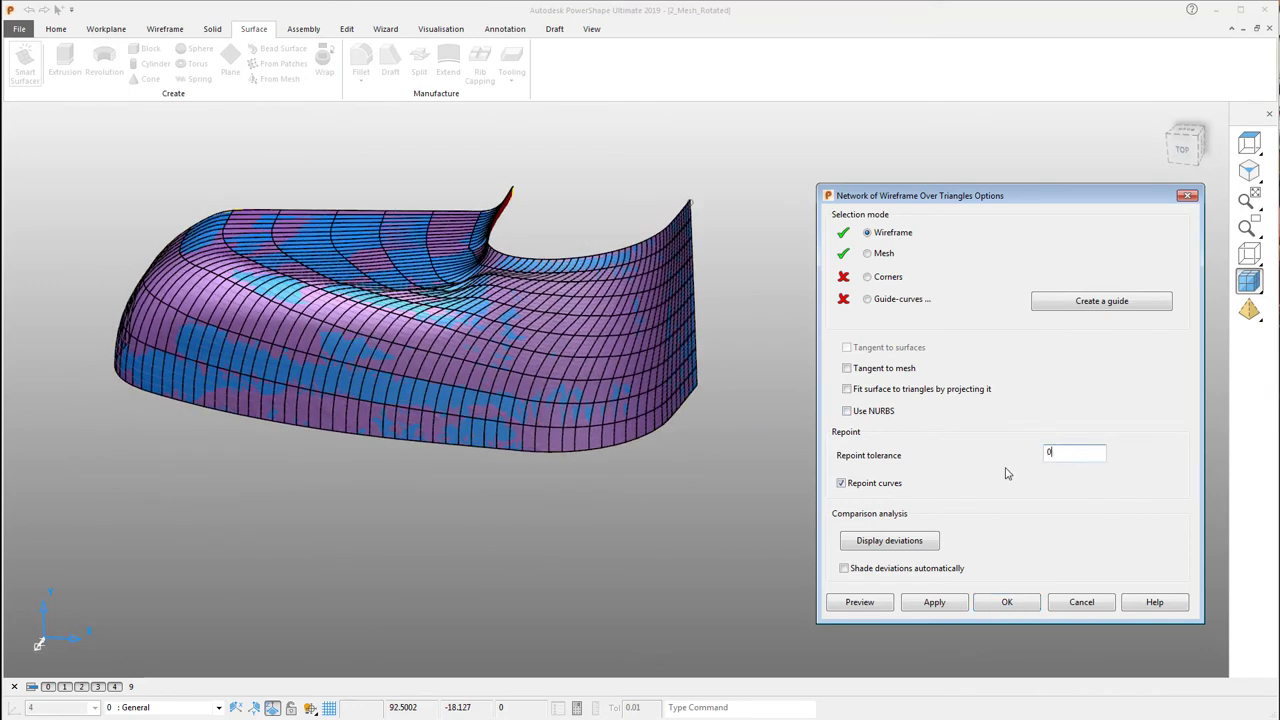
pyautogui.click(883, 611)
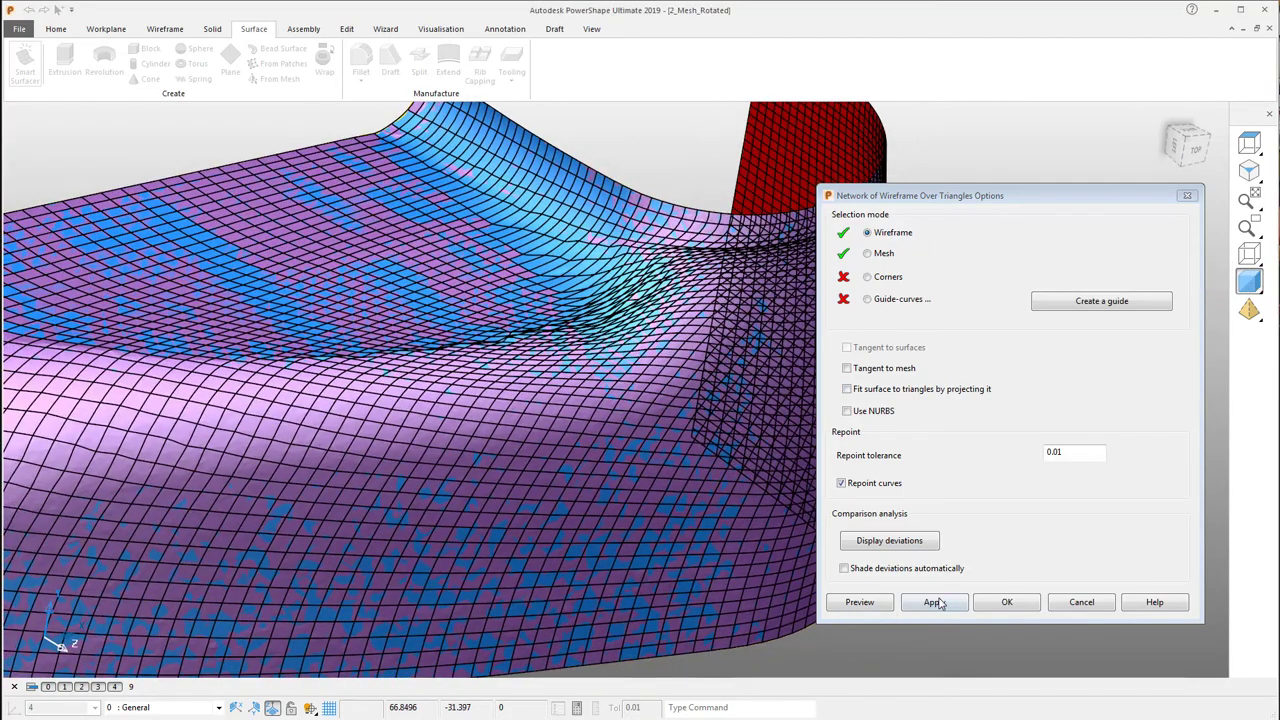
pyautogui.click(953, 605)
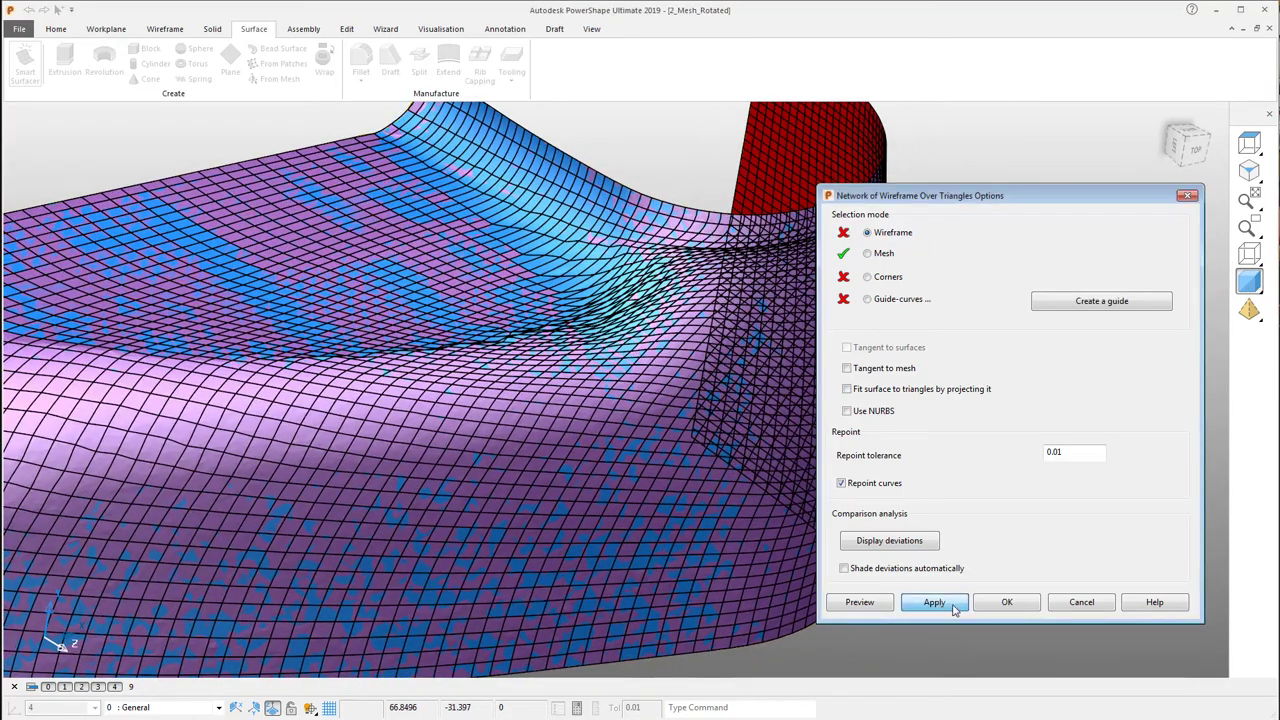
pyautogui.click(1030, 607)
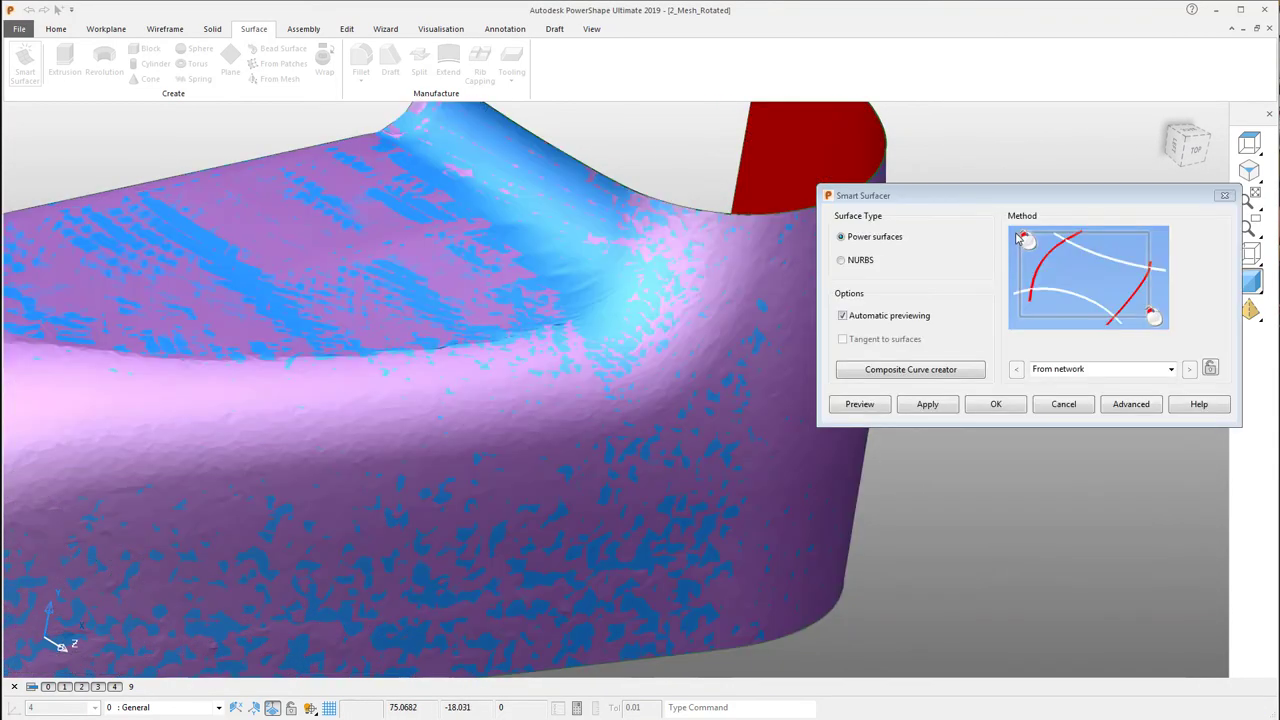
pyautogui.click(1063, 404)
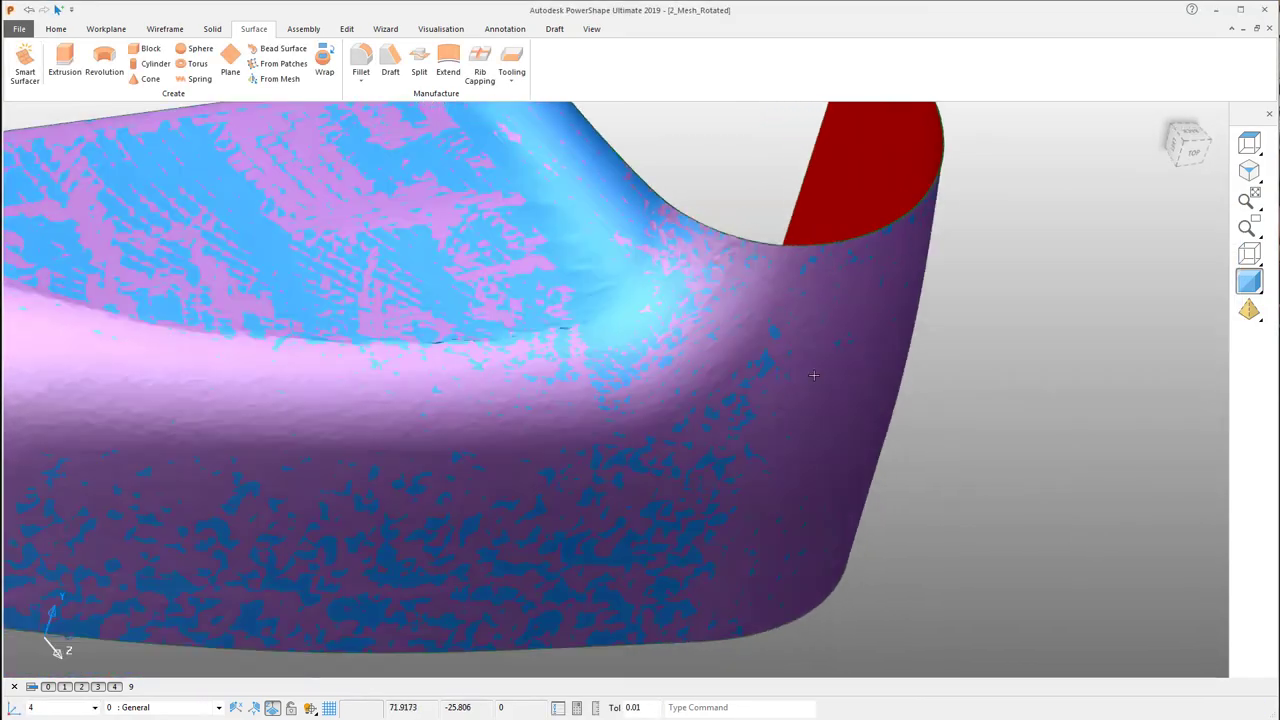
# - Bring the whole bottle model back into view and isolate the opposite half shoulder mesh
pyautogui.moveTo(813, 375); pyautogui.dragTo(1113, 336, button='middle')
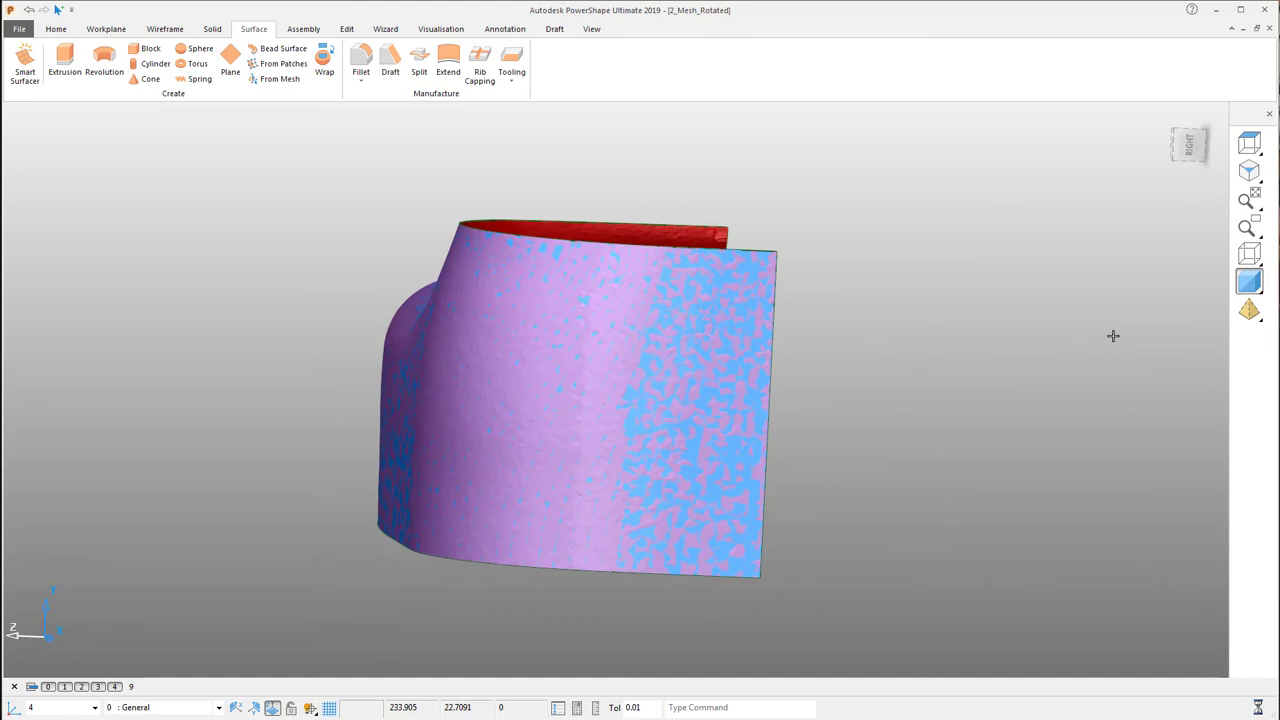
pyautogui.moveTo(1156, 433); pyautogui.dragTo(1109, 365, button='middle')
pyautogui.click(1146, 400)
pyautogui.click(854, 383)
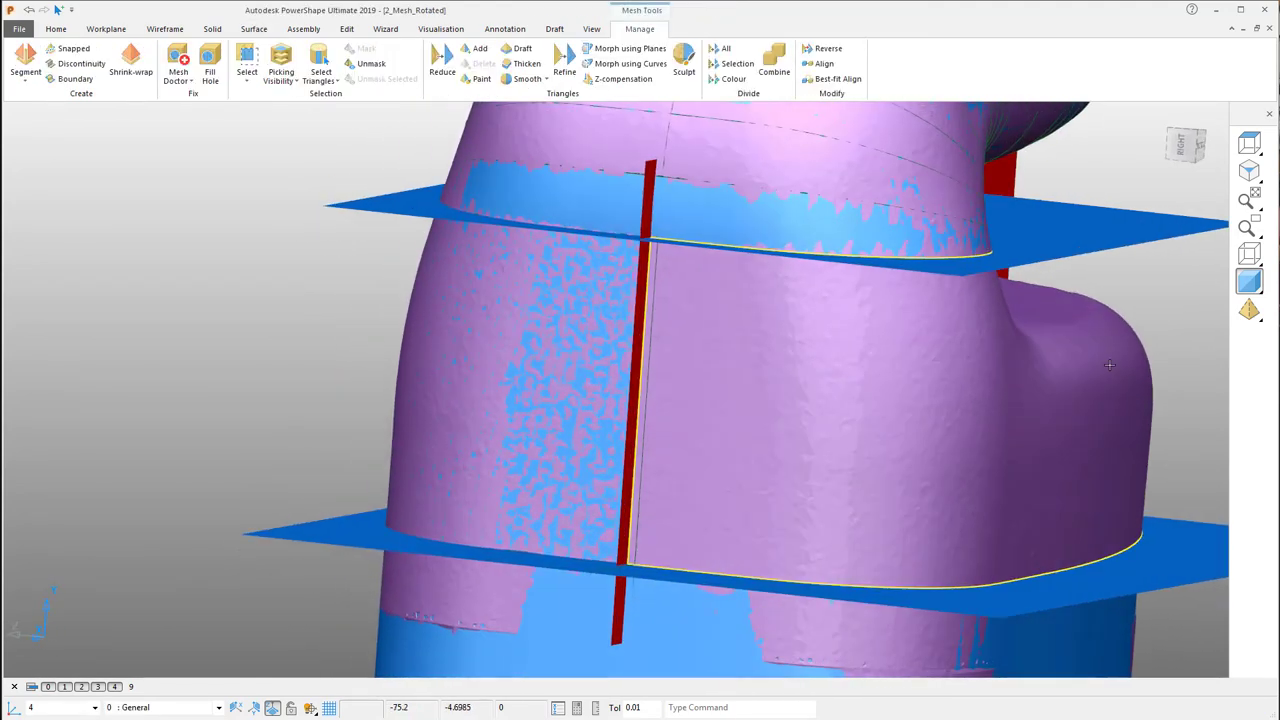
pyautogui.hotkey('ctrl', 'k')
pyautogui.click(1048, 217)
pyautogui.moveTo(880, 225); pyautogui.dragTo(650, 133, button='middle')
pyautogui.click(731, 297)
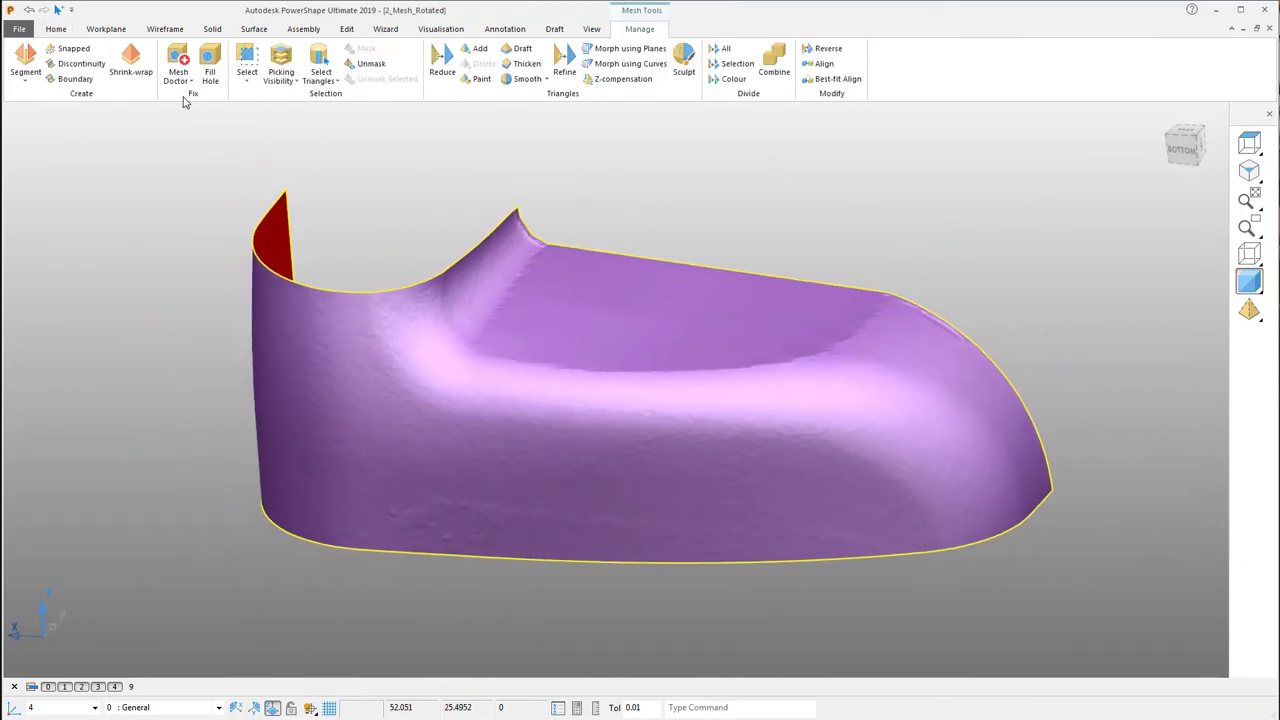
# - Create a boundary curve around the open edge of the isolated half shoulder mesh
pyautogui.click(68, 82)
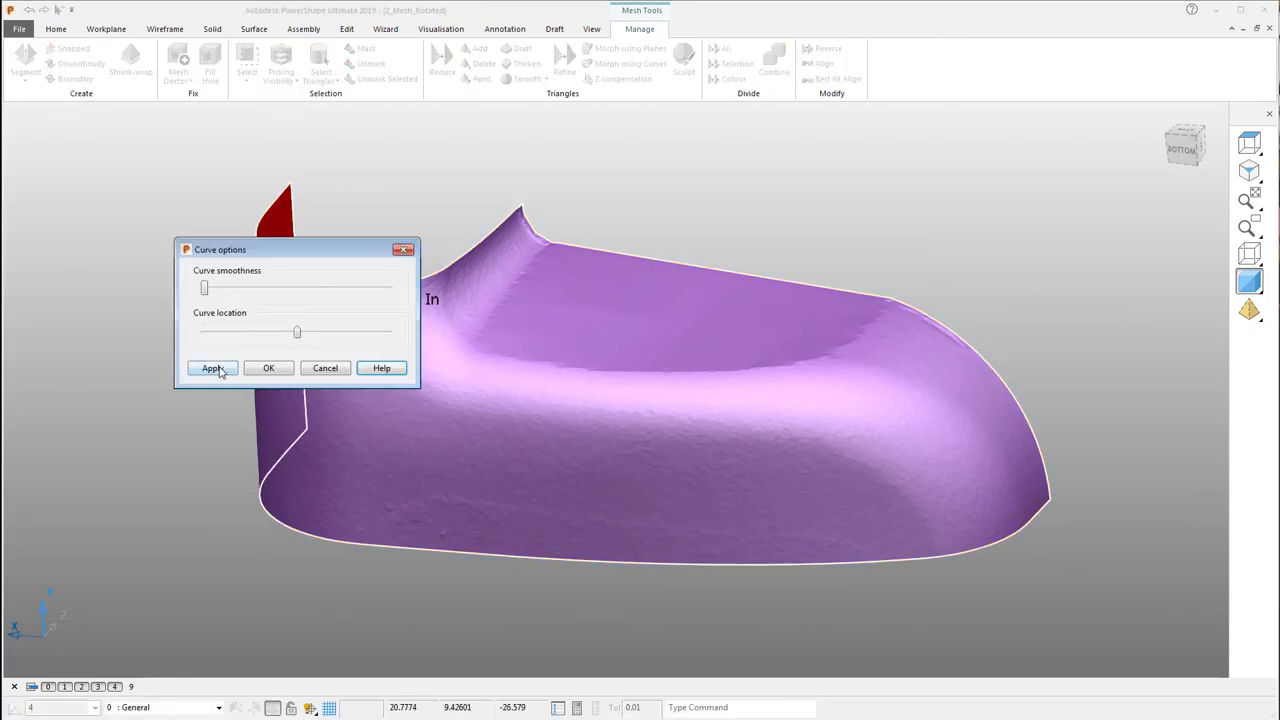
pyautogui.click(499, 241)
pyautogui.click(268, 368)
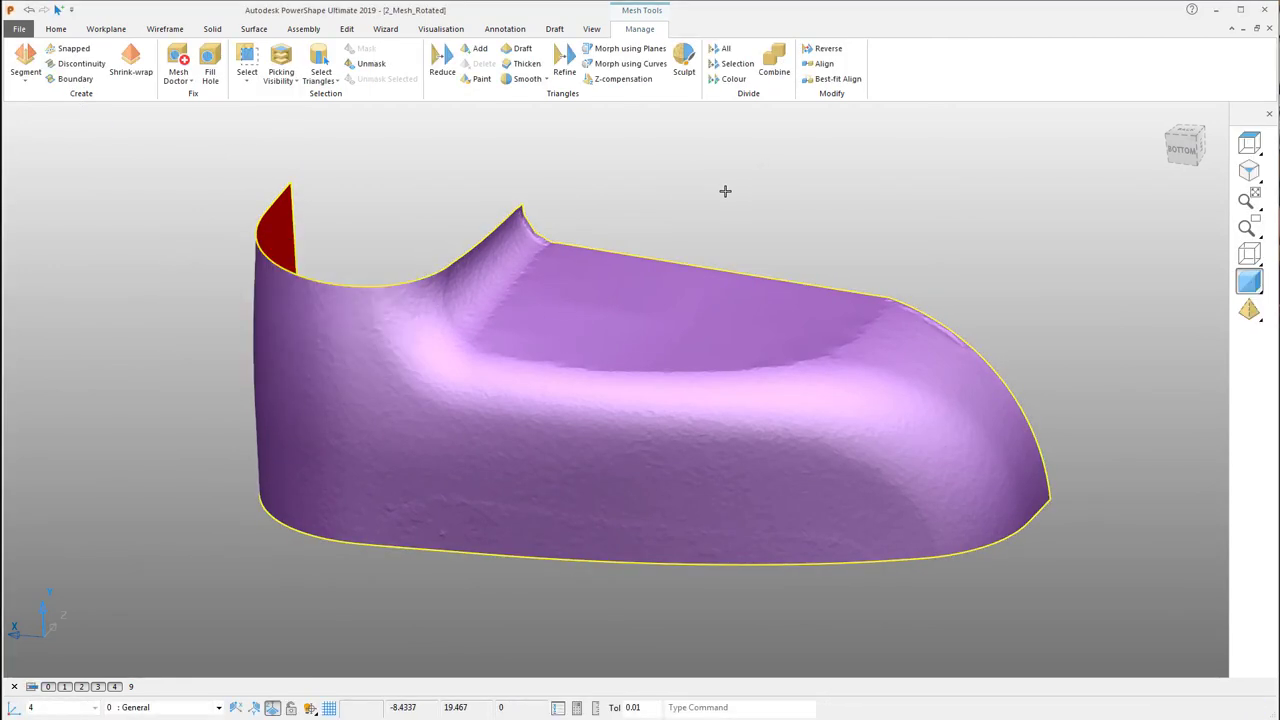
# - Repoint the boundary curve to 200 points with Select corners behaviour and Global even spacing
pyautogui.click(657, 257)
pyautogui.moveTo(750, 163); pyautogui.dragTo(700, 160, button='middle')
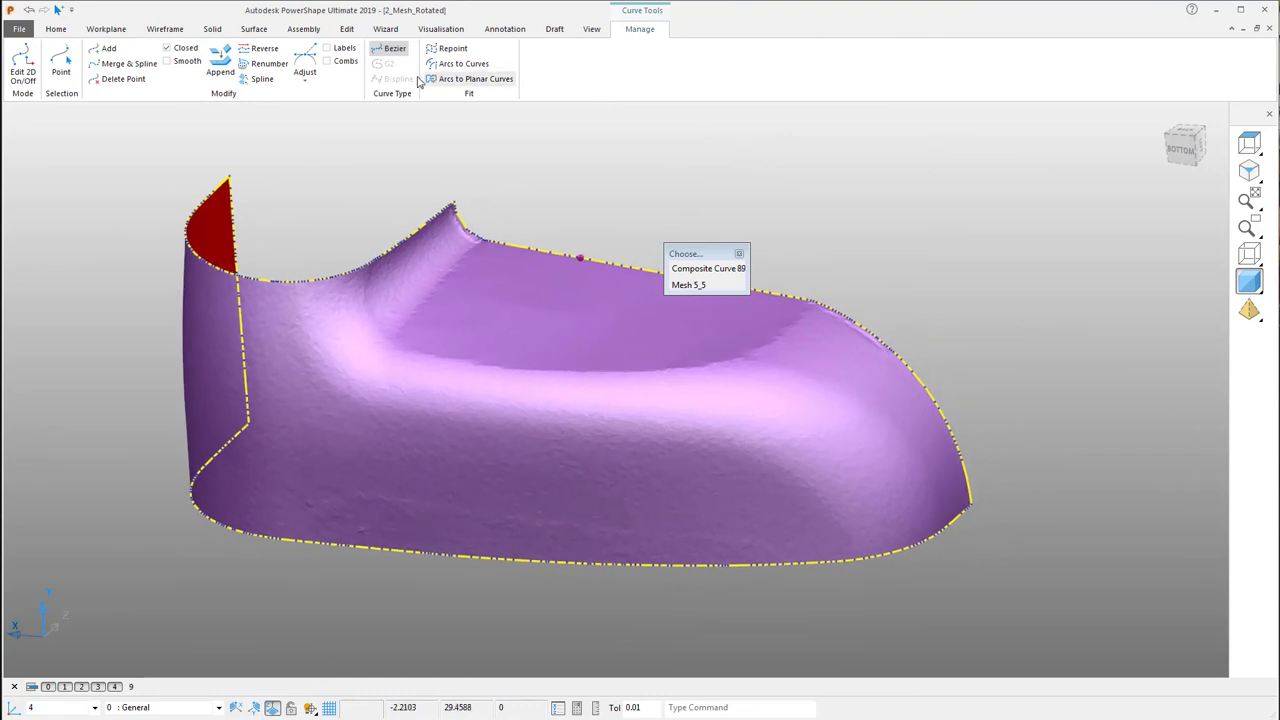
pyautogui.click(443, 50)
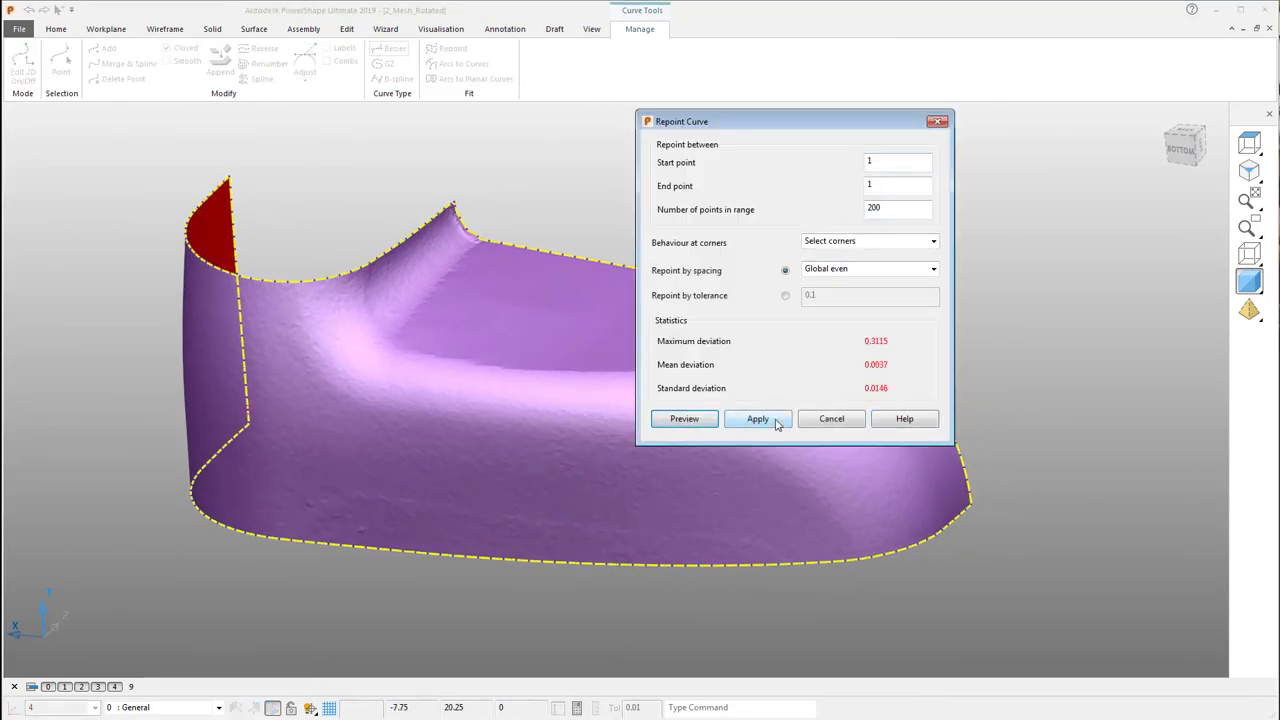
pyautogui.click(831, 419)
pyautogui.press('Escape')
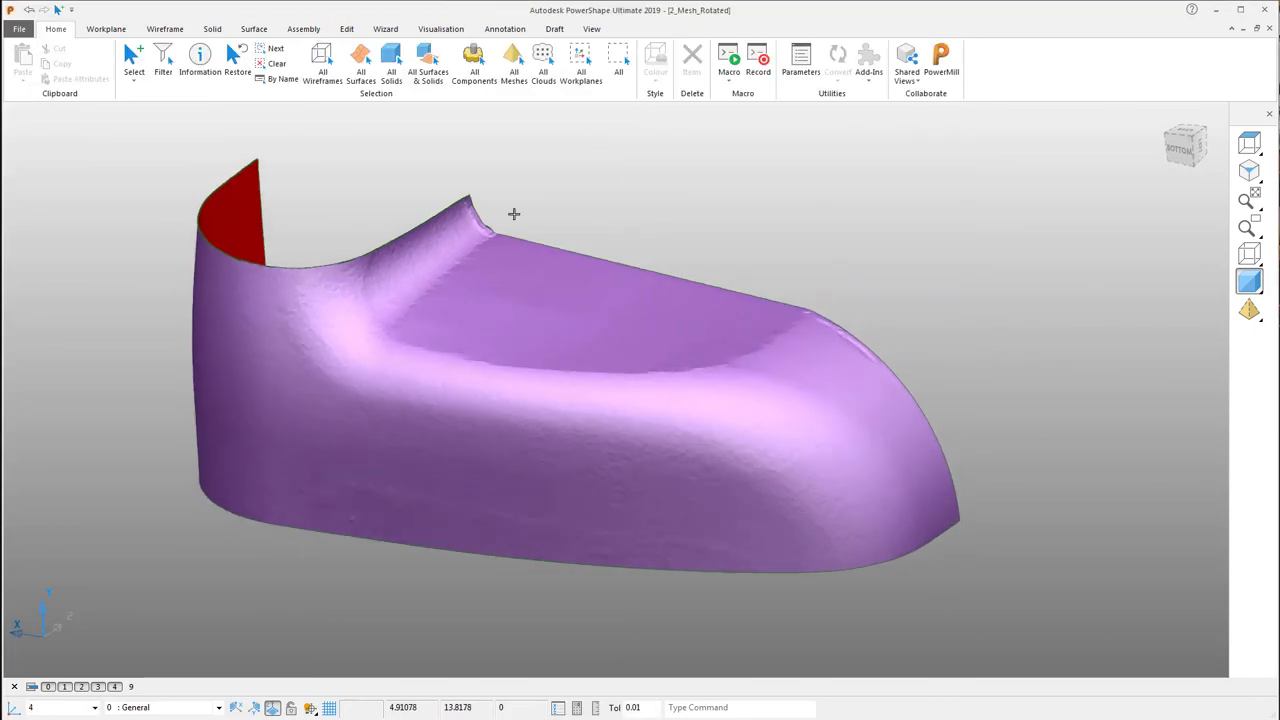
# - Move the curve point onto the upper corner of the curved neck section and align the curve with the mesh edges
pyautogui.scroll(5, 552, 172)
pyautogui.moveTo(548, 166); pyautogui.dragTo(694, 254, button='middle')
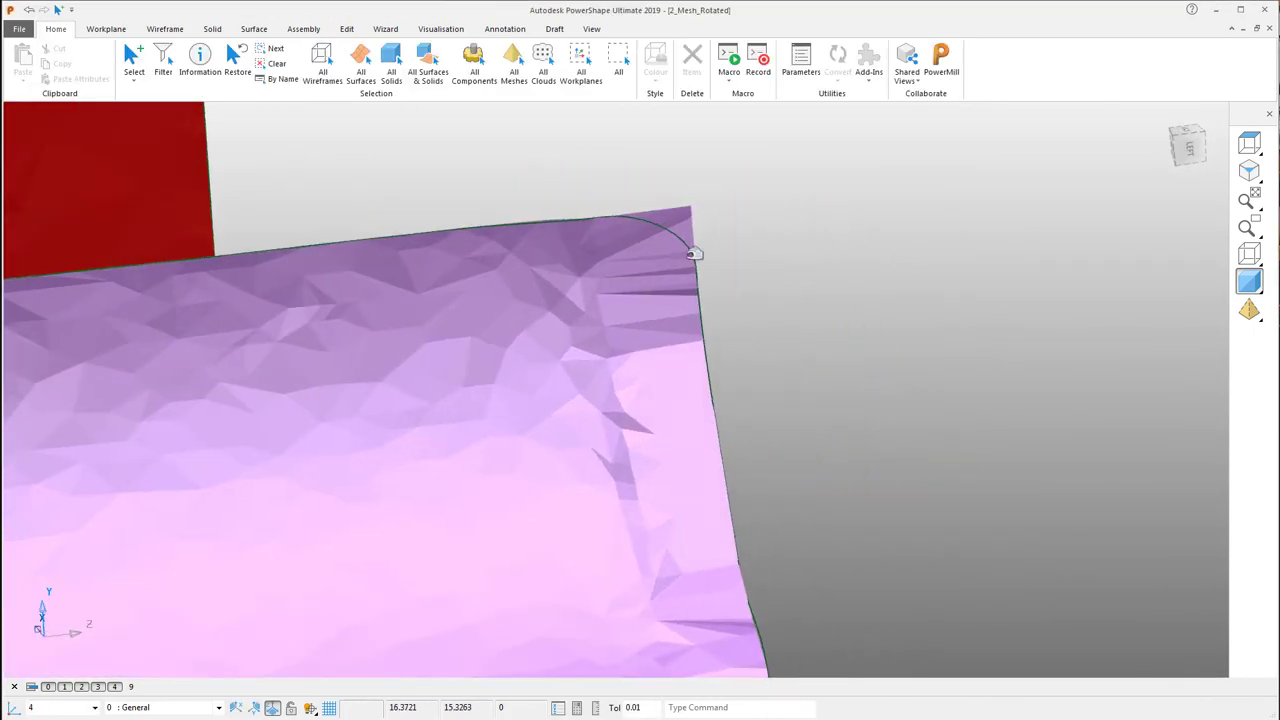
pyautogui.click(675, 241)
pyautogui.moveTo(711, 306); pyautogui.dragTo(518, 302, button='middle')
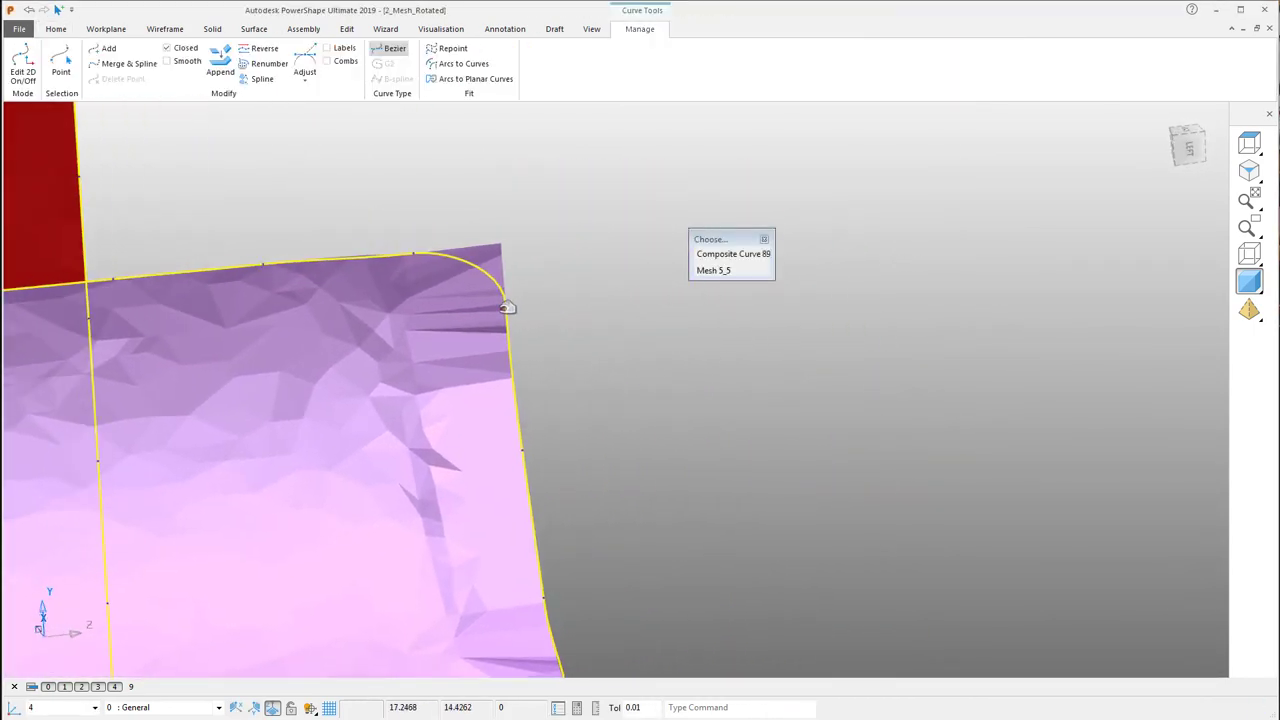
pyautogui.moveTo(510, 306); pyautogui.dragTo(463, 250)
pyautogui.click(620, 236)
# - Move the curve point onto the upper corner of the tall outer wall and swing its tangent down the side edge
pyautogui.scroll(-3, 617, 234)
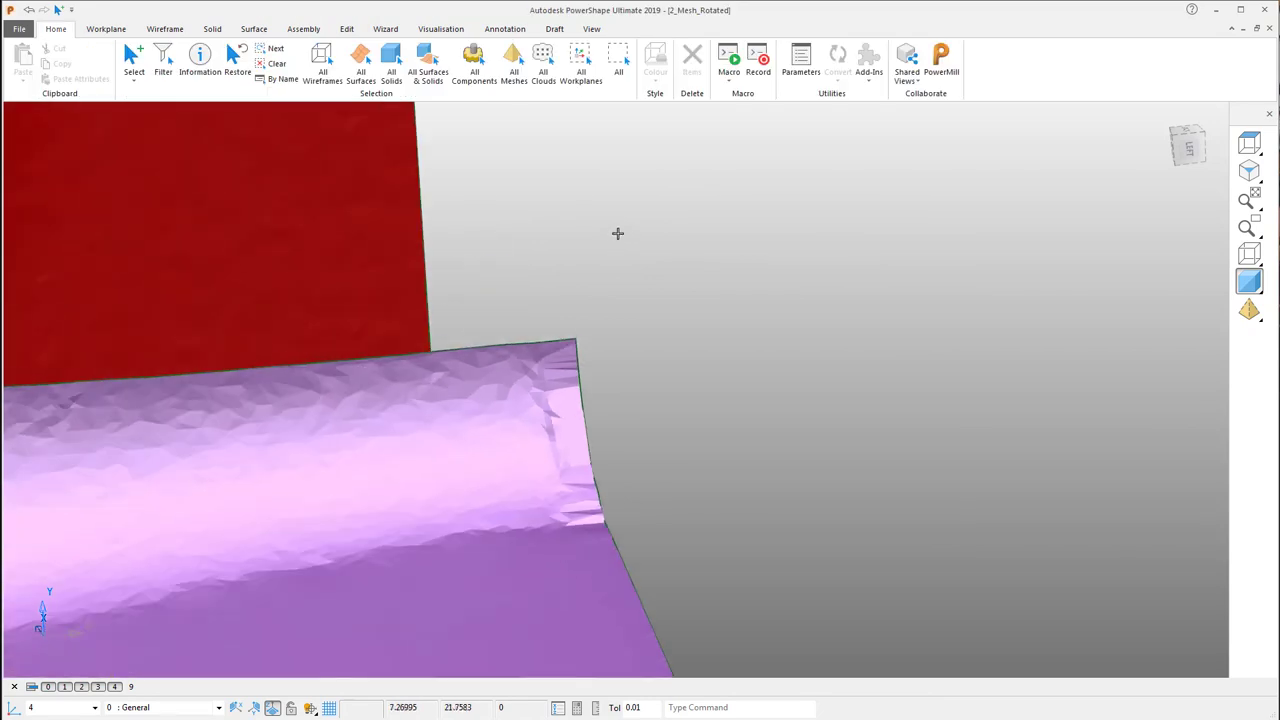
pyautogui.keyDown('shift'); pyautogui.moveTo(617, 234); pyautogui.dragTo(457, 297, button='middle'); pyautogui.keyUp('shift')
pyautogui.scroll(4, 476, 296)
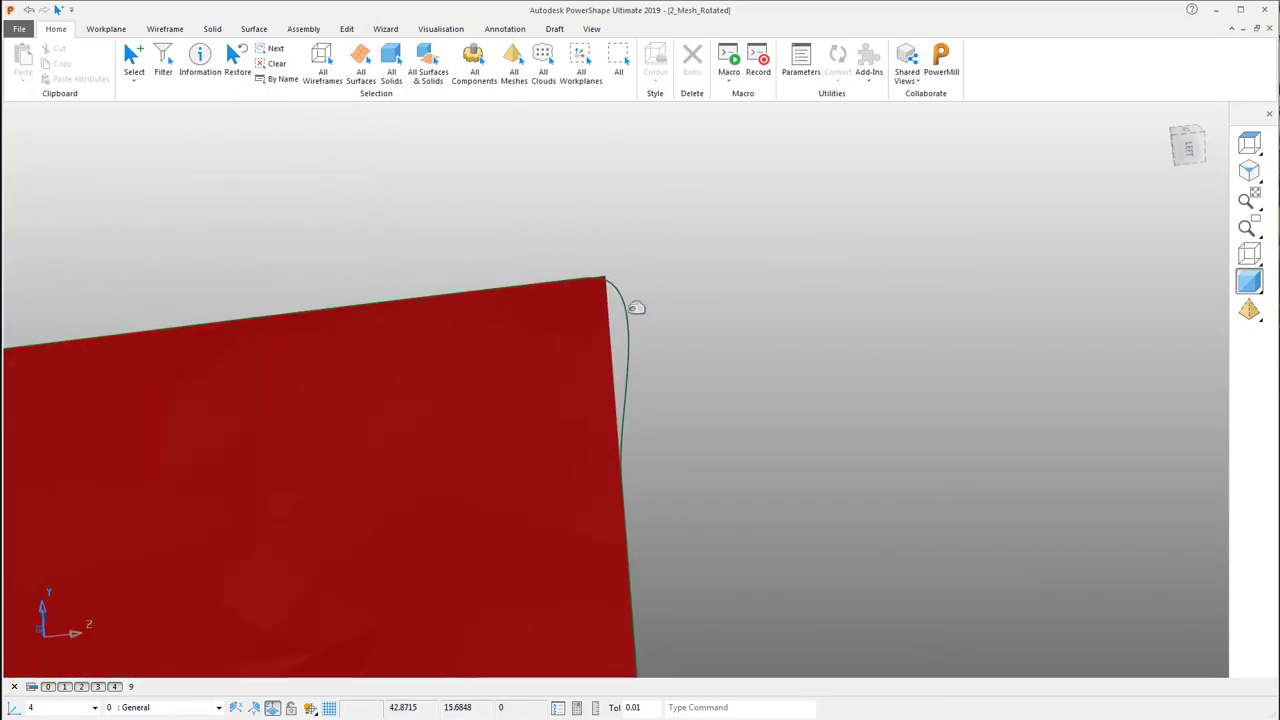
pyautogui.click(630, 306)
pyautogui.click(591, 281)
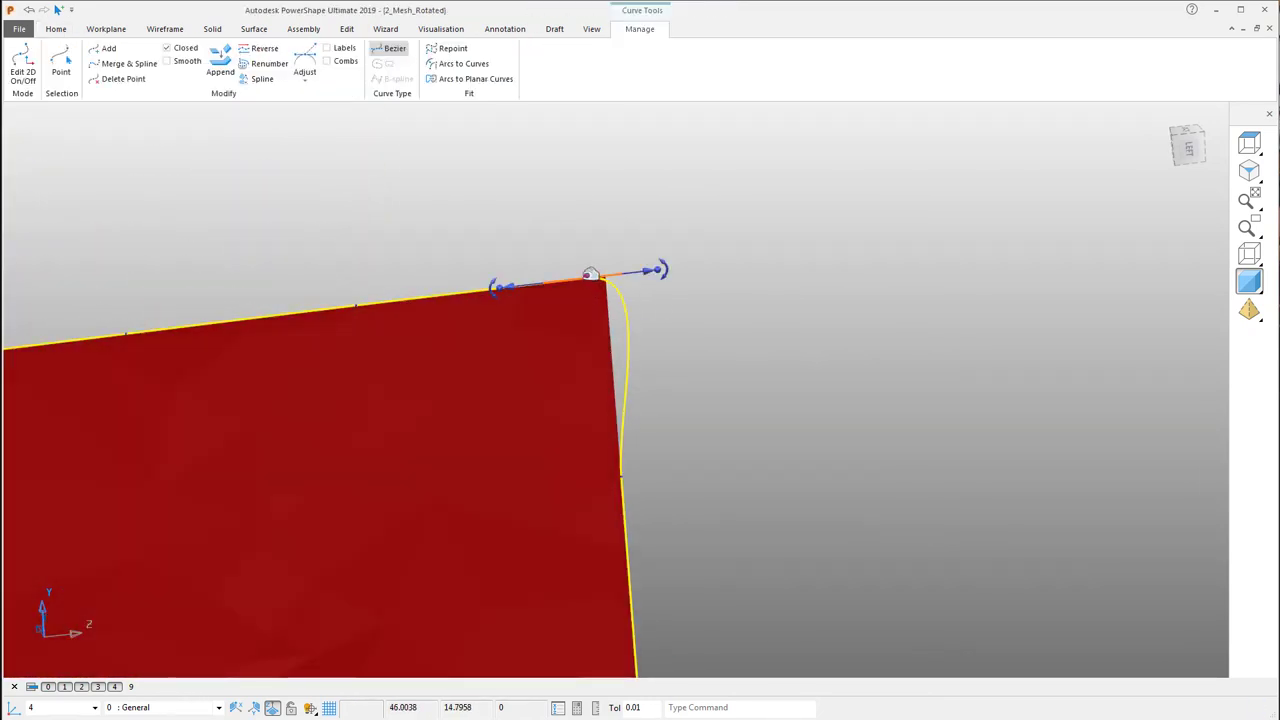
pyautogui.moveTo(591, 275); pyautogui.dragTo(618, 356)
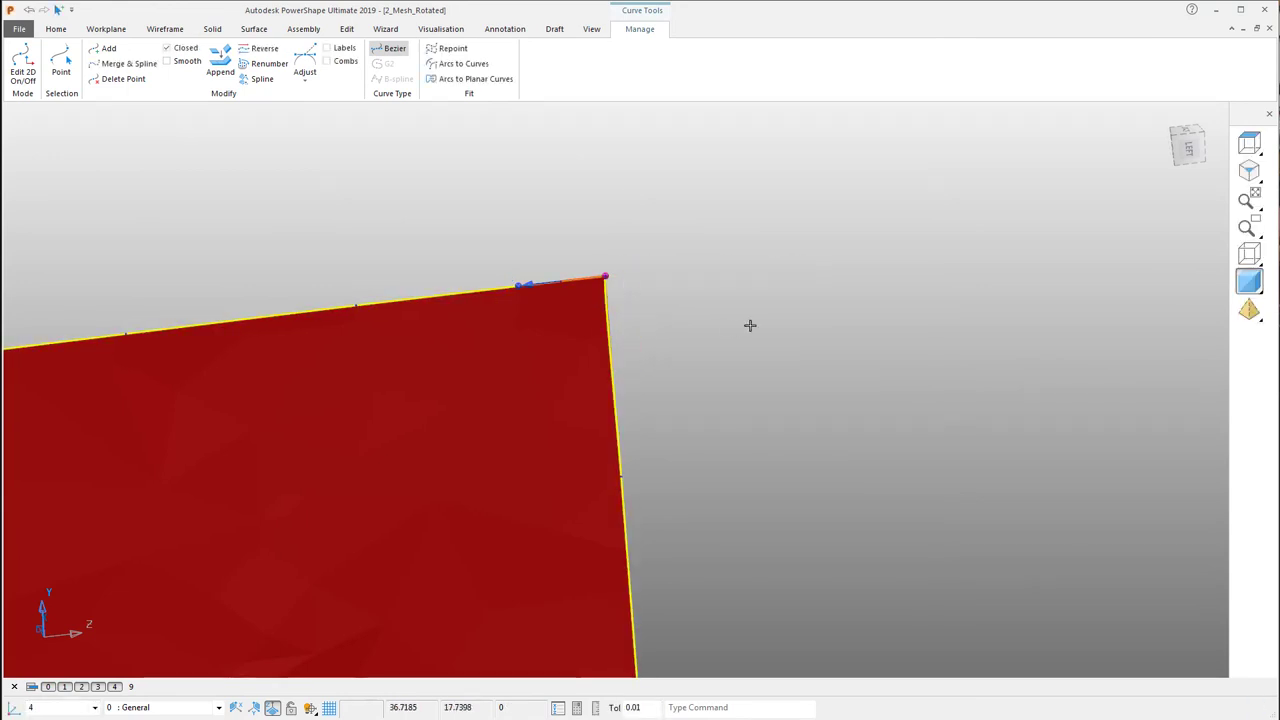
pyautogui.click(751, 326)
# - Move the curve point onto the lower corner of the tall outer wall and swing its tangent along the bottom edge
pyautogui.scroll(-6, 746, 331)
pyautogui.moveTo(731, 369); pyautogui.dragTo(854, 511, button='middle')
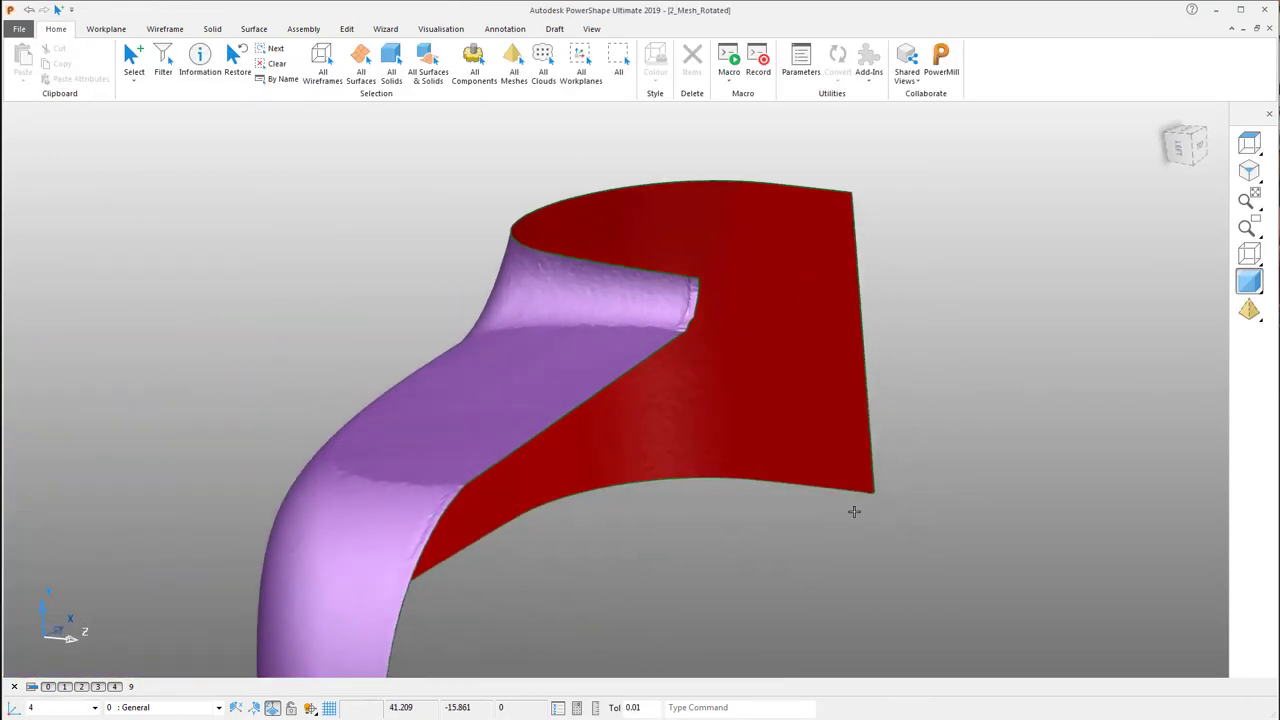
pyautogui.scroll(7, 854, 511)
pyautogui.keyDown('shift'); pyautogui.moveTo(888, 466); pyautogui.dragTo(707, 502, button='middle'); pyautogui.keyUp('shift')
pyautogui.click(746, 551)
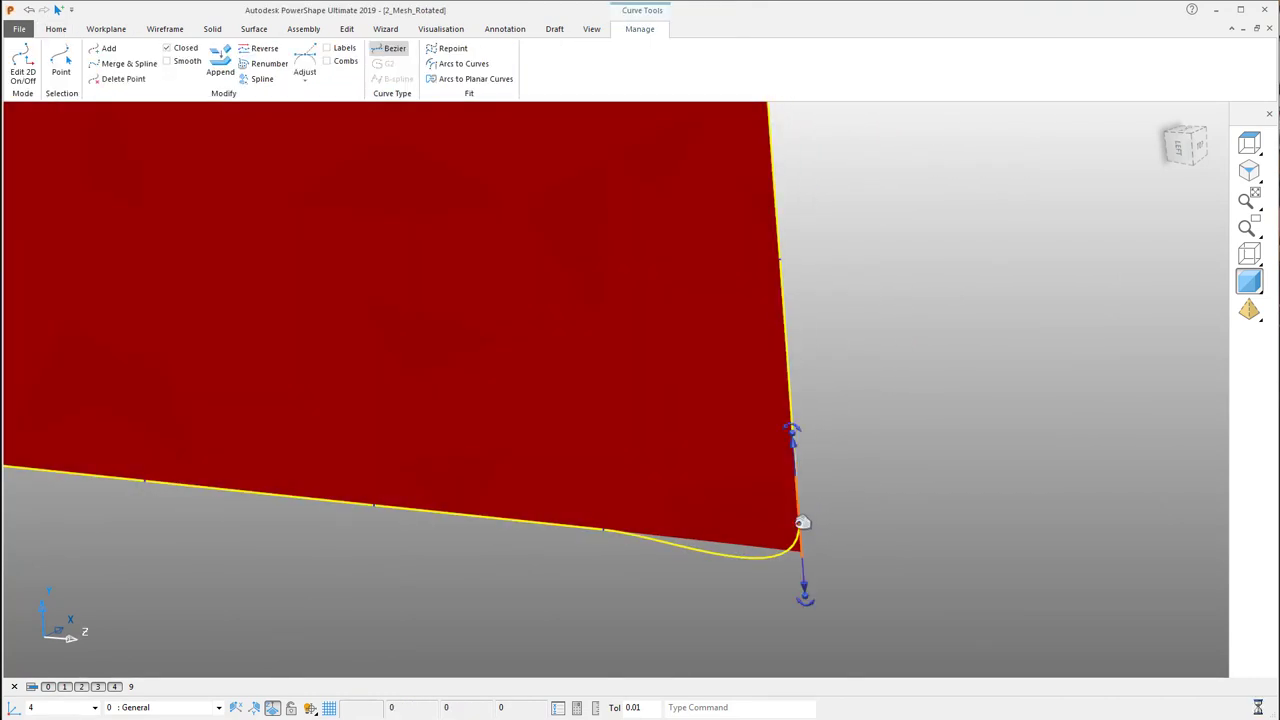
pyautogui.moveTo(802, 522); pyautogui.dragTo(802, 553)
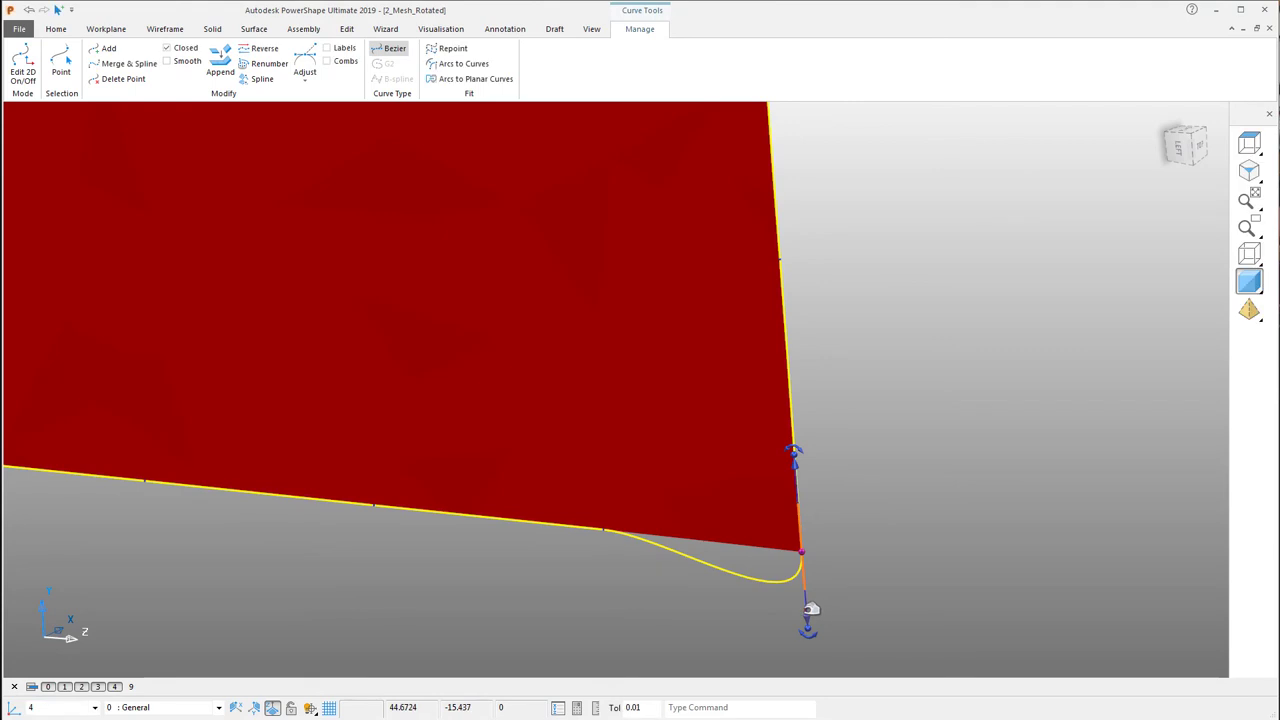
pyautogui.moveTo(811, 609); pyautogui.dragTo(745, 604)
pyautogui.keyDown('shift'); pyautogui.moveTo(818, 597); pyautogui.dragTo(770, 597, button='middle'); pyautogui.keyUp('shift')
pyautogui.moveTo(763, 593); pyautogui.dragTo(663, 543)
pyautogui.click(897, 463)
# - Check how the boundary curve fits the lower corner at the opposite end of the shoulder mesh
pyautogui.moveTo(897, 463); pyautogui.dragTo(722, 275, button='middle')
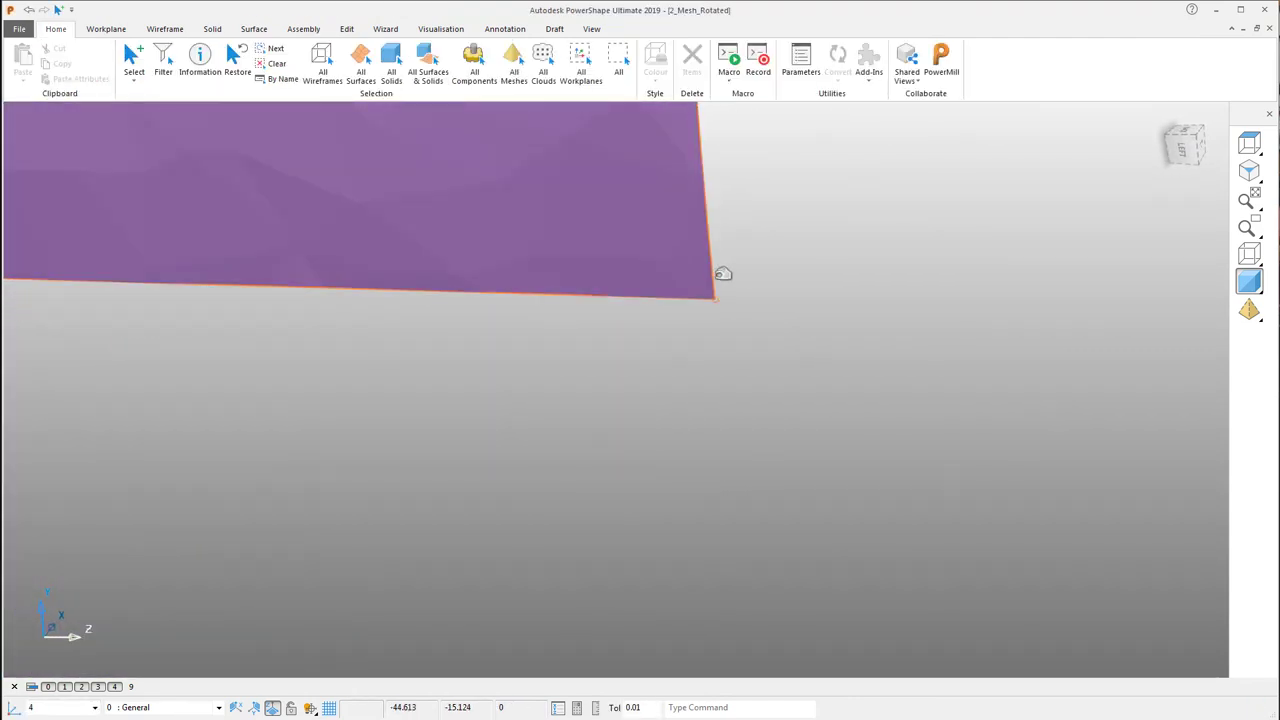
pyautogui.click(718, 273)
pyautogui.click(913, 363)
pyautogui.scroll(-8, 914, 366)
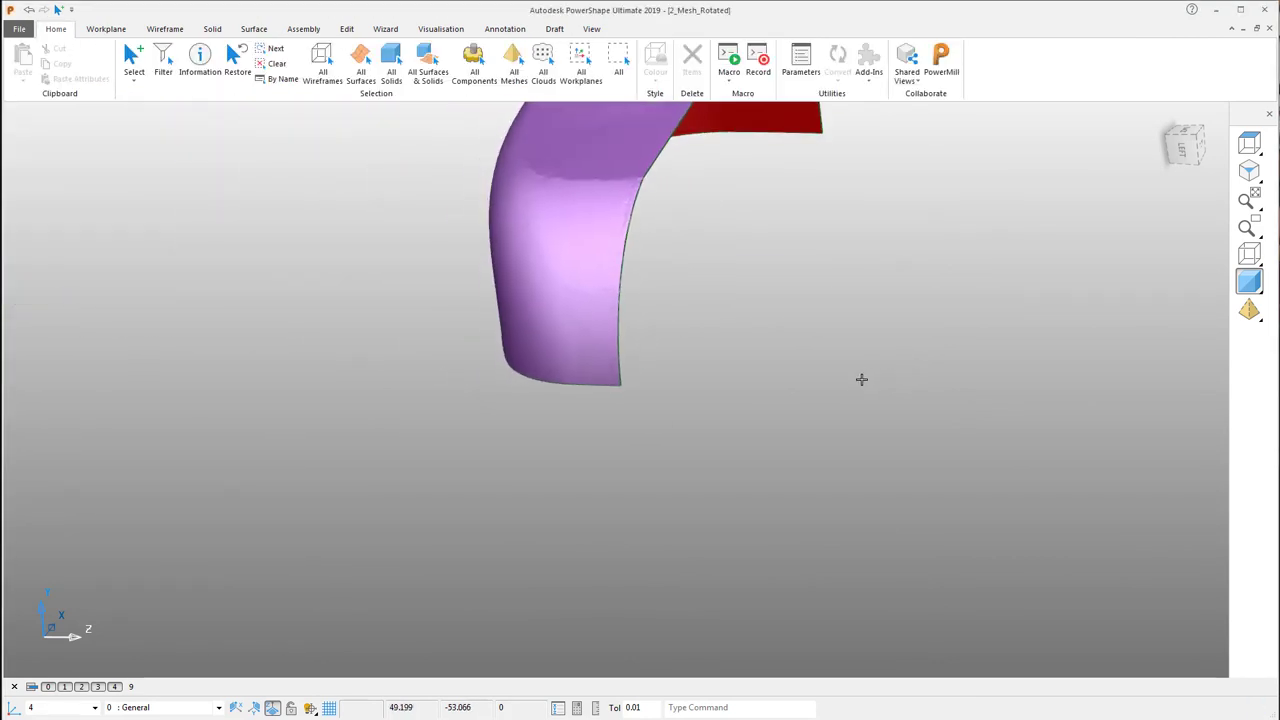
pyautogui.moveTo(861, 379); pyautogui.dragTo(743, 283, button='middle')
# - Create a Network over triangles power surface from the curve and opposite half shoulder mesh, using a repoint tolerance of 0.01
pyautogui.moveTo(743, 283); pyautogui.dragTo(569, 422)
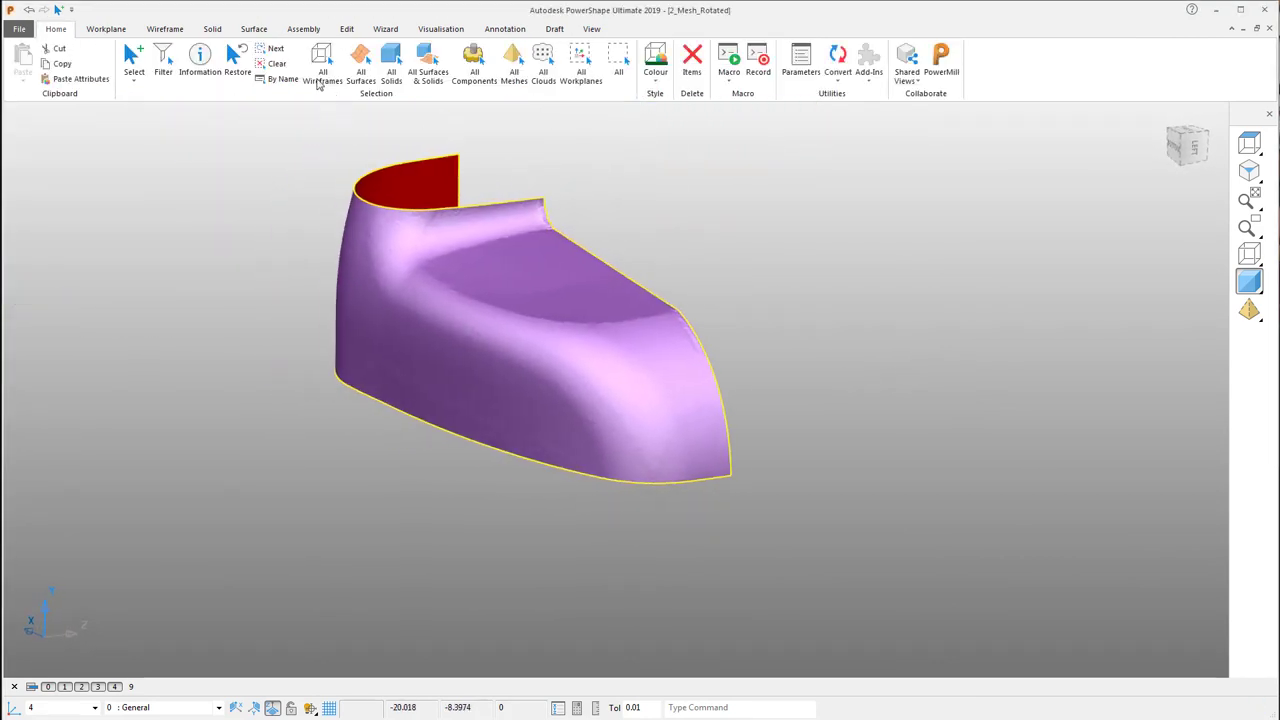
pyautogui.click(254, 28)
pyautogui.click(25, 65)
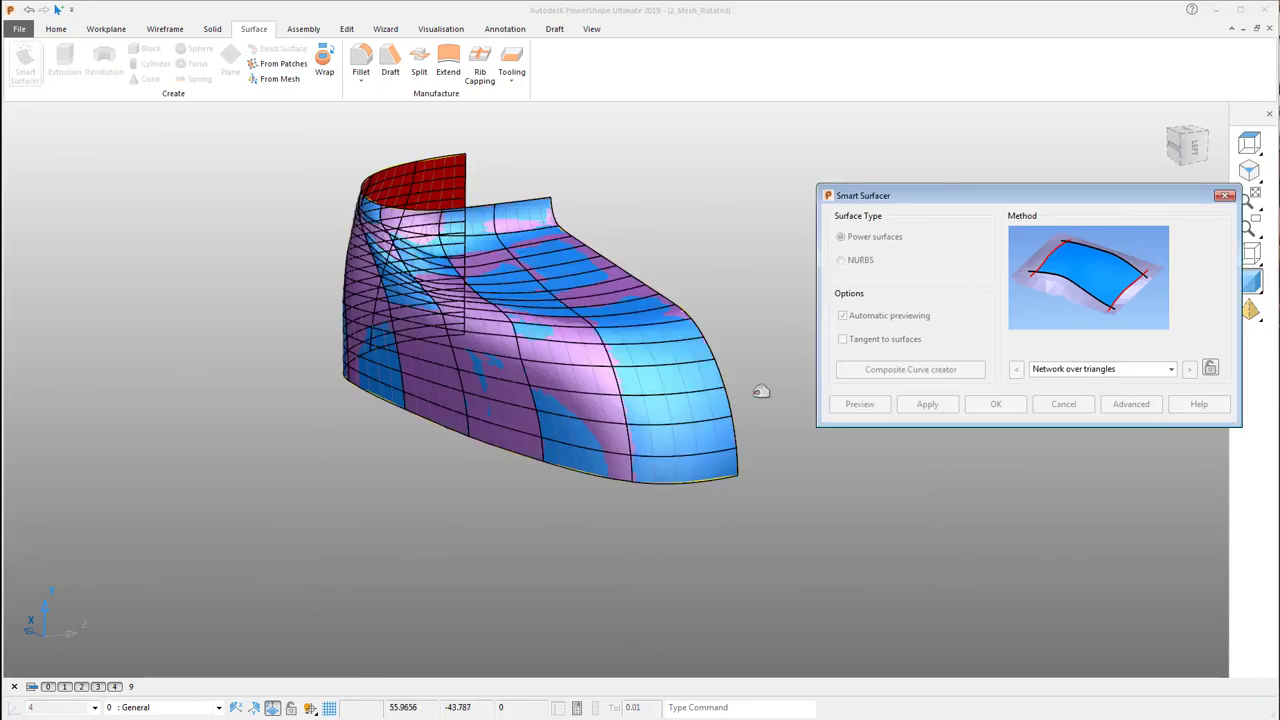
pyautogui.moveTo(763, 391); pyautogui.dragTo(980, 440, button='middle')
pyautogui.click(1131, 404)
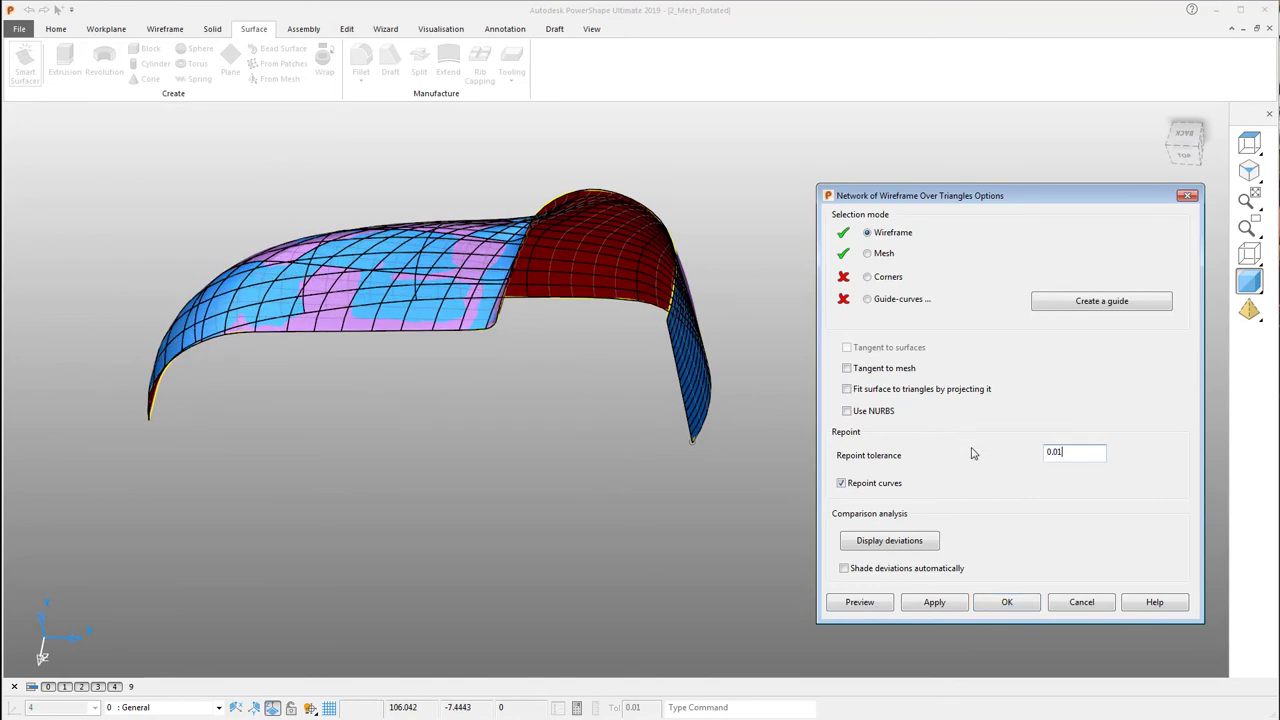
pyautogui.moveTo(396, 472); pyautogui.dragTo(645, 300, button='middle')
pyautogui.scroll(5, 635, 135)
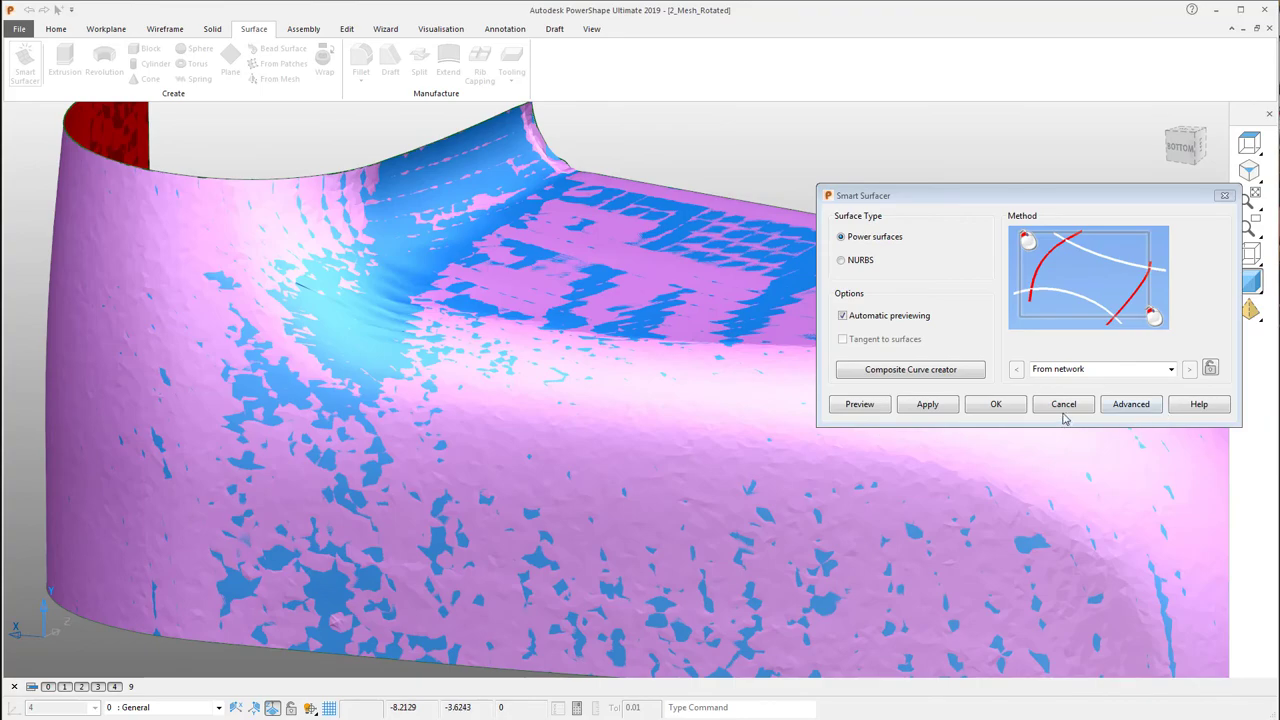
pyautogui.click(1000, 405)
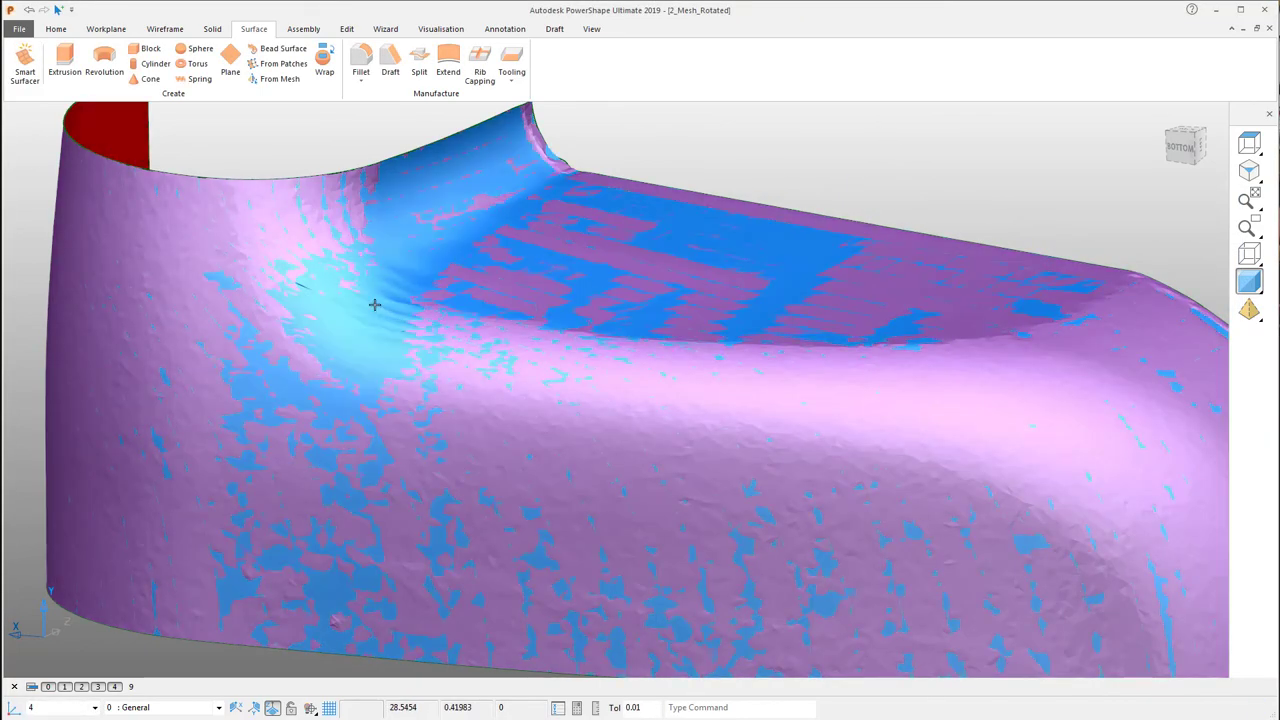
# - Bring the whole bottle model back into view and clear the meshes so the surfaces show alone
pyautogui.moveTo(374, 304); pyautogui.dragTo(1233, 302, button='middle')
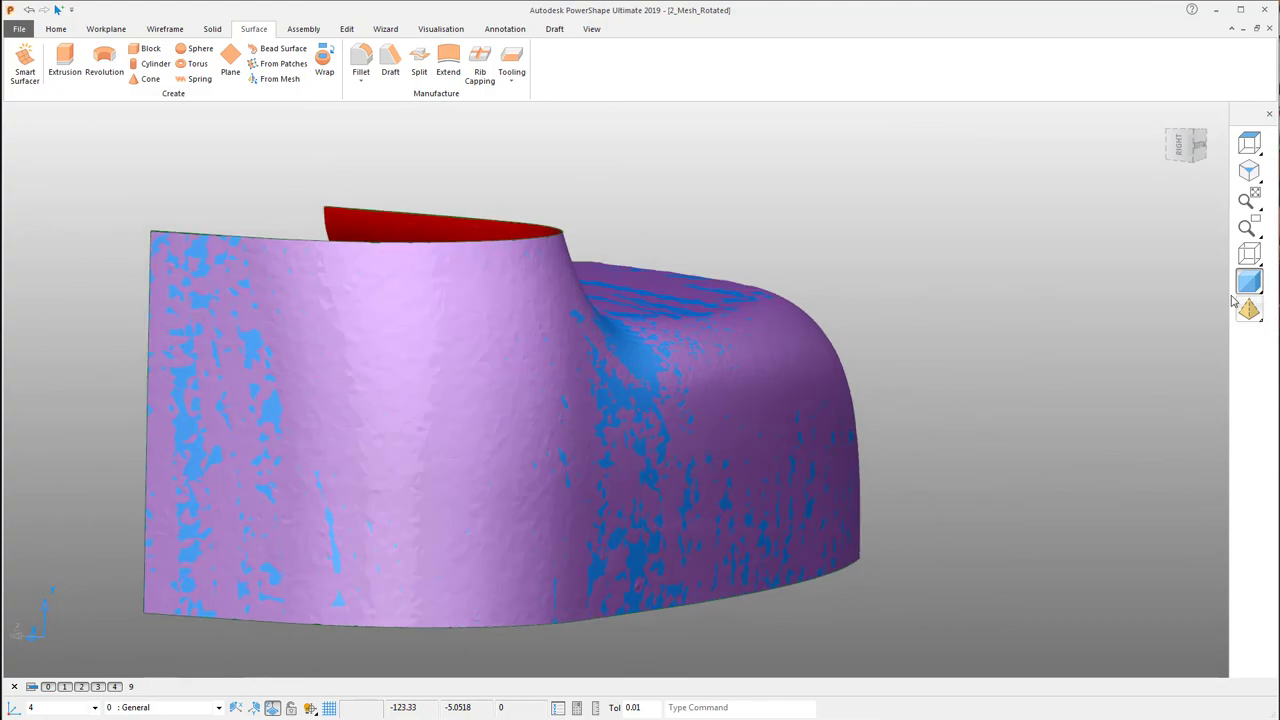
pyautogui.click(1032, 350)
pyautogui.hotkey('ctrl', '5')
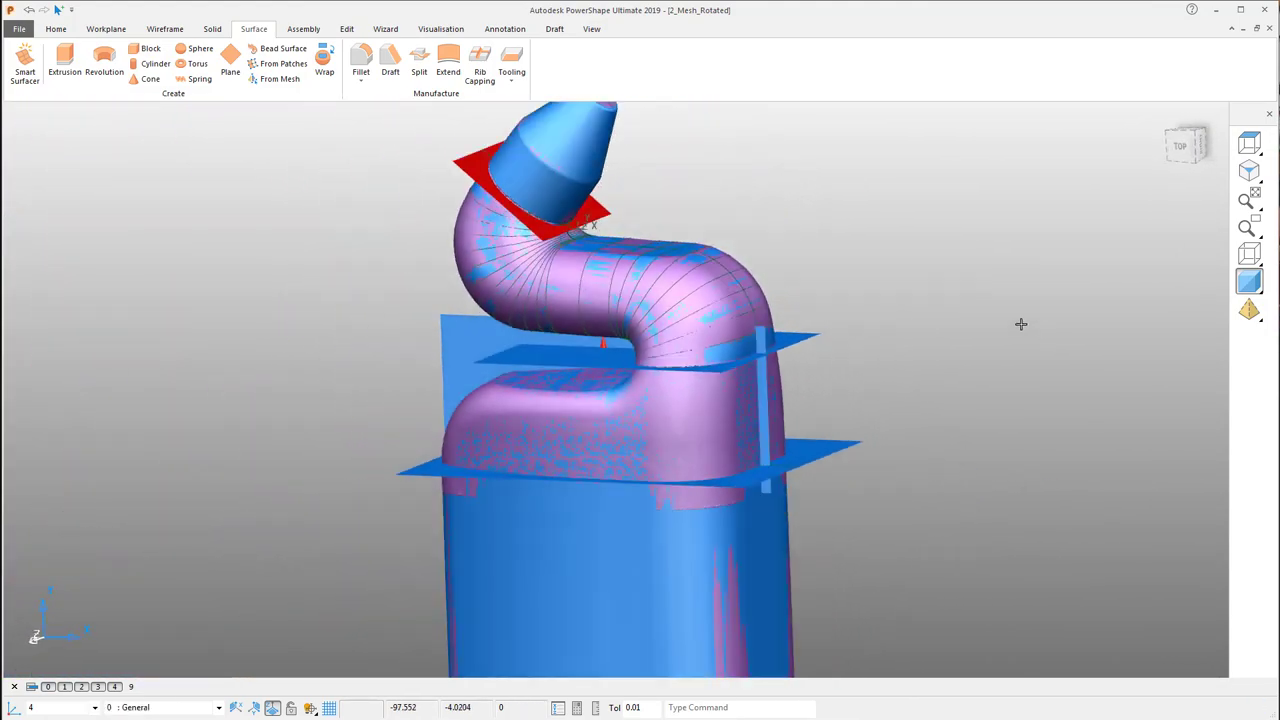
pyautogui.moveTo(1020, 324); pyautogui.dragTo(1262, 283, button='middle')
pyautogui.click(1250, 282)
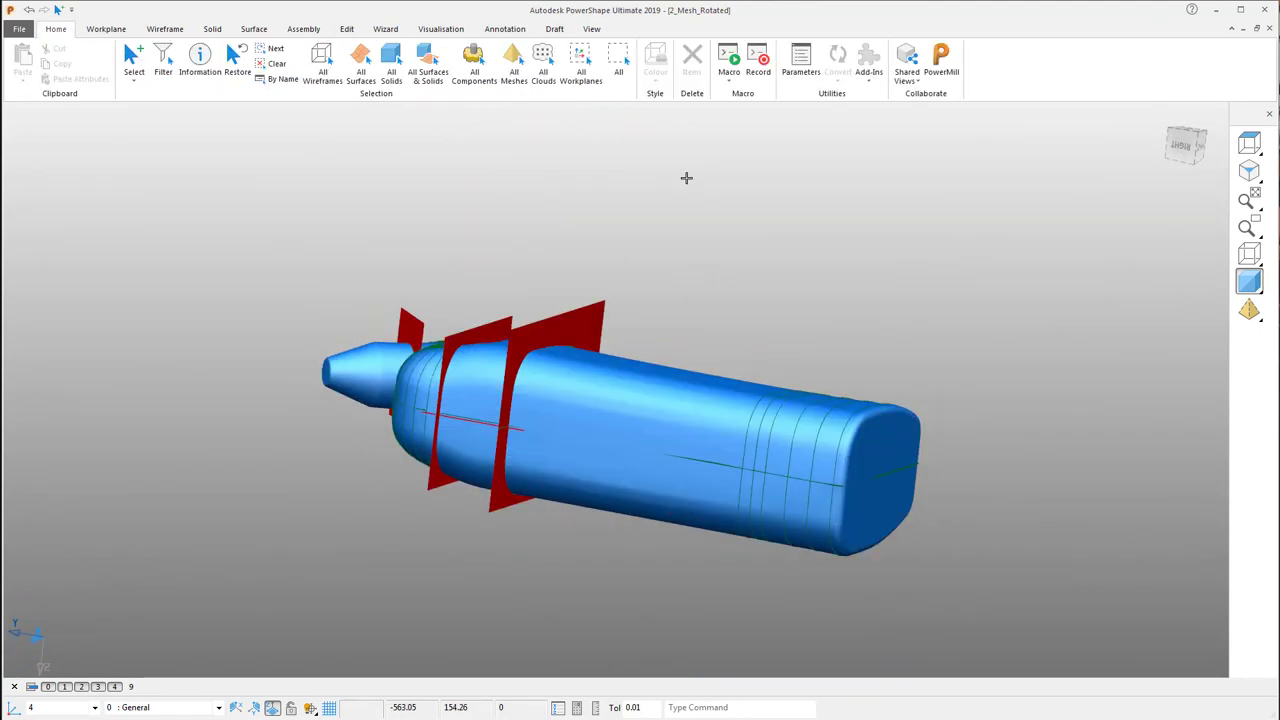
# - Delete the cutting planes at the neck and shoulder of the bottle
pyautogui.moveTo(686, 177)
pyautogui.mouseDown(button='middle')
pyautogui.moveTo(760, 220)
pyautogui.moveTo(725, 215)
pyautogui.mouseUp(button='middle')
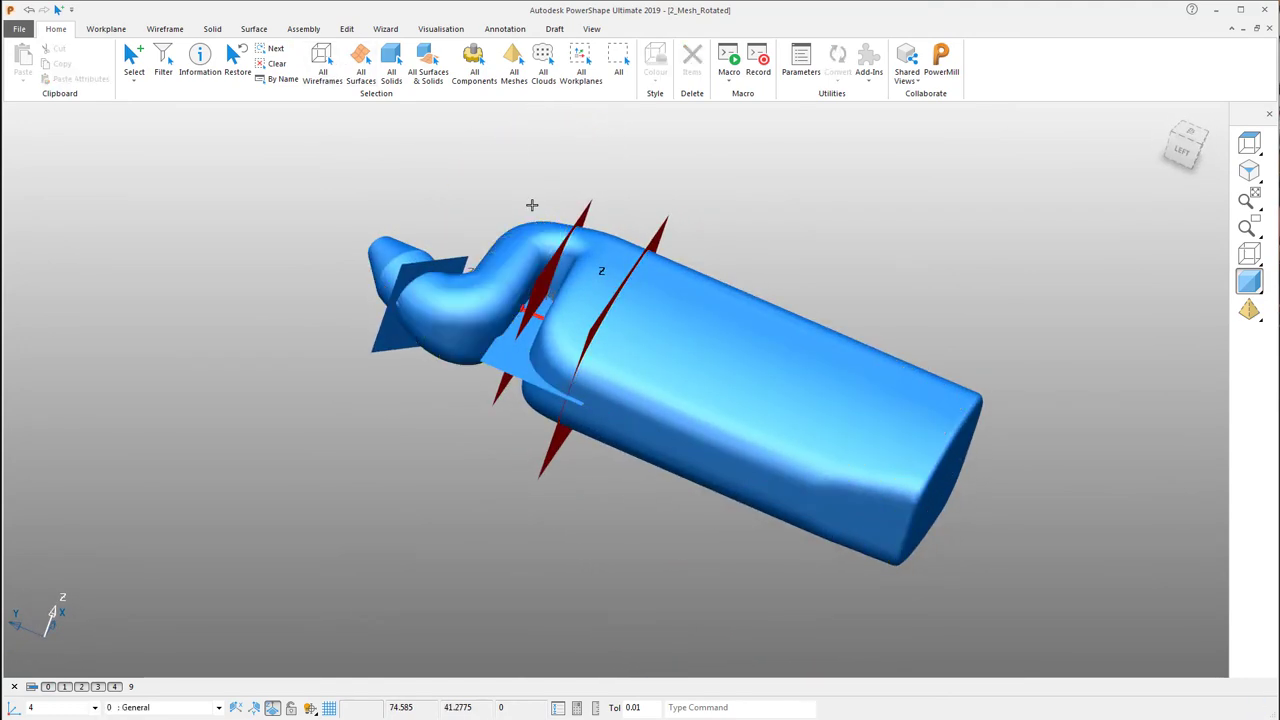
pyautogui.moveTo(681, 275); pyautogui.dragTo(697, 223, button='middle')
pyautogui.scroll(3, 523, 320)
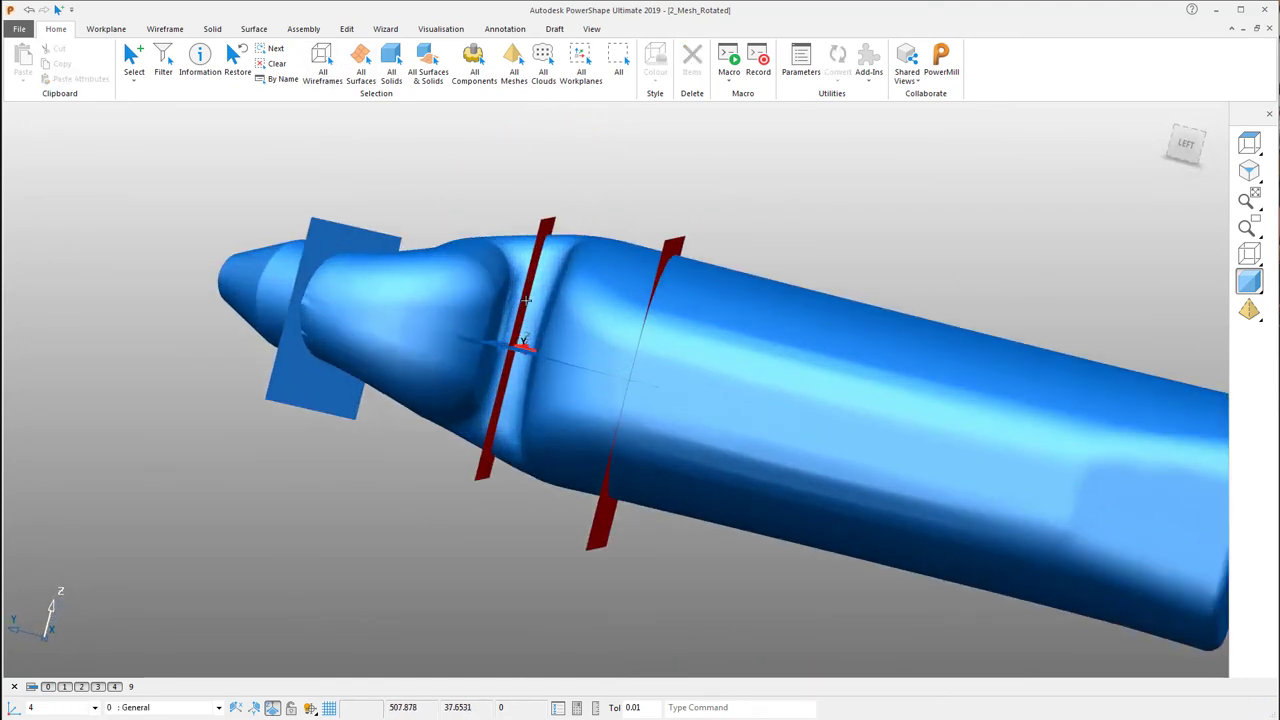
pyautogui.moveTo(520, 337); pyautogui.dragTo(490, 419, button='middle')
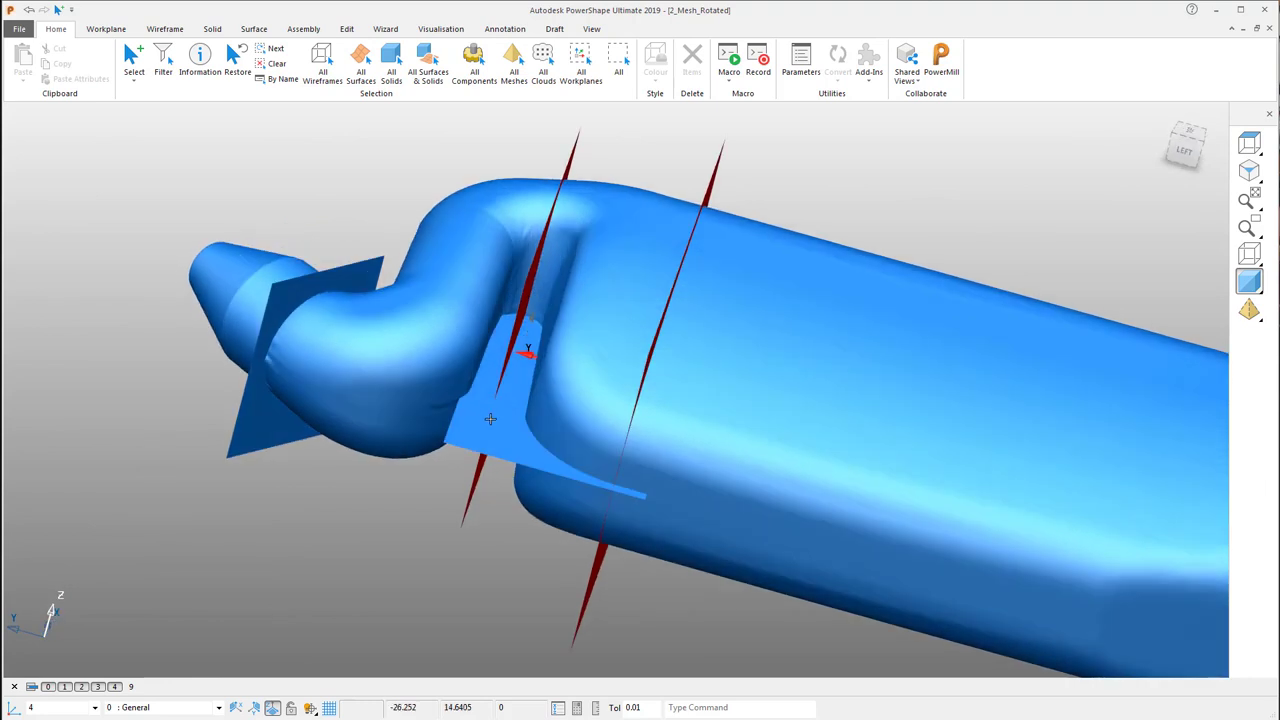
pyautogui.click(367, 263)
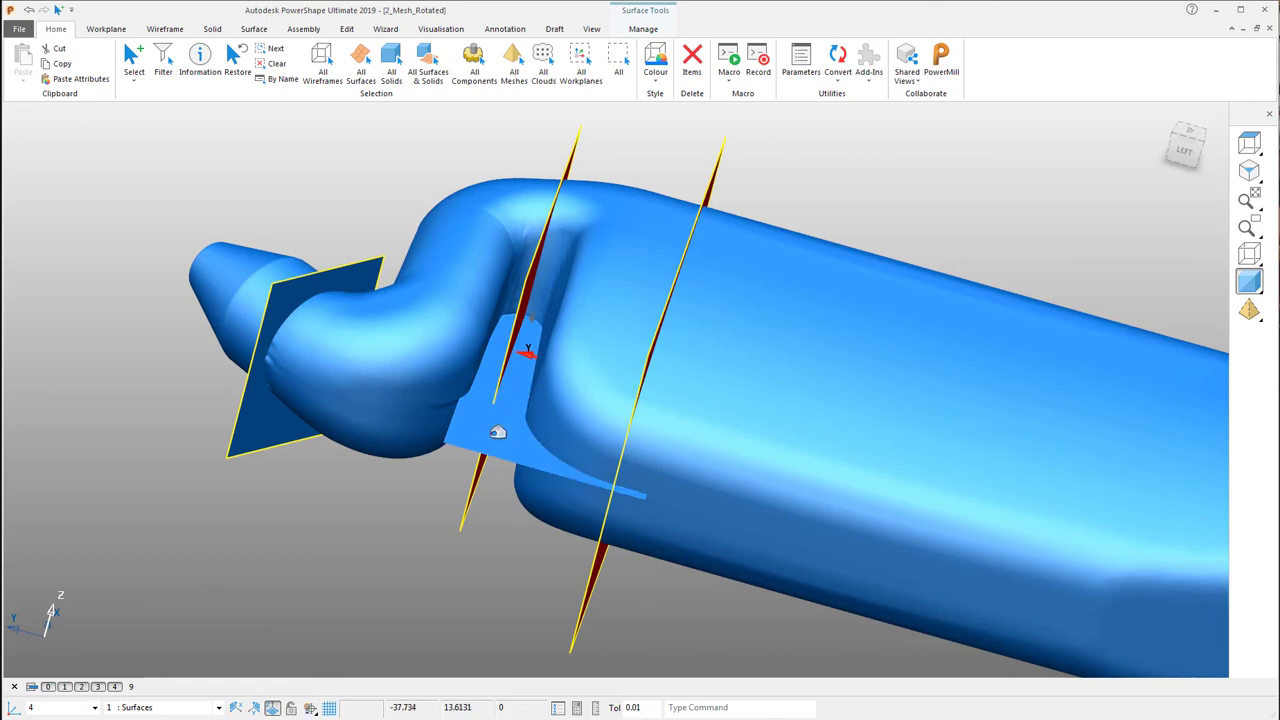
pyautogui.press('Delete')
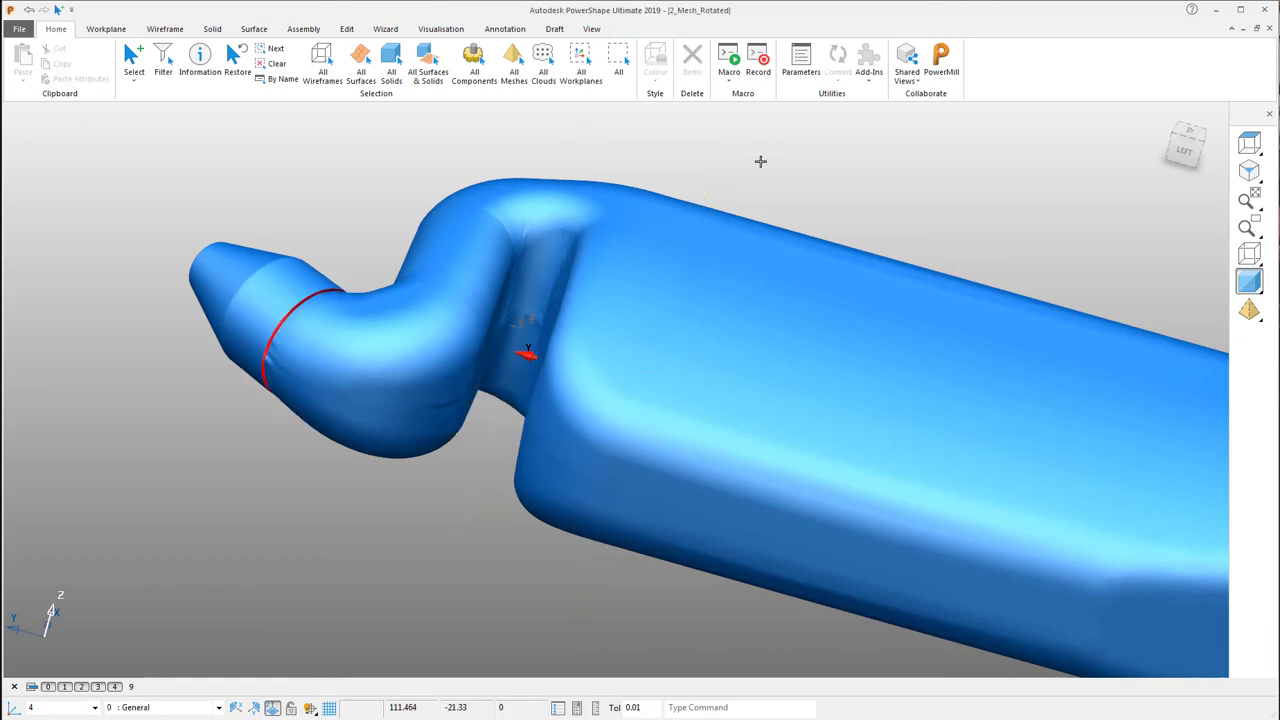
# - Examine the joint between nozzle and neck up close, and check the bottle's surfaces from several sides
pyautogui.moveTo(760, 161); pyautogui.dragTo(683, 254, button='middle')
pyautogui.scroll(2, 409, 295)
pyautogui.scroll(3, 409, 295)
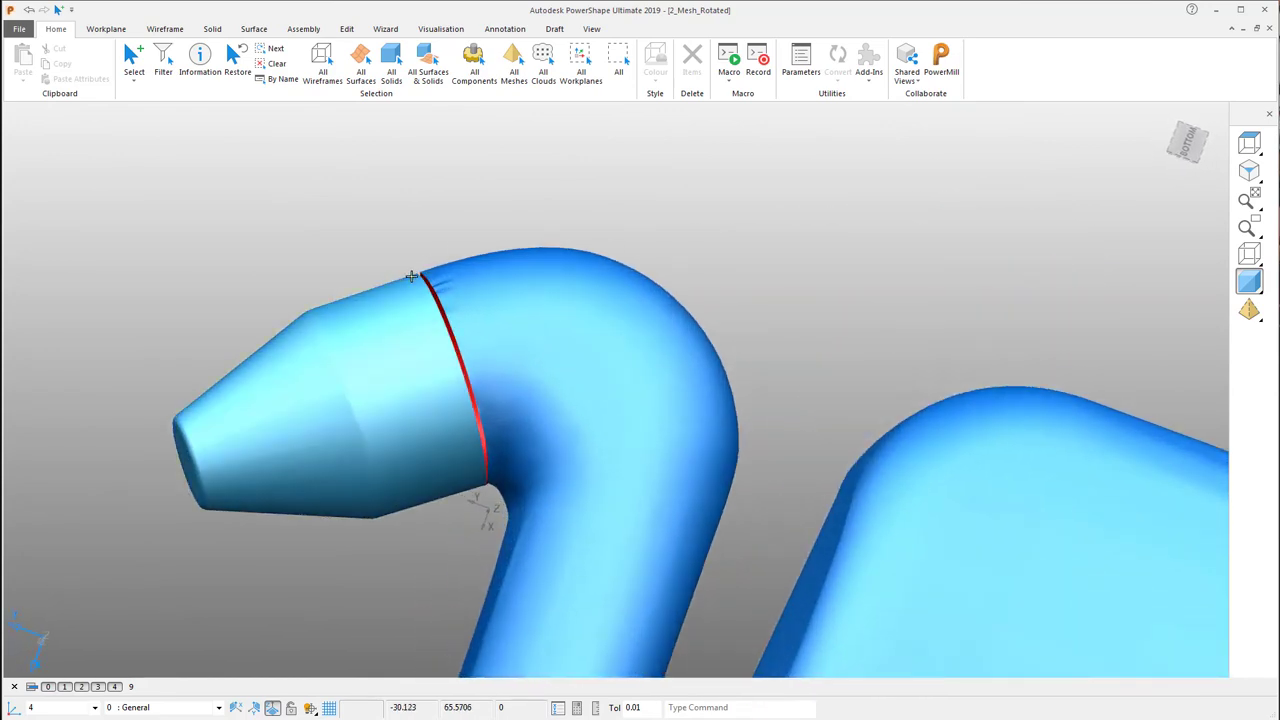
pyautogui.scroll(2, 453, 258)
pyautogui.scroll(3, 453, 258)
pyautogui.moveTo(453, 258); pyautogui.dragTo(368, 150, button='middle')
pyautogui.scroll(-2, 389, 311)
pyautogui.scroll(-2, 876, 291)
pyautogui.click(363, 70)
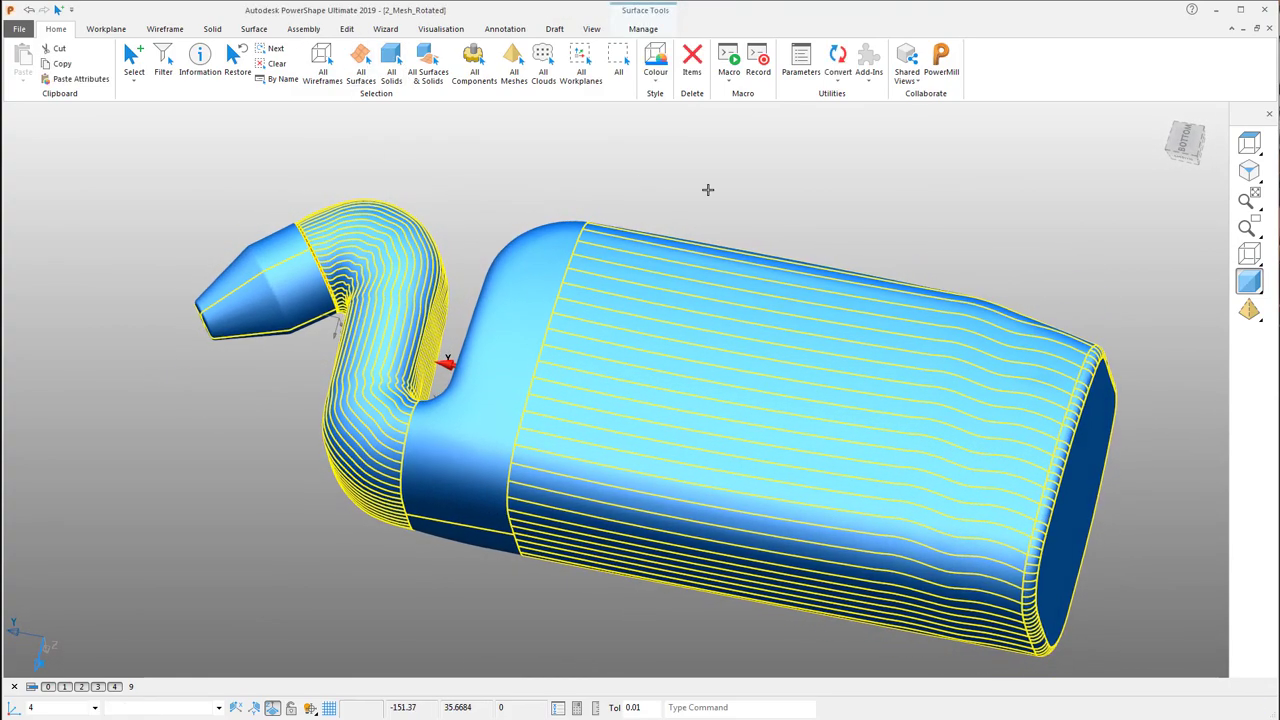
pyautogui.click(655, 187)
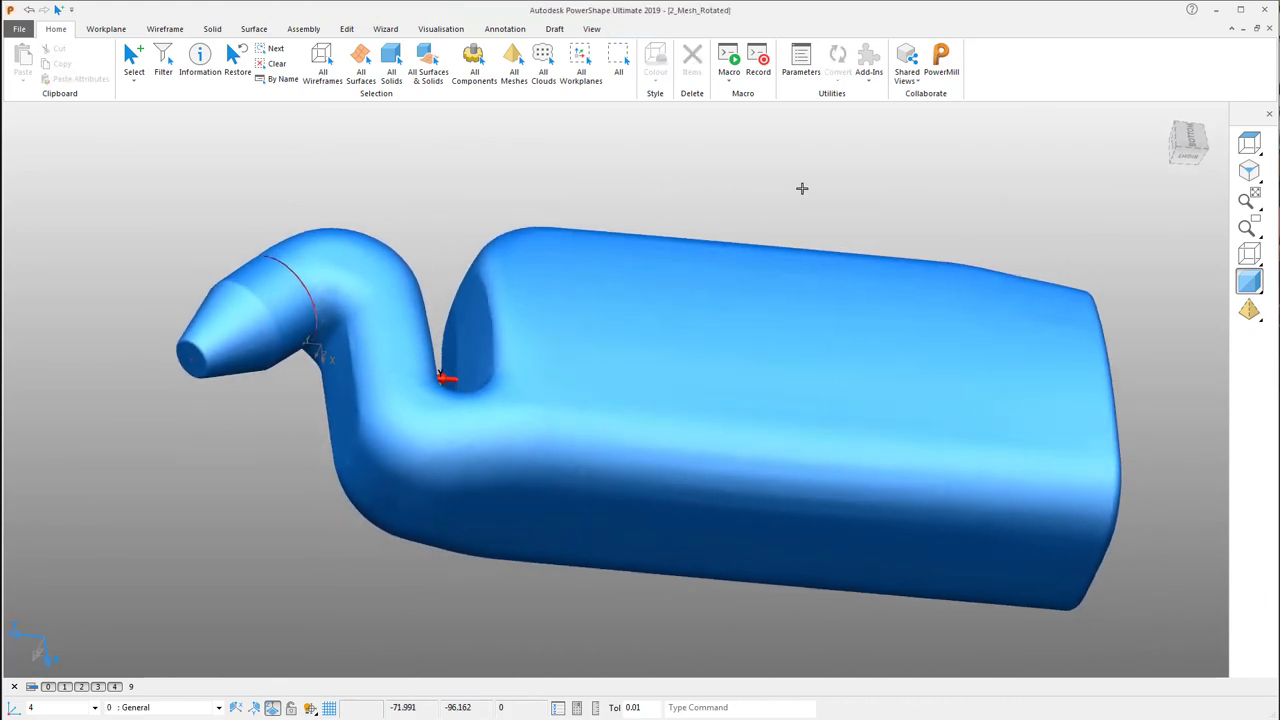
# - Convert all surfaces of the bottle into solids and open the Explorer listing them
pyautogui.click(362, 70)
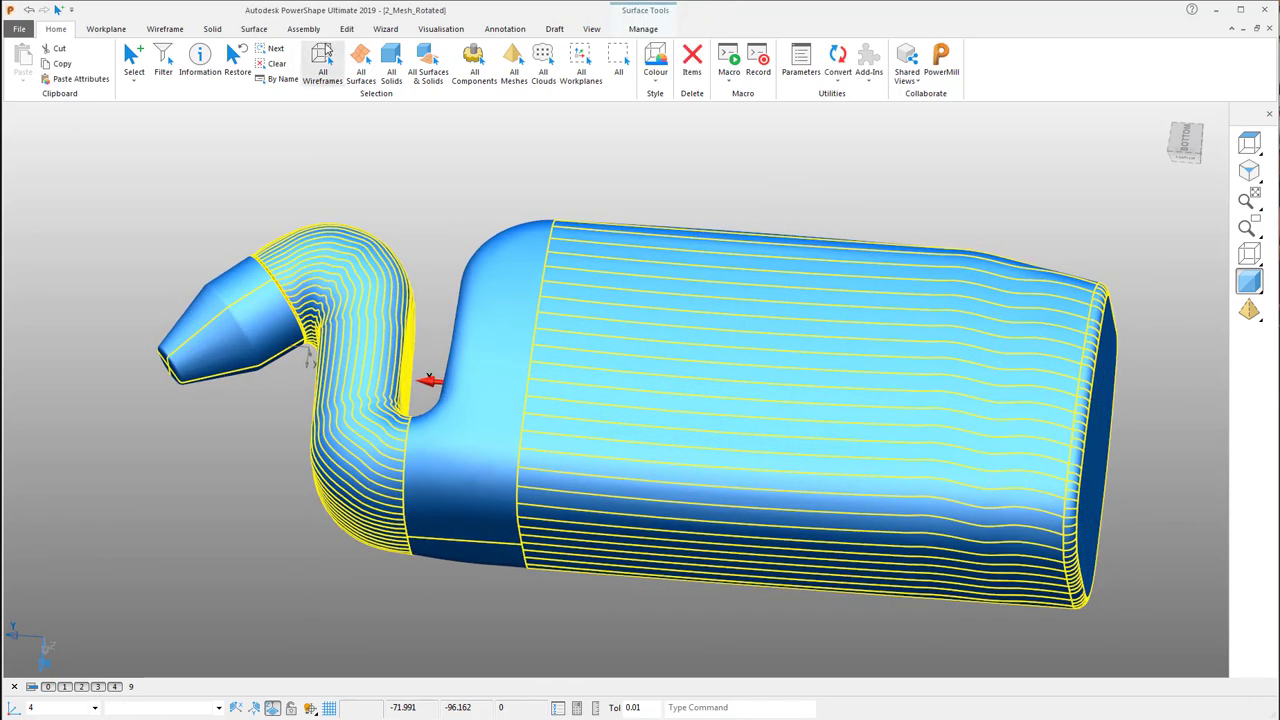
pyautogui.click(212, 29)
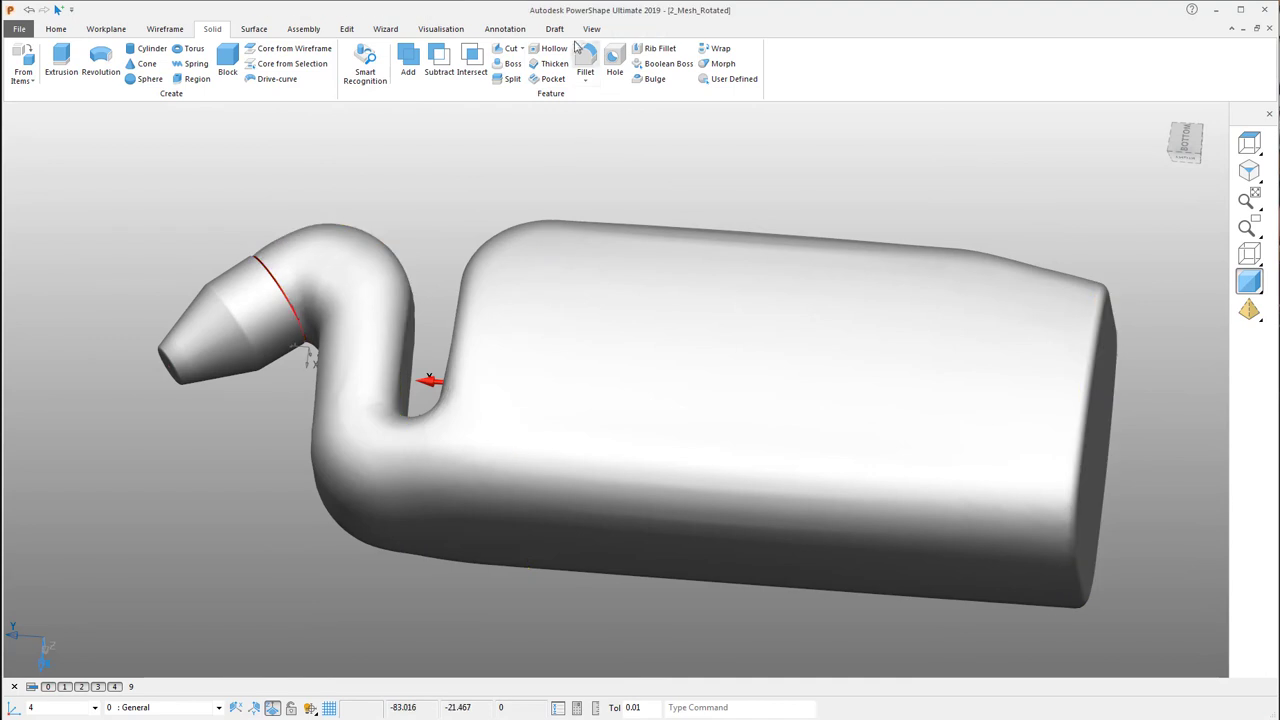
pyautogui.click(590, 29)
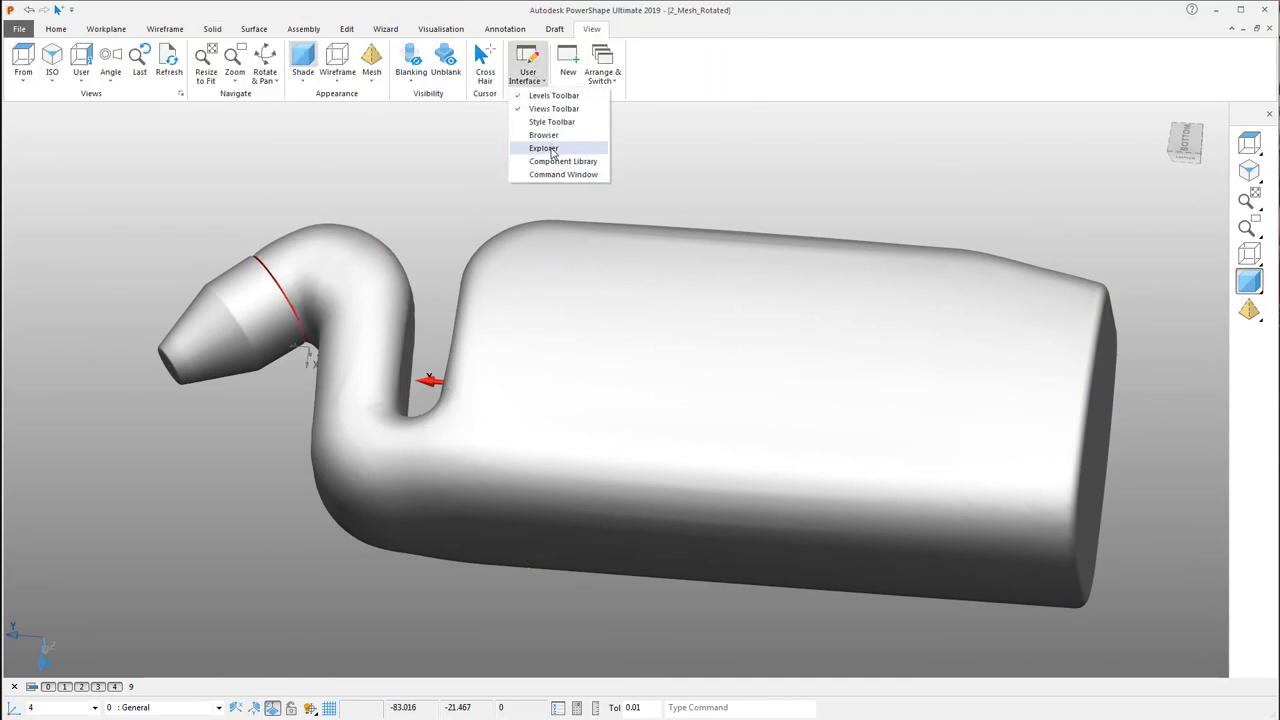
pyautogui.click(545, 148)
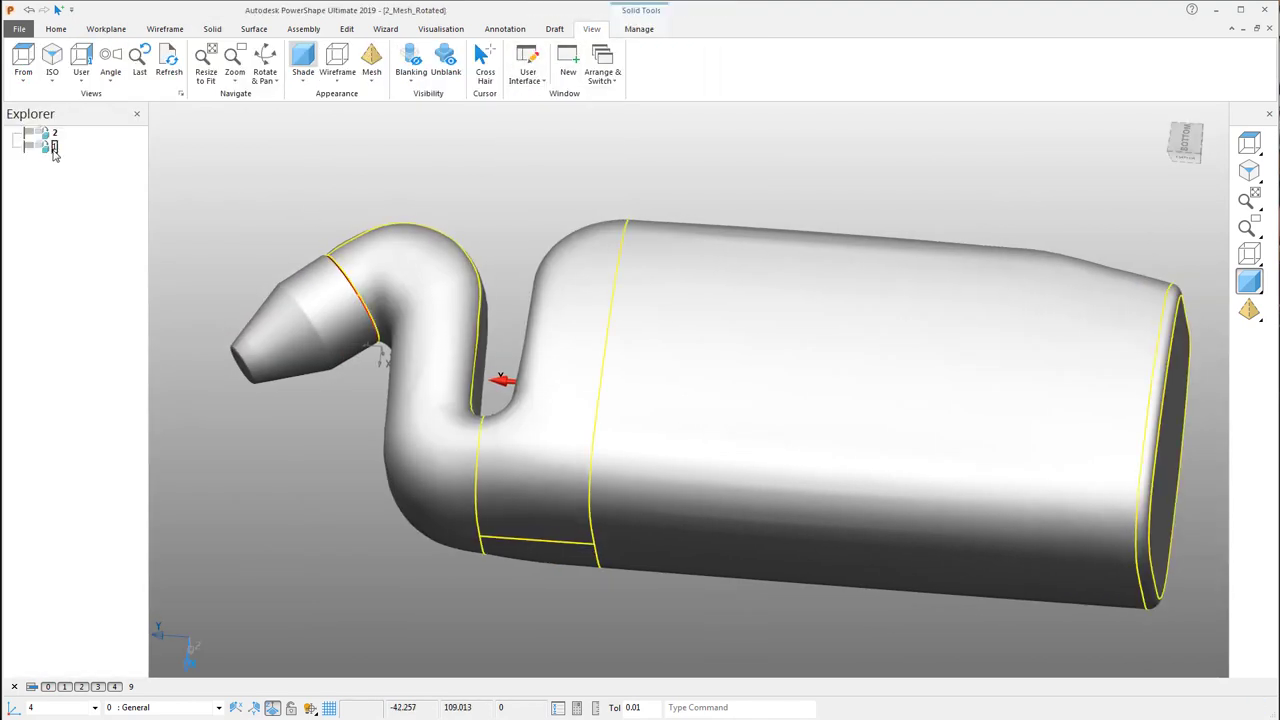